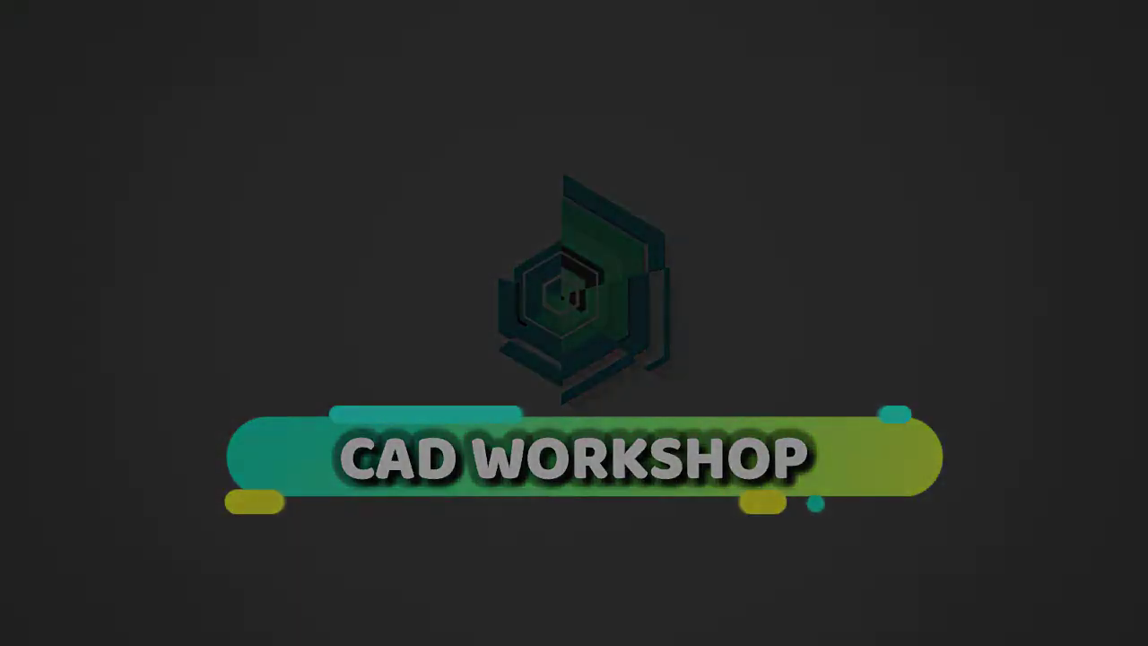
Set the drawing length units to Engineering
{"action": "key", "text": "Return"}
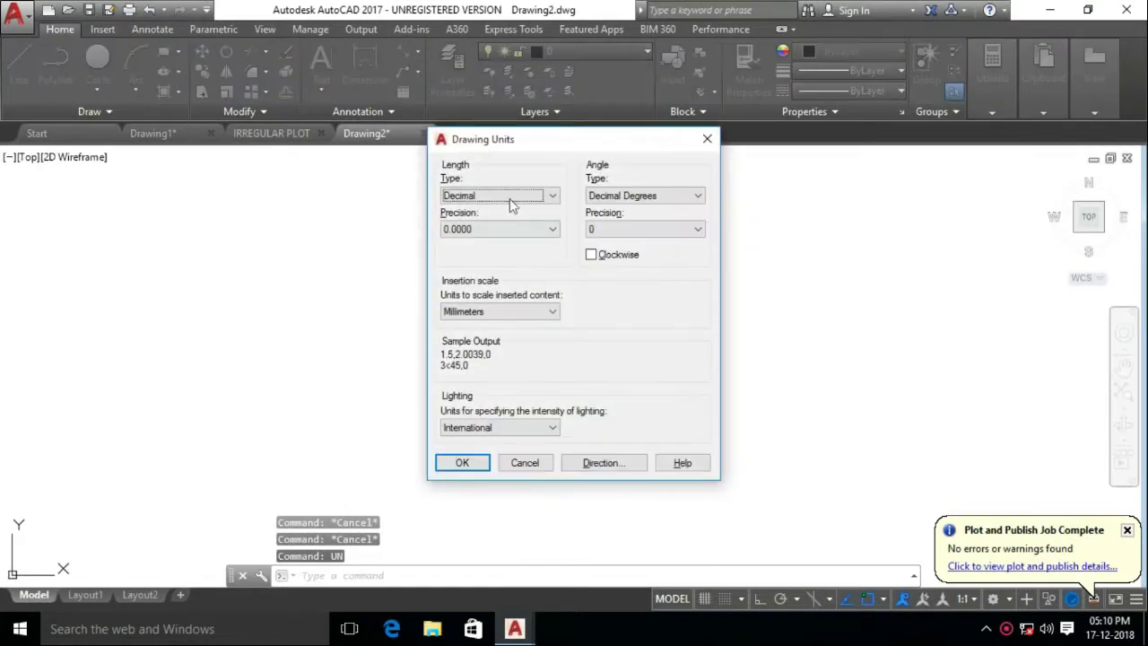
{"action": "left_click", "coordinate": [474, 234]}
{"action": "left_click", "coordinate": [472, 231]}
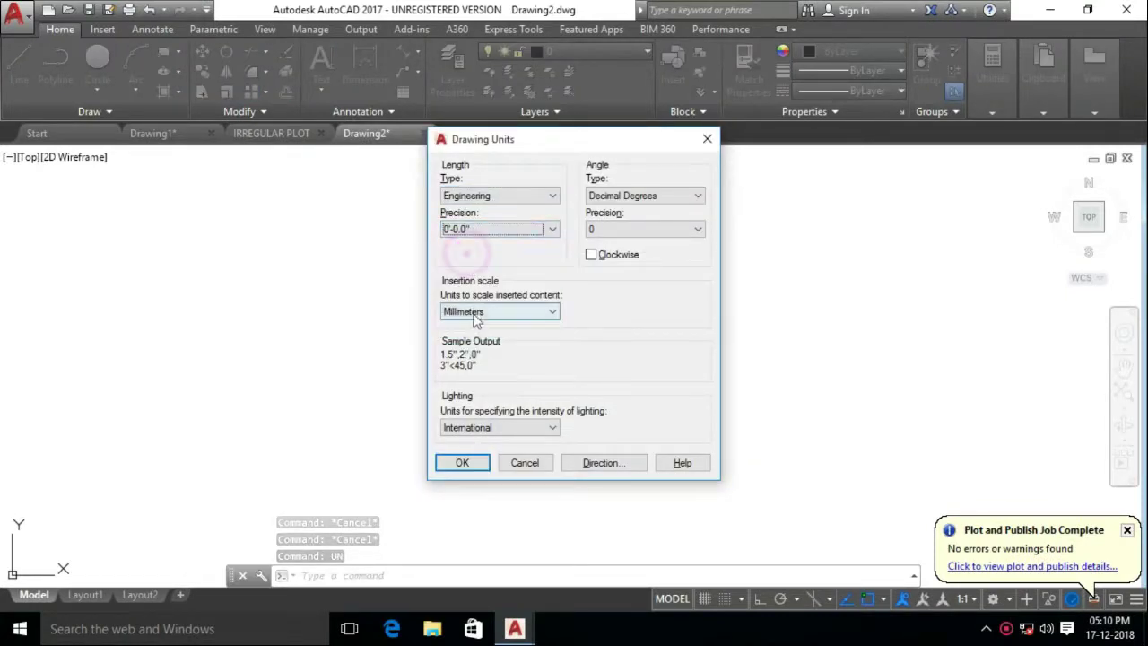
{"action": "left_click", "coordinate": [475, 312]}
{"action": "left_click", "coordinate": [476, 466]}
Draw the tall 12' column rectangle
{"action": "left_click", "coordinate": [164, 52]}
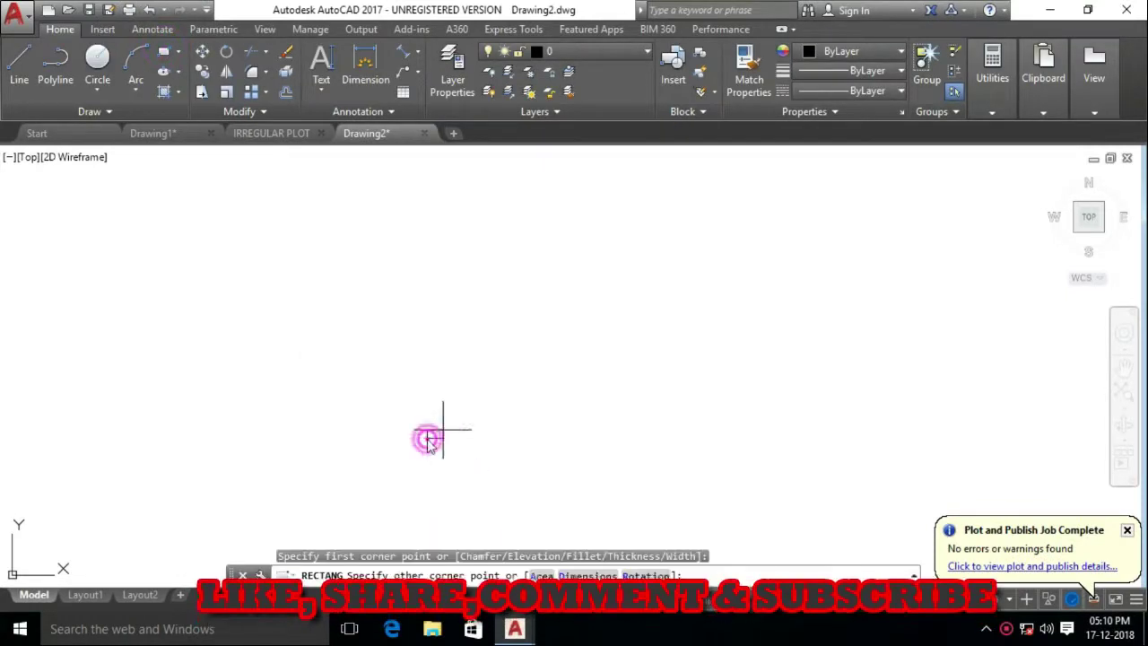
{"action": "left_click", "coordinate": [428, 437]}
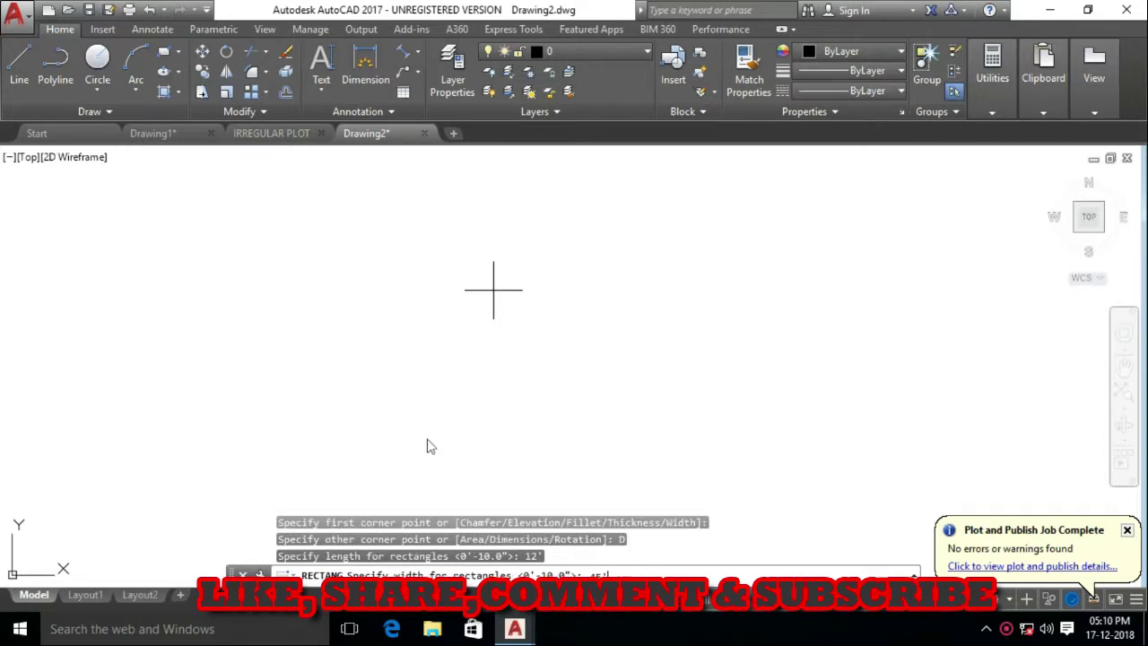
{"action": "left_click", "coordinate": [550, 359]}
{"action": "scroll", "coordinate": [568, 357], "scroll_direction": "up", "scroll_amount": 3}
{"action": "key", "text": "Escape"}
{"action": "key", "text": "Escape"}
{"action": "key", "text": "Escape"}
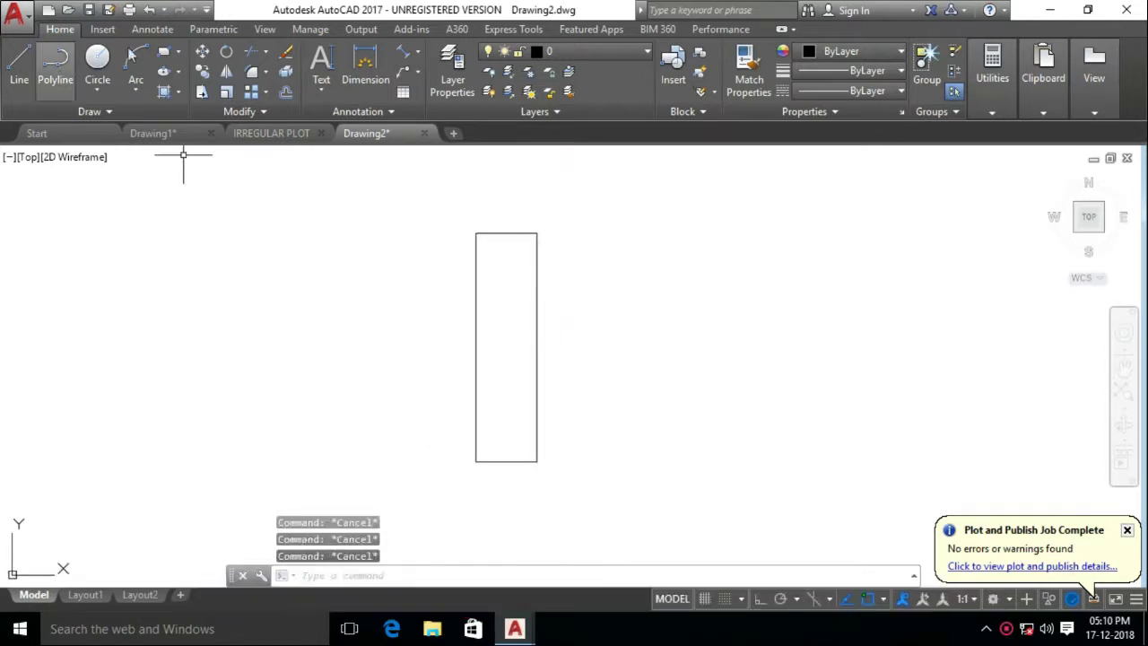
Offset a copy of the column rectangle outward
{"action": "left_click", "coordinate": [543, 358]}
{"action": "left_click", "coordinate": [704, 391]}
{"action": "key", "text": "Escape"}
{"action": "type", "text": "o"}
{"action": "key", "text": "Return"}
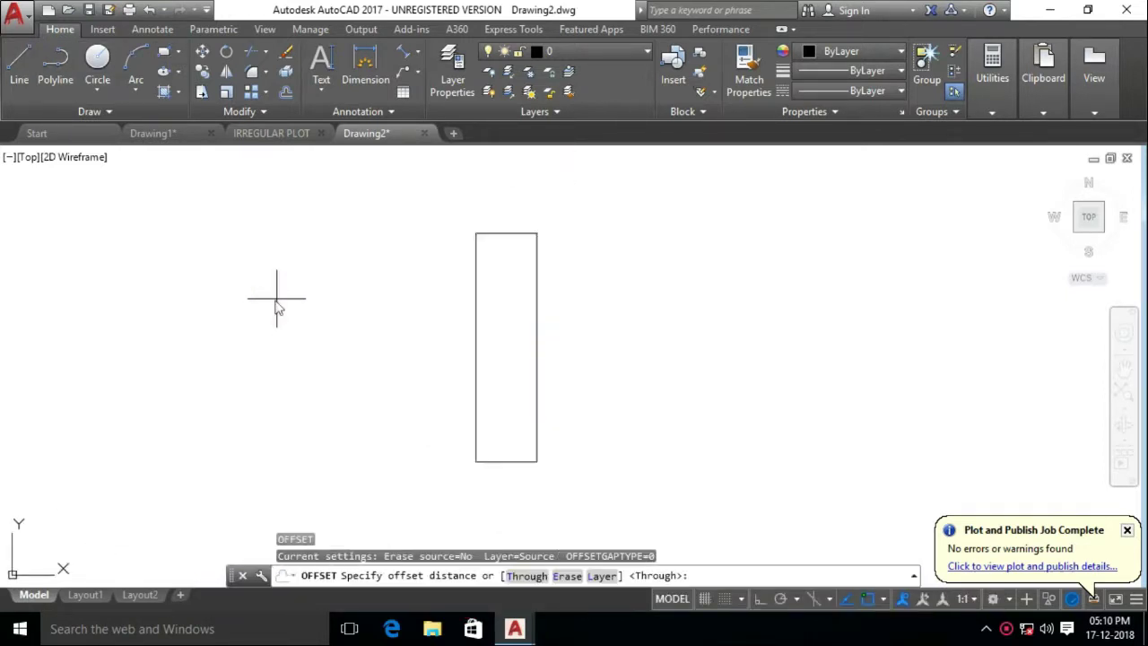
{"action": "key", "text": "Return"}
{"action": "left_click", "coordinate": [487, 295]}
{"action": "left_click", "coordinate": [520, 293]}
{"action": "key", "text": "Escape"}
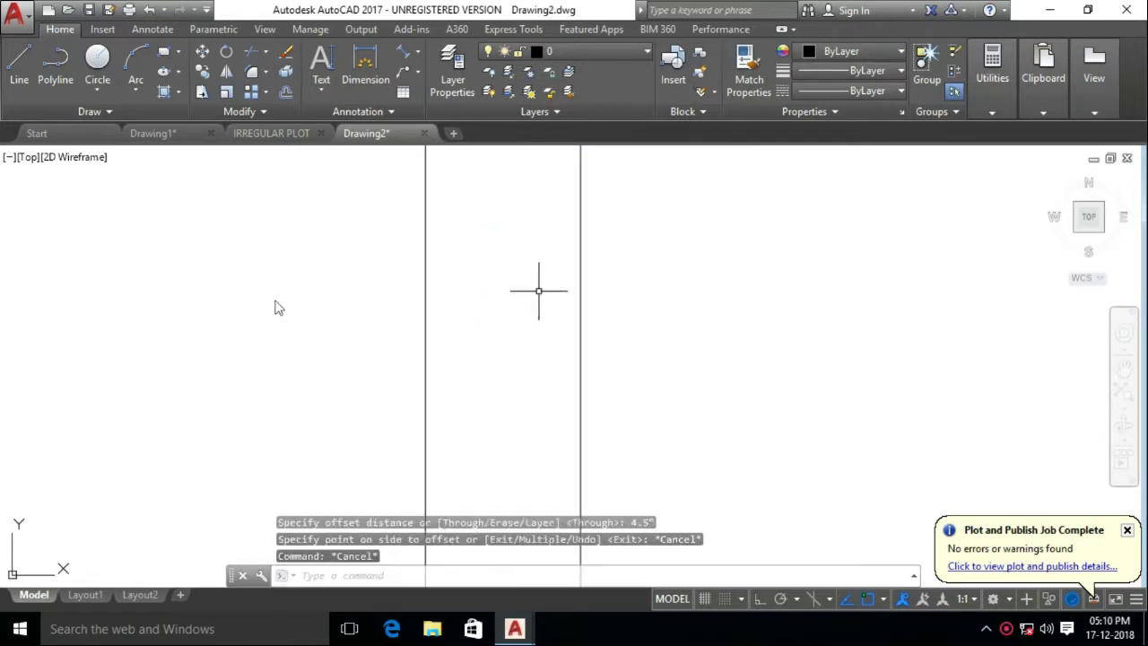
Offset a second outline around the column at a 4.5" distance
{"action": "key", "text": "Return"}
{"action": "type", "text": "4"}
{"action": "key", "text": "Return"}
{"action": "left_click", "coordinate": [581, 263]}
{"action": "key", "text": "Escape"}
{"action": "key", "text": "Escape"}
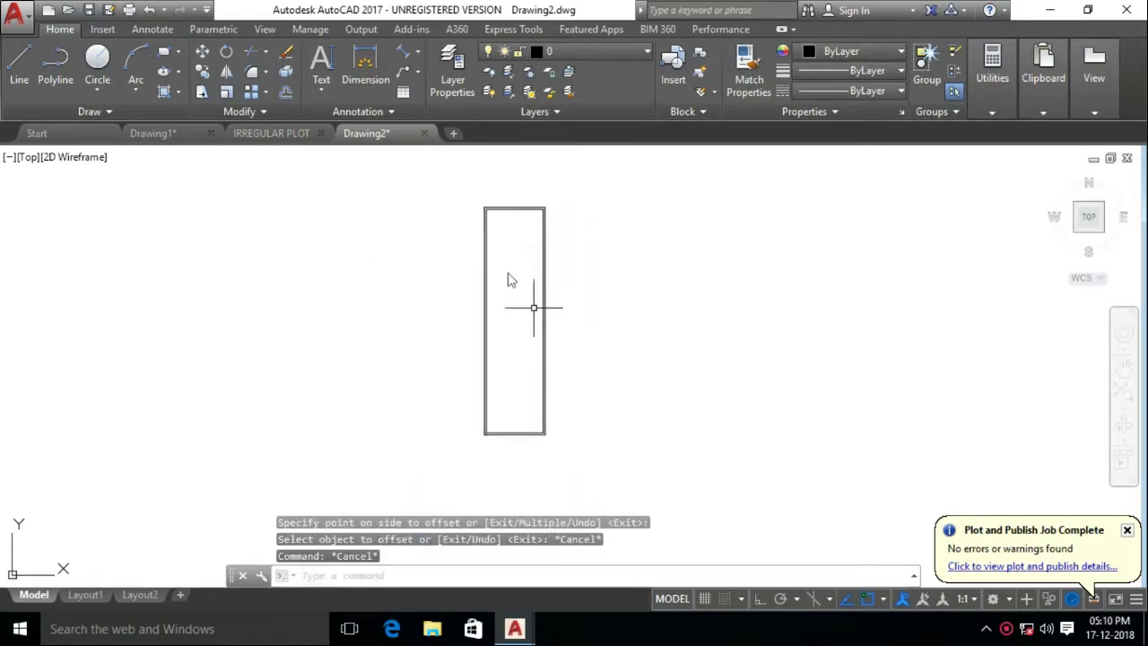
Explode one column outline into separate lines
{"action": "scroll", "coordinate": [538, 287], "scroll_direction": "up", "scroll_amount": 3}
{"action": "left_click", "coordinate": [506, 440]}
{"action": "type", "text": "x"}
{"action": "key", "text": "Return"}
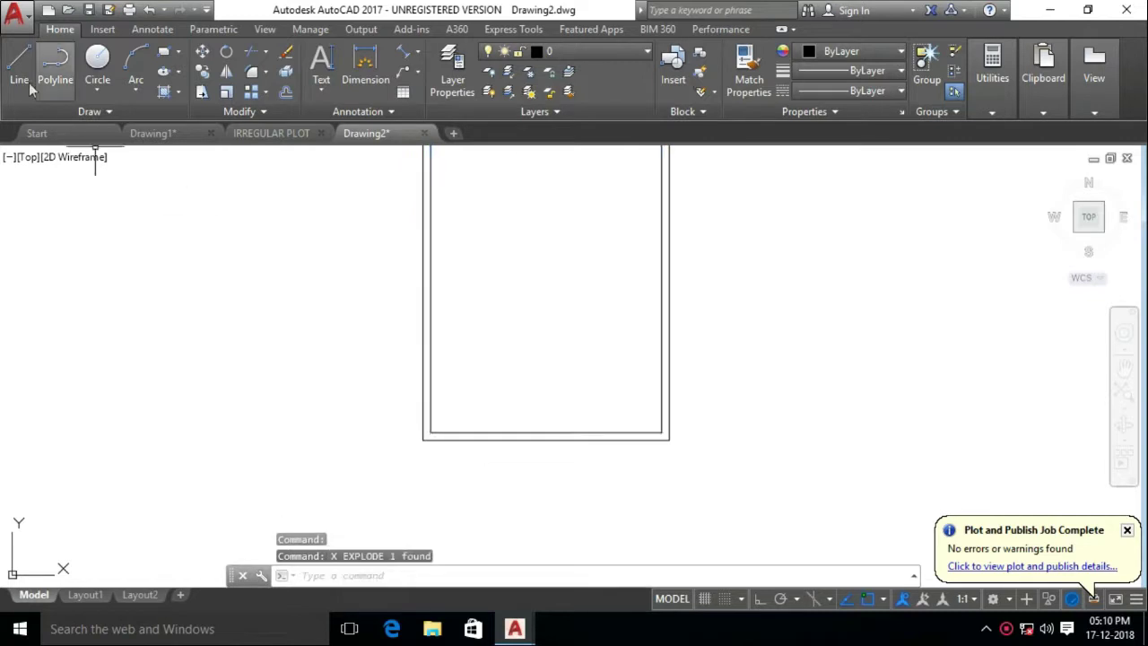
Offset the column's bottom edge 5' down to create the footing line
{"action": "type", "text": "o"}
{"action": "key", "text": "Return"}
{"action": "type", "text": "5"}
{"action": "key", "text": "Return"}
{"action": "left_click", "coordinate": [494, 438]}
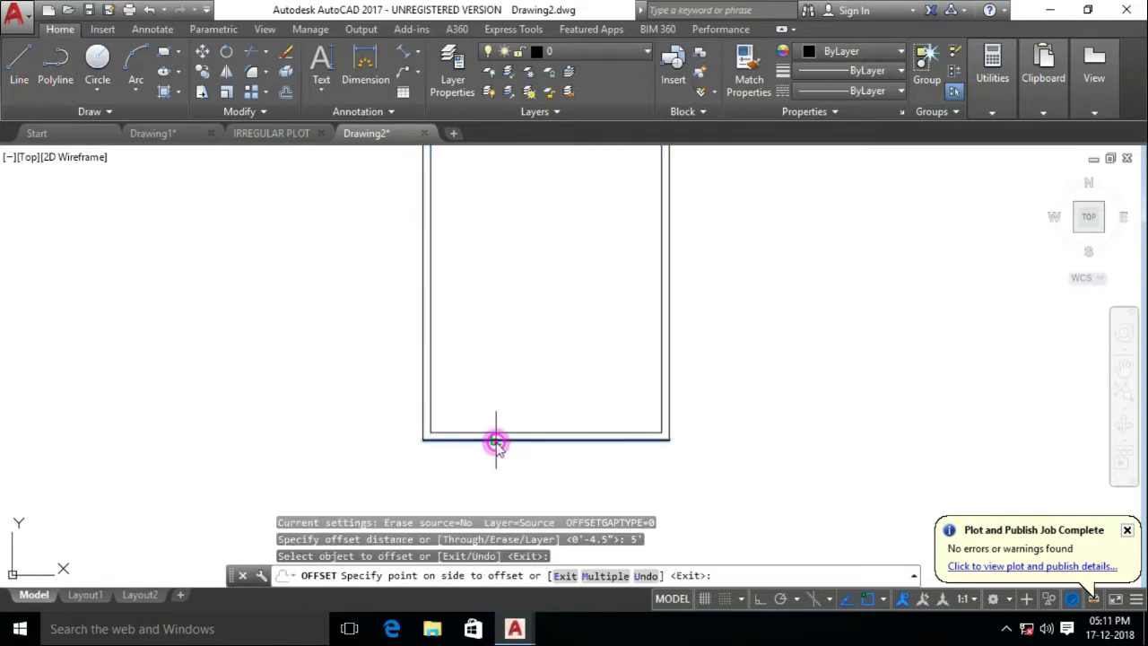
{"action": "middle_click_drag", "start_coordinate": [494, 440], "coordinate": [526, 319]}
{"action": "key", "text": "Escape"}
{"action": "key", "text": "Return"}
{"action": "key", "text": "Return"}
{"action": "left_click", "coordinate": [518, 314]}
{"action": "left_click", "coordinate": [523, 376]}
{"action": "key", "text": "Escape"}
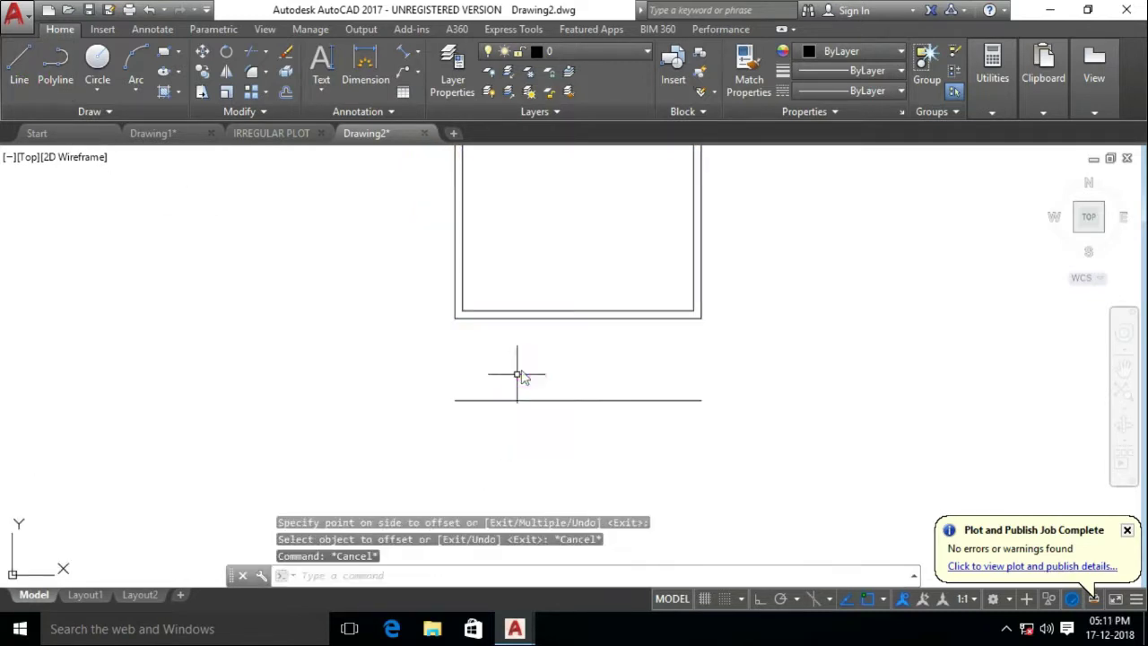
Stretch both ends of the footing line to make it longer
{"action": "left_click", "coordinate": [514, 400]}
{"action": "left_click", "coordinate": [454, 400]}
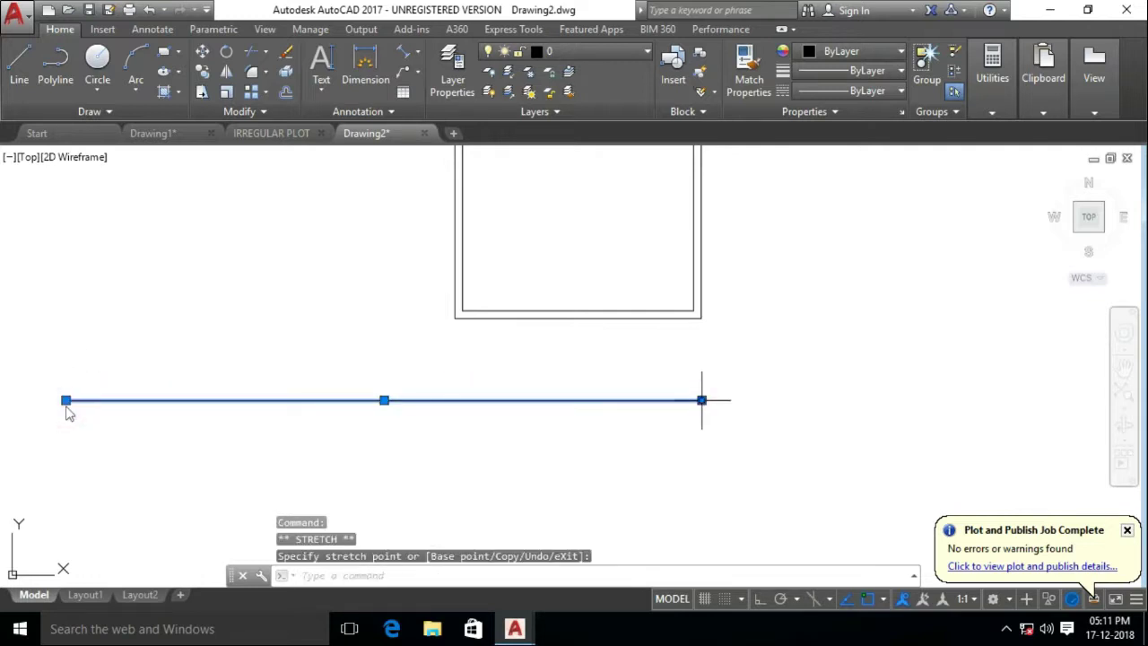
{"action": "left_click", "coordinate": [701, 400]}
{"action": "scroll", "coordinate": [707, 404], "scroll_direction": "down", "scroll_amount": 4}
{"action": "left_click", "coordinate": [909, 403]}
Offset the footing line 10' down to add a parallel bottom line
{"action": "key", "text": "o"}
{"action": "key", "text": "Return"}
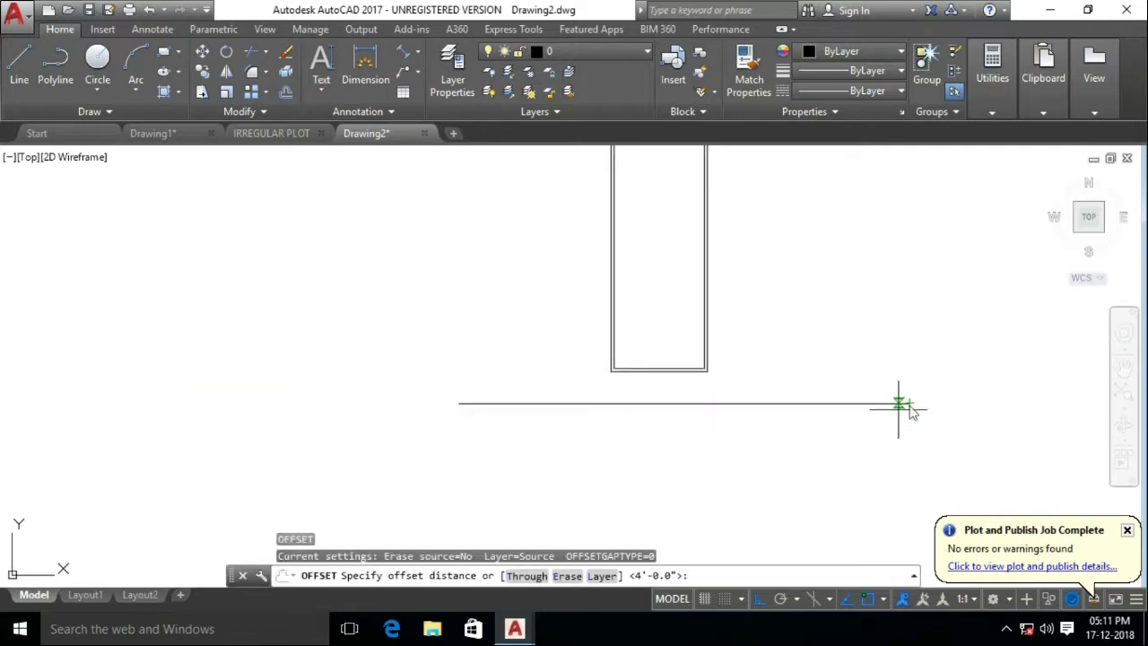
{"action": "type", "text": "10'"}
{"action": "key", "text": "Return"}
{"action": "left_click", "coordinate": [753, 403]}
{"action": "left_click", "coordinate": [745, 451]}
{"action": "key", "text": "Escape"}
{"action": "middle_click_drag", "start_coordinate": [745, 451], "coordinate": [653, 419]}
Add a size-5 break-line symbol across the left ends, then start the right one
{"action": "left_click", "coordinate": [513, 29]}
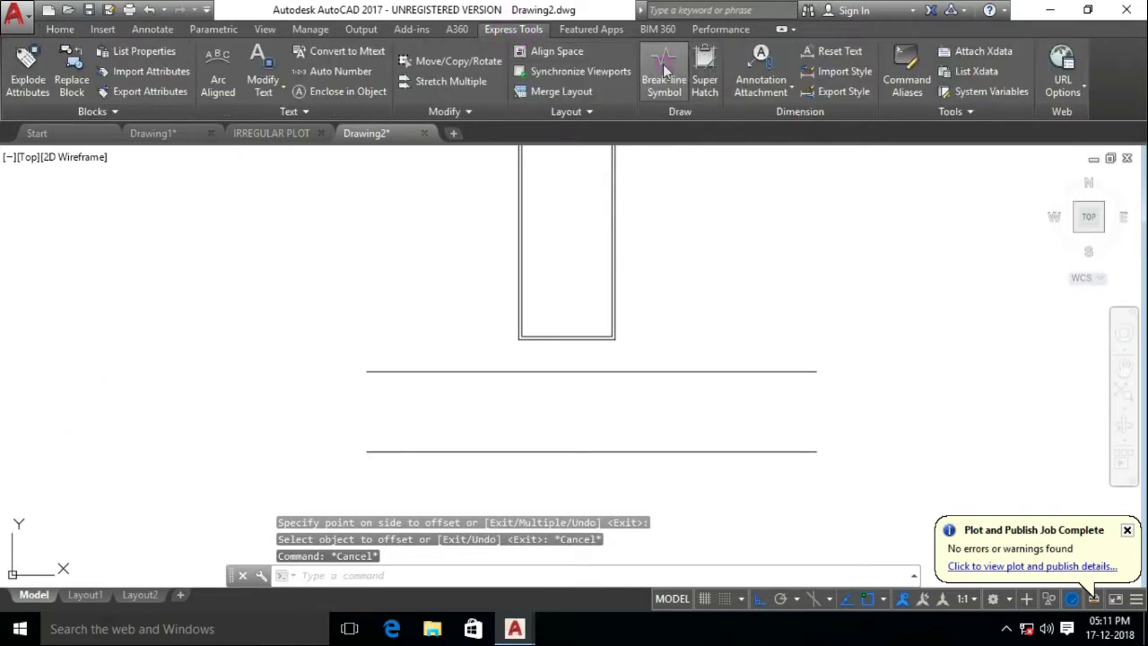
{"action": "left_click", "coordinate": [664, 67]}
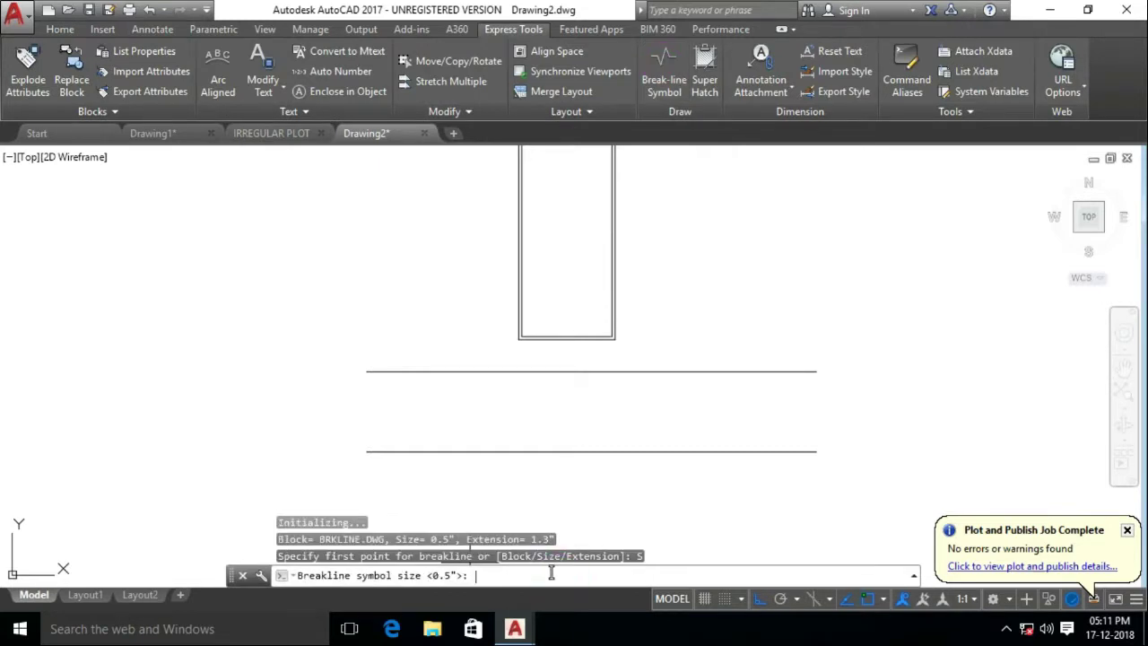
{"action": "type", "text": "5"}
{"action": "key", "text": "Return"}
{"action": "left_click", "coordinate": [367, 372]}
{"action": "left_click", "coordinate": [366, 451]}
{"action": "left_click", "coordinate": [367, 417]}
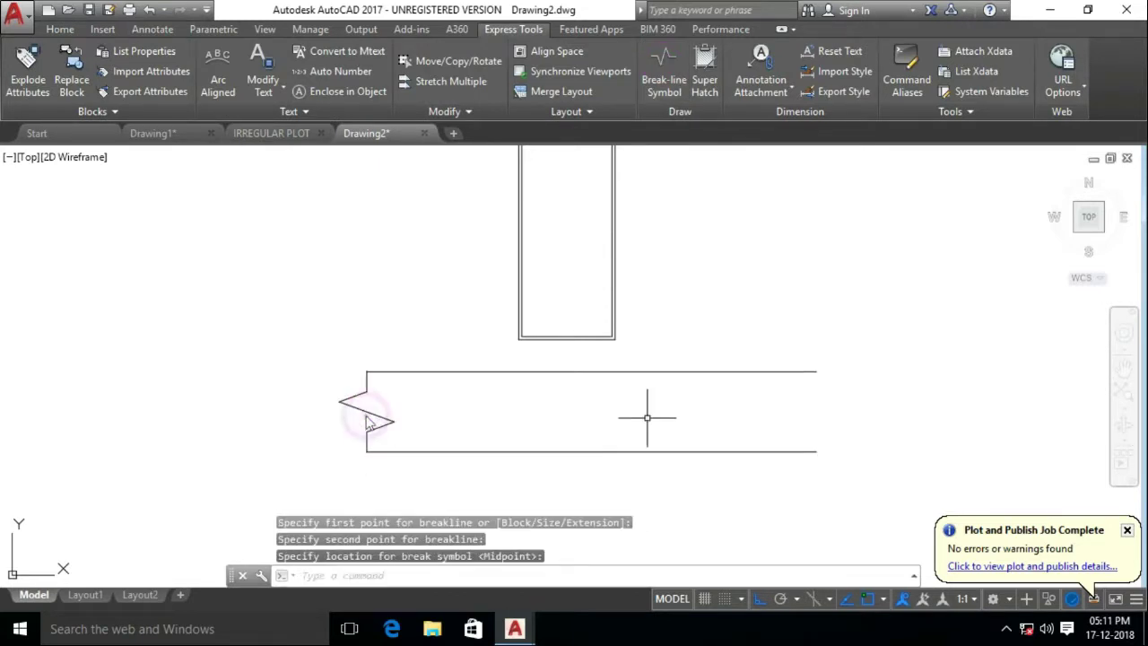
{"action": "left_click", "coordinate": [677, 79]}
{"action": "left_click", "coordinate": [816, 371]}
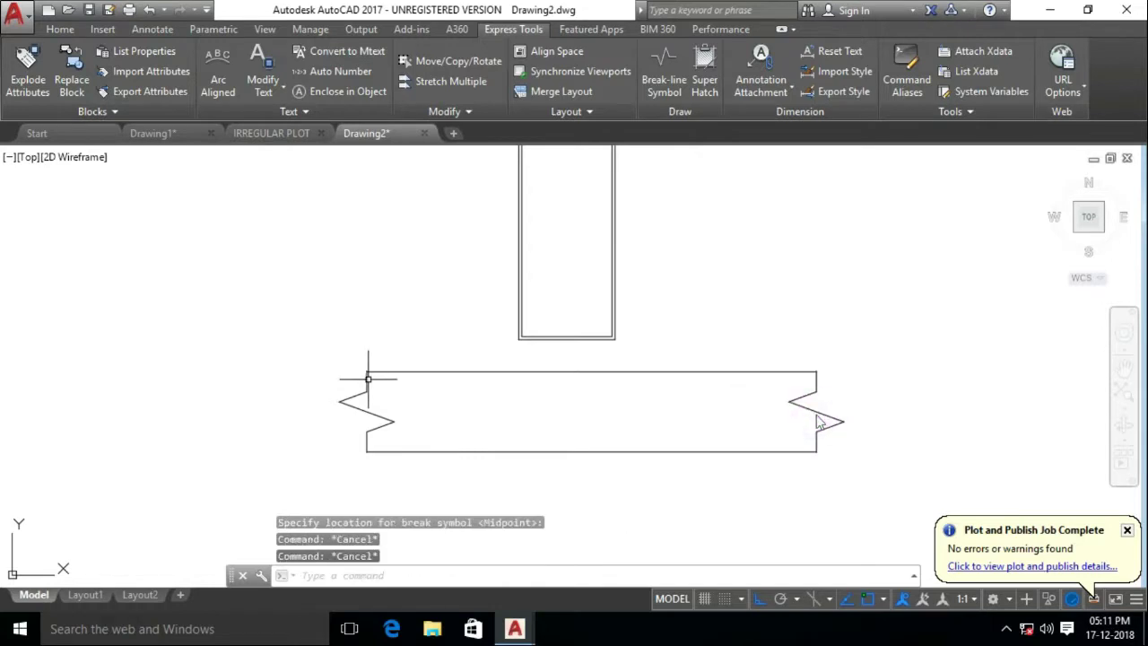
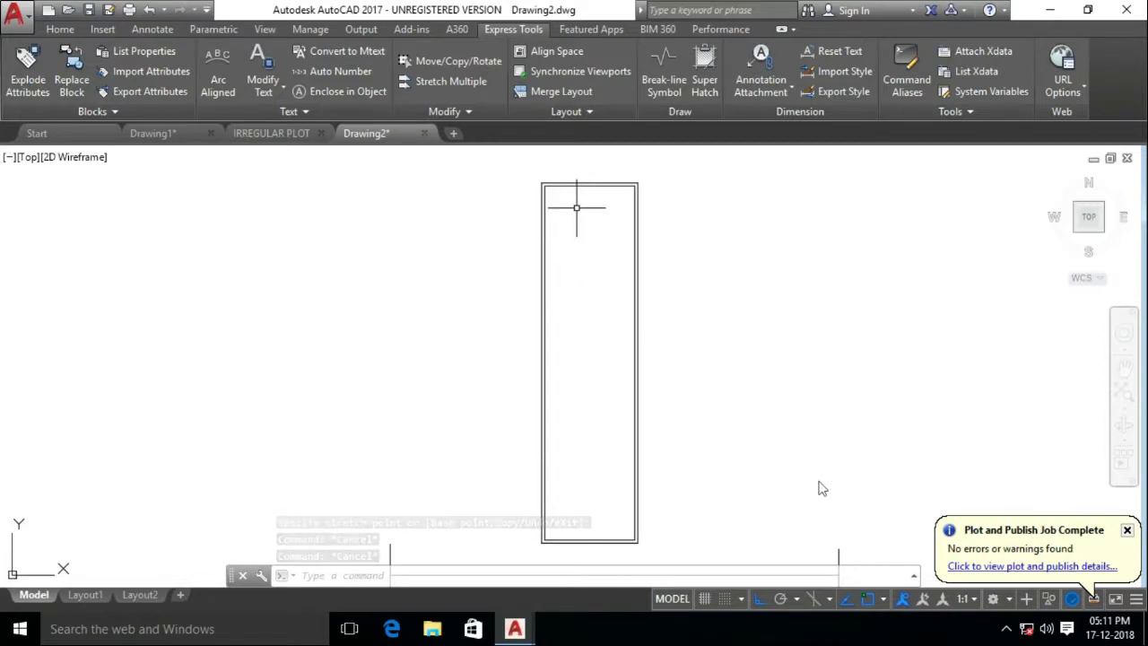
Offset the top wall line 5' down and double it at 4.5" wall thickness
{"action": "scroll", "coordinate": [562, 273], "scroll_direction": "up", "scroll_amount": 4}
{"action": "key", "text": "Return"}
{"action": "type", "text": "5"}
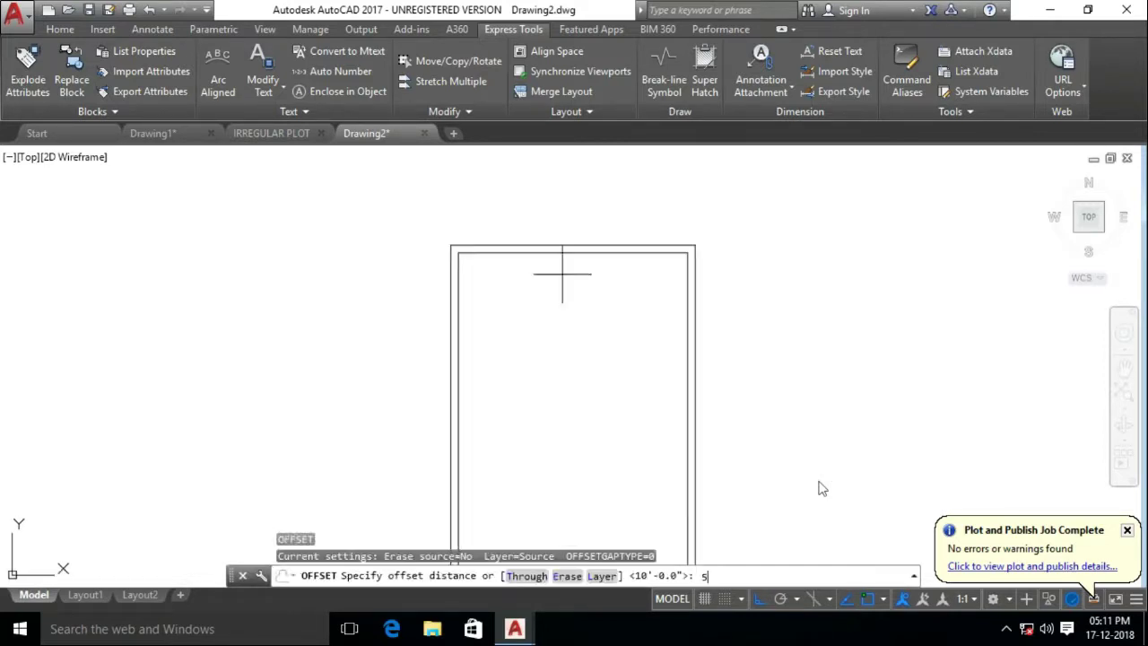
{"action": "type", "text": "40"}
{"action": "key", "text": "Return"}
{"action": "left_click", "coordinate": [574, 252]}
{"action": "left_click", "coordinate": [571, 377]}
{"action": "key", "text": "Escape"}
{"action": "key", "text": "Escape"}
{"action": "key", "text": "Return"}
{"action": "type", "text": "40"}
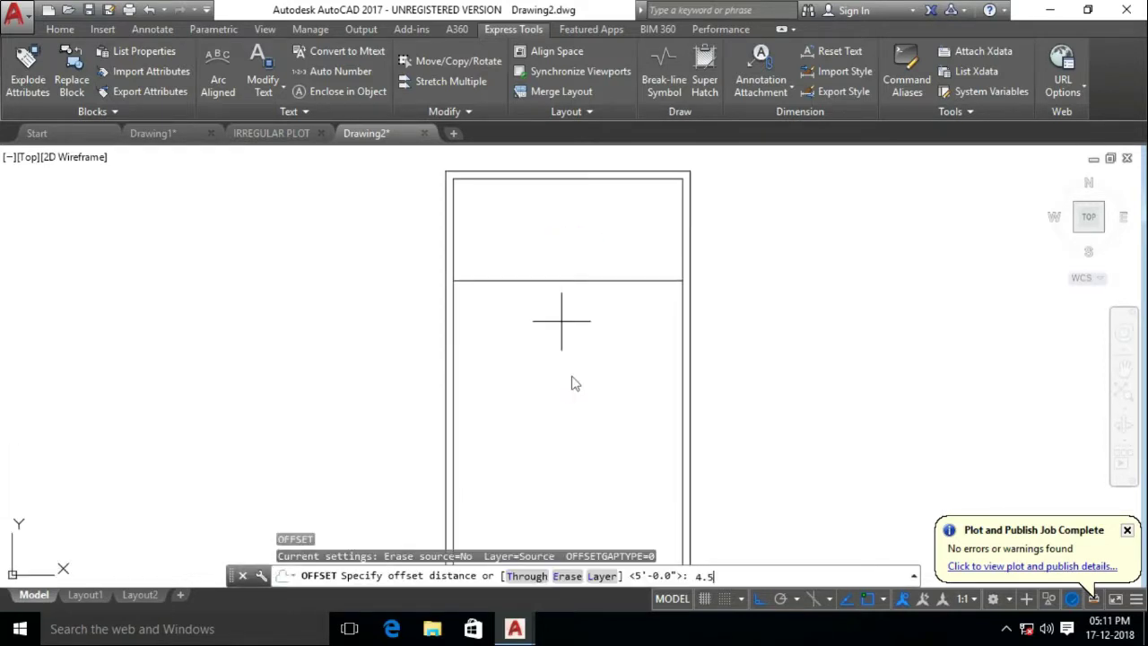
{"action": "key", "text": "Return"}
{"action": "left_click", "coordinate": [562, 340]}
{"action": "key", "text": "Escape"}
Copy a wall line 10' lower in the plot to form the next room division
{"action": "type", "text": "o"}
{"action": "key", "text": "Return"}
{"action": "type", "text": "10"}
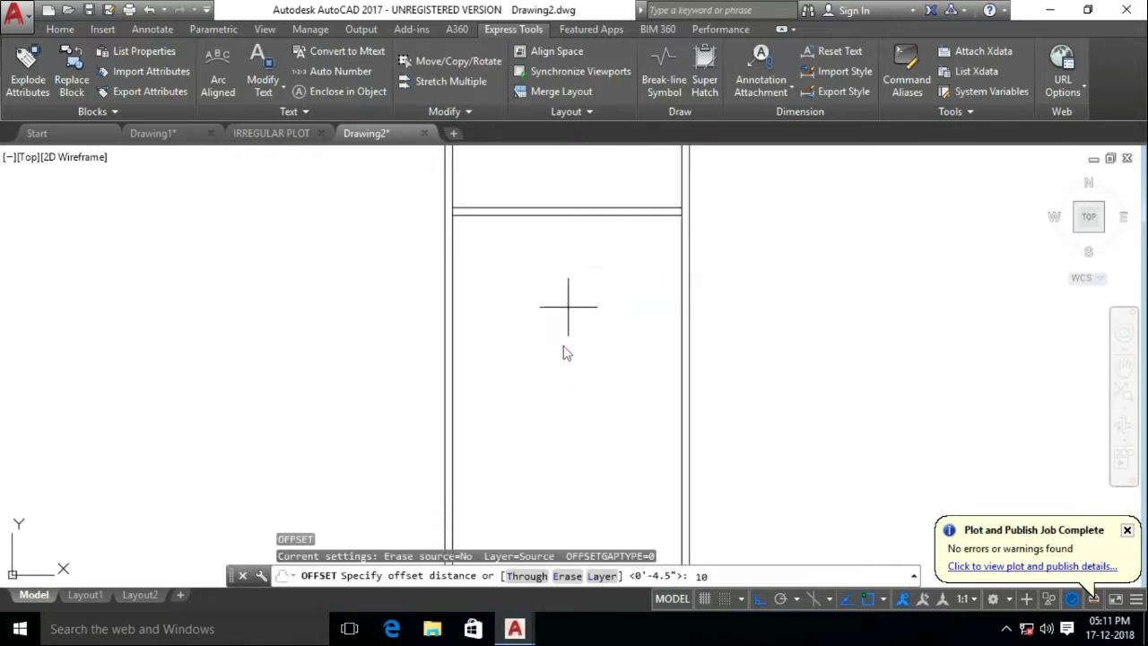
{"action": "left_click", "coordinate": [560, 215]}
{"action": "left_click", "coordinate": [562, 352]}
{"action": "scroll", "coordinate": [568, 341], "scroll_direction": "down", "scroll_amount": 2}
{"action": "scroll", "coordinate": [568, 340], "scroll_direction": "down", "scroll_amount": 4}
{"action": "scroll", "coordinate": [569, 340], "scroll_direction": "up", "scroll_amount": 2}
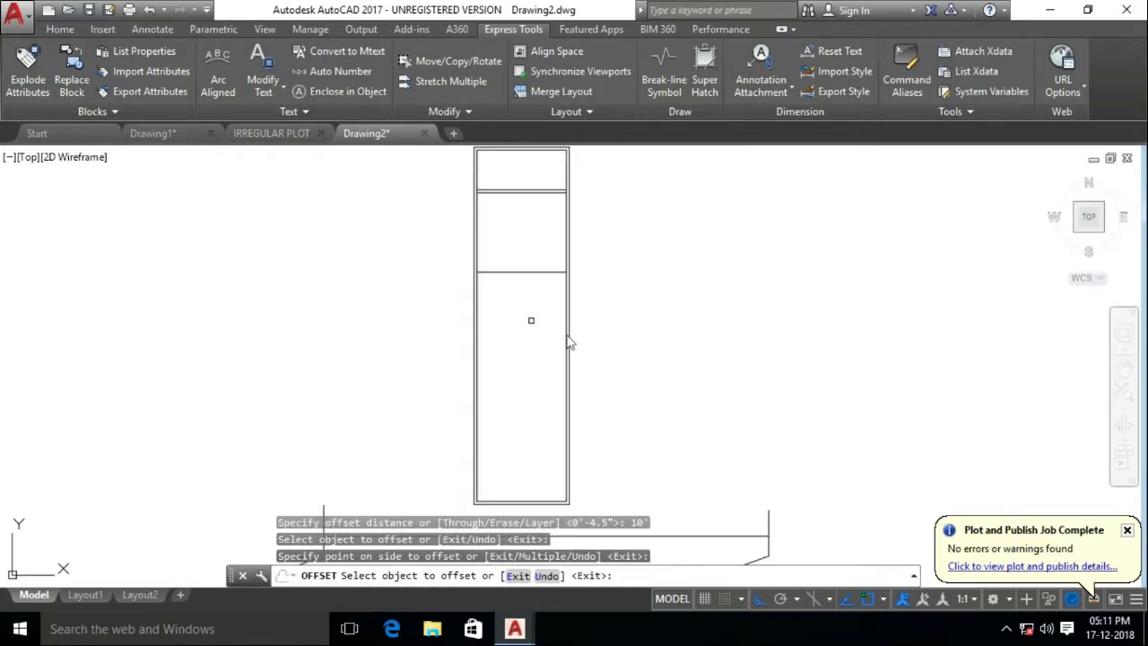
{"action": "scroll", "coordinate": [566, 340], "scroll_direction": "up", "scroll_amount": 2}
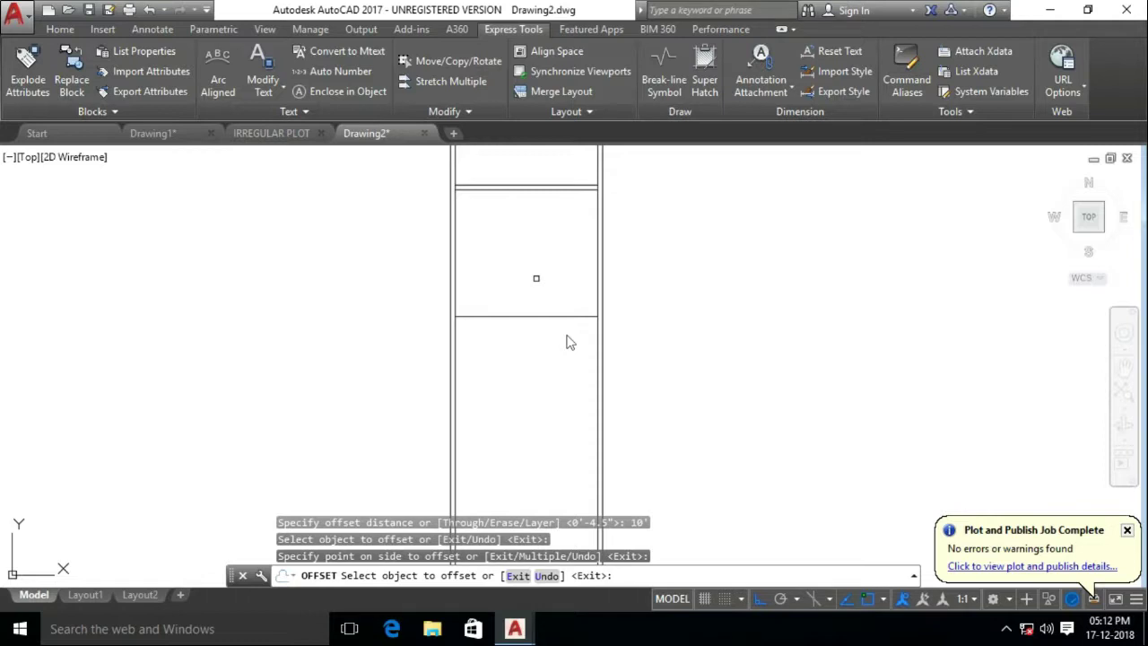
{"action": "key", "text": "Escape"}
{"action": "middle_click_drag", "start_coordinate": [536, 279], "coordinate": [554, 332]}
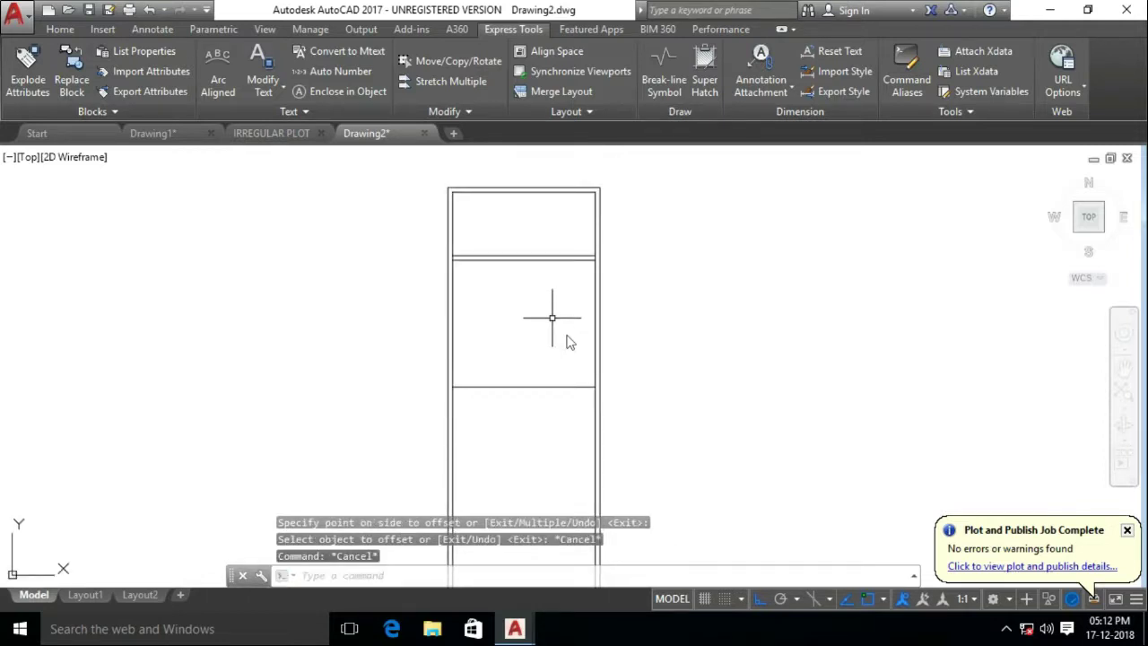
Offset the side wall 7' inward to create an interior wall line
{"action": "type", "text": "o"}
{"action": "key", "text": "Return"}
{"action": "type", "text": "4.5\""}
{"action": "key", "text": "Return"}
{"action": "scroll", "coordinate": [535, 380], "scroll_direction": "up", "scroll_amount": 1}
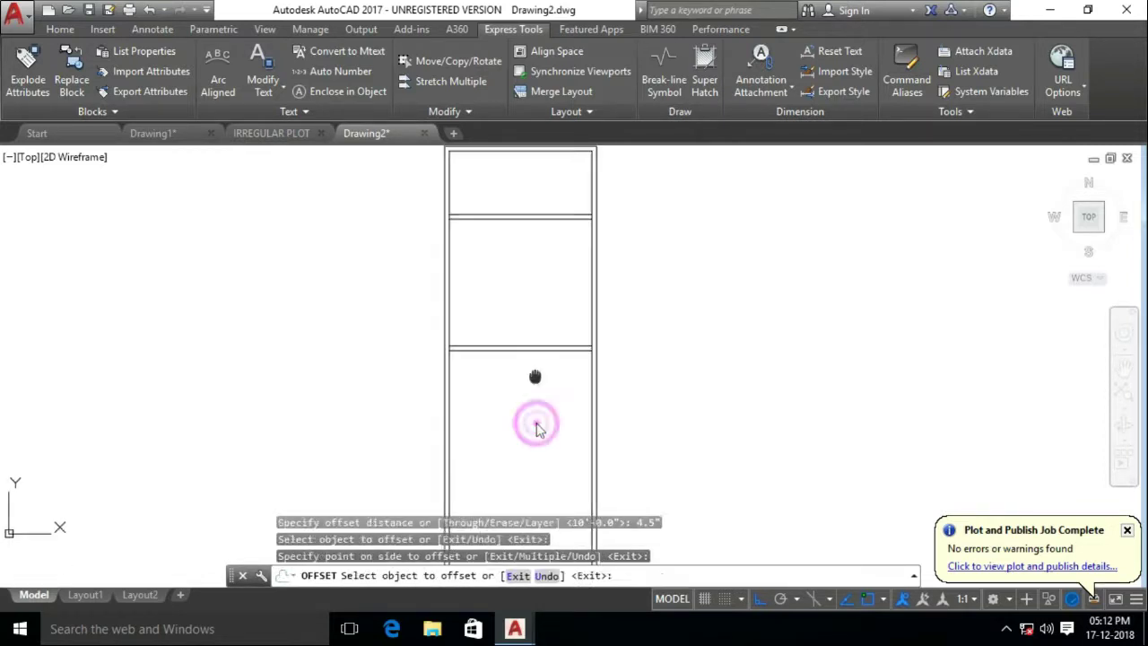
{"action": "key", "text": "Return"}
{"action": "scroll", "coordinate": [535, 427], "scroll_direction": "down", "scroll_amount": 1}
{"action": "key", "text": "Return"}
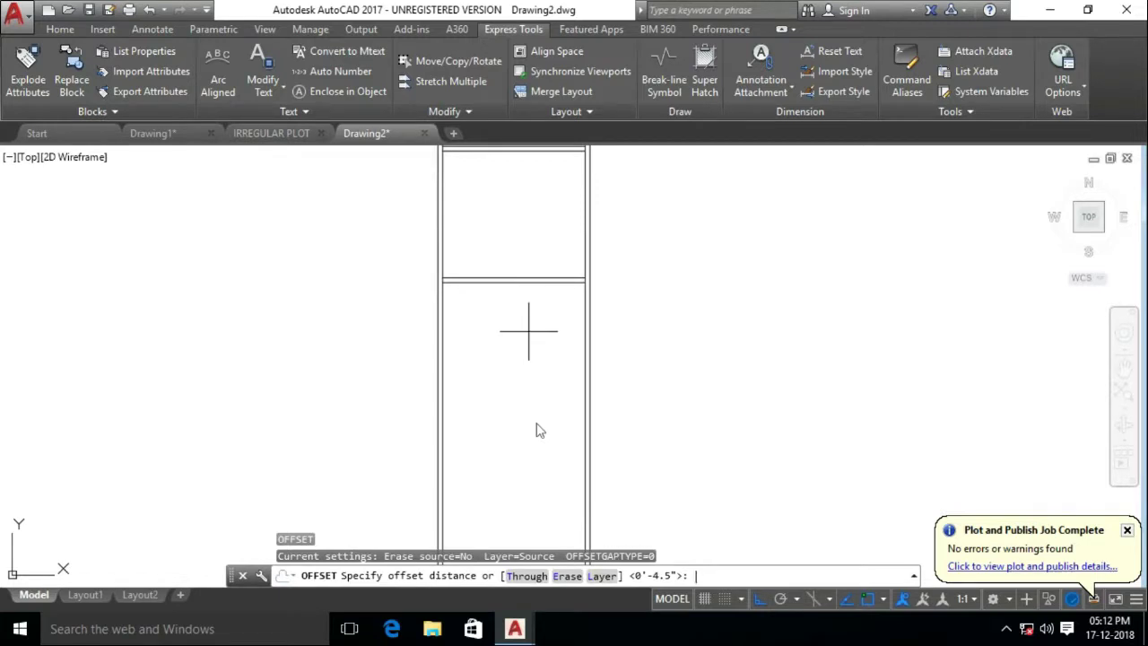
{"action": "type", "text": "7'"}
{"action": "key", "text": "Return"}
{"action": "left_click", "coordinate": [443, 341]}
{"action": "left_click", "coordinate": [502, 346]}
Double the new interior wall line at 4.5" thickness
{"action": "key", "text": "Escape"}
{"action": "middle_click_drag", "start_coordinate": [546, 363], "coordinate": [538, 339]}
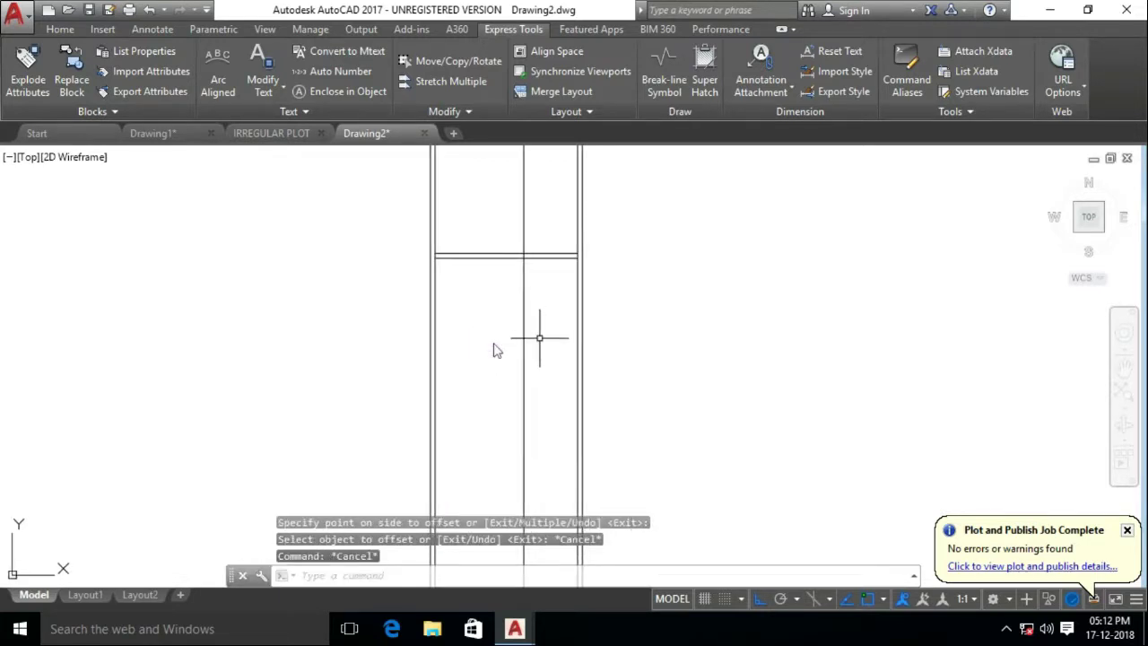
{"action": "key", "text": "Return"}
Switch to the Home tab and start an aligned dimension with DAL
{"action": "key", "text": "Return"}
{"action": "left_click", "coordinate": [525, 345]}
{"action": "left_click", "coordinate": [538, 345]}
{"action": "key", "text": "Escape"}
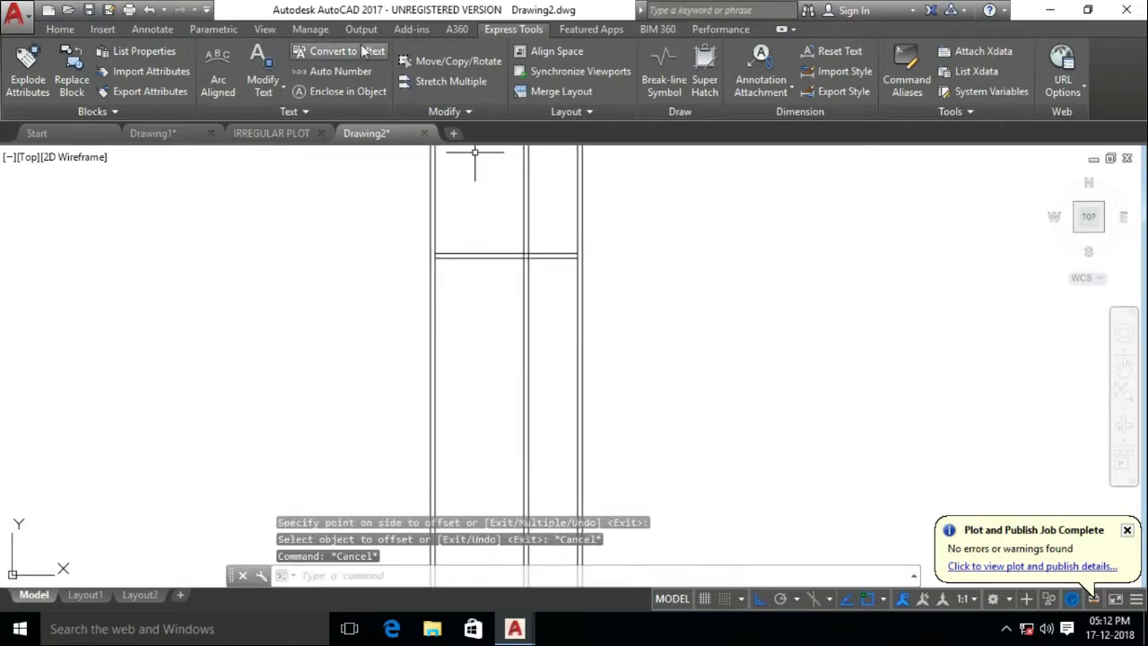
{"action": "left_click", "coordinate": [59, 29]}
{"action": "scroll", "coordinate": [549, 255], "scroll_direction": "up", "scroll_amount": 6}
{"action": "type", "text": "dal"}
{"action": "key", "text": "Return"}
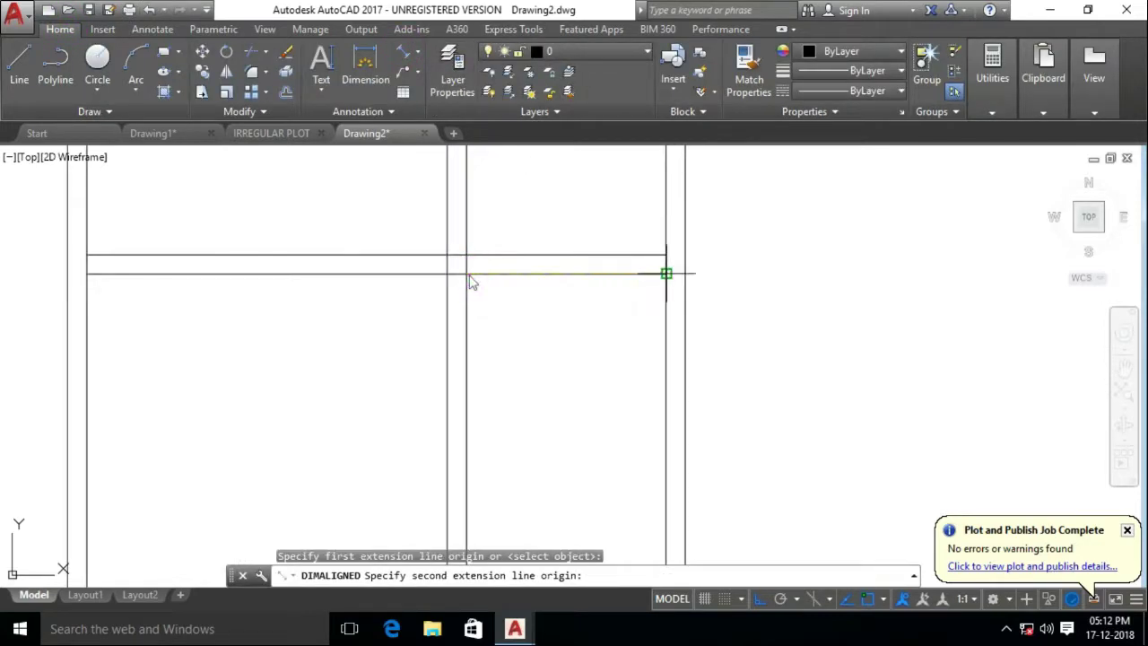
Place an aligned dimension and set dimension style units to Engineering, 0'-0.0" precision
{"action": "left_click", "coordinate": [665, 273]}
{"action": "left_click", "coordinate": [640, 302]}
{"action": "key", "text": "d"}
{"action": "key", "text": "Return"}
{"action": "left_click", "coordinate": [743, 297]}
{"action": "left_click", "coordinate": [567, 127]}
{"action": "left_click", "coordinate": [513, 164]}
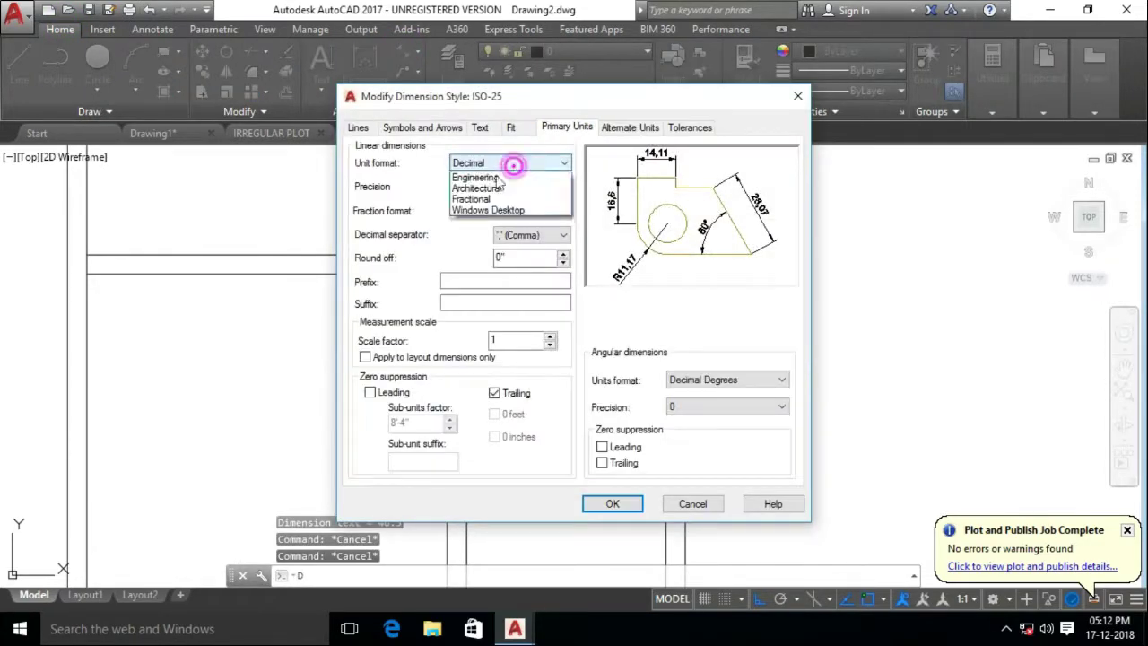
{"action": "left_click", "coordinate": [500, 179]}
{"action": "left_click", "coordinate": [532, 185]}
{"action": "left_click", "coordinate": [484, 208]}
{"action": "left_click", "coordinate": [613, 503]}
{"action": "left_click", "coordinate": [644, 439]}
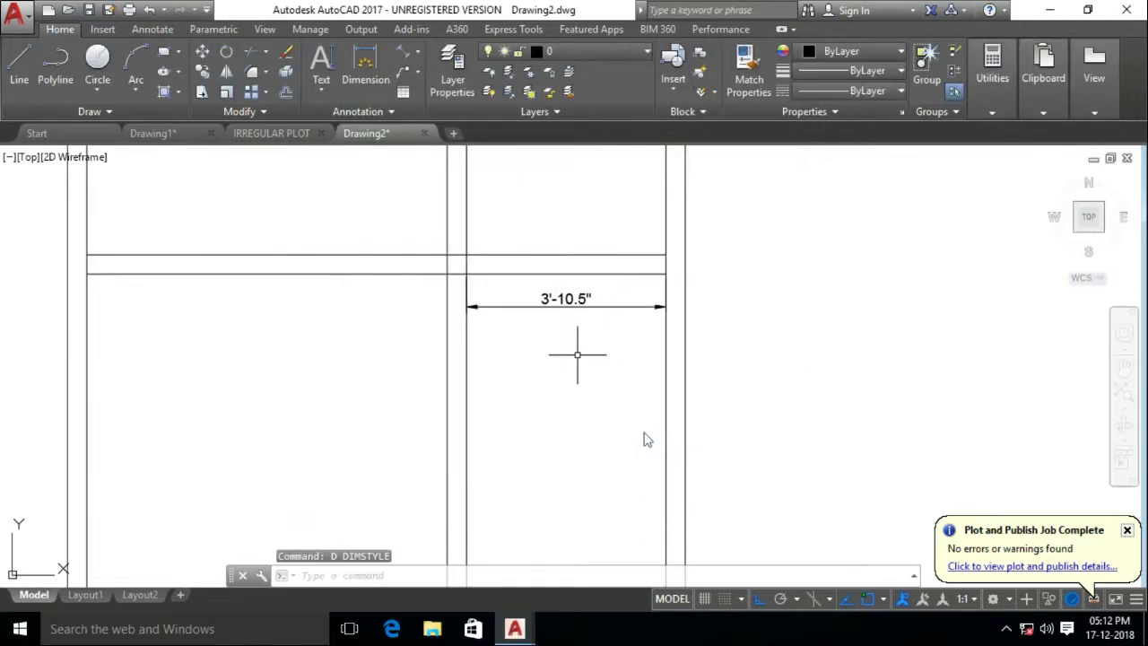
Delete the 3'-10.5" dimension and a line, then undo to restore the wall lines
{"action": "scroll", "coordinate": [577, 354], "scroll_direction": "up", "scroll_amount": 2}
{"action": "left_click", "coordinate": [615, 289]}
{"action": "left_click", "coordinate": [569, 333]}
{"action": "key", "text": "Delete"}
{"action": "left_click", "coordinate": [574, 340]}
{"action": "key", "text": "Delete"}
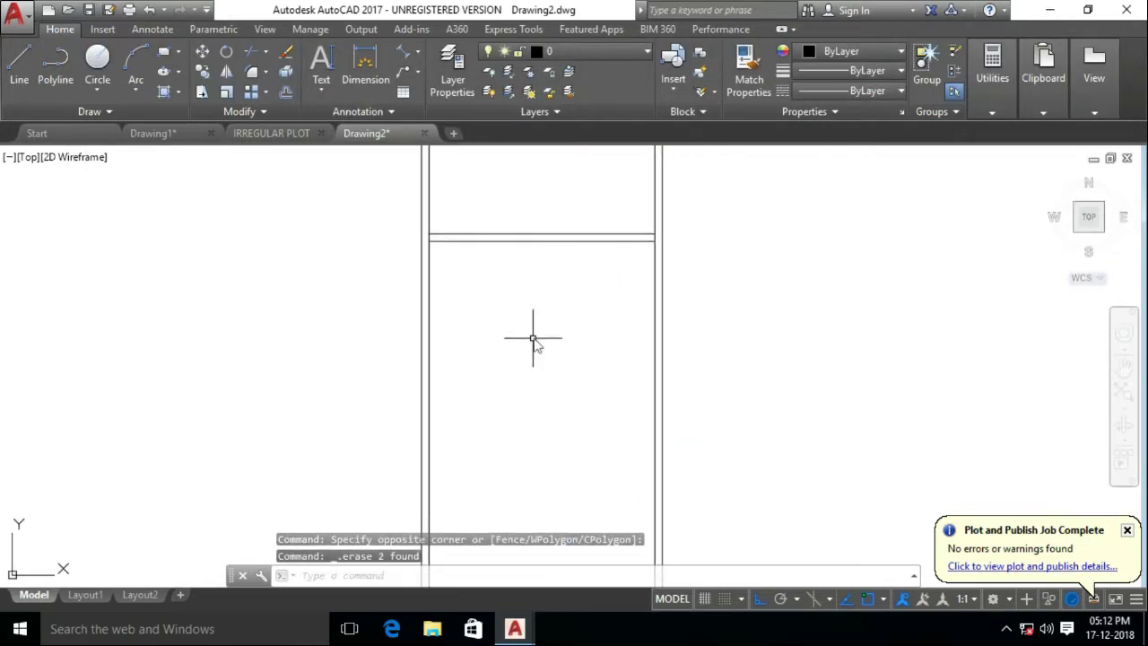
{"action": "key", "text": "ctrl+z"}
Move the interior wall lines 1' to the left
{"action": "type", "text": "M"}
{"action": "key", "text": "Return"}
{"action": "left_click", "coordinate": [621, 321]}
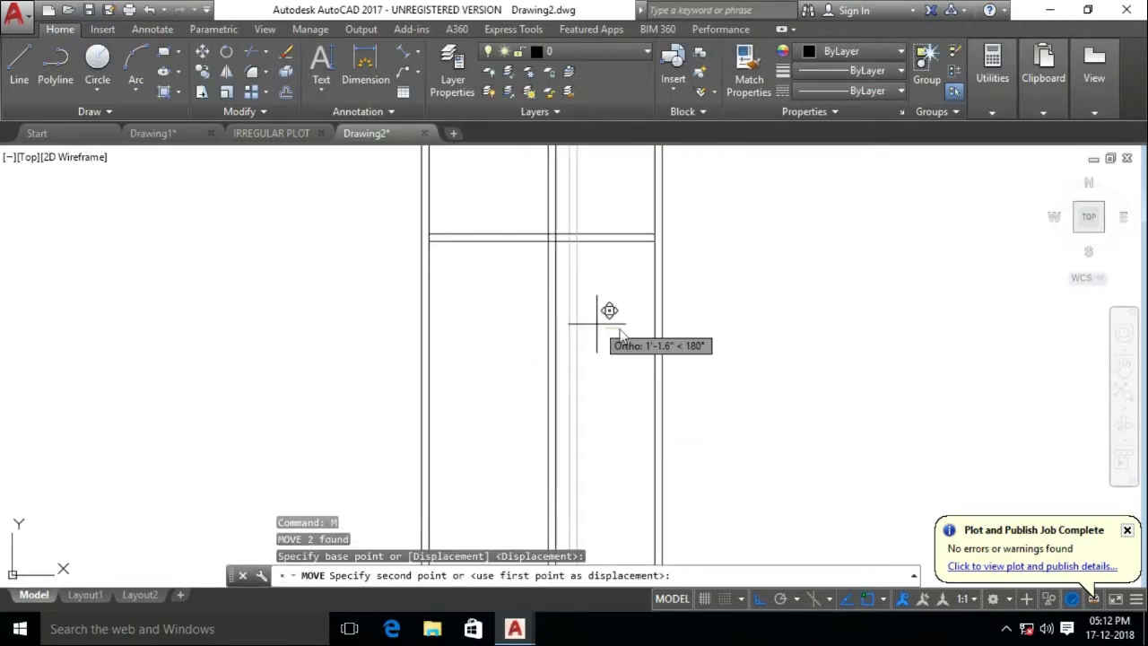
{"action": "type", "text": "1'"}
{"action": "key", "text": "Return"}
Add a 6' aligned dimension starting from the left wall
{"action": "scroll", "coordinate": [547, 224], "scroll_direction": "up", "scroll_amount": 2}
{"action": "left_click", "coordinate": [568, 239]}
{"action": "left_click", "coordinate": [723, 235]}
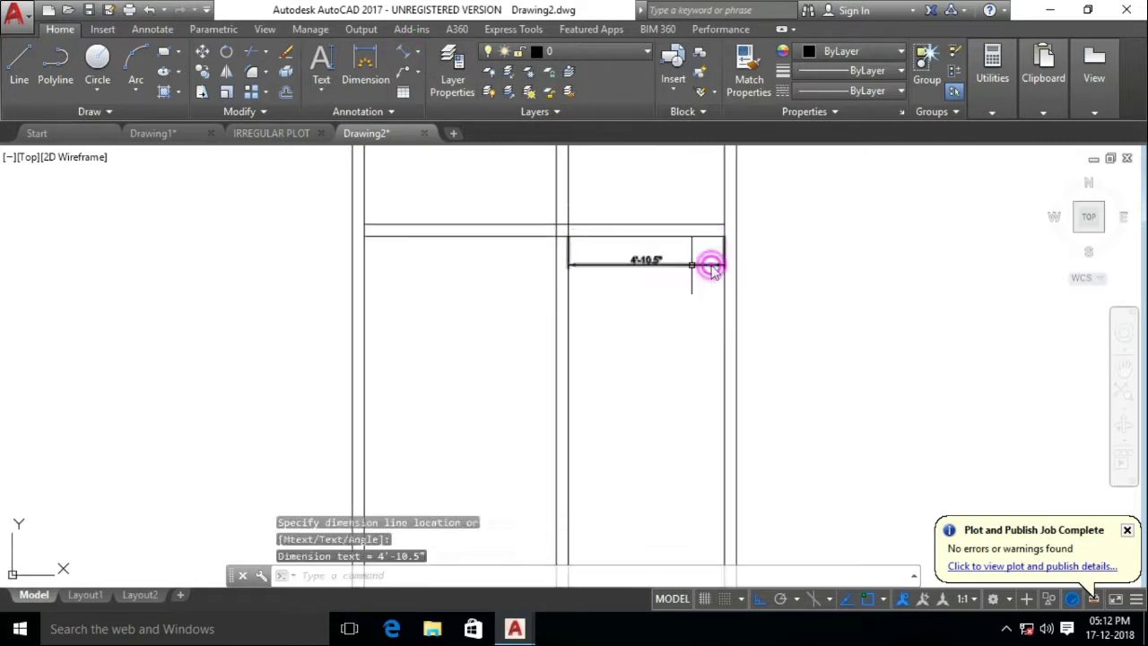
{"action": "key", "text": "Escape"}
{"action": "left_click", "coordinate": [400, 52]}
{"action": "left_click", "coordinate": [367, 238]}
{"action": "left_click", "coordinate": [537, 267]}
{"action": "key", "text": "Escape"}
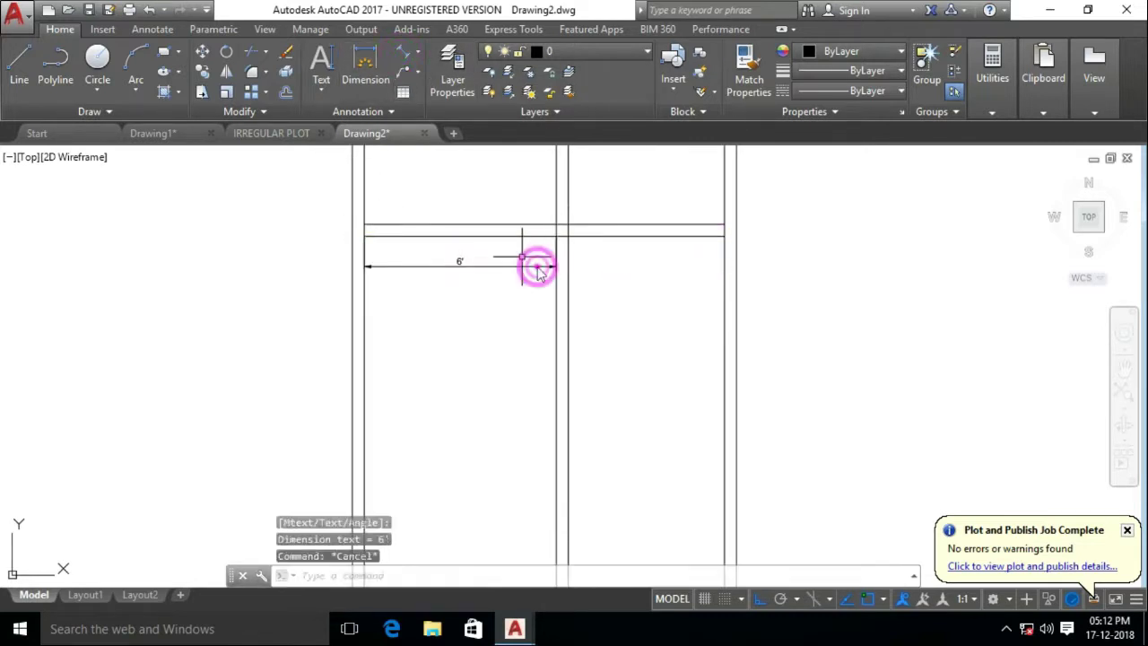
Offset a horizontal wall line 5' and double it at 4.5" thickness for a cross wall
{"action": "type", "text": "o"}
{"action": "key", "text": "Return"}
{"action": "left_click", "coordinate": [483, 235]}
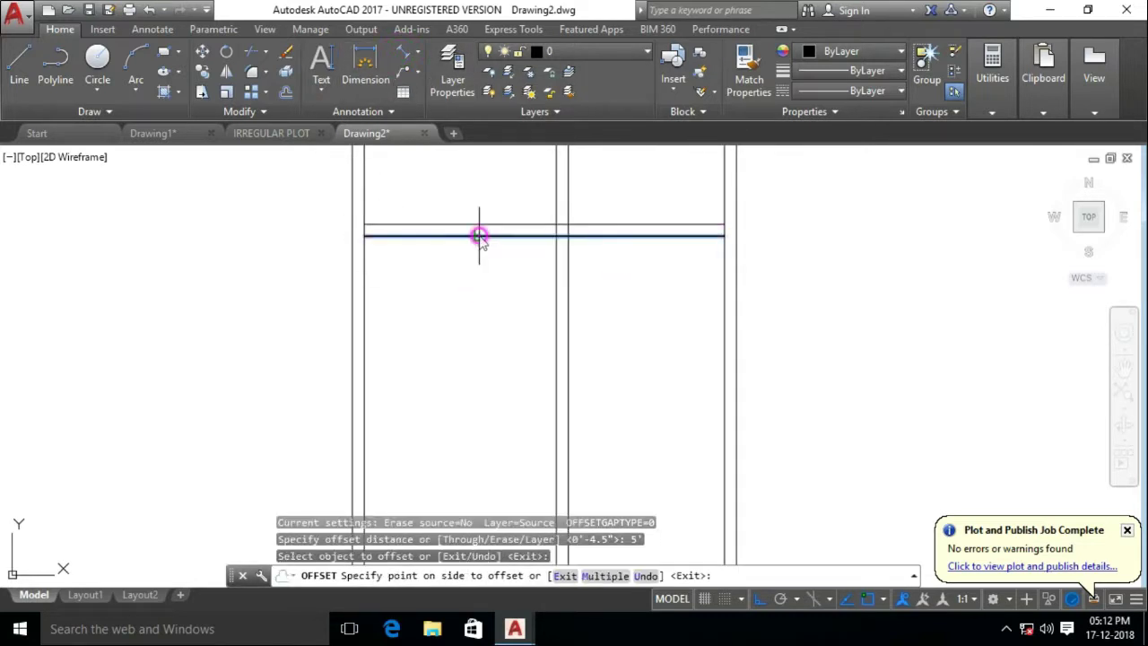
{"action": "left_click", "coordinate": [520, 261]}
{"action": "key", "text": "Escape"}
{"action": "key", "text": "Return"}
{"action": "type", "text": "4."}
{"action": "key", "text": "Return"}
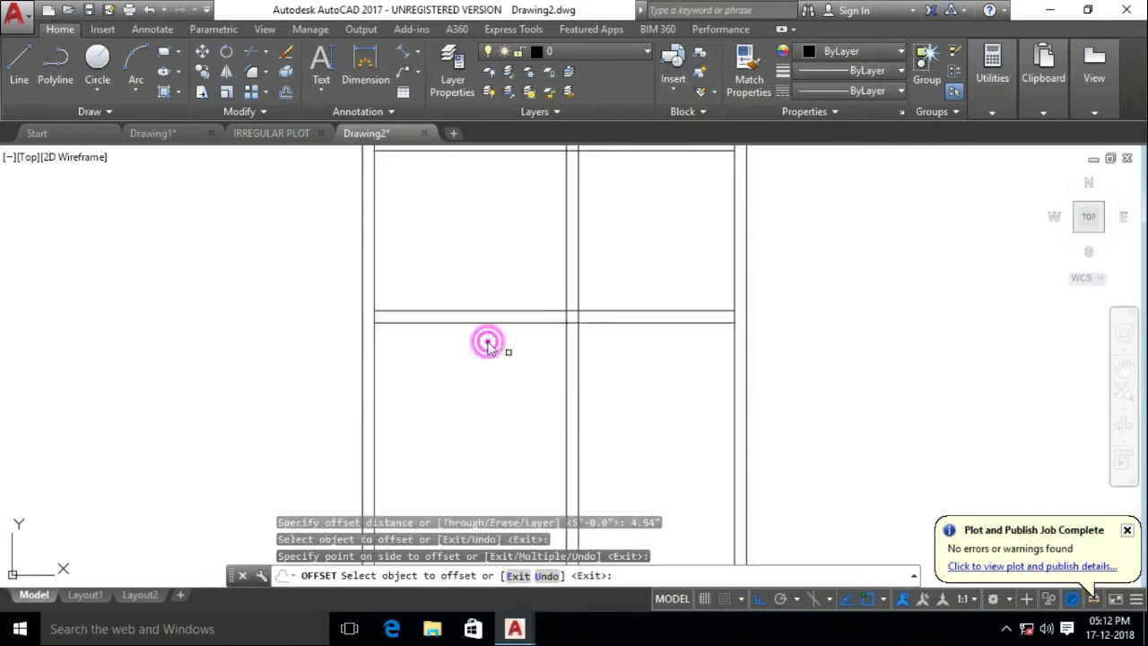
{"action": "key", "text": "Escape"}
{"action": "scroll", "coordinate": [487, 341], "scroll_direction": "down", "scroll_amount": 2}
{"action": "scroll", "coordinate": [486, 341], "scroll_direction": "down", "scroll_amount": 2}
Trim the overlapping wall segments and begin the 23'-1.5" aligned plot-length dimension
{"action": "type", "text": "tr"}
{"action": "key", "text": "Return"}
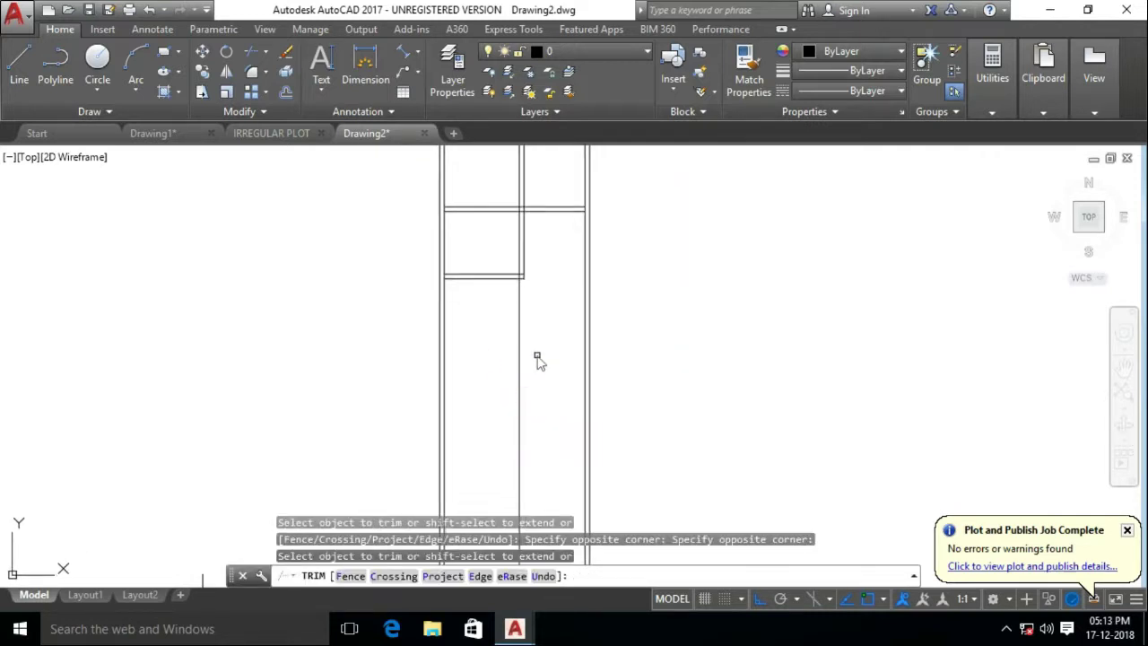
{"action": "key", "text": "Escape"}
{"action": "scroll", "coordinate": [520, 377], "scroll_direction": "down", "scroll_amount": 3}
{"action": "scroll", "coordinate": [520, 377], "scroll_direction": "up", "scroll_amount": 2}
{"action": "type", "text": "tr"}
{"action": "key", "text": "Return"}
{"action": "key", "text": "Return"}
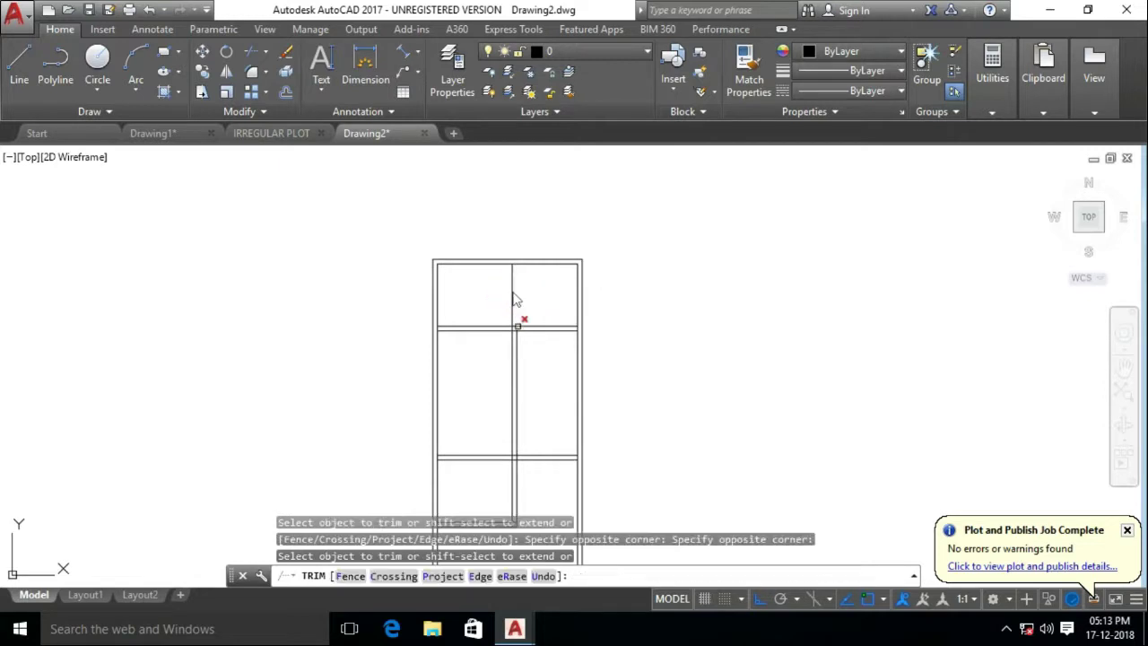
{"action": "scroll", "coordinate": [517, 313], "scroll_direction": "up", "scroll_amount": 3}
{"action": "scroll", "coordinate": [479, 263], "scroll_direction": "down", "scroll_amount": 2}
{"action": "left_click", "coordinate": [461, 333]}
{"action": "scroll", "coordinate": [459, 336], "scroll_direction": "down", "scroll_amount": 1}
{"action": "scroll", "coordinate": [461, 333], "scroll_direction": "down", "scroll_amount": 1}
{"action": "scroll", "coordinate": [461, 332], "scroll_direction": "up", "scroll_amount": 1}
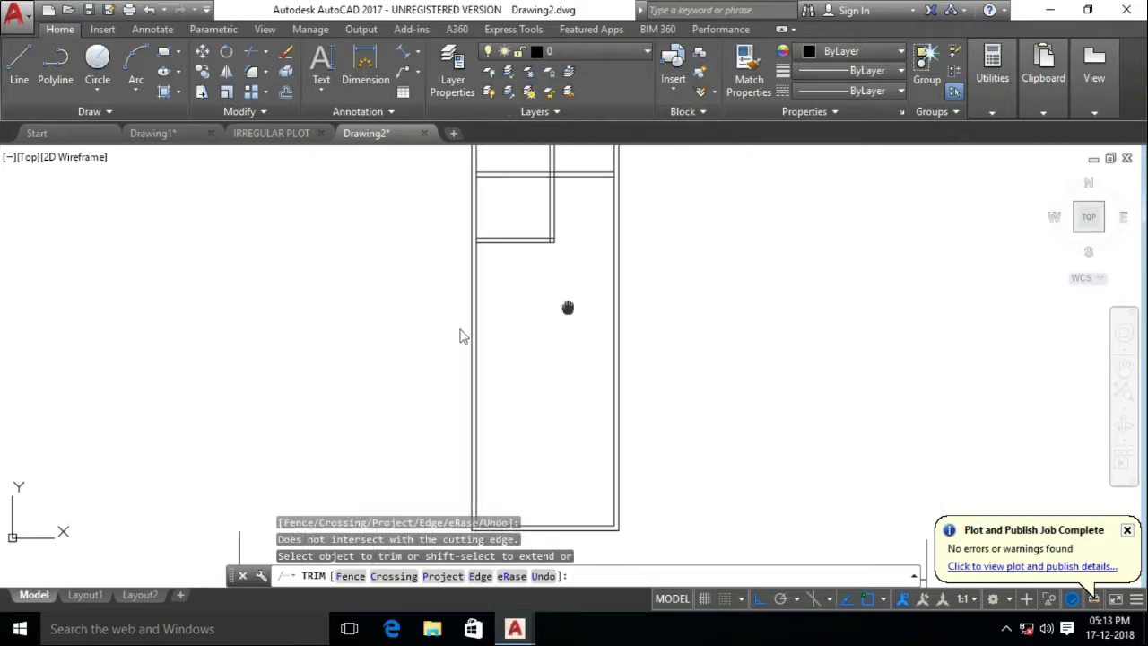
{"action": "key", "text": "Escape"}
{"action": "type", "text": "dal"}
{"action": "key", "text": "Return"}
Place the 23'-1.5" plot length dimension, cancel the offset, and delete that dimension
{"action": "left_click", "coordinate": [477, 222]}
{"action": "left_click", "coordinate": [499, 269]}
{"action": "scroll", "coordinate": [520, 296], "scroll_direction": "up", "scroll_amount": 4}
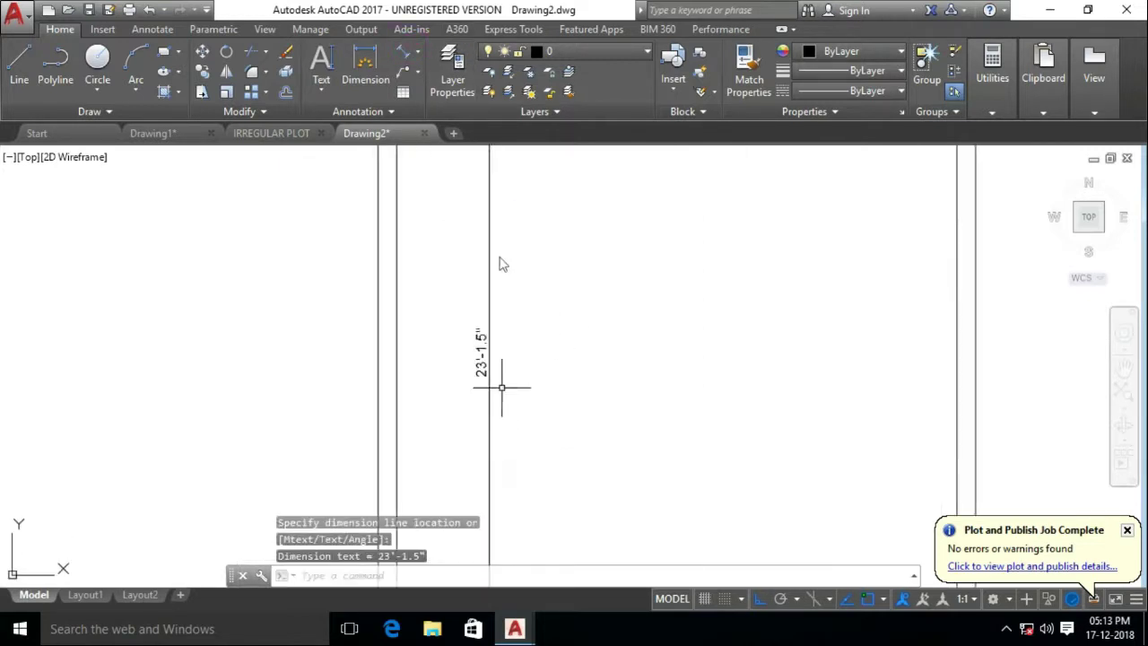
{"action": "key", "text": "Escape"}
{"action": "key", "text": "Escape"}
{"action": "key", "text": "Return"}
{"action": "scroll", "coordinate": [499, 258], "scroll_direction": "down", "scroll_amount": 2}
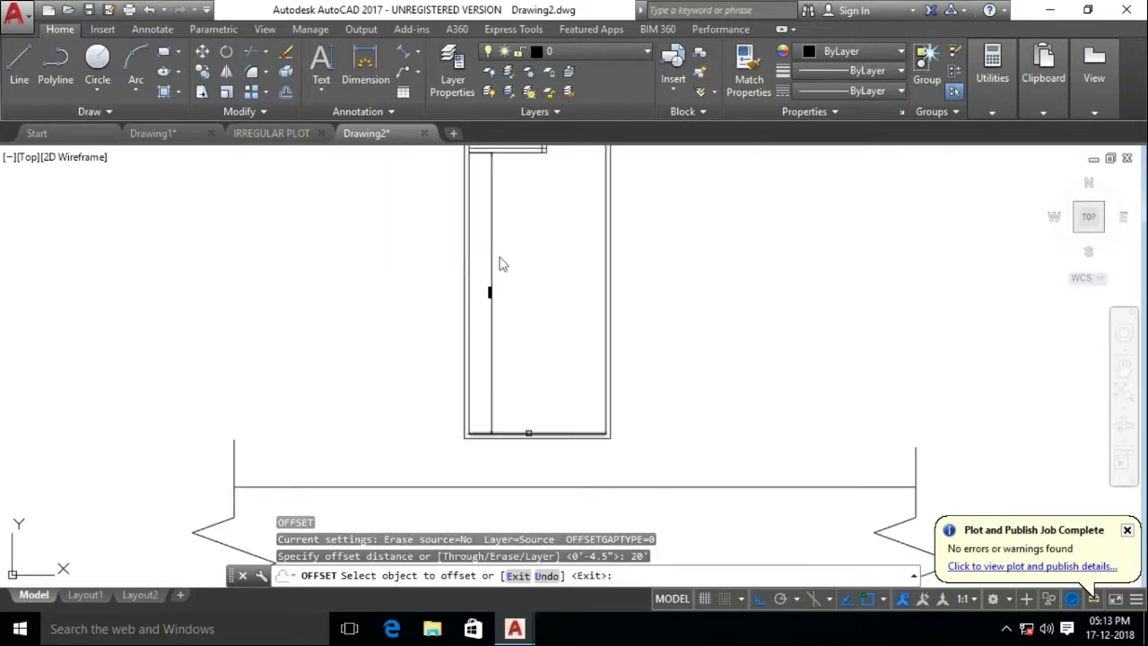
{"action": "scroll", "coordinate": [540, 340], "scroll_direction": "up", "scroll_amount": 2}
{"action": "scroll", "coordinate": [518, 260], "scroll_direction": "up", "scroll_amount": 1}
{"action": "key", "text": "Escape"}
{"action": "key", "text": "Escape"}
{"action": "key", "text": "Escape"}
{"action": "left_click_drag", "start_coordinate": [518, 258], "coordinate": [452, 244]}
{"action": "key", "text": "Delete"}
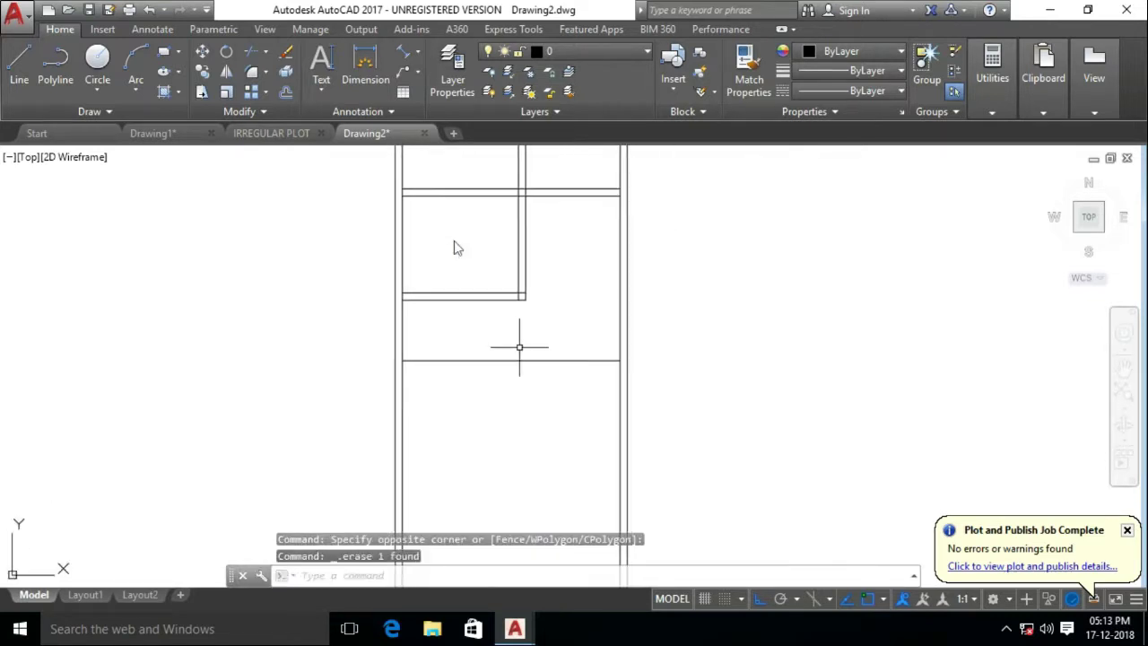
Offset the horizontal wall line below itself, then undo the unwanted copy
{"action": "type", "text": "o"}
{"action": "key", "text": "Return"}
Double the horizontal wall line with a 4.5" offset copy
{"action": "key", "text": "Return"}
{"action": "left_click", "coordinate": [539, 361]}
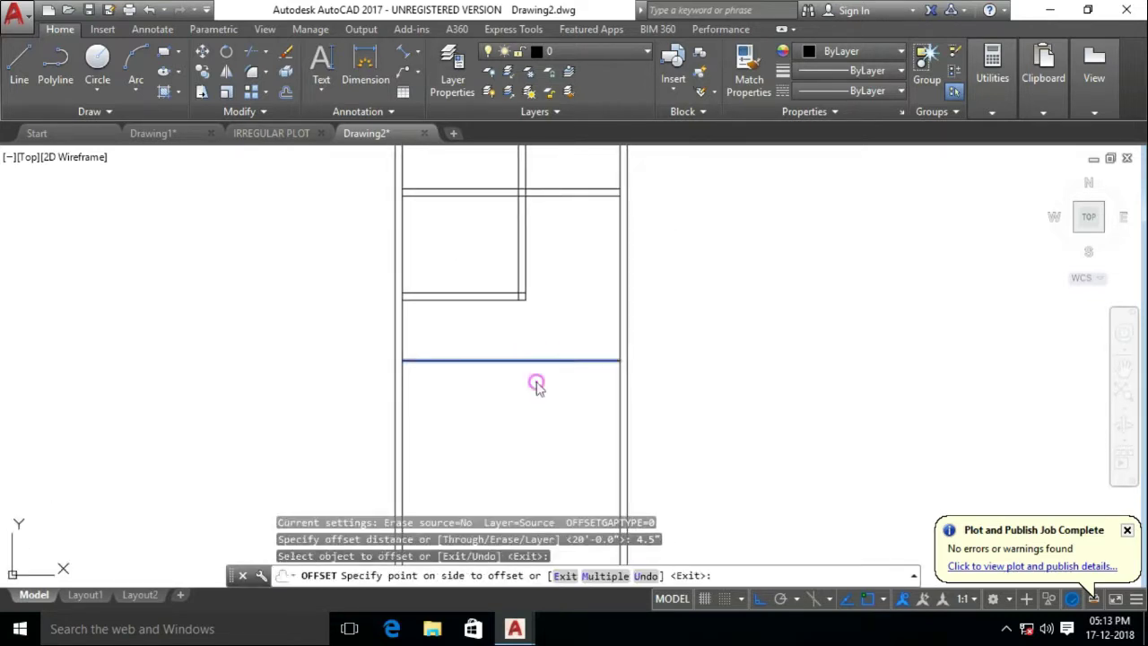
{"action": "left_click", "coordinate": [537, 382]}
{"action": "key", "text": "Escape"}
{"action": "key", "text": "Escape"}
{"action": "key", "text": "Escape"}
{"action": "key", "text": "ctrl+z"}
{"action": "type", "text": "o"}
{"action": "key", "text": "Return"}
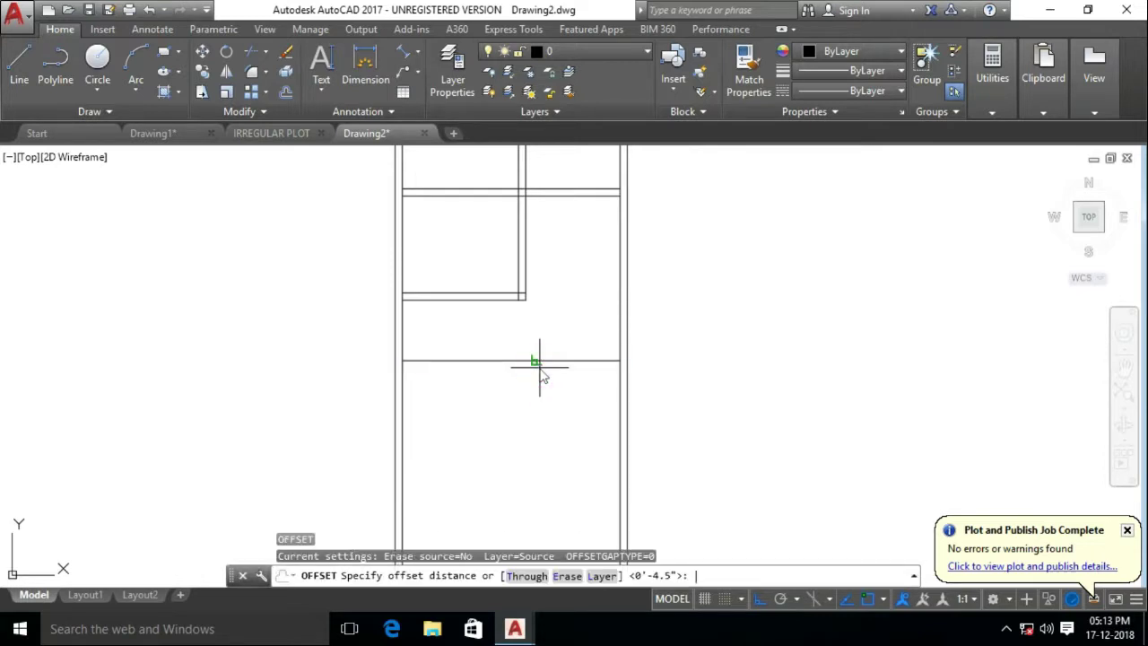
Move the two new wall lines down 2
{"action": "key", "text": "Return"}
{"action": "left_click", "coordinate": [539, 361]}
{"action": "left_click", "coordinate": [535, 333]}
{"action": "key", "text": "Escape"}
{"action": "key", "text": "m"}
{"action": "key", "text": "Return"}
{"action": "left_click_drag", "start_coordinate": [538, 336], "coordinate": [568, 381]}
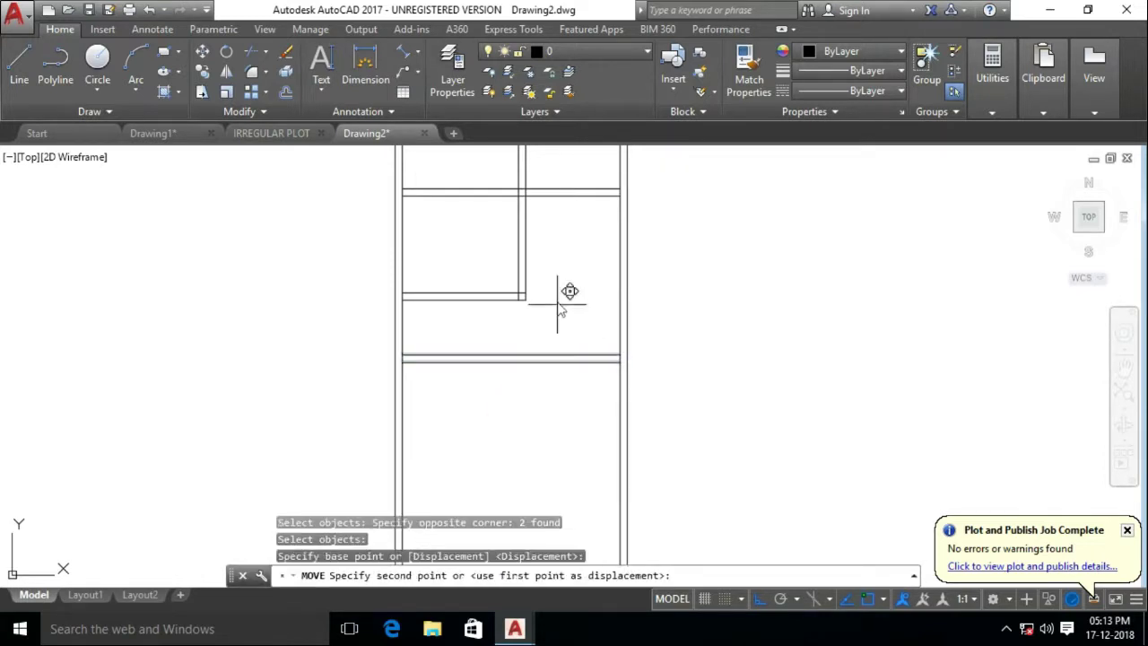
{"action": "left_click", "coordinate": [568, 292]}
{"action": "type", "text": "2"}
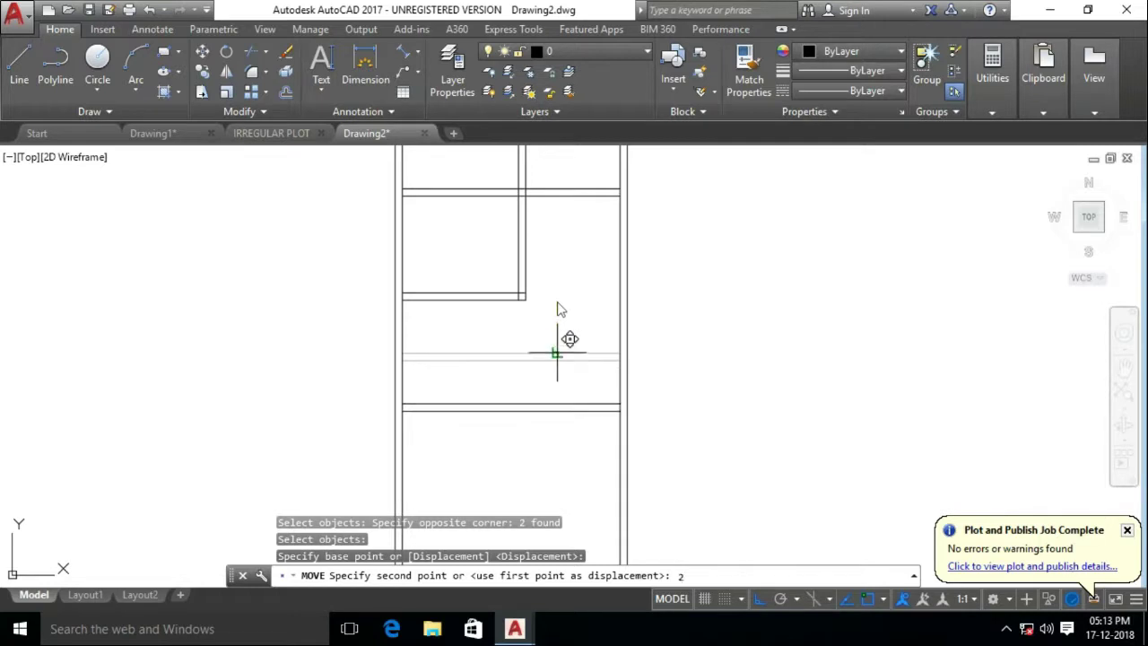
{"action": "key", "text": "Return"}
Draw a test aligned dimension from the wall corner, then delete it
{"action": "type", "text": "dal"}
{"action": "key", "text": "Return"}
{"action": "scroll", "coordinate": [403, 356], "scroll_direction": "down", "scroll_amount": 3}
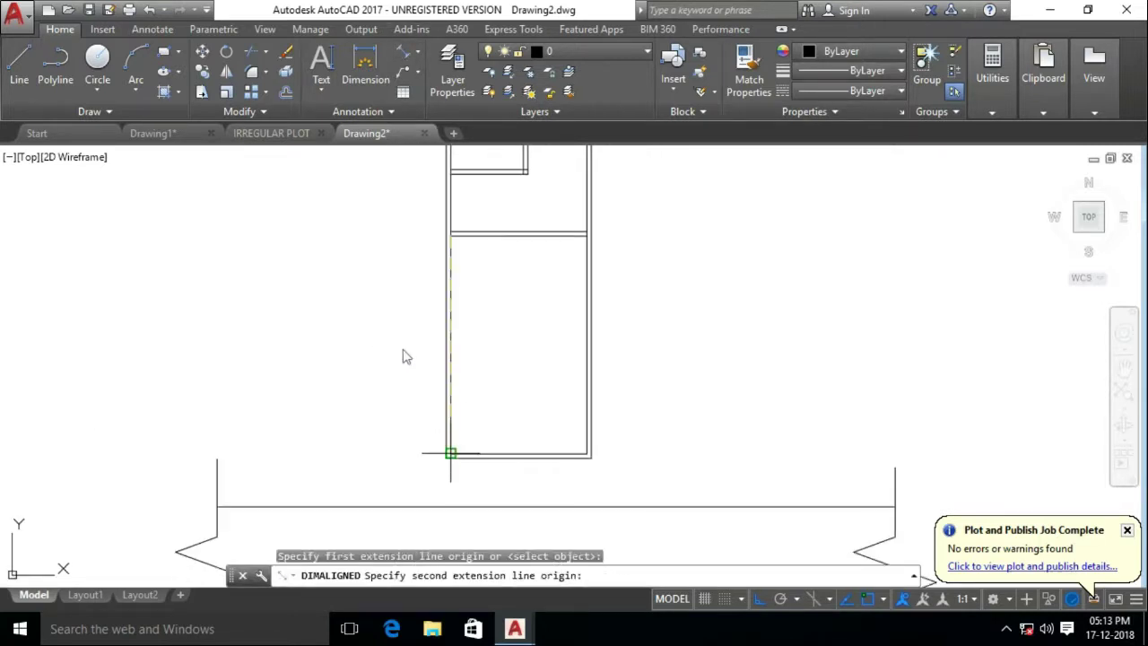
{"action": "left_click", "coordinate": [481, 440]}
{"action": "left_click", "coordinate": [463, 359]}
{"action": "key", "text": "Delete"}
Window-select the horizontal double-line partition and move it up 1'
{"action": "scroll", "coordinate": [533, 299], "scroll_direction": "up", "scroll_amount": 2}
{"action": "left_click", "coordinate": [530, 295]}
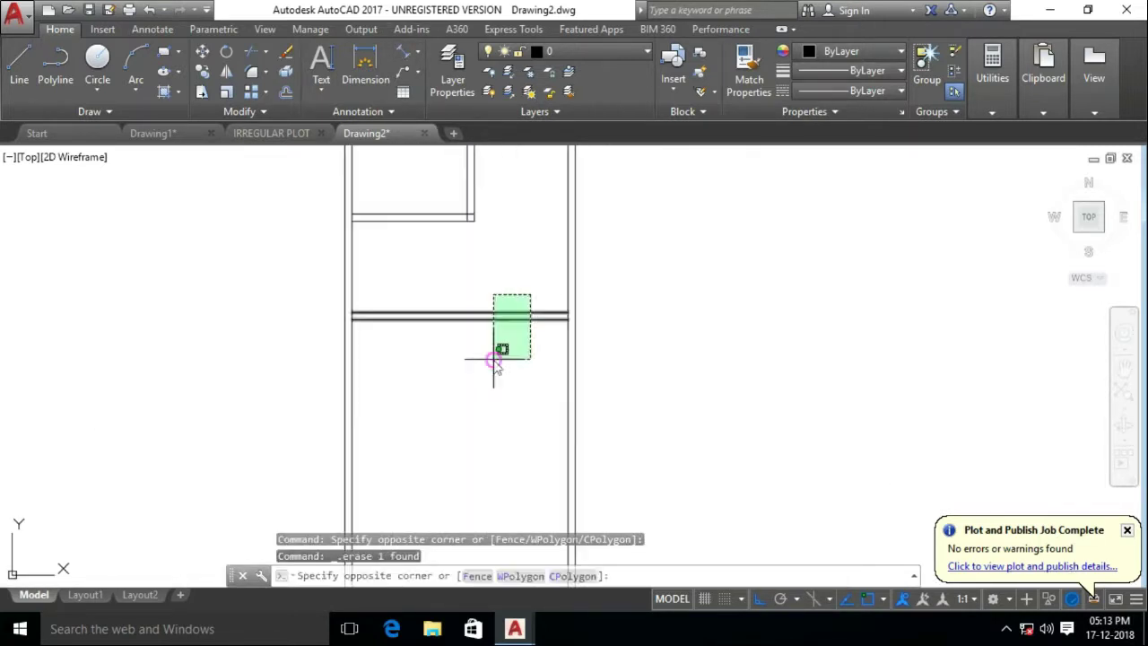
{"action": "left_click", "coordinate": [493, 360]}
{"action": "type", "text": "m"}
{"action": "key", "text": "Return"}
{"action": "left_click", "coordinate": [481, 359]}
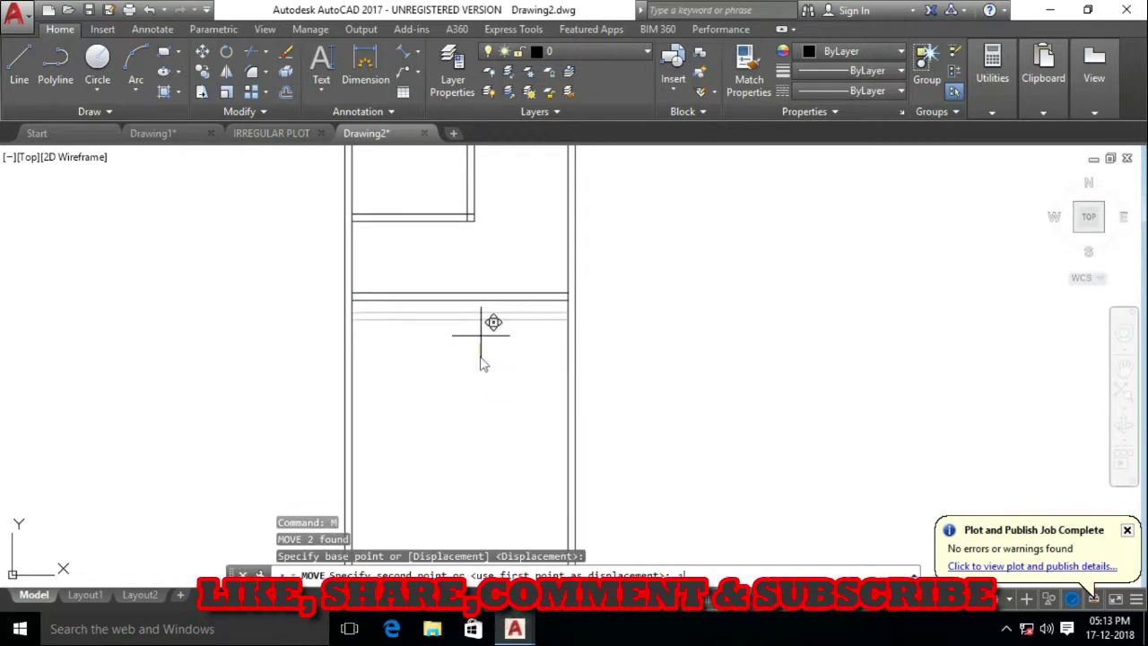
{"action": "type", "text": "0"}
{"action": "key", "text": "Return"}
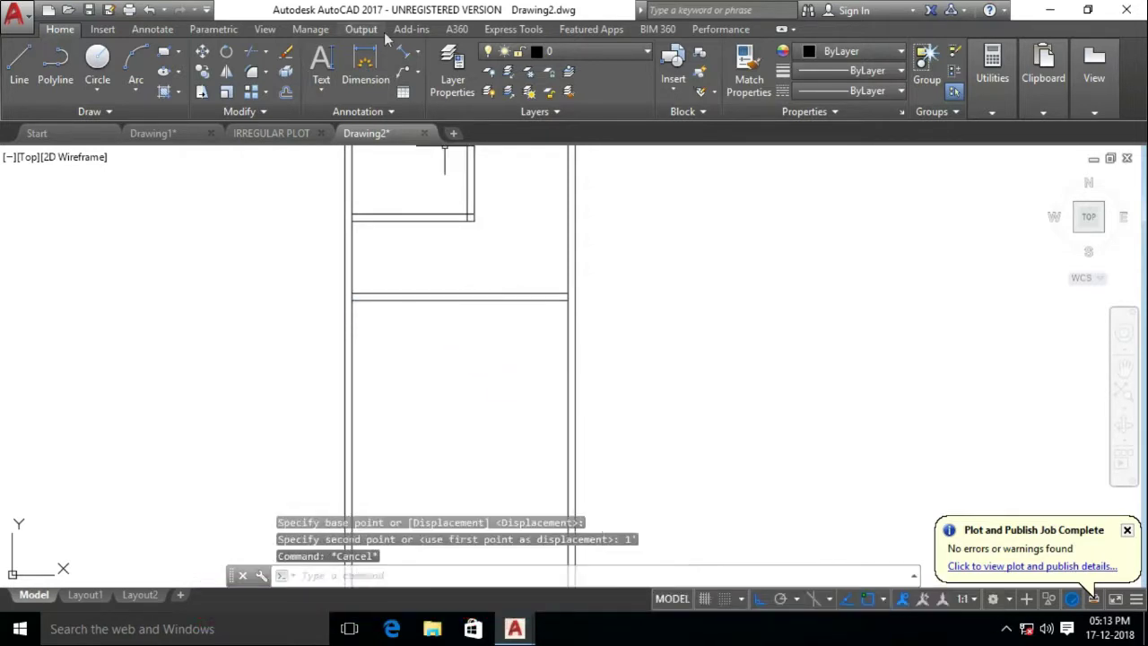
Begin an aligned dimension measuring the room with the DAL alias
{"action": "type", "text": "dal"}
{"action": "key", "text": "Return"}
{"action": "left_click", "coordinate": [352, 293]}
Complete and delete the test dimension, then bring the bottom wall into view
{"action": "left_click", "coordinate": [379, 263]}
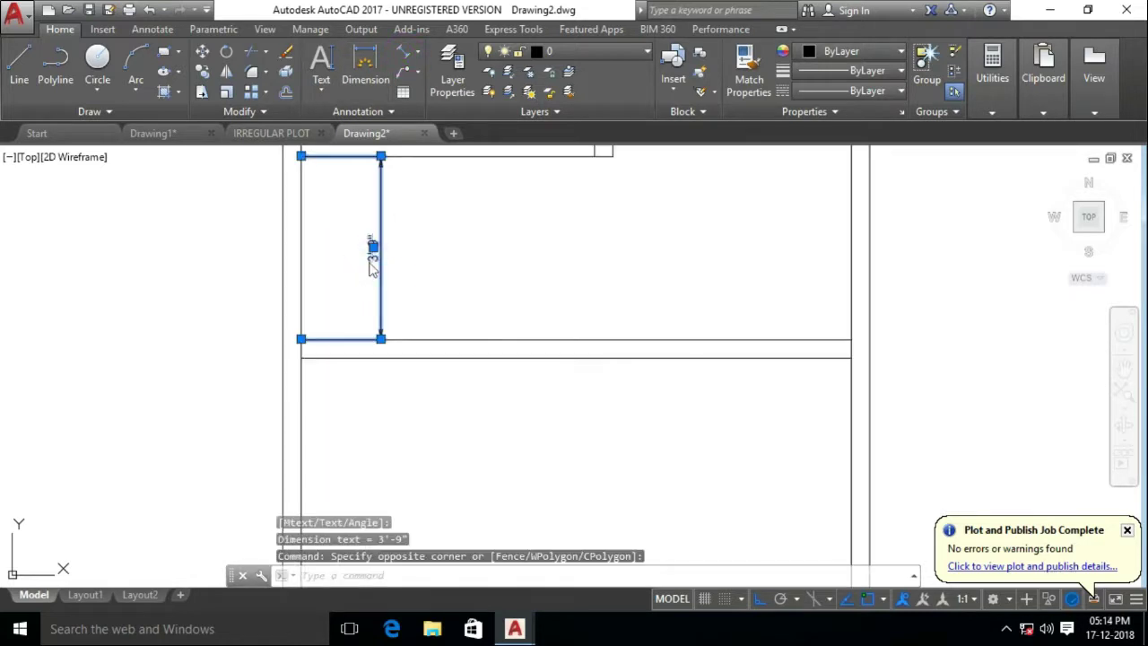
{"action": "key", "text": "Delete"}
{"action": "middle_click_drag", "start_coordinate": [484, 274], "coordinate": [527, 301]}
{"action": "scroll", "coordinate": [456, 487], "scroll_direction": "up", "scroll_amount": 1}
{"action": "scroll", "coordinate": [469, 464], "scroll_direction": "up", "scroll_amount": 4}
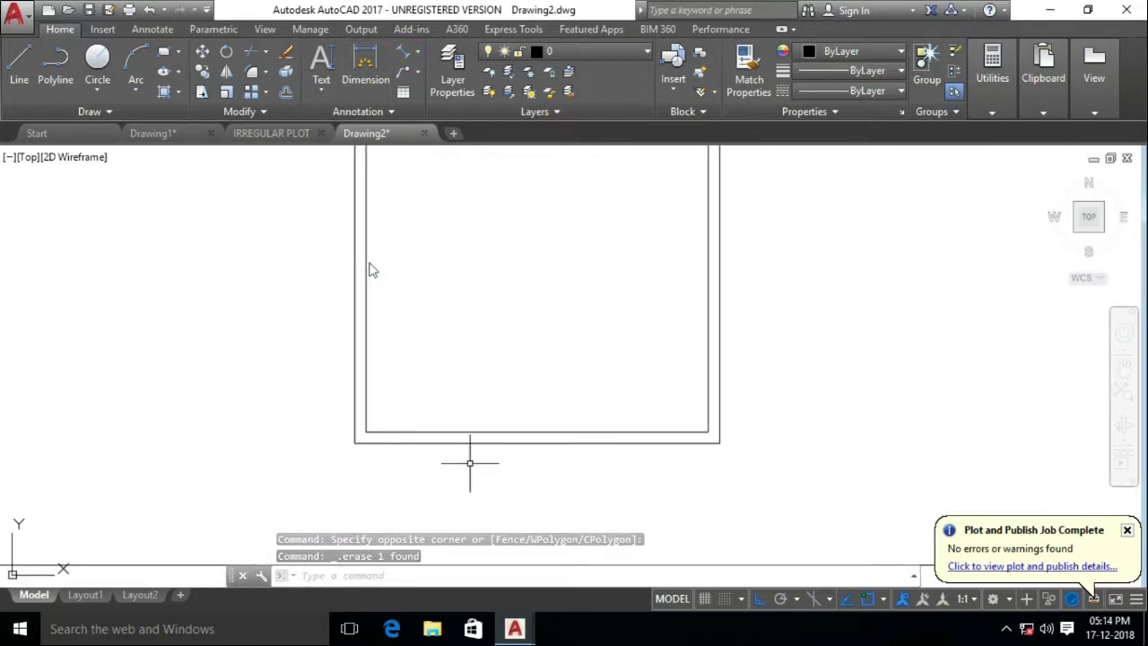
{"action": "middle_click_drag", "start_coordinate": [492, 453], "coordinate": [466, 429]}
Draw a short vertical line from the inner bottom wall's midpoint to the outer wall
{"action": "left_click", "coordinate": [20, 57]}
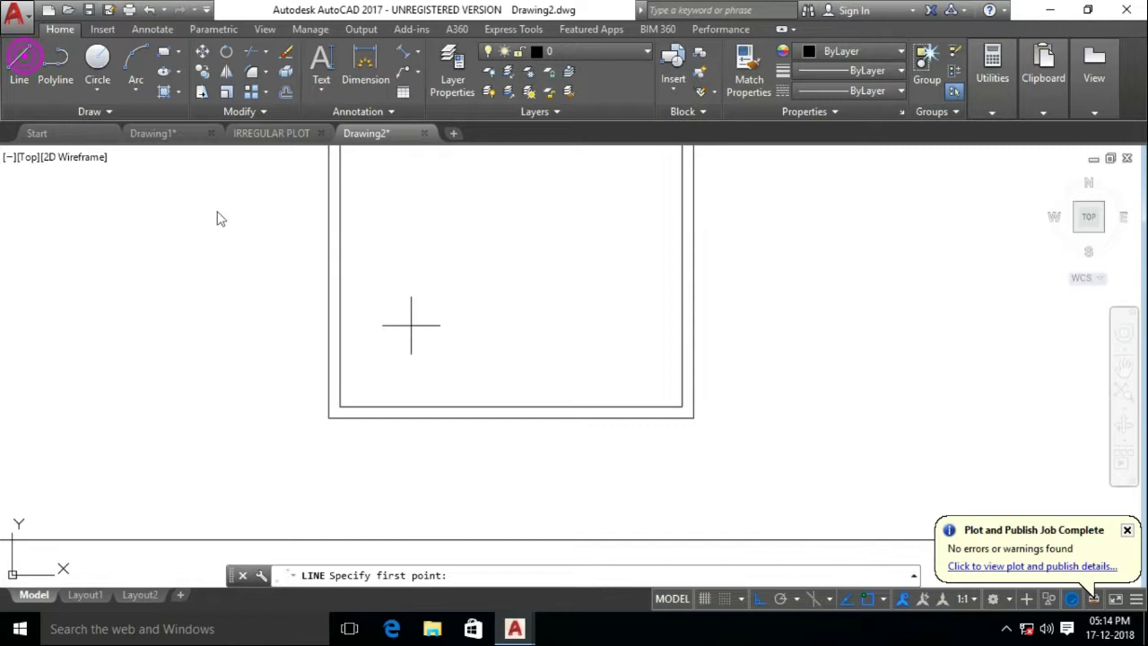
{"action": "left_click", "coordinate": [511, 406]}
{"action": "left_click", "coordinate": [511, 417]}
{"action": "scroll", "coordinate": [511, 417], "scroll_direction": "up", "scroll_amount": 2}
{"action": "key", "text": "Escape"}
{"action": "key", "text": "Escape"}
{"action": "key", "text": "Escape"}
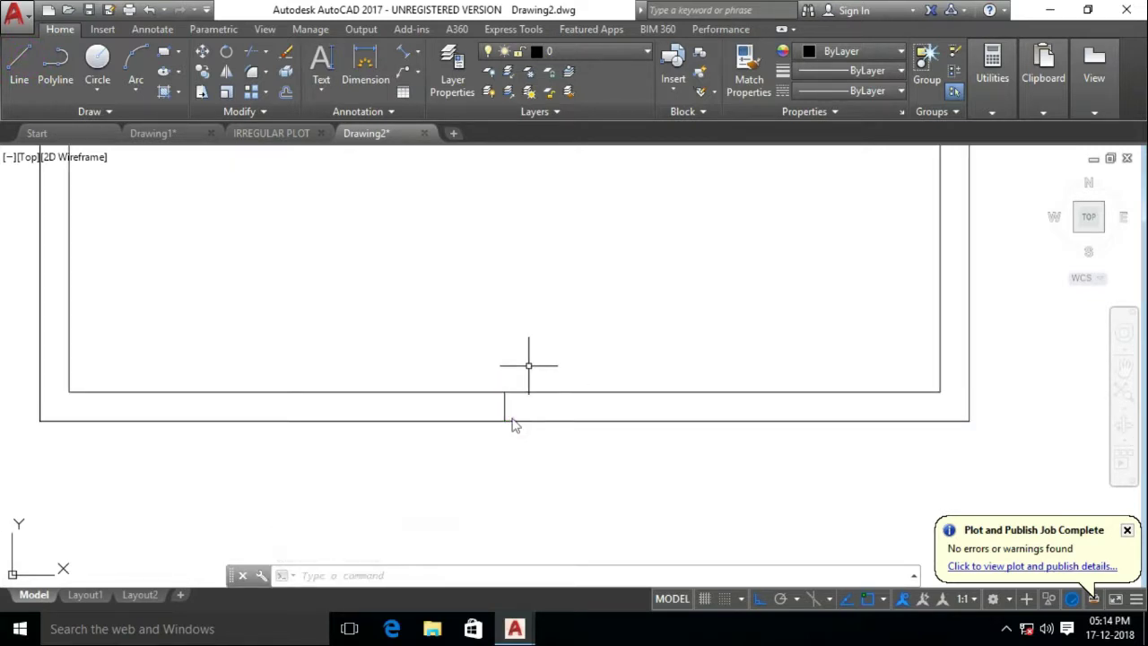
Check the command history and re-centre the floor plan
{"action": "key", "text": "F2"}
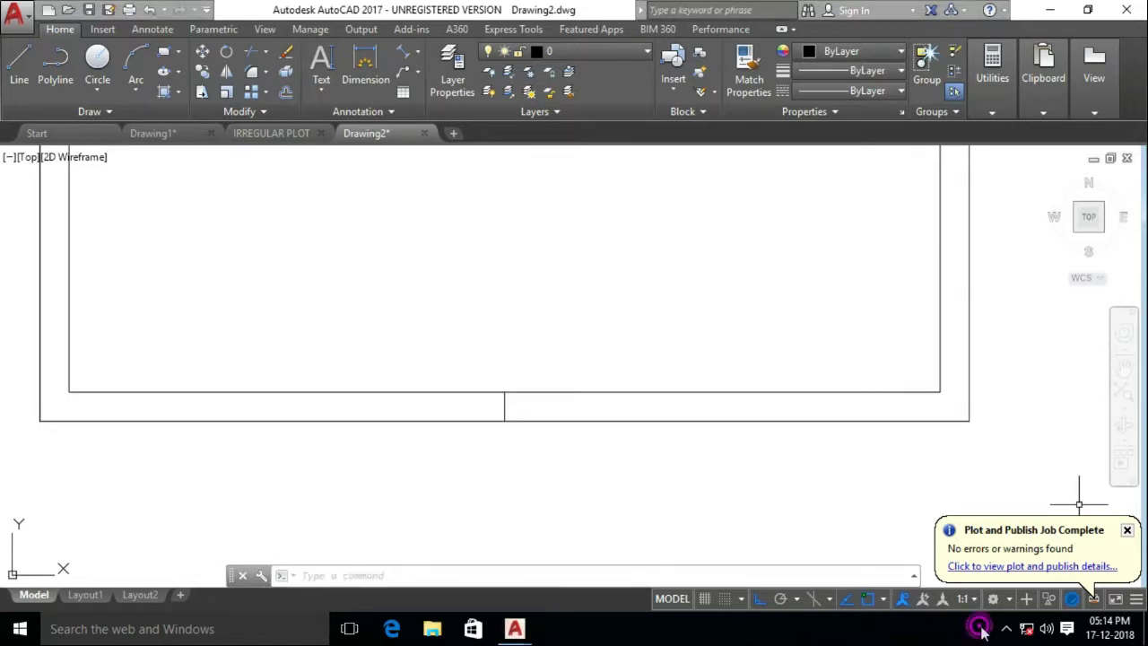
{"action": "scroll", "coordinate": [541, 423], "scroll_direction": "down", "scroll_amount": 4}
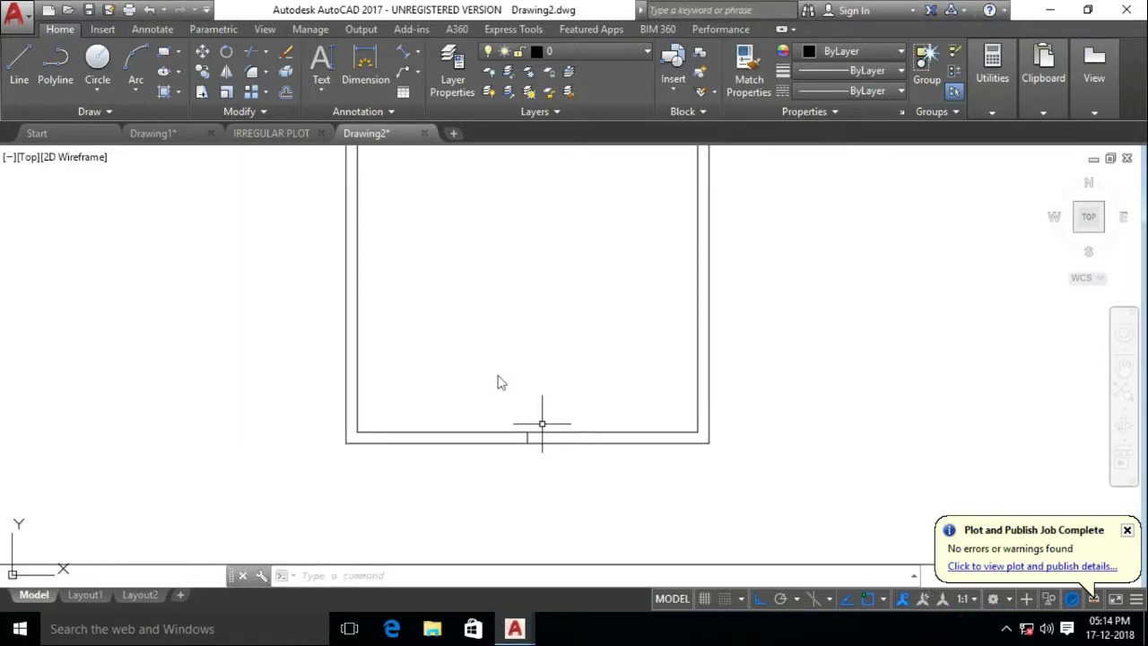
{"action": "scroll", "coordinate": [544, 307], "scroll_direction": "down", "scroll_amount": 3}
{"action": "middle_click_drag", "start_coordinate": [544, 307], "coordinate": [514, 426]}
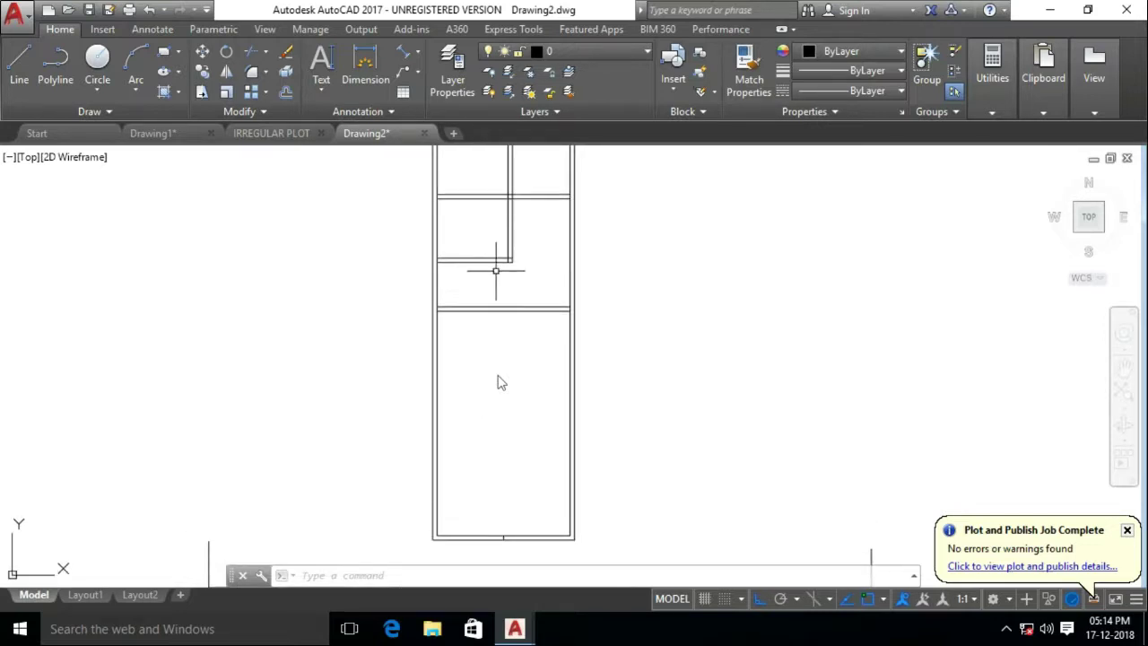
{"action": "scroll", "coordinate": [491, 272], "scroll_direction": "up", "scroll_amount": 2}
{"action": "mouse_move", "coordinate": [490, 281]}
{"action": "middle_mouse_down"}
{"action": "mouse_move", "coordinate": [494, 410]}
{"action": "mouse_move", "coordinate": [528, 346]}
{"action": "mouse_move", "coordinate": [435, 299]}
{"action": "mouse_move", "coordinate": [389, 302]}
{"action": "middle_mouse_up"}
{"action": "scroll", "coordinate": [523, 401], "scroll_direction": "down", "scroll_amount": 4}
{"action": "scroll", "coordinate": [528, 346], "scroll_direction": "up", "scroll_amount": 2}
Cancel the stray TRIM and OFFSET attempts and begin a new line
{"action": "key", "text": "space"}
{"action": "key", "text": "space"}
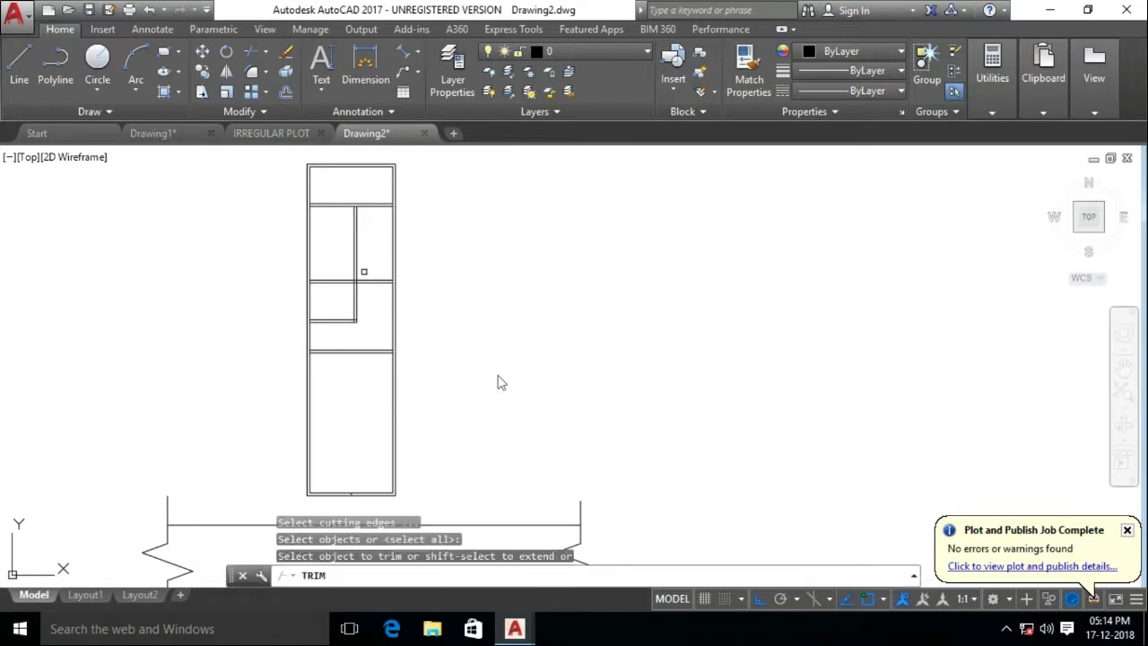
{"action": "scroll", "coordinate": [329, 192], "scroll_direction": "up", "scroll_amount": 2}
{"action": "scroll", "coordinate": [328, 194], "scroll_direction": "up", "scroll_amount": 2}
{"action": "scroll", "coordinate": [330, 198], "scroll_direction": "down", "scroll_amount": 1}
{"action": "scroll", "coordinate": [351, 364], "scroll_direction": "down", "scroll_amount": 2}
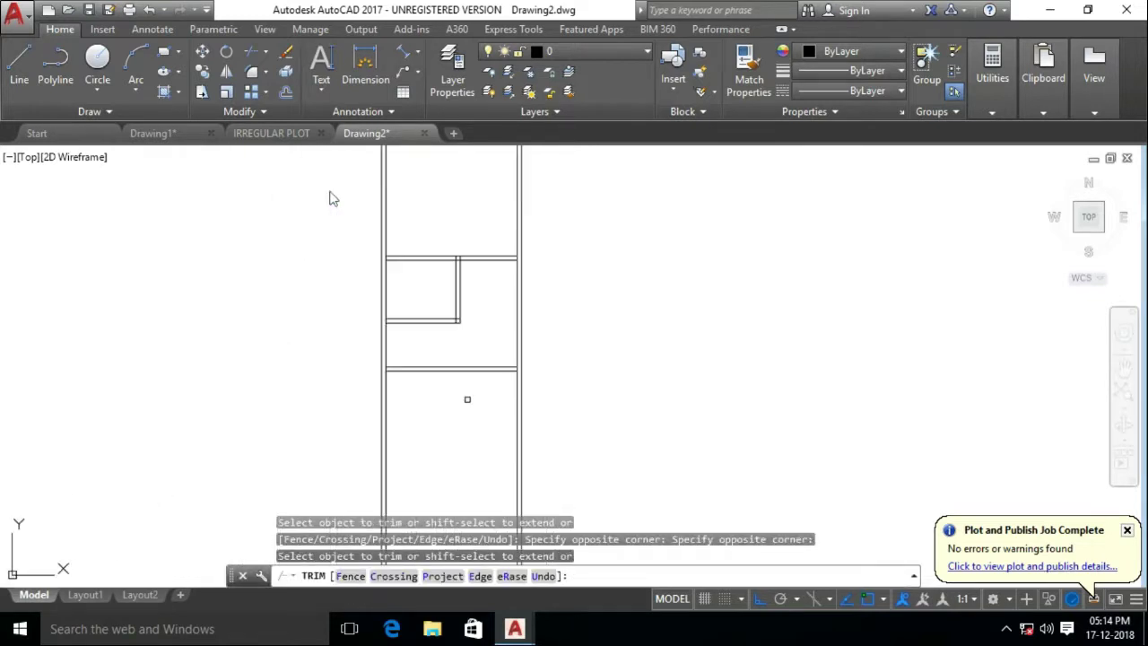
{"action": "key", "text": "Escape"}
{"action": "key", "text": "Escape"}
{"action": "key", "text": "Escape"}
{"action": "scroll", "coordinate": [423, 461], "scroll_direction": "up", "scroll_amount": 1}
{"action": "scroll", "coordinate": [425, 464], "scroll_direction": "up", "scroll_amount": 1}
{"action": "type", "text": "o"}
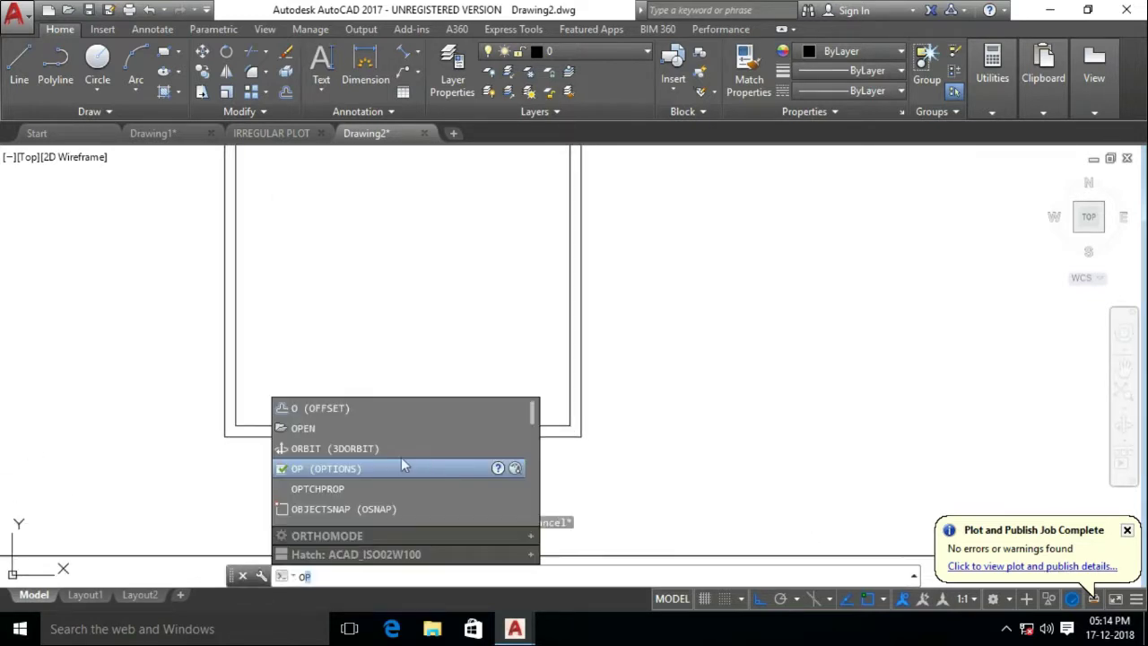
{"action": "key", "text": "Escape"}
{"action": "left_click", "coordinate": [22, 56]}
End the line and cancel a trim attempt at the lower-left corner
{"action": "scroll", "coordinate": [235, 418], "scroll_direction": "up", "scroll_amount": 1}
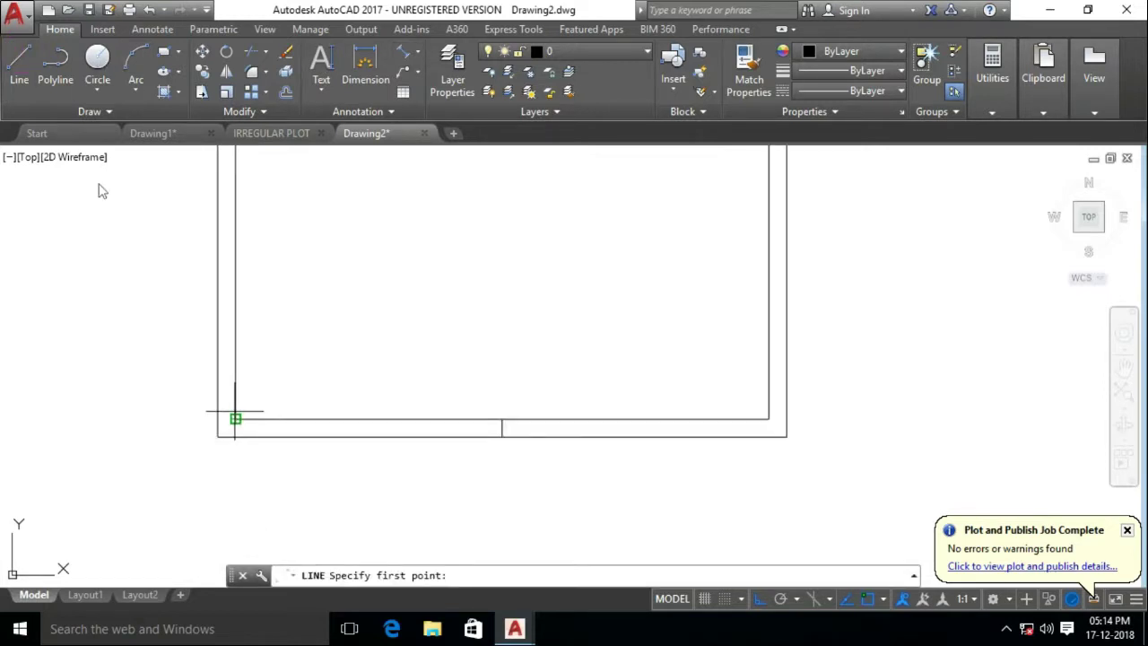
{"action": "key", "text": "Escape"}
{"action": "type", "text": "tr"}
{"action": "key", "text": "Return"}
{"action": "key", "text": "Return"}
{"action": "left_click", "coordinate": [310, 448]}
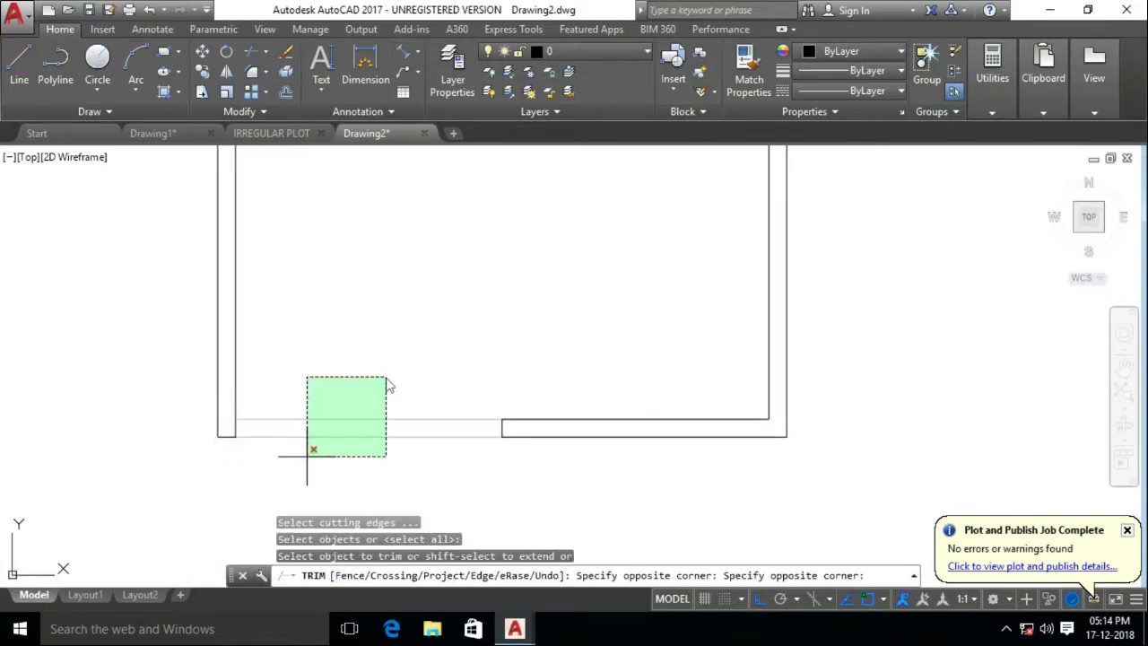
{"action": "left_click", "coordinate": [355, 359]}
{"action": "key", "text": "Escape"}
Draw a 1'×1' column square at the plan's outer lower-left corner
{"action": "left_click", "coordinate": [164, 51]}
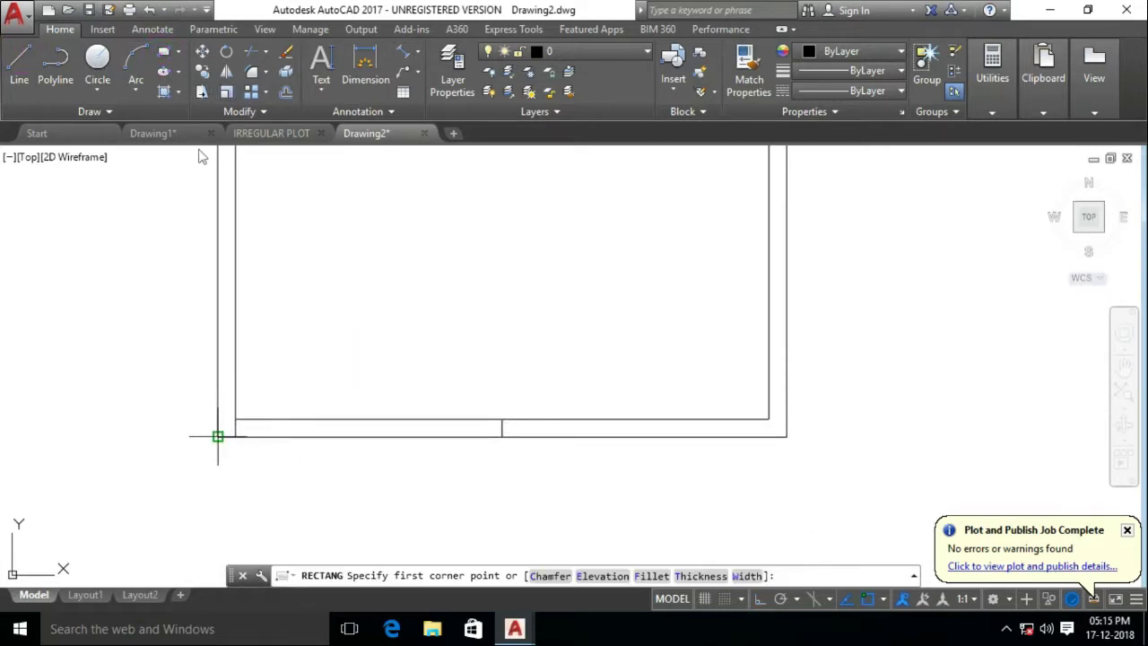
{"action": "left_click", "coordinate": [217, 436]}
{"action": "type", "text": "d"}
{"action": "key", "text": "Return"}
{"action": "type", "text": "1'"}
{"action": "key", "text": "Return"}
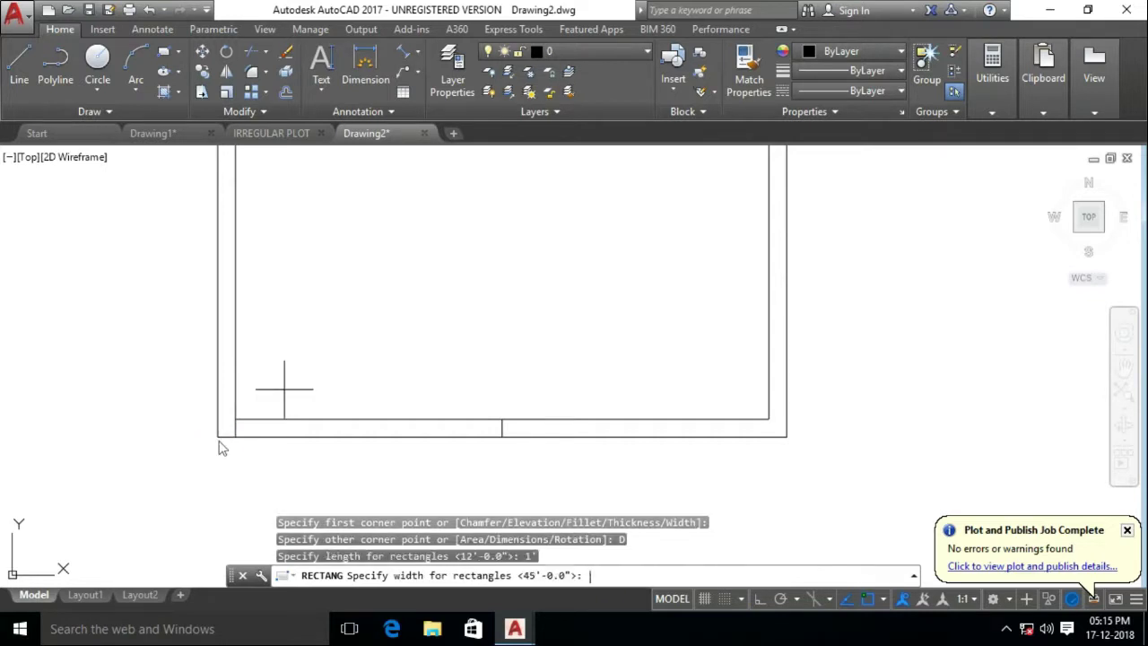
{"action": "key", "text": "Return"}
{"action": "left_click", "coordinate": [302, 380]}
{"action": "left_click", "coordinate": [263, 394]}
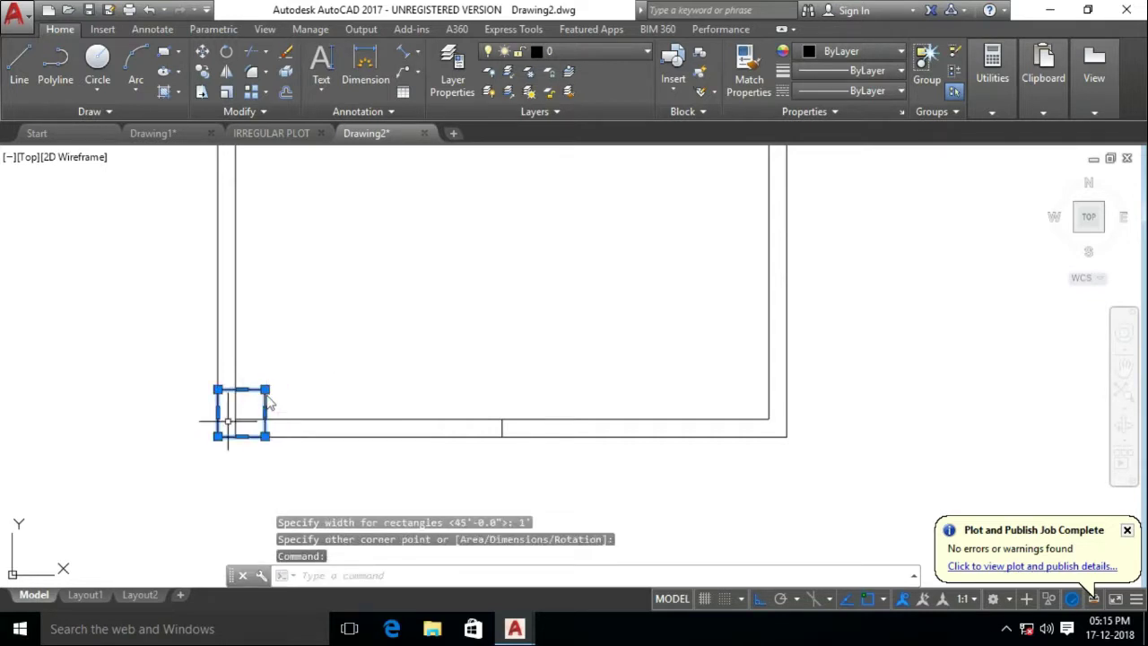
{"action": "key", "text": "Escape"}
{"action": "key", "text": "Escape"}
Copy the column square to the middle of the bottom wall
{"action": "type", "text": "co"}
{"action": "key", "text": "Return"}
{"action": "left_click", "coordinate": [218, 437]}
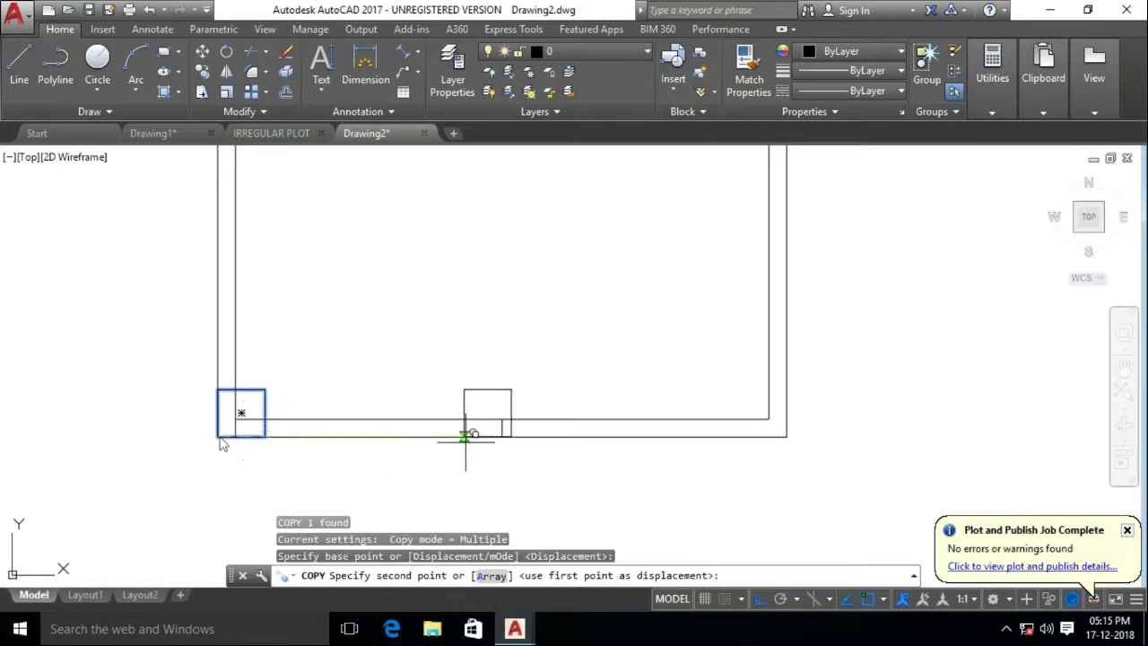
{"action": "left_click", "coordinate": [502, 436]}
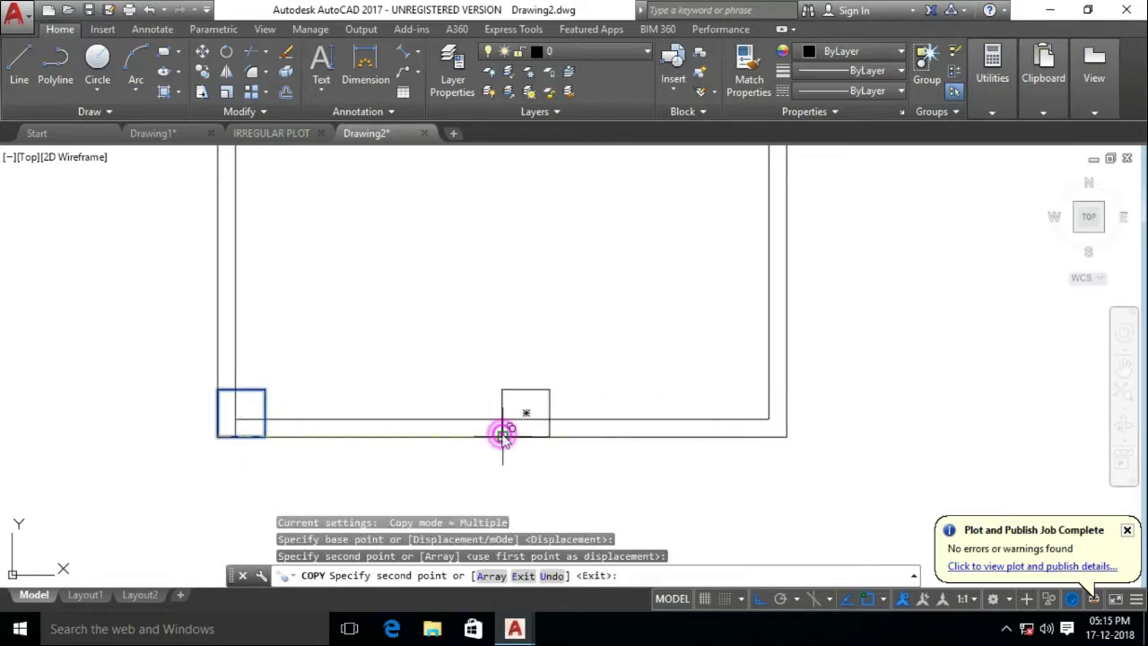
{"action": "key", "text": "Escape"}
Check the 5' spacing between the squares with an aligned dimension, then delete it
{"action": "type", "text": "dal"}
{"action": "key", "text": "Return"}
{"action": "left_click", "coordinate": [266, 437]}
{"action": "left_click", "coordinate": [501, 436]}
{"action": "left_click", "coordinate": [484, 418]}
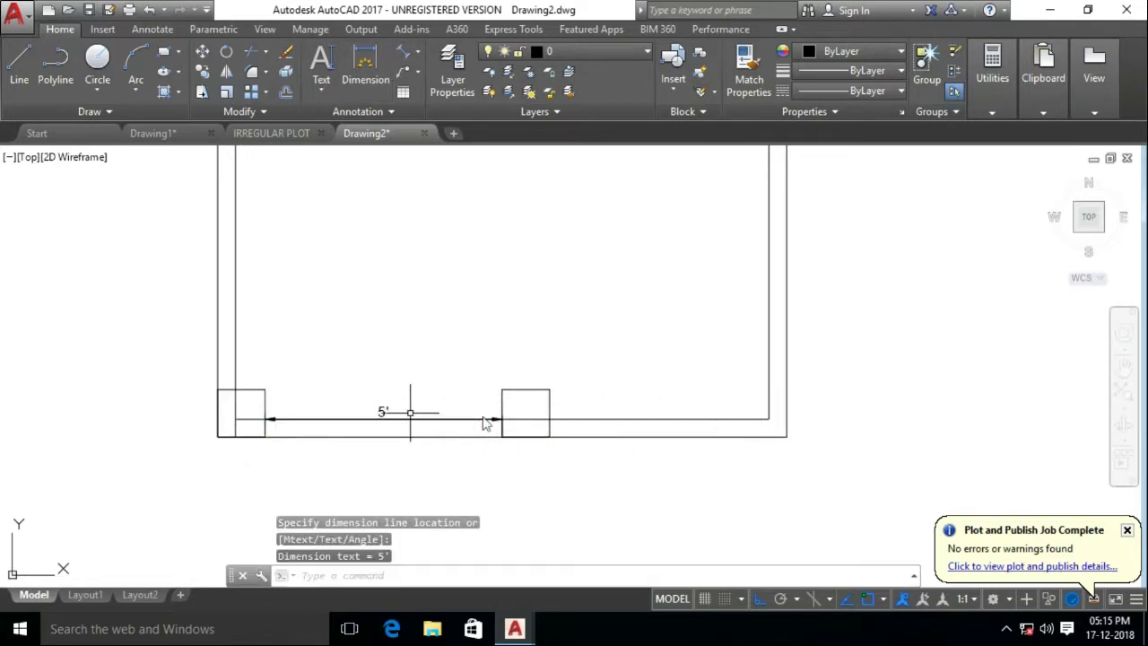
{"action": "left_click", "coordinate": [384, 414]}
{"action": "key", "text": "Delete"}
Start another trim and cancel it
{"action": "scroll", "coordinate": [513, 415], "scroll_direction": "down", "scroll_amount": 5}
{"action": "scroll", "coordinate": [512, 415], "scroll_direction": "up", "scroll_amount": 5}
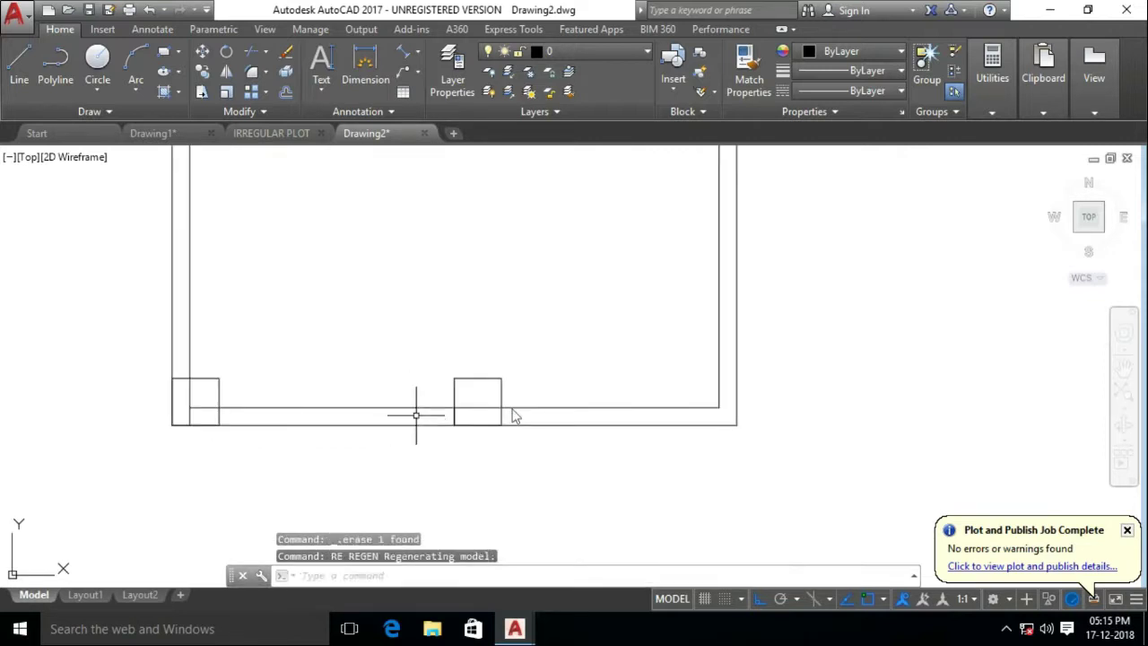
{"action": "type", "text": "tr"}
{"action": "key", "text": "Return"}
{"action": "key", "text": "Return"}
{"action": "key", "text": "Escape"}
{"action": "scroll", "coordinate": [316, 465], "scroll_direction": "down", "scroll_amount": 5}
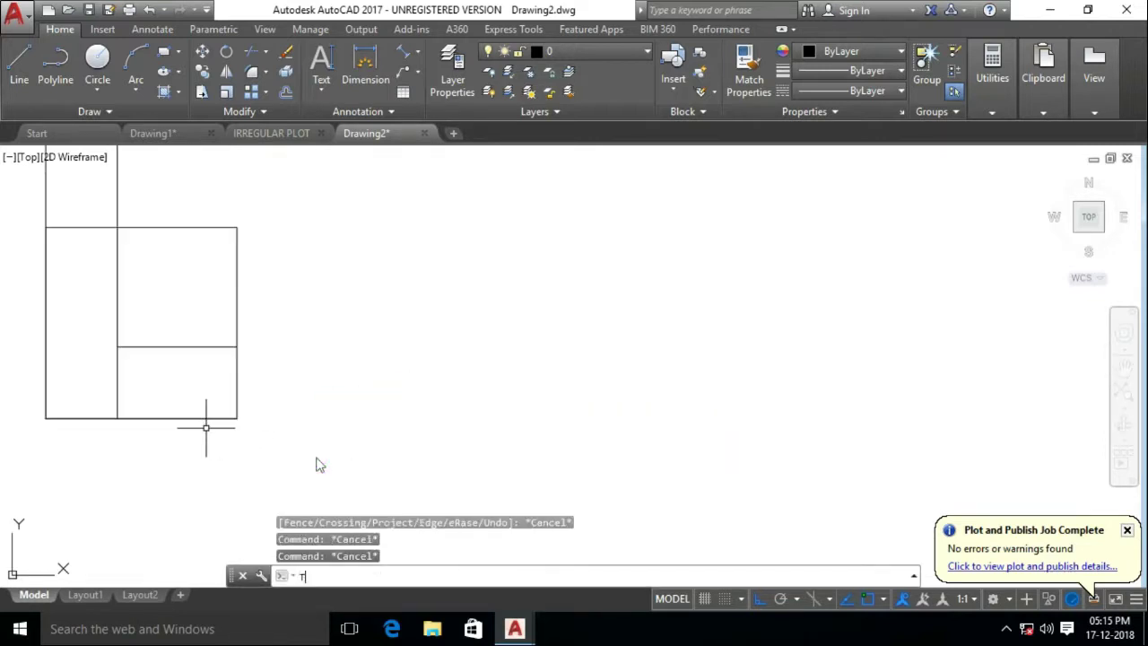
Make a trial selection window and start a trim, then cancel both
{"action": "left_click", "coordinate": [167, 295]}
{"action": "left_click", "coordinate": [98, 369]}
{"action": "key", "text": "Escape"}
{"action": "scroll", "coordinate": [203, 388], "scroll_direction": "down", "scroll_amount": 4}
{"action": "type", "text": "tr"}
{"action": "key", "text": "Return"}
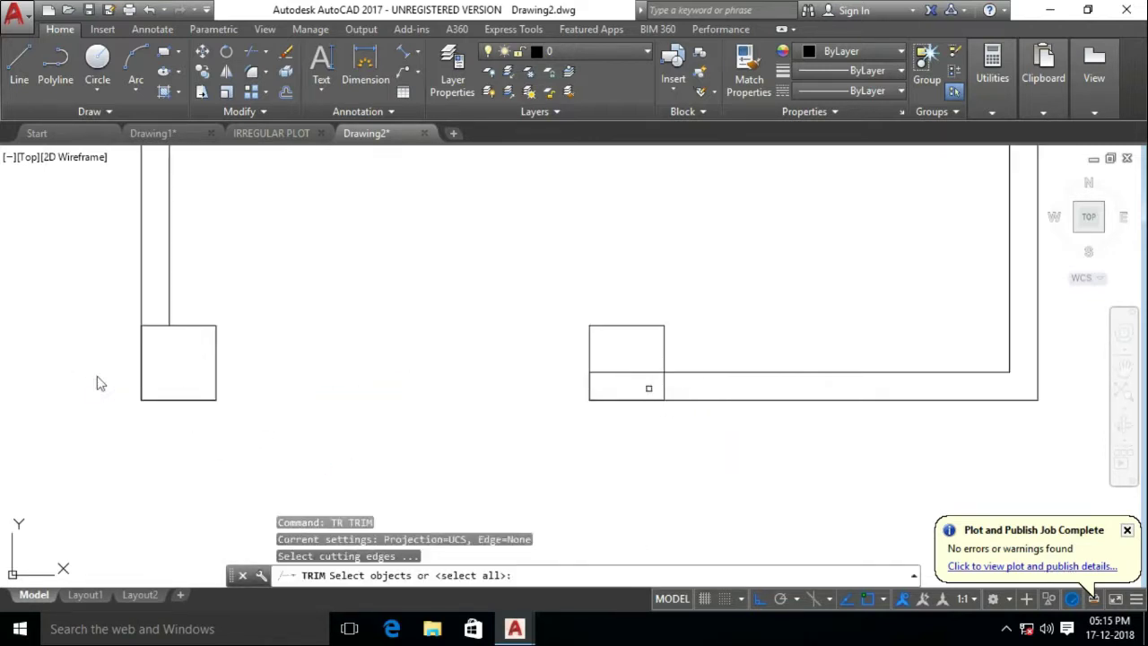
{"action": "key", "text": "Return"}
{"action": "key", "text": "Escape"}
{"action": "scroll", "coordinate": [476, 350], "scroll_direction": "down", "scroll_amount": 3}
{"action": "scroll", "coordinate": [525, 384], "scroll_direction": "down", "scroll_amount": 2}
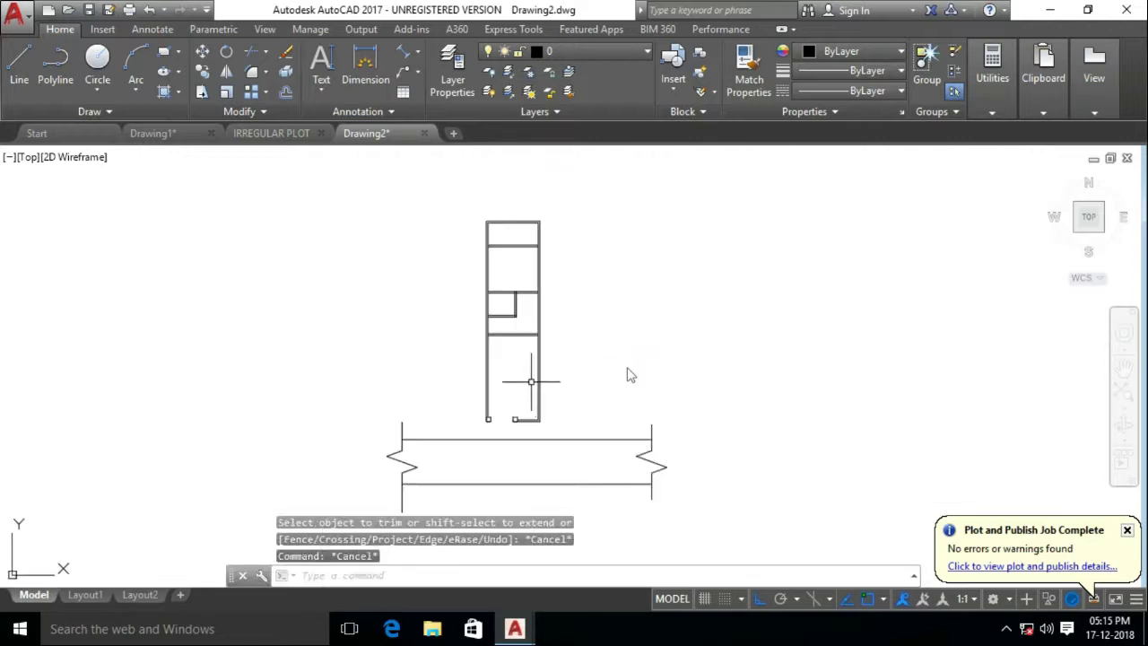
Window-select the whole floor plan and copy it to the right of the original
{"action": "left_click", "coordinate": [513, 191]}
{"action": "left_click", "coordinate": [353, 439]}
{"action": "type", "text": "co"}
{"action": "key", "text": "Return"}
{"action": "left_click", "coordinate": [334, 398]}
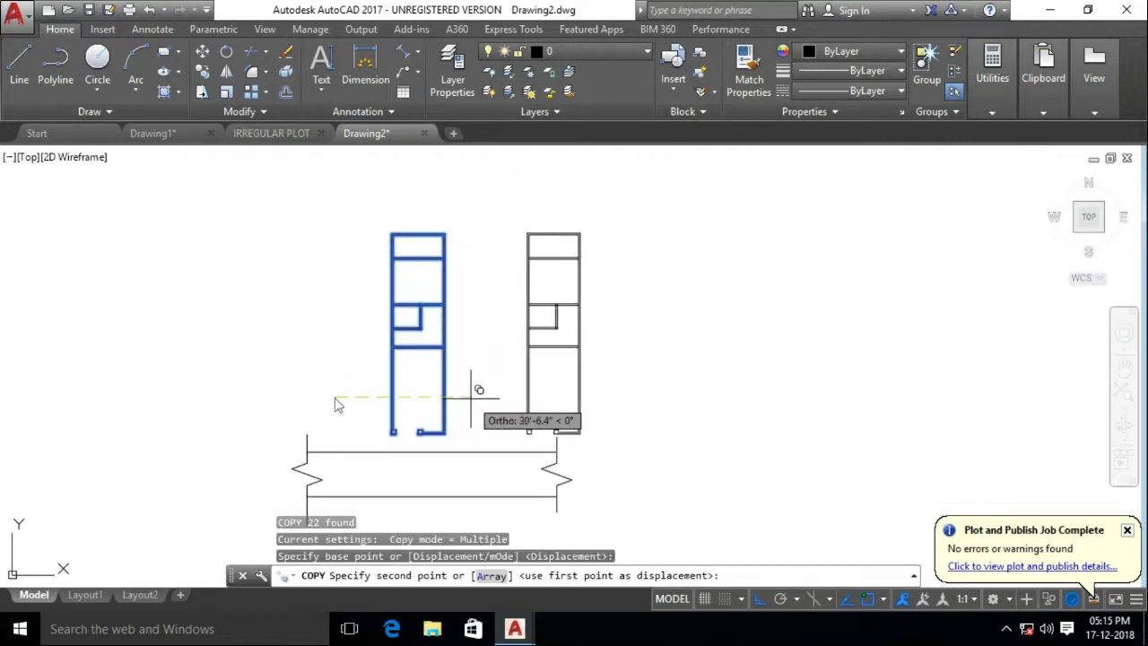
{"action": "left_click", "coordinate": [421, 395]}
{"action": "key", "text": "Escape"}
Stretch the zigzag band's right end so it runs under both plans
{"action": "scroll", "coordinate": [423, 399], "scroll_direction": "up", "scroll_amount": 2}
{"action": "type", "text": "s"}
{"action": "key", "text": "Return"}
{"action": "left_click", "coordinate": [507, 308]}
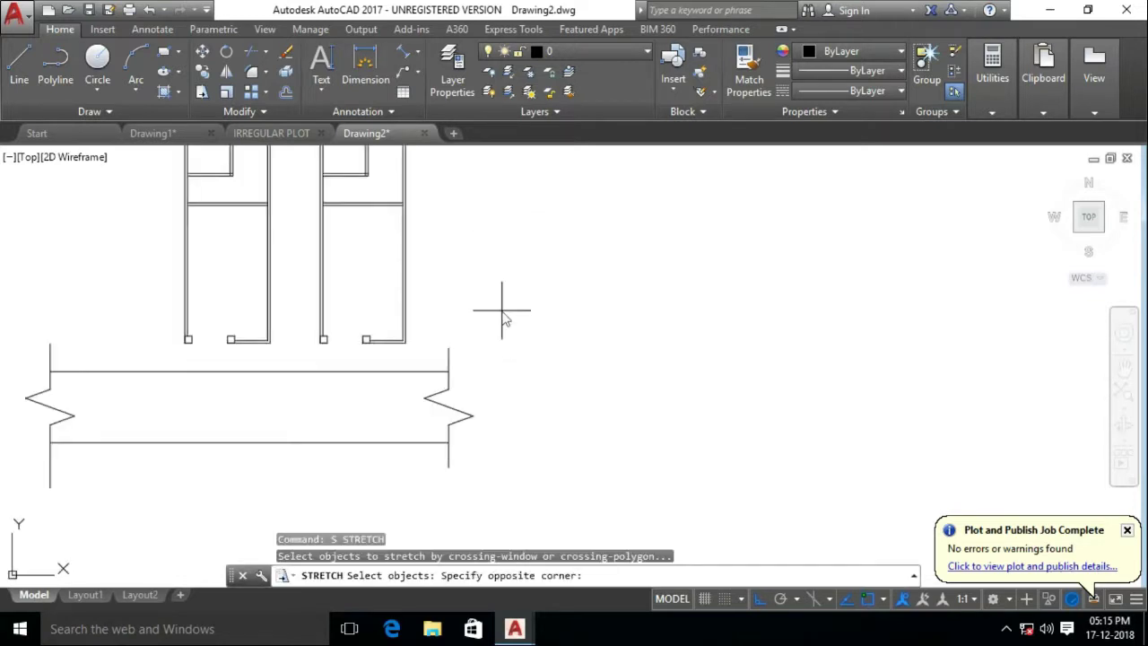
{"action": "left_click", "coordinate": [409, 502]}
{"action": "left_click", "coordinate": [554, 471]}
{"action": "key", "text": "Escape"}
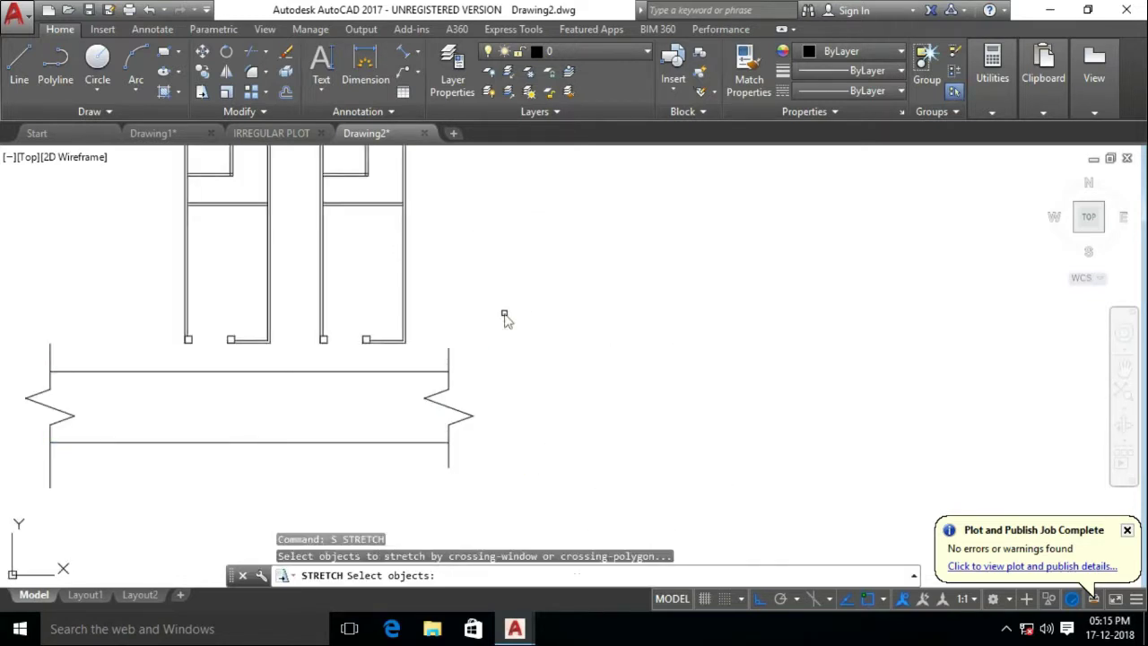
{"action": "left_click_drag", "start_coordinate": [505, 317], "coordinate": [417, 474]}
{"action": "key", "text": "Return"}
{"action": "left_click", "coordinate": [376, 411]}
{"action": "left_click", "coordinate": [587, 418]}
{"action": "key", "text": "Escape"}
{"action": "key", "text": "Escape"}
Delete the middle beam line in the gap between the two plans
{"action": "scroll", "coordinate": [590, 419], "scroll_direction": "down", "scroll_amount": 2}
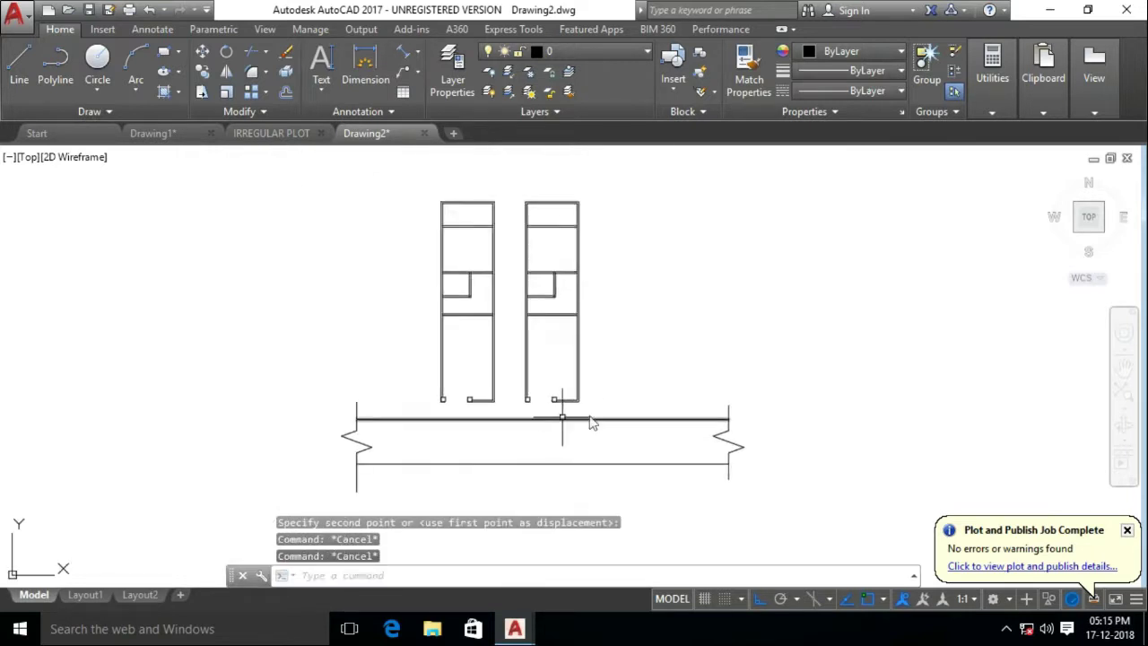
{"action": "scroll", "coordinate": [550, 269], "scroll_direction": "up", "scroll_amount": 2}
{"action": "scroll", "coordinate": [551, 366], "scroll_direction": "up", "scroll_amount": 2}
{"action": "mouse_move", "coordinate": [550, 366]}
{"action": "middle_mouse_down"}
{"action": "mouse_move", "coordinate": [524, 330]}
{"action": "mouse_move", "coordinate": [470, 317]}
{"action": "middle_mouse_up"}
{"action": "left_click", "coordinate": [456, 409]}
{"action": "key", "text": "Delete"}
{"action": "type", "text": "o"}
{"action": "key", "text": "Return"}
Offset the top beam line downward as a new cross wall and extend it across the column
{"action": "type", "text": "1"}
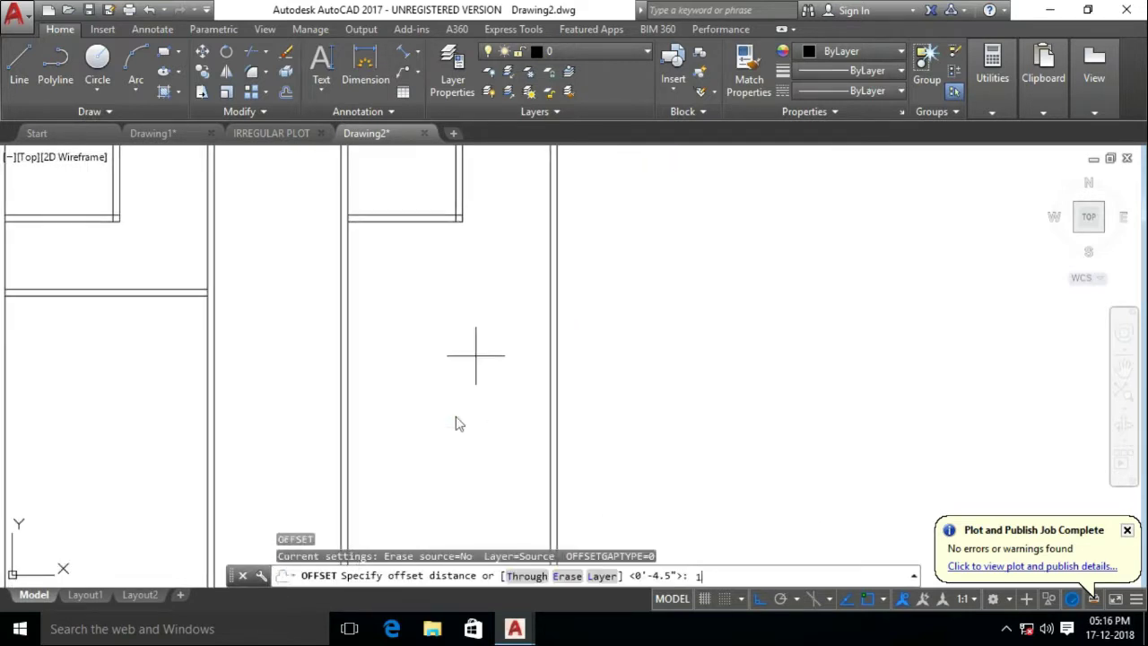
{"action": "left_click", "coordinate": [425, 224]}
{"action": "left_click", "coordinate": [431, 314]}
{"action": "type", "text": "ex"}
{"action": "key", "text": "Return"}
{"action": "key", "text": "Return"}
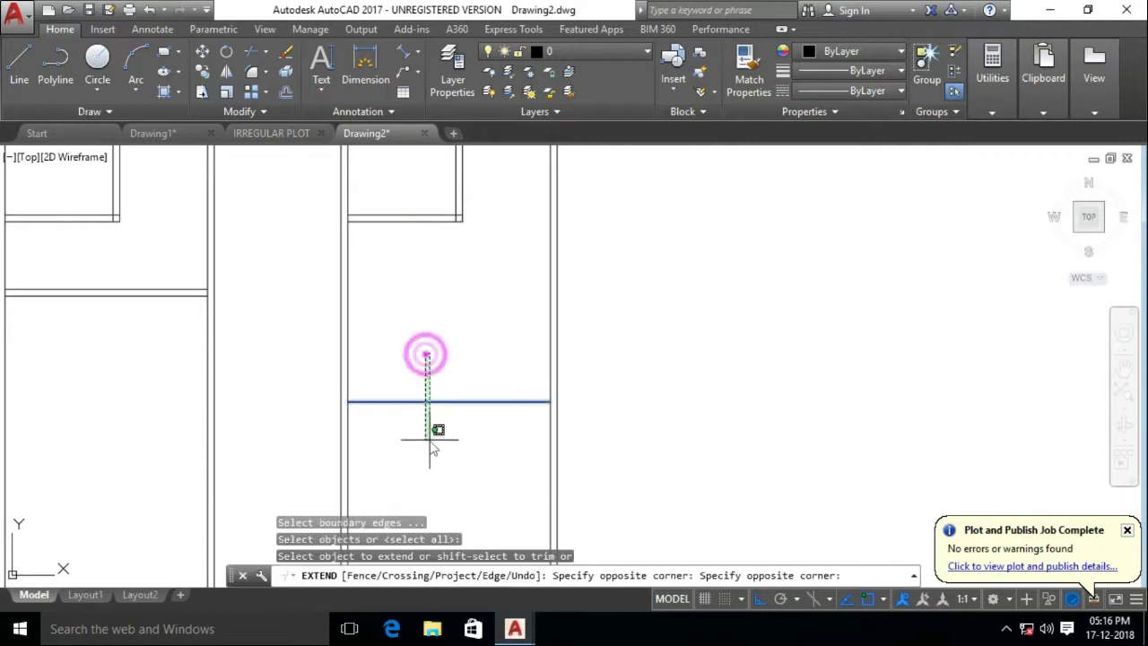
{"action": "left_click_drag", "start_coordinate": [423, 351], "coordinate": [436, 422]}
{"action": "scroll", "coordinate": [431, 447], "scroll_direction": "down", "scroll_amount": 2}
{"action": "mouse_move", "coordinate": [477, 380]}
{"action": "middle_mouse_down"}
{"action": "mouse_move", "coordinate": [425, 418]}
{"action": "mouse_move", "coordinate": [442, 336]}
{"action": "middle_mouse_up"}
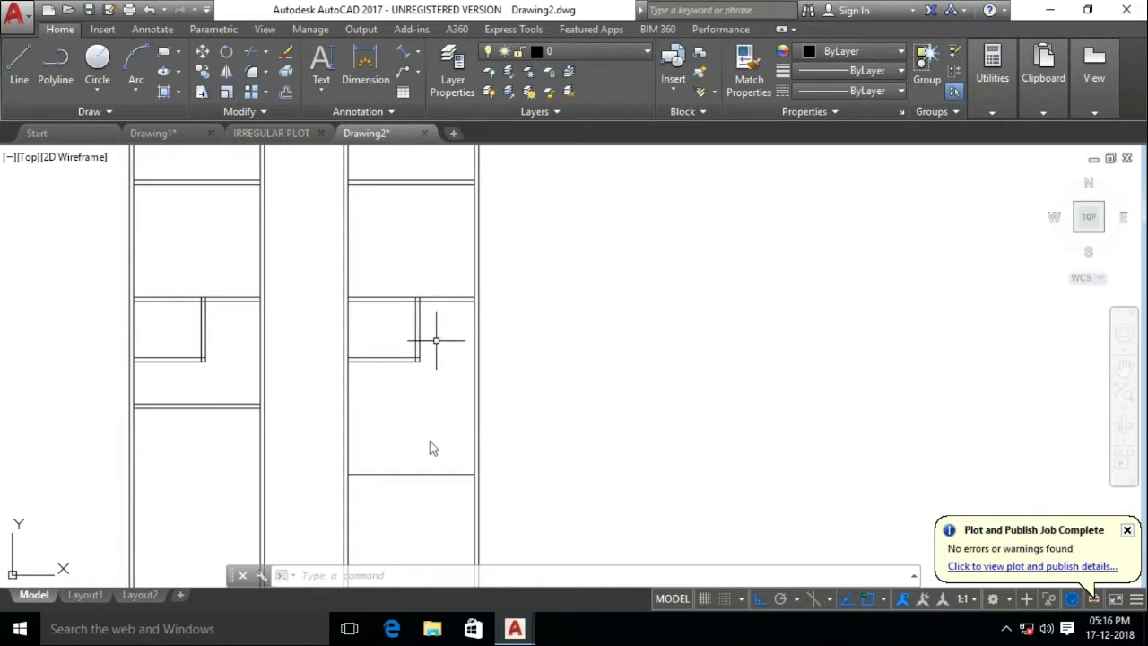
Offset the new wall line 4.5 below to make it a double-line cross wall
{"action": "type", "text": "o"}
{"action": "key", "text": "Return"}
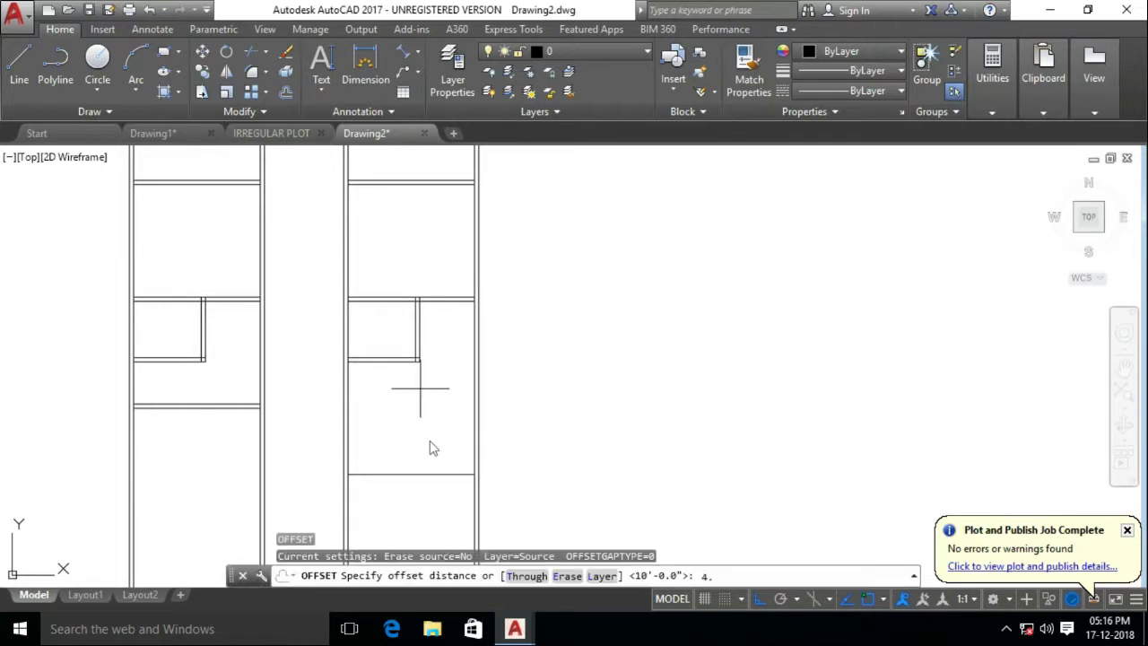
{"action": "key", "text": "Return"}
{"action": "left_click", "coordinate": [418, 474]}
{"action": "left_click", "coordinate": [420, 486]}
{"action": "middle_click_drag", "start_coordinate": [421, 486], "coordinate": [446, 384]}
{"action": "right_click", "coordinate": [446, 384]}
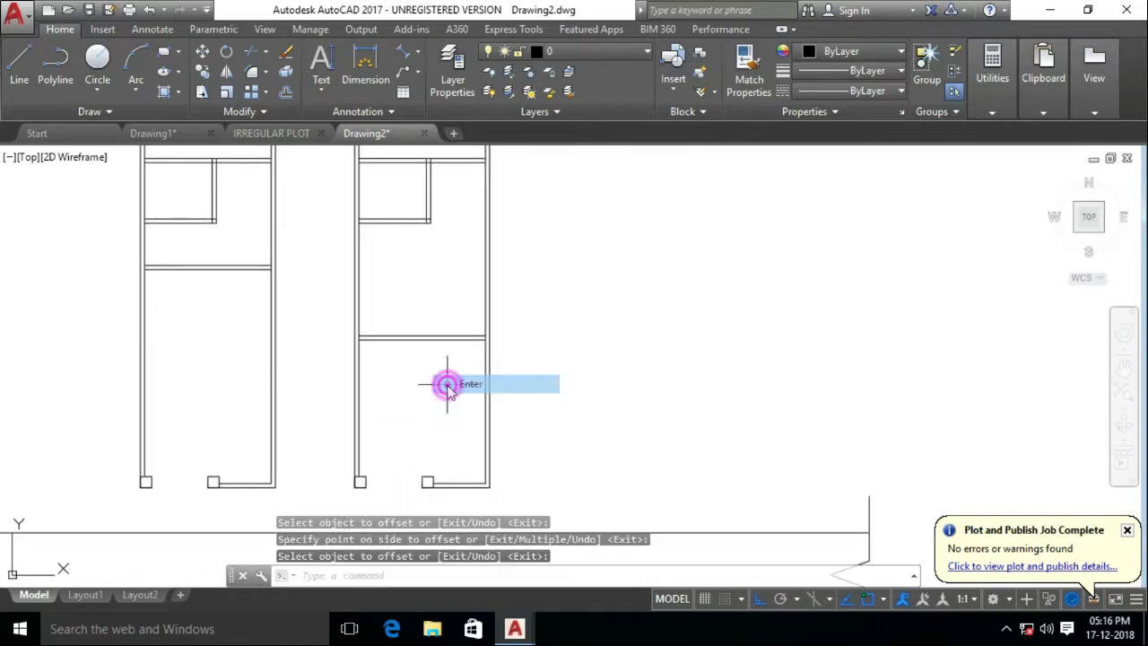
{"action": "scroll", "coordinate": [430, 474], "scroll_direction": "up", "scroll_amount": 3}
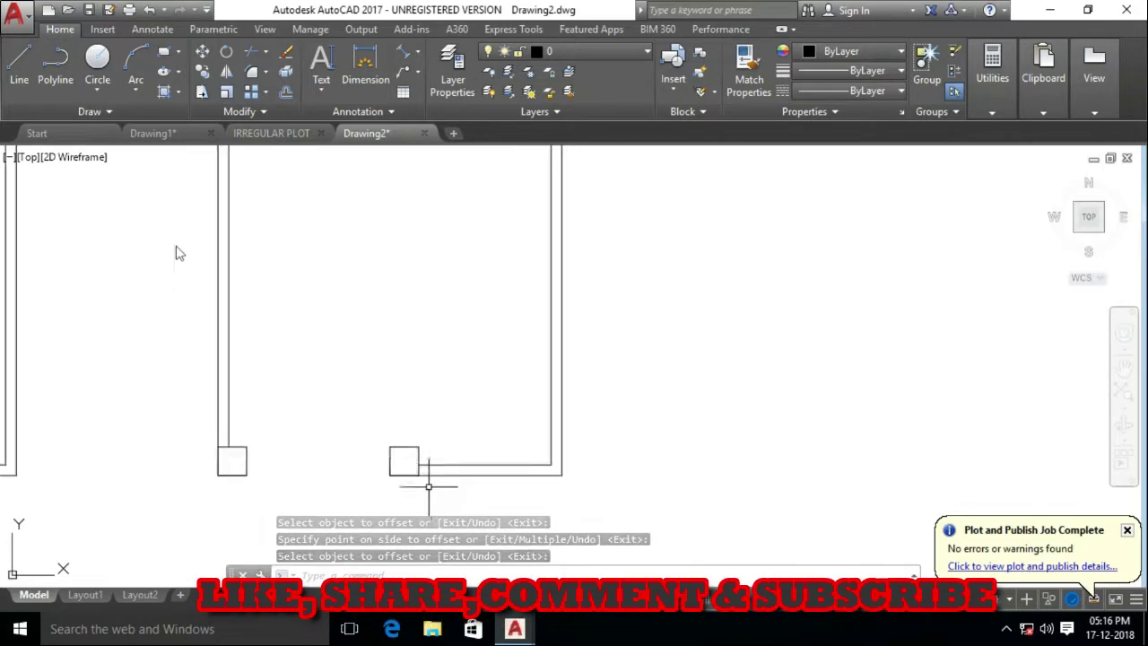
{"action": "middle_click_drag", "start_coordinate": [459, 143], "coordinate": [485, 303]}
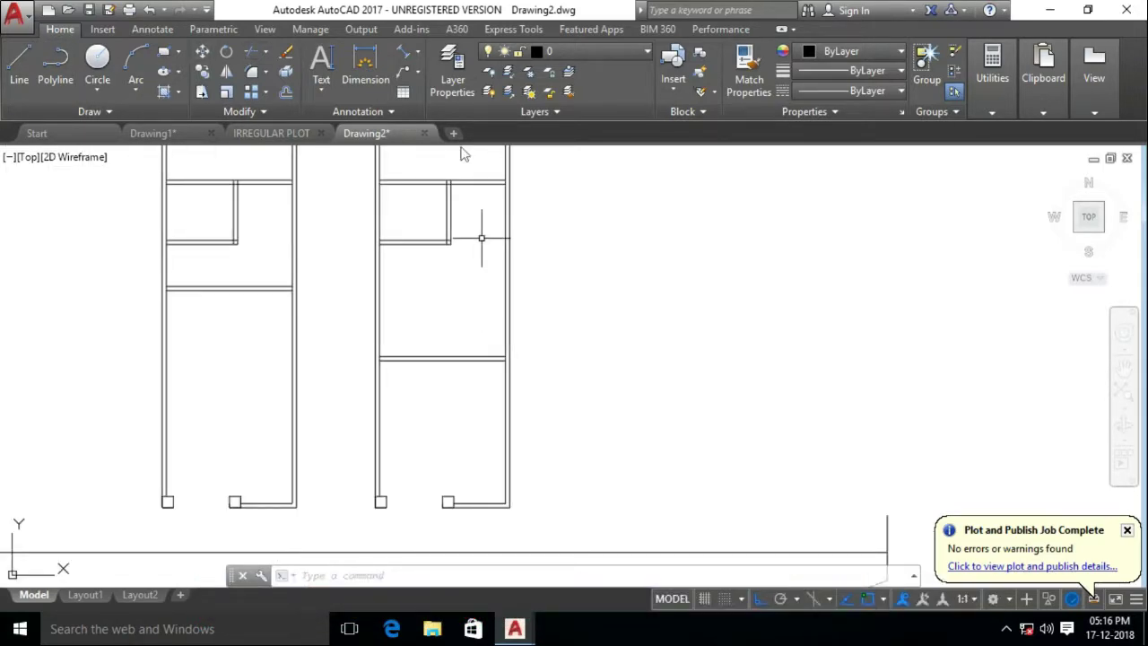
{"action": "scroll", "coordinate": [481, 238], "scroll_direction": "down", "scroll_amount": 3}
{"action": "scroll", "coordinate": [428, 249], "scroll_direction": "up", "scroll_amount": 3}
Add a trial 10' aligned dimension in the right-hand plan
{"action": "left_click", "coordinate": [403, 51]}
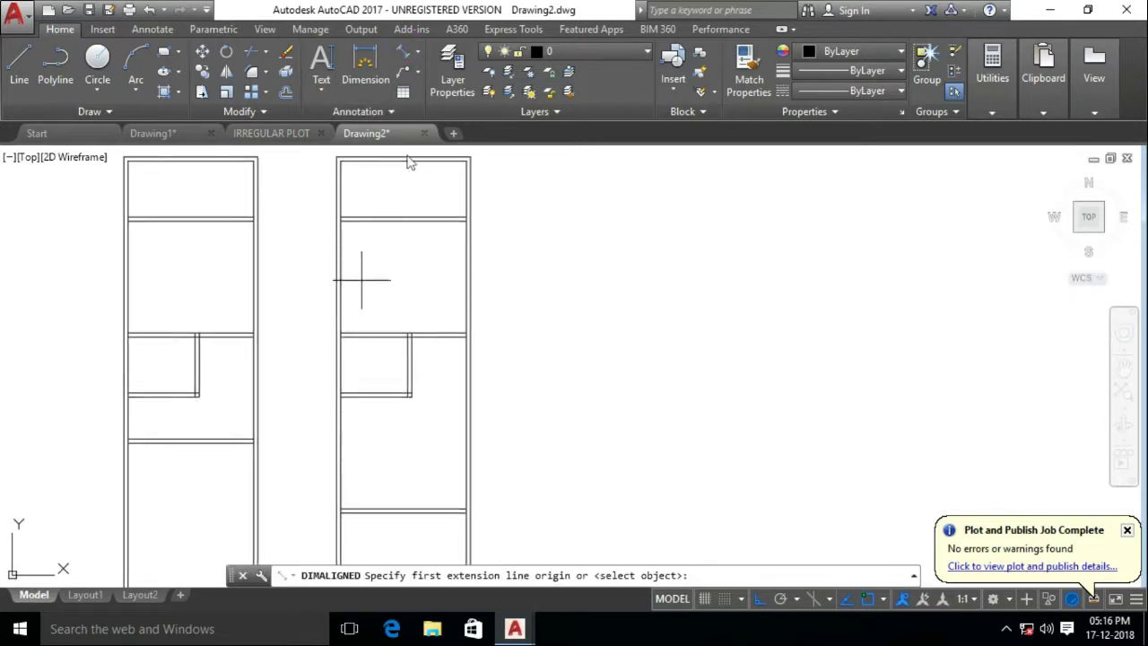
{"action": "scroll", "coordinate": [367, 281], "scroll_direction": "up", "scroll_amount": 2}
{"action": "left_click", "coordinate": [320, 341]}
{"action": "scroll", "coordinate": [323, 224], "scroll_direction": "up", "scroll_amount": 2}
{"action": "left_click", "coordinate": [324, 172]}
{"action": "left_click", "coordinate": [355, 192]}
{"action": "scroll", "coordinate": [355, 196], "scroll_direction": "down", "scroll_amount": 2}
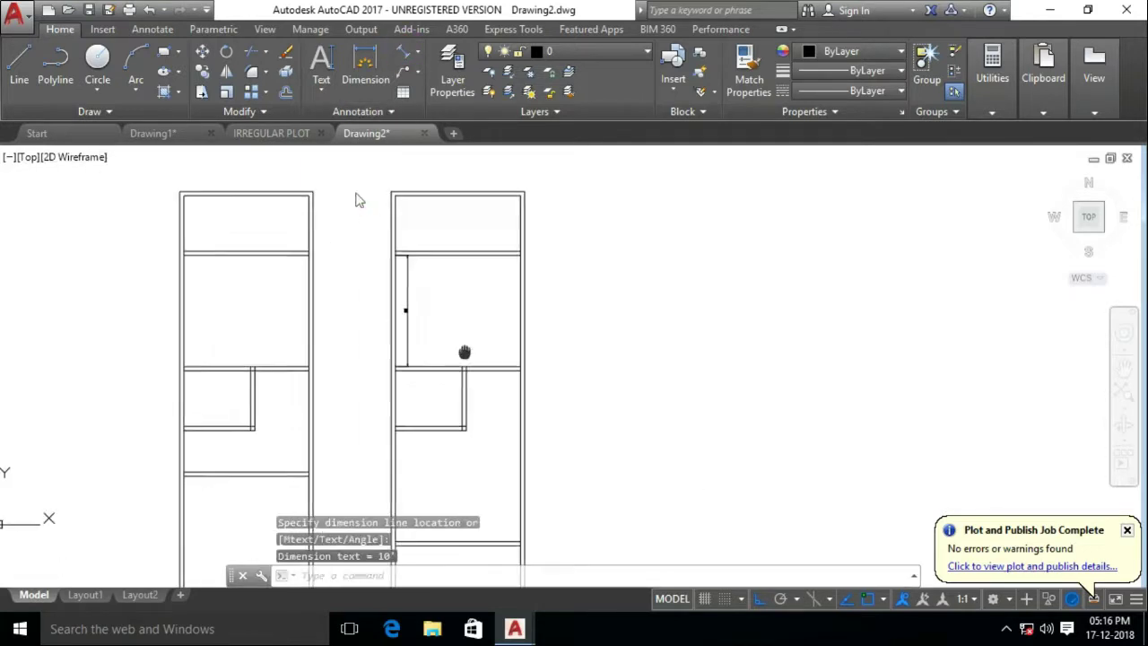
Erase the small stray objects and the vertical dimension
{"action": "left_click_drag", "start_coordinate": [399, 321], "coordinate": [430, 358]}
{"action": "key", "text": "Delete"}
{"action": "scroll", "coordinate": [428, 363], "scroll_direction": "up", "scroll_amount": 2}
{"action": "left_click_drag", "start_coordinate": [397, 277], "coordinate": [418, 313]}
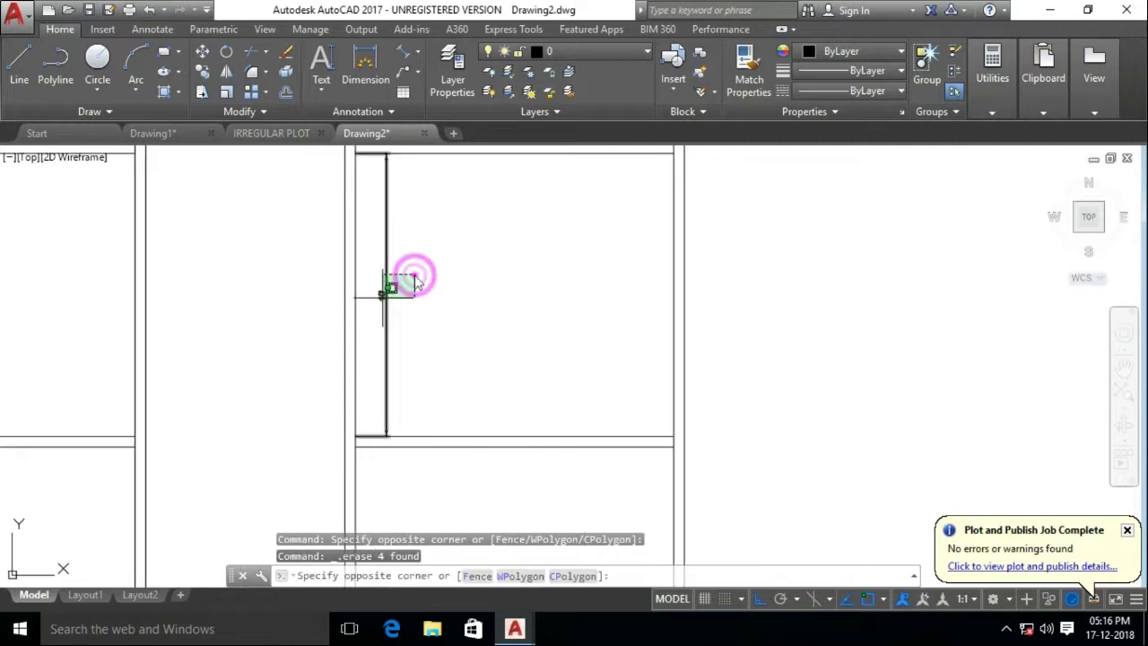
{"action": "key", "text": "Delete"}
{"action": "scroll", "coordinate": [381, 307], "scroll_direction": "down", "scroll_amount": 2}
{"action": "scroll", "coordinate": [493, 236], "scroll_direction": "up", "scroll_amount": 2}
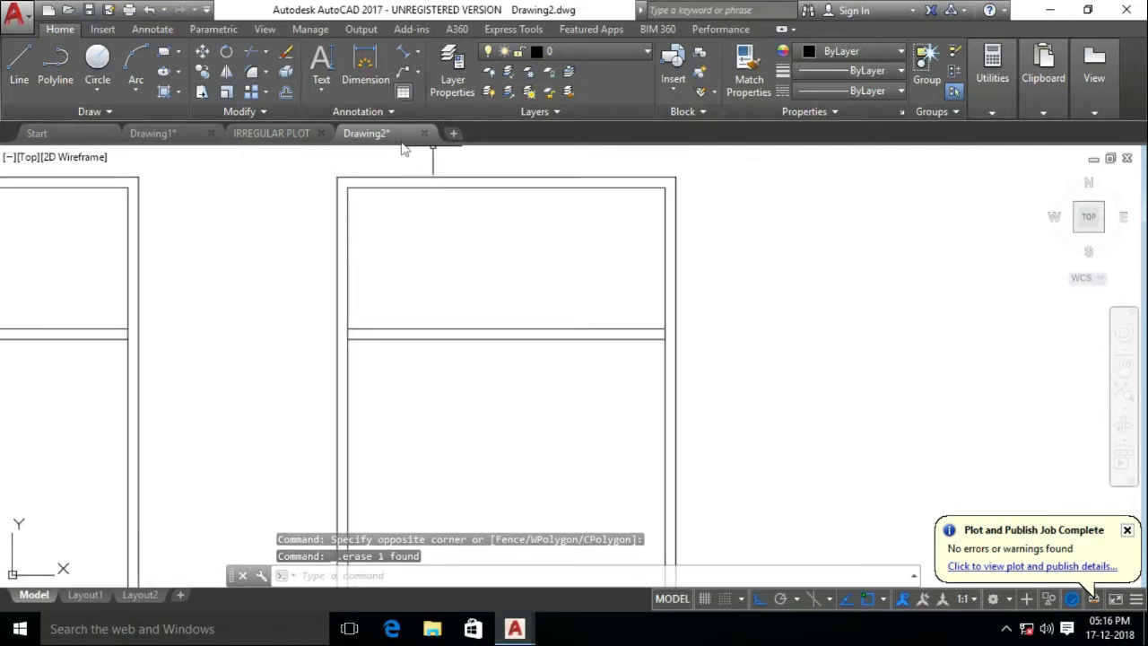
Draw a vertical partition line from the top room's edge down to the cross wall
{"action": "type", "text": "l"}
{"action": "key", "text": "Return"}
{"action": "left_click", "coordinate": [506, 189]}
{"action": "left_click", "coordinate": [506, 333]}
{"action": "key", "text": "Escape"}
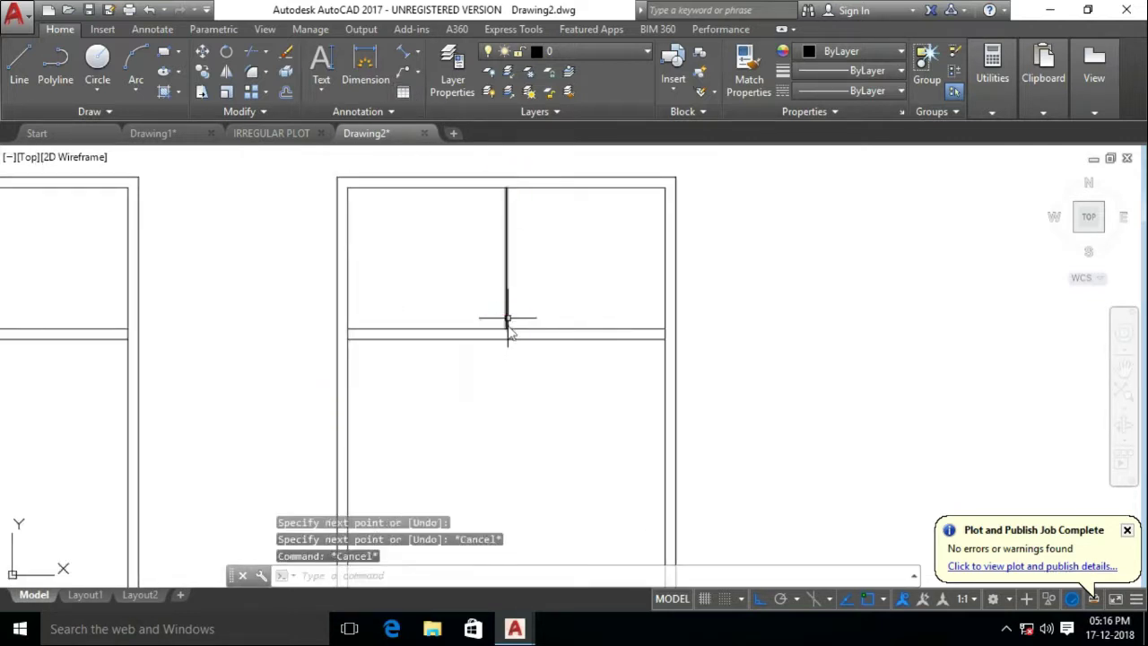
Offset the new partition line 2.25 to make it a double wall
{"action": "type", "text": "o"}
{"action": "key", "text": "Return"}
{"action": "type", "text": "4"}
{"action": "key", "text": "Return"}
{"action": "key", "text": "Escape"}
{"action": "type", "text": "o"}
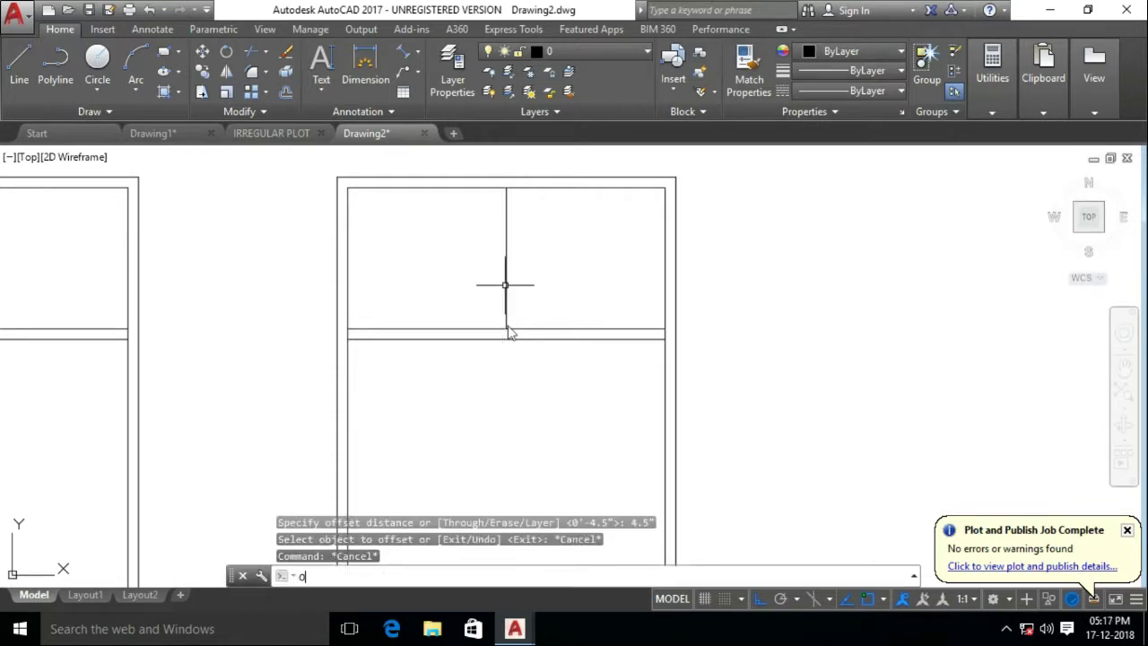
{"action": "key", "text": "Return"}
{"action": "type", "text": "2.25"}
{"action": "key", "text": "Return"}
{"action": "left_click", "coordinate": [505, 305]}
{"action": "left_click", "coordinate": [482, 277]}
{"action": "key", "text": "Escape"}
Delete the extra line in the top room
{"action": "scroll", "coordinate": [520, 264], "scroll_direction": "up", "scroll_amount": 3}
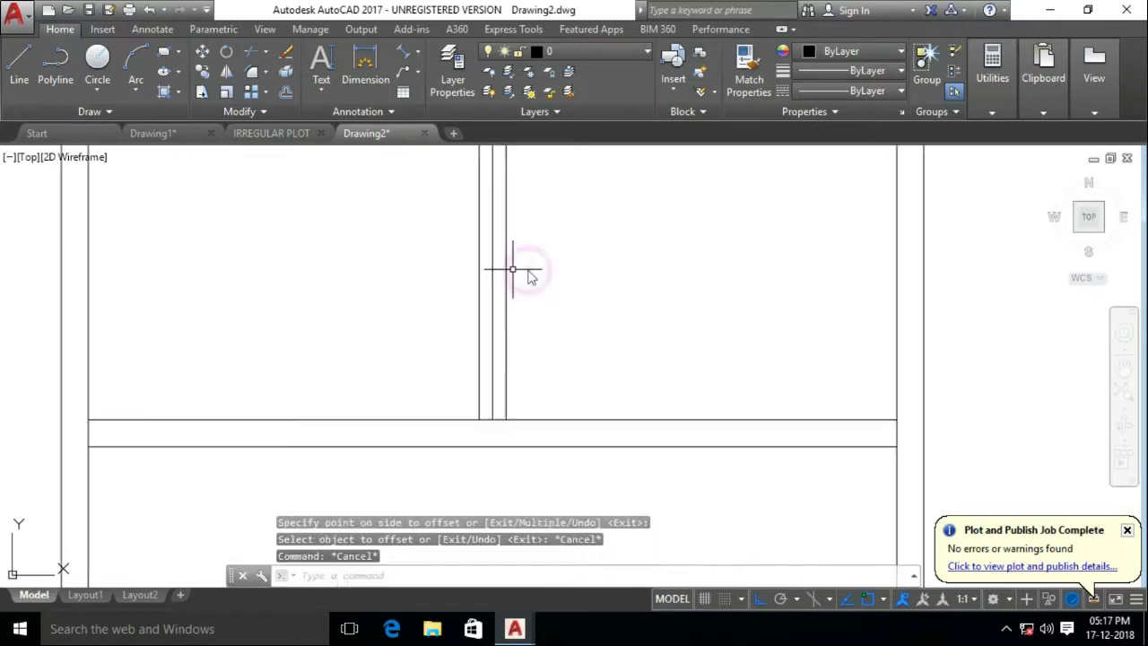
{"action": "left_click", "coordinate": [493, 258]}
{"action": "key", "text": "Delete"}
{"action": "scroll", "coordinate": [456, 340], "scroll_direction": "down", "scroll_amount": 2}
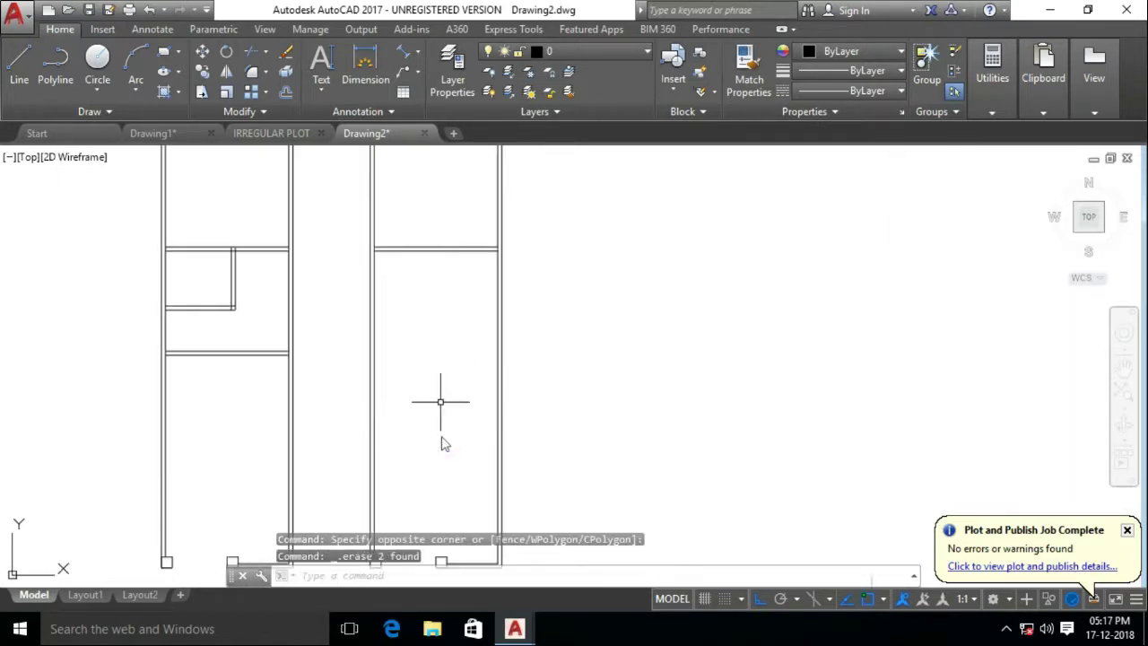
{"action": "scroll", "coordinate": [443, 320], "scroll_direction": "up", "scroll_amount": 3}
Offset the cross wall line 10 downward
{"action": "type", "text": "o"}
{"action": "key", "text": "Return"}
{"action": "middle_click_drag", "start_coordinate": [440, 316], "coordinate": [453, 362]}
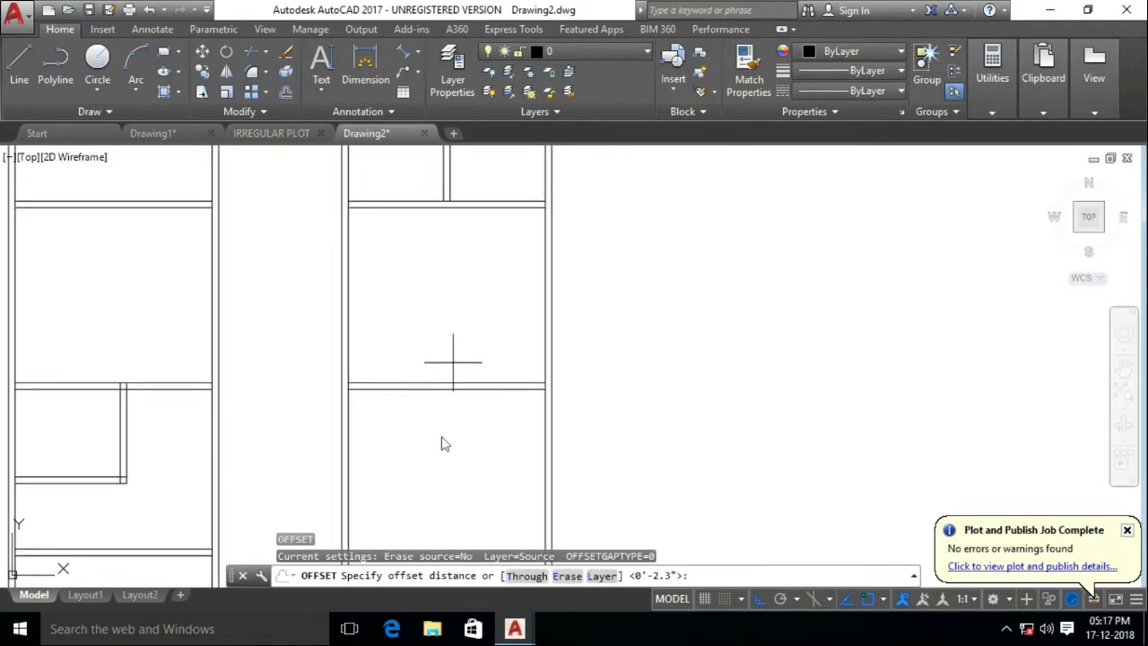
{"action": "type", "text": "10"}
{"action": "key", "text": "Return"}
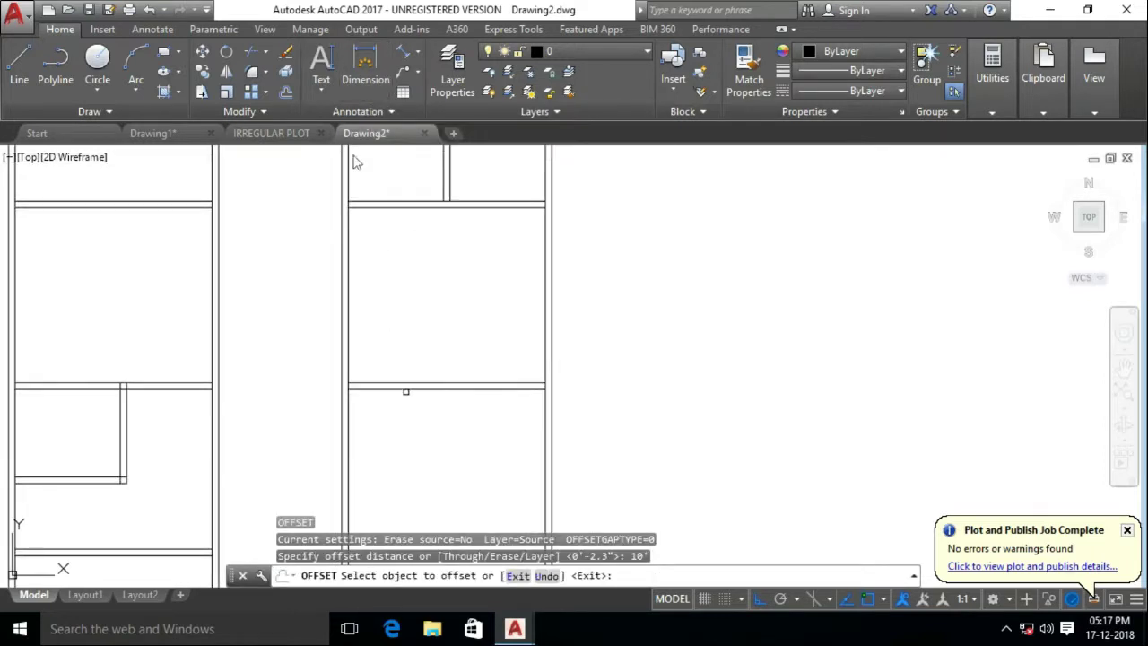
{"action": "left_click", "coordinate": [405, 388]}
{"action": "left_click", "coordinate": [405, 399]}
{"action": "mouse_move", "coordinate": [418, 521]}
{"action": "middle_mouse_down"}
{"action": "mouse_move", "coordinate": [430, 315]}
{"action": "mouse_move", "coordinate": [377, 344]}
{"action": "middle_mouse_up"}
{"action": "scroll", "coordinate": [429, 315], "scroll_direction": "down", "scroll_amount": 2}
Begin a 4.5 offset of a wall line, cancel it, and re-centre both plans
{"action": "key", "text": "Return"}
{"action": "key", "text": "Return"}
{"action": "key", "text": "Return"}
{"action": "left_click", "coordinate": [371, 317]}
{"action": "key", "text": "Escape"}
{"action": "key", "text": "Escape"}
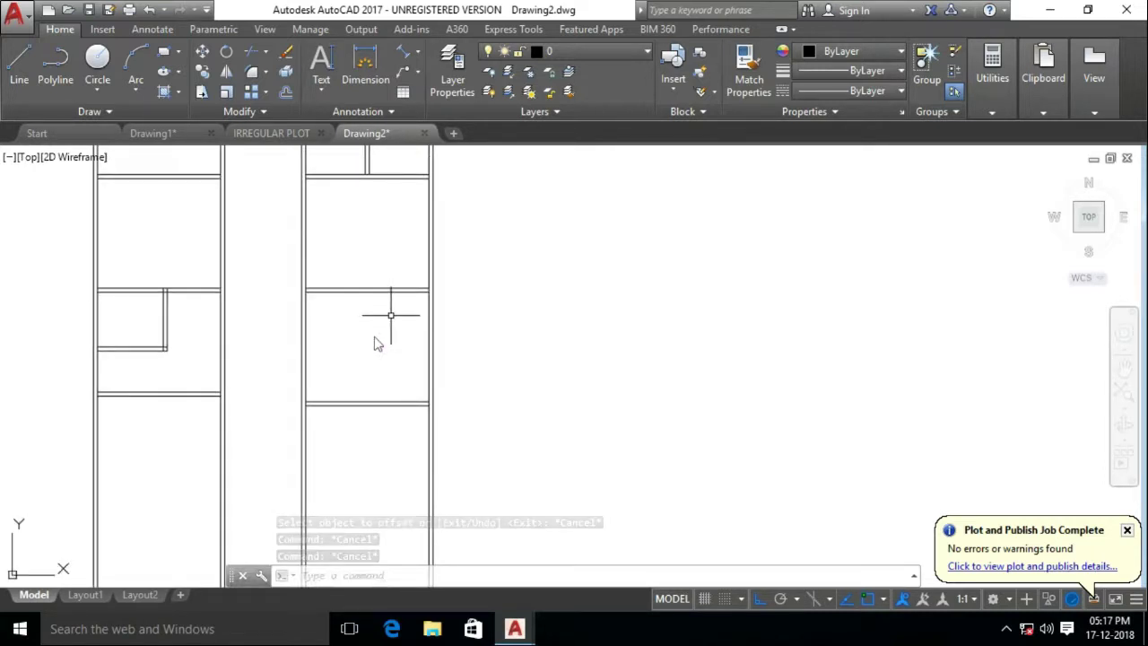
{"action": "middle_click_drag", "start_coordinate": [391, 315], "coordinate": [396, 340]}
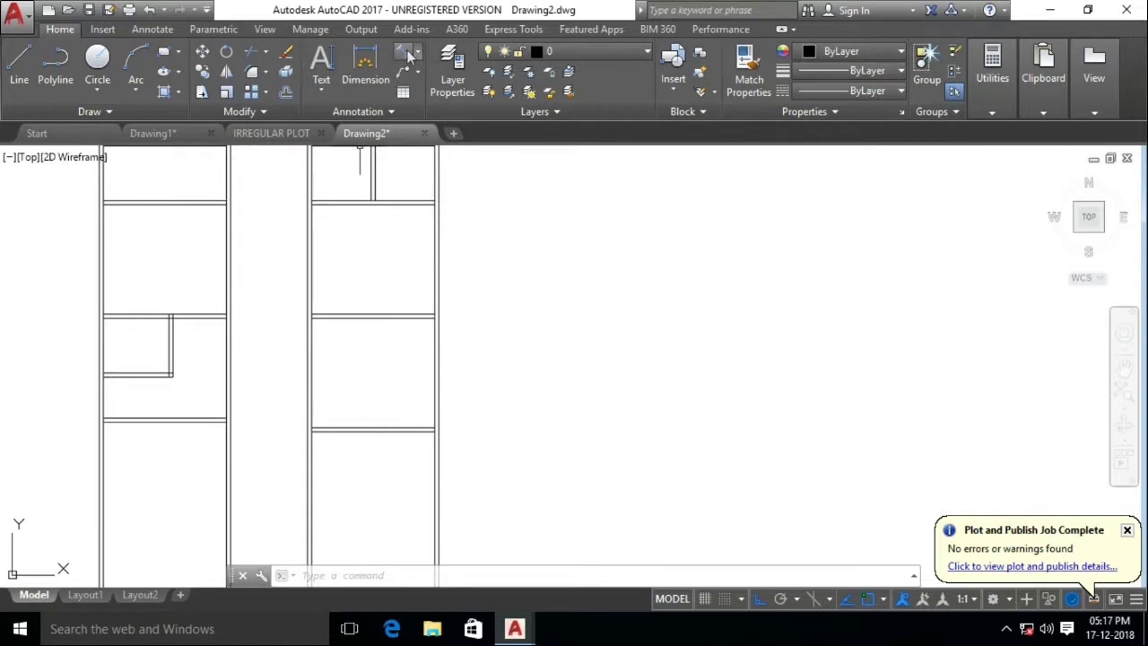
{"action": "middle_click_drag", "start_coordinate": [434, 268], "coordinate": [434, 298]}
{"action": "mouse_move", "coordinate": [375, 386]}
{"action": "middle_mouse_down"}
{"action": "mouse_move", "coordinate": [382, 320]}
{"action": "mouse_move", "coordinate": [381, 371]}
{"action": "middle_mouse_up"}
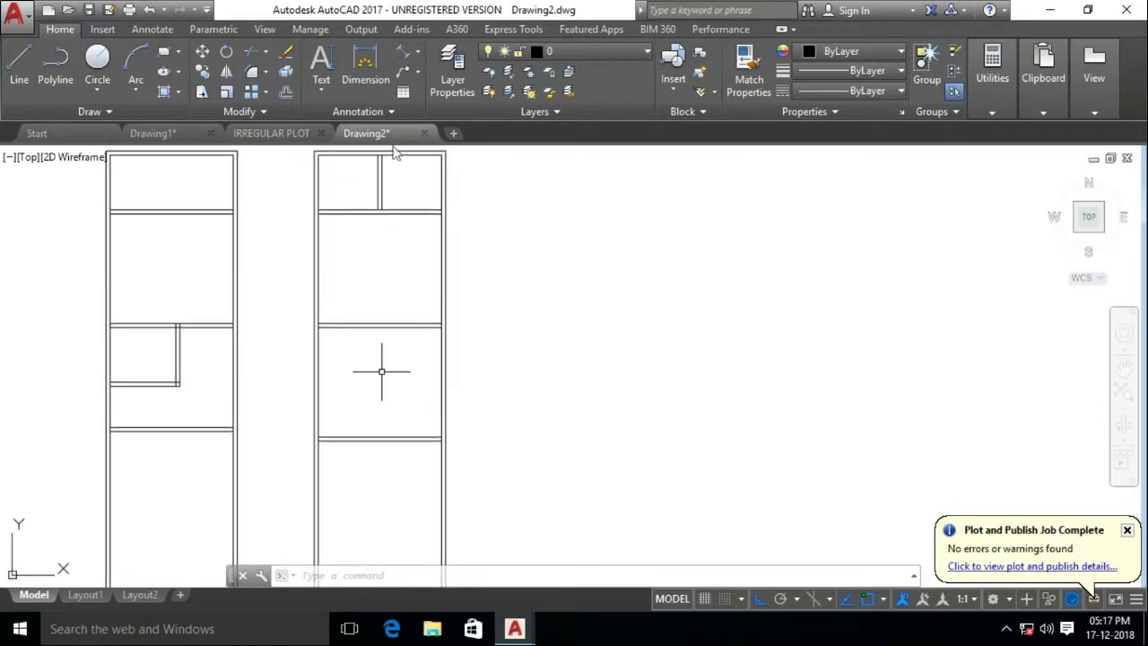
{"action": "type", "text": "o"}
Offset the left and right vertical wall lines 3' inward
{"action": "key", "text": "Return"}
{"action": "type", "text": "3'"}
{"action": "key", "text": "Return"}
{"action": "scroll", "coordinate": [332, 386], "scroll_direction": "up", "scroll_amount": 2}
{"action": "left_click", "coordinate": [306, 274]}
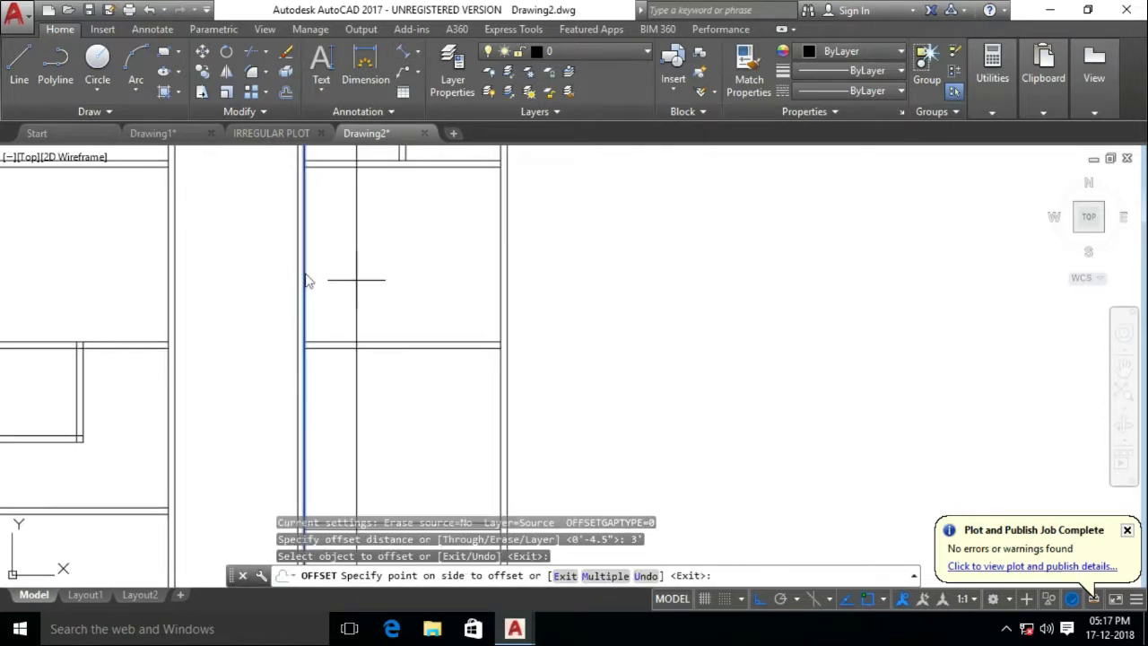
{"action": "left_click", "coordinate": [368, 286]}
{"action": "middle_click_drag", "start_coordinate": [419, 374], "coordinate": [479, 397]}
{"action": "left_click", "coordinate": [508, 390]}
{"action": "left_click", "coordinate": [454, 389]}
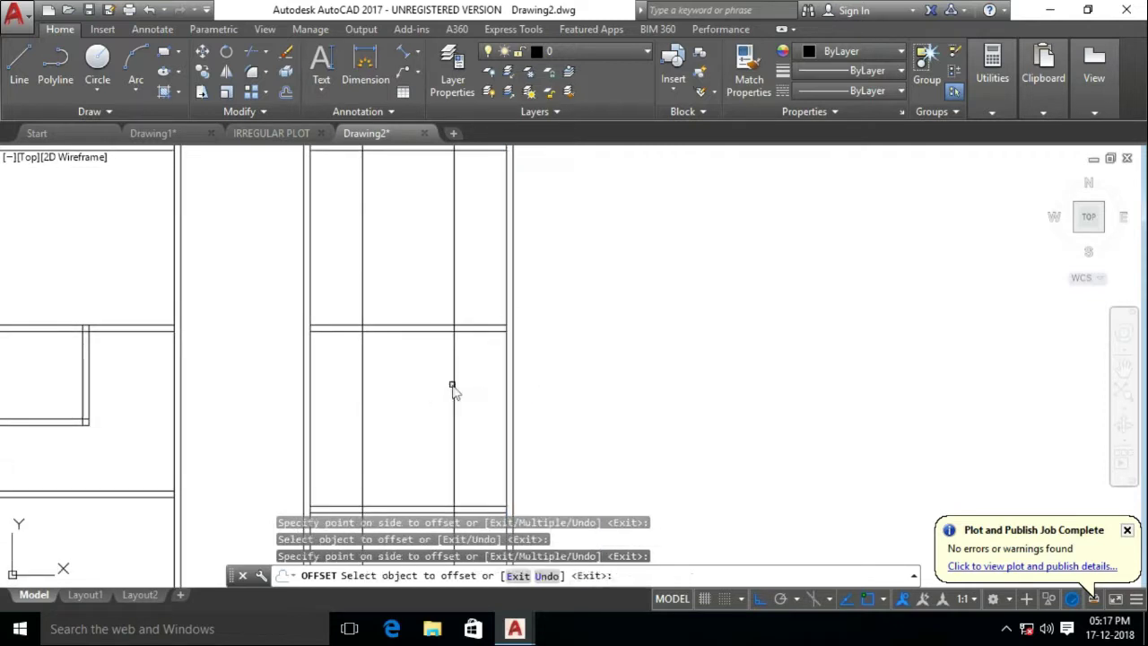
{"action": "key", "text": "Return"}
Trim the excess ends off the new 3' wall lines with crossing selections
{"action": "type", "text": "tr"}
{"action": "key", "text": "Return"}
{"action": "left_click_drag", "start_coordinate": [466, 224], "coordinate": [384, 238]}
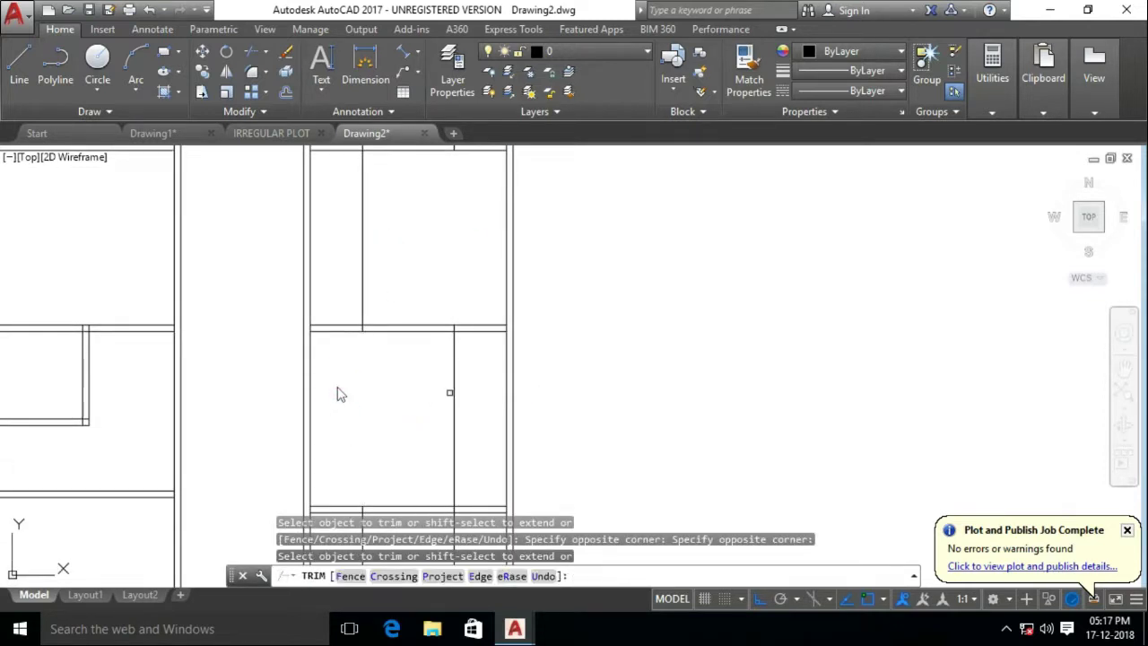
{"action": "middle_click_drag", "start_coordinate": [340, 395], "coordinate": [341, 305]}
{"action": "key", "text": "Return"}
{"action": "key", "text": "Return"}
{"action": "key", "text": "Return"}
{"action": "left_click", "coordinate": [472, 459]}
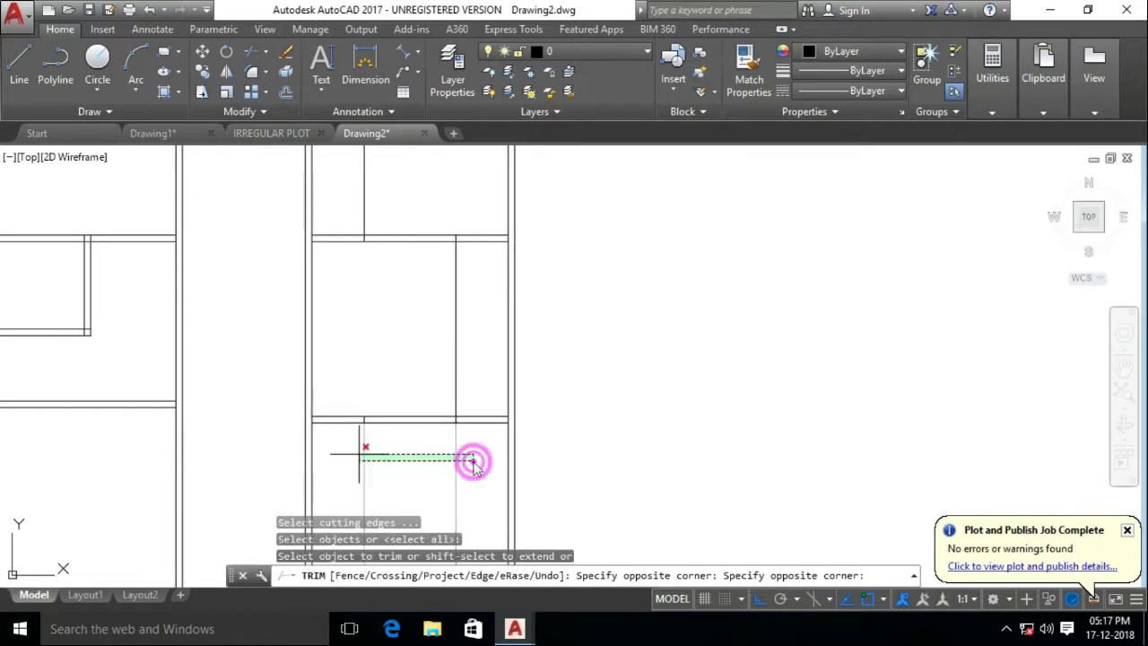
{"action": "middle_click_drag", "start_coordinate": [461, 418], "coordinate": [410, 440]}
{"action": "left_click", "coordinate": [433, 426]}
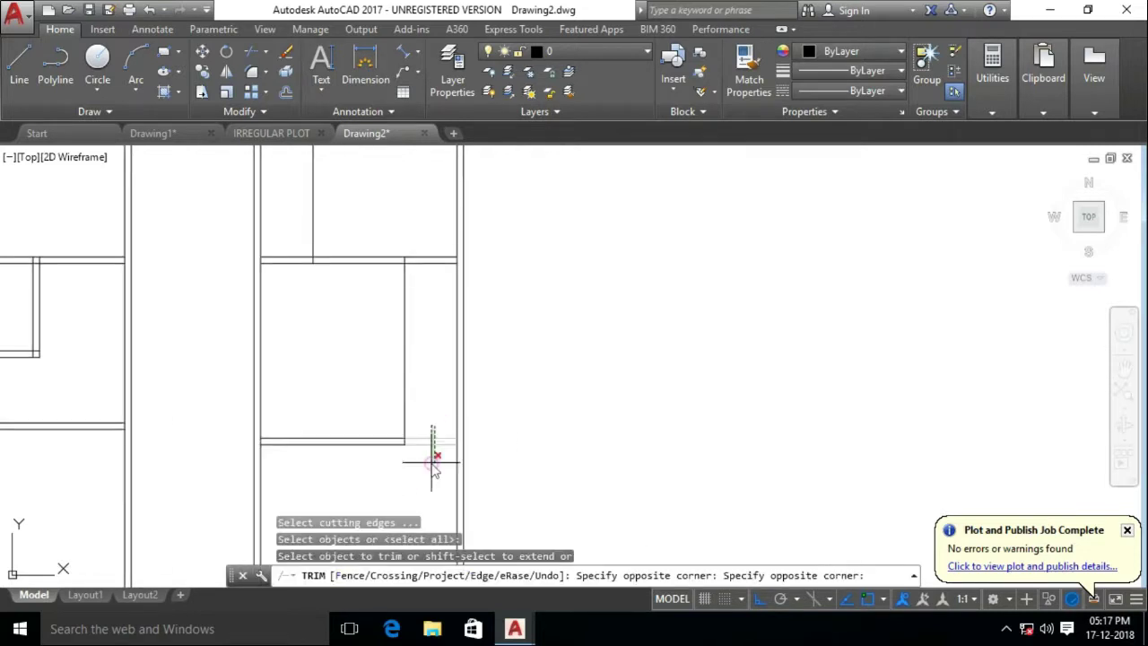
{"action": "left_click", "coordinate": [433, 463]}
{"action": "scroll", "coordinate": [287, 269], "scroll_direction": "down", "scroll_amount": 5}
{"action": "scroll", "coordinate": [287, 234], "scroll_direction": "up", "scroll_amount": 3}
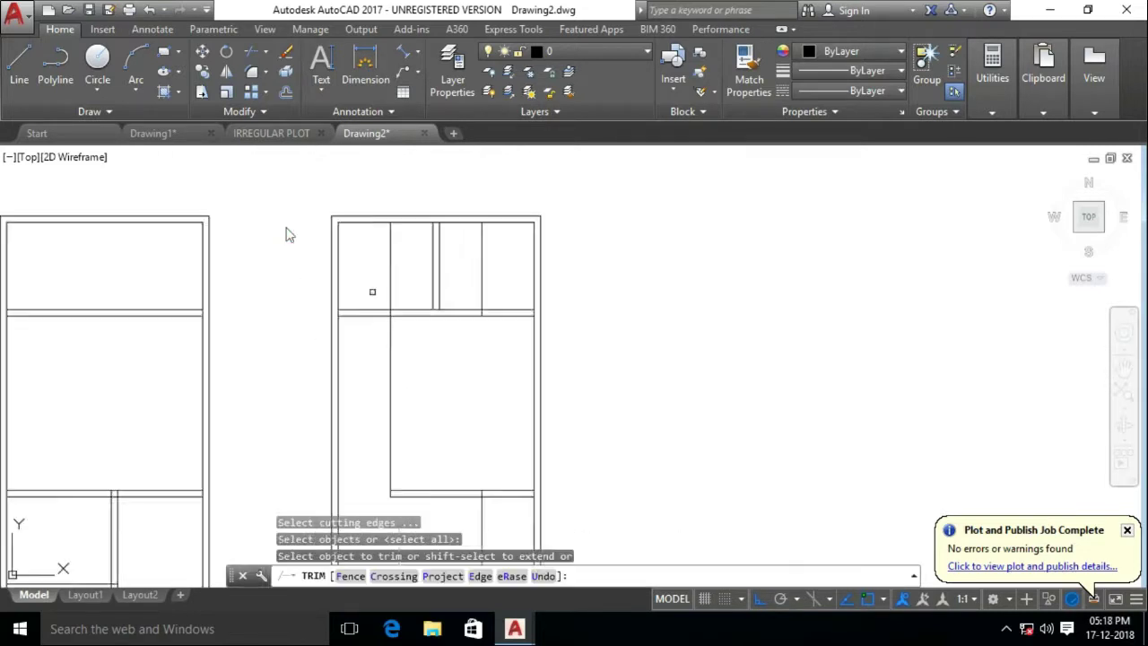
Delete the extra vertical line in the top room
{"action": "key", "text": "Escape"}
{"action": "left_click", "coordinate": [494, 300]}
{"action": "key", "text": "Delete"}
{"action": "middle_click_drag", "start_coordinate": [487, 387], "coordinate": [492, 302]}
Offset both vertical wall lines 4.5 to form double-line partitions
{"action": "type", "text": "op"}
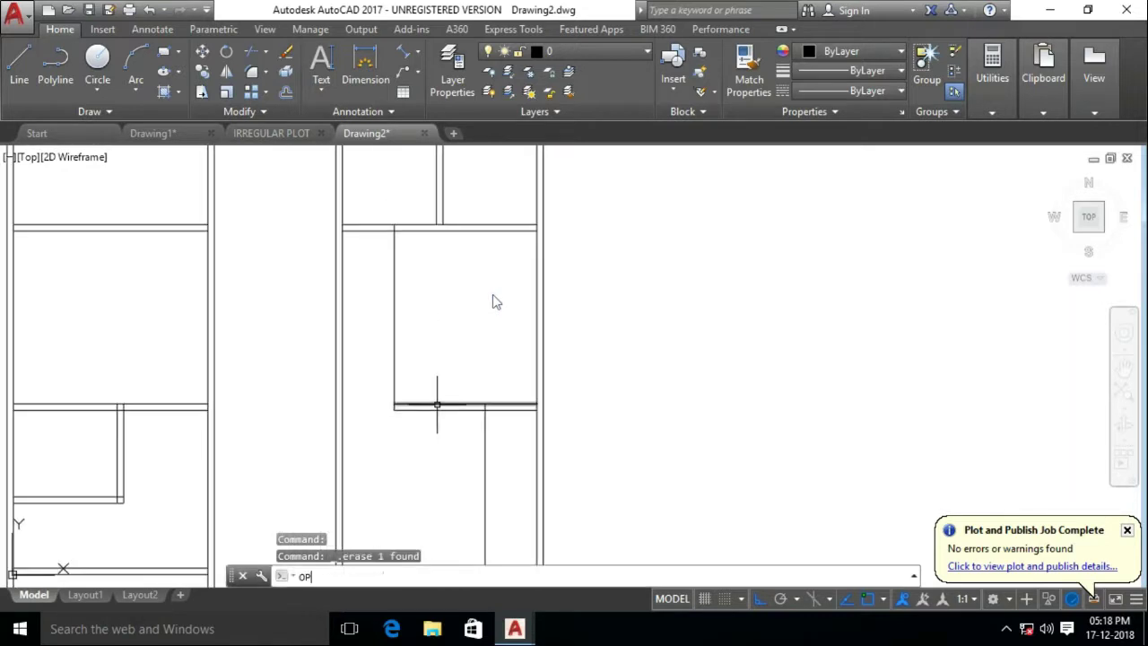
{"action": "key", "text": "BackSpace"}
{"action": "key", "text": "Return"}
{"action": "type", "text": "4."}
{"action": "key", "text": "Return"}
{"action": "left_click", "coordinate": [408, 377]}
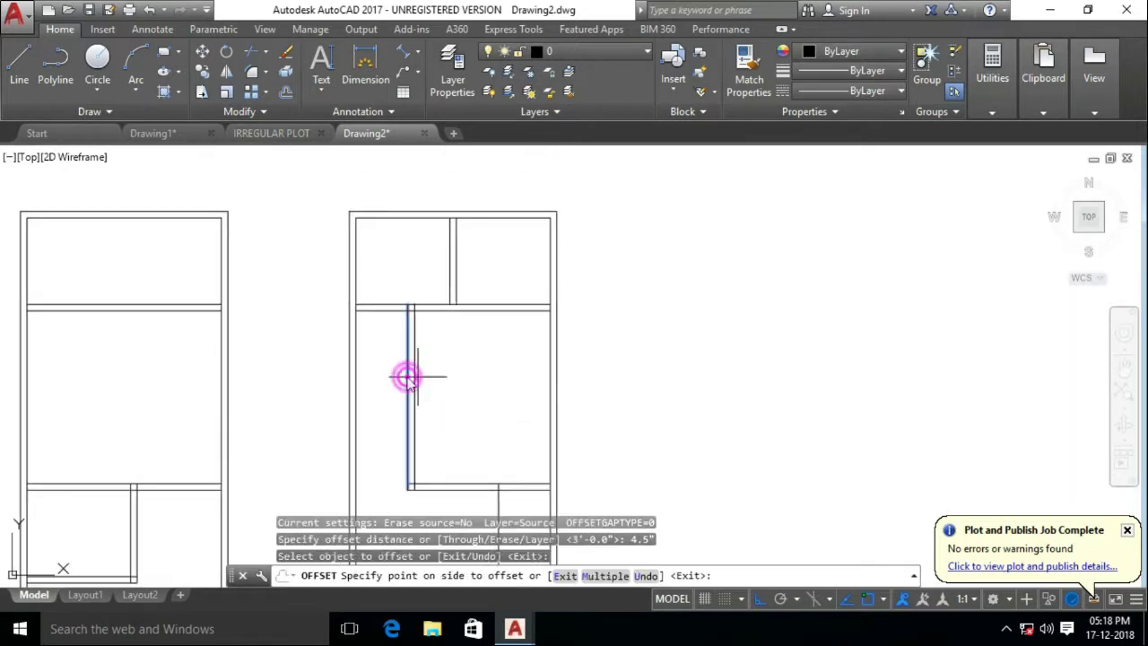
{"action": "left_click", "coordinate": [376, 380]}
{"action": "left_click", "coordinate": [492, 367]}
{"action": "left_click", "coordinate": [520, 370]}
Dimension the right room's 8'-3" width and the wall top with linear dimensions
{"action": "type", "text": "dli"}
{"action": "key", "text": "Return"}
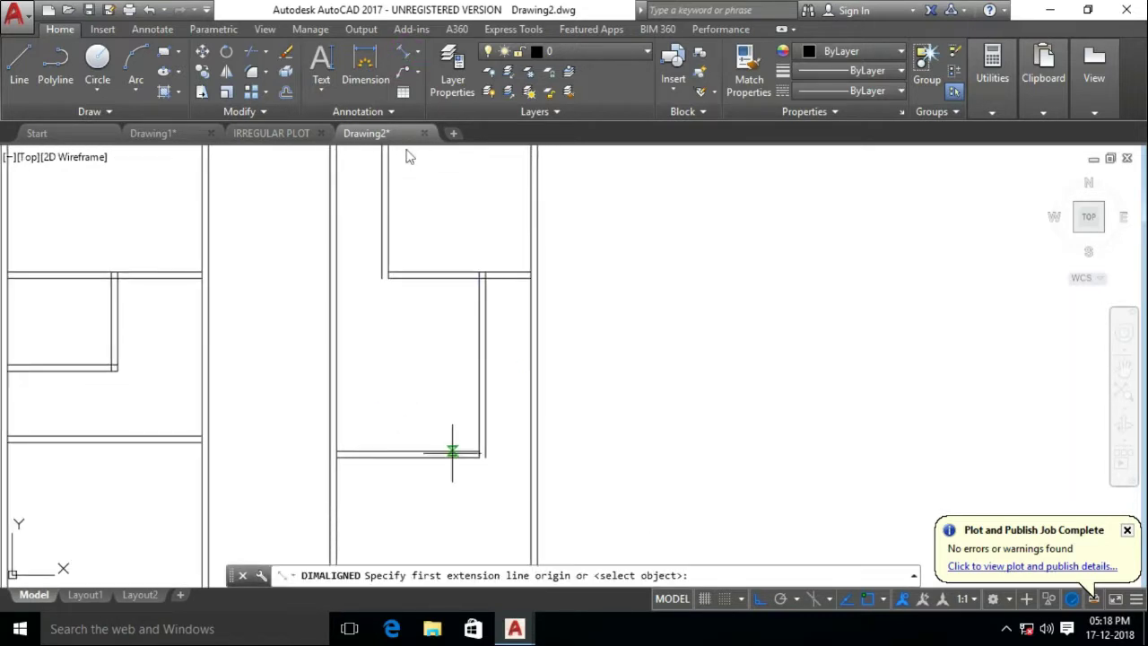
{"action": "left_click", "coordinate": [451, 451]}
{"action": "scroll", "coordinate": [451, 451], "scroll_direction": "up", "scroll_amount": 2}
{"action": "left_click", "coordinate": [153, 446]}
{"action": "left_click", "coordinate": [197, 410]}
{"action": "middle_click_drag", "start_coordinate": [198, 409], "coordinate": [208, 470]}
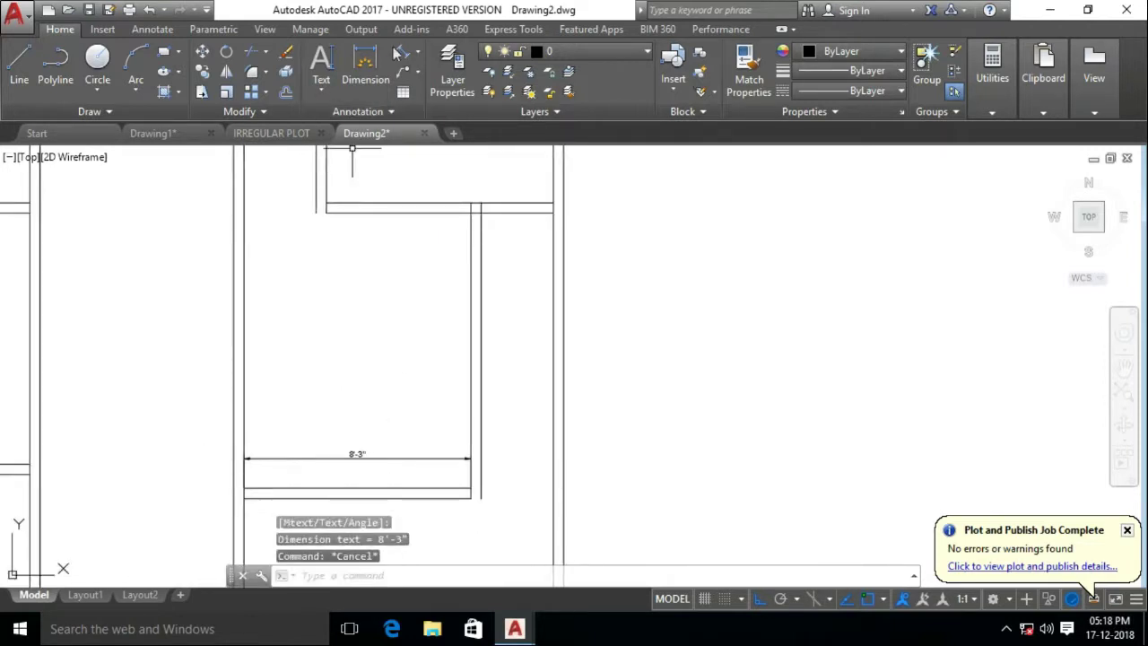
{"action": "key", "text": "Return"}
{"action": "left_click", "coordinate": [480, 206]}
{"action": "left_click", "coordinate": [553, 206]}
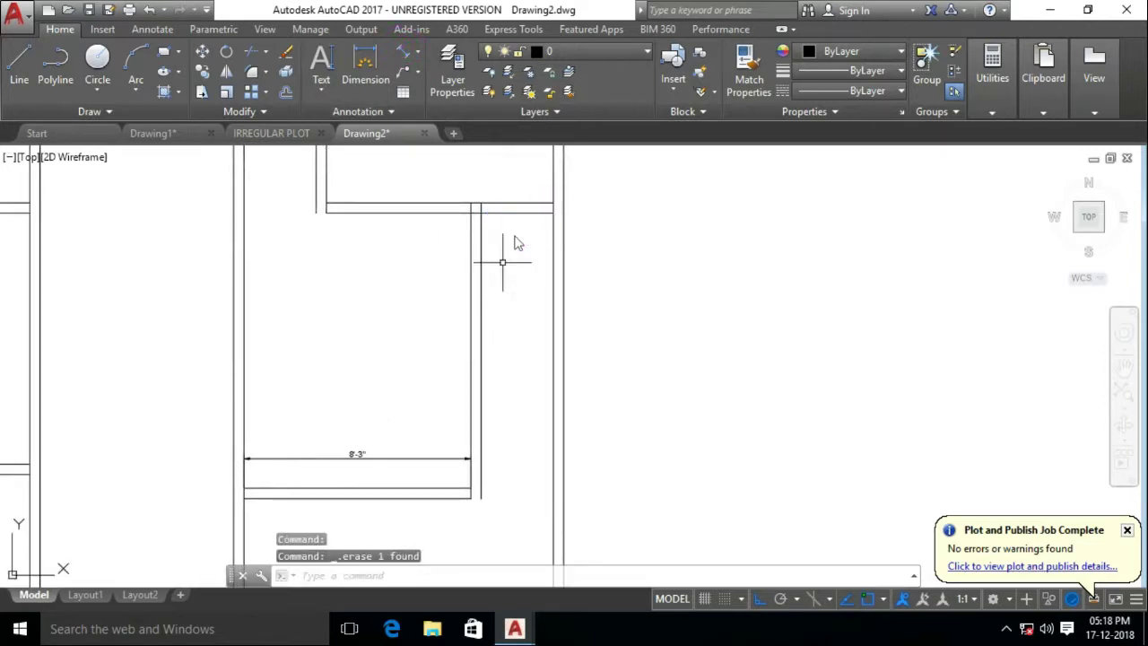
{"action": "scroll", "coordinate": [502, 262], "scroll_direction": "down", "scroll_amount": 2}
{"action": "scroll", "coordinate": [479, 330], "scroll_direction": "down", "scroll_amount": 1}
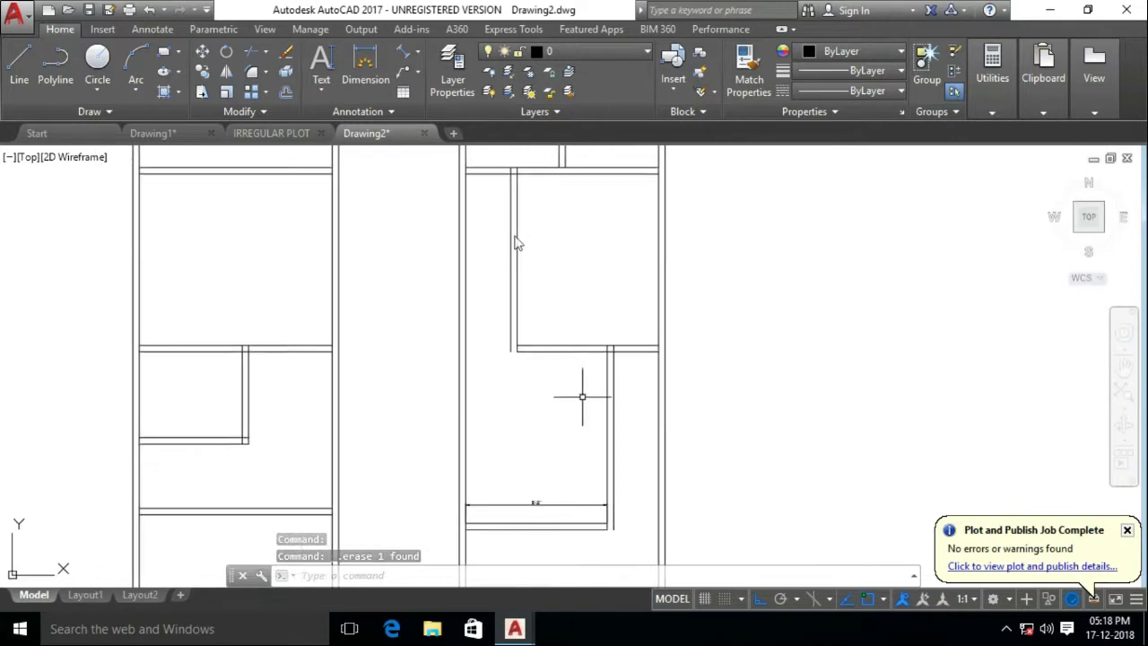
{"action": "scroll", "coordinate": [528, 337], "scroll_direction": "up", "scroll_amount": 2}
Extend the wall lines to the cross wall and erase the unwanted vertical wall pair
{"action": "type", "text": "x"}
{"action": "key", "text": "Return"}
{"action": "key", "text": "Return"}
{"action": "left_click_drag", "start_coordinate": [576, 315], "coordinate": [543, 400]}
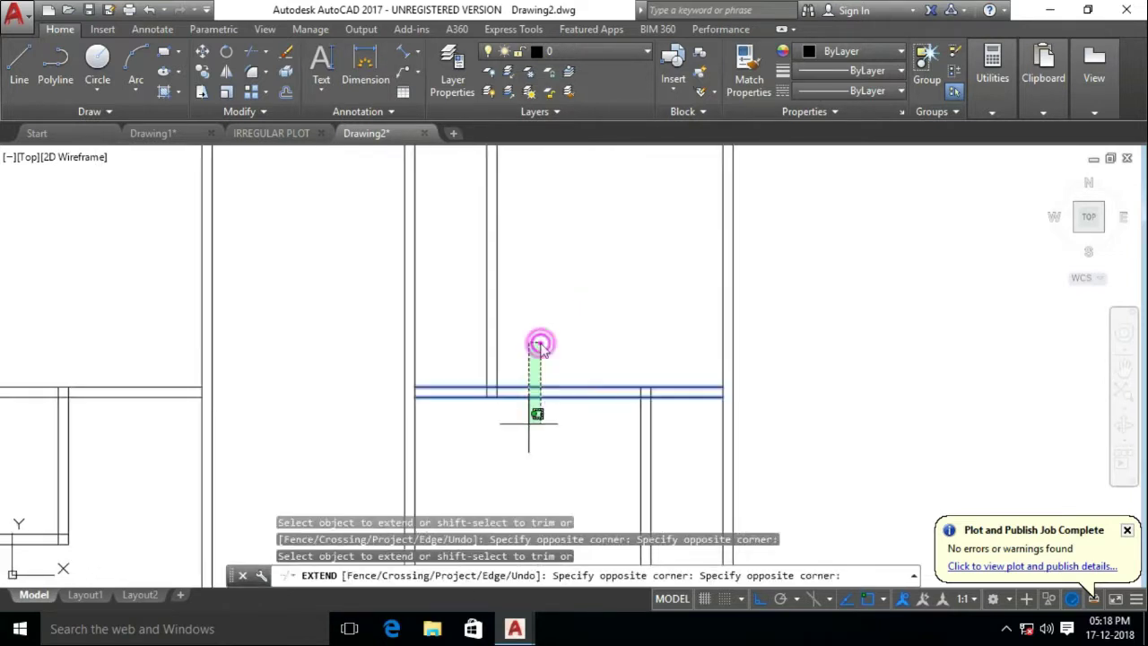
{"action": "middle_click_drag", "start_coordinate": [538, 341], "coordinate": [530, 397]}
{"action": "left_click_drag", "start_coordinate": [498, 201], "coordinate": [422, 506]}
{"action": "key", "text": "Delete"}
{"action": "scroll", "coordinate": [505, 350], "scroll_direction": "down", "scroll_amount": 2}
{"action": "scroll", "coordinate": [422, 376], "scroll_direction": "up", "scroll_amount": 2}
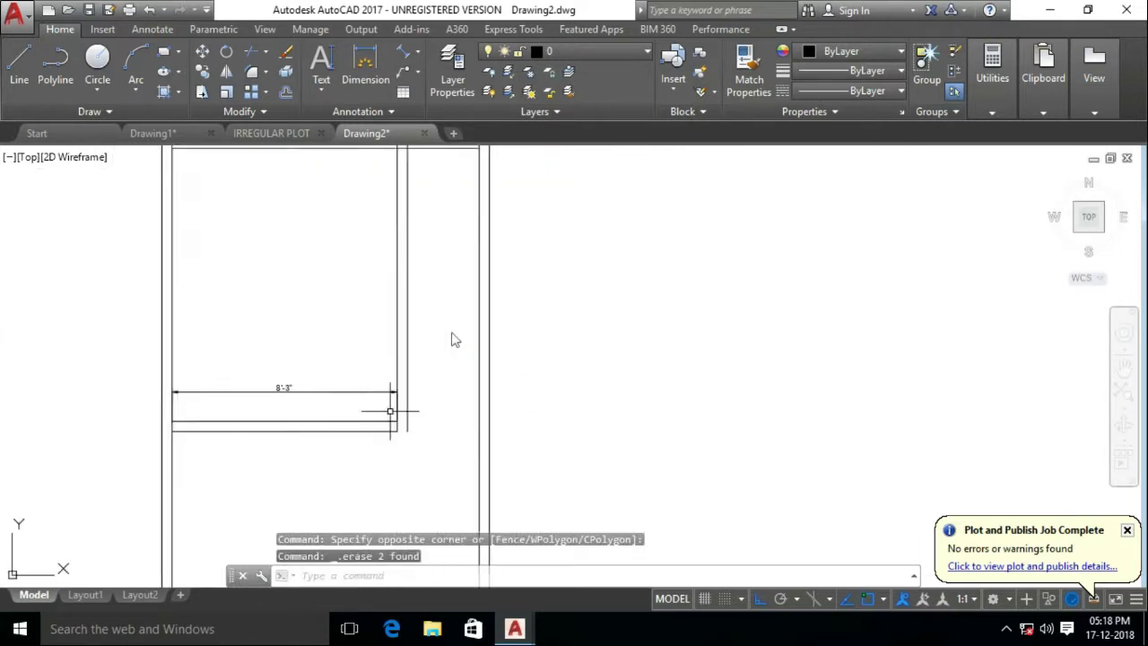
{"action": "scroll", "coordinate": [413, 359], "scroll_direction": "down", "scroll_amount": 2}
{"action": "scroll", "coordinate": [414, 314], "scroll_direction": "down", "scroll_amount": 1}
{"action": "scroll", "coordinate": [413, 314], "scroll_direction": "up", "scroll_amount": 3}
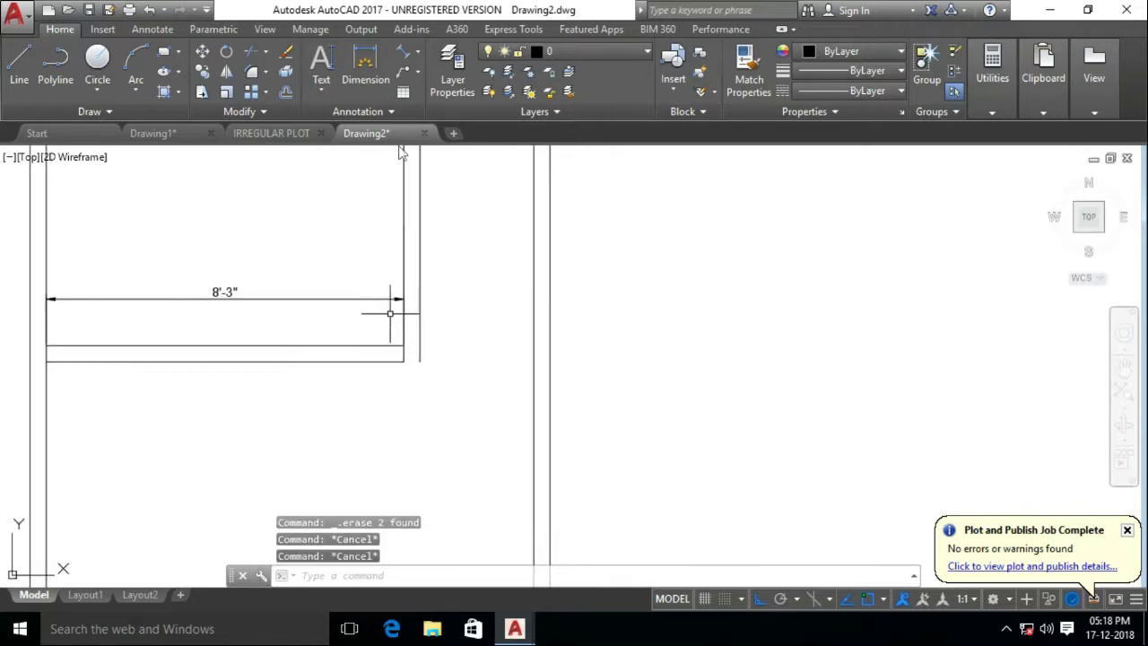
{"action": "scroll", "coordinate": [386, 296], "scroll_direction": "down", "scroll_amount": 1}
Place a trial 2'-7.5" aligned dimension, then delete it
{"action": "type", "text": "dal"}
{"action": "key", "text": "Return"}
{"action": "scroll", "coordinate": [379, 365], "scroll_direction": "up", "scroll_amount": 2}
{"action": "left_click", "coordinate": [389, 248]}
{"action": "left_click", "coordinate": [546, 257]}
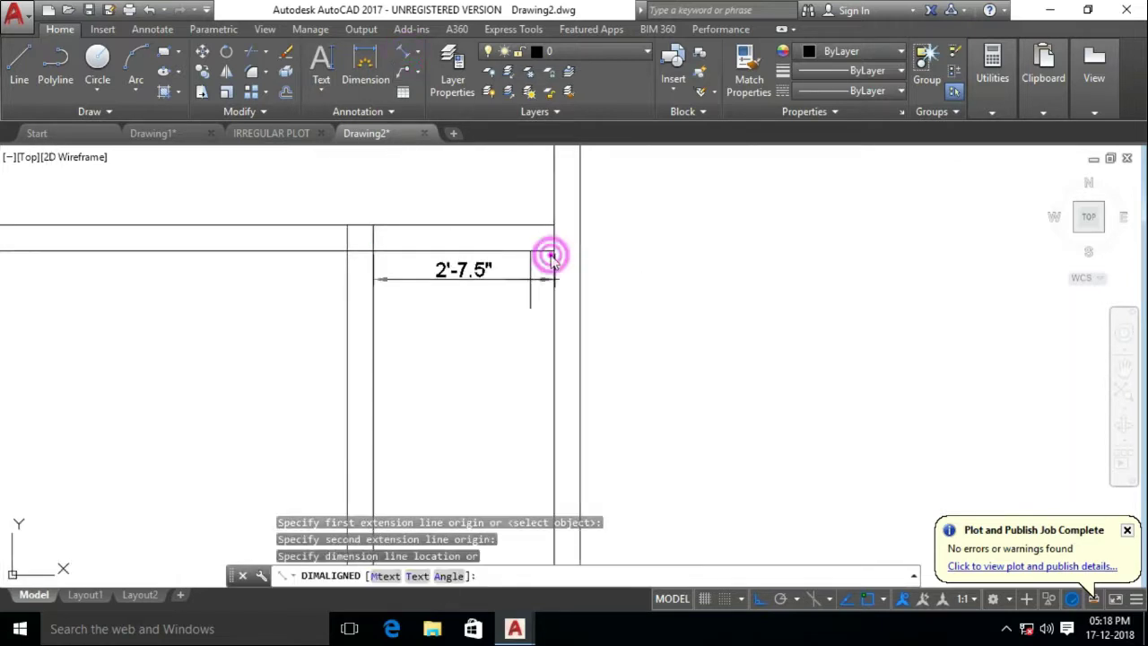
{"action": "left_click", "coordinate": [502, 264]}
{"action": "left_click", "coordinate": [474, 281]}
{"action": "key", "text": "Delete"}
Stretch the room's right wall 3" inward with a crossing window
{"action": "middle_click_drag", "start_coordinate": [419, 328], "coordinate": [444, 261]}
{"action": "key", "text": "s"}
{"action": "key", "text": "Return"}
{"action": "left_click", "coordinate": [435, 176]}
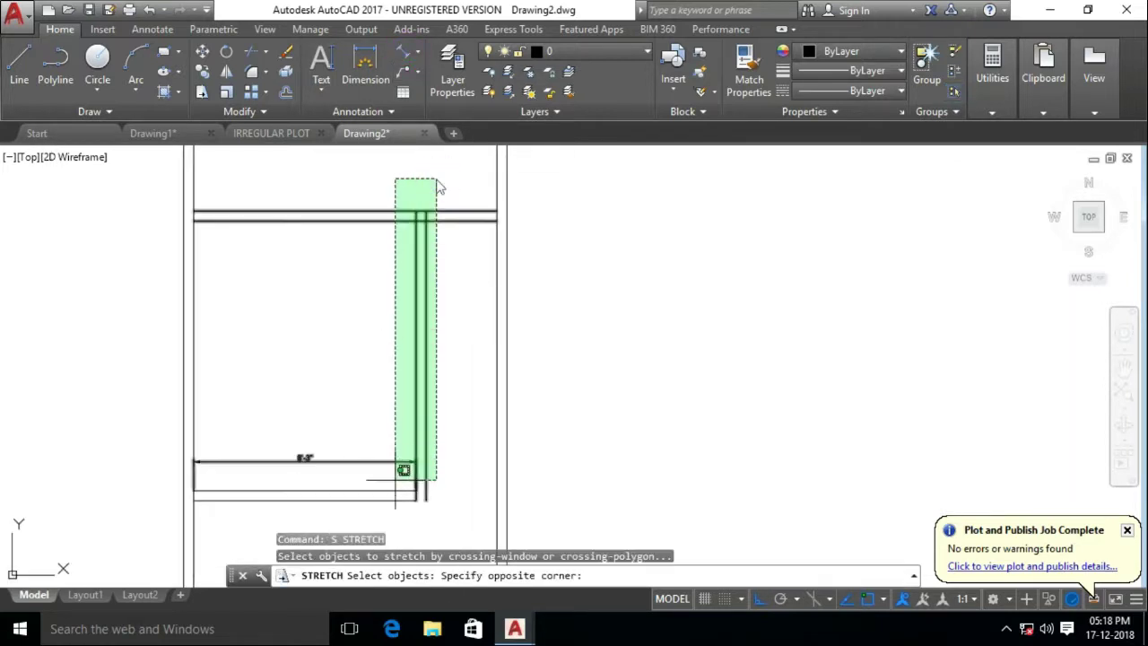
{"action": "left_click", "coordinate": [368, 498]}
{"action": "key", "text": "Return"}
{"action": "left_click", "coordinate": [384, 394]}
{"action": "type", "text": "3"}
{"action": "key", "text": "Return"}
Try FILLET and TRIM on the room's lower wall corner, cancelling both
{"action": "middle_click_drag", "start_coordinate": [423, 487], "coordinate": [440, 415]}
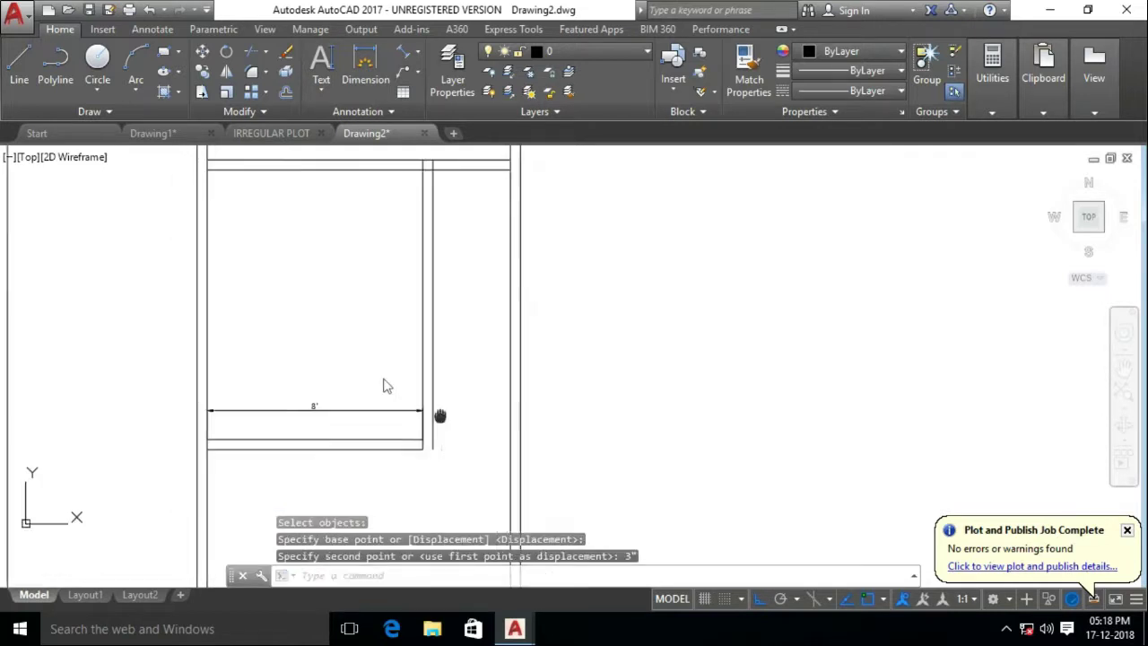
{"action": "type", "text": "f"}
{"action": "key", "text": "Return"}
{"action": "key", "text": "Escape"}
{"action": "scroll", "coordinate": [385, 386], "scroll_direction": "up", "scroll_amount": 3}
{"action": "key", "text": "Return"}
{"action": "left_click", "coordinate": [463, 368]}
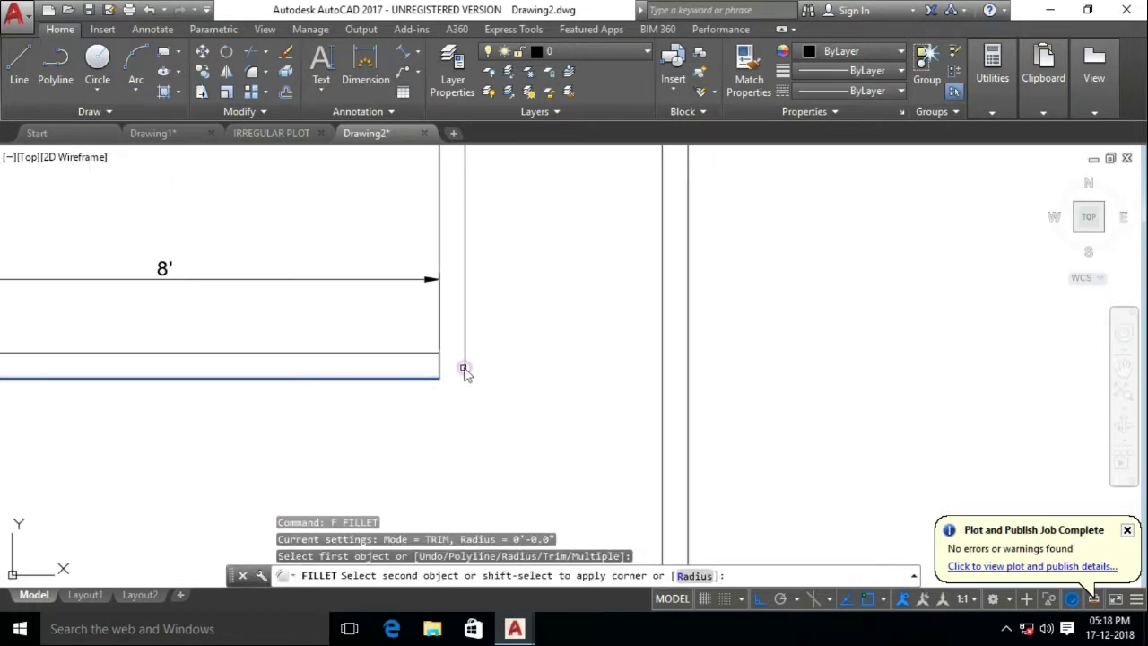
{"action": "key", "text": "Escape"}
{"action": "type", "text": "tr"}
{"action": "key", "text": "Return"}
{"action": "key", "text": "Return"}
{"action": "scroll", "coordinate": [408, 375], "scroll_direction": "down", "scroll_amount": 2}
{"action": "scroll", "coordinate": [408, 375], "scroll_direction": "down", "scroll_amount": 2}
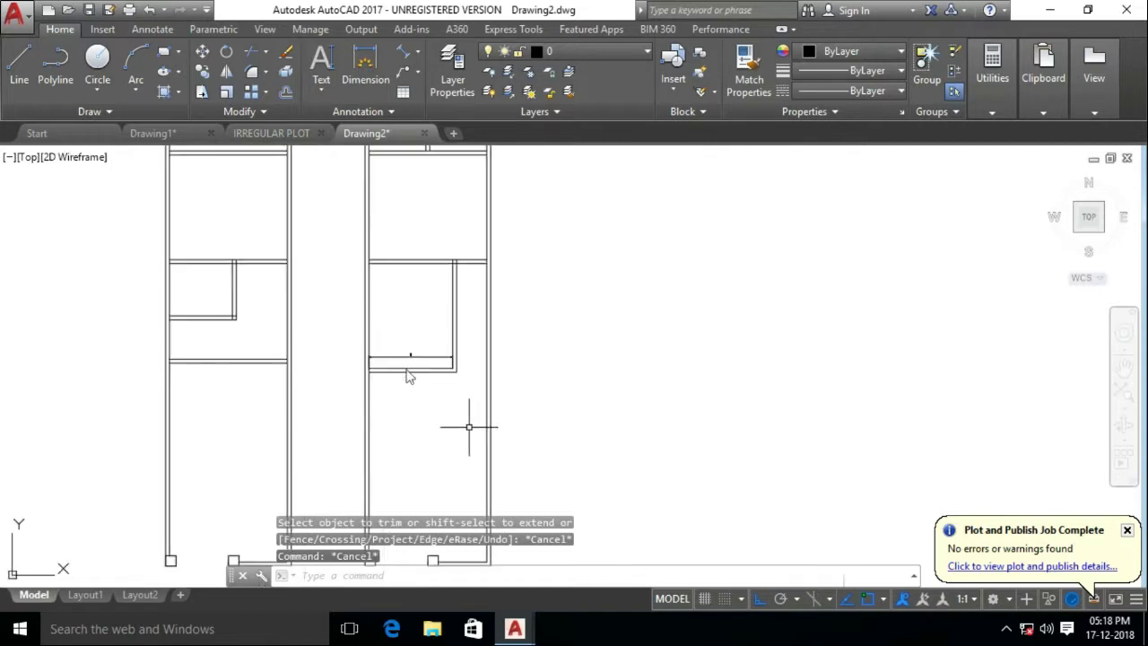
{"action": "scroll", "coordinate": [408, 375], "scroll_direction": "down", "scroll_amount": 1}
{"action": "key", "text": "Escape"}
{"action": "key", "text": "Escape"}
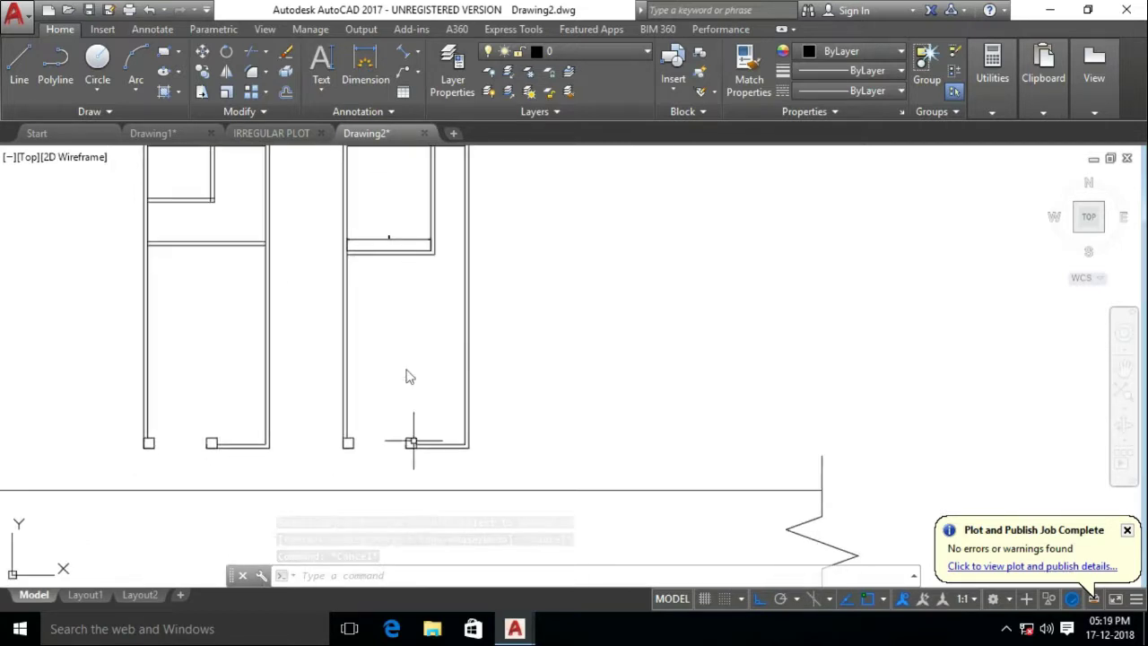
Measure the bottom wall gap with a trial 4'-7.5" dimension, delete it, and abandon a line
{"action": "scroll", "coordinate": [409, 440], "scroll_direction": "up", "scroll_amount": 4}
{"action": "middle_click_drag", "start_coordinate": [409, 440], "coordinate": [414, 472]}
{"action": "left_click", "coordinate": [406, 57]}
{"action": "left_click", "coordinate": [523, 476]}
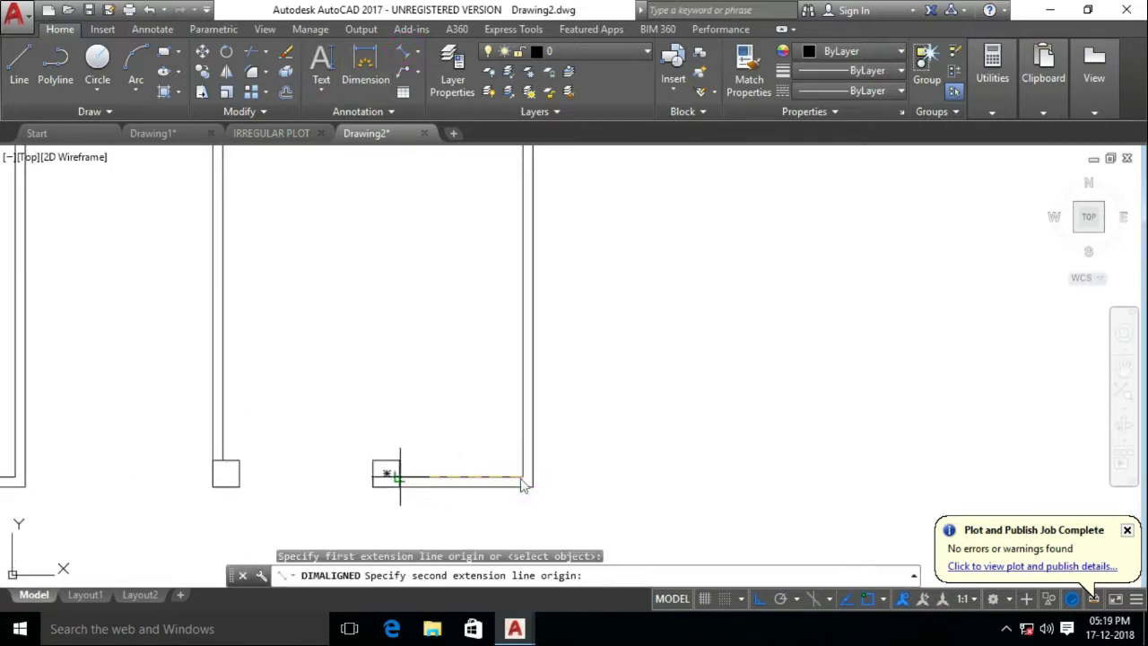
{"action": "left_click", "coordinate": [400, 476]}
{"action": "left_click", "coordinate": [429, 439]}
{"action": "key", "text": "Delete"}
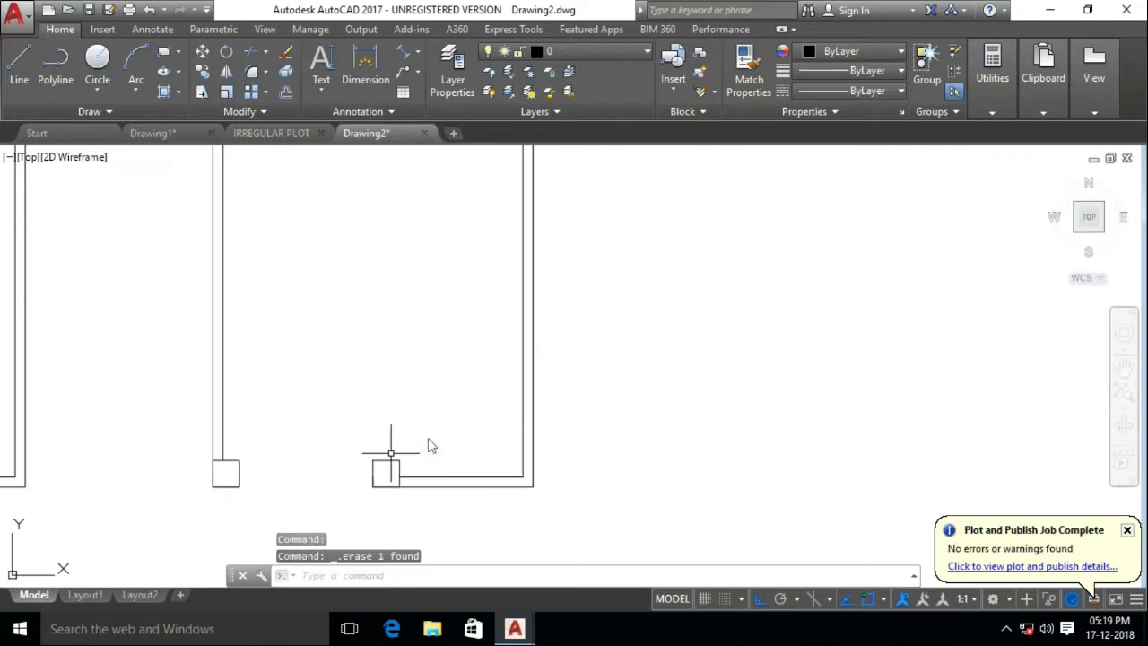
{"action": "type", "text": "L"}
{"action": "key", "text": "Return"}
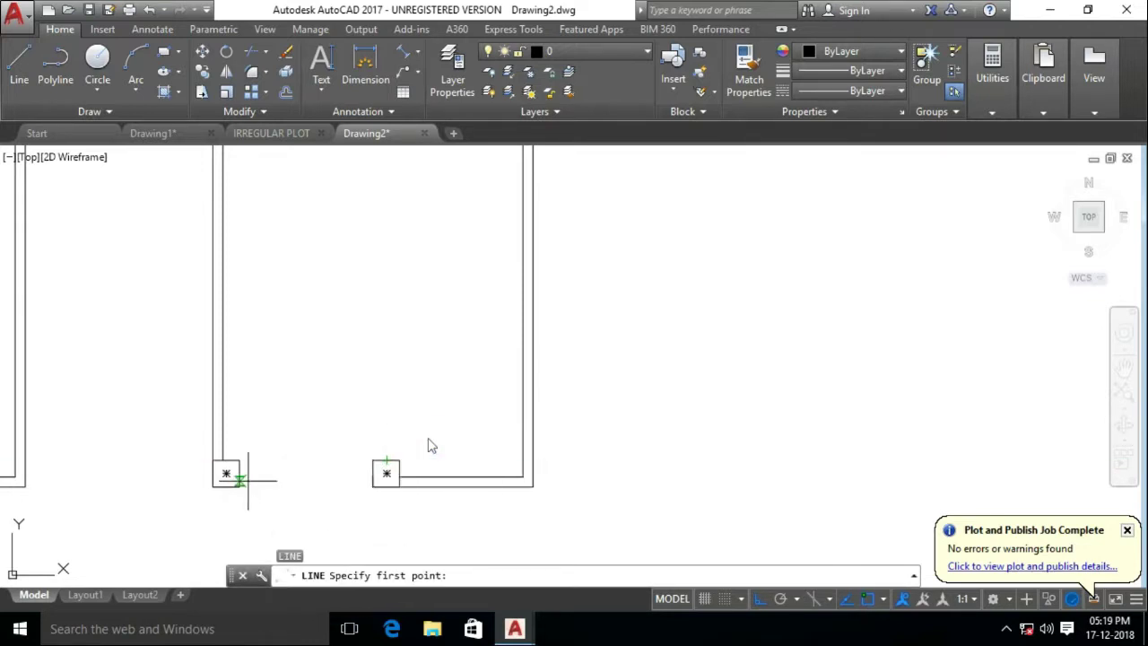
{"action": "left_click", "coordinate": [239, 484]}
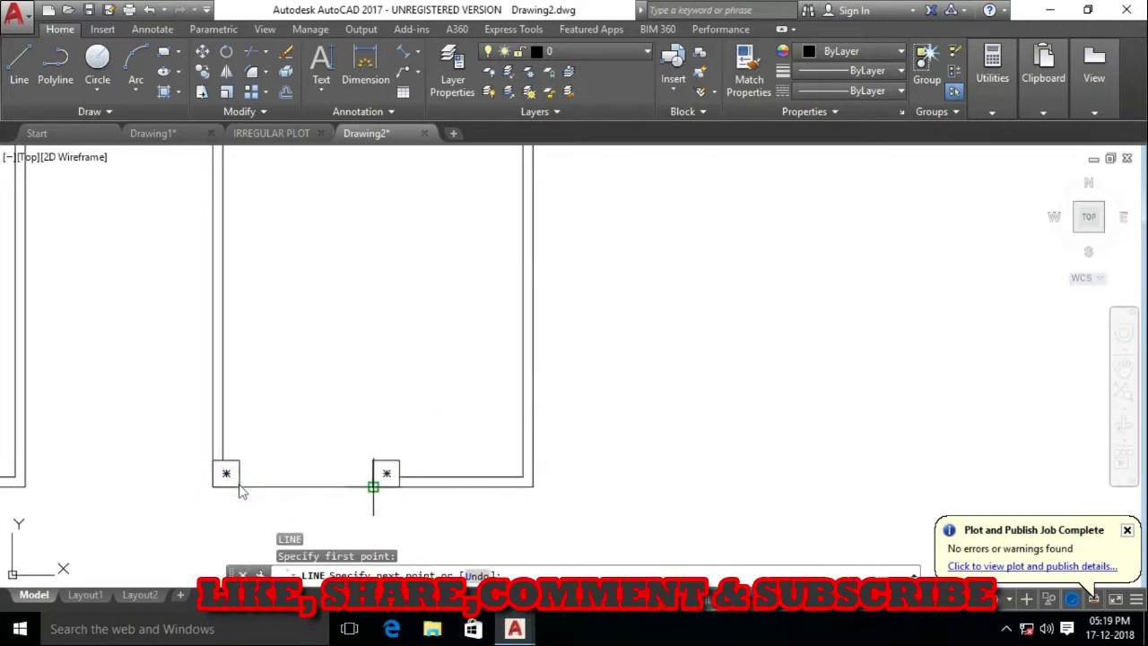
{"action": "key", "text": "Escape"}
{"action": "key", "text": "Escape"}
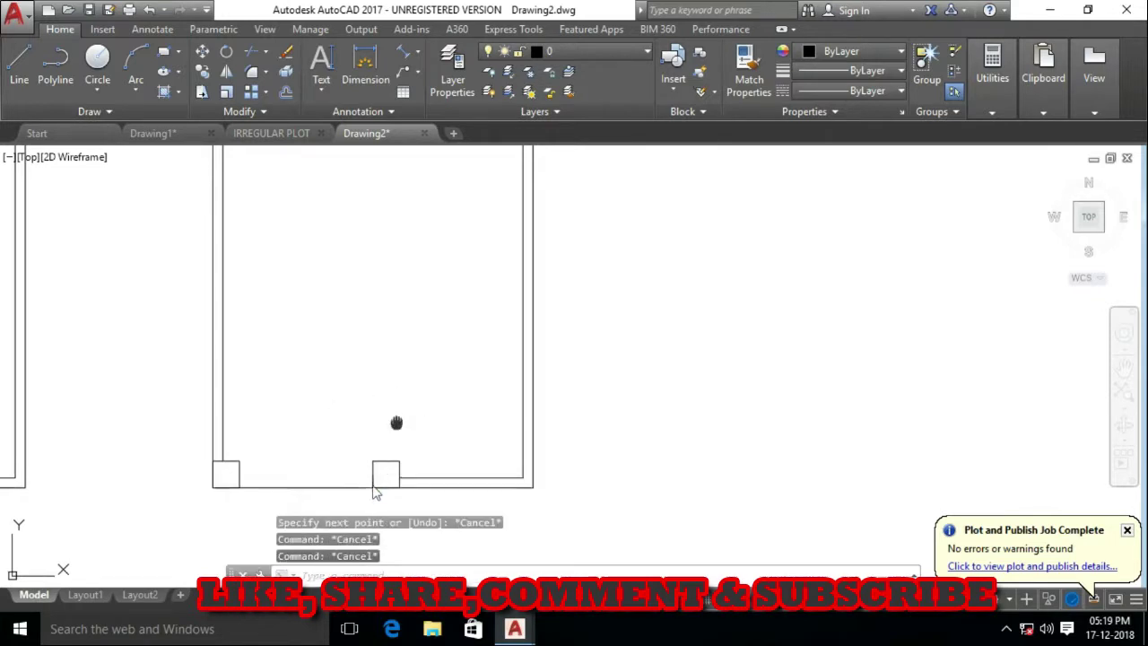
Offset the right plan's bottom wall line 3' upward
{"action": "middle_click_drag", "start_coordinate": [396, 422], "coordinate": [385, 441]}
{"action": "middle_click_drag", "start_coordinate": [423, 281], "coordinate": [428, 323]}
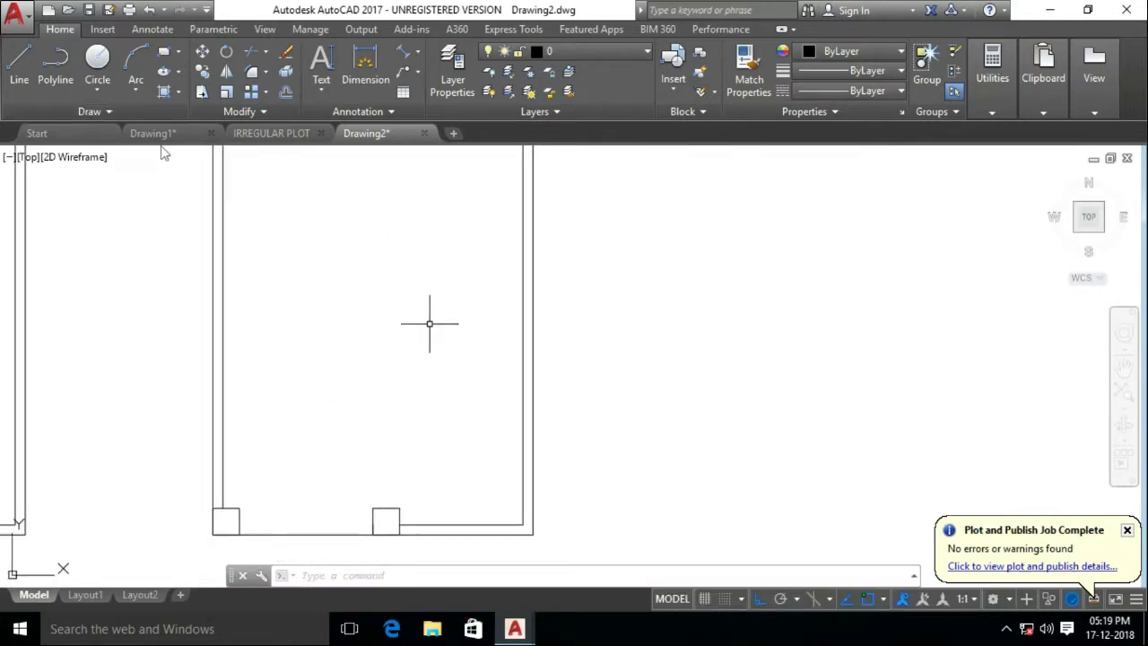
{"action": "type", "text": "o"}
{"action": "key", "text": "Return"}
{"action": "type", "text": "23"}
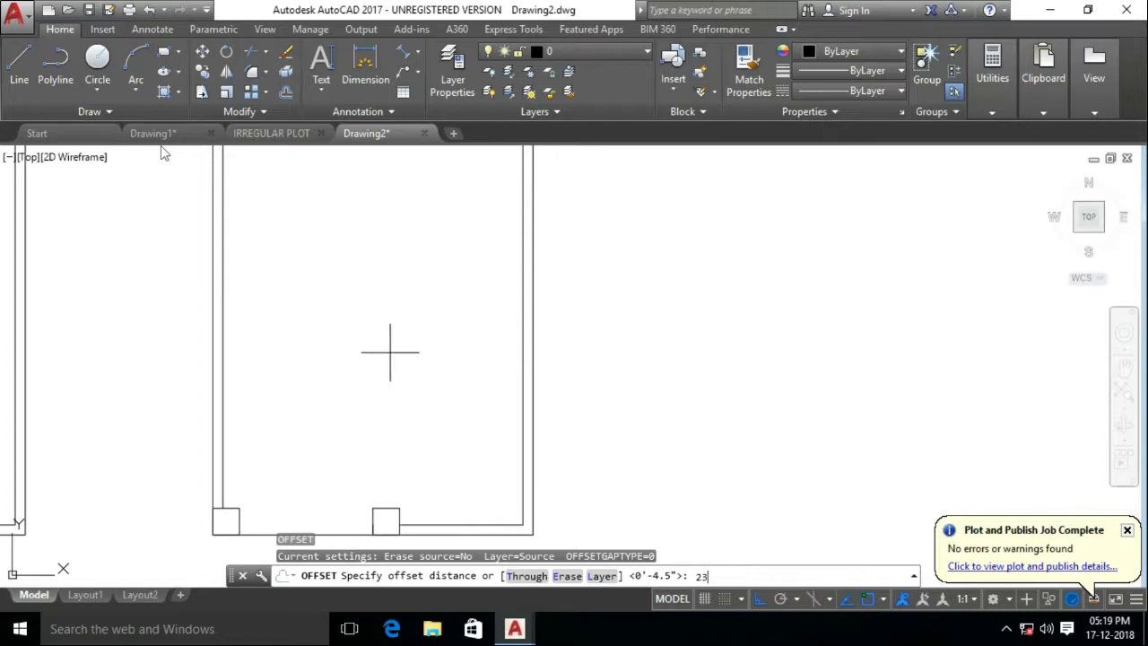
{"action": "key", "text": "Return"}
{"action": "key", "text": "Return"}
Extend the new line to both side walls and offset it 4.5" to form a double wall
{"action": "key", "text": "Return"}
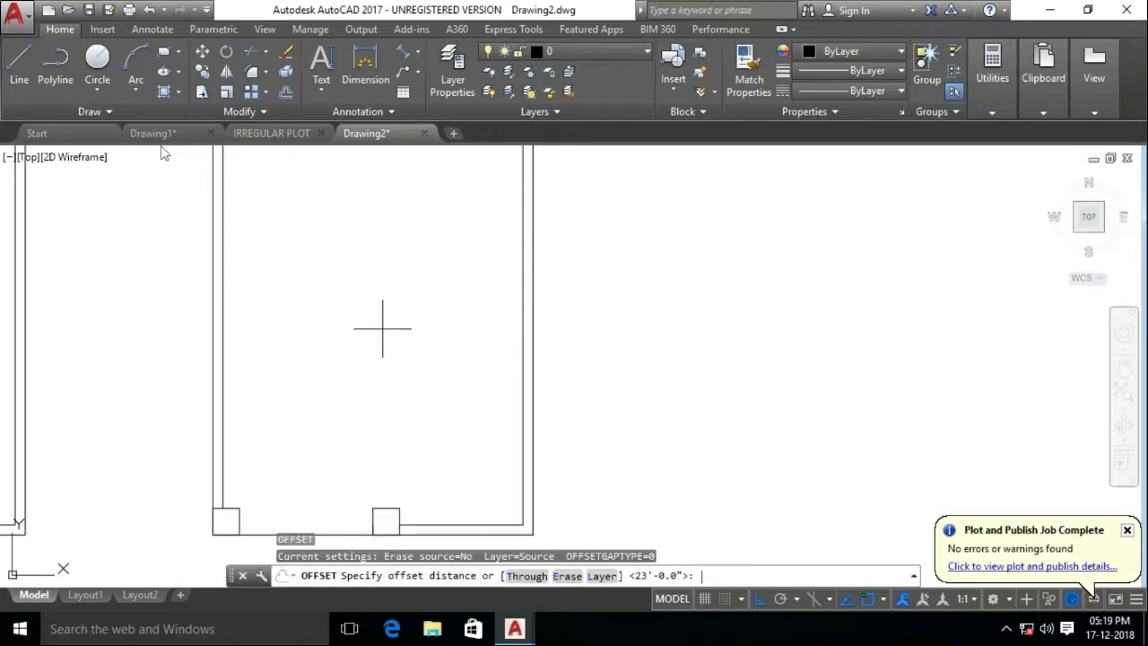
{"action": "type", "text": "3'"}
{"action": "key", "text": "Return"}
{"action": "left_click", "coordinate": [261, 536]}
{"action": "left_click", "coordinate": [264, 464]}
{"action": "type", "text": "ex"}
{"action": "key", "text": "Return"}
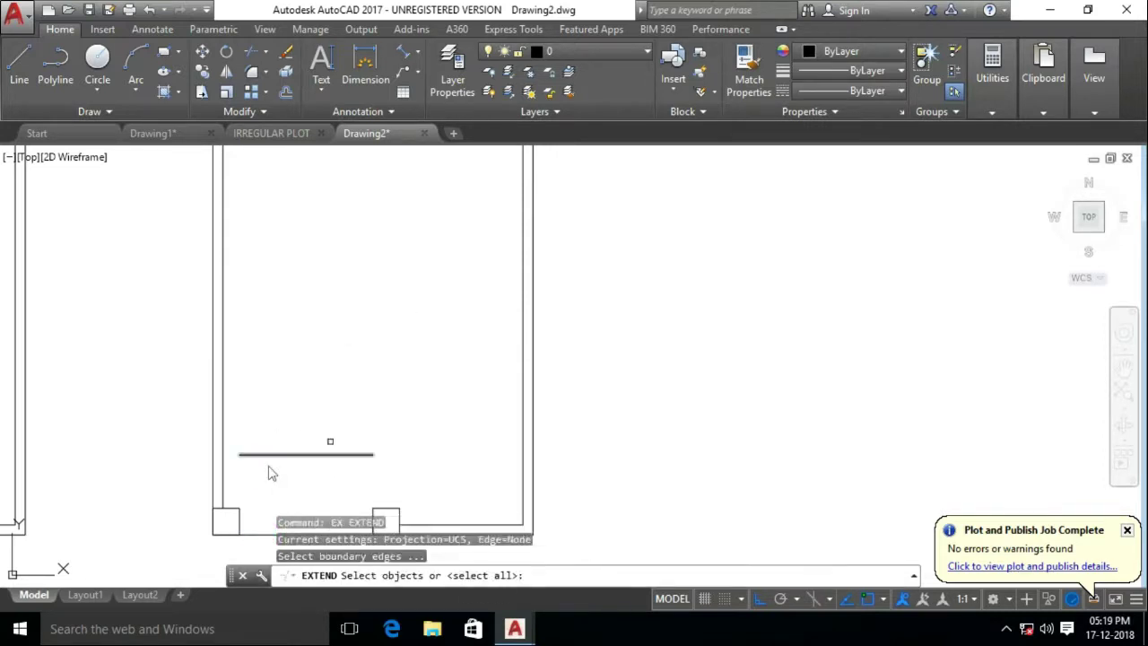
{"action": "left_click_drag", "start_coordinate": [282, 465], "coordinate": [262, 415]}
{"action": "key", "text": "Escape"}
{"action": "key", "text": "Escape"}
{"action": "type", "text": "o"}
{"action": "key", "text": "Return"}
{"action": "key", "text": "Return"}
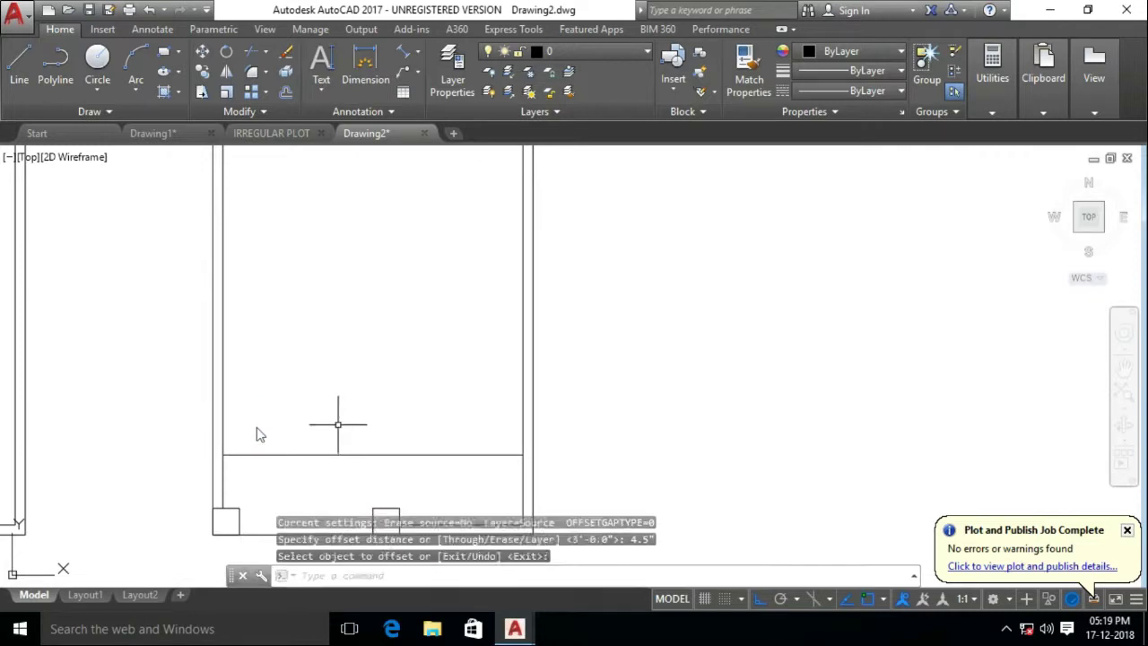
{"action": "key", "text": "Escape"}
{"action": "key", "text": "Return"}
{"action": "type", "text": "4.5"}
{"action": "key", "text": "Return"}
{"action": "left_click", "coordinate": [296, 454]}
{"action": "left_click", "coordinate": [328, 428]}
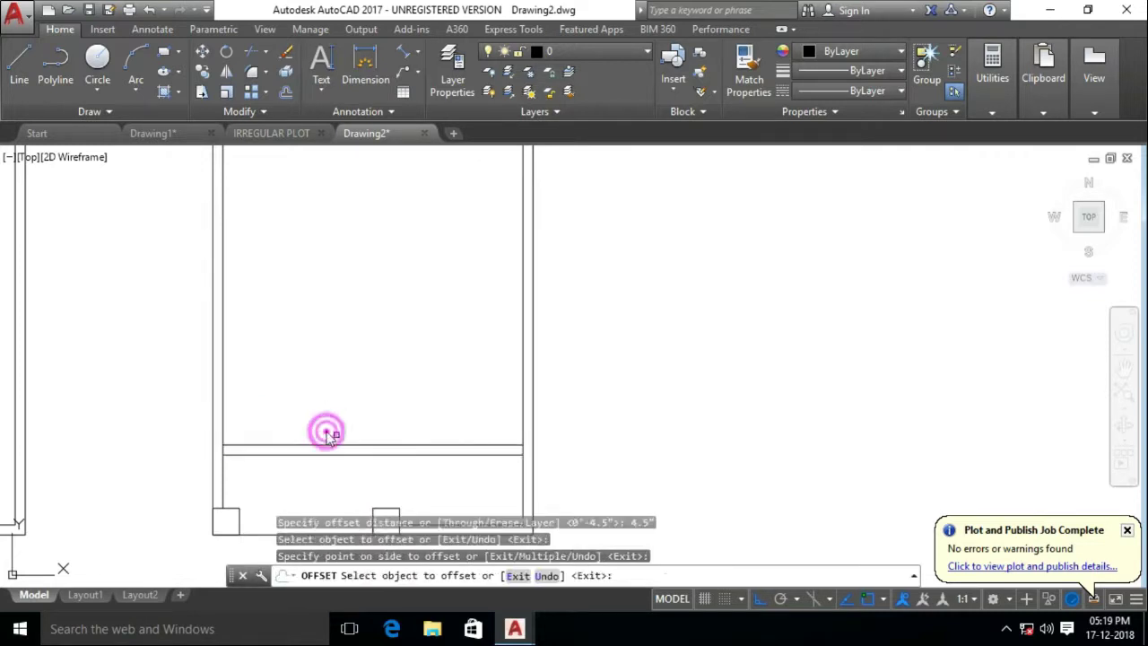
{"action": "key", "text": "Escape"}
{"action": "key", "text": "Escape"}
{"action": "key", "text": "Escape"}
Pan and zoom to view both plans with the new cross wall
{"action": "scroll", "coordinate": [328, 438], "scroll_direction": "down", "scroll_amount": 3}
{"action": "middle_click_drag", "start_coordinate": [401, 366], "coordinate": [415, 393]}
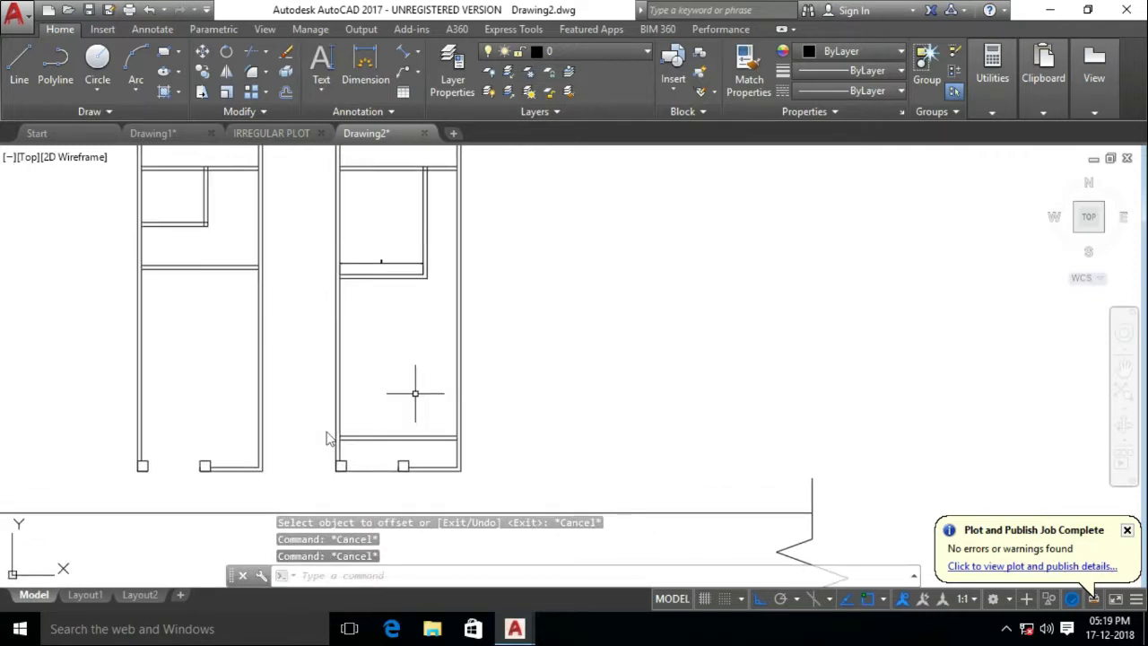
{"action": "scroll", "coordinate": [435, 461], "scroll_direction": "up", "scroll_amount": 5}
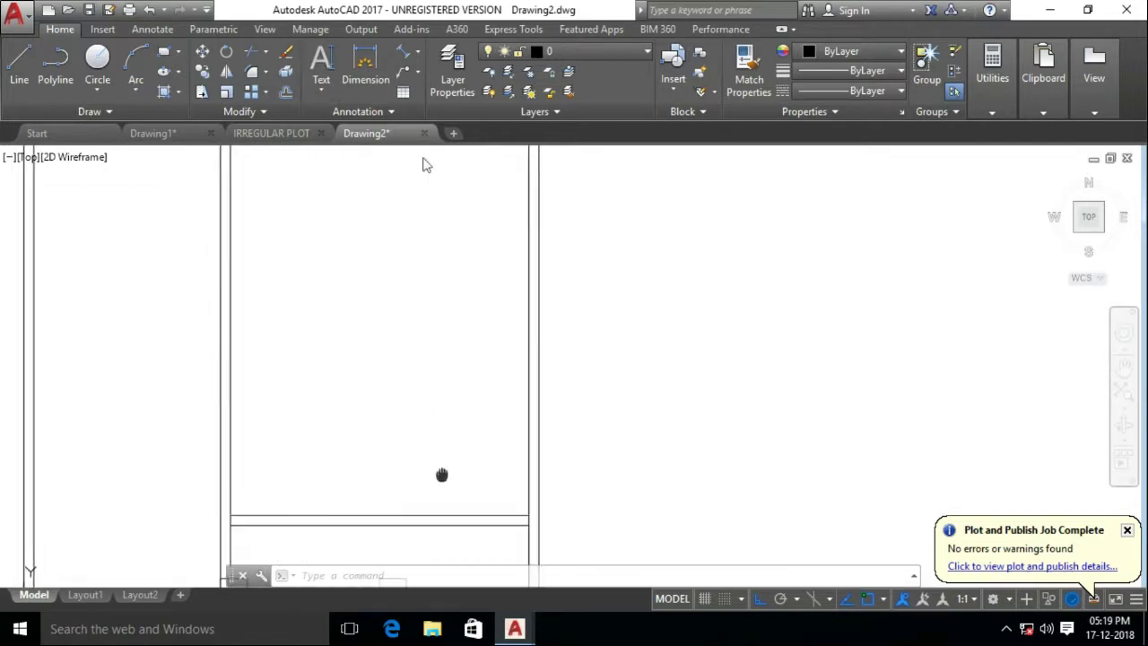
{"action": "scroll", "coordinate": [445, 480], "scroll_direction": "down", "scroll_amount": 3}
{"action": "scroll", "coordinate": [444, 479], "scroll_direction": "down", "scroll_amount": 2}
{"action": "scroll", "coordinate": [187, 332], "scroll_direction": "up", "scroll_amount": 2}
{"action": "mouse_move", "coordinate": [188, 333]}
{"action": "middle_mouse_down"}
{"action": "mouse_move", "coordinate": [187, 349]}
{"action": "mouse_move", "coordinate": [216, 359]}
{"action": "middle_mouse_up"}
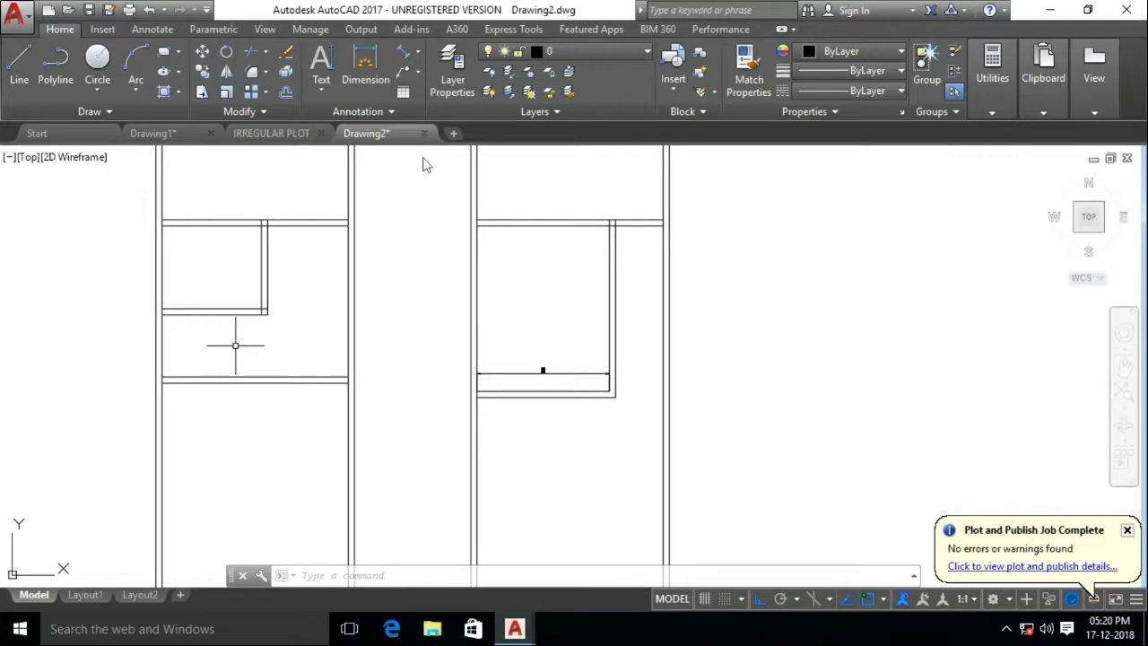
{"action": "scroll", "coordinate": [266, 347], "scroll_direction": "down", "scroll_amount": 2}
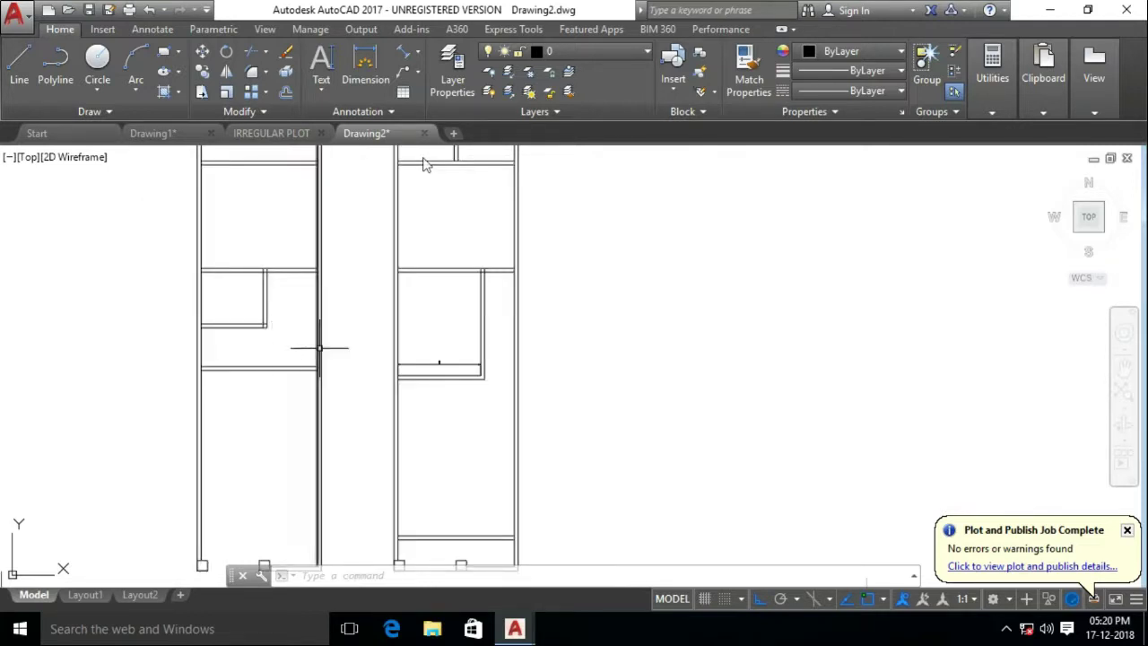
{"action": "middle_click_drag", "start_coordinate": [318, 348], "coordinate": [254, 356]}
{"action": "mouse_move", "coordinate": [397, 329]}
{"action": "middle_mouse_down"}
{"action": "mouse_move", "coordinate": [429, 435]}
{"action": "mouse_move", "coordinate": [443, 427]}
{"action": "middle_mouse_up"}
{"action": "scroll", "coordinate": [421, 504], "scroll_direction": "up", "scroll_amount": 5}
{"action": "scroll", "coordinate": [427, 480], "scroll_direction": "down", "scroll_amount": 2}
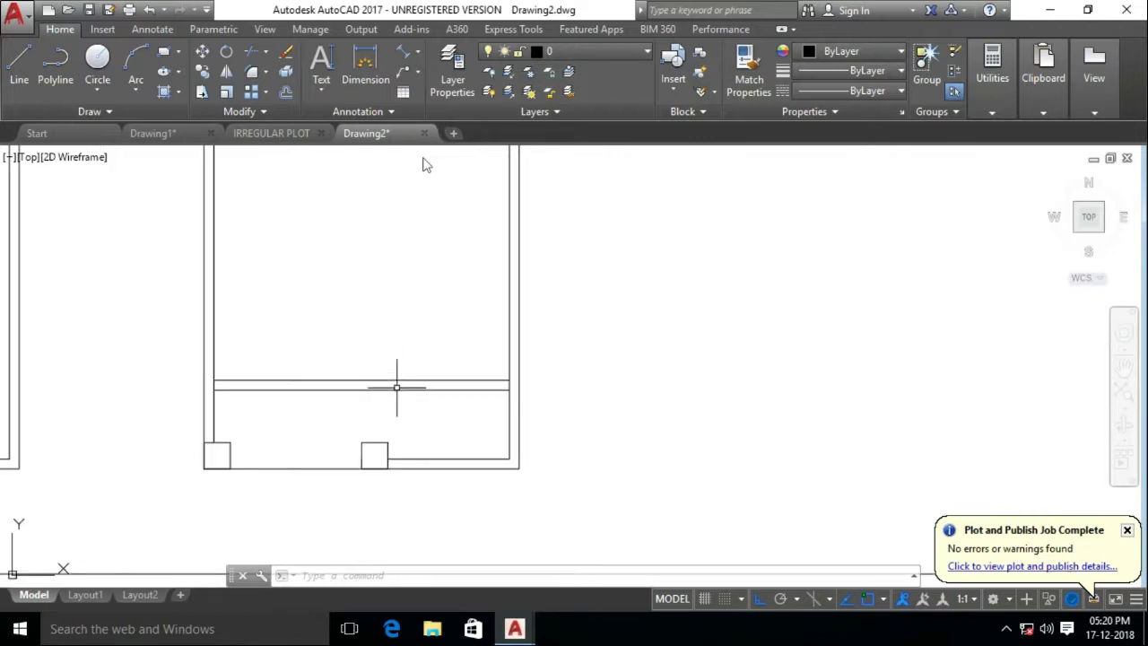
{"action": "middle_click_drag", "start_coordinate": [397, 390], "coordinate": [389, 482]}
Offset a line 5' to form a trial double line
{"action": "type", "text": "o"}
{"action": "key", "text": "Return"}
{"action": "type", "text": "5"}
{"action": "key", "text": "Return"}
{"action": "scroll", "coordinate": [470, 489], "scroll_direction": "down", "scroll_amount": 3}
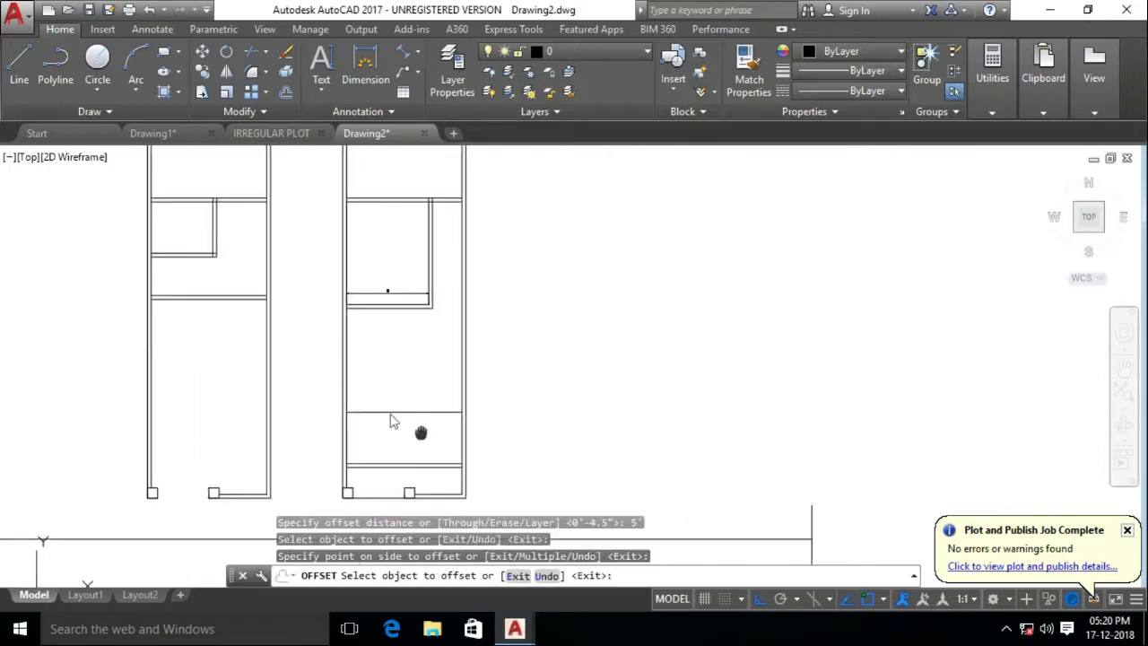
{"action": "key", "text": "Return"}
{"action": "key", "text": "Return"}
{"action": "key", "text": "Return"}
{"action": "left_click", "coordinate": [391, 414]}
{"action": "left_click", "coordinate": [391, 421]}
{"action": "key", "text": "Escape"}
{"action": "key", "text": "Escape"}
{"action": "scroll", "coordinate": [412, 399], "scroll_direction": "up", "scroll_amount": 2}
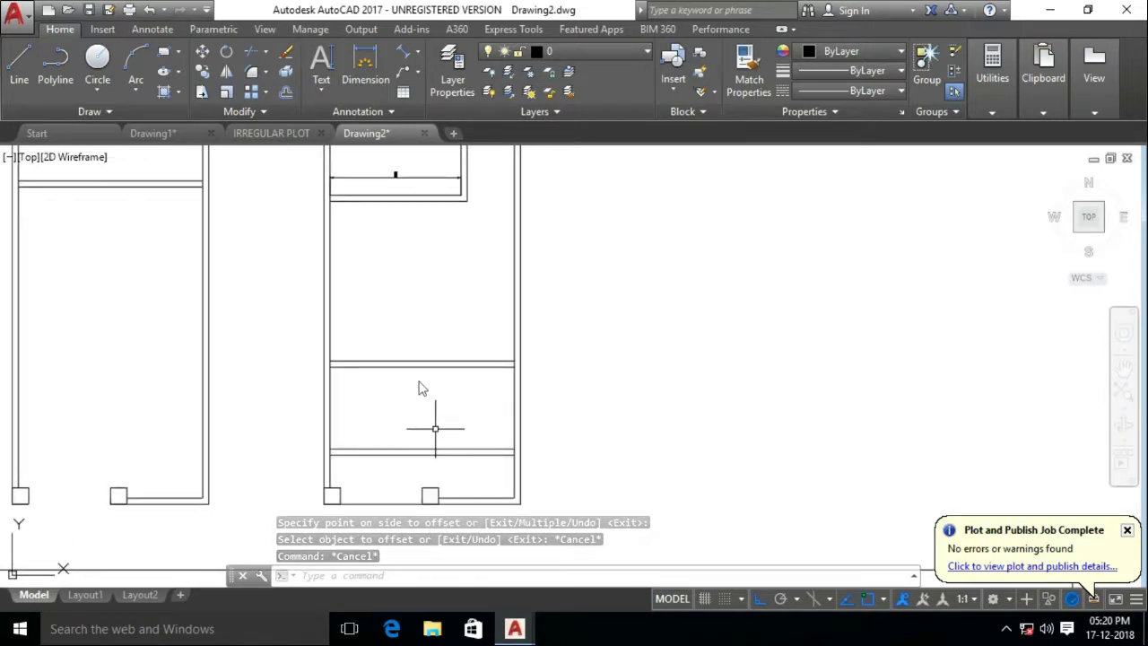
{"action": "scroll", "coordinate": [436, 428], "scroll_direction": "up", "scroll_amount": 1}
{"action": "scroll", "coordinate": [435, 467], "scroll_direction": "down", "scroll_amount": 3}
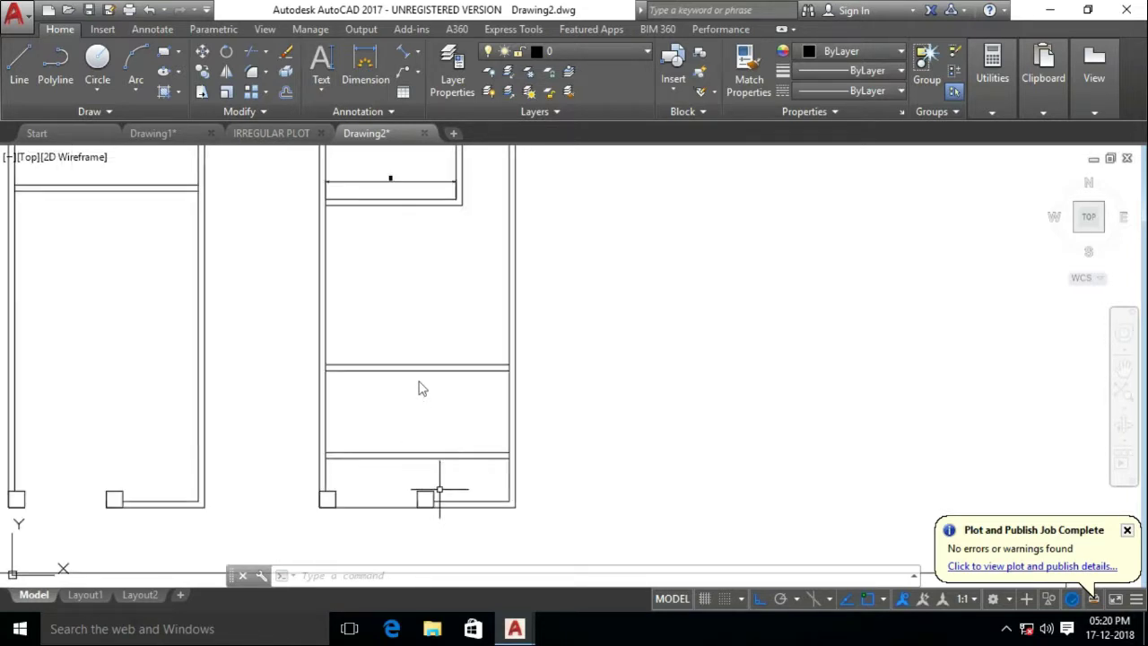
{"action": "scroll", "coordinate": [377, 394], "scroll_direction": "up", "scroll_amount": 3}
{"action": "middle_click_drag", "start_coordinate": [437, 469], "coordinate": [427, 451]}
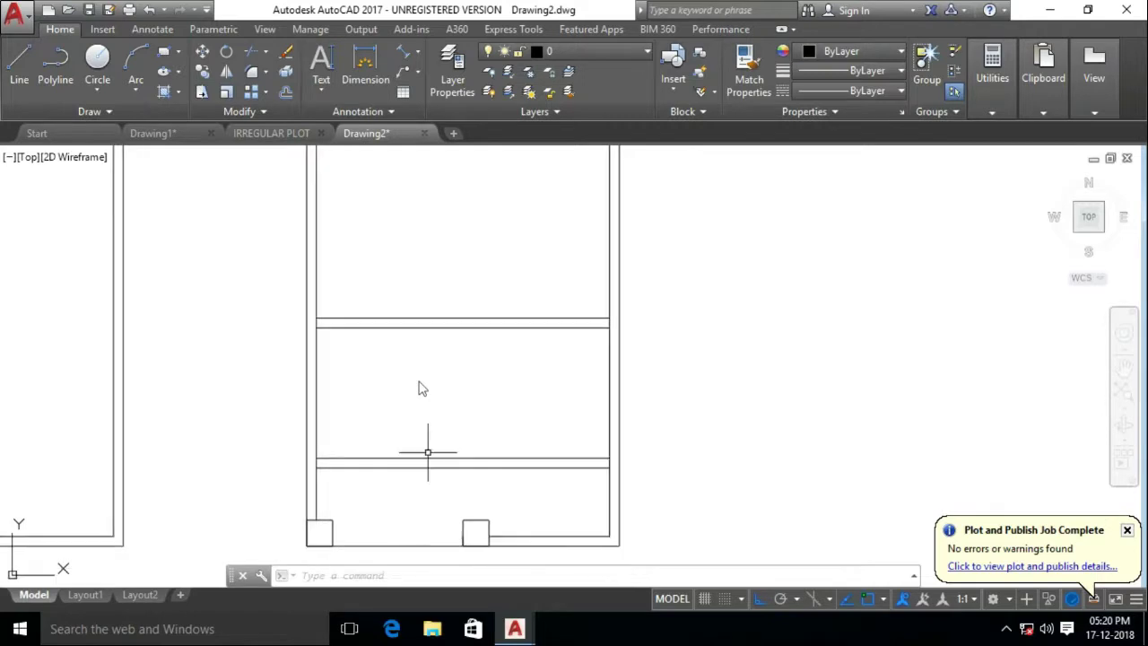
Offset the left inner wall line 4' to the right, after abandoning a 3' attempt
{"action": "type", "text": "o"}
{"action": "key", "text": "Return"}
{"action": "type", "text": "3'"}
{"action": "key", "text": "Return"}
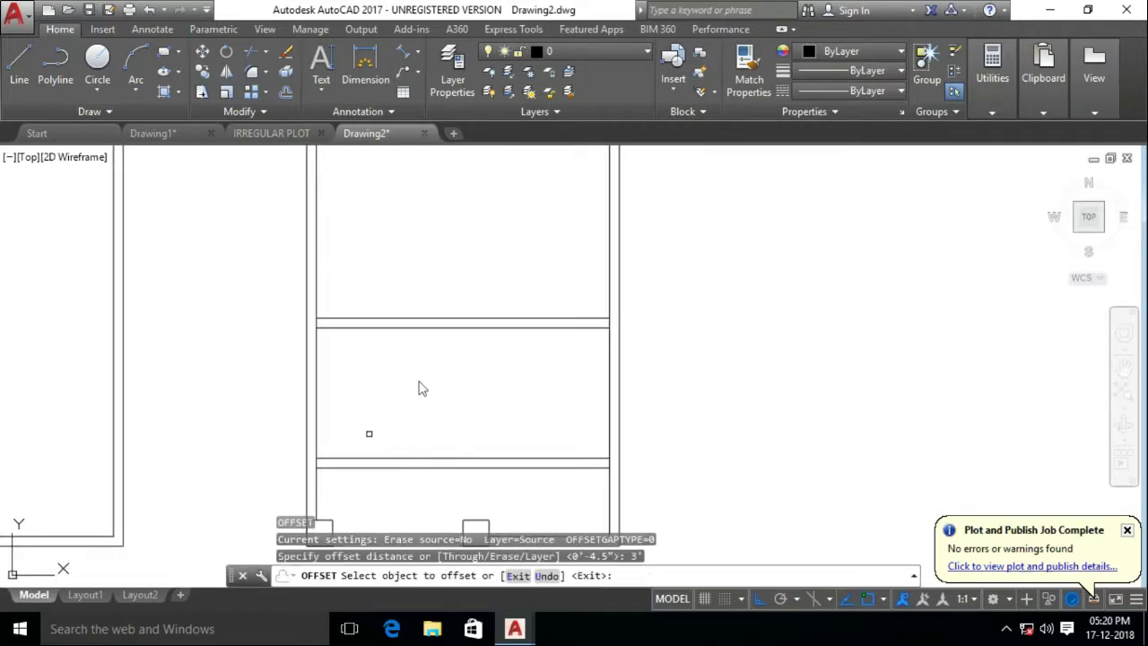
{"action": "left_click", "coordinate": [316, 409]}
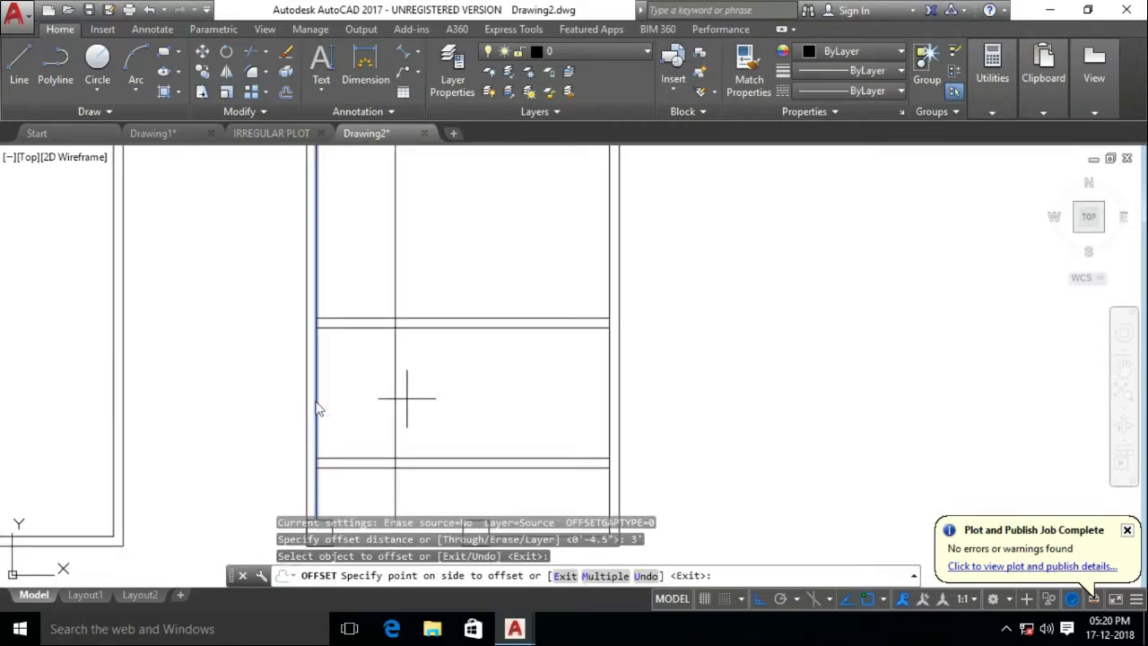
{"action": "key", "text": "Escape"}
{"action": "key", "text": "Return"}
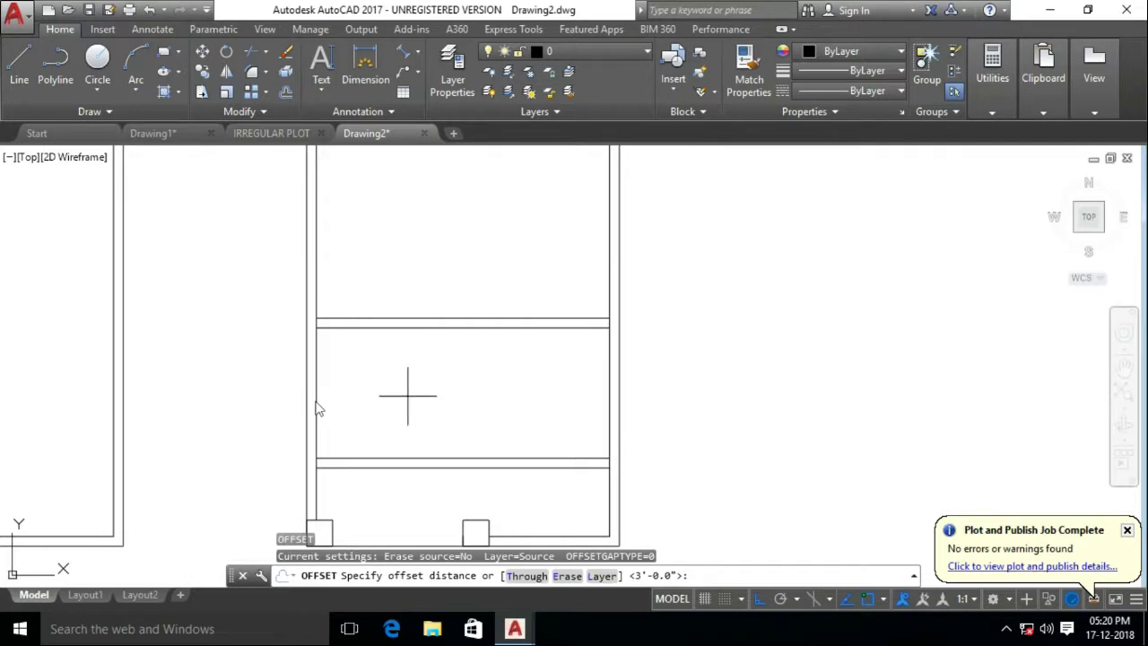
{"action": "type", "text": "4'"}
{"action": "key", "text": "Return"}
{"action": "left_click", "coordinate": [315, 409]}
{"action": "left_click", "coordinate": [389, 403]}
Offset that new line 4.5" to the right to form a thin wall
{"action": "key", "text": "Return"}
{"action": "key", "text": "Return"}
{"action": "type", "text": "4.5"}
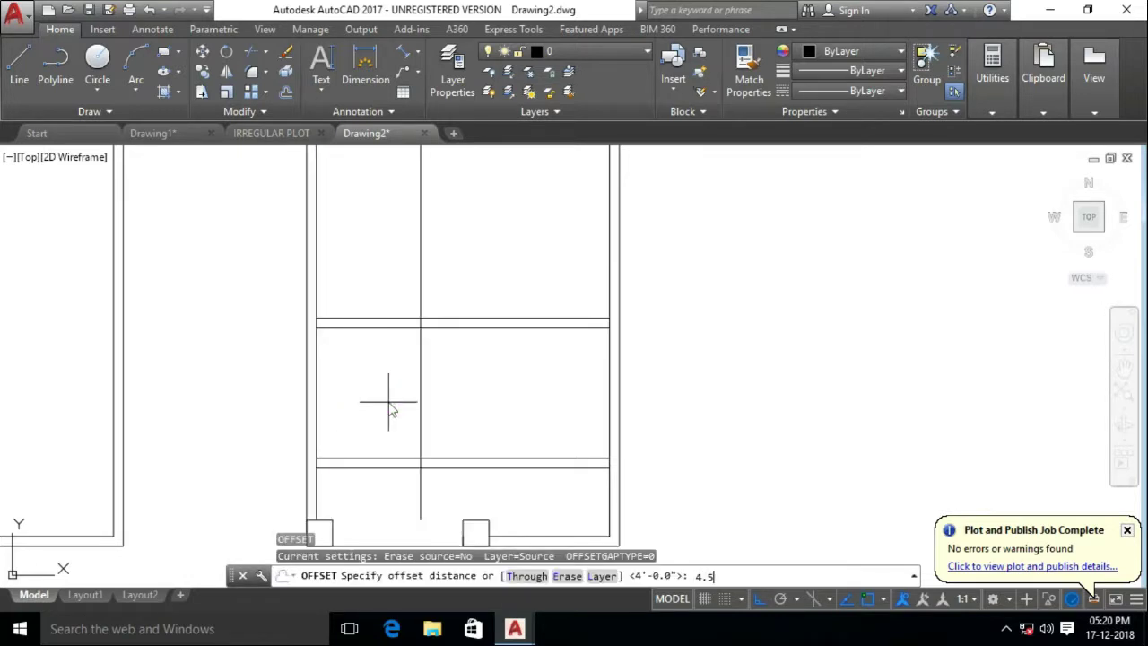
{"action": "key", "text": "Return"}
{"action": "left_click", "coordinate": [421, 402]}
{"action": "left_click", "coordinate": [441, 399]}
Place a trial 6'-10.5" aligned dimension, then cancel a second dimension
{"action": "left_click", "coordinate": [403, 51]}
{"action": "left_click", "coordinate": [431, 324]}
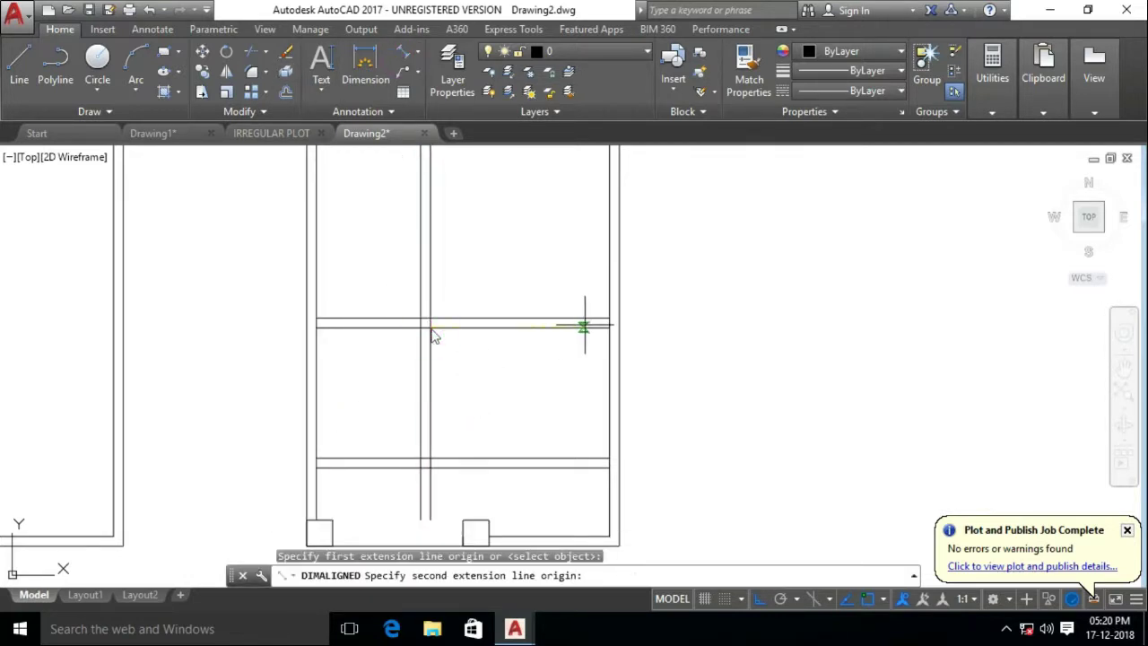
{"action": "left_click", "coordinate": [584, 326]}
{"action": "left_click", "coordinate": [589, 351]}
{"action": "scroll", "coordinate": [540, 378], "scroll_direction": "up", "scroll_amount": 2}
{"action": "key", "text": "Return"}
{"action": "left_click", "coordinate": [366, 296]}
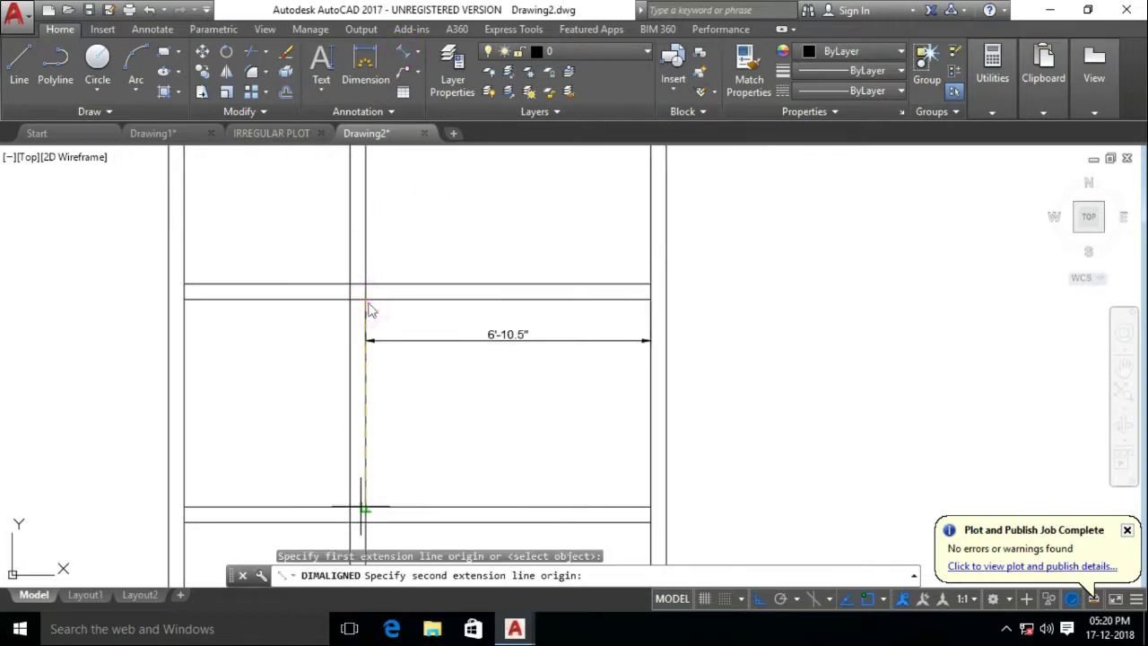
{"action": "key", "text": "Escape"}
Erase the trial lines and dimension with a selection window
{"action": "left_click", "coordinate": [441, 400]}
{"action": "left_click", "coordinate": [389, 376]}
{"action": "key", "text": "Delete"}
{"action": "scroll", "coordinate": [384, 346], "scroll_direction": "down", "scroll_amount": 3}
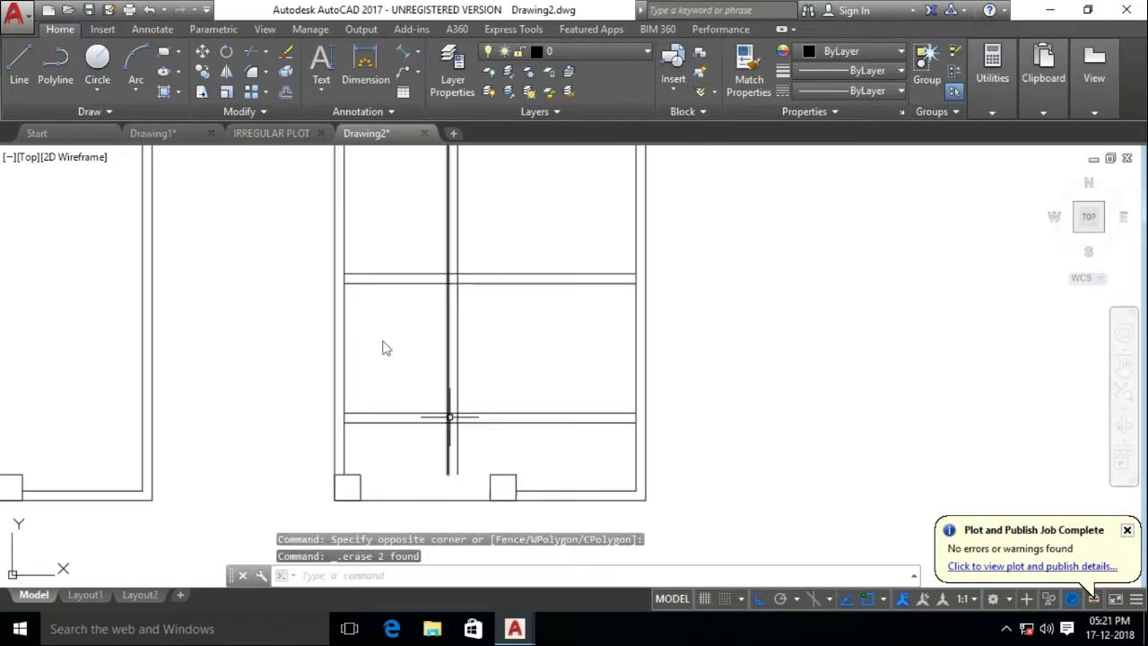
{"action": "scroll", "coordinate": [512, 466], "scroll_direction": "down", "scroll_amount": 2}
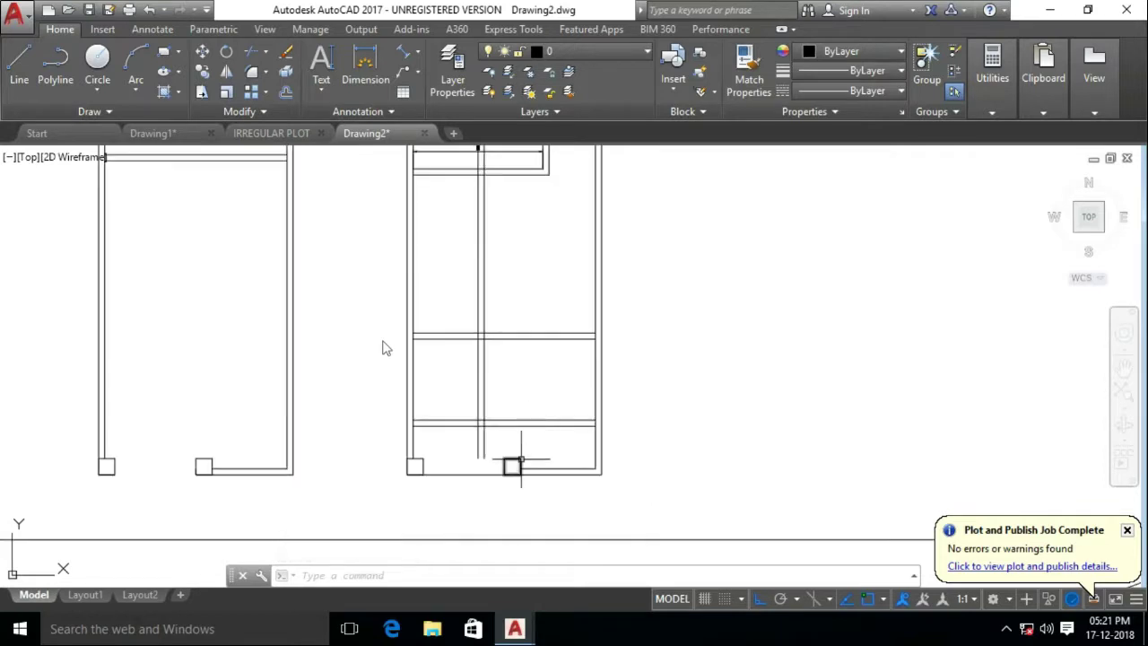
{"action": "scroll", "coordinate": [449, 384], "scroll_direction": "up", "scroll_amount": 4}
{"action": "scroll", "coordinate": [513, 350], "scroll_direction": "down", "scroll_amount": 2}
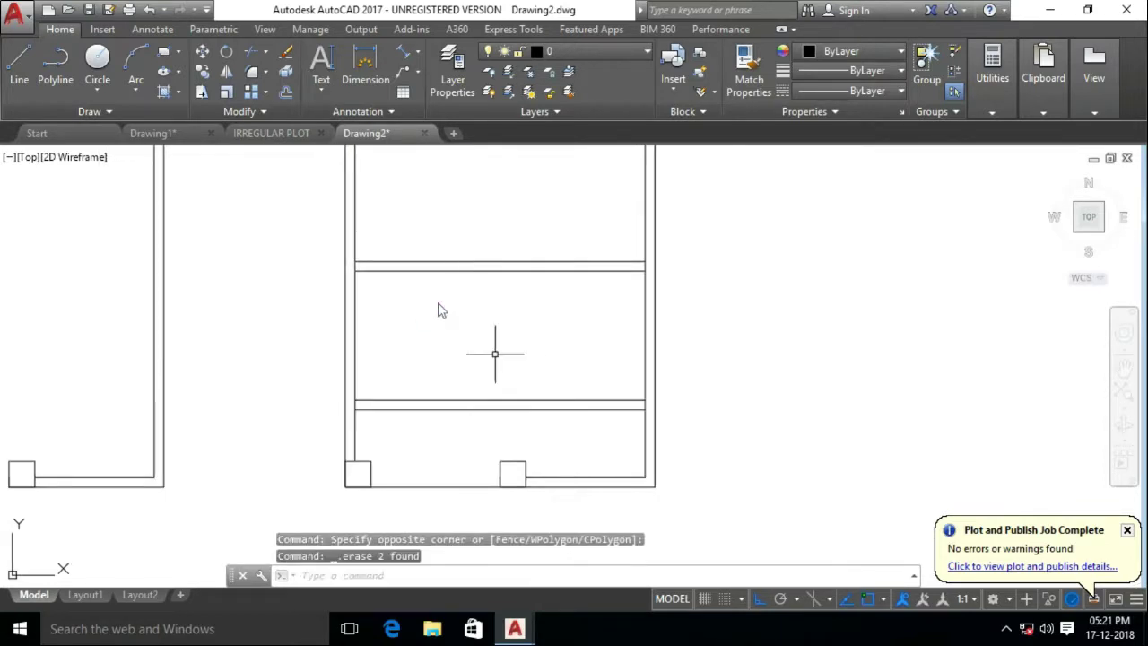
{"action": "scroll", "coordinate": [493, 351], "scroll_direction": "down", "scroll_amount": 2}
Offset the right wall line 23" inward
{"action": "type", "text": "sc"}
{"action": "key", "text": "BackSpace"}
{"action": "key", "text": "BackSpace"}
{"action": "type", "text": "o"}
{"action": "key", "text": "Return"}
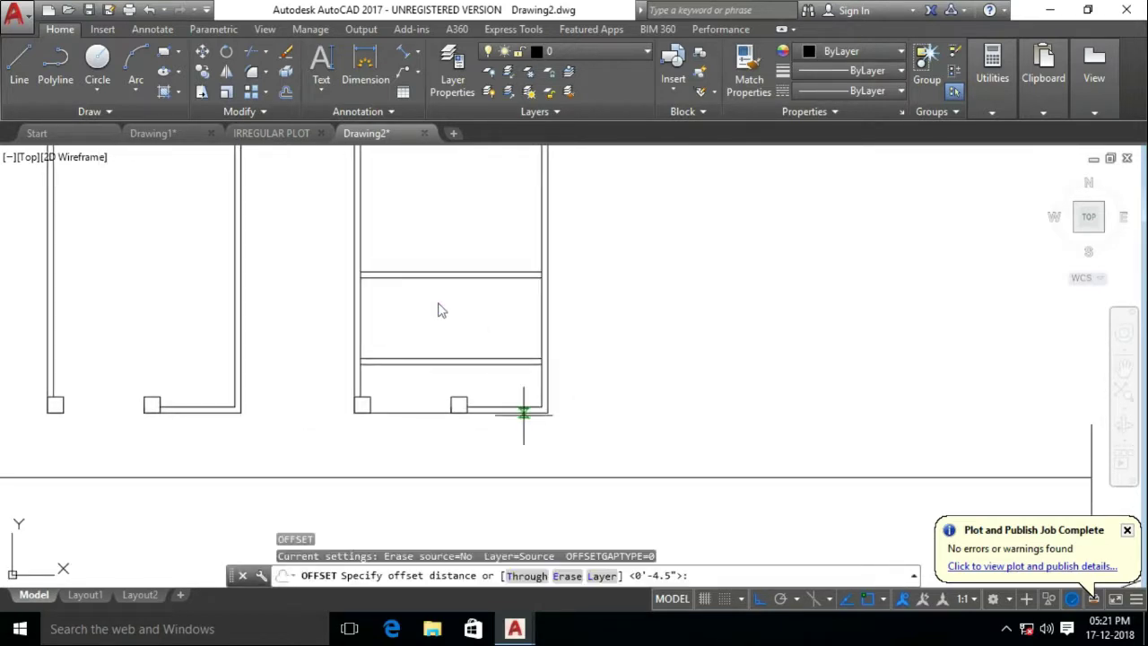
{"action": "scroll", "coordinate": [520, 403], "scroll_direction": "up", "scroll_amount": 2}
{"action": "key", "text": "Return"}
{"action": "key", "text": "Escape"}
{"action": "type", "text": "p"}
{"action": "key", "text": "Return"}
{"action": "type", "text": "23"}
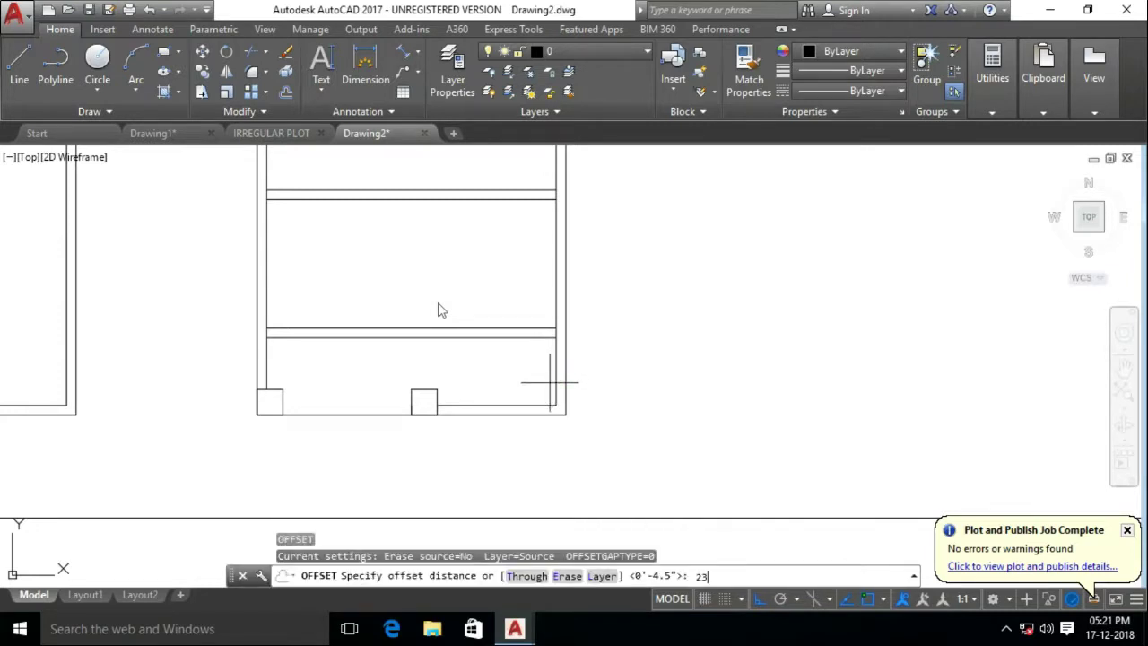
{"action": "key", "text": "Return"}
{"action": "left_click", "coordinate": [556, 383]}
Place the 23" line inside the room, then delete its upper segment
{"action": "left_click", "coordinate": [487, 379]}
{"action": "key", "text": "Escape"}
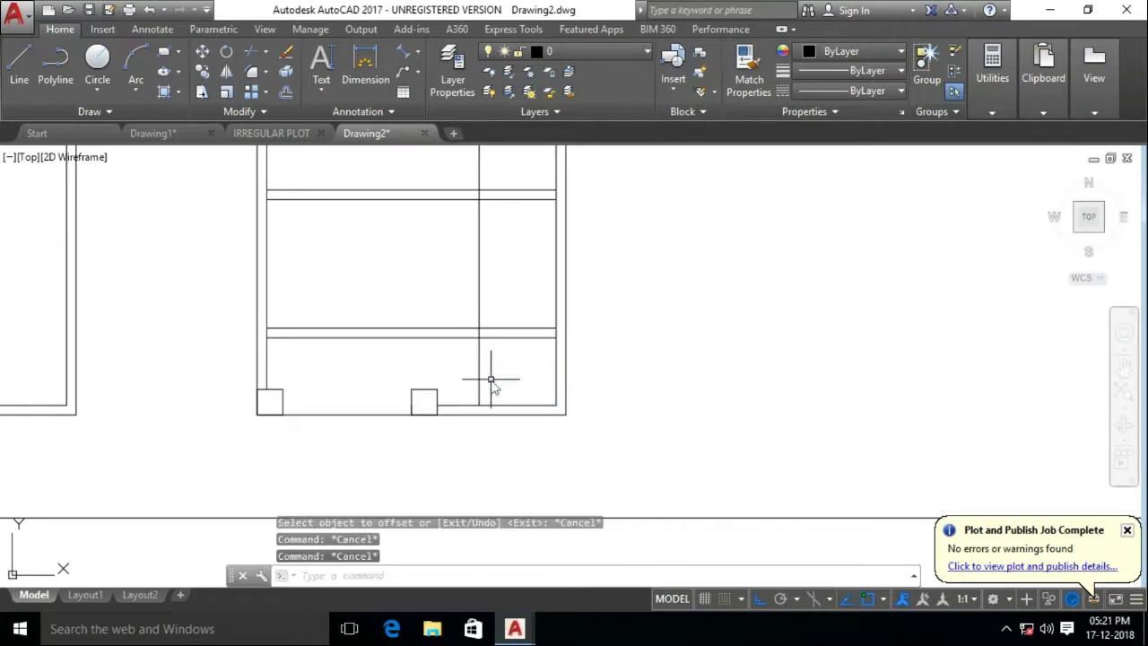
{"action": "type", "text": "tr"}
{"action": "scroll", "coordinate": [492, 386], "scroll_direction": "up", "scroll_amount": 3}
{"action": "key", "text": "Escape"}
{"action": "left_click", "coordinate": [538, 314]}
{"action": "left_click", "coordinate": [392, 260]}
{"action": "key", "text": "Delete"}
{"action": "scroll", "coordinate": [395, 258], "scroll_direction": "down", "scroll_amount": 3}
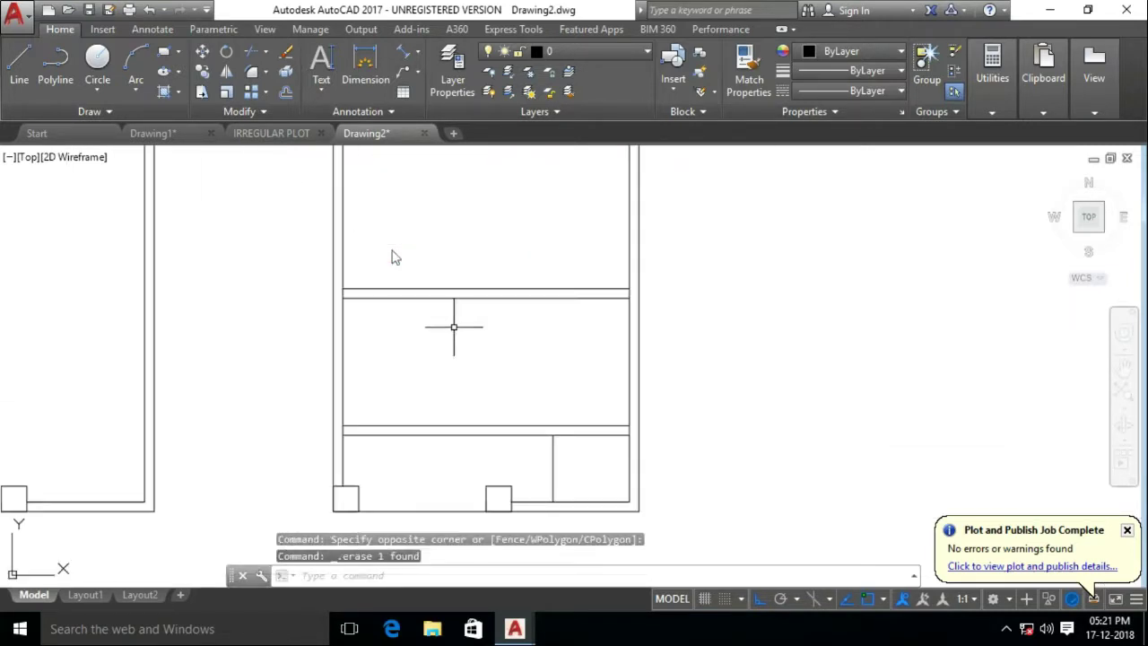
Offset the left wall line 3' inward to form a passage line
{"action": "key", "text": "l"}
{"action": "key", "text": "Return"}
{"action": "left_click", "coordinate": [360, 336]}
{"action": "key", "text": "Escape"}
{"action": "type", "text": "o"}
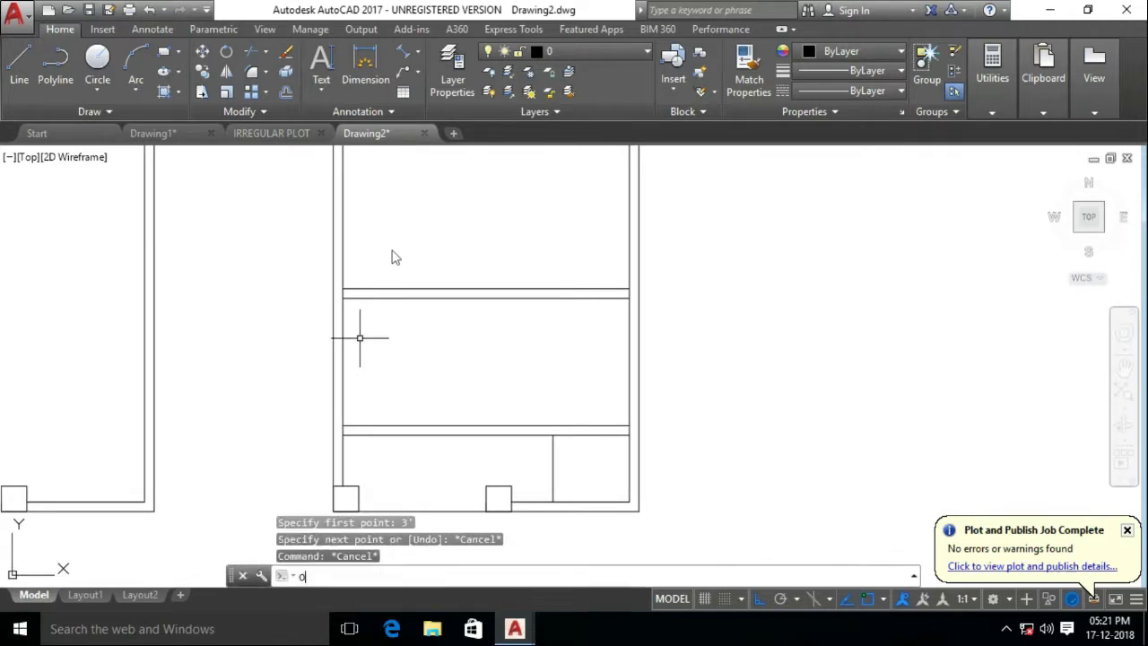
{"action": "key", "text": "Return"}
{"action": "type", "text": "3'"}
{"action": "key", "text": "Return"}
{"action": "left_click", "coordinate": [343, 269]}
{"action": "left_click", "coordinate": [436, 353]}
Trim the cross wall pieces left of the new passage line
{"action": "type", "text": "tr"}
{"action": "key", "text": "Return"}
{"action": "key", "text": "Return"}
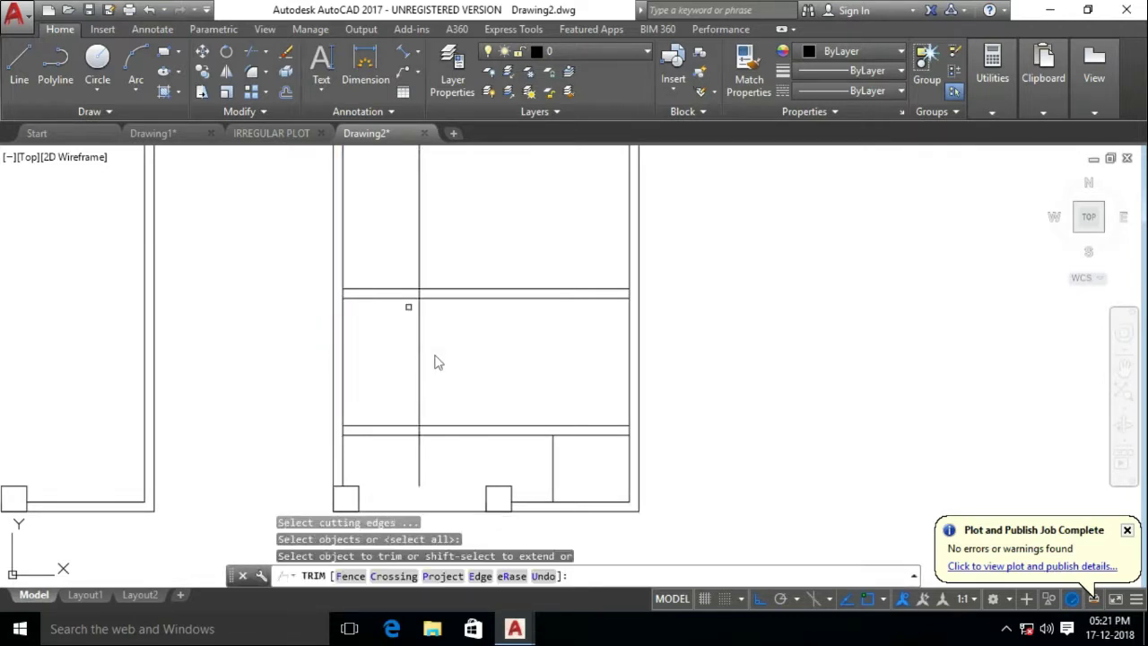
{"action": "left_click", "coordinate": [370, 455]}
{"action": "key", "text": "Escape"}
Offset the passage line 4.5" to the right and trim the wall segments between
{"action": "type", "text": "o"}
{"action": "key", "text": "Return"}
{"action": "key", "text": "Return"}
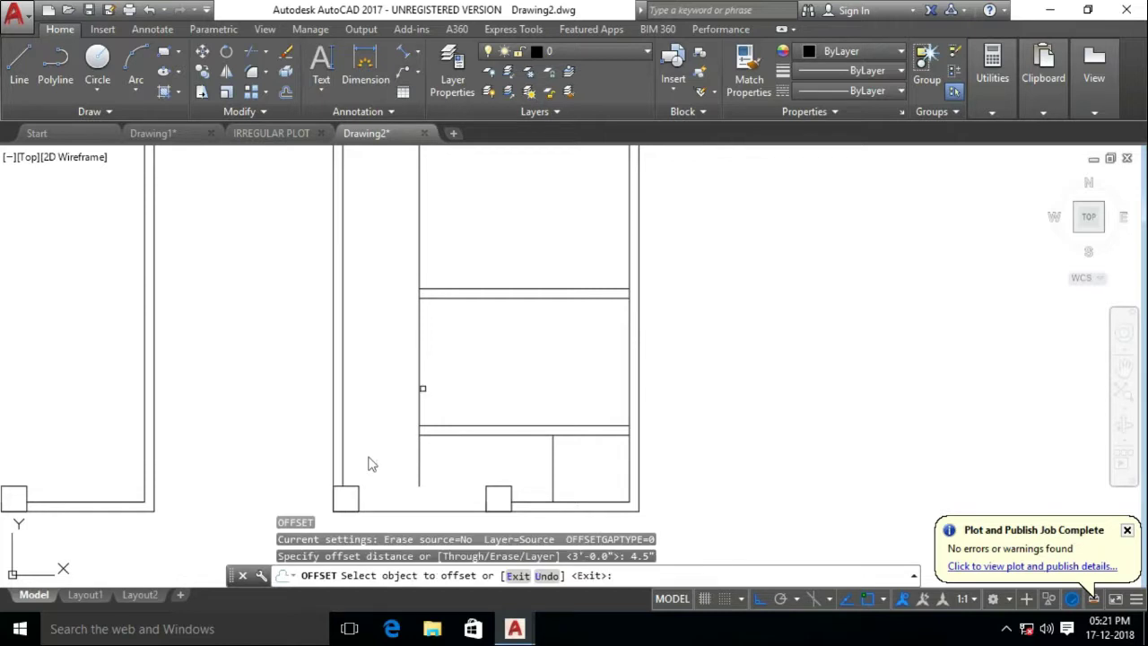
{"action": "left_click", "coordinate": [419, 395]}
{"action": "left_click", "coordinate": [474, 392]}
{"action": "type", "text": "tr"}
{"action": "key", "text": "Return"}
{"action": "key", "text": "Return"}
{"action": "left_click_drag", "start_coordinate": [448, 474], "coordinate": [402, 454]}
{"action": "key", "text": "Escape"}
{"action": "middle_click_drag", "start_coordinate": [433, 317], "coordinate": [548, 399]}
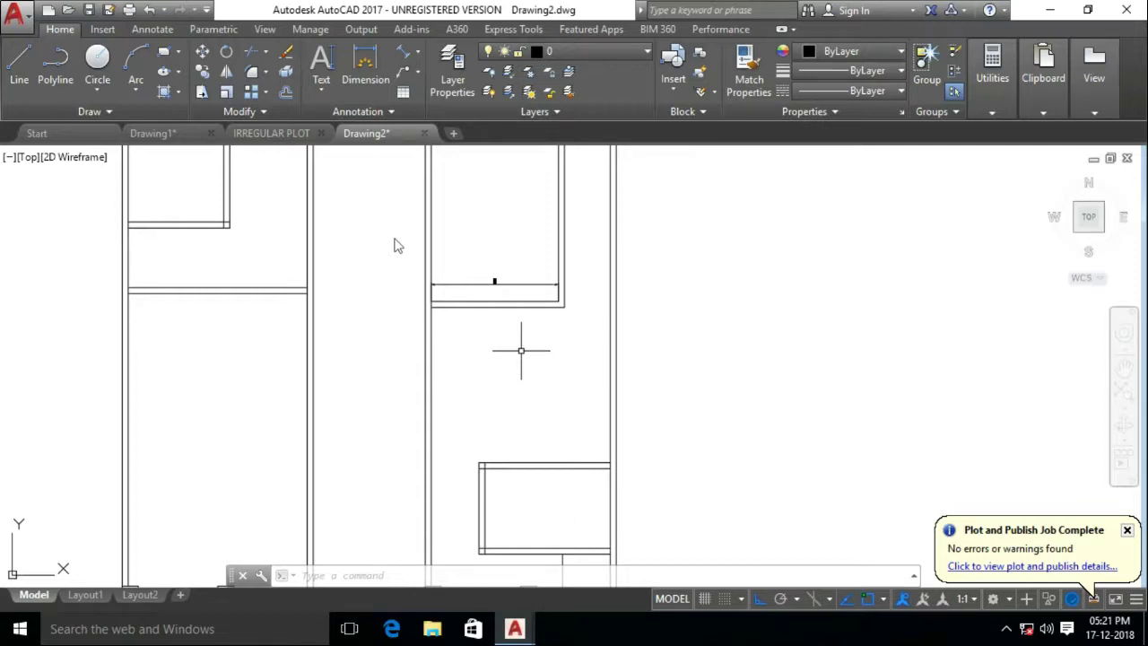
In the left plan, offset a horizontal wall 3' down and a vertical line into the room
{"action": "scroll", "coordinate": [538, 404], "scroll_direction": "down", "scroll_amount": 2}
{"action": "middle_click_drag", "start_coordinate": [536, 397], "coordinate": [597, 423]}
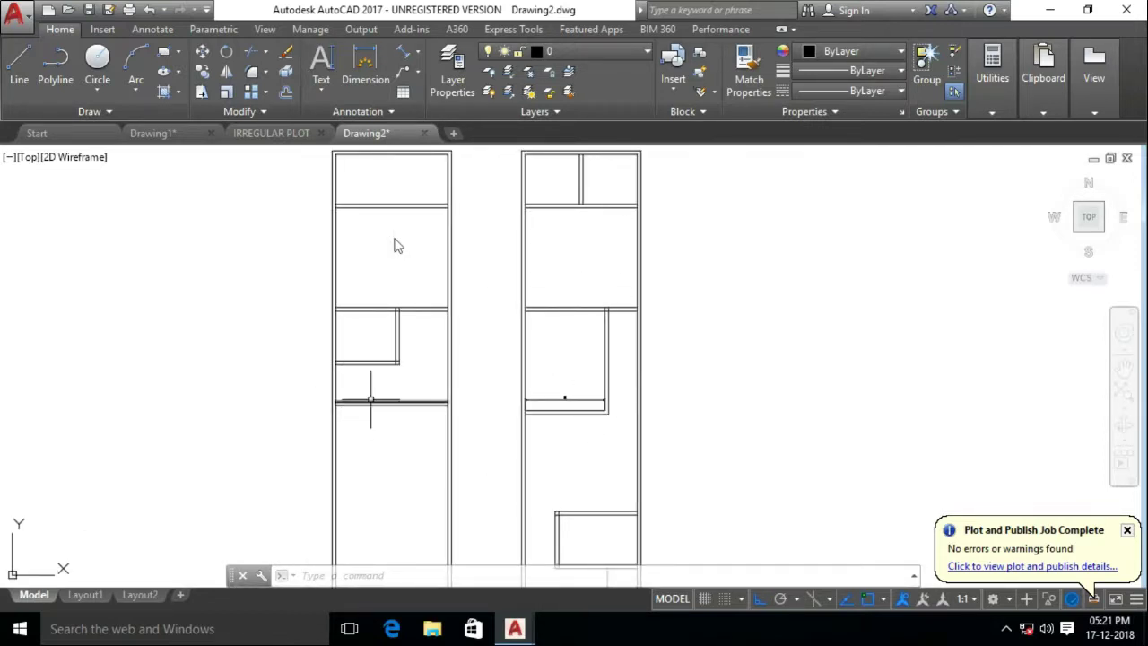
{"action": "scroll", "coordinate": [370, 401], "scroll_direction": "up", "scroll_amount": 2}
{"action": "scroll", "coordinate": [385, 439], "scroll_direction": "down", "scroll_amount": 2}
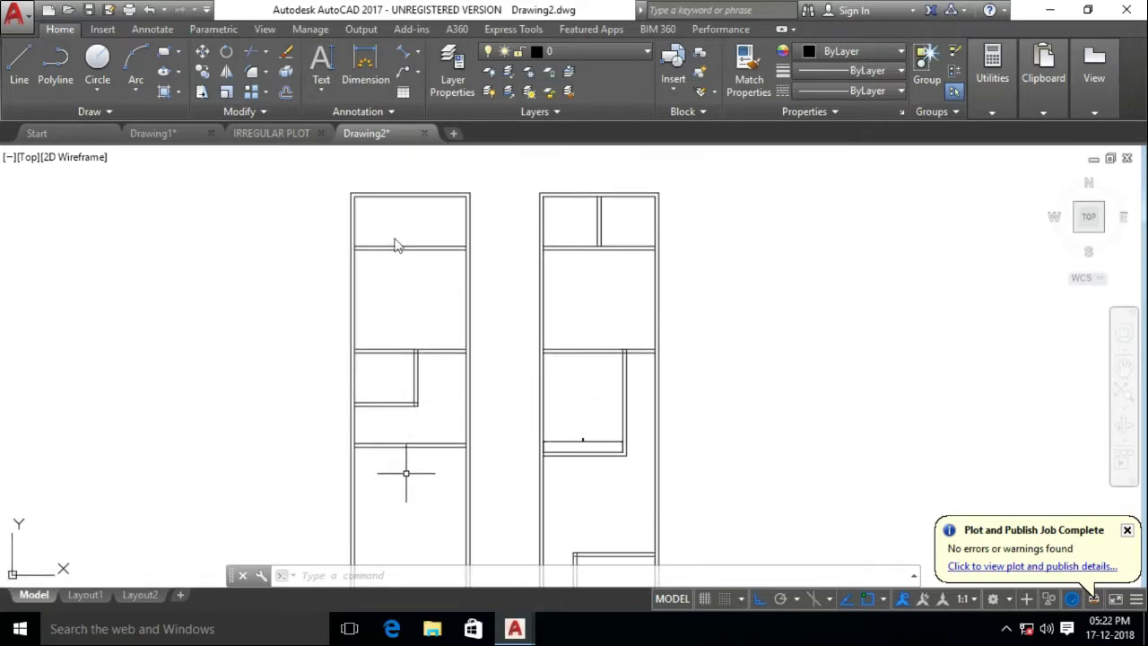
{"action": "scroll", "coordinate": [406, 473], "scroll_direction": "up", "scroll_amount": 3}
{"action": "scroll", "coordinate": [350, 260], "scroll_direction": "down", "scroll_amount": 2}
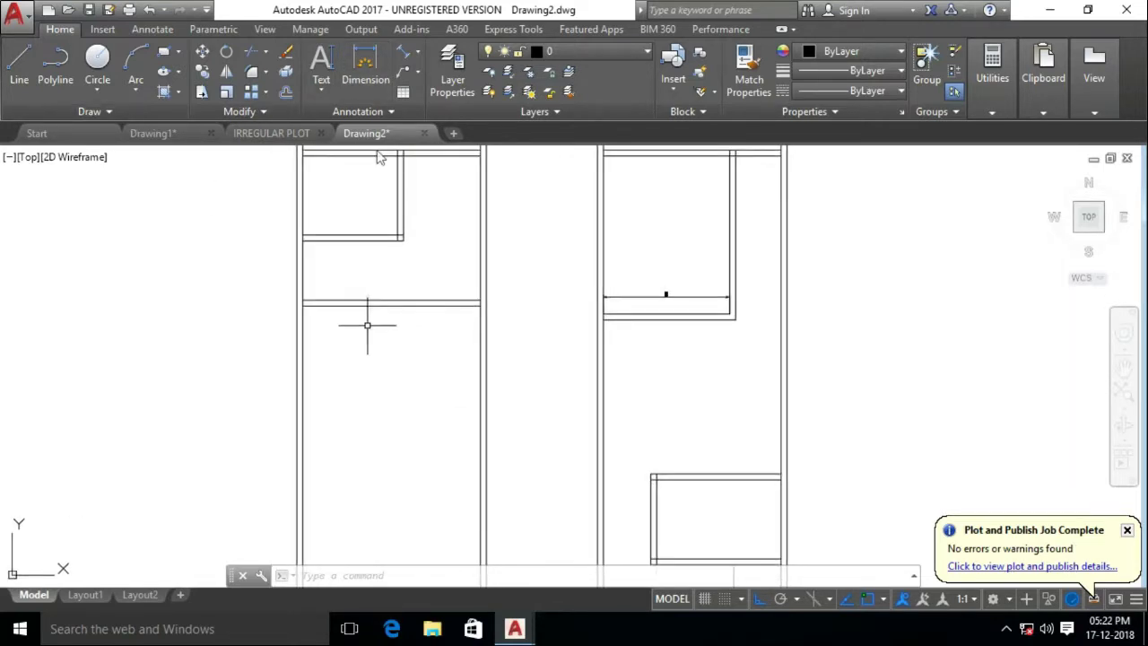
{"action": "type", "text": "o"}
{"action": "key", "text": "Return"}
{"action": "type", "text": "3'"}
{"action": "key", "text": "Return"}
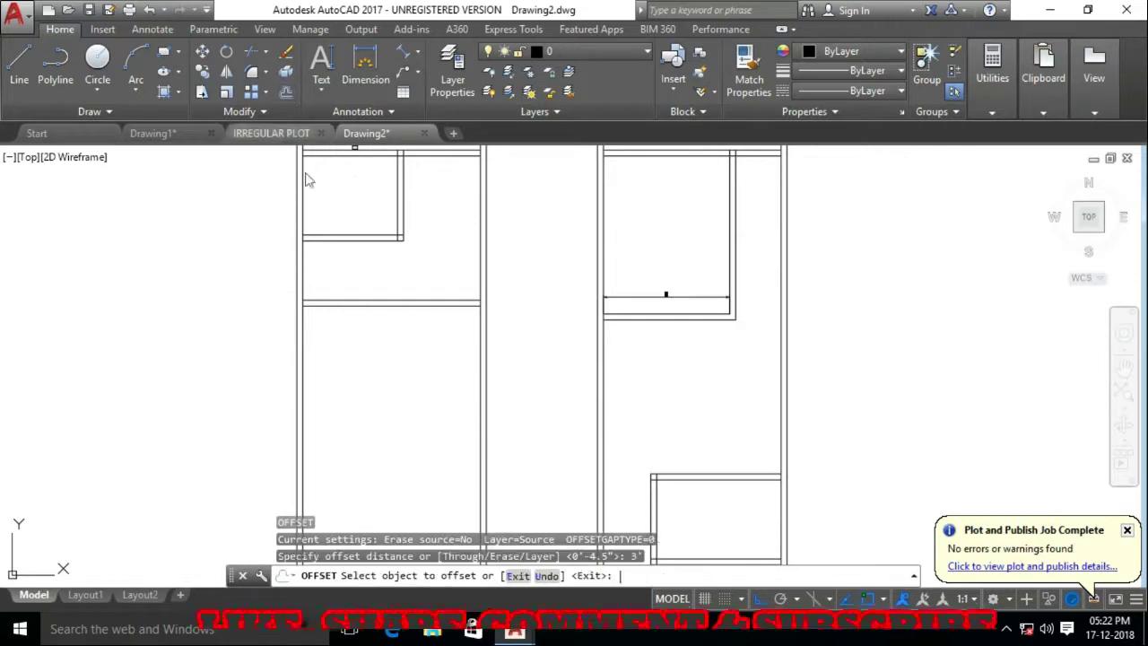
{"action": "left_click", "coordinate": [350, 304]}
{"action": "left_click", "coordinate": [348, 359]}
{"action": "left_click", "coordinate": [303, 371]}
{"action": "left_click", "coordinate": [349, 333]}
{"action": "key", "text": "Escape"}
{"action": "key", "text": "Escape"}
{"action": "key", "text": "Escape"}
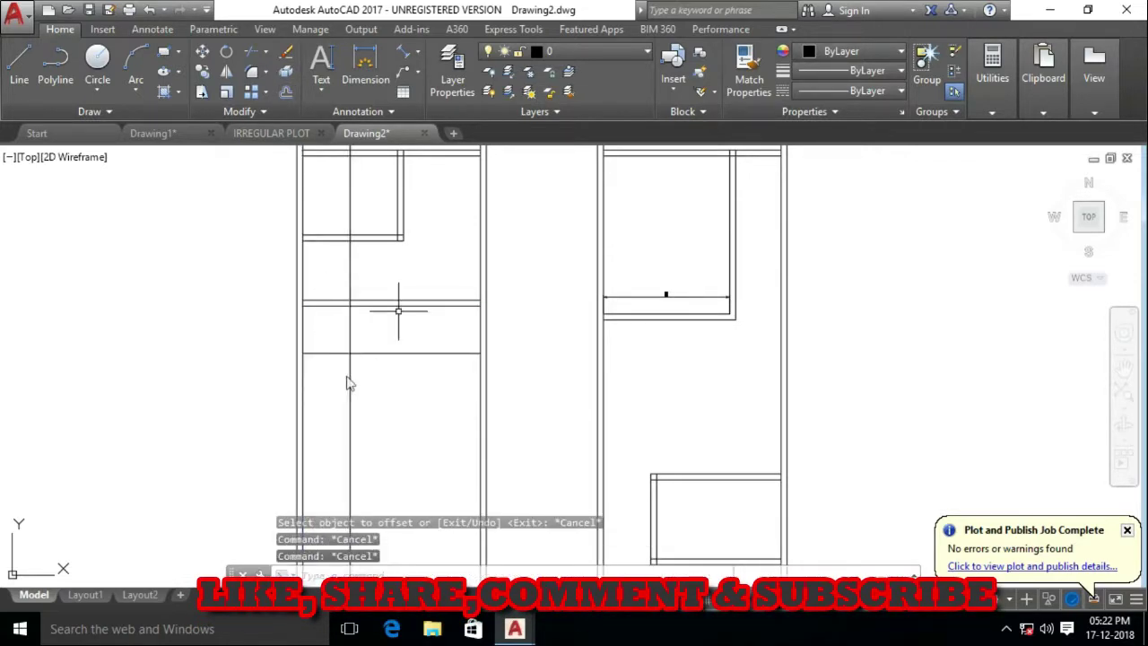
Remove the stray line segment left over from the offsets
{"action": "scroll", "coordinate": [350, 383], "scroll_direction": "down", "scroll_amount": 3}
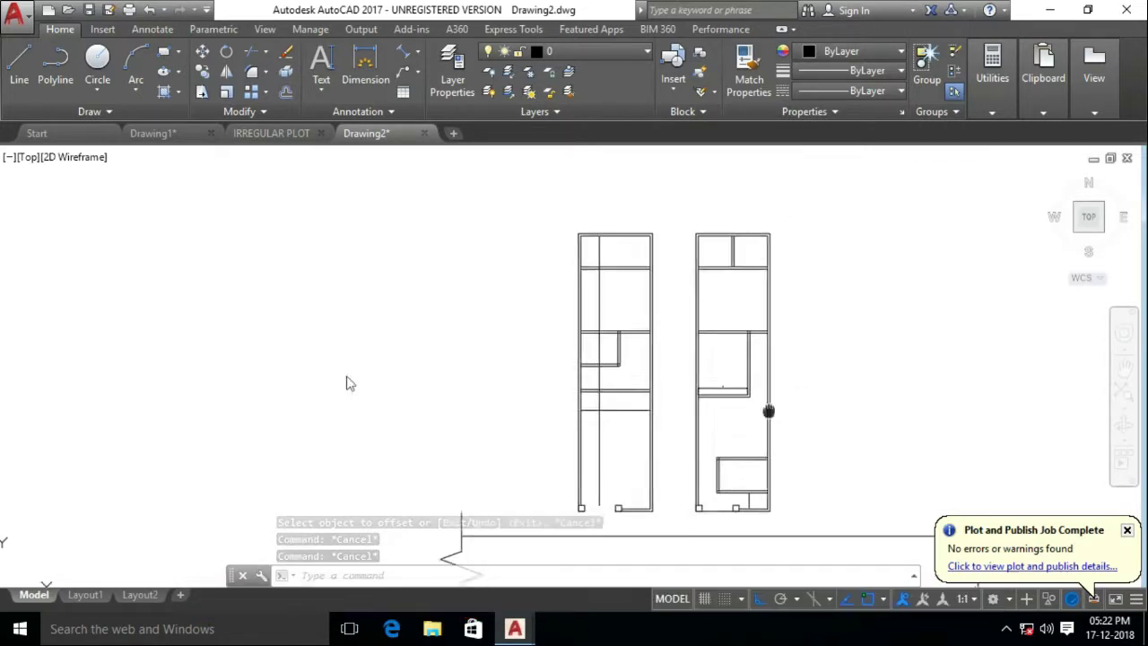
{"action": "scroll", "coordinate": [350, 384], "scroll_direction": "up", "scroll_amount": 2}
{"action": "scroll", "coordinate": [350, 383], "scroll_direction": "up", "scroll_amount": 2}
{"action": "type", "text": "r"}
{"action": "key", "text": "Return"}
{"action": "key", "text": "Return"}
{"action": "scroll", "coordinate": [555, 405], "scroll_direction": "up", "scroll_amount": 2}
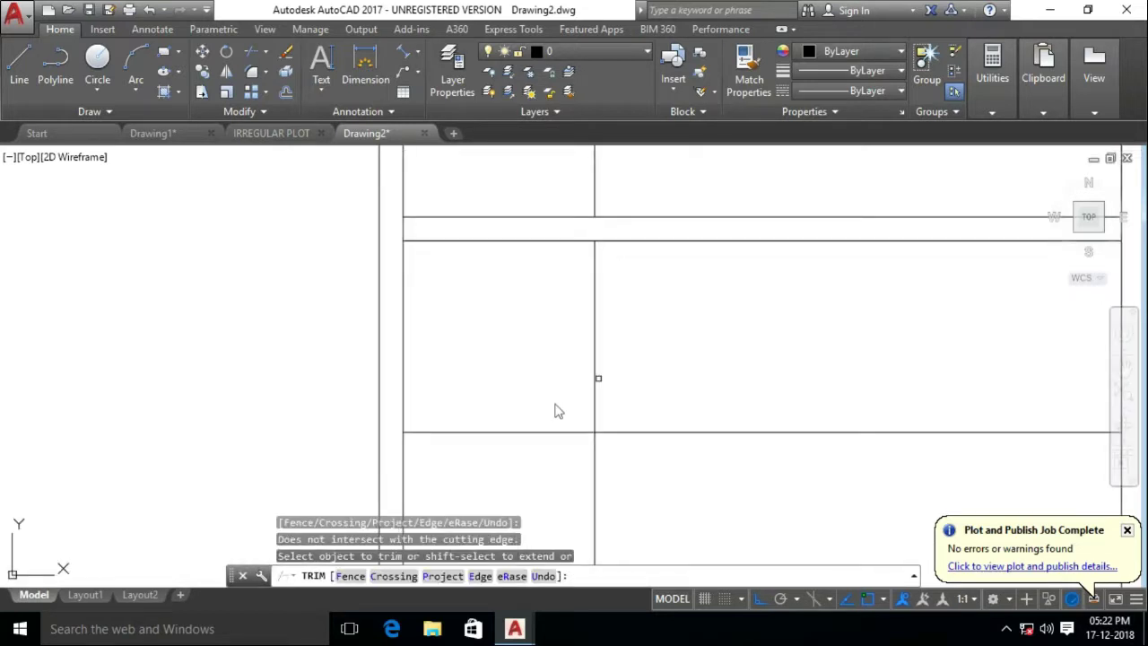
{"action": "key", "text": "Escape"}
{"action": "left_click", "coordinate": [656, 213]}
{"action": "key", "text": "Delete"}
Offset the vertical line 9" to the right to double the wall
{"action": "middle_click_drag", "start_coordinate": [583, 316], "coordinate": [560, 280]}
{"action": "type", "text": "o"}
{"action": "key", "text": "Return"}
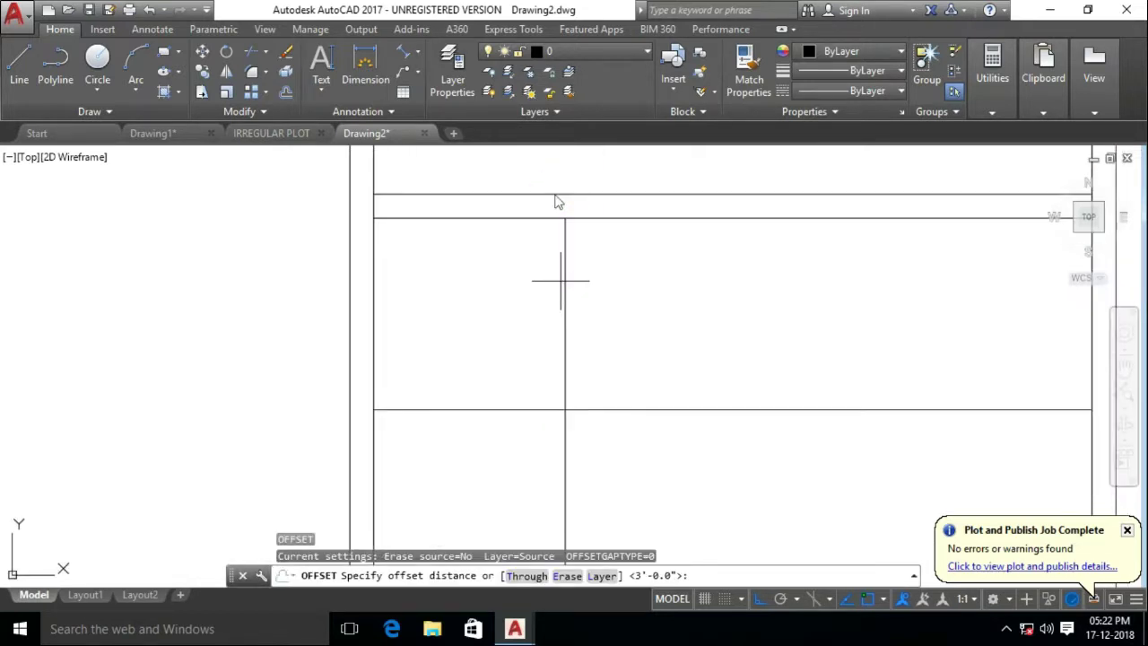
{"action": "key", "text": "Return"}
{"action": "left_click", "coordinate": [564, 280]}
{"action": "left_click", "coordinate": [610, 325]}
{"action": "middle_click_drag", "start_coordinate": [610, 325], "coordinate": [585, 280]}
{"action": "key", "text": "Escape"}
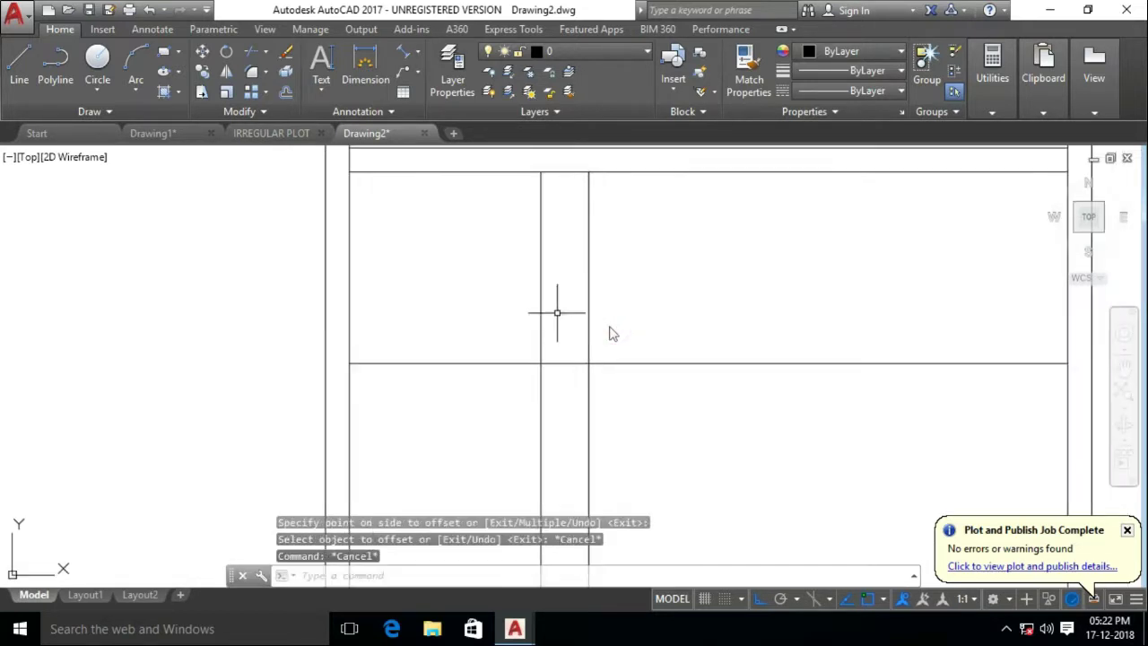
{"action": "key", "text": "Escape"}
Open QuickCalc with Ctrl+8 and compute 120 divided by 8
{"action": "key", "text": "ctrl+8"}
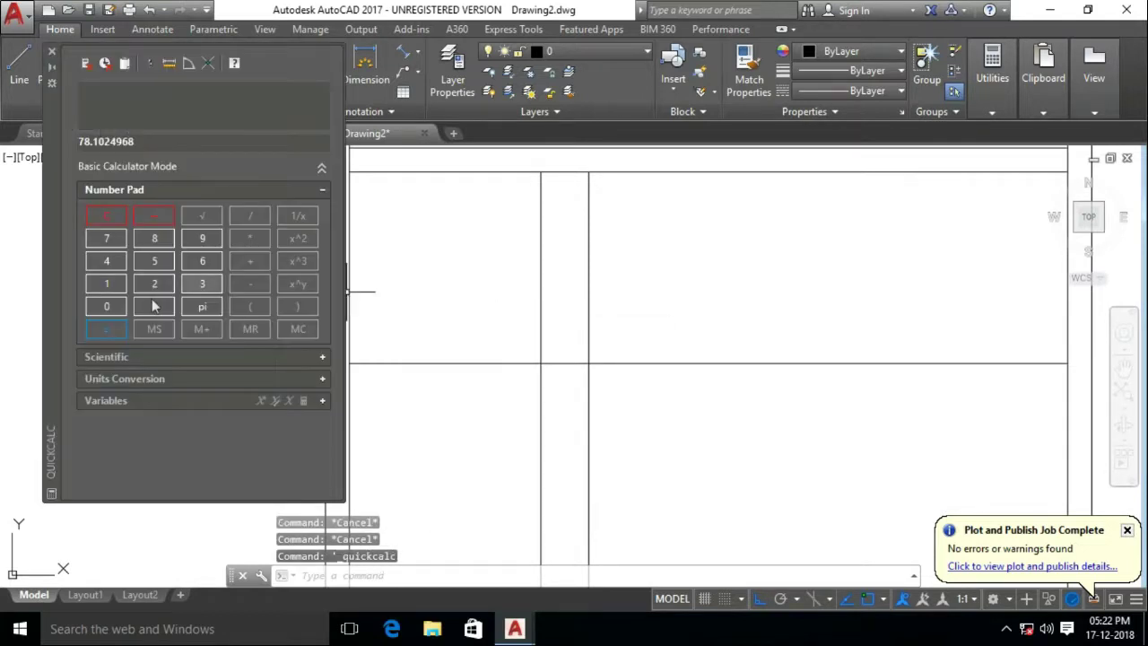
{"action": "type", "text": "1"}
{"action": "left_click_drag", "start_coordinate": [57, 153], "coordinate": [713, 195]}
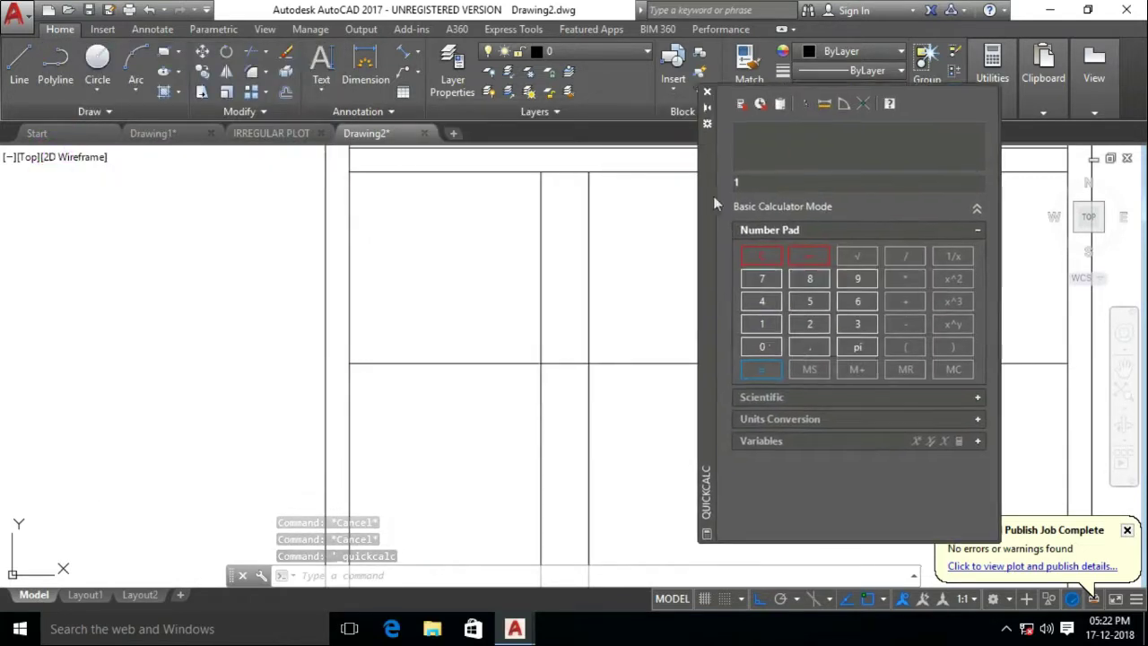
{"action": "left_click", "coordinate": [764, 346]}
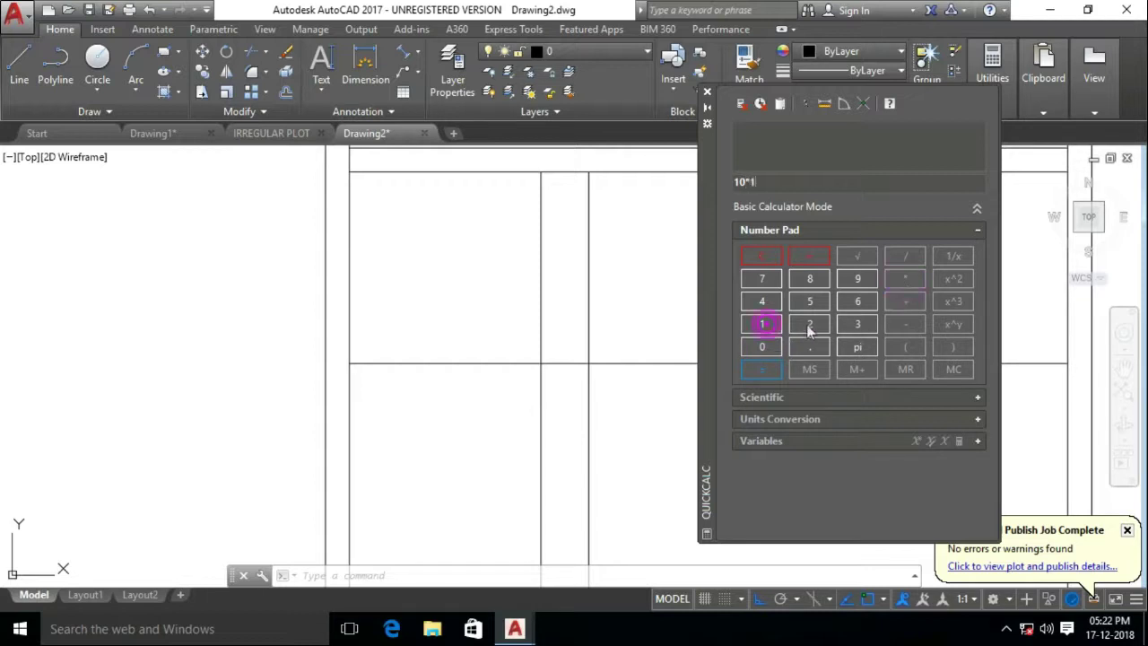
{"action": "left_click", "coordinate": [902, 260]}
{"action": "left_click", "coordinate": [809, 279]}
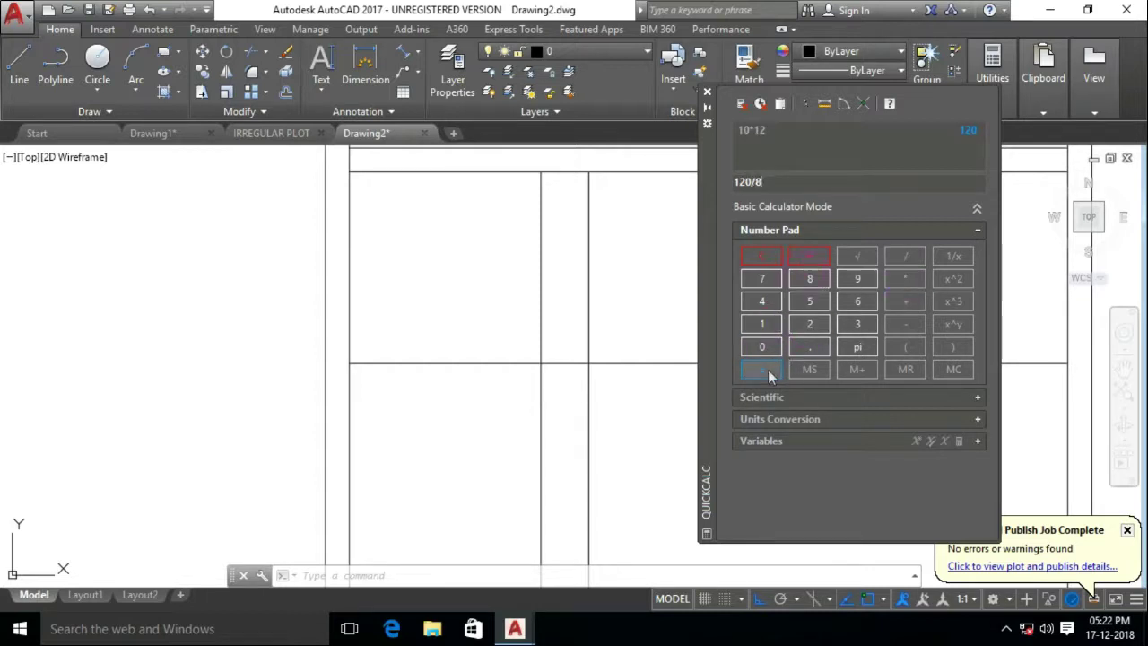
Close QuickCalc and start a new offset awaiting its distance
{"action": "left_click", "coordinate": [707, 92]}
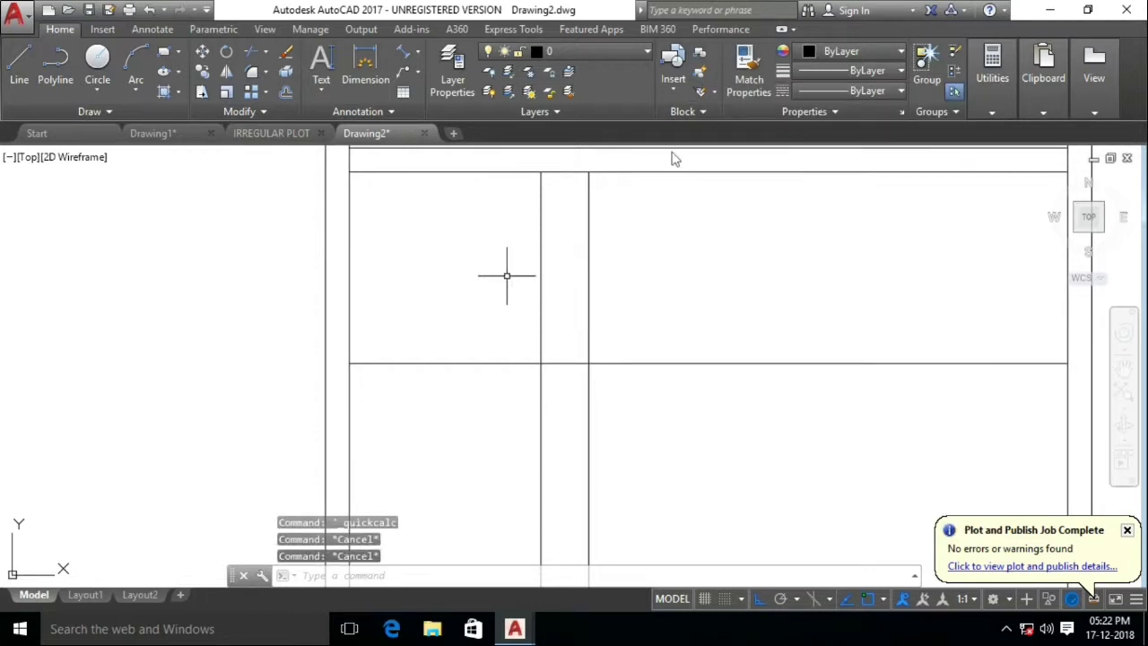
{"action": "type", "text": "o"}
{"action": "key", "text": "Return"}
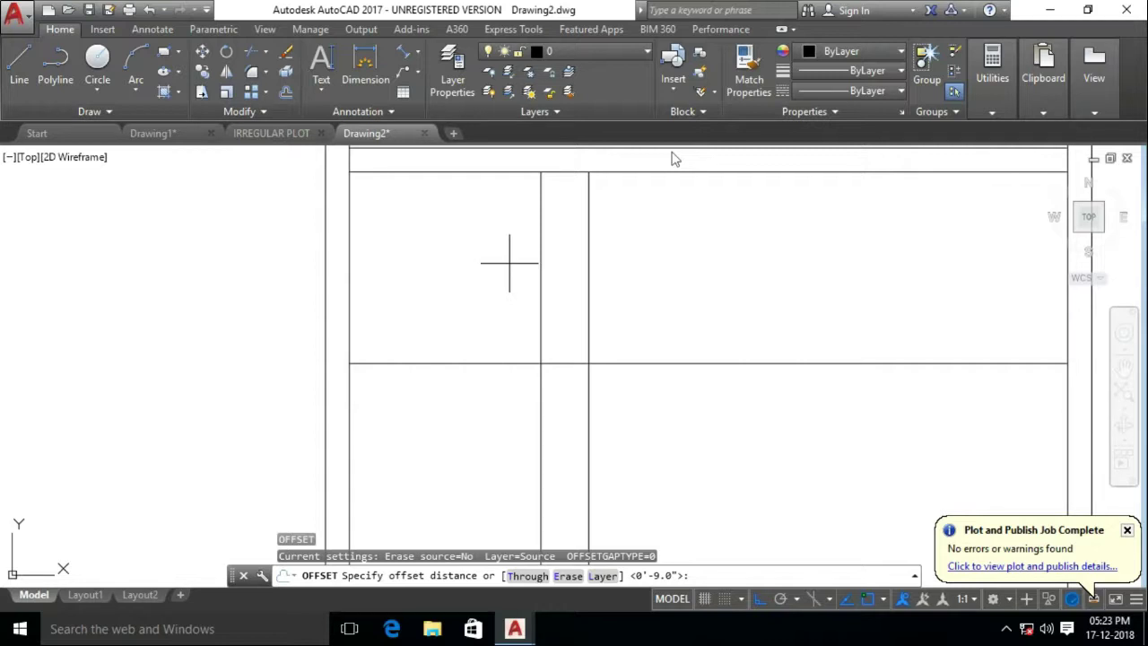
Add a 9" aligned dimension across the gap
{"action": "left_click", "coordinate": [365, 68]}
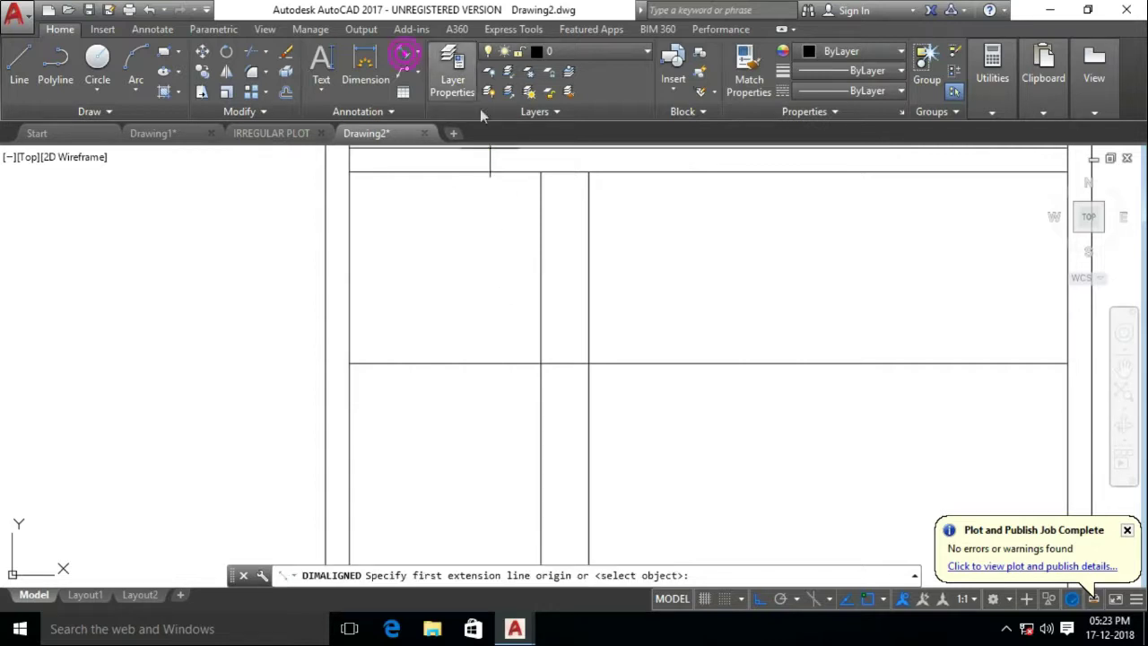
{"action": "left_click", "coordinate": [541, 171]}
{"action": "left_click", "coordinate": [588, 171]}
{"action": "left_click", "coordinate": [583, 199]}
Offset the horizontal line downward in repeated 9" steps to create stair tread lines
{"action": "key", "text": "Escape"}
{"action": "key", "text": "Escape"}
{"action": "type", "text": "9"}
{"action": "key", "text": "Return"}
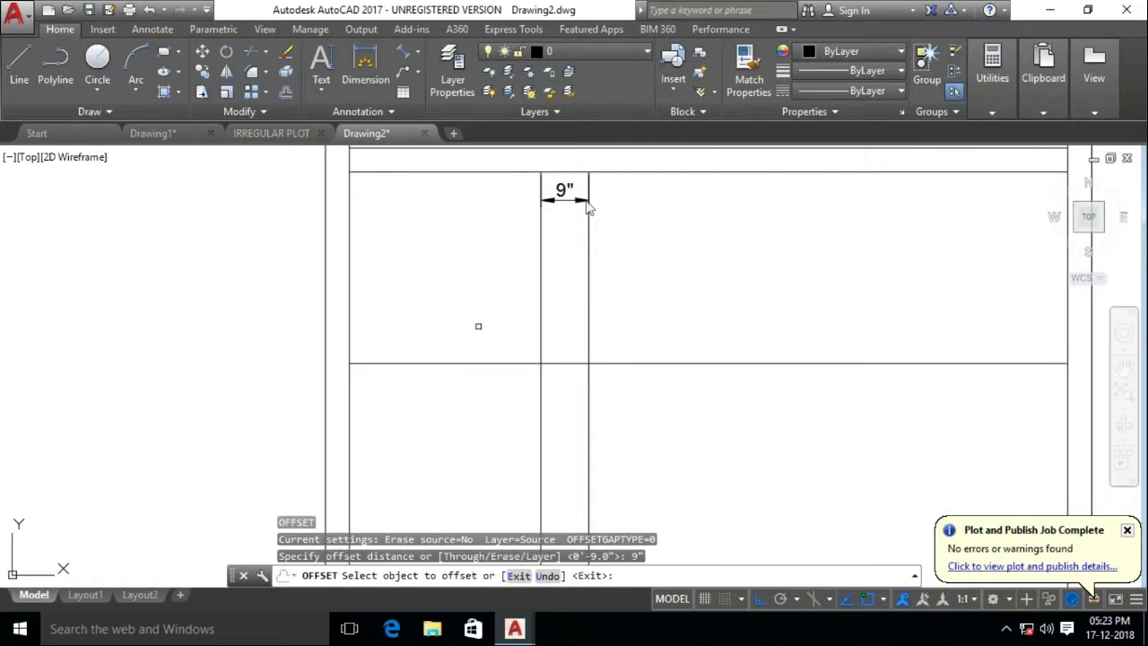
{"action": "left_click", "coordinate": [462, 363]}
{"action": "left_click", "coordinate": [463, 400]}
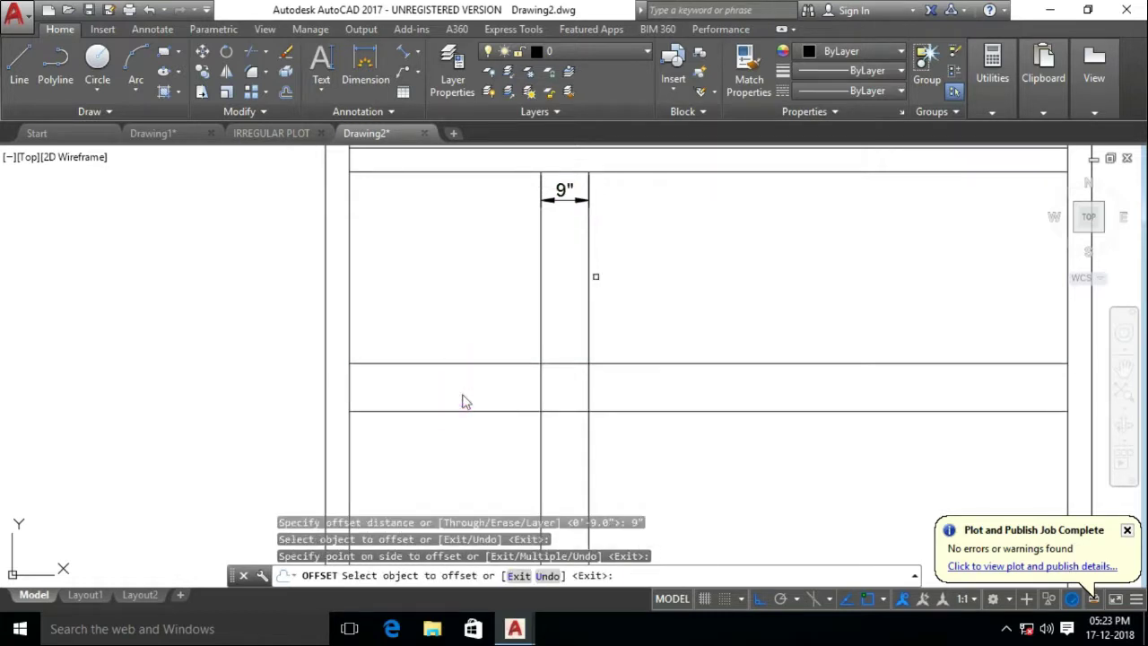
{"action": "middle_click_drag", "start_coordinate": [463, 401], "coordinate": [505, 341]}
{"action": "left_click", "coordinate": [504, 340]}
{"action": "left_click", "coordinate": [503, 392]}
{"action": "middle_click_drag", "start_coordinate": [502, 392], "coordinate": [500, 434]}
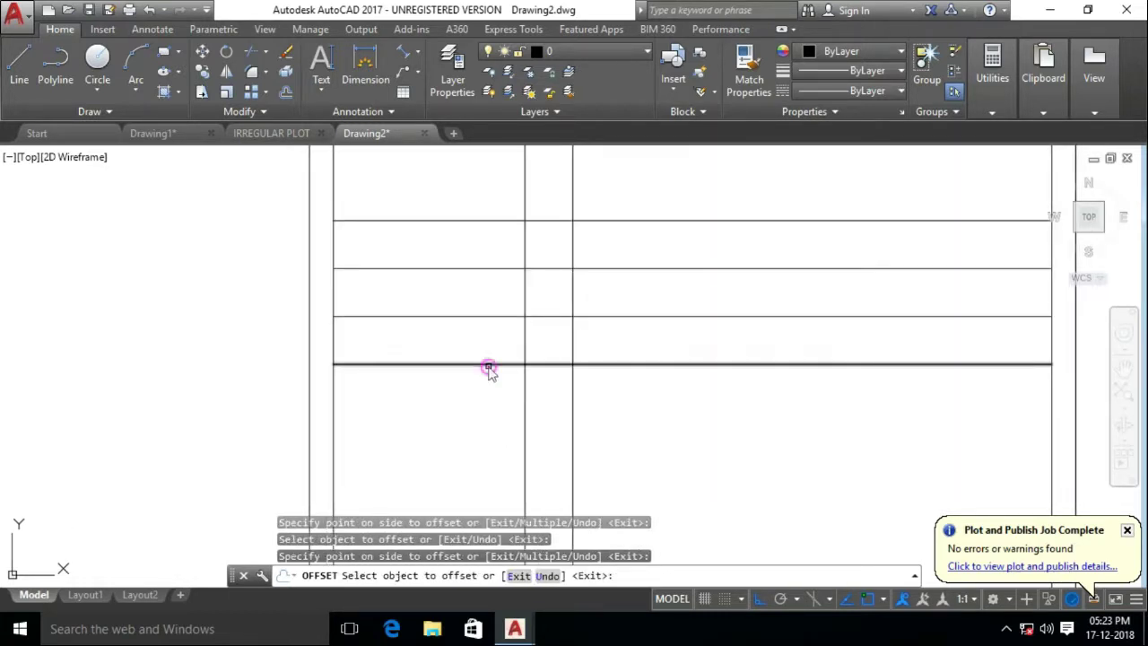
{"action": "scroll", "coordinate": [488, 370], "scroll_direction": "down", "scroll_amount": 6}
{"action": "scroll", "coordinate": [490, 392], "scroll_direction": "up", "scroll_amount": 2}
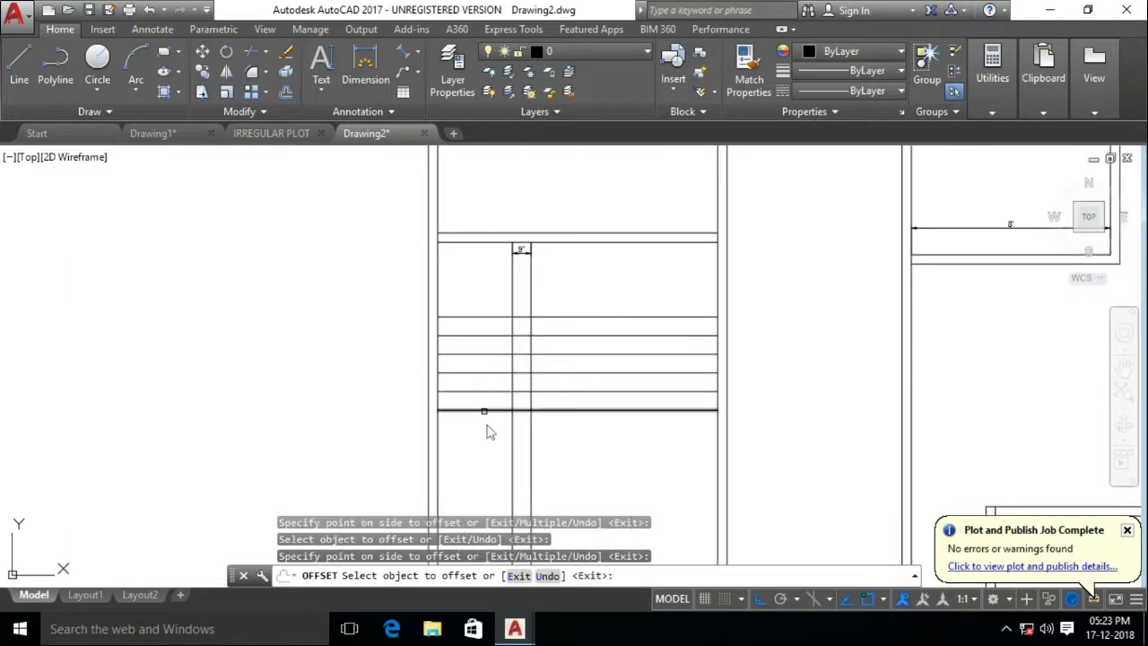
{"action": "left_click", "coordinate": [488, 421]}
{"action": "left_click", "coordinate": [487, 440]}
{"action": "left_click", "coordinate": [487, 429]}
{"action": "left_click", "coordinate": [481, 448]}
Delete the extra bottom horizontal tread line
{"action": "middle_click_drag", "start_coordinate": [482, 448], "coordinate": [419, 362]}
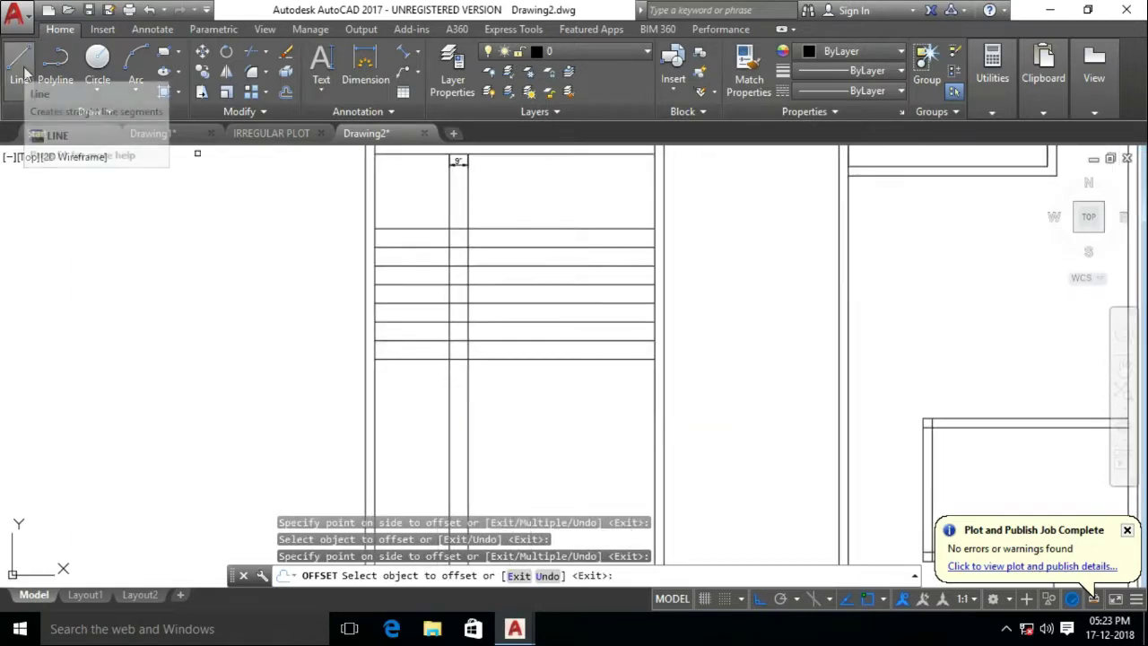
{"action": "middle_click_drag", "start_coordinate": [386, 305], "coordinate": [390, 343]}
{"action": "key", "text": "Escape"}
{"action": "left_click", "coordinate": [422, 398]}
{"action": "key", "text": "Delete"}
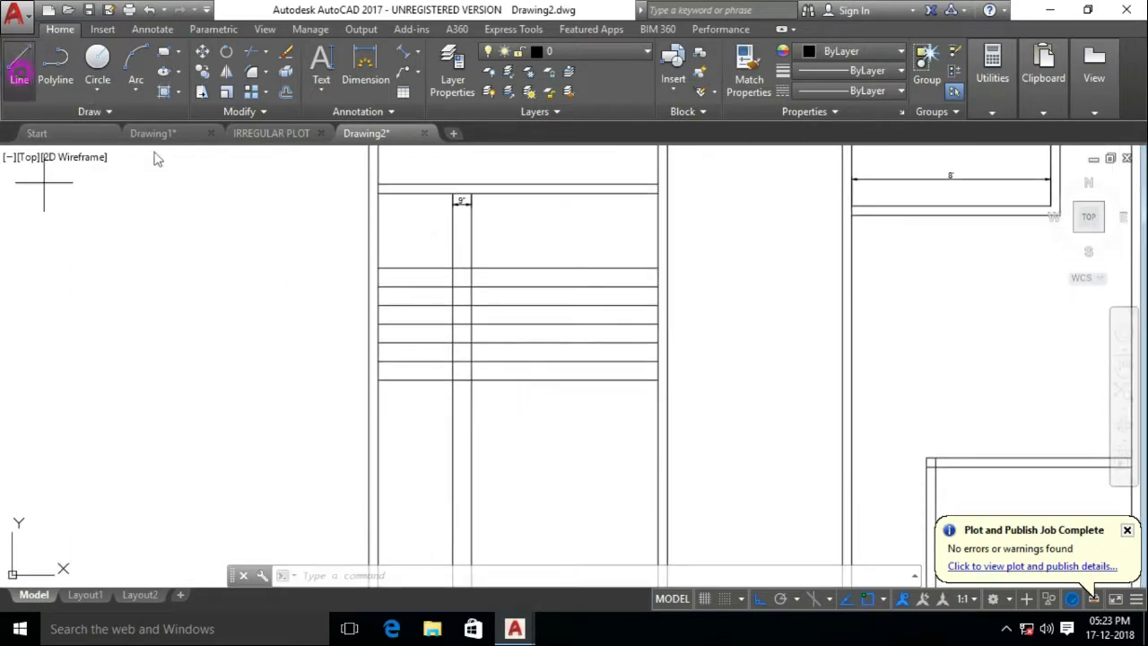
Draw a horizontal line across the plan
{"action": "left_click", "coordinate": [928, 459]}
{"action": "left_click", "coordinate": [301, 440]}
{"action": "key", "text": "Escape"}
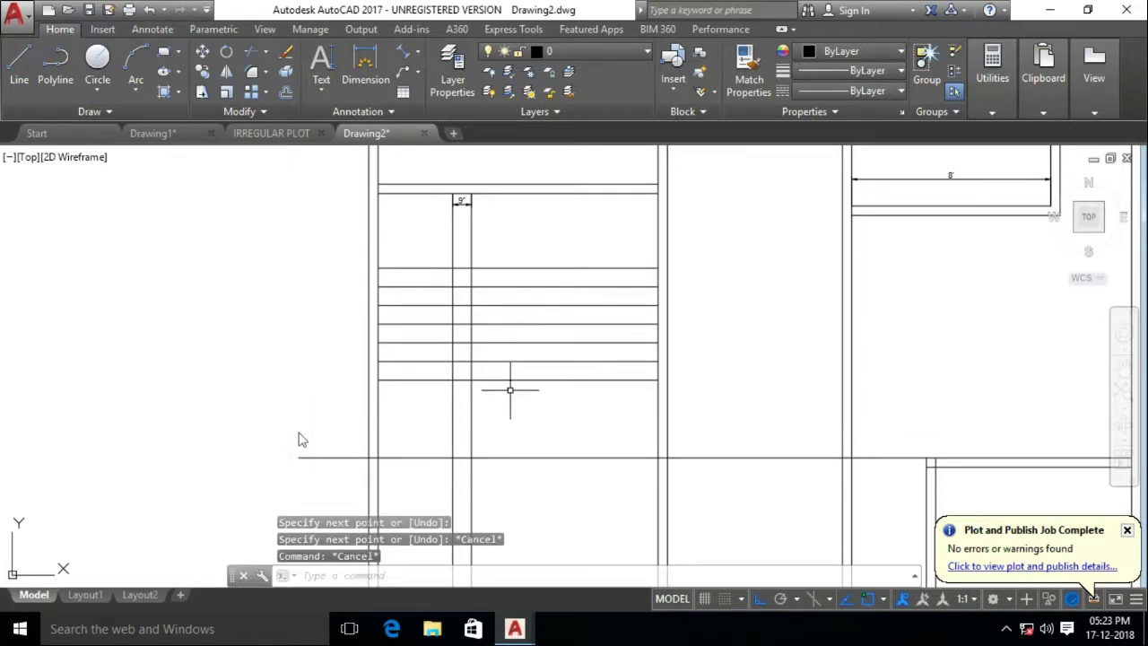
Offset the vertical stair line 9" to the right three times
{"action": "type", "text": "o"}
{"action": "key", "text": "Return"}
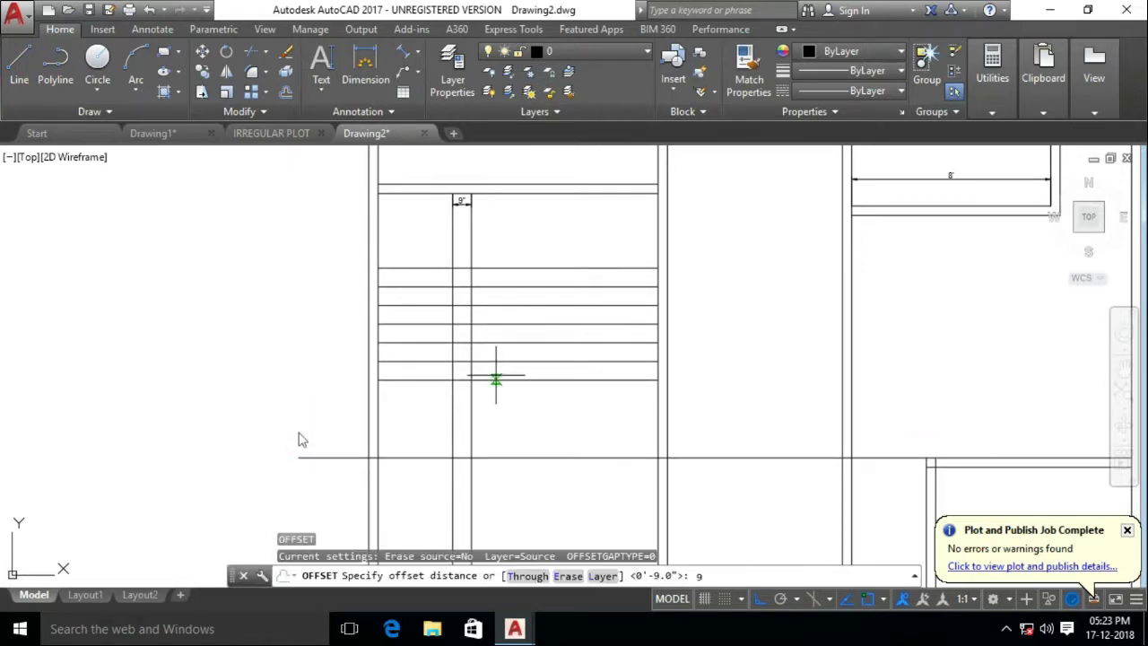
{"action": "key", "text": "Return"}
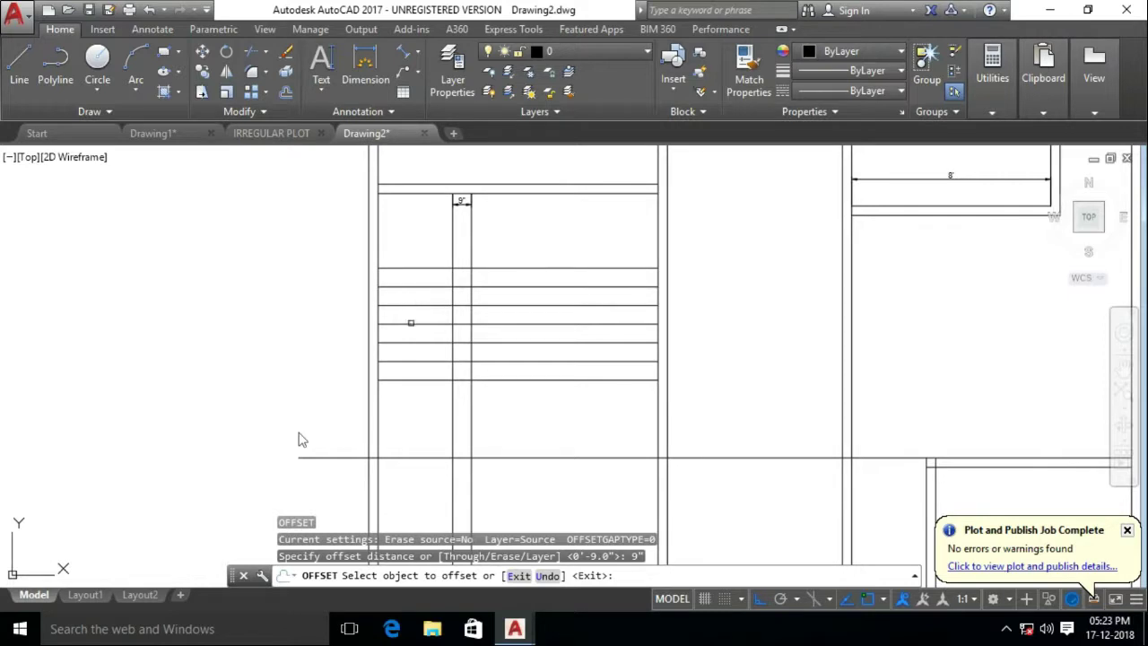
{"action": "left_click", "coordinate": [454, 406]}
{"action": "left_click", "coordinate": [481, 408]}
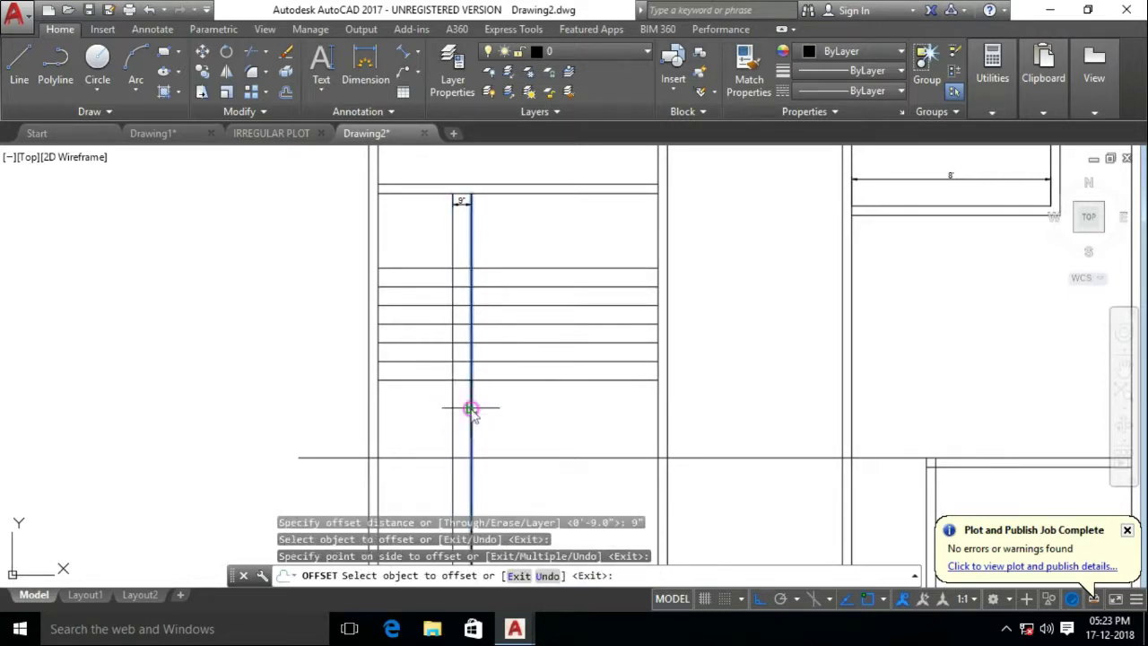
{"action": "left_click", "coordinate": [472, 409]}
{"action": "left_click", "coordinate": [492, 410]}
{"action": "left_click", "coordinate": [490, 408]}
{"action": "left_click", "coordinate": [507, 417]}
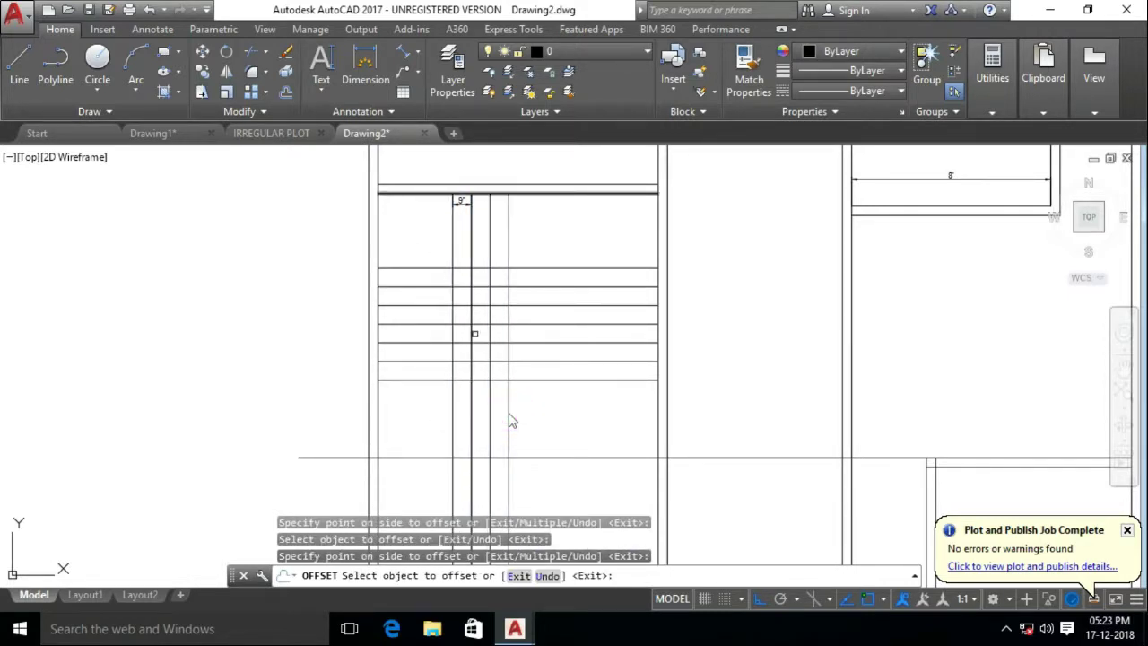
{"action": "key", "text": "Escape"}
{"action": "key", "text": "Return"}
{"action": "key", "text": "Escape"}
Trim the crossing inner stair line segments with crossing picks
{"action": "type", "text": "tr"}
{"action": "key", "text": "Return"}
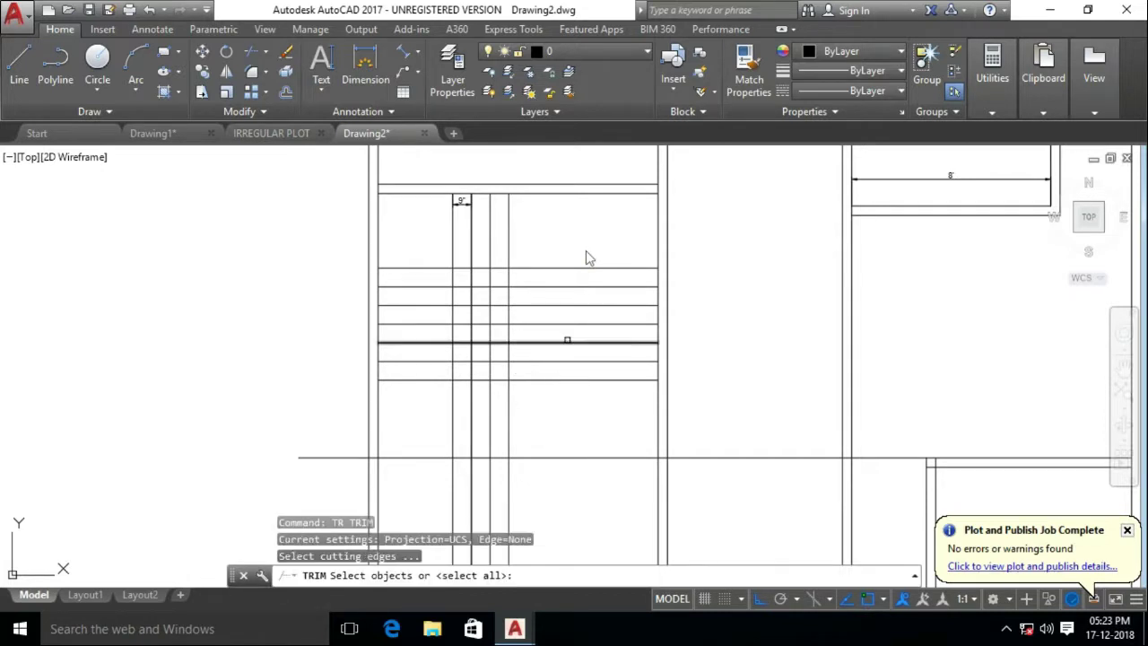
{"action": "key", "text": "Return"}
{"action": "scroll", "coordinate": [551, 448], "scroll_direction": "up", "scroll_amount": 2}
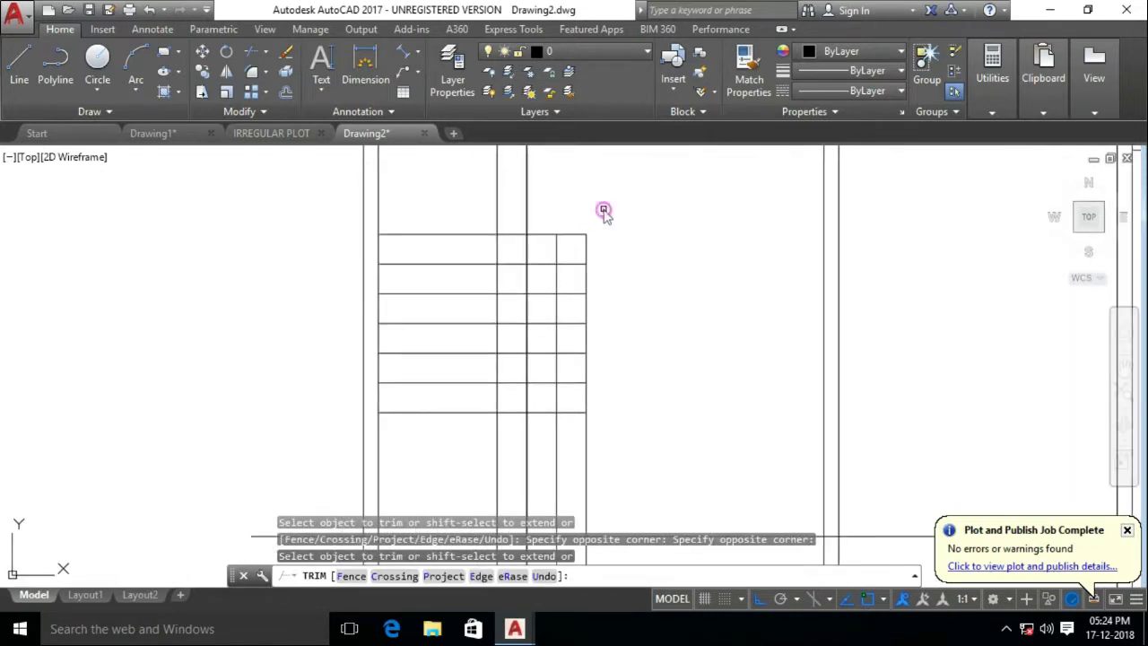
{"action": "left_click", "coordinate": [603, 211]}
{"action": "left_click", "coordinate": [524, 399]}
{"action": "left_click", "coordinate": [535, 247]}
{"action": "left_click", "coordinate": [512, 399]}
{"action": "key", "text": "Escape"}
{"action": "left_click", "coordinate": [619, 192]}
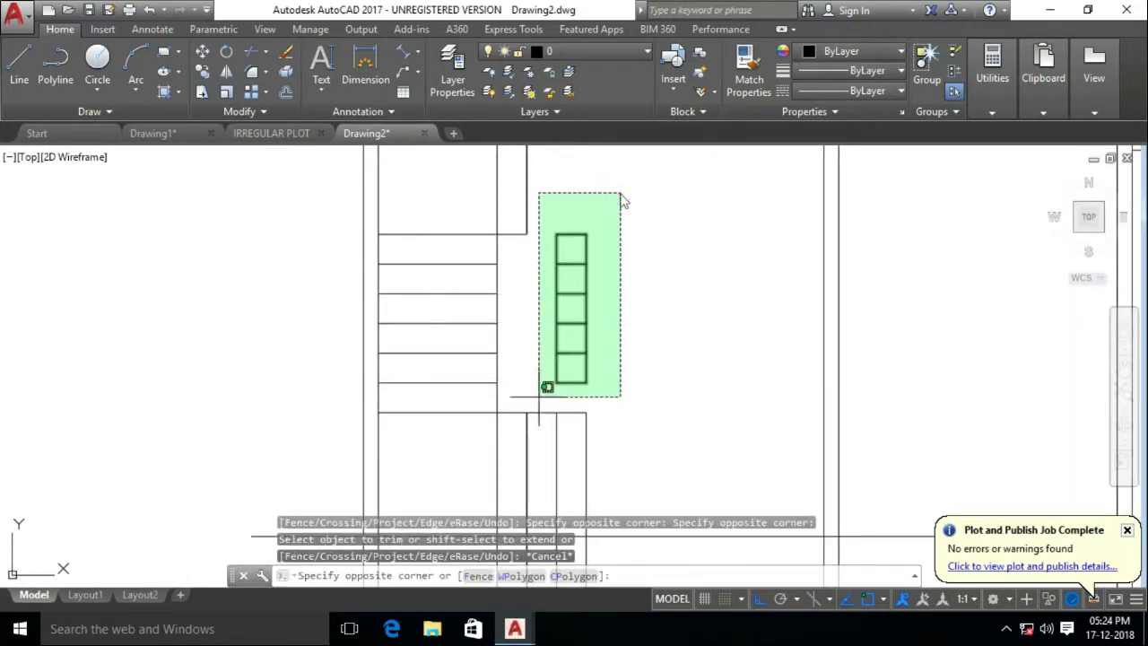
{"action": "key", "text": "Escape"}
{"action": "scroll", "coordinate": [640, 308], "scroll_direction": "down", "scroll_amount": 2}
Run TR again to trim a remaining stair line end
{"action": "type", "text": "tr"}
{"action": "key", "text": "Return"}
{"action": "key", "text": "Return"}
{"action": "left_click", "coordinate": [538, 374]}
{"action": "scroll", "coordinate": [540, 381], "scroll_direction": "down", "scroll_amount": 1}
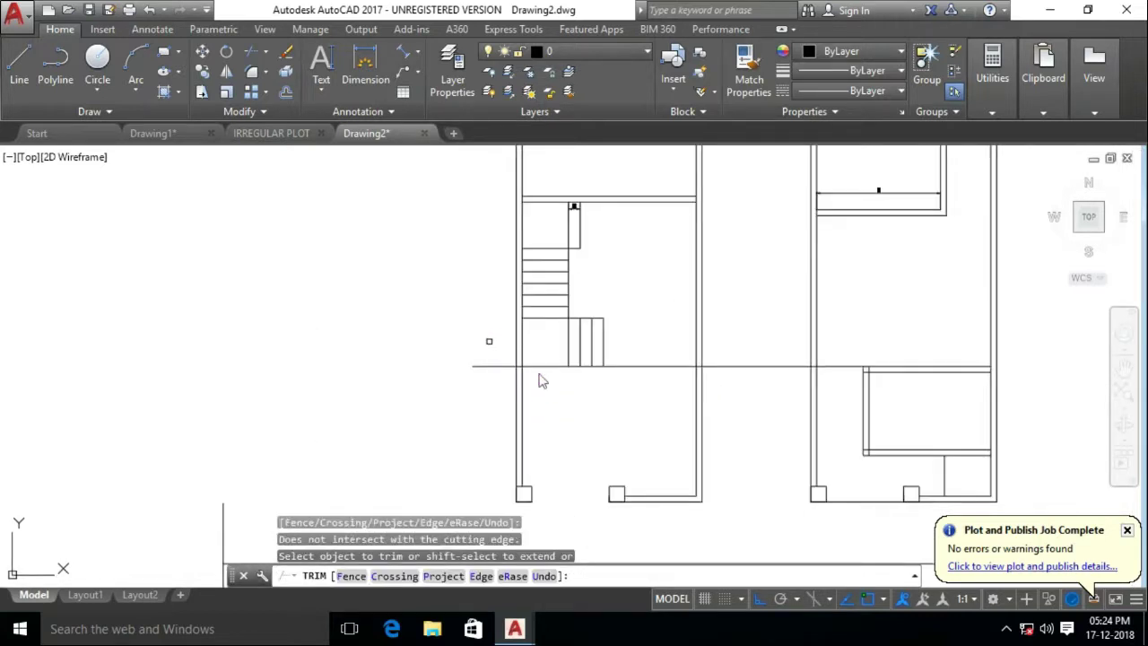
{"action": "scroll", "coordinate": [538, 381], "scroll_direction": "up", "scroll_amount": 1}
{"action": "scroll", "coordinate": [537, 378], "scroll_direction": "up", "scroll_amount": 2}
{"action": "scroll", "coordinate": [537, 376], "scroll_direction": "up", "scroll_amount": 2}
{"action": "key", "text": "Escape"}
Delete the stray vertical line beside the 9" dimension
{"action": "left_click", "coordinate": [501, 167]}
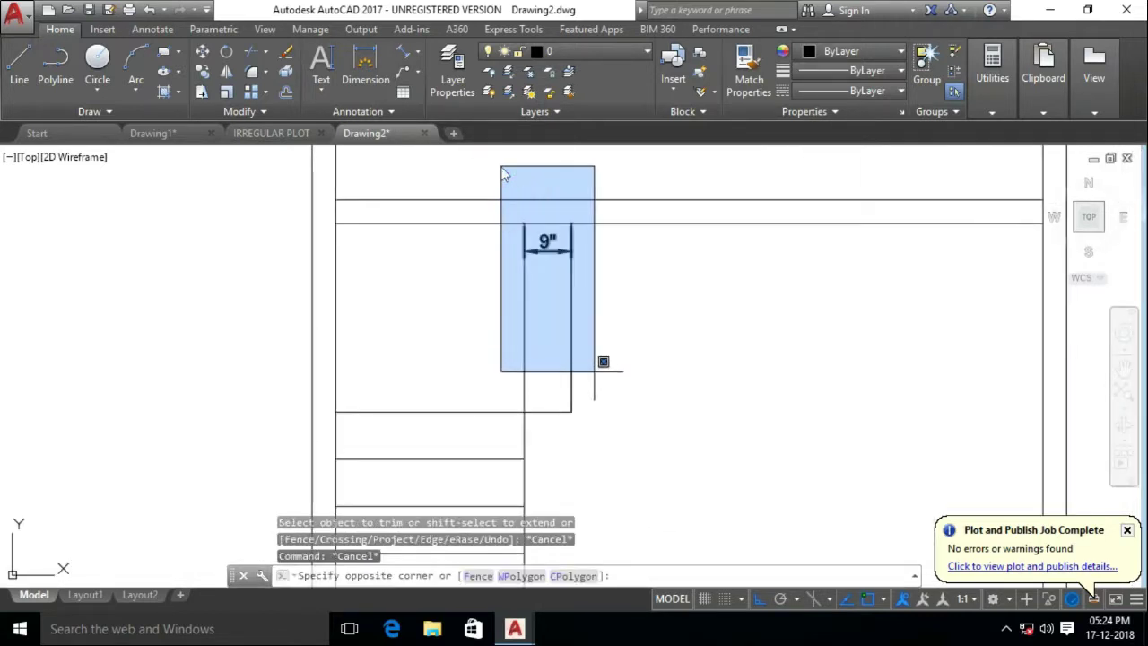
{"action": "key", "text": "Escape"}
{"action": "left_click", "coordinate": [574, 406]}
{"action": "key", "text": "Escape"}
{"action": "left_click", "coordinate": [572, 341]}
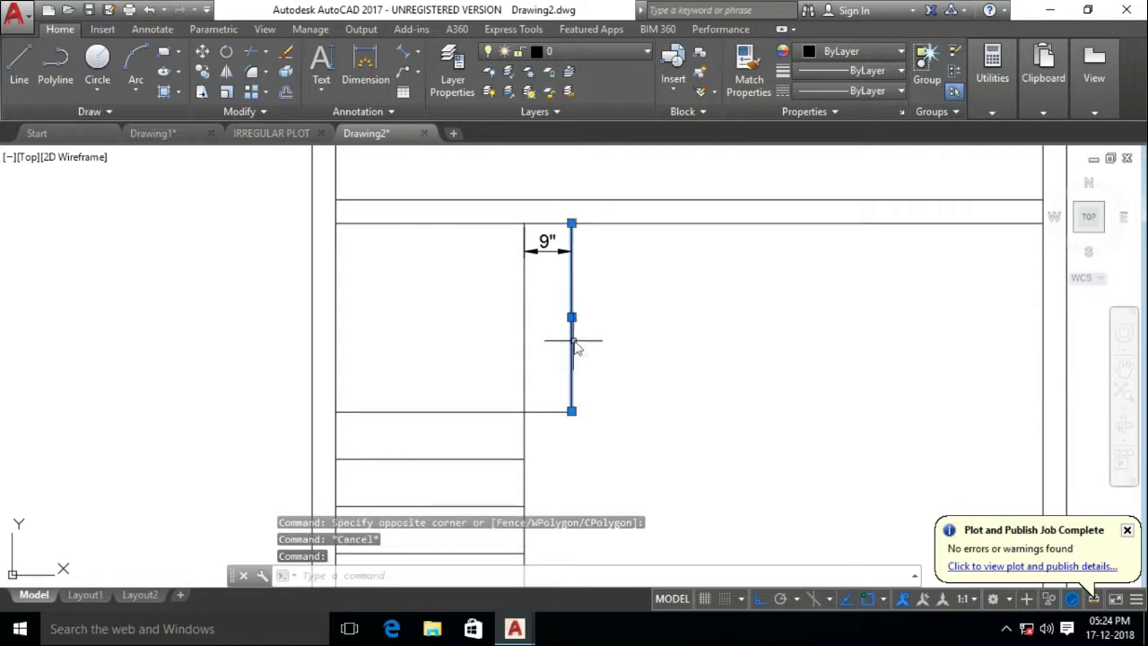
{"action": "key", "text": "Delete"}
Draw diagonal lines across the upper stair landing
{"action": "scroll", "coordinate": [574, 346], "scroll_direction": "down", "scroll_amount": 3}
{"action": "scroll", "coordinate": [574, 346], "scroll_direction": "up", "scroll_amount": 2}
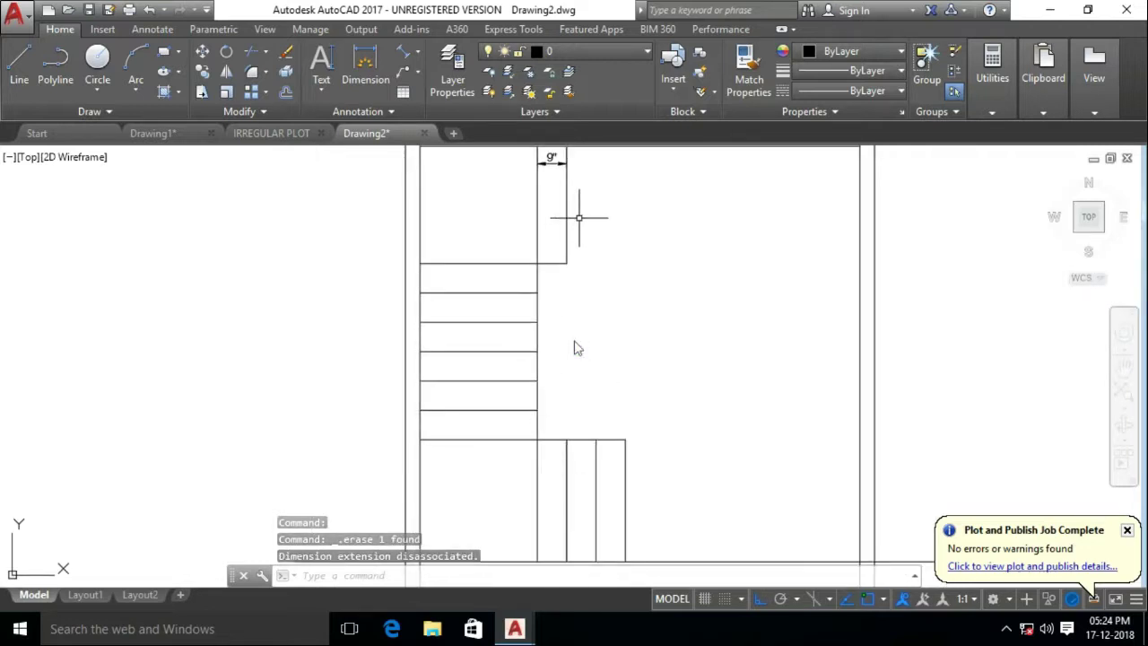
{"action": "left_click", "coordinate": [19, 63]}
{"action": "mouse_move", "coordinate": [577, 348]}
{"action": "middle_mouse_down"}
{"action": "mouse_move", "coordinate": [575, 423]}
{"action": "mouse_move", "coordinate": [615, 356]}
{"action": "middle_mouse_up"}
{"action": "left_click", "coordinate": [418, 222]}
{"action": "left_click", "coordinate": [546, 440]}
{"action": "left_click", "coordinate": [498, 475]}
Delete the long horizontal line through the stair
{"action": "type", "text": "tr"}
{"action": "key", "text": "Return"}
Draw a vertical line from the lower stair box up to the top wall
{"action": "key", "text": "Return"}
{"action": "scroll", "coordinate": [501, 485], "scroll_direction": "down", "scroll_amount": 3}
{"action": "left_click", "coordinate": [475, 397]}
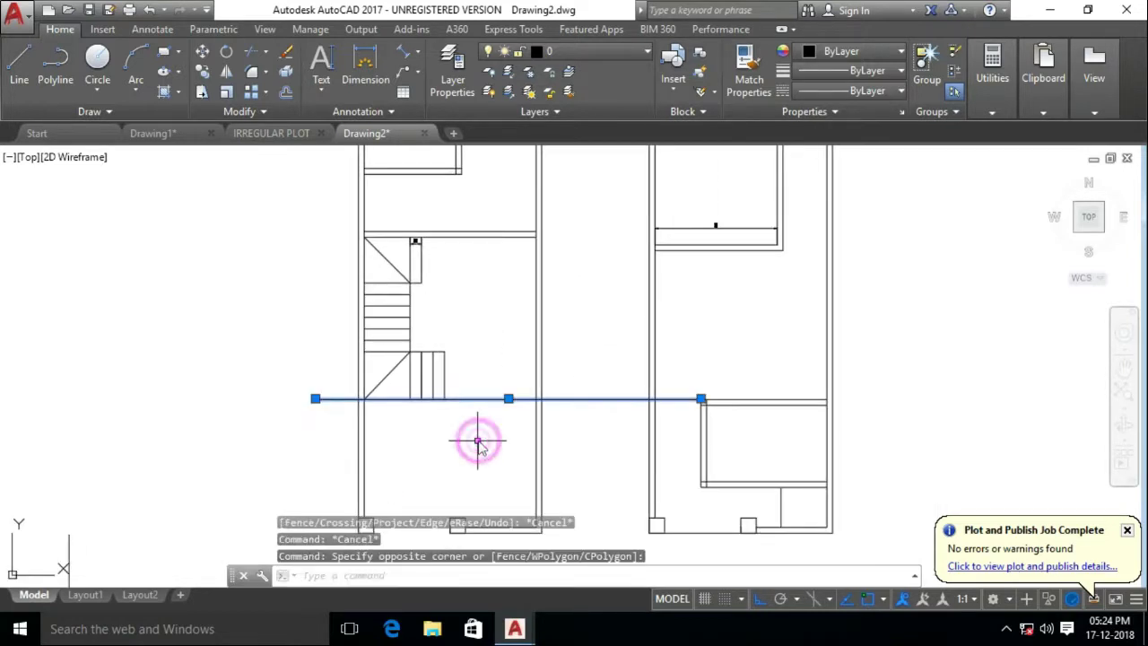
{"action": "key", "text": "Delete"}
{"action": "scroll", "coordinate": [474, 440], "scroll_direction": "up", "scroll_amount": 2}
{"action": "key", "text": "l"}
{"action": "key", "text": "Return"}
{"action": "left_click", "coordinate": [357, 402]}
{"action": "key", "text": "Escape"}
{"action": "key", "text": "Escape"}
{"action": "scroll", "coordinate": [502, 412], "scroll_direction": "down", "scroll_amount": 3}
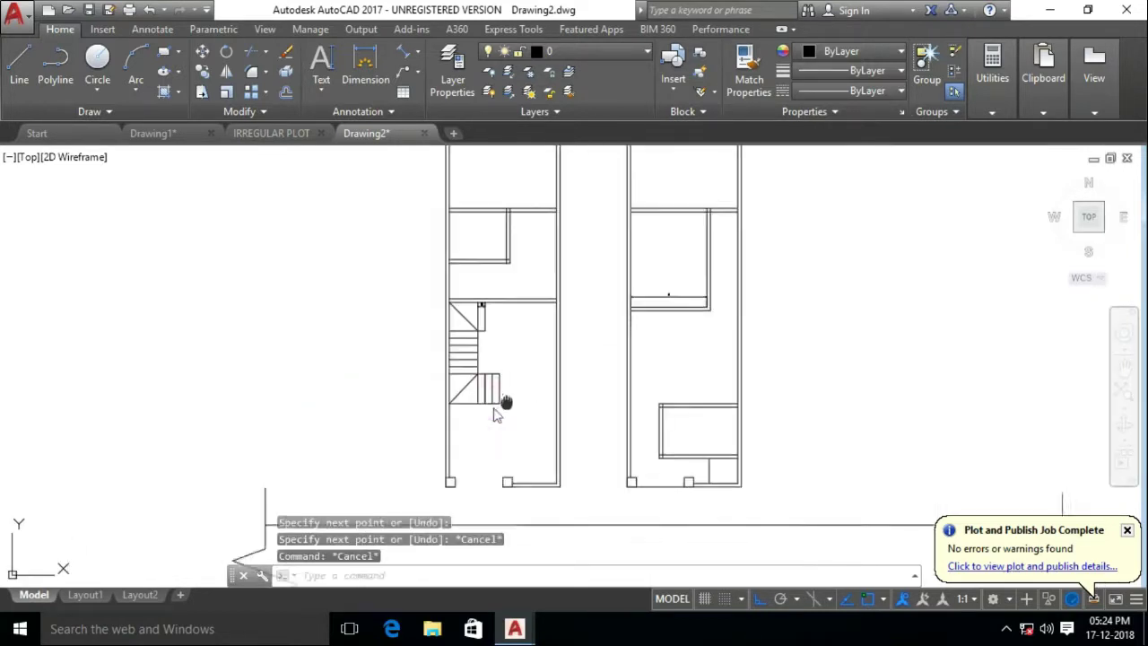
{"action": "scroll", "coordinate": [506, 428], "scroll_direction": "up", "scroll_amount": 1}
{"action": "scroll", "coordinate": [473, 323], "scroll_direction": "up", "scroll_amount": 4}
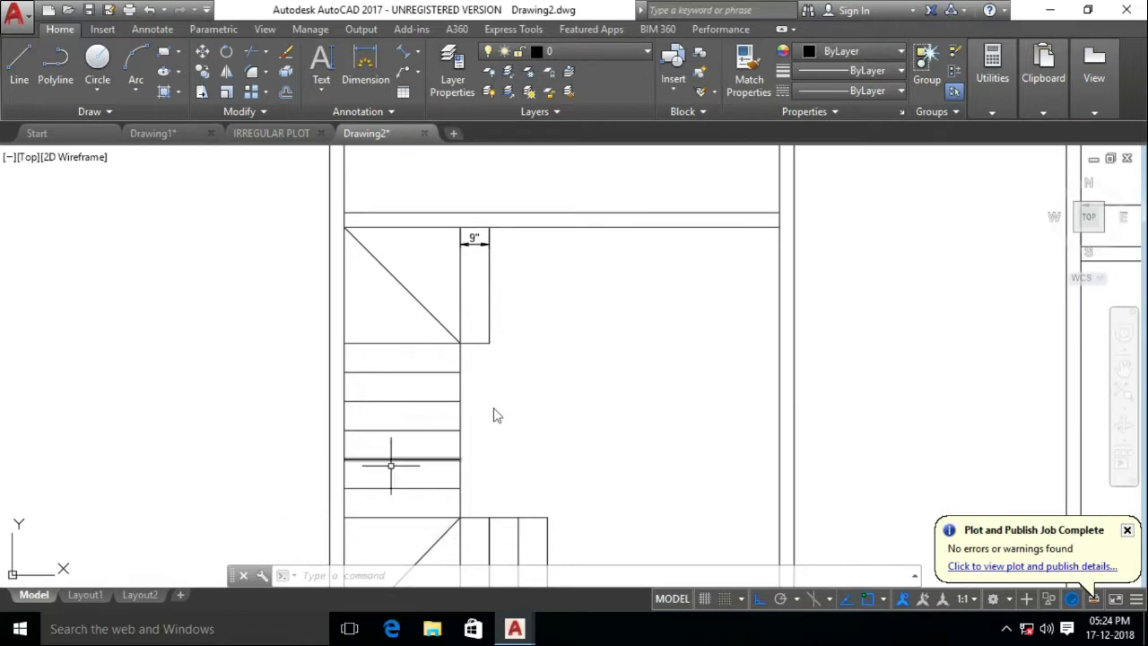
{"action": "middle_click_drag", "start_coordinate": [436, 538], "coordinate": [426, 386]}
{"action": "scroll", "coordinate": [524, 432], "scroll_direction": "down", "scroll_amount": 2}
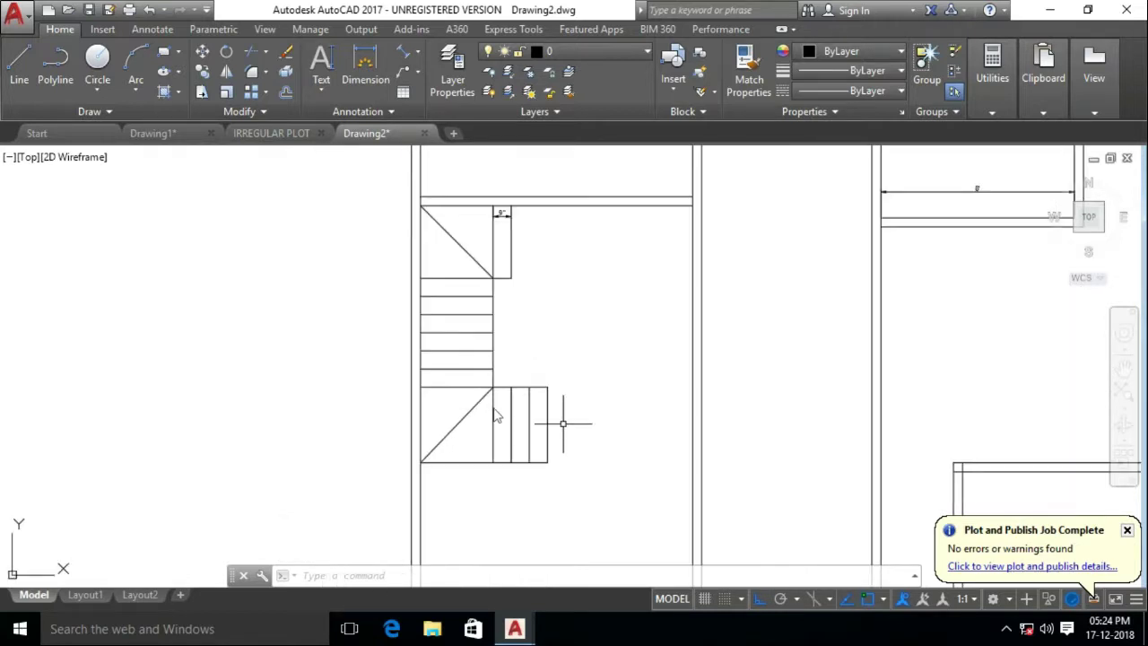
{"action": "middle_click_drag", "start_coordinate": [497, 386], "coordinate": [493, 347]}
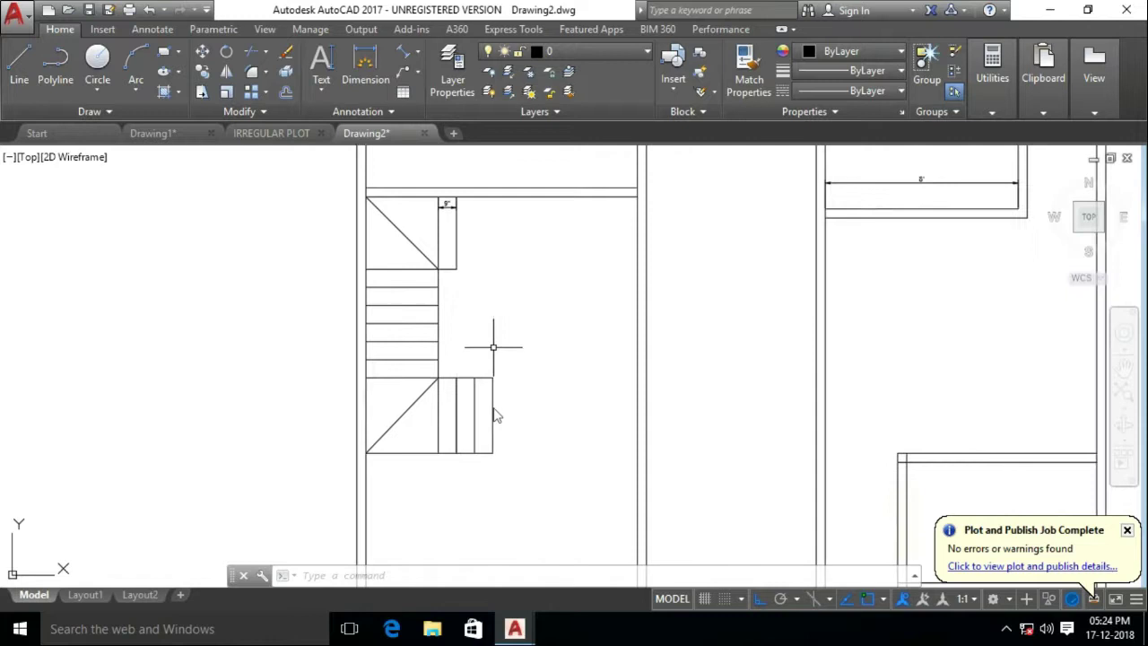
{"action": "left_click", "coordinate": [17, 76]}
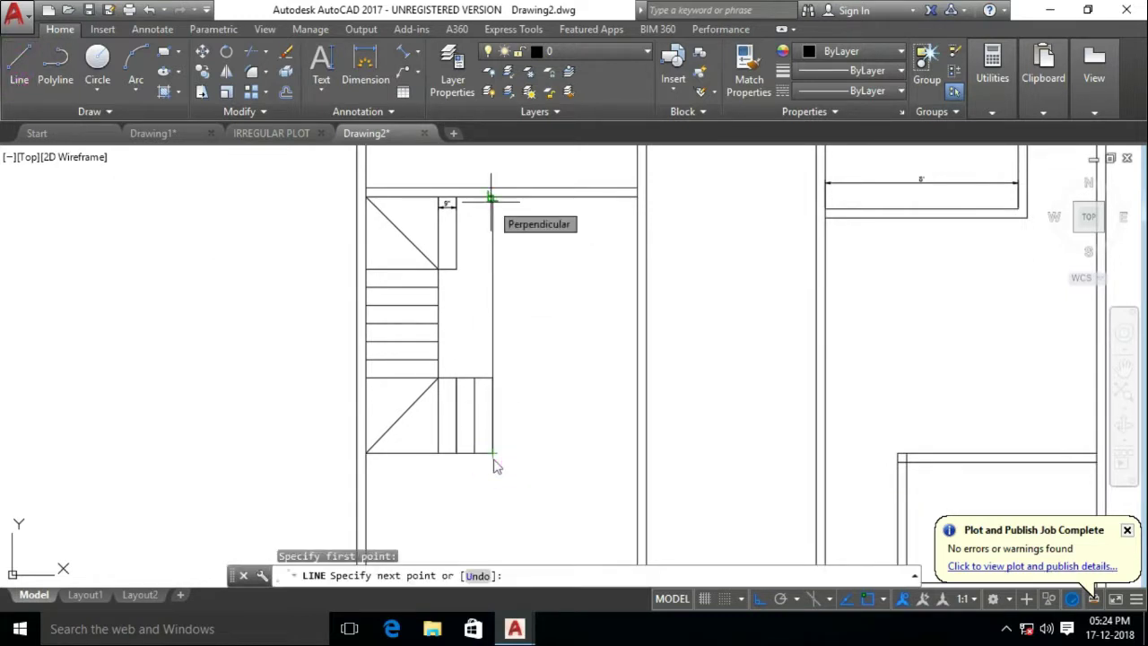
{"action": "left_click", "coordinate": [492, 269]}
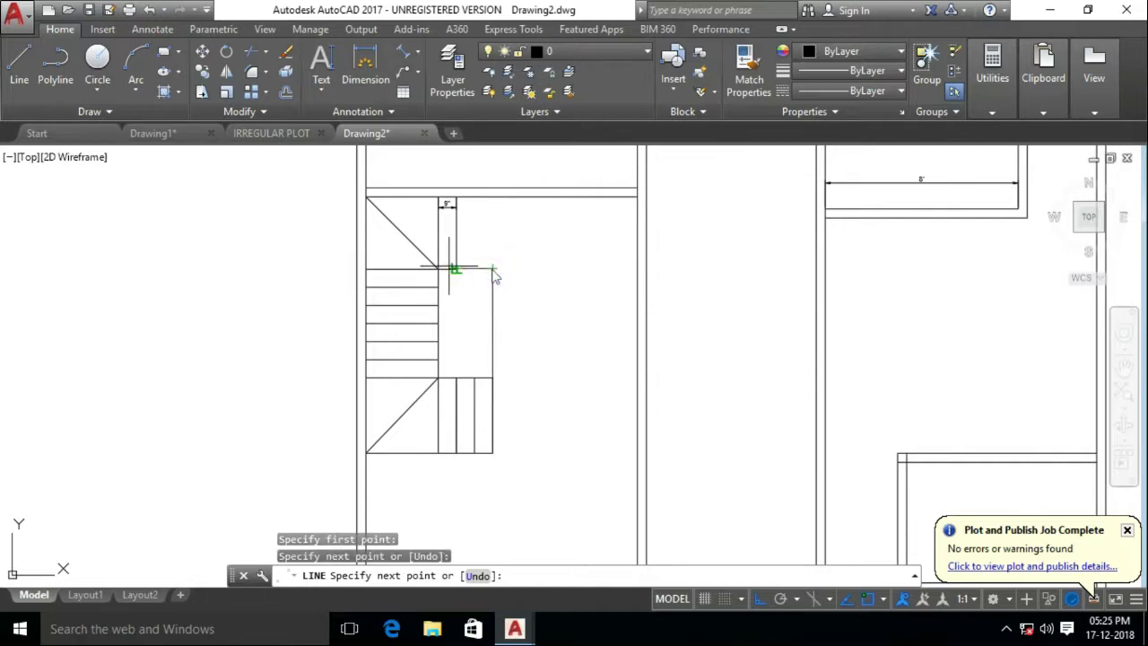
{"action": "key", "text": "Escape"}
Erase the 9" dimension
{"action": "scroll", "coordinate": [446, 204], "scroll_direction": "up", "scroll_amount": 4}
{"action": "left_click", "coordinate": [440, 205]}
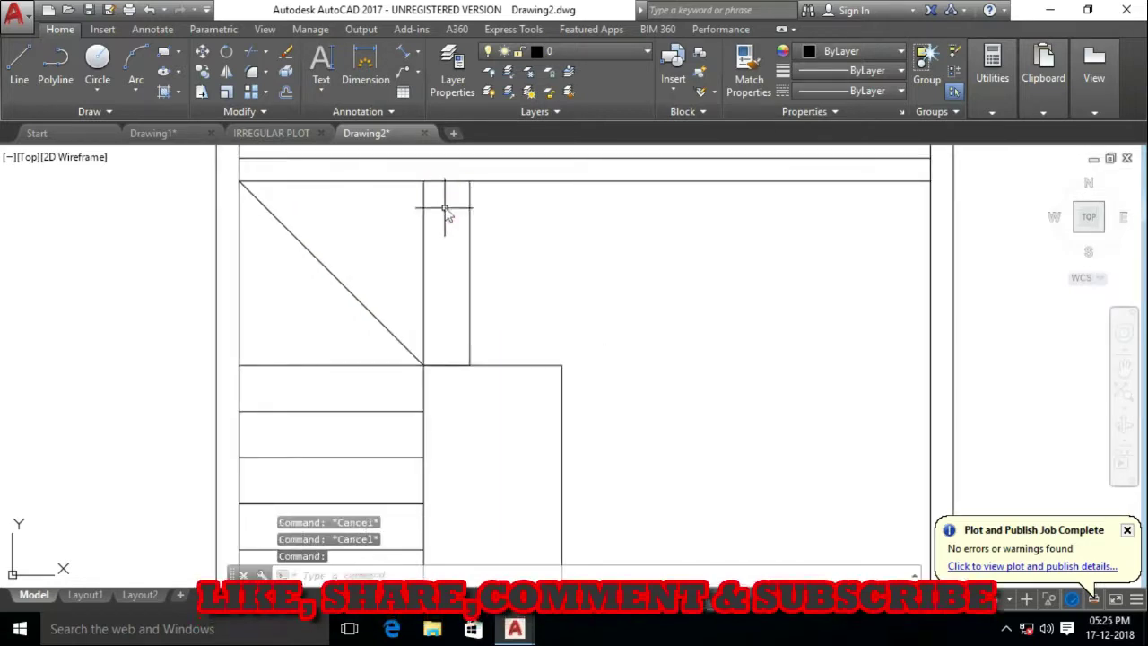
{"action": "key", "text": "Delete"}
Place single-line text "1" at 3" height on the first step
{"action": "left_click", "coordinate": [321, 86]}
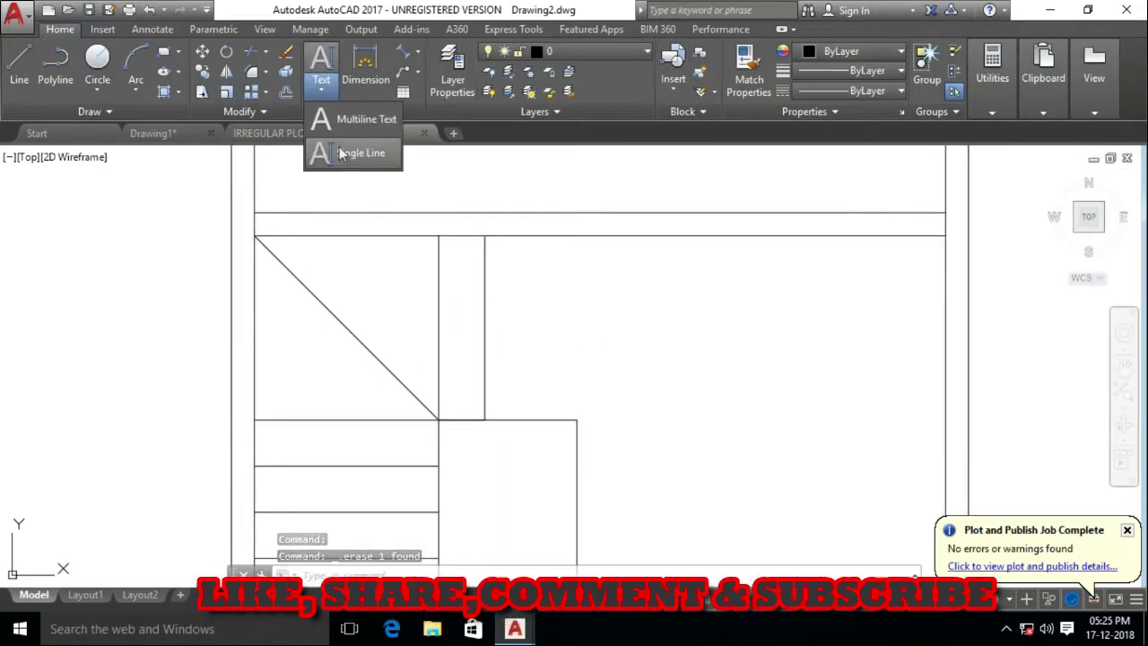
{"action": "left_click", "coordinate": [341, 153]}
{"action": "scroll", "coordinate": [453, 247], "scroll_direction": "up", "scroll_amount": 5}
{"action": "type", "text": "3\""}
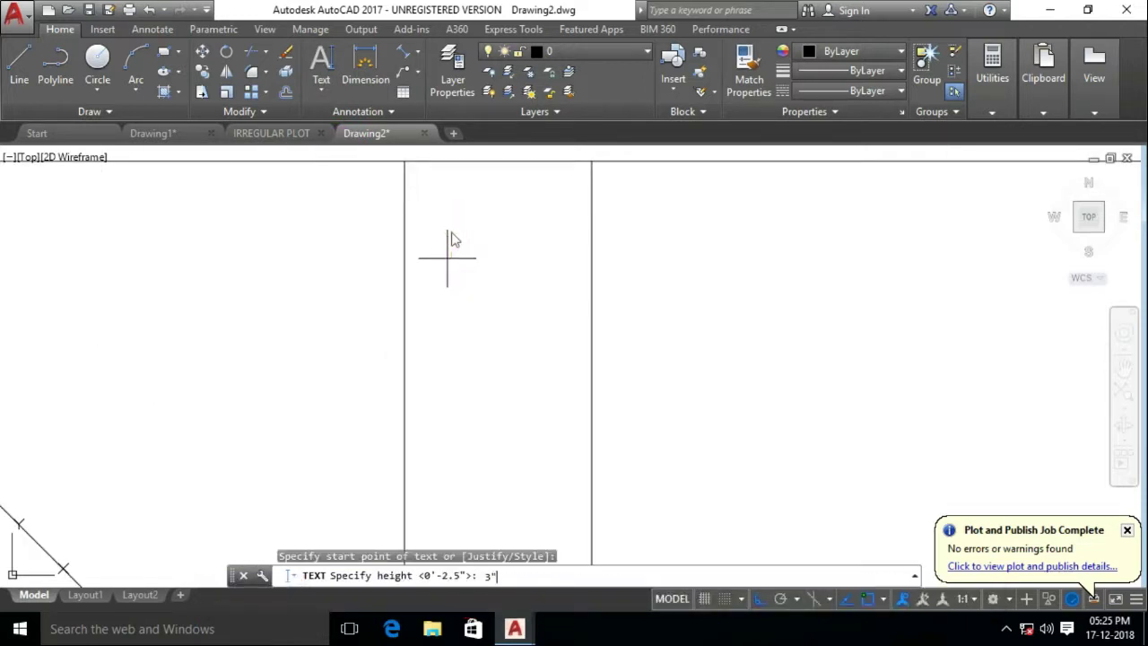
{"action": "key", "text": "Return"}
{"action": "key", "text": "Return"}
{"action": "type", "text": "1"}
{"action": "key", "text": "Escape"}
{"action": "left_click", "coordinate": [476, 220]}
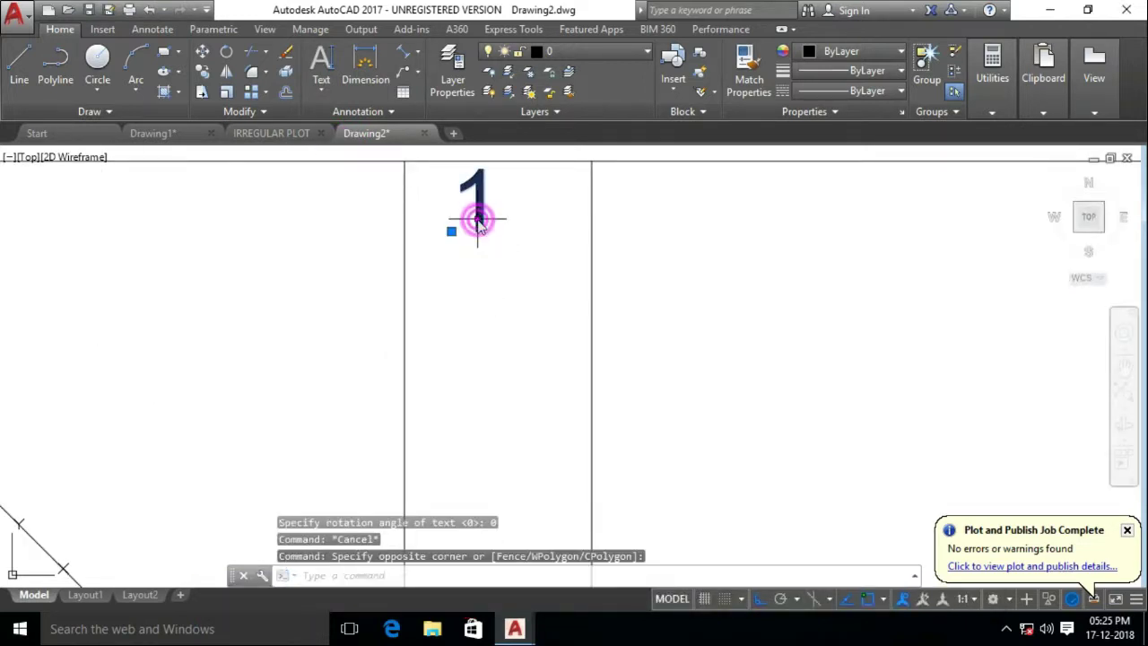
{"action": "key", "text": "Escape"}
{"action": "key", "text": "Escape"}
{"action": "scroll", "coordinate": [478, 224], "scroll_direction": "down", "scroll_amount": 4}
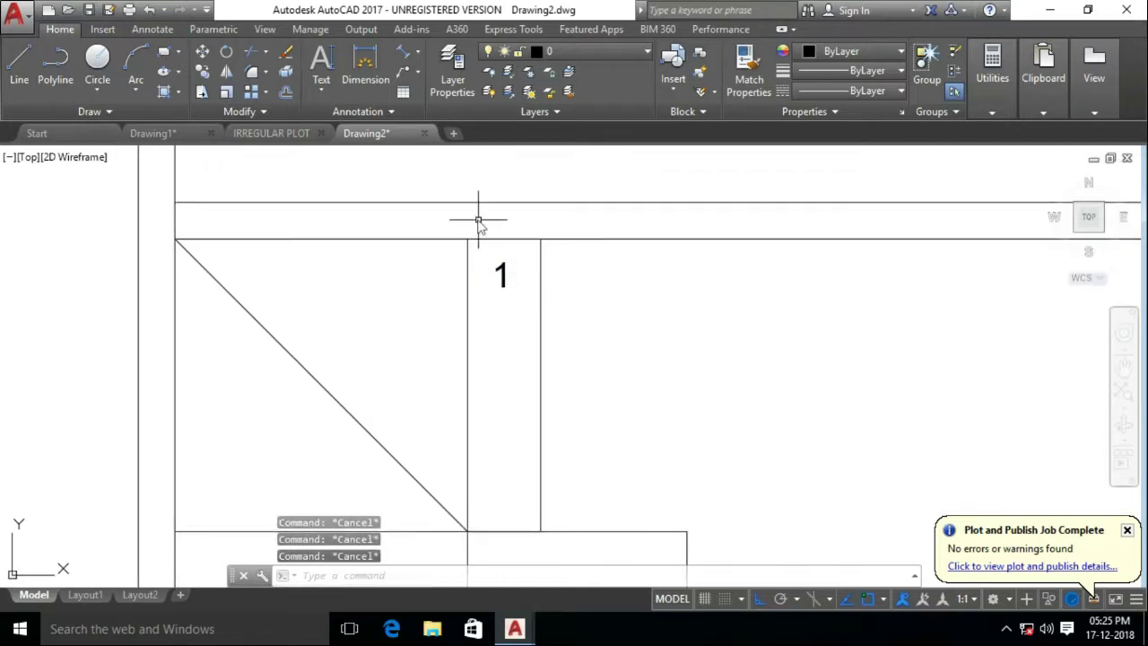
Enclose the 1 in a circle with Express Tools, then window-select both
{"action": "left_click", "coordinate": [527, 32]}
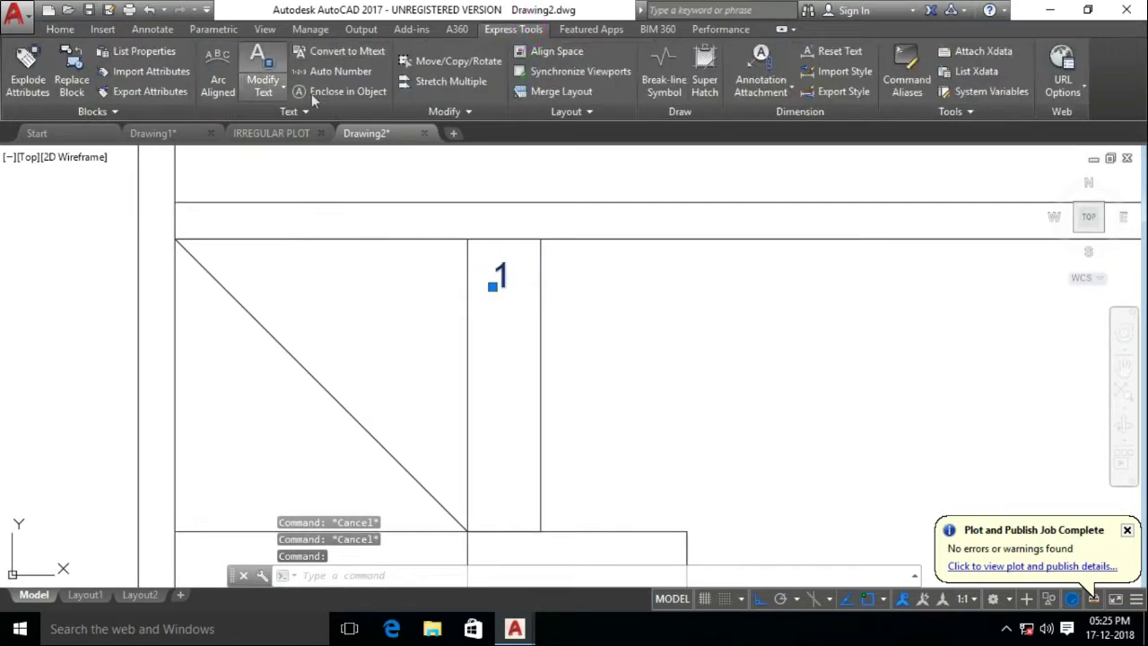
{"action": "left_click", "coordinate": [342, 90]}
{"action": "key", "text": "Return"}
{"action": "left_click", "coordinate": [433, 578]}
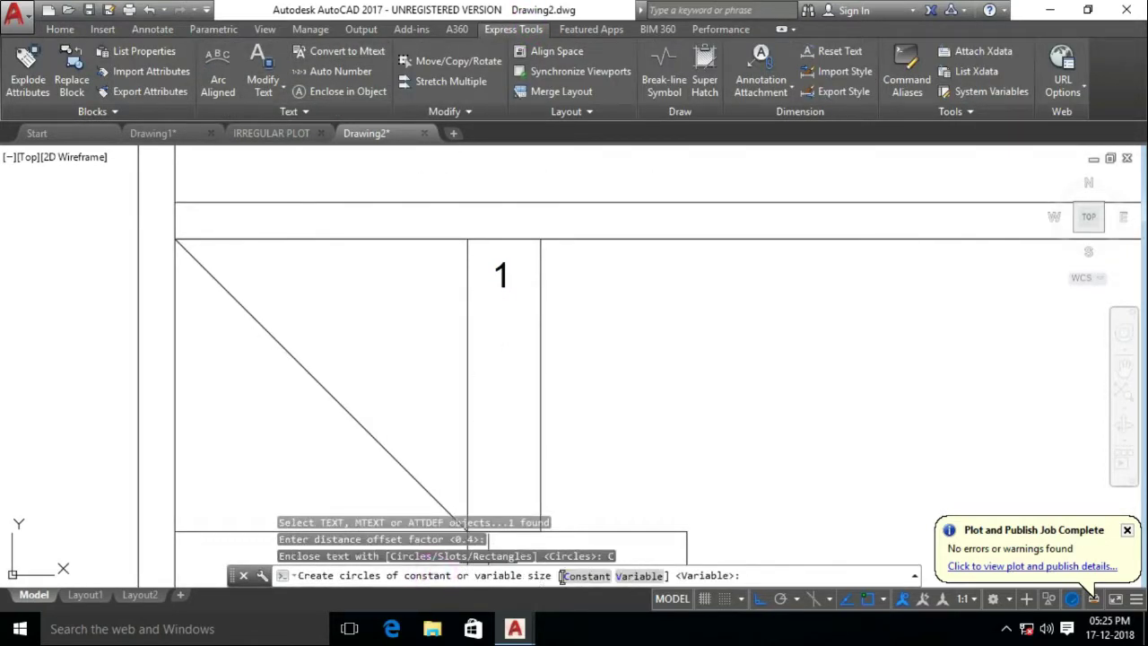
{"action": "key", "text": "Return"}
{"action": "scroll", "coordinate": [500, 262], "scroll_direction": "up", "scroll_amount": 2}
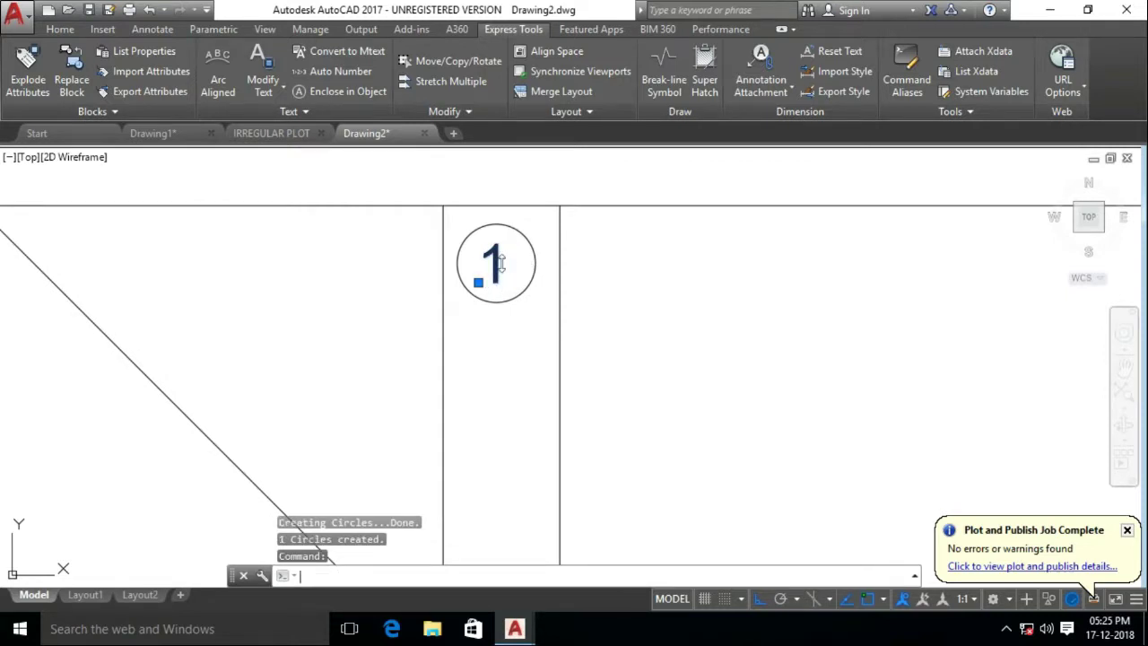
{"action": "left_click", "coordinate": [440, 179]}
{"action": "left_click", "coordinate": [538, 330]}
Copy the circled 1 with CO onto each stair tread and landing
{"action": "type", "text": "co"}
{"action": "key", "text": "Return"}
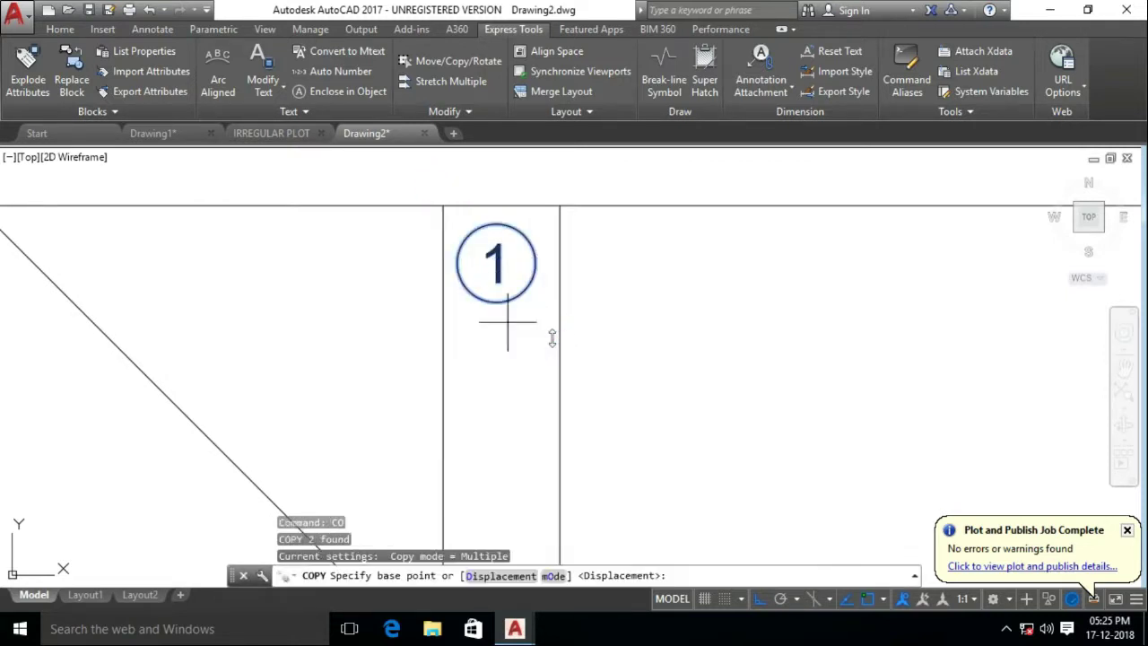
{"action": "left_click", "coordinate": [496, 222]}
{"action": "left_click", "coordinate": [271, 221]}
{"action": "middle_click_drag", "start_coordinate": [192, 236], "coordinate": [516, 224]}
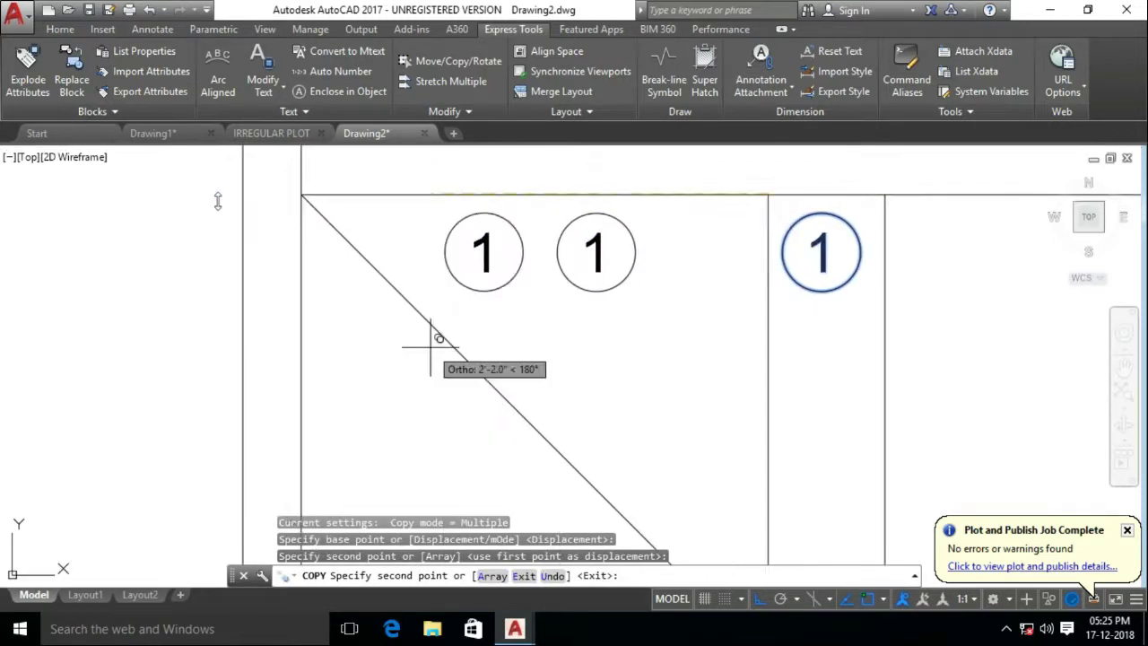
{"action": "left_click", "coordinate": [340, 352]}
{"action": "scroll", "coordinate": [340, 352], "scroll_direction": "down", "scroll_amount": 3}
{"action": "left_click", "coordinate": [436, 403]}
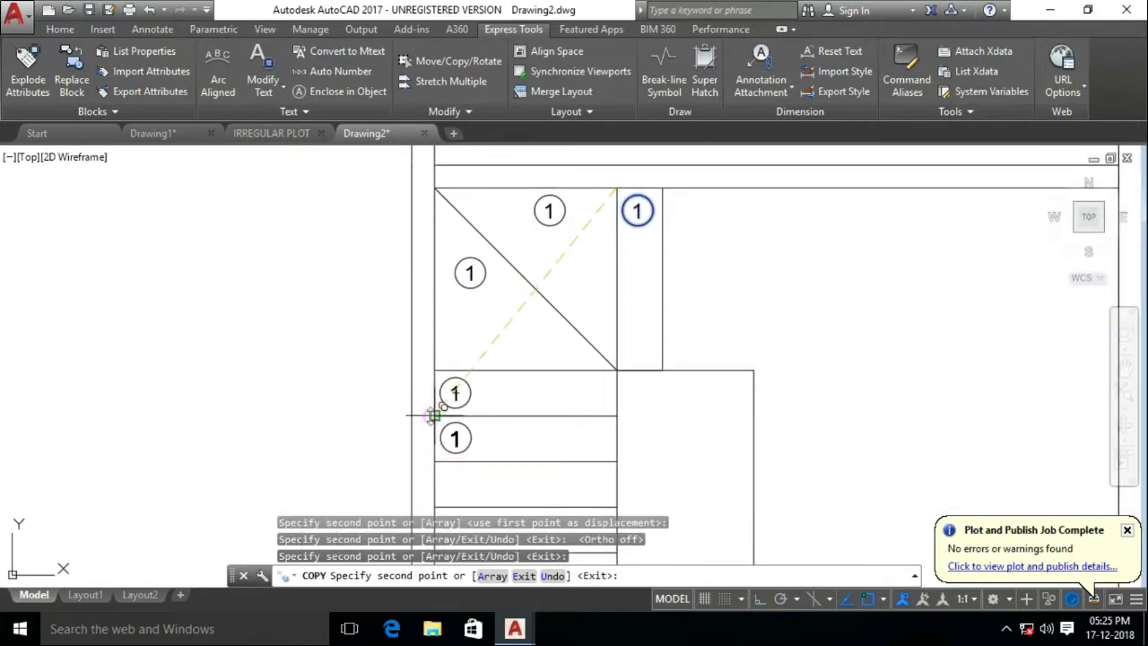
{"action": "left_click", "coordinate": [431, 461]}
{"action": "scroll", "coordinate": [458, 376], "scroll_direction": "up", "scroll_amount": 3}
{"action": "scroll", "coordinate": [476, 446], "scroll_direction": "up", "scroll_amount": 2}
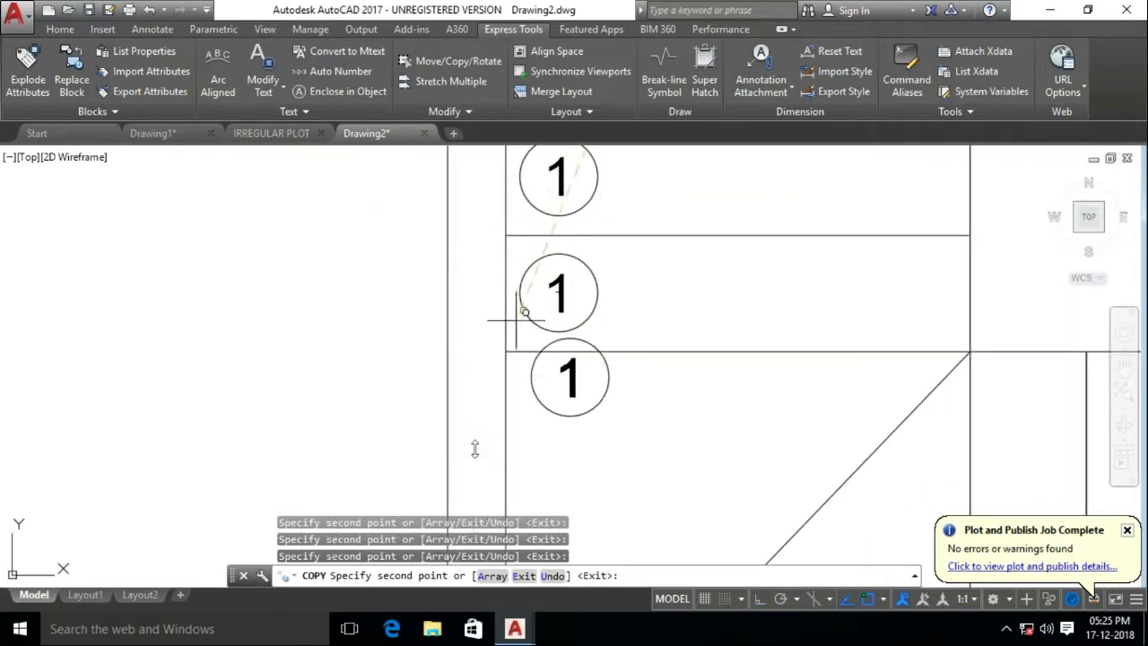
{"action": "scroll", "coordinate": [569, 243], "scroll_direction": "up", "scroll_amount": 2}
{"action": "scroll", "coordinate": [654, 414], "scroll_direction": "down", "scroll_amount": 3}
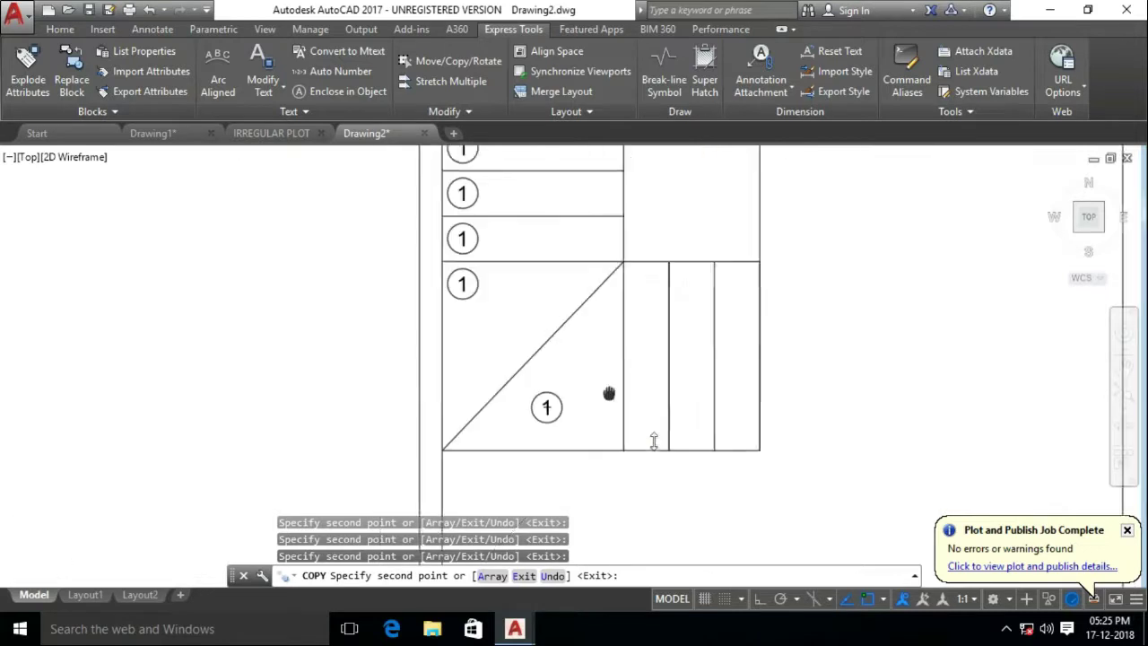
{"action": "scroll", "coordinate": [573, 385], "scroll_direction": "up", "scroll_amount": 3}
{"action": "key", "text": "Escape"}
{"action": "scroll", "coordinate": [770, 387], "scroll_direction": "down", "scroll_amount": 3}
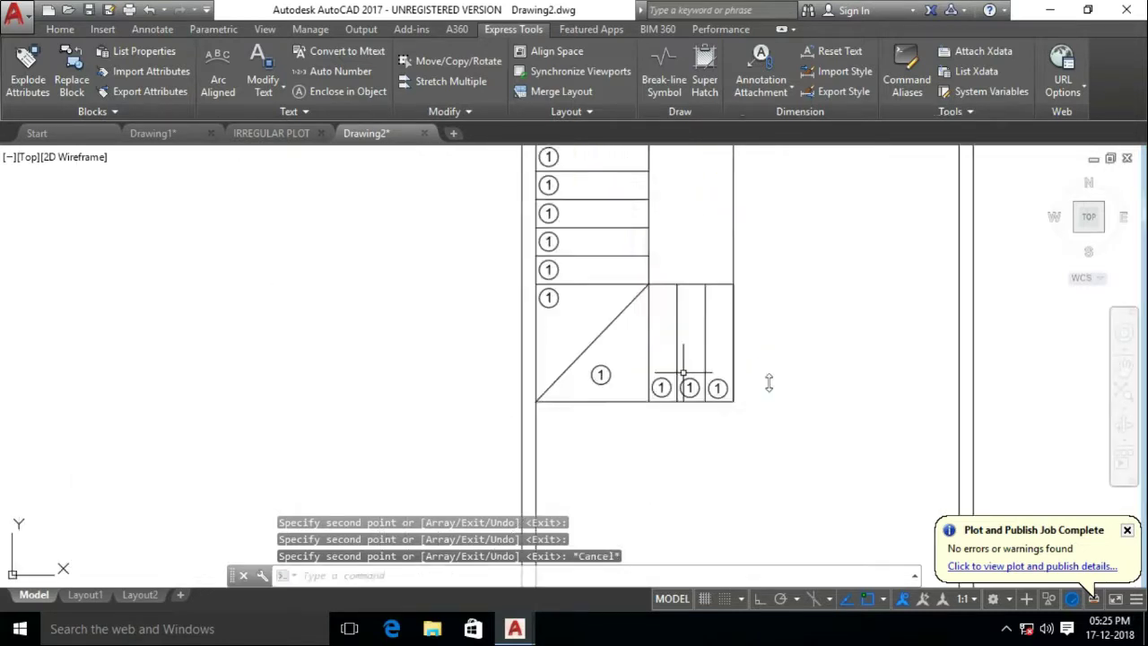
{"action": "scroll", "coordinate": [661, 264], "scroll_direction": "up", "scroll_amount": 2}
Renumber the first copied circled labels as 2, 3, 4, 5, 6 and 7
{"action": "scroll", "coordinate": [520, 239], "scroll_direction": "up", "scroll_amount": 2}
{"action": "double_click", "coordinate": [520, 245]}
{"action": "type", "text": "2"}
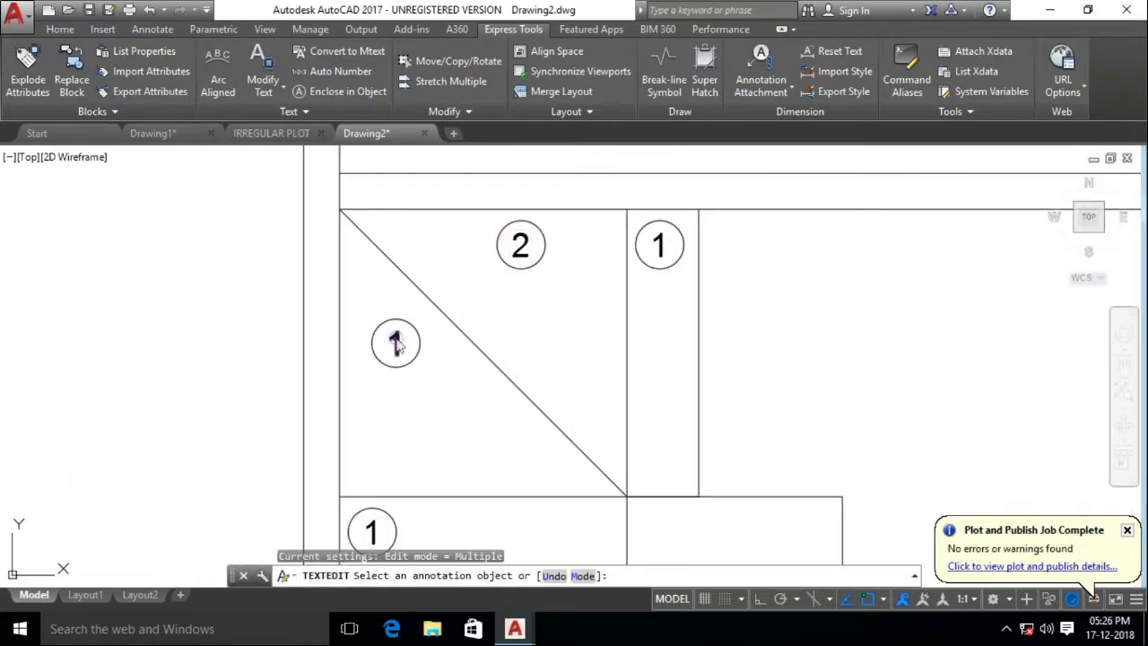
{"action": "left_click", "coordinate": [394, 341]}
{"action": "type", "text": "3"}
{"action": "middle_click_drag", "start_coordinate": [443, 365], "coordinate": [457, 267]}
{"action": "left_click", "coordinate": [385, 431]}
{"action": "type", "text": "4"}
{"action": "middle_click_drag", "start_coordinate": [424, 442], "coordinate": [422, 349]}
{"action": "left_click", "coordinate": [404, 415]}
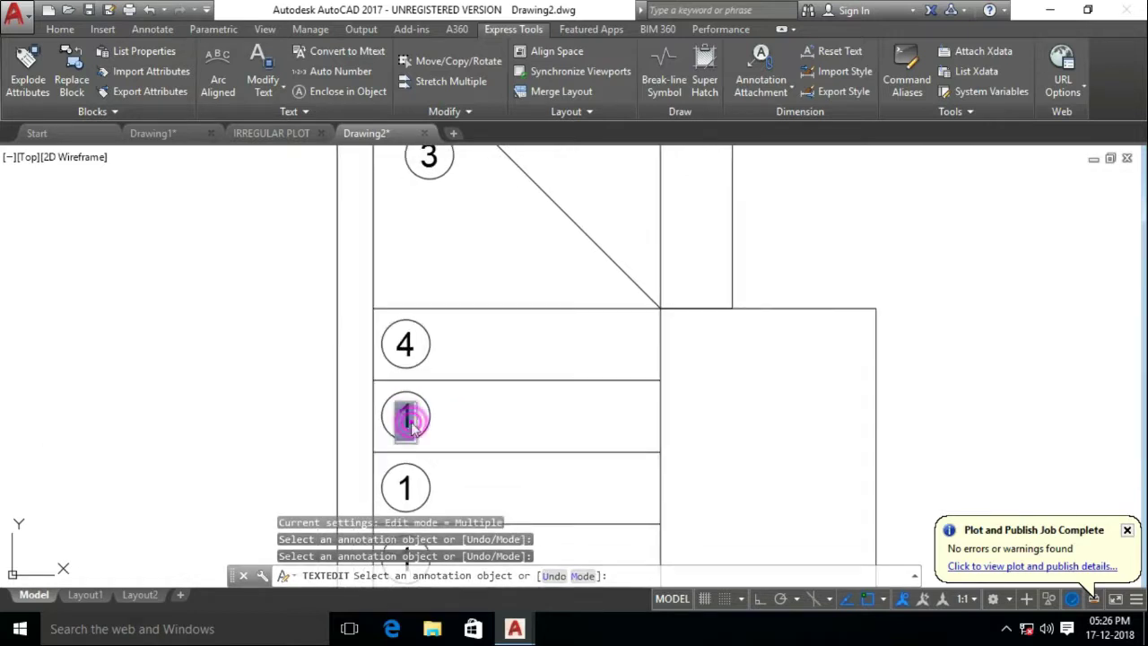
{"action": "type", "text": "5"}
{"action": "middle_click_drag", "start_coordinate": [408, 415], "coordinate": [428, 343]}
{"action": "left_click", "coordinate": [408, 417]}
{"action": "type", "text": "6"}
{"action": "middle_click_drag", "start_coordinate": [482, 417], "coordinate": [502, 324]}
{"action": "left_click", "coordinate": [446, 402]}
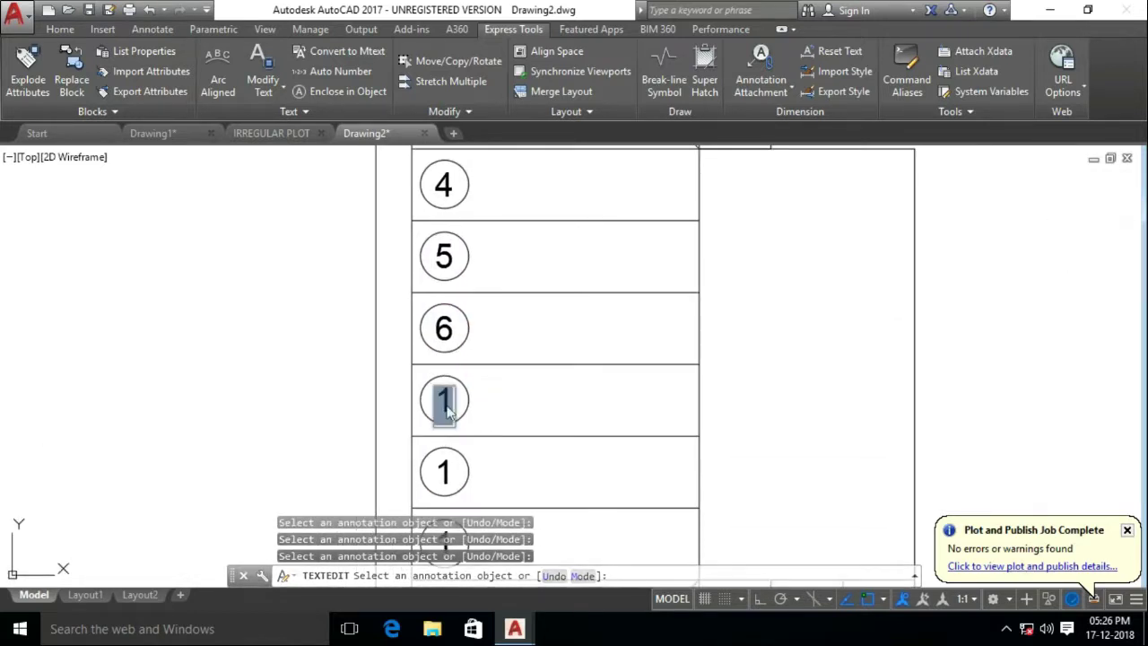
{"action": "type", "text": "7"}
Renumber the remaining circled labels as 8 through 14 and finish editing
{"action": "left_click", "coordinate": [445, 469]}
{"action": "type", "text": "8"}
{"action": "middle_click_drag", "start_coordinate": [500, 469], "coordinate": [510, 329]}
{"action": "left_click", "coordinate": [458, 402]}
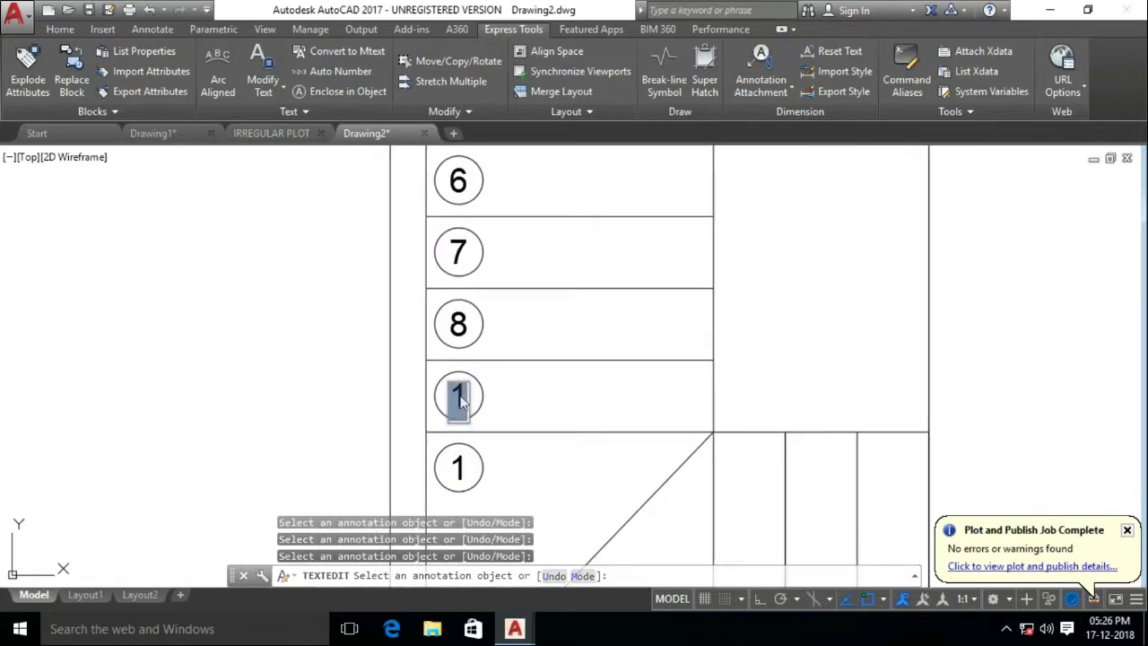
{"action": "type", "text": "9"}
{"action": "left_click", "coordinate": [457, 471]}
{"action": "type", "text": "10"}
{"action": "mouse_move", "coordinate": [511, 462]}
{"action": "middle_mouse_down"}
{"action": "mouse_move", "coordinate": [476, 337]}
{"action": "mouse_move", "coordinate": [506, 356]}
{"action": "middle_mouse_up"}
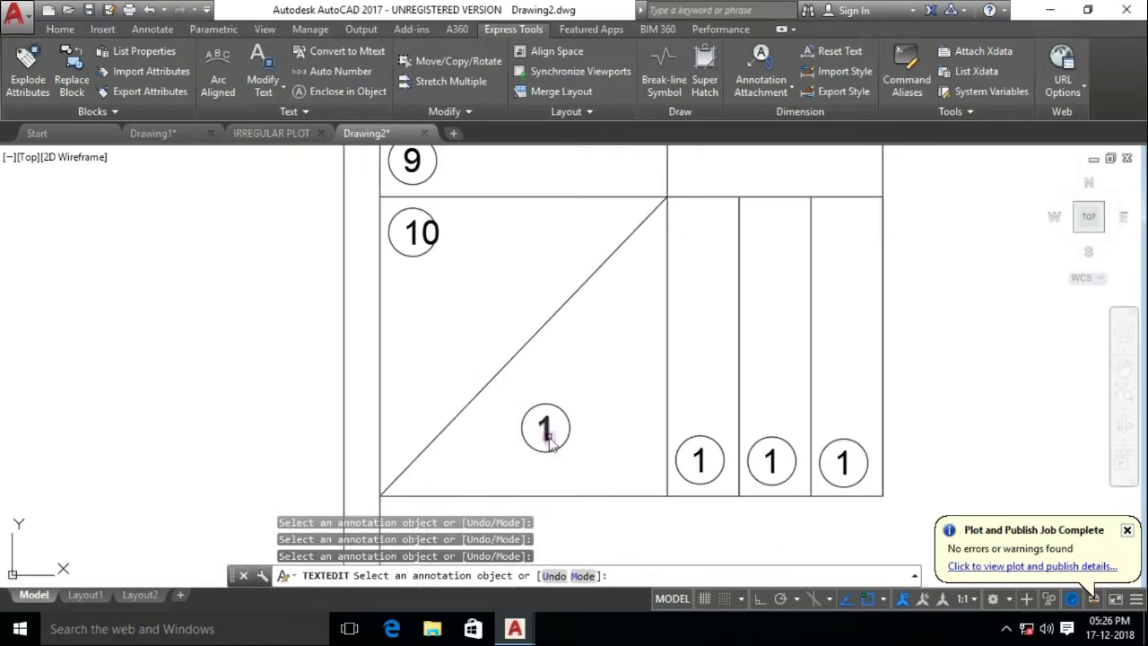
{"action": "left_click", "coordinate": [546, 428]}
{"action": "type", "text": "11"}
{"action": "left_click", "coordinate": [698, 457]}
{"action": "type", "text": "12"}
{"action": "left_click", "coordinate": [765, 457]}
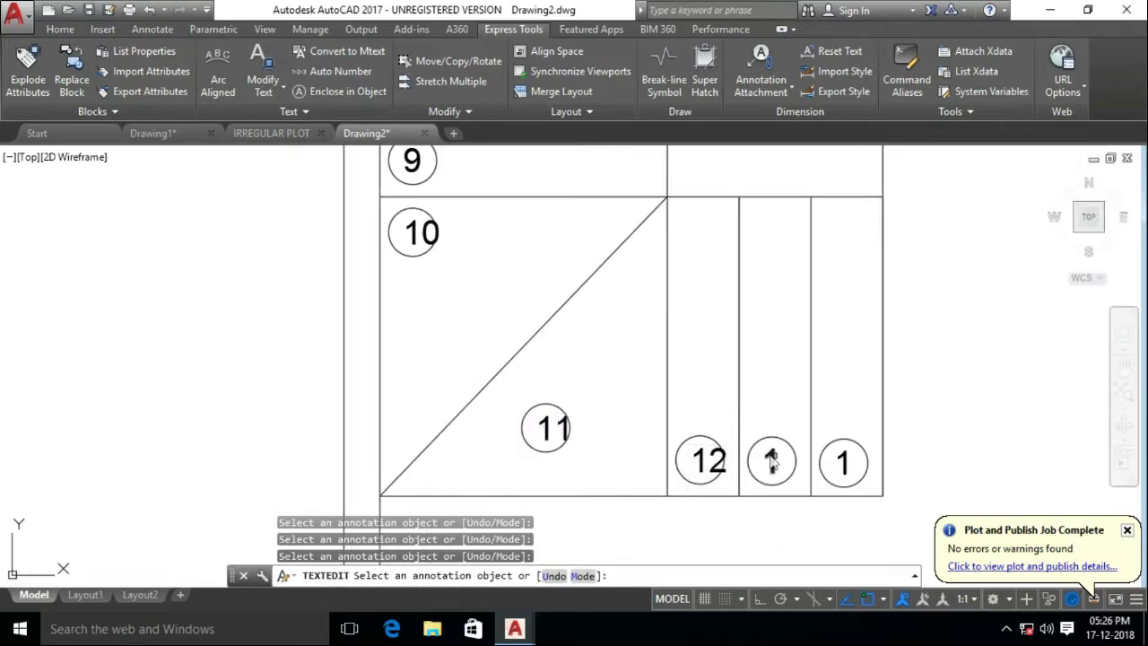
{"action": "type", "text": "13"}
{"action": "left_click", "coordinate": [843, 461]}
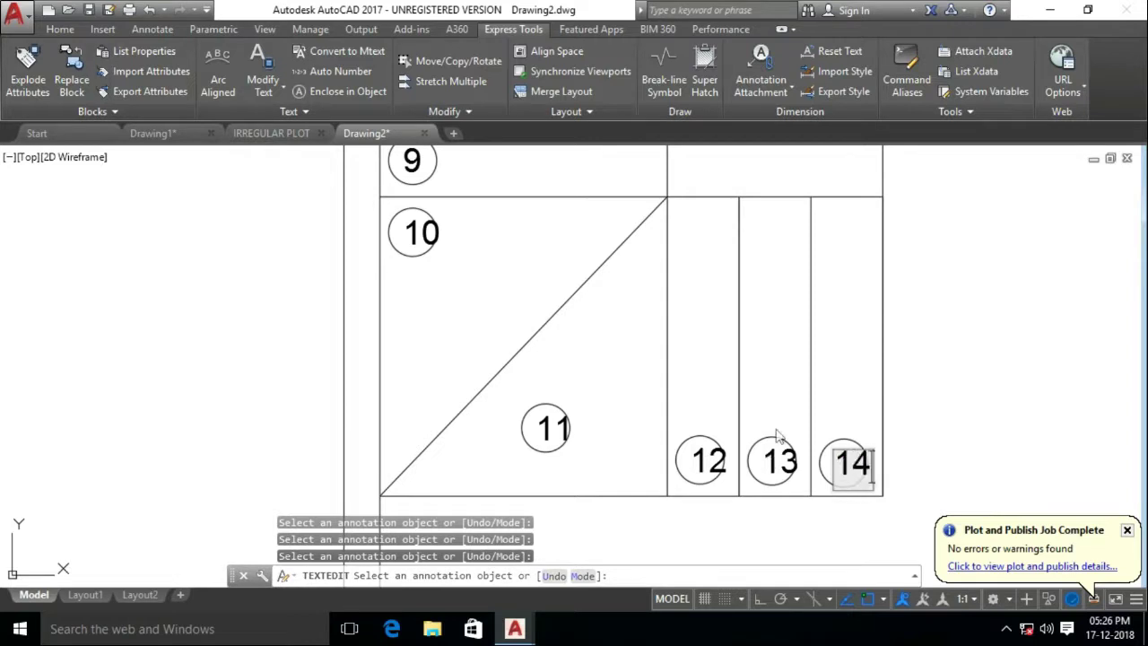
{"action": "key", "text": "Return"}
{"action": "key", "text": "Escape"}
{"action": "key", "text": "Escape"}
Check the circled 13 and 14 labels, then clear the selection
{"action": "left_click", "coordinate": [775, 463]}
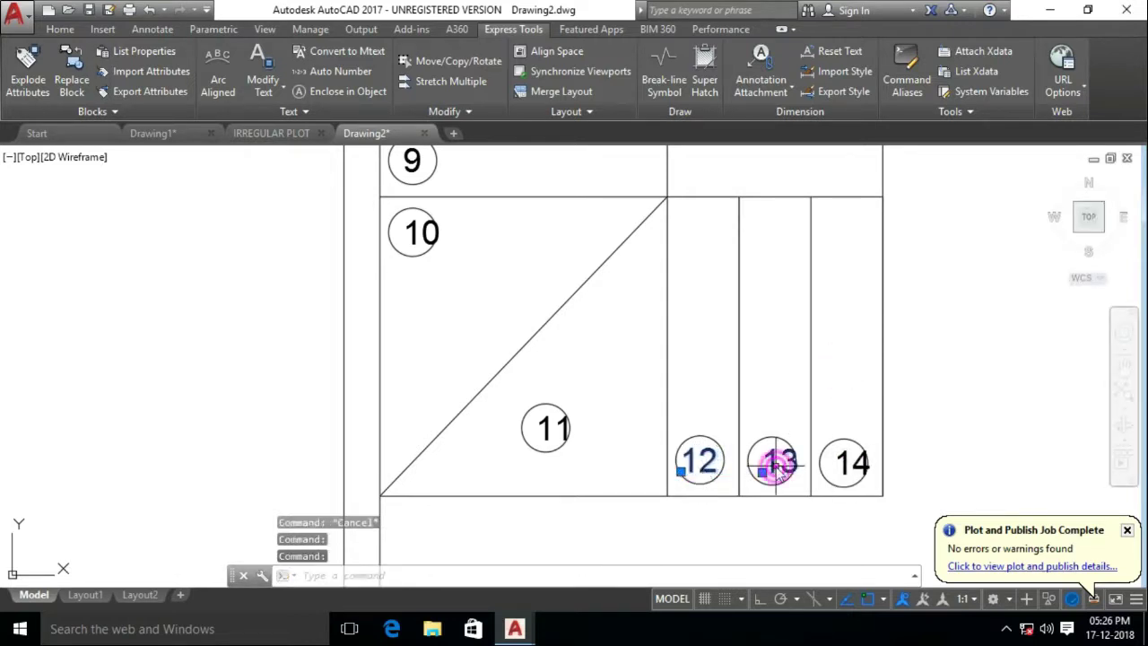
{"action": "key", "text": "Escape"}
{"action": "left_click", "coordinate": [842, 464]}
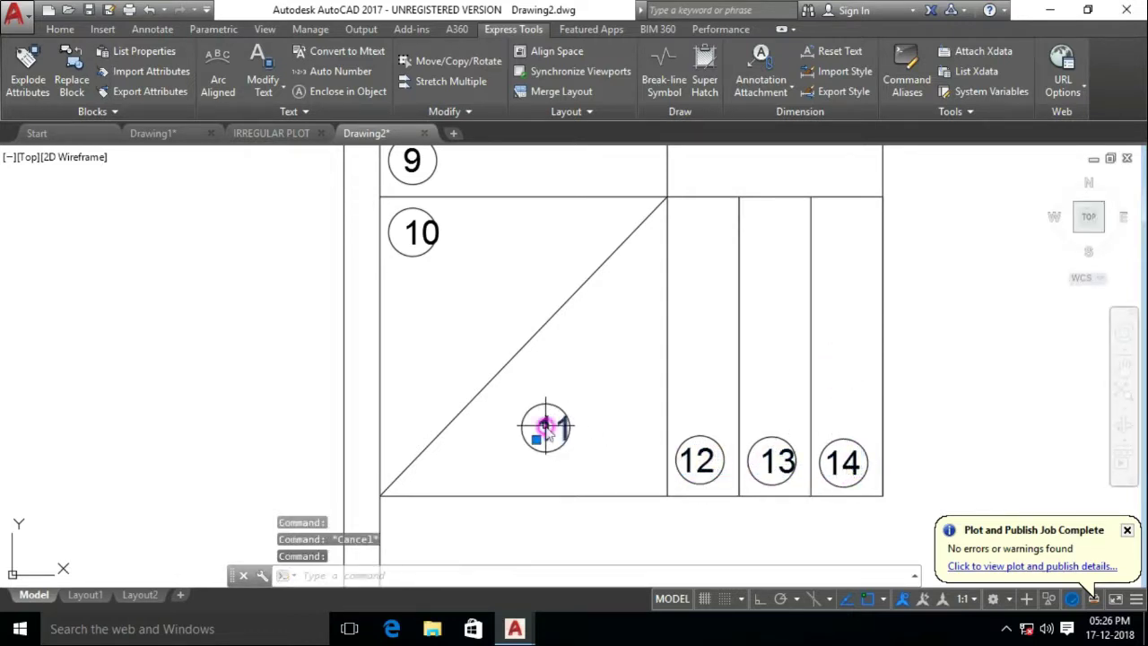
{"action": "key", "text": "Escape"}
{"action": "middle_click_drag", "start_coordinate": [410, 317], "coordinate": [548, 433]}
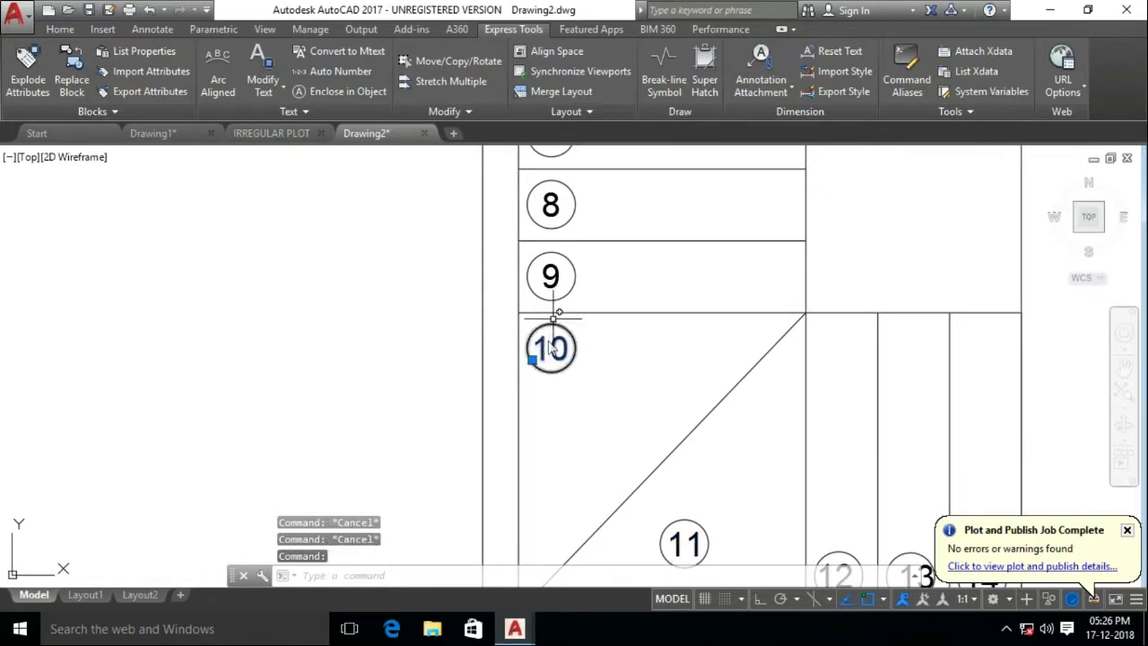
{"action": "key", "text": "Escape"}
Copy the whole numbered staircase into the other plan
{"action": "scroll", "coordinate": [551, 348], "scroll_direction": "down", "scroll_amount": 5}
{"action": "left_click", "coordinate": [634, 484]}
{"action": "type", "text": "co"}
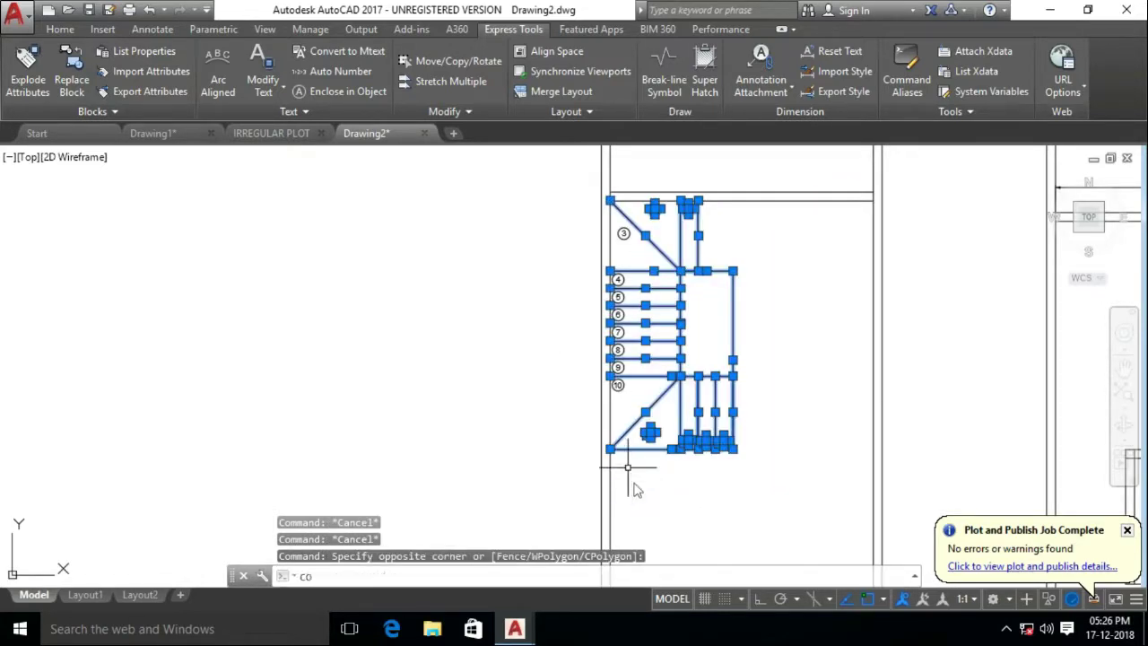
{"action": "key", "text": "Return"}
{"action": "left_click", "coordinate": [610, 199]}
{"action": "scroll", "coordinate": [610, 215], "scroll_direction": "up", "scroll_amount": 2}
{"action": "left_click", "coordinate": [36, 175]}
{"action": "key", "text": "Escape"}
Undo the trial staircase copy
{"action": "scroll", "coordinate": [564, 260], "scroll_direction": "down", "scroll_amount": 1}
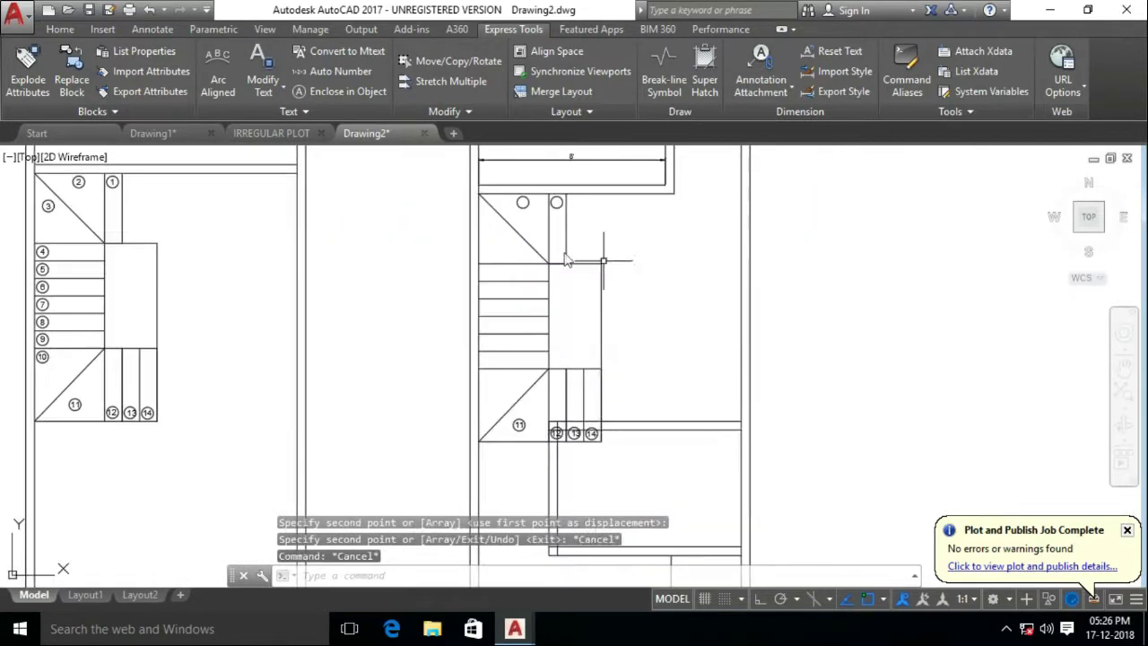
{"action": "scroll", "coordinate": [499, 375], "scroll_direction": "down", "scroll_amount": 2}
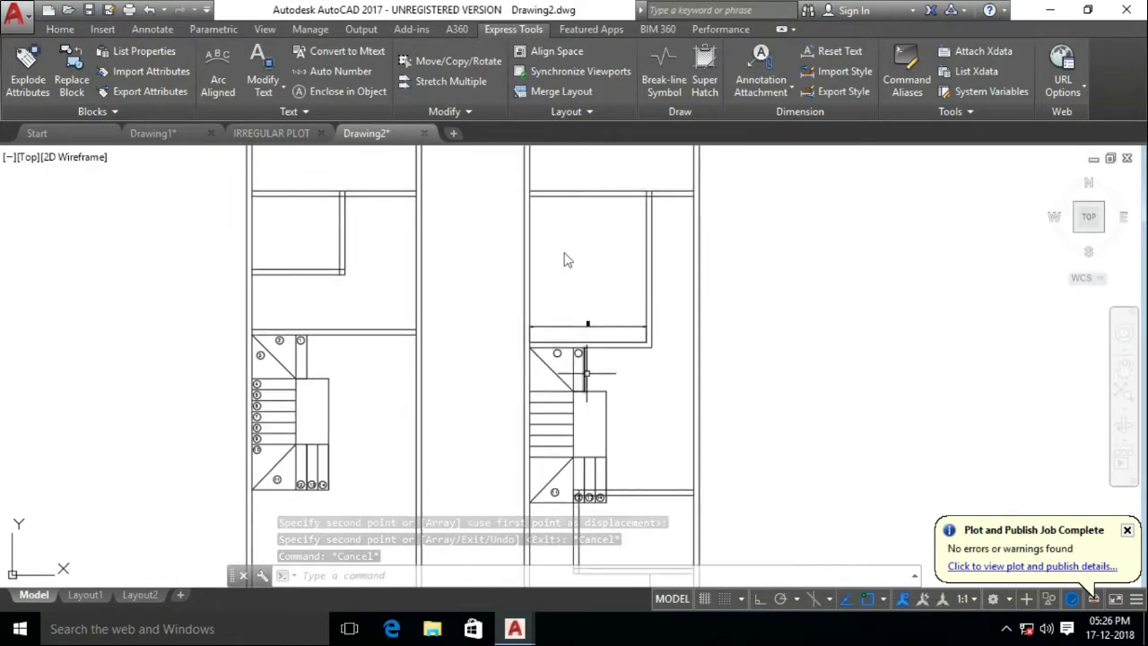
{"action": "key", "text": "ctrl+z"}
{"action": "key", "text": "ctrl+z"}
{"action": "key", "text": "ctrl+z"}
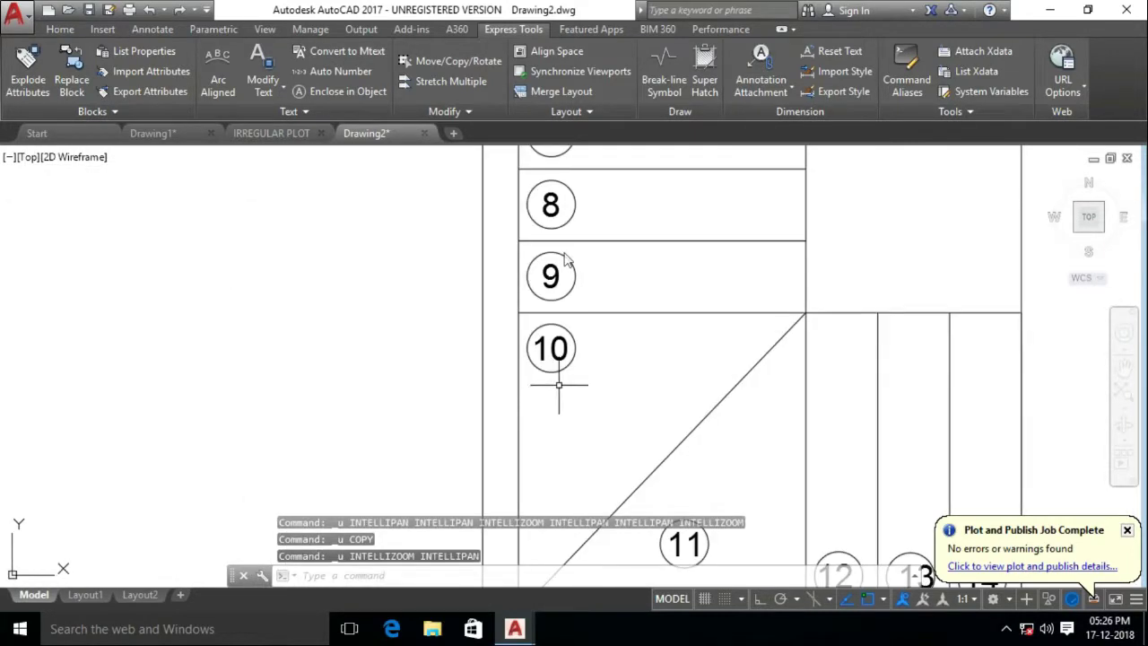
{"action": "key", "text": "ctrl+z"}
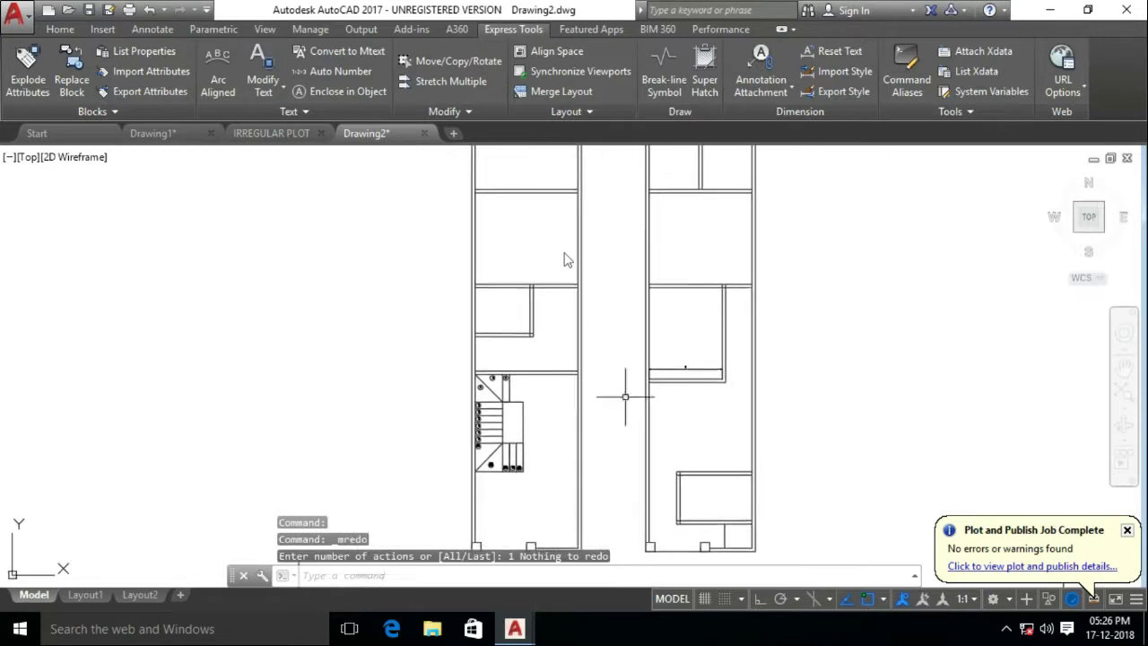
Start a STRETCH on the right-hand plan's walls with a crossing window
{"action": "scroll", "coordinate": [628, 386], "scroll_direction": "up", "scroll_amount": 2}
{"action": "type", "text": "s"}
{"action": "key", "text": "Return"}
{"action": "left_click", "coordinate": [793, 380]}
Stretch the room wall left, then undo it to keep the 8' width
{"action": "left_click", "coordinate": [538, 410]}
{"action": "key", "text": "Return"}
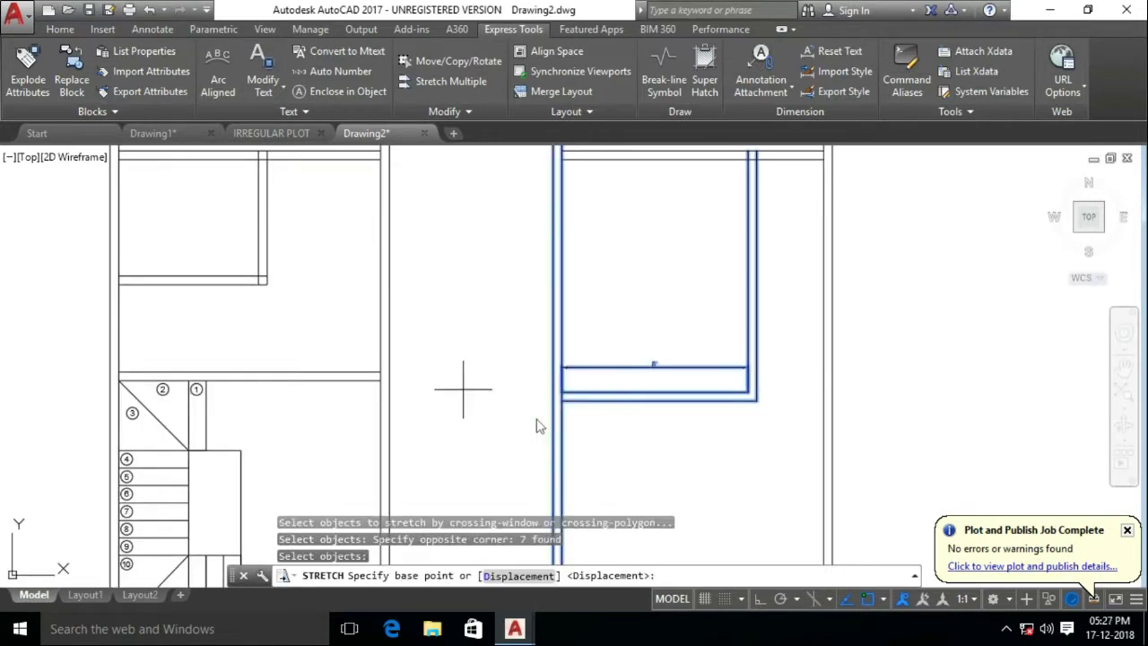
{"action": "scroll", "coordinate": [440, 399], "scroll_direction": "up", "scroll_amount": 2}
{"action": "left_click", "coordinate": [637, 385]}
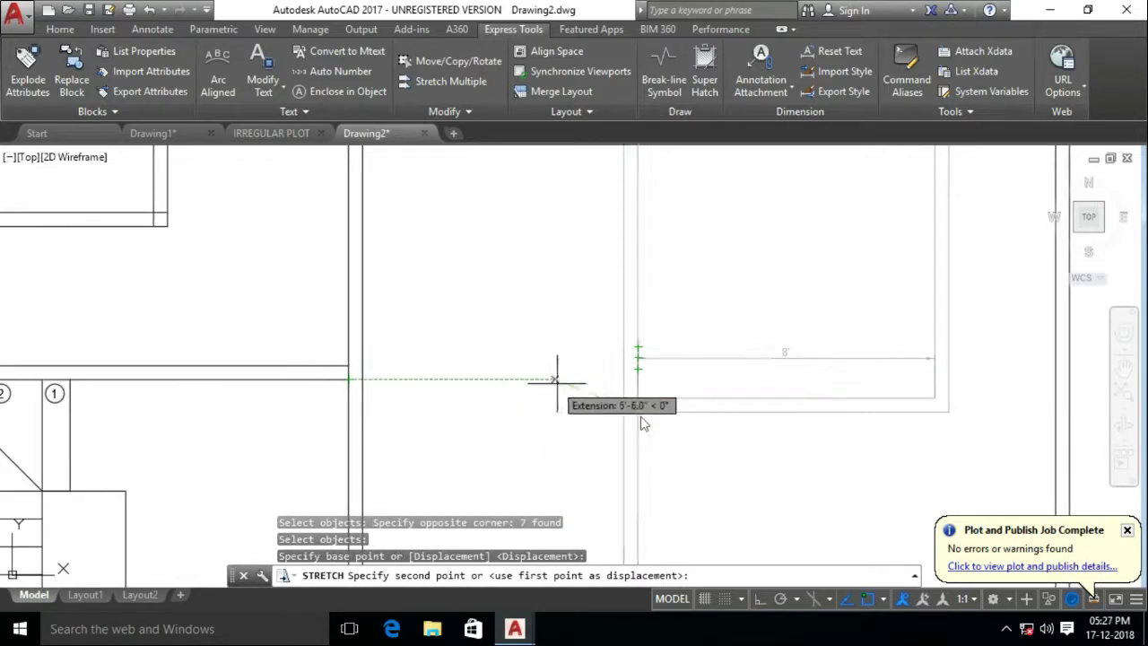
{"action": "left_click", "coordinate": [599, 390]}
{"action": "left_click", "coordinate": [681, 361]}
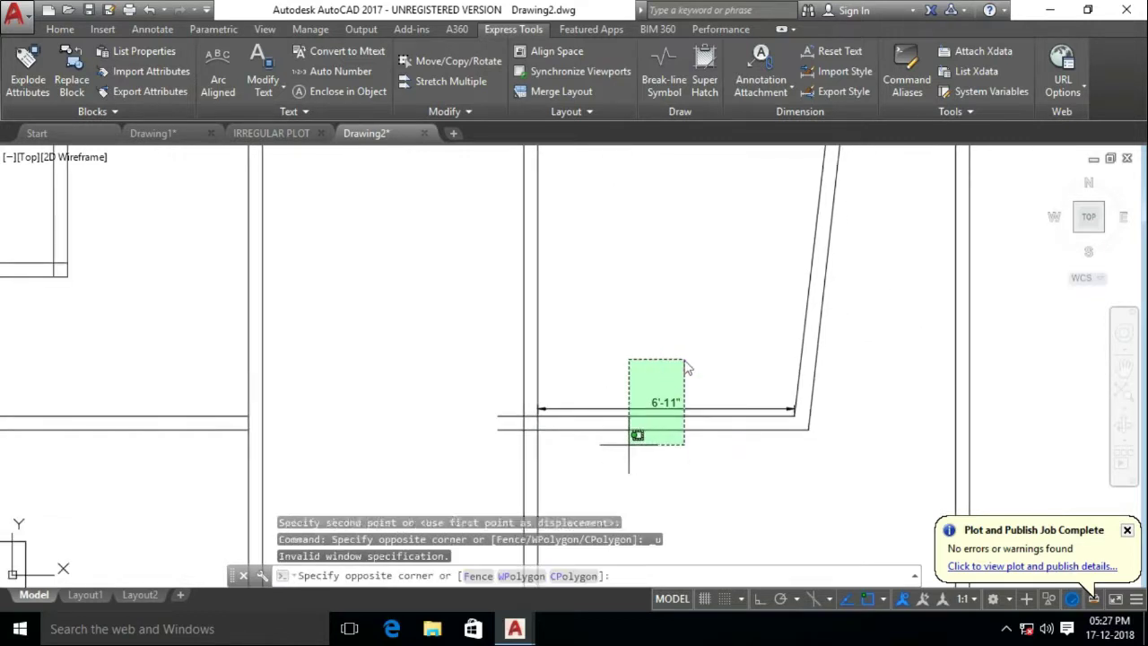
{"action": "left_click", "coordinate": [640, 366]}
{"action": "key", "text": "ctrl+z"}
{"action": "key", "text": "ctrl+z"}
{"action": "key", "text": "Return"}
Try another stretch of the wall end with a crossing window, then abandon it
{"action": "left_click", "coordinate": [60, 29]}
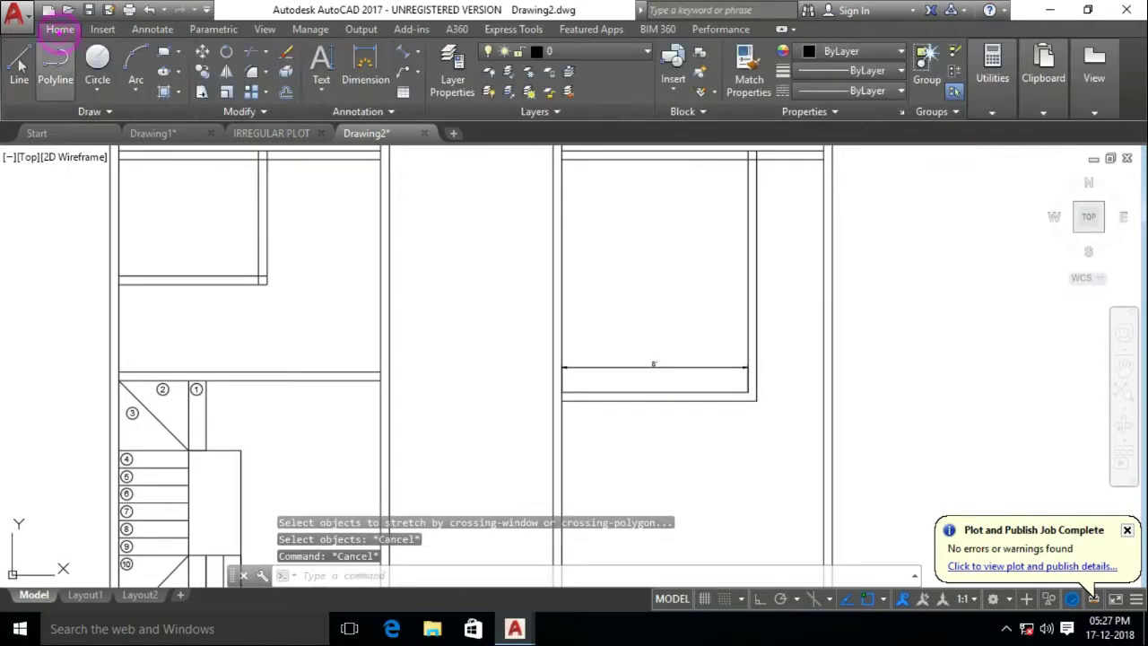
{"action": "left_click", "coordinate": [18, 68]}
{"action": "key", "text": "Escape"}
{"action": "type", "text": "s"}
{"action": "key", "text": "Return"}
{"action": "scroll", "coordinate": [547, 470], "scroll_direction": "up", "scroll_amount": 3}
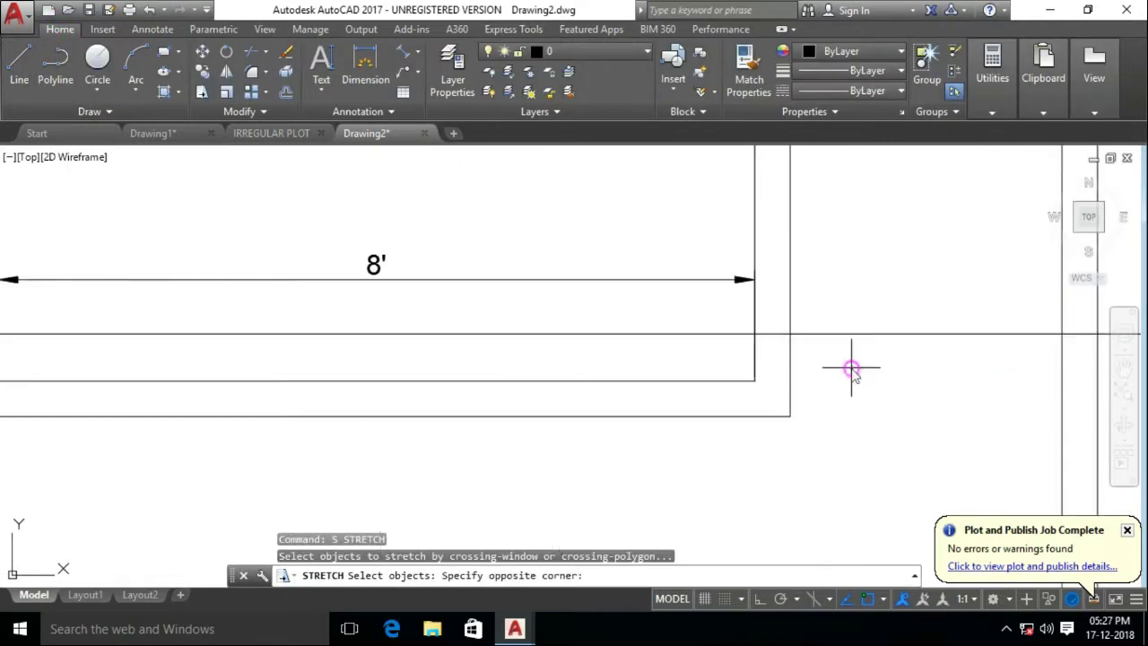
{"action": "left_click", "coordinate": [729, 410]}
{"action": "left_click", "coordinate": [323, 453]}
{"action": "left_click", "coordinate": [564, 449]}
{"action": "key", "text": "Escape"}
{"action": "key", "text": "Escape"}
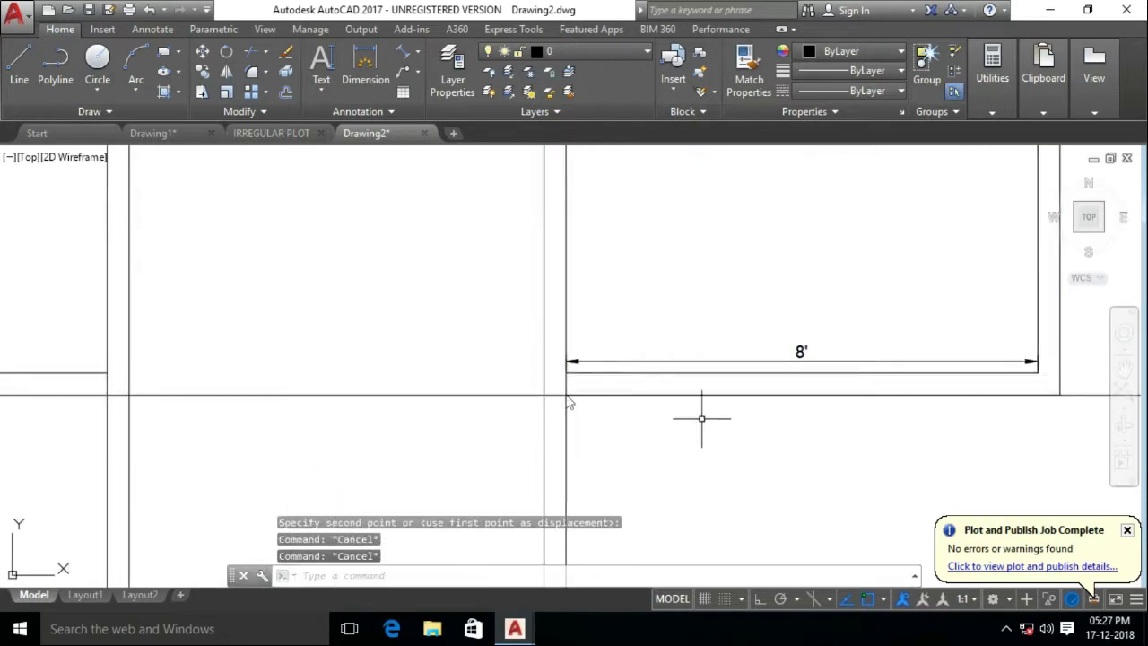
{"action": "scroll", "coordinate": [697, 415], "scroll_direction": "down", "scroll_amount": 2}
Erase the extra horizontal line below the room and start an aligned dimension
{"action": "left_click_drag", "start_coordinate": [628, 399], "coordinate": [545, 457]}
{"action": "key", "text": "Delete"}
{"action": "type", "text": "dal"}
{"action": "key", "text": "Return"}
Place a 9'-1.5" aligned dimension along the room's vertical wall
{"action": "left_click", "coordinate": [747, 215]}
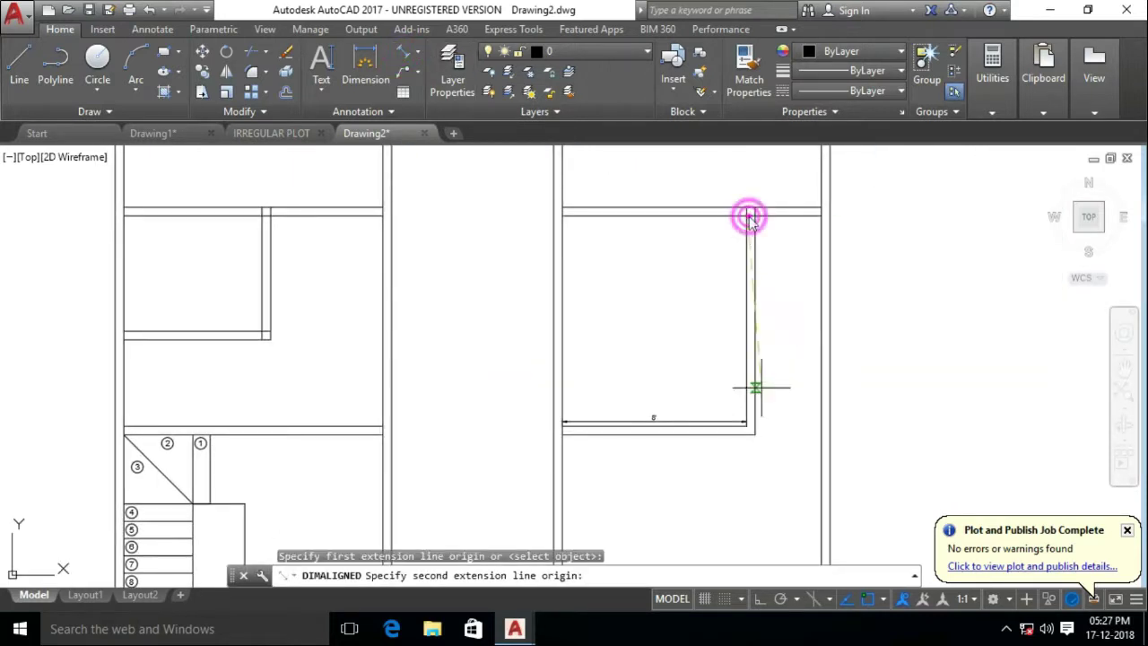
{"action": "scroll", "coordinate": [756, 389], "scroll_direction": "up", "scroll_amount": 5}
{"action": "left_click", "coordinate": [748, 417]}
{"action": "scroll", "coordinate": [633, 373], "scroll_direction": "down", "scroll_amount": 2}
{"action": "left_click", "coordinate": [633, 372]}
{"action": "scroll", "coordinate": [633, 372], "scroll_direction": "down", "scroll_amount": 2}
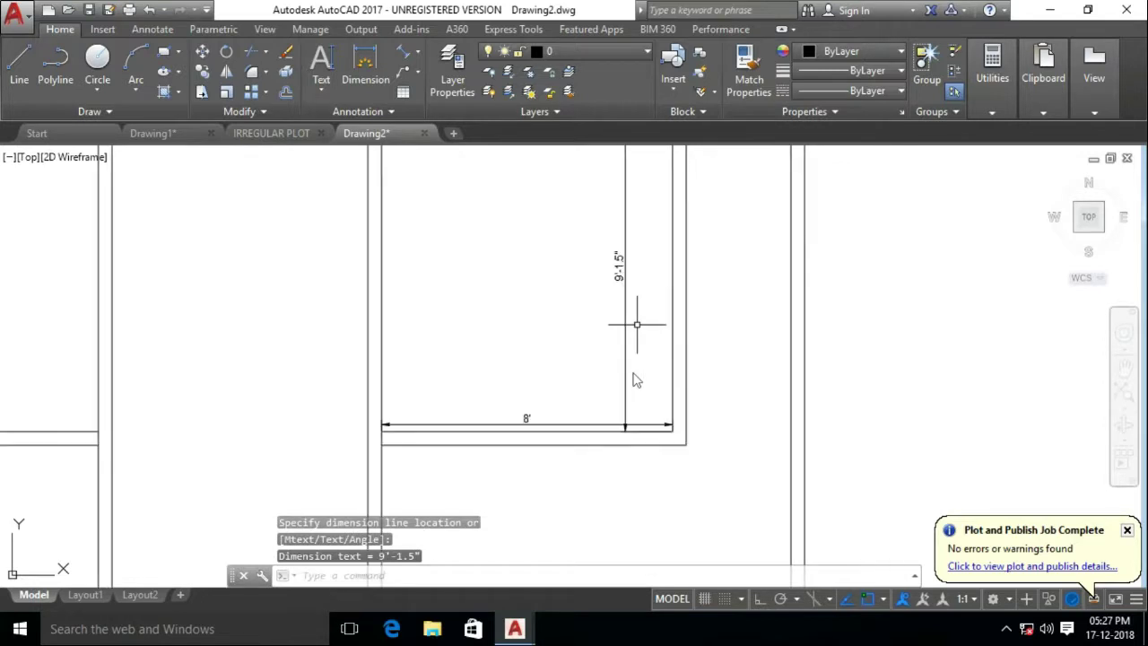
{"action": "scroll", "coordinate": [634, 376], "scroll_direction": "down", "scroll_amount": 3}
{"action": "scroll", "coordinate": [633, 379], "scroll_direction": "up", "scroll_amount": 5}
Erase the two leftover lines near the wall
{"action": "left_click_drag", "start_coordinate": [671, 361], "coordinate": [750, 254]}
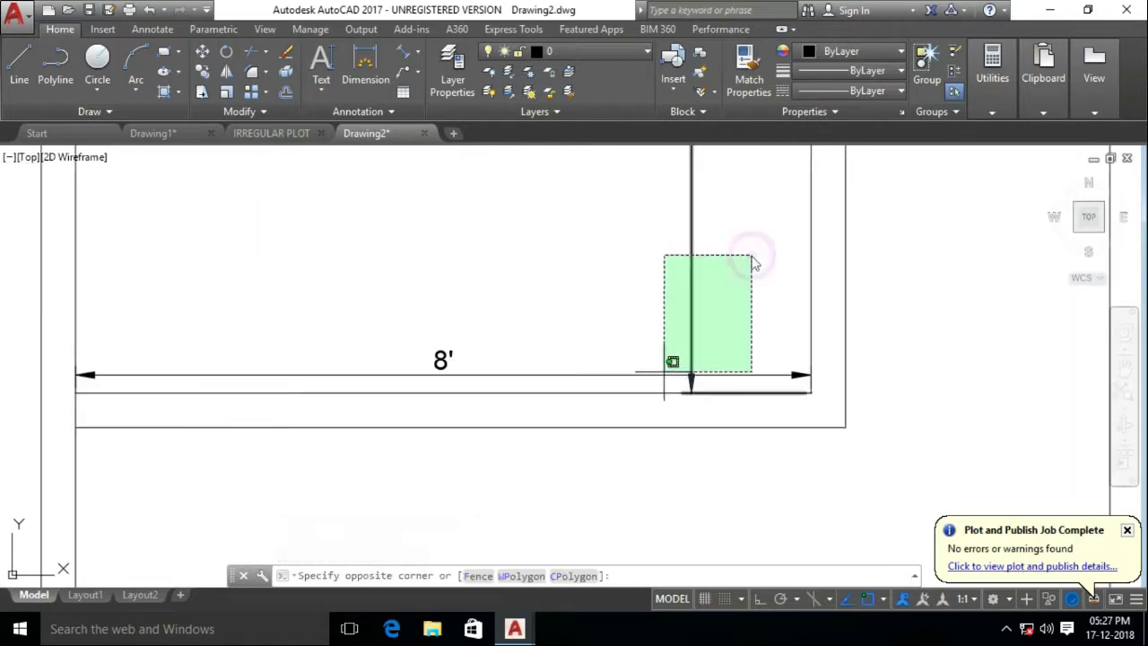
{"action": "key", "text": "Delete"}
{"action": "scroll", "coordinate": [658, 384], "scroll_direction": "down", "scroll_amount": 3}
Copy the stair from its corner into the neighbouring plan
{"action": "left_click", "coordinate": [364, 298]}
{"action": "mouse_move", "coordinate": [658, 385]}
{"action": "middle_mouse_down"}
{"action": "mouse_move", "coordinate": [828, 326]}
{"action": "mouse_move", "coordinate": [647, 339]}
{"action": "middle_mouse_up"}
{"action": "left_click", "coordinate": [437, 228]}
{"action": "type", "text": "co"}
{"action": "key", "text": "Return"}
{"action": "left_click", "coordinate": [251, 196]}
{"action": "left_click", "coordinate": [682, 197]}
{"action": "key", "text": "Escape"}
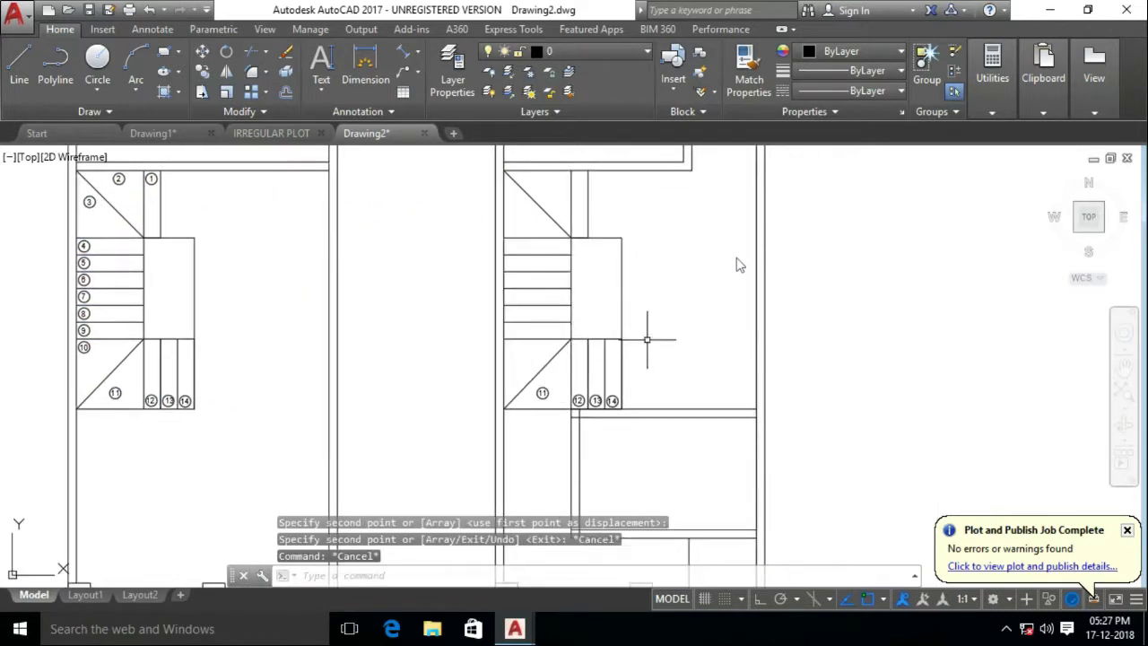
{"action": "middle_click_drag", "start_coordinate": [647, 390], "coordinate": [615, 379]}
{"action": "scroll", "coordinate": [625, 383], "scroll_direction": "down", "scroll_amount": 1}
{"action": "scroll", "coordinate": [630, 350], "scroll_direction": "down", "scroll_amount": 2}
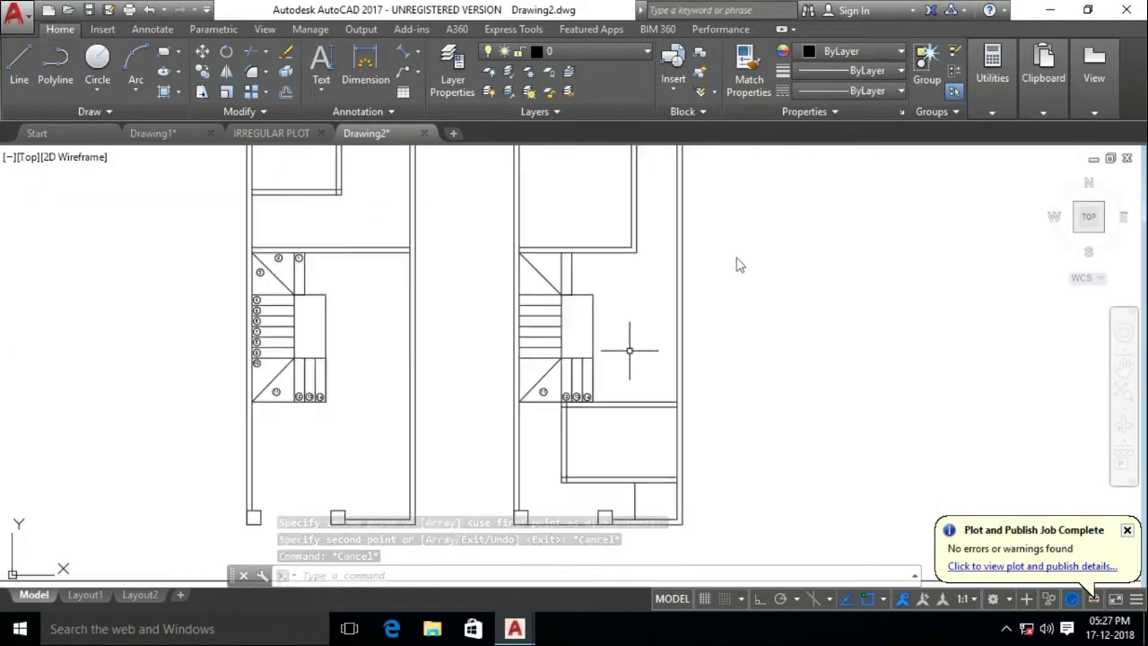
{"action": "scroll", "coordinate": [666, 346], "scroll_direction": "up", "scroll_amount": 1}
{"action": "middle_click_drag", "start_coordinate": [666, 346], "coordinate": [645, 269]}
{"action": "scroll", "coordinate": [627, 389], "scroll_direction": "down", "scroll_amount": 2}
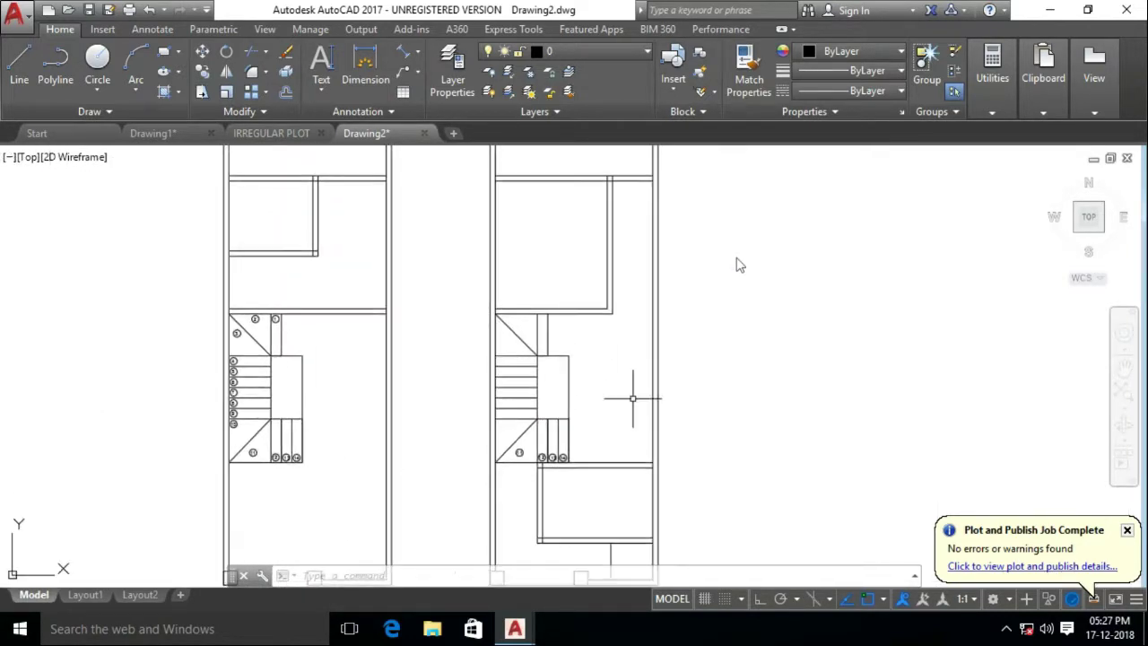
{"action": "scroll", "coordinate": [604, 219], "scroll_direction": "down", "scroll_amount": 1}
{"action": "scroll", "coordinate": [604, 220], "scroll_direction": "up", "scroll_amount": 3}
Draw corner-to-corner diagonals across the right plan's top-corner box
{"action": "scroll", "coordinate": [516, 332], "scroll_direction": "up", "scroll_amount": 2}
{"action": "left_click", "coordinate": [549, 449]}
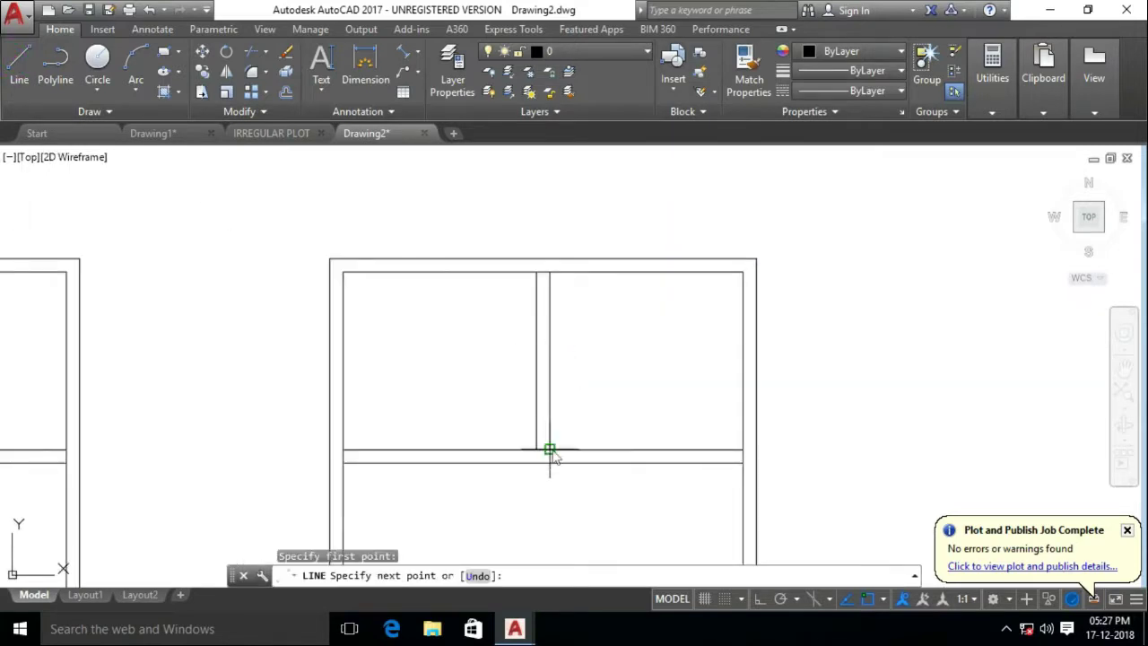
{"action": "left_click", "coordinate": [736, 448]}
{"action": "key", "text": "Escape"}
{"action": "key", "text": "Escape"}
{"action": "scroll", "coordinate": [738, 456], "scroll_direction": "down", "scroll_amount": 4}
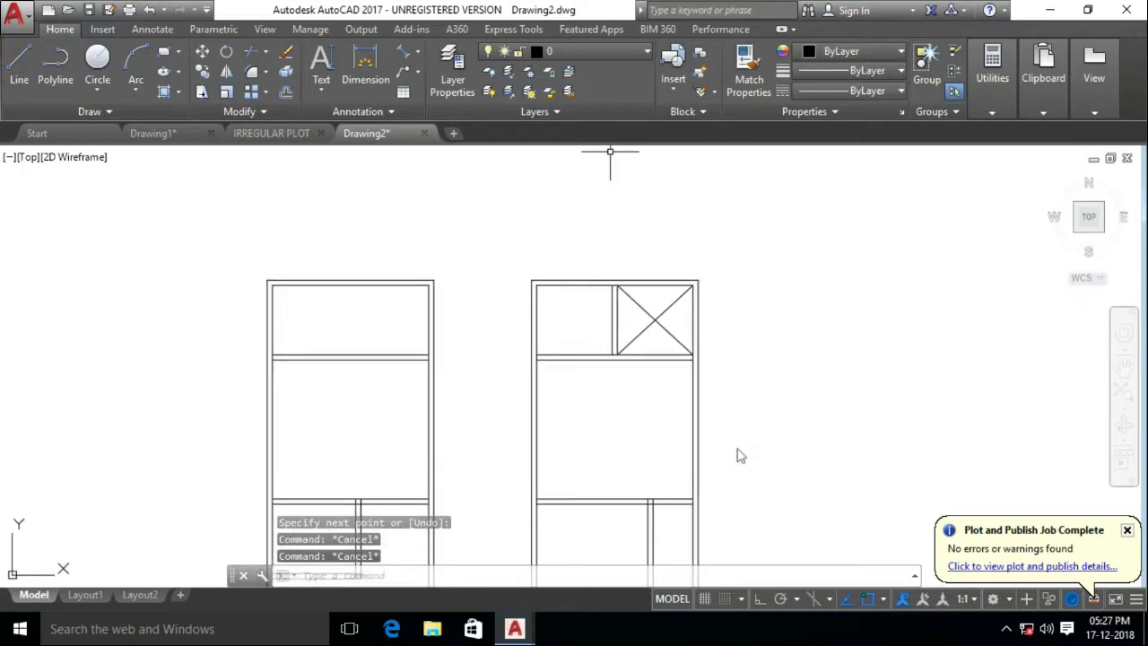
{"action": "scroll", "coordinate": [737, 455], "scroll_direction": "up", "scroll_amount": 3}
{"action": "scroll", "coordinate": [807, 359], "scroll_direction": "up", "scroll_amount": 2}
Copy the partition's double line into the left plan's top room
{"action": "left_click", "coordinate": [886, 321]}
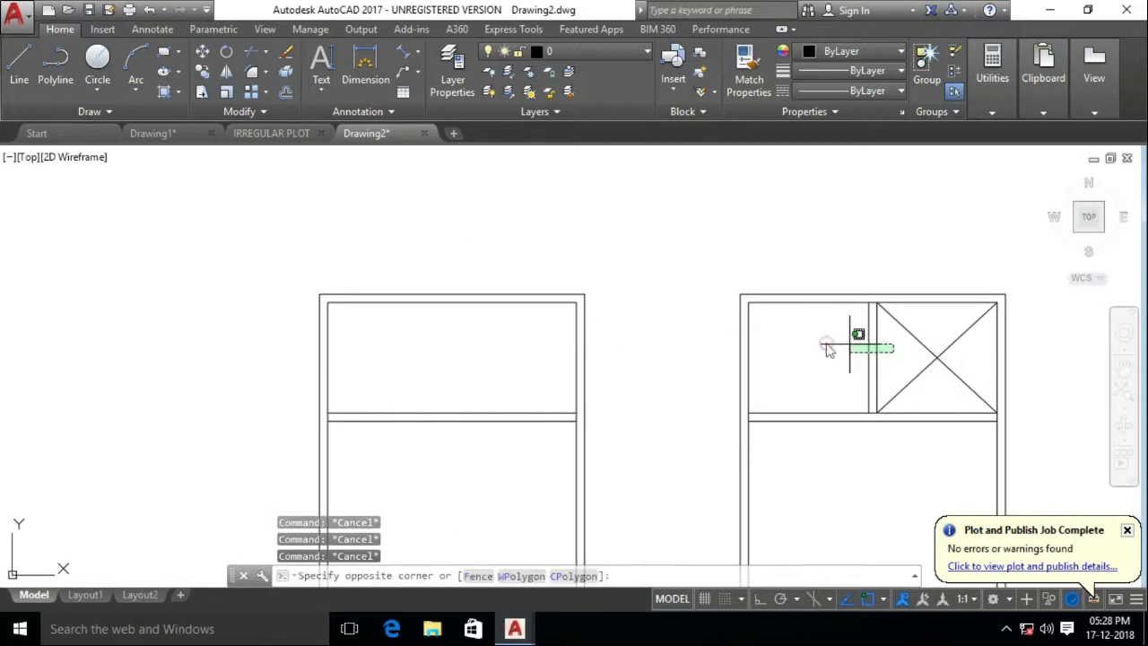
{"action": "left_click", "coordinate": [827, 345]}
{"action": "type", "text": "co"}
{"action": "key", "text": "Return"}
{"action": "left_click", "coordinate": [749, 304]}
{"action": "left_click", "coordinate": [324, 306]}
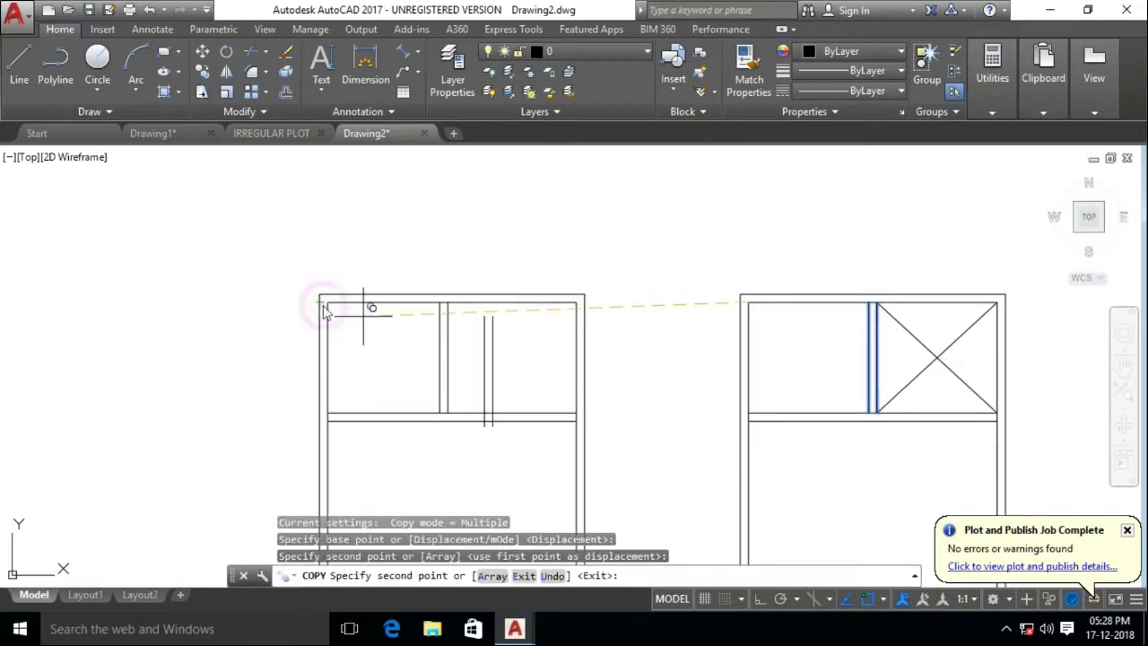
{"action": "key", "text": "Escape"}
{"action": "scroll", "coordinate": [484, 271], "scroll_direction": "up", "scroll_amount": 5}
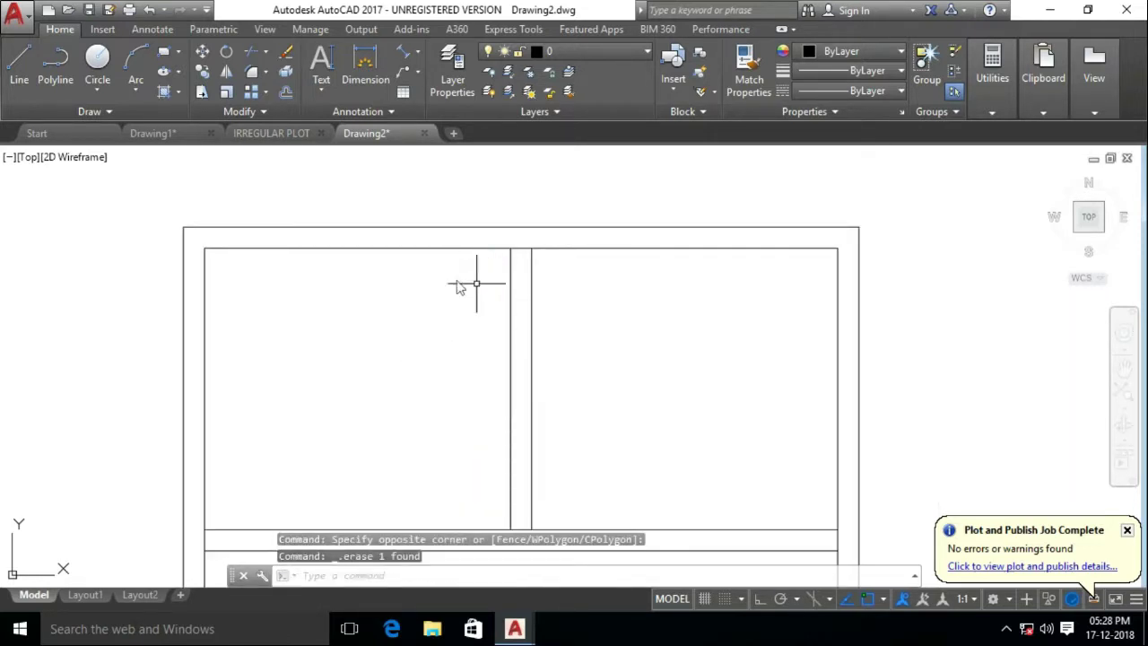
{"action": "scroll", "coordinate": [466, 283], "scroll_direction": "down", "scroll_amount": 3}
Draw a diagonal across the left plan's box
{"action": "type", "text": "l"}
{"action": "key", "text": "Return"}
{"action": "left_click", "coordinate": [705, 271]}
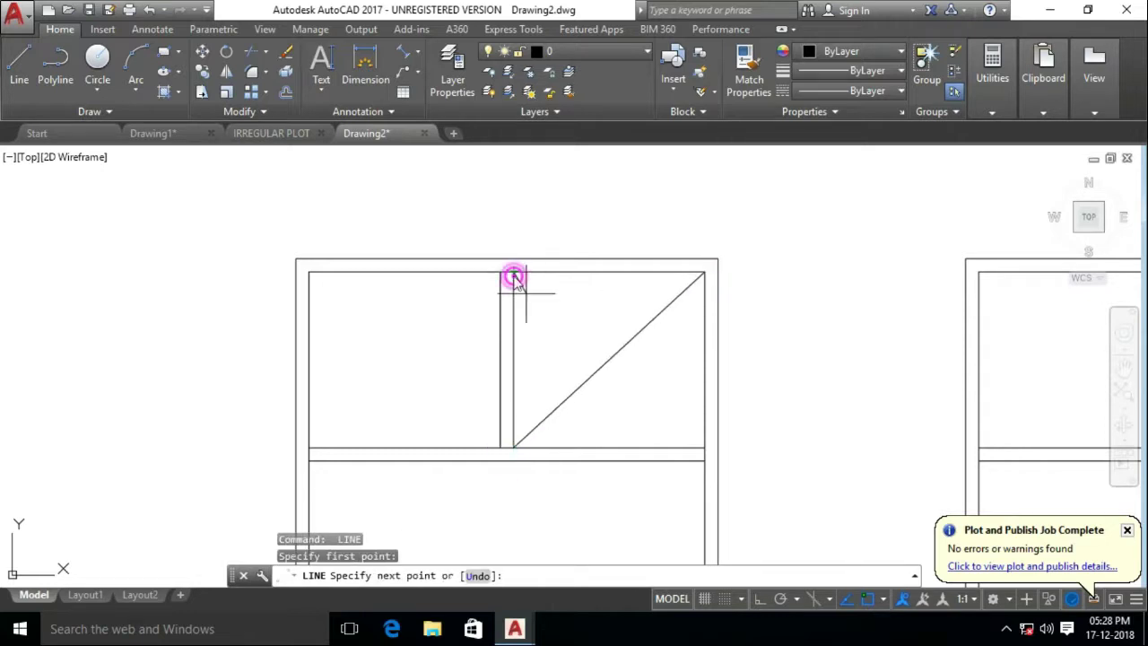
{"action": "key", "text": "Escape"}
{"action": "scroll", "coordinate": [745, 443], "scroll_direction": "down", "scroll_amount": 4}
{"action": "scroll", "coordinate": [704, 456], "scroll_direction": "up", "scroll_amount": 2}
{"action": "middle_click_drag", "start_coordinate": [590, 381], "coordinate": [624, 310]}
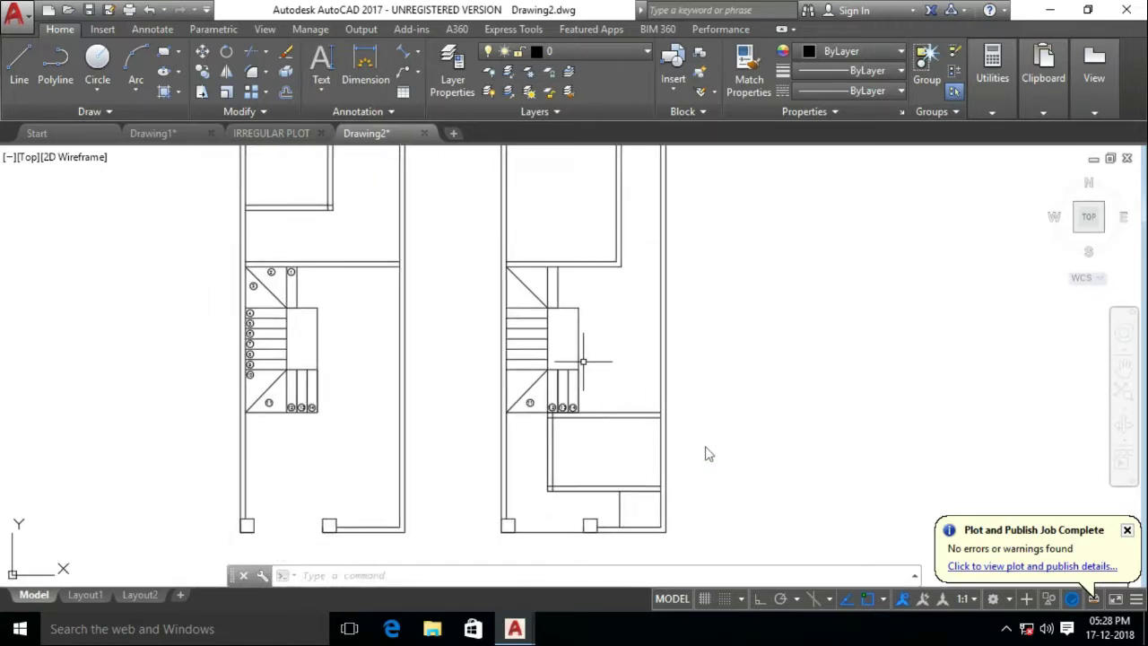
{"action": "scroll", "coordinate": [569, 364], "scroll_direction": "up", "scroll_amount": 2}
Start another line, then cancel it unfinished
{"action": "type", "text": "l"}
{"action": "key", "text": "Return"}
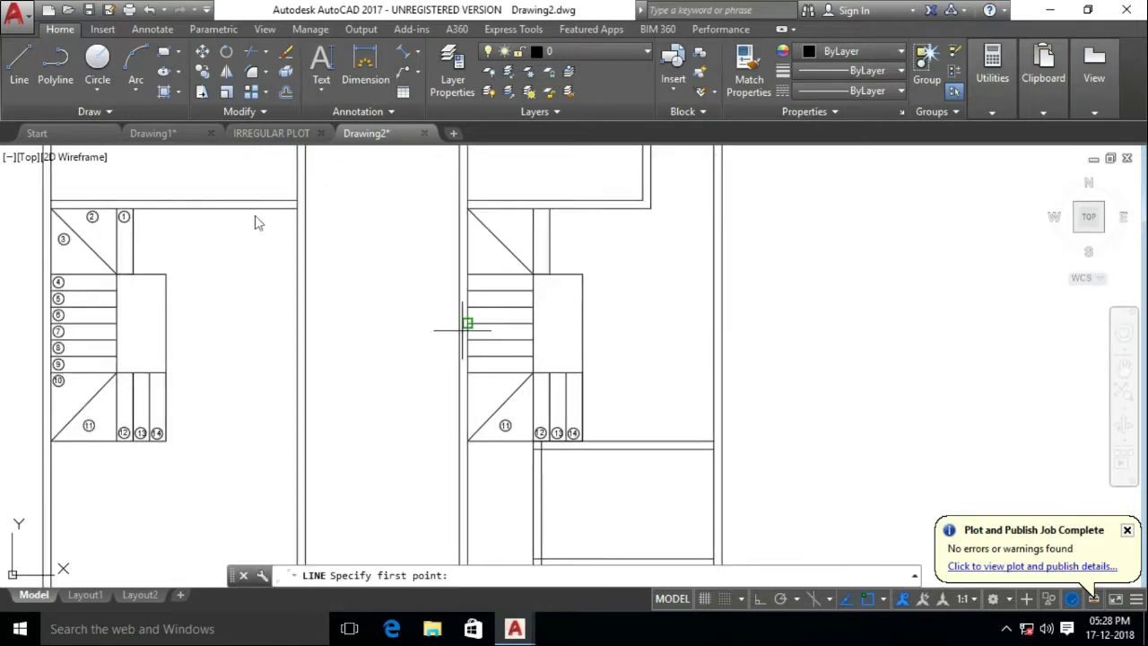
{"action": "scroll", "coordinate": [583, 369], "scroll_direction": "up", "scroll_amount": 2}
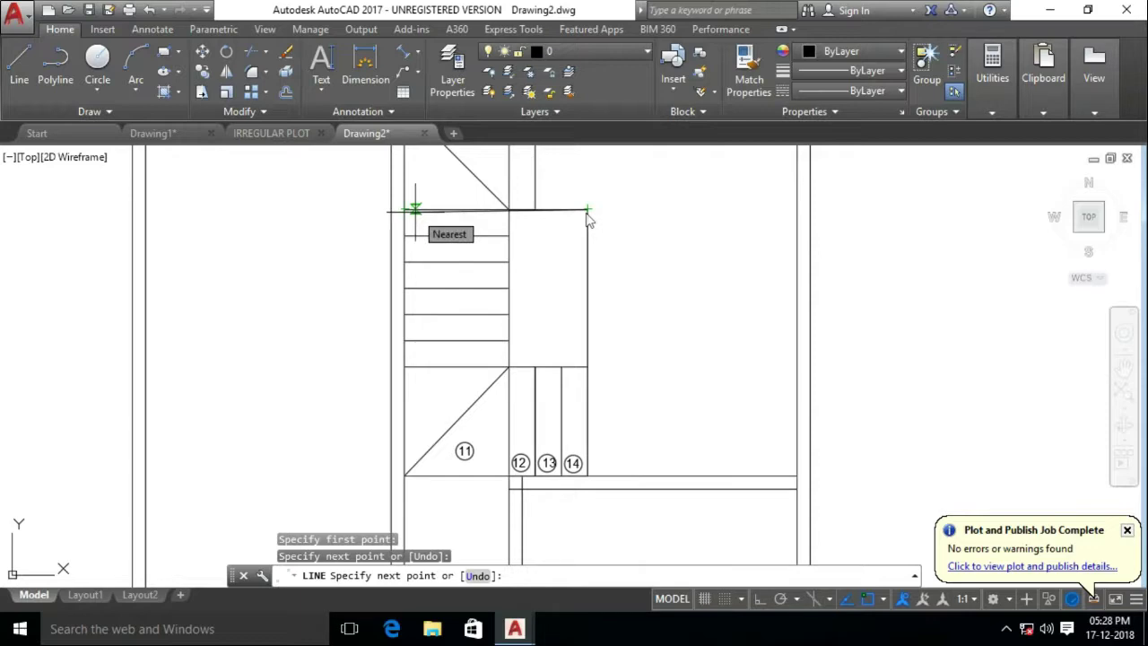
{"action": "key", "text": "Escape"}
{"action": "key", "text": "Escape"}
{"action": "scroll", "coordinate": [582, 377], "scroll_direction": "down", "scroll_amount": 4}
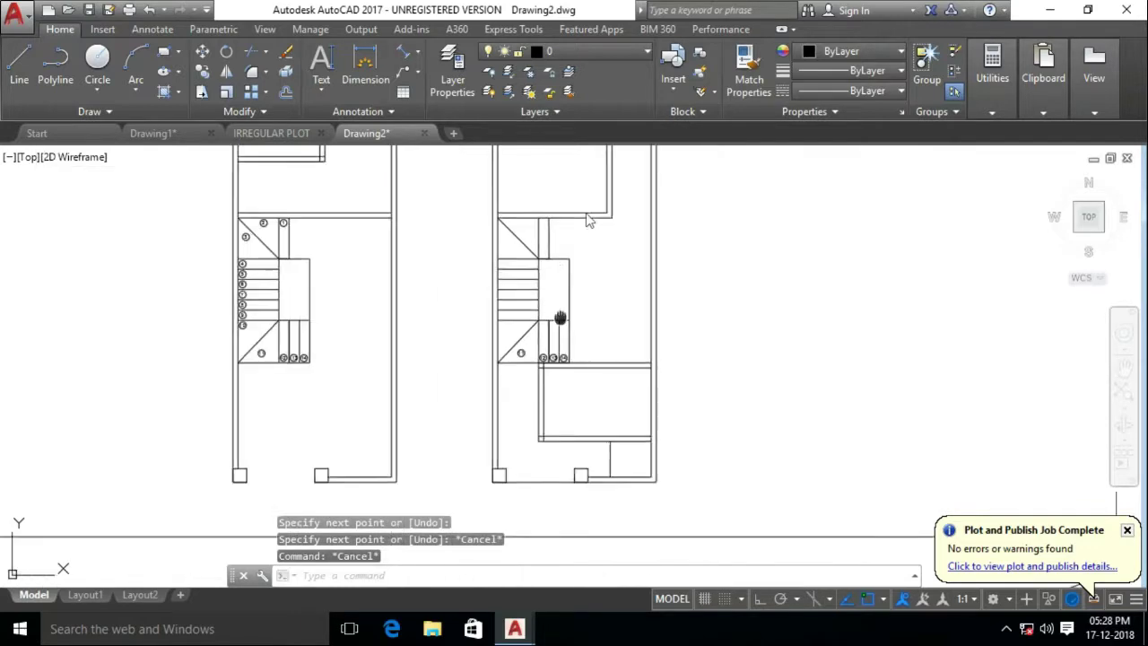
{"action": "scroll", "coordinate": [584, 410], "scroll_direction": "up", "scroll_amount": 3}
{"action": "scroll", "coordinate": [594, 392], "scroll_direction": "down", "scroll_amount": 1}
{"action": "scroll", "coordinate": [594, 393], "scroll_direction": "down", "scroll_amount": 1}
{"action": "scroll", "coordinate": [584, 326], "scroll_direction": "up", "scroll_amount": 1}
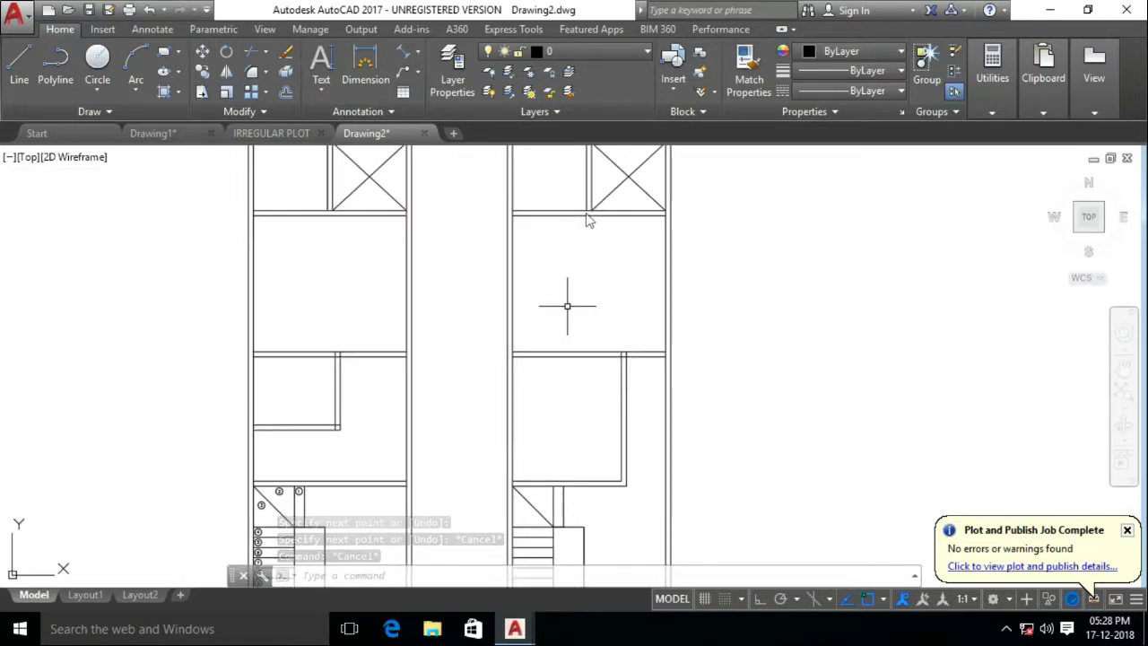
{"action": "left_click", "coordinate": [1023, 625]}
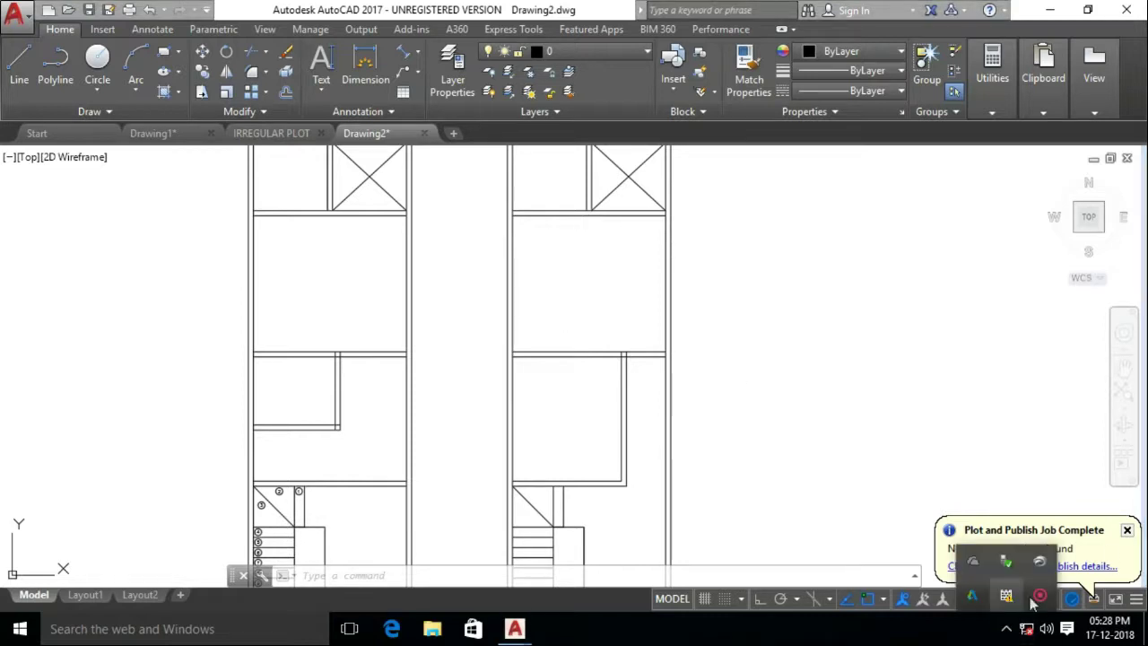
{"action": "left_click", "coordinate": [1004, 604]}
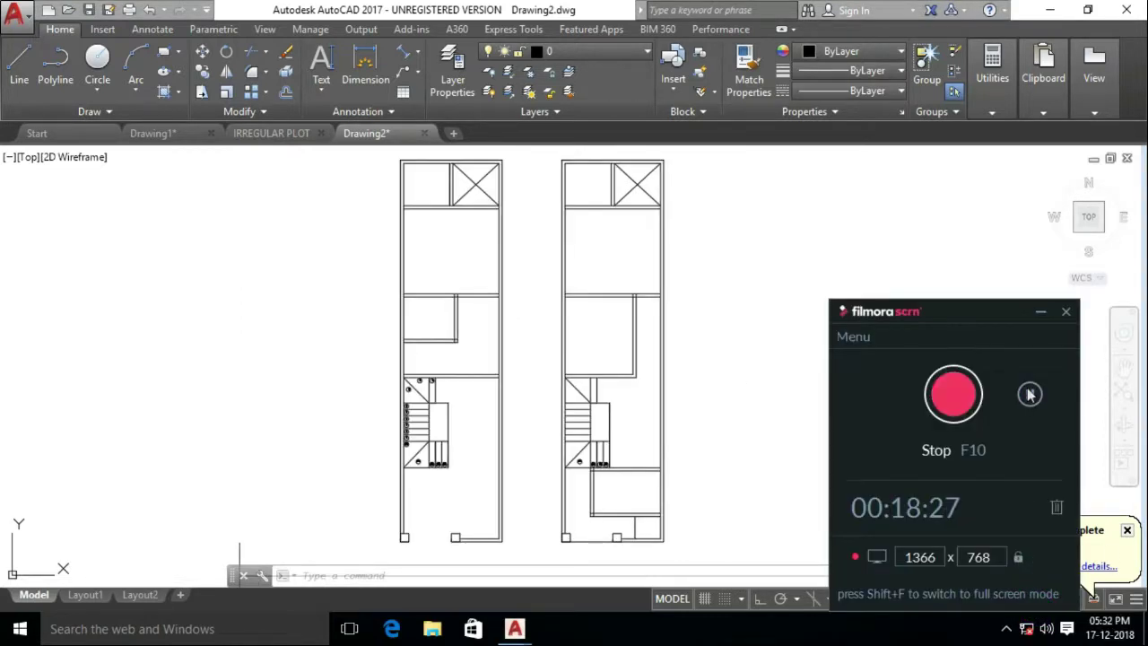
{"action": "left_click", "coordinate": [1040, 311]}
{"action": "scroll", "coordinate": [489, 381], "scroll_direction": "up", "scroll_amount": 2}
{"action": "middle_click_drag", "start_coordinate": [849, 235], "coordinate": [867, 307]}
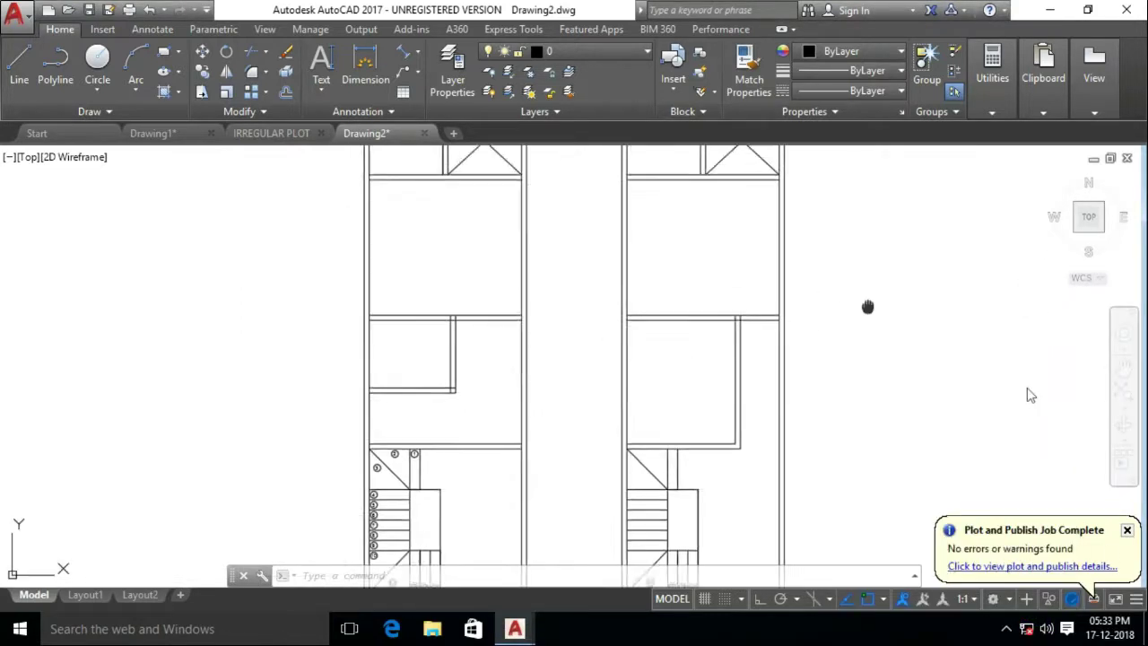
{"action": "type", "text": "ex"}
{"action": "key", "text": "Return"}
{"action": "scroll", "coordinate": [587, 383], "scroll_direction": "up", "scroll_amount": 5}
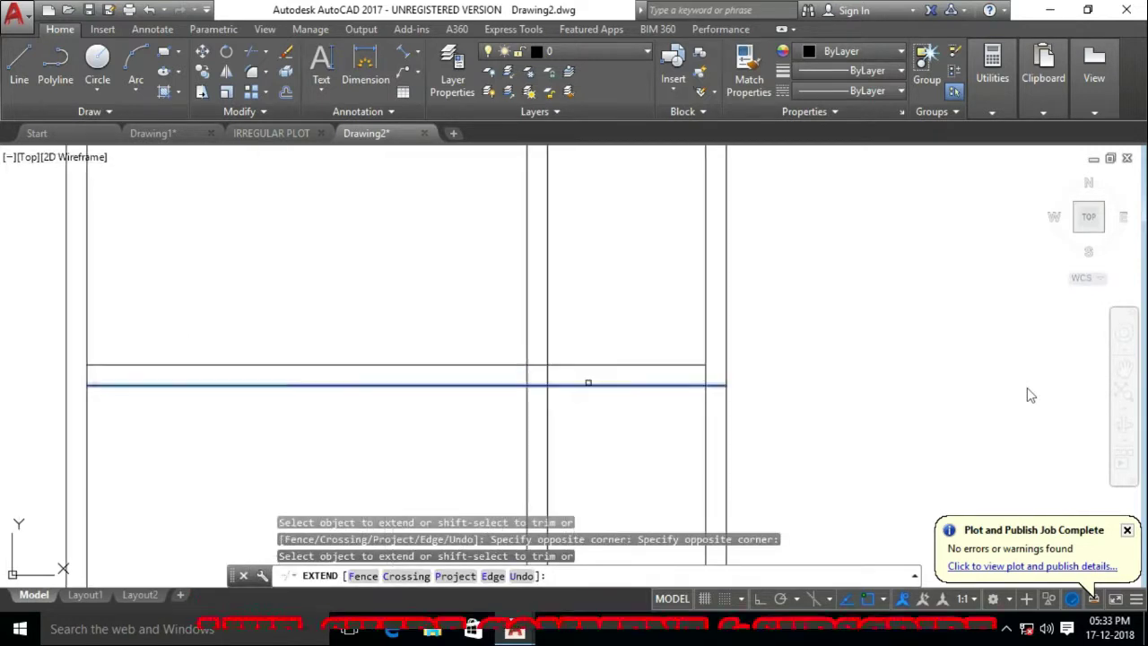
{"action": "left_click", "coordinate": [538, 358]}
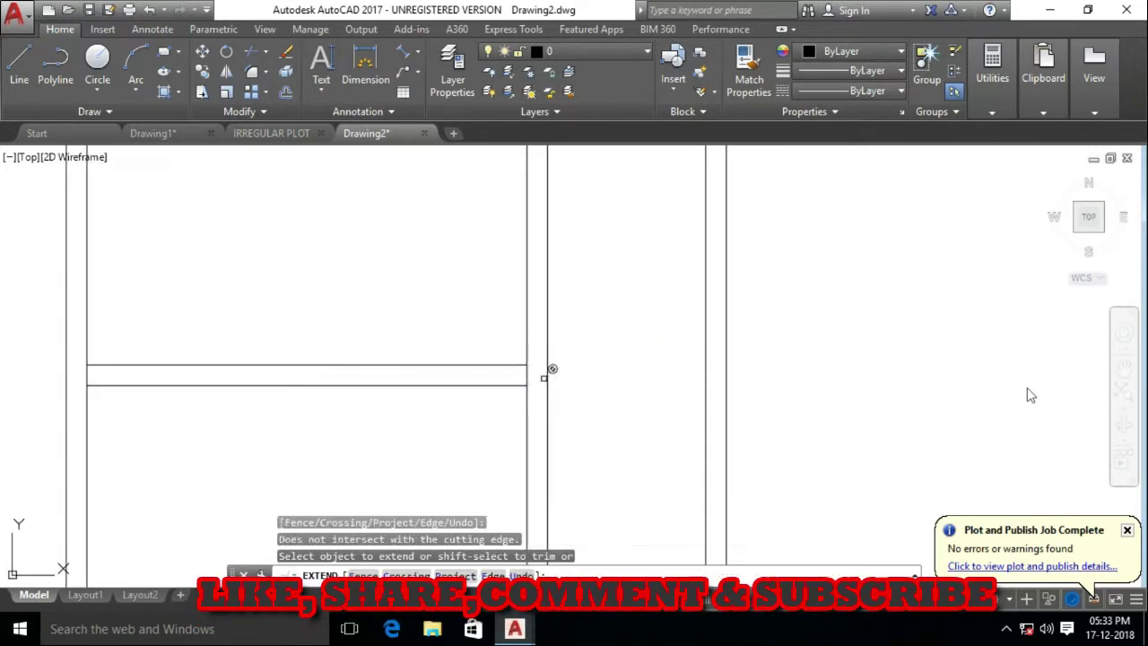
{"action": "left_click", "coordinate": [543, 378]}
{"action": "scroll", "coordinate": [543, 374], "scroll_direction": "down", "scroll_amount": 2}
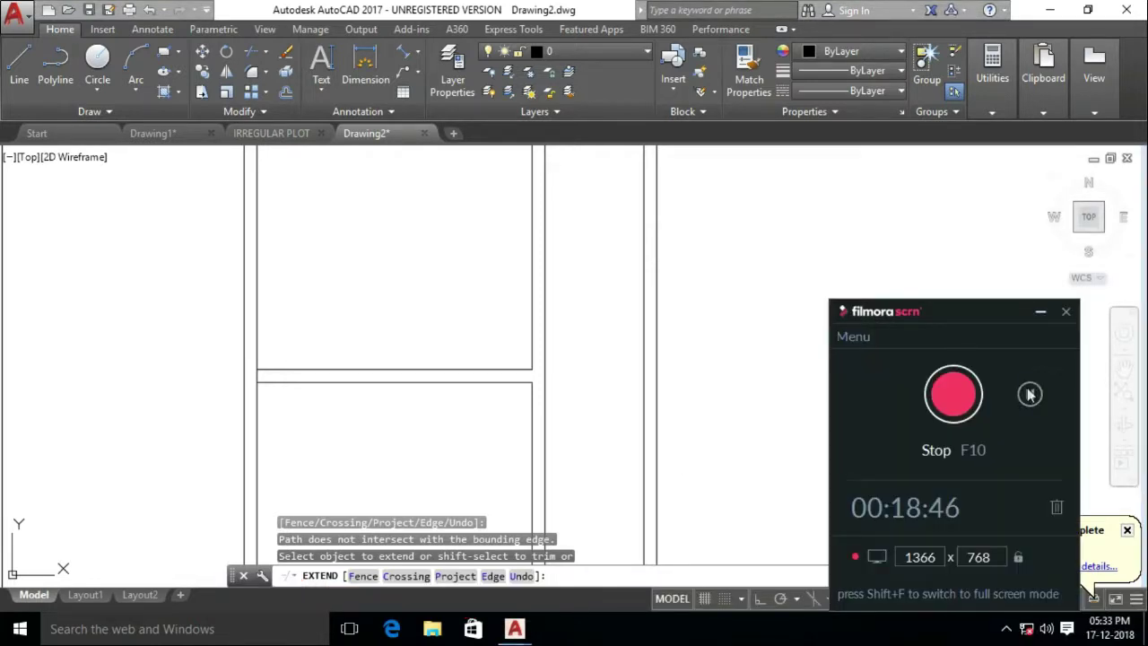
{"action": "scroll", "coordinate": [727, 385], "scroll_direction": "down", "scroll_amount": 2}
{"action": "scroll", "coordinate": [727, 384], "scroll_direction": "up", "scroll_amount": 4}
{"action": "left_click", "coordinate": [721, 283]}
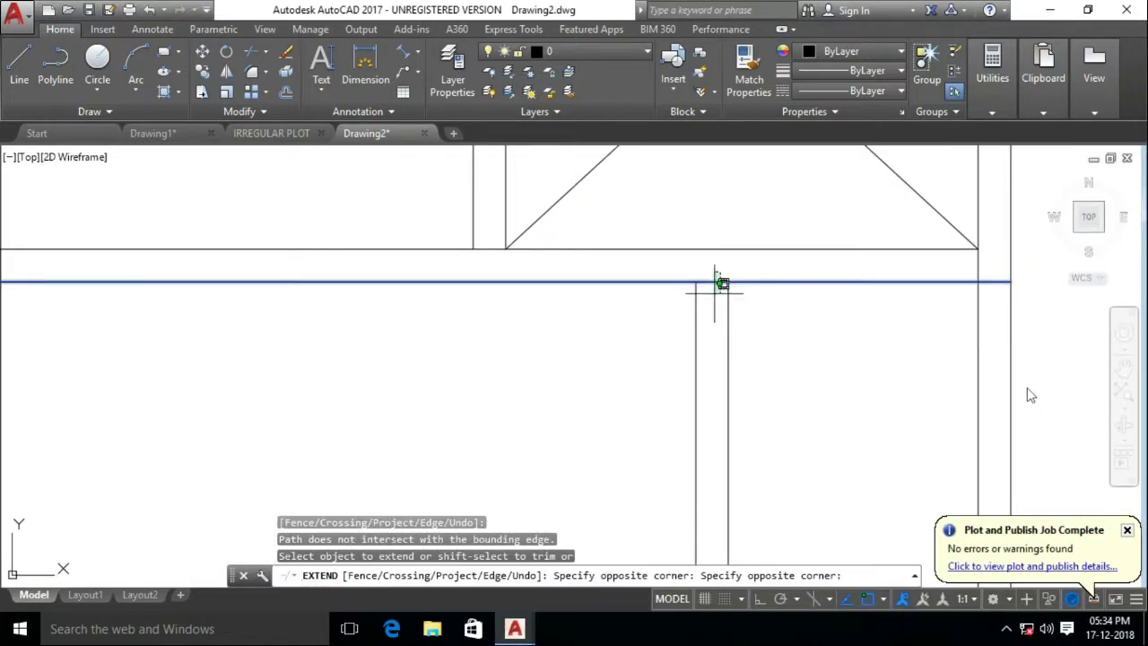
{"action": "key", "text": "Escape"}
{"action": "type", "text": "tr"}
{"action": "key", "text": "Return"}
{"action": "key", "text": "Escape"}
{"action": "key", "text": "Escape"}
{"action": "scroll", "coordinate": [682, 269], "scroll_direction": "down", "scroll_amount": 3}
Add an aligned 10' dimension along the right plan's long room wall using DAL
{"action": "scroll", "coordinate": [595, 324], "scroll_direction": "down", "scroll_amount": 2}
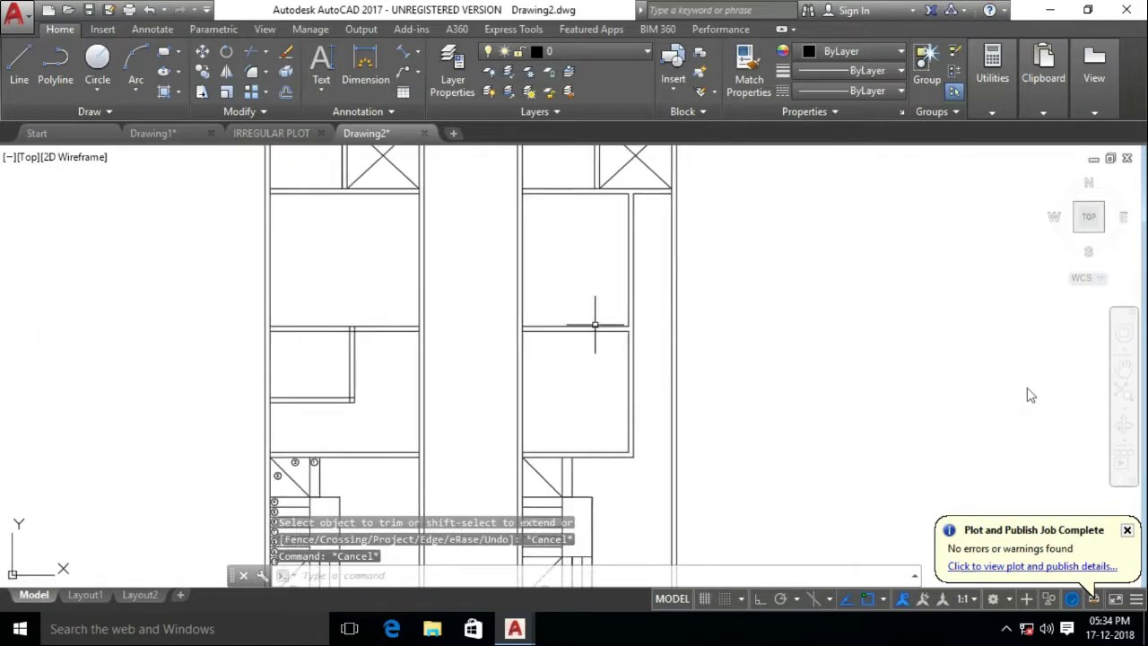
{"action": "scroll", "coordinate": [593, 392], "scroll_direction": "up", "scroll_amount": 2}
{"action": "type", "text": "dal"}
{"action": "key", "text": "Return"}
{"action": "scroll", "coordinate": [607, 320], "scroll_direction": "up", "scroll_amount": 3}
{"action": "left_click", "coordinate": [637, 510]}
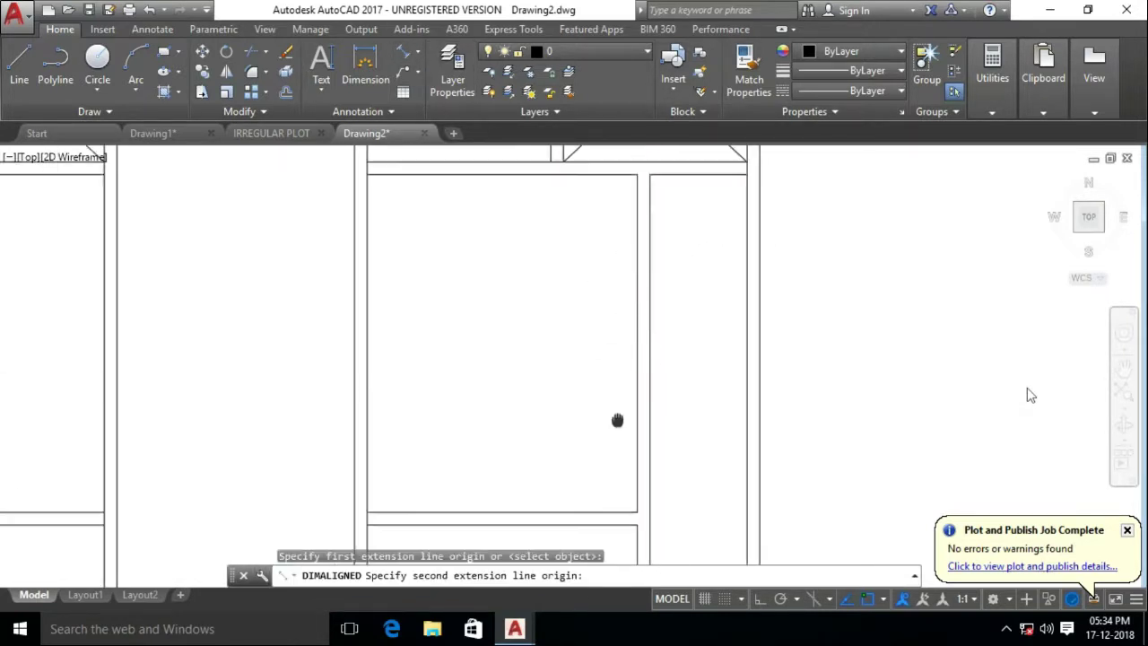
{"action": "left_click", "coordinate": [637, 171]}
{"action": "left_click", "coordinate": [604, 179]}
{"action": "key", "text": "Return"}
{"action": "left_click", "coordinate": [649, 172]}
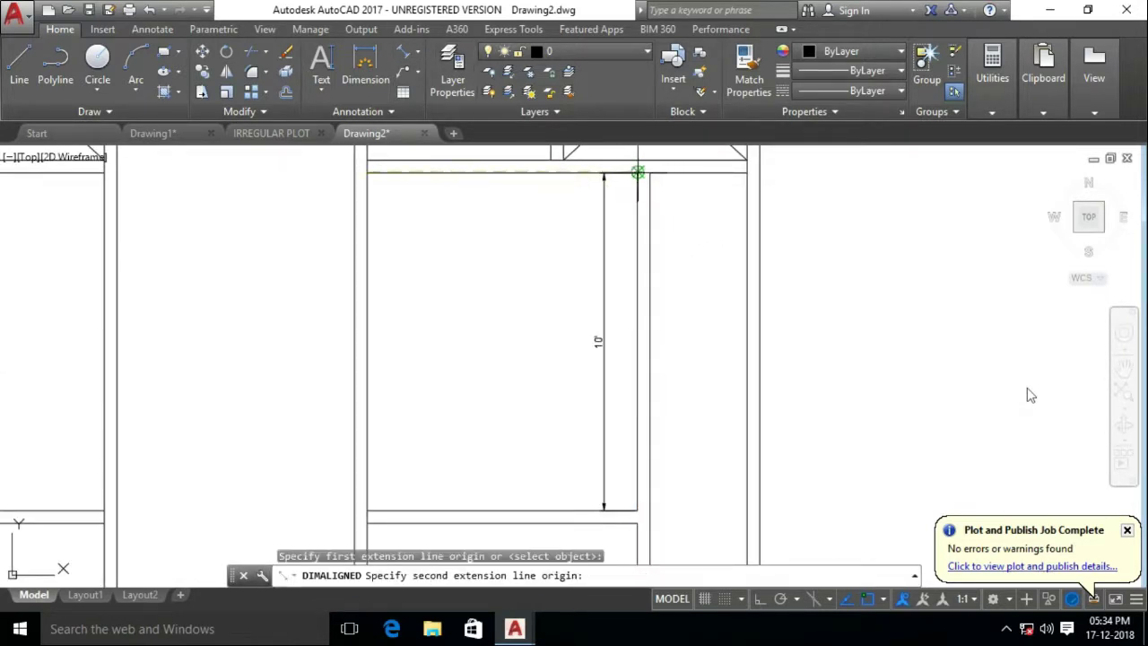
{"action": "key", "text": "Escape"}
{"action": "key", "text": "Return"}
Dimension the room's 8' width and the 9'-1.5" right wall length
{"action": "scroll", "coordinate": [530, 308], "scroll_direction": "down", "scroll_amount": 2}
{"action": "scroll", "coordinate": [418, 335], "scroll_direction": "up", "scroll_amount": 3}
{"action": "left_click", "coordinate": [422, 337]}
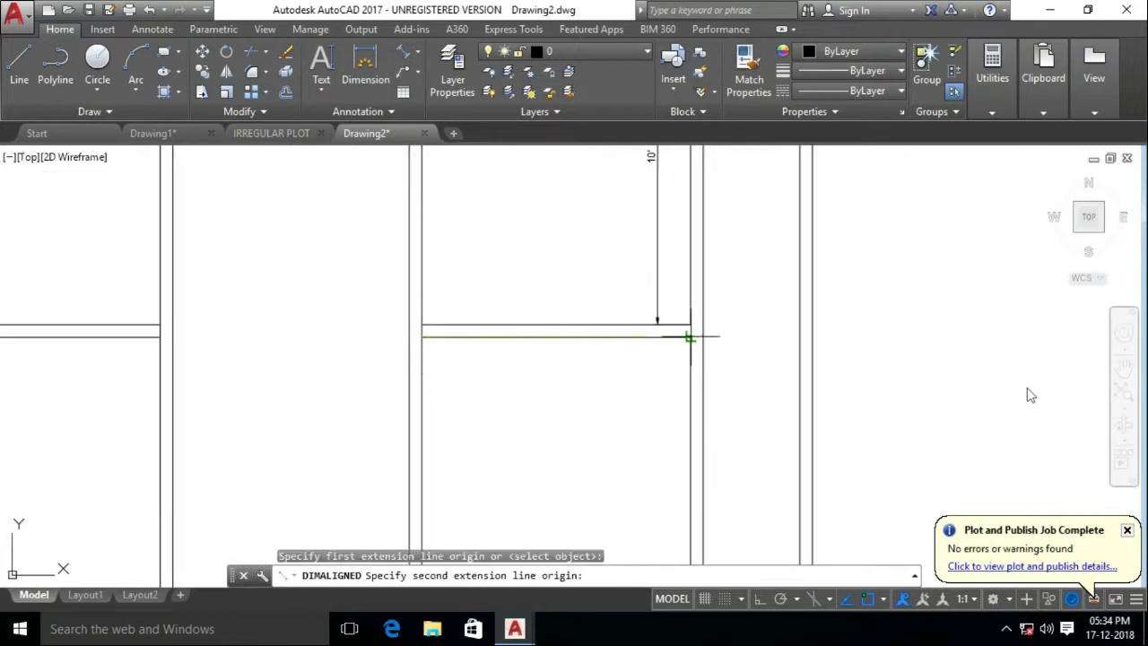
{"action": "left_click", "coordinate": [689, 337]}
{"action": "left_click", "coordinate": [556, 370]}
{"action": "key", "text": "Return"}
{"action": "scroll", "coordinate": [529, 230], "scroll_direction": "down", "scroll_amount": 2}
{"action": "left_click", "coordinate": [704, 404]}
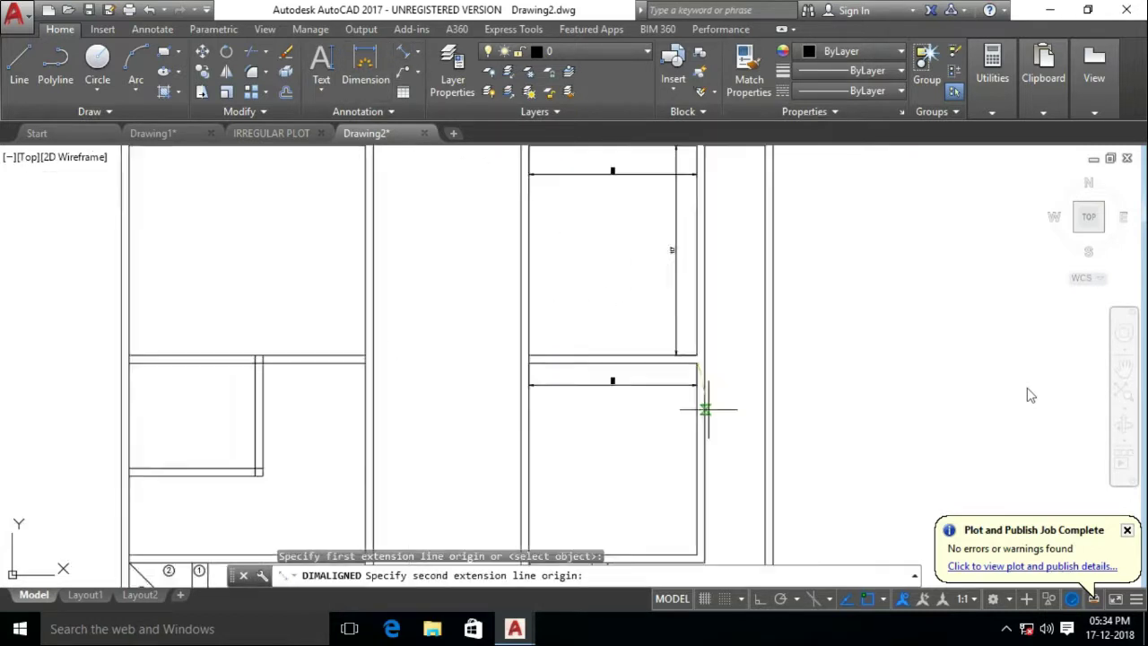
{"action": "scroll", "coordinate": [686, 402], "scroll_direction": "up", "scroll_amount": 2}
{"action": "left_click", "coordinate": [687, 403]}
{"action": "left_click", "coordinate": [660, 357]}
Dimension the washroom walls at 5' and 5'-5.3"
{"action": "scroll", "coordinate": [607, 297], "scroll_direction": "up", "scroll_amount": 2}
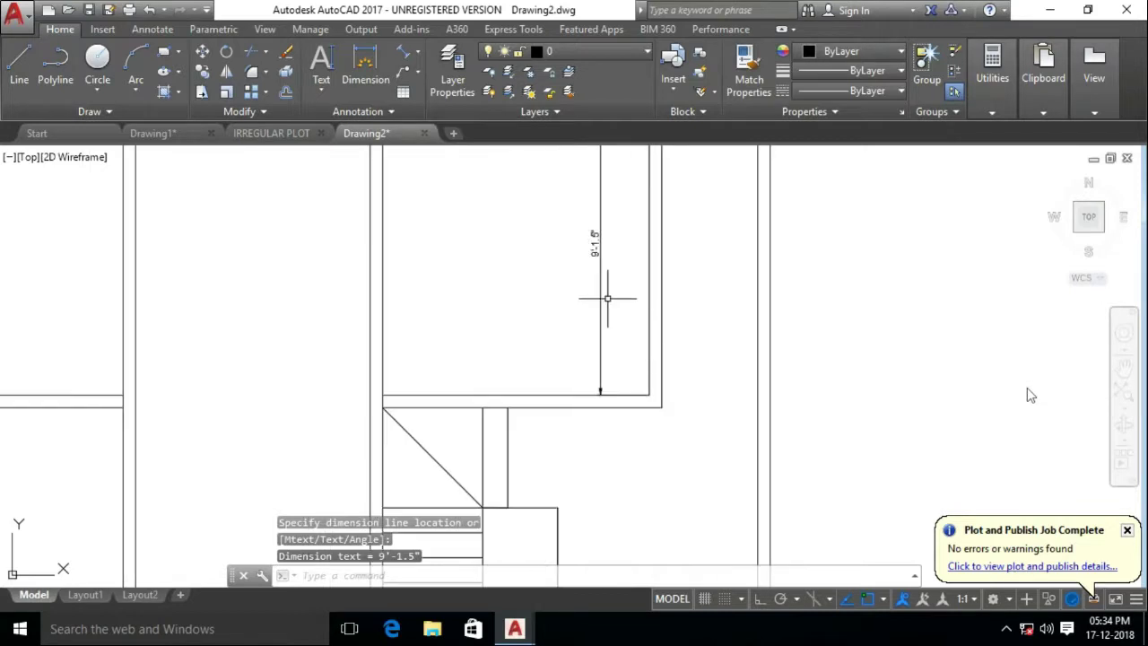
{"action": "scroll", "coordinate": [648, 257], "scroll_direction": "up", "scroll_amount": 1}
{"action": "scroll", "coordinate": [505, 206], "scroll_direction": "up", "scroll_amount": 1}
{"action": "scroll", "coordinate": [444, 307], "scroll_direction": "down", "scroll_amount": 3}
{"action": "key", "text": "Return"}
{"action": "scroll", "coordinate": [450, 307], "scroll_direction": "up", "scroll_amount": 3}
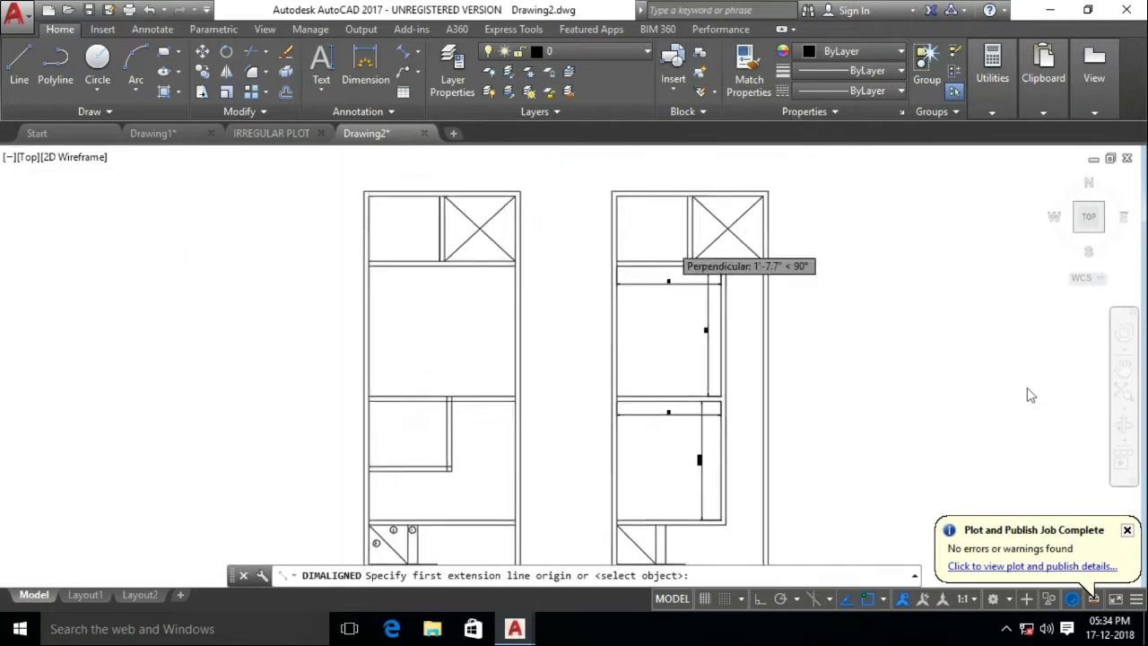
{"action": "scroll", "coordinate": [691, 269], "scroll_direction": "up", "scroll_amount": 2}
{"action": "left_click", "coordinate": [542, 406]}
{"action": "left_click", "coordinate": [541, 240]}
{"action": "left_click", "coordinate": [559, 215]}
{"action": "key", "text": "Return"}
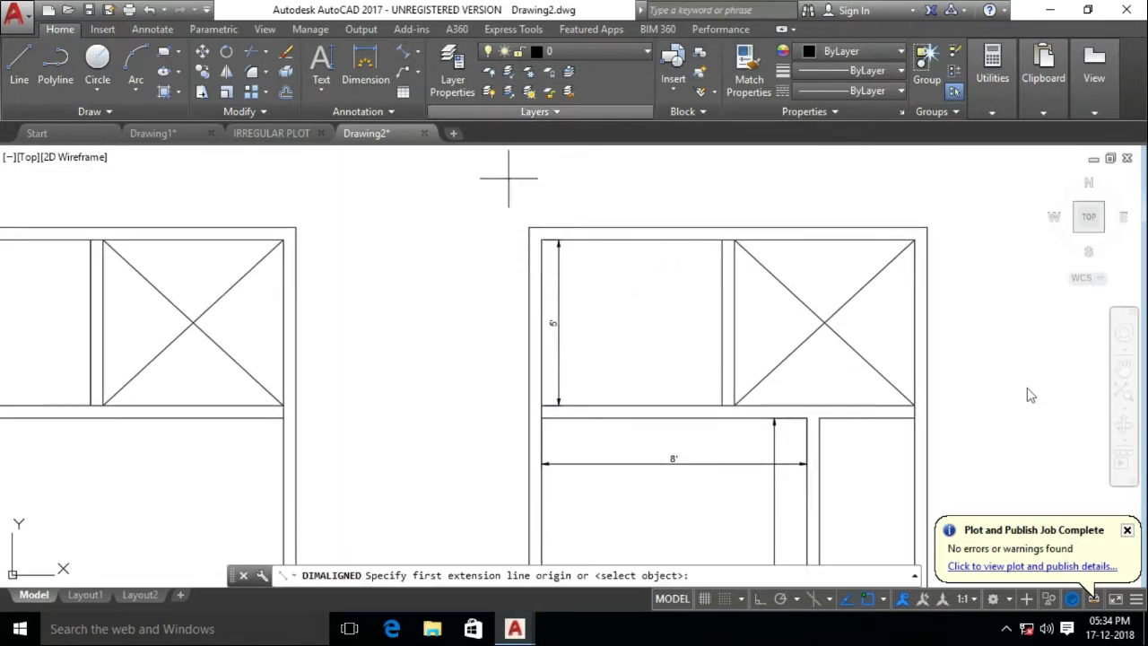
{"action": "left_click", "coordinate": [542, 240]}
{"action": "left_click", "coordinate": [722, 240]}
{"action": "left_click", "coordinate": [714, 260]}
Dimension the narrow right-hand room at 2'-10.5"
{"action": "key", "text": "Return"}
{"action": "middle_click_drag", "start_coordinate": [833, 435], "coordinate": [683, 416]}
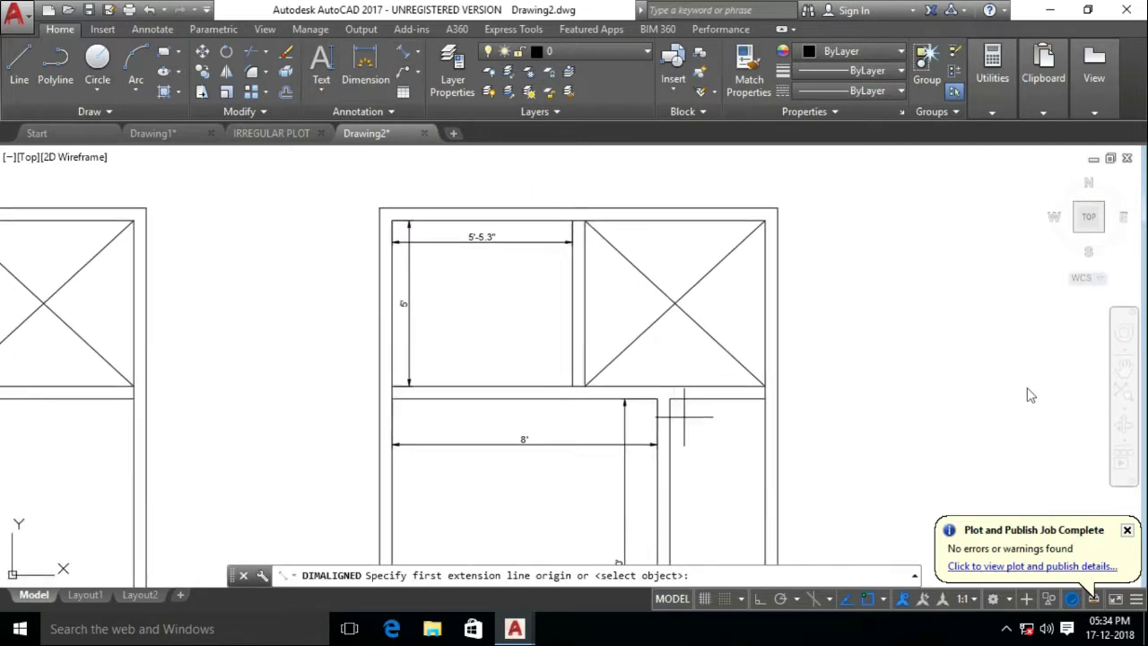
{"action": "left_click", "coordinate": [753, 395]}
{"action": "scroll", "coordinate": [563, 230], "scroll_direction": "down", "scroll_amount": 1}
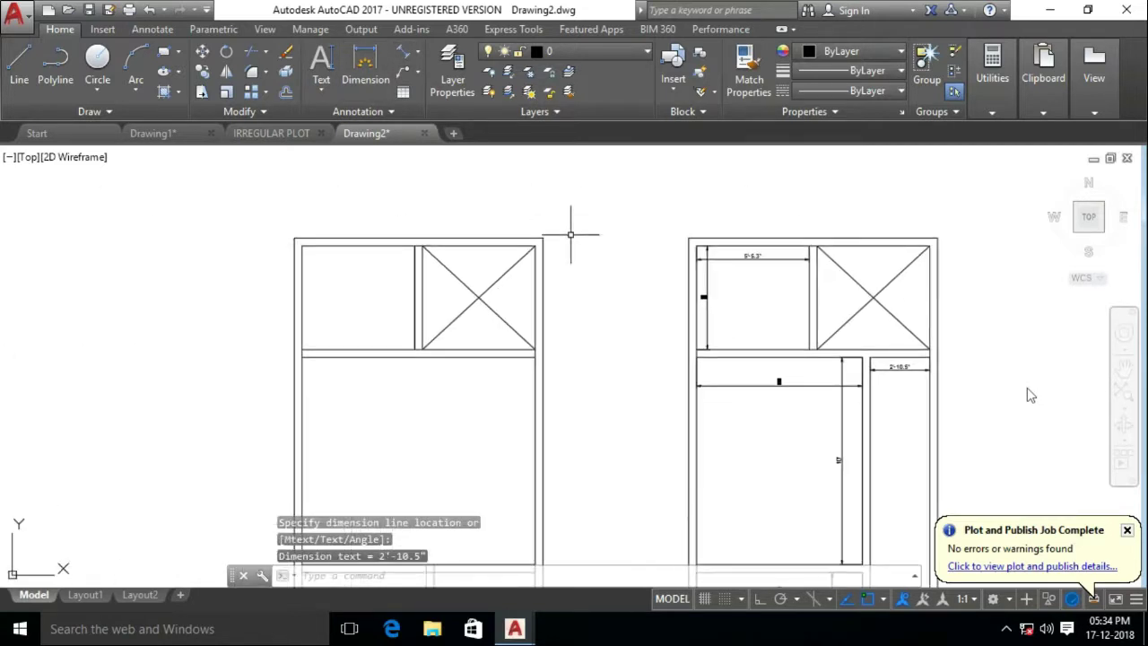
{"action": "scroll", "coordinate": [563, 230], "scroll_direction": "down", "scroll_amount": 2}
Create a DIMENSION layer in blue colour 170 and make it current
{"action": "type", "text": "la"}
{"action": "key", "text": "Return"}
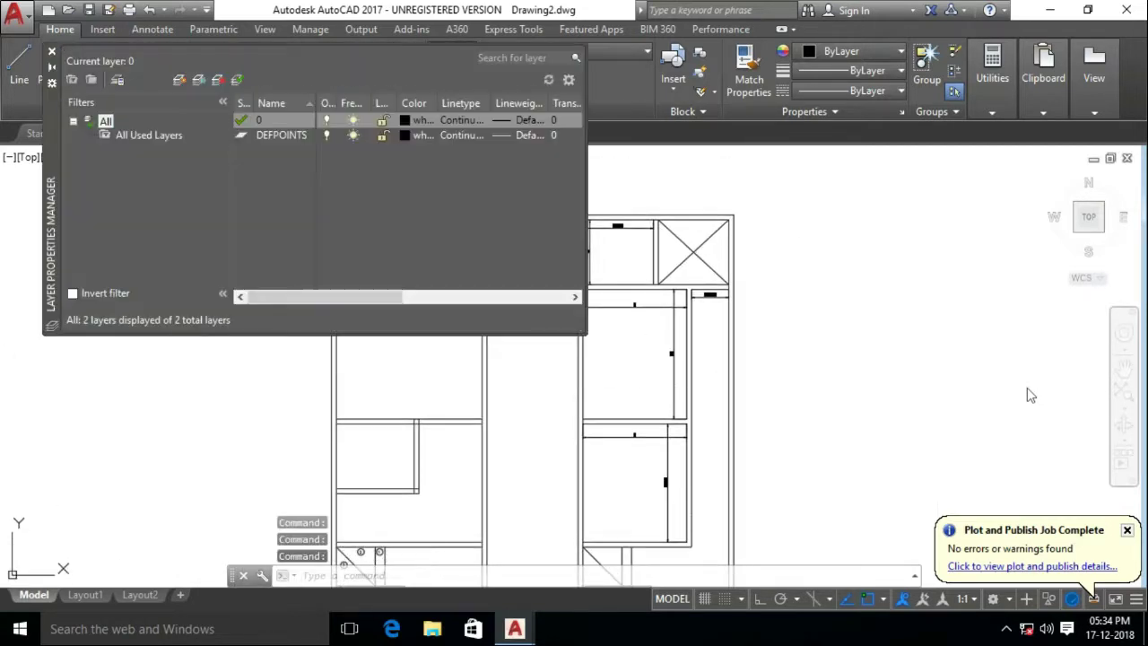
{"action": "key", "text": "alt+n"}
{"action": "type", "text": "DIMENSION"}
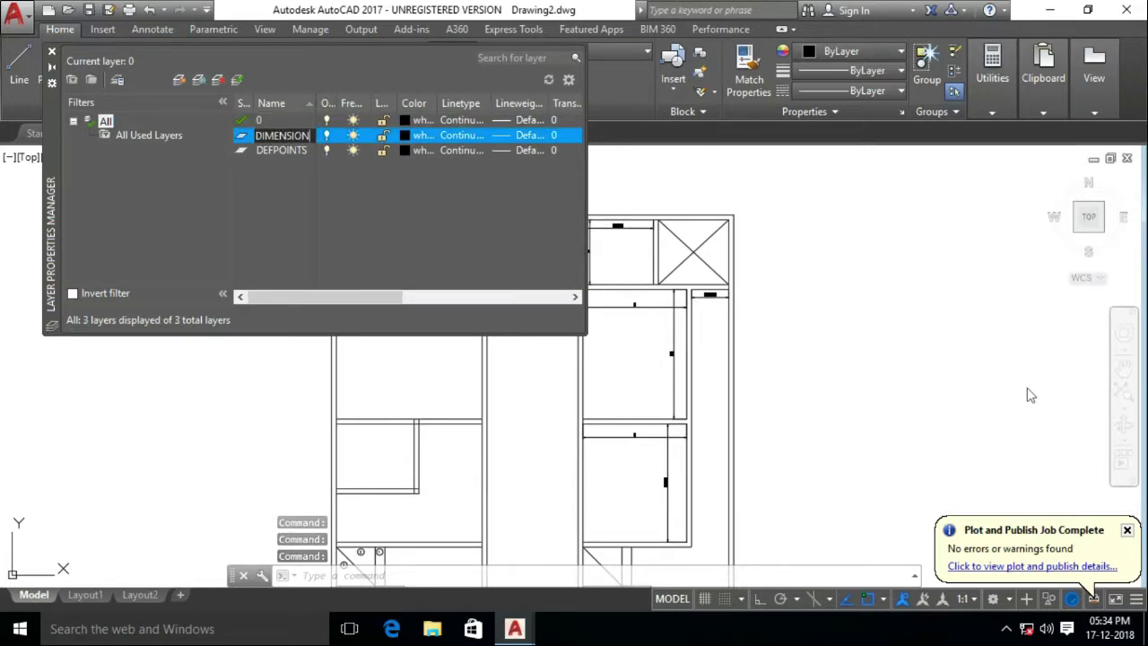
{"action": "type", "text": "170"}
{"action": "key", "text": "Return"}
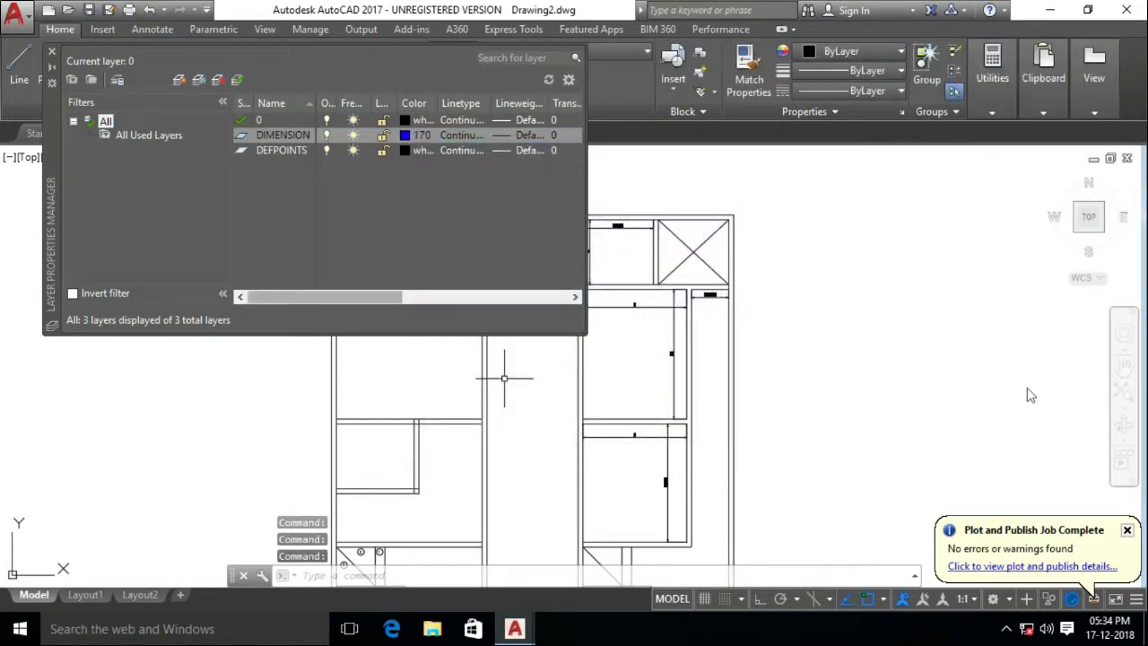
{"action": "left_click", "coordinate": [574, 51]}
{"action": "left_click", "coordinate": [574, 110]}
{"action": "left_click", "coordinate": [321, 90]}
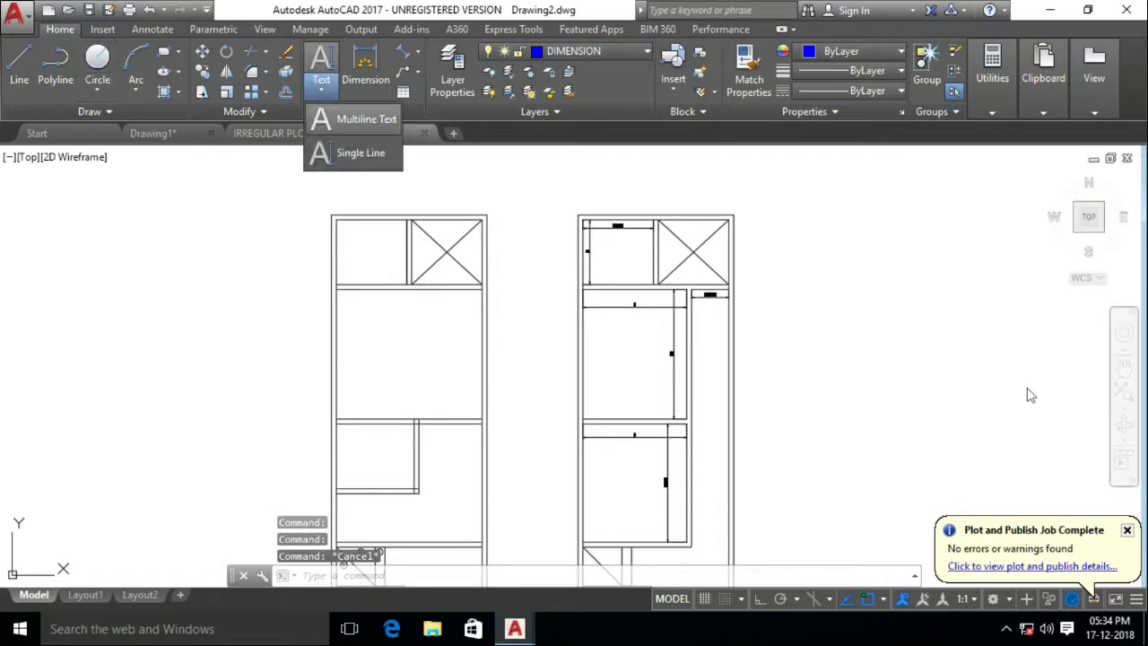
{"action": "left_click", "coordinate": [345, 153]}
Place a two-line WASHROOM 5'5.3"X5' label at height 5 and 0 rotation
{"action": "scroll", "coordinate": [350, 243], "scroll_direction": "up", "scroll_amount": 5}
{"action": "left_click", "coordinate": [337, 249]}
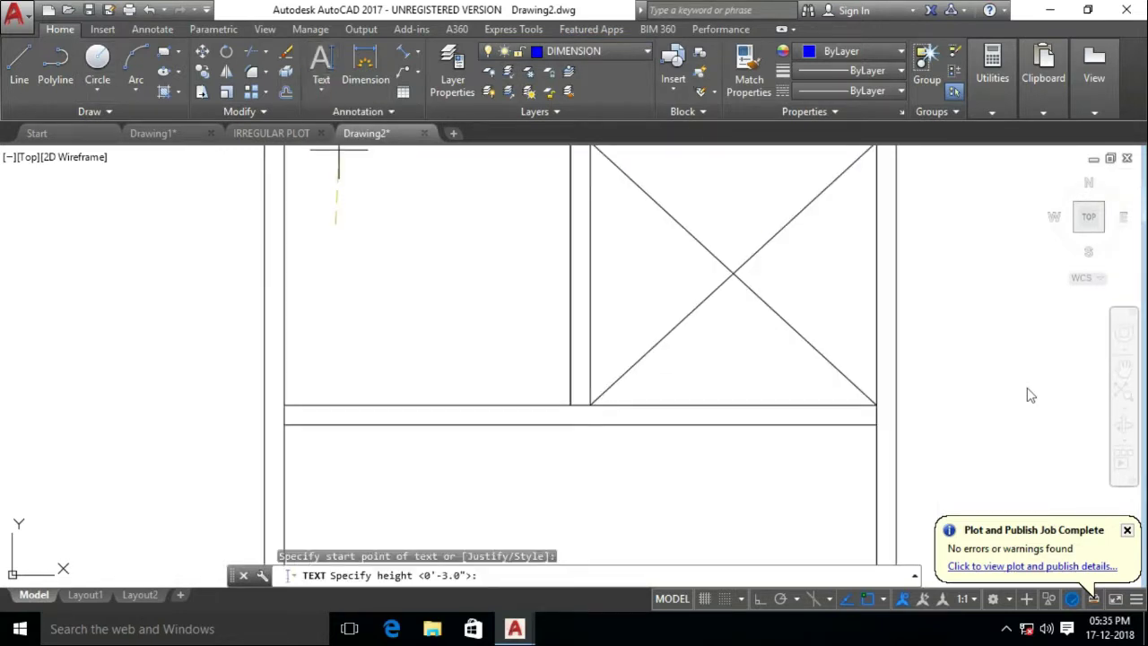
{"action": "type", "text": "5"}
{"action": "key", "text": "Return"}
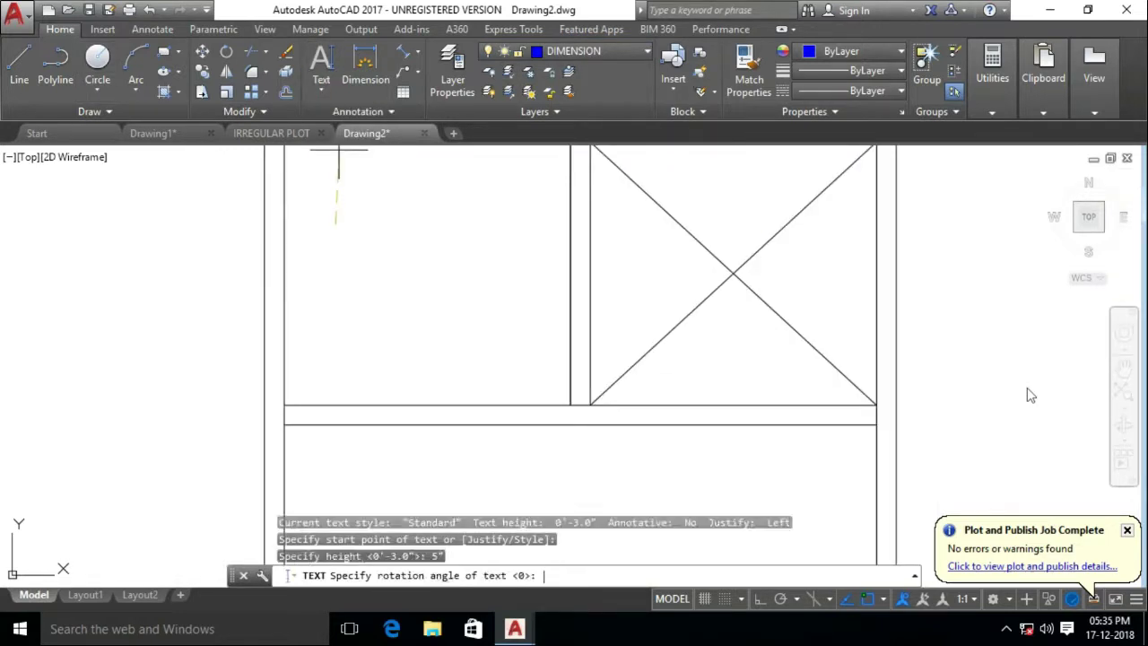
{"action": "type", "text": "0"}
{"action": "key", "text": "Return"}
{"action": "type", "text": "HROOM"}
{"action": "key", "text": "Return"}
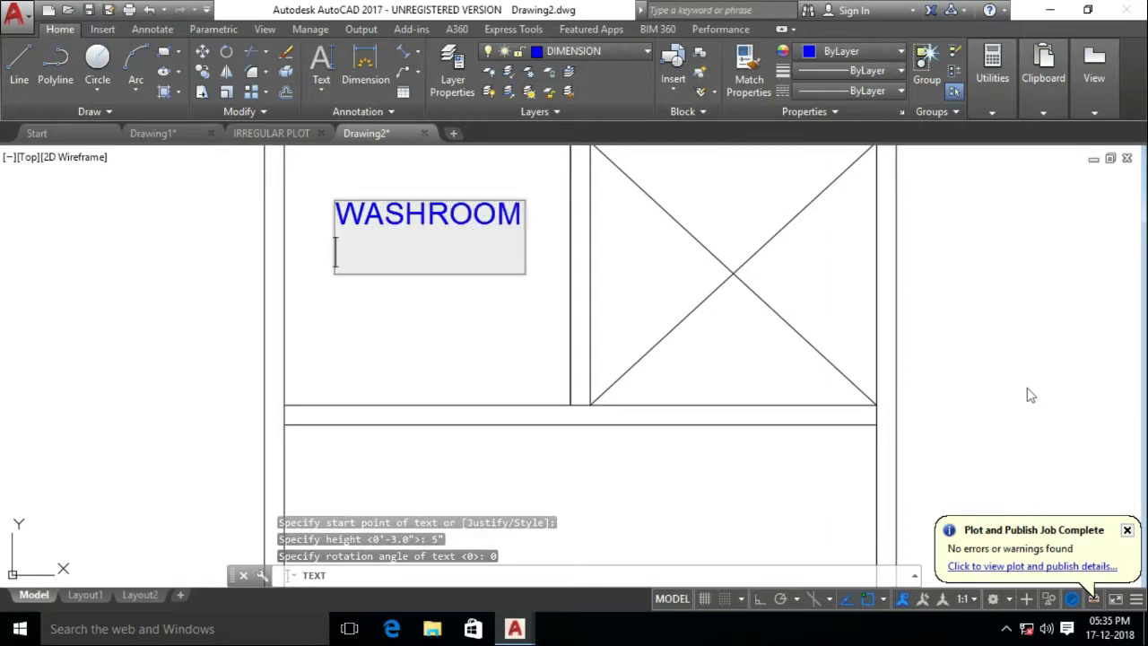
{"action": "scroll", "coordinate": [1029, 395], "scroll_direction": "down", "scroll_amount": 2}
{"action": "type", "text": "5'5.3\"X5'"}
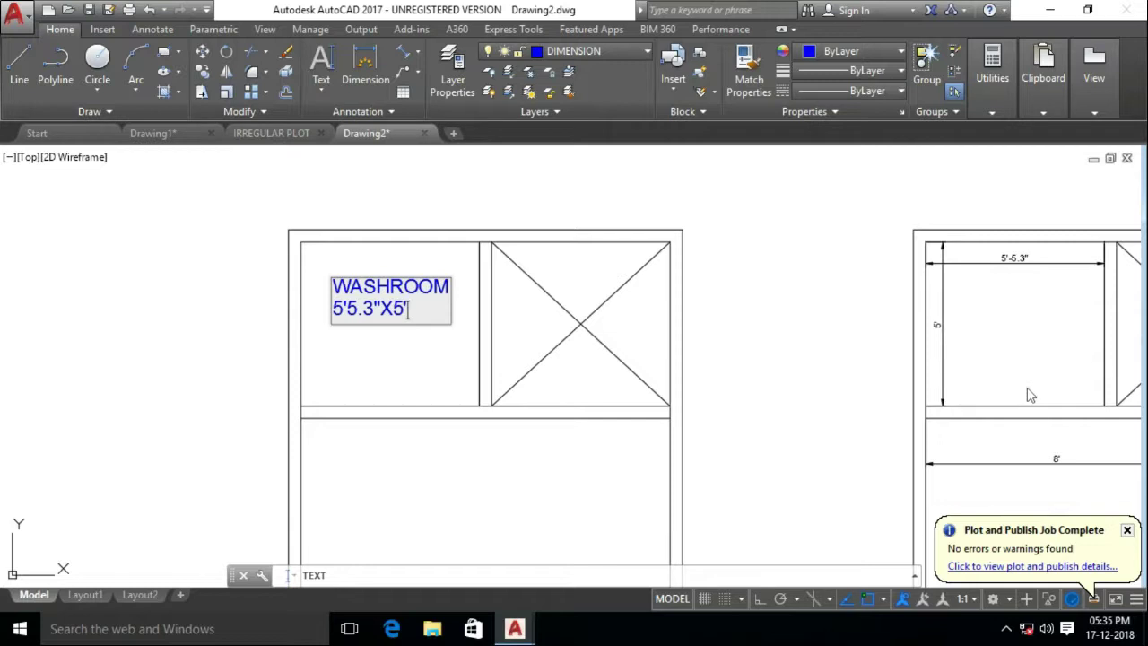
{"action": "left_click", "coordinate": [556, 277]}
Type the two-line BEDROOM 8'X9'1.5" label in the right unit's bedroom
{"action": "middle_click_drag", "start_coordinate": [1029, 395], "coordinate": [1050, 245]}
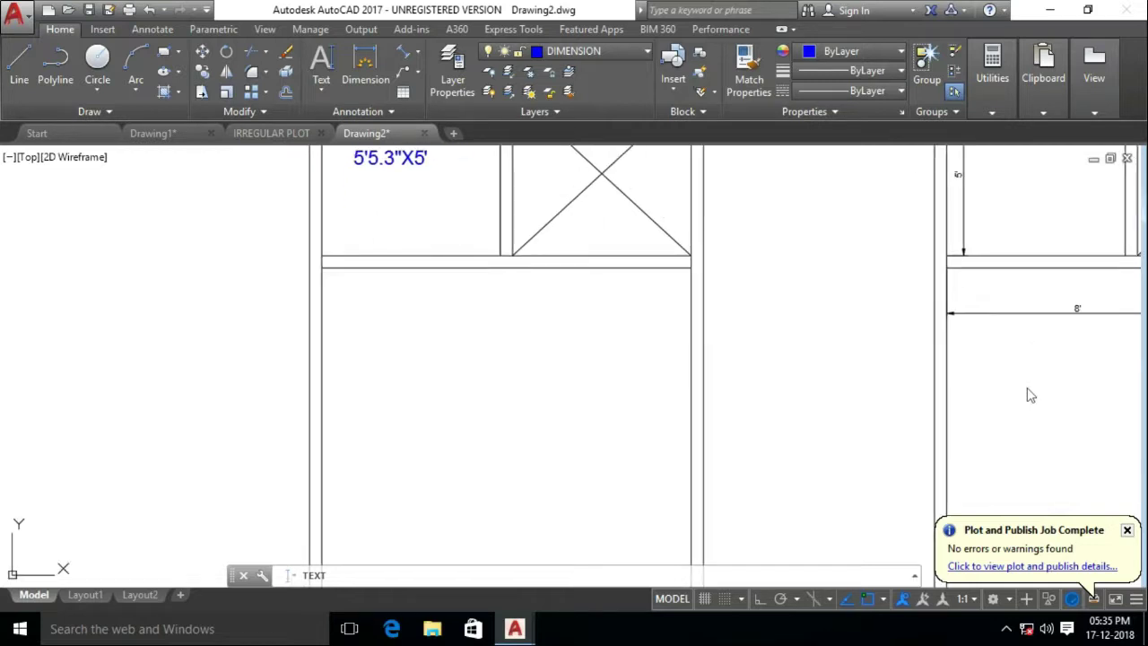
{"action": "type", "text": "BEDROOM"}
{"action": "scroll", "coordinate": [1029, 396], "scroll_direction": "down", "scroll_amount": 2}
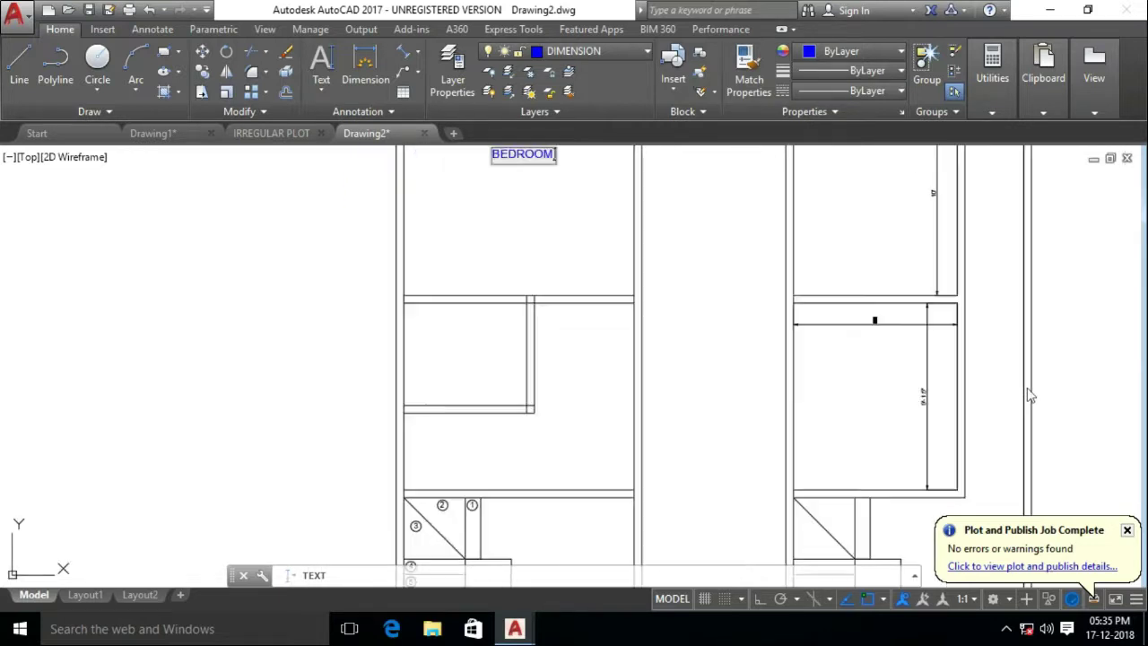
{"action": "scroll", "coordinate": [1029, 395], "scroll_direction": "up", "scroll_amount": 2}
{"action": "scroll", "coordinate": [1029, 395], "scroll_direction": "down", "scroll_amount": 2}
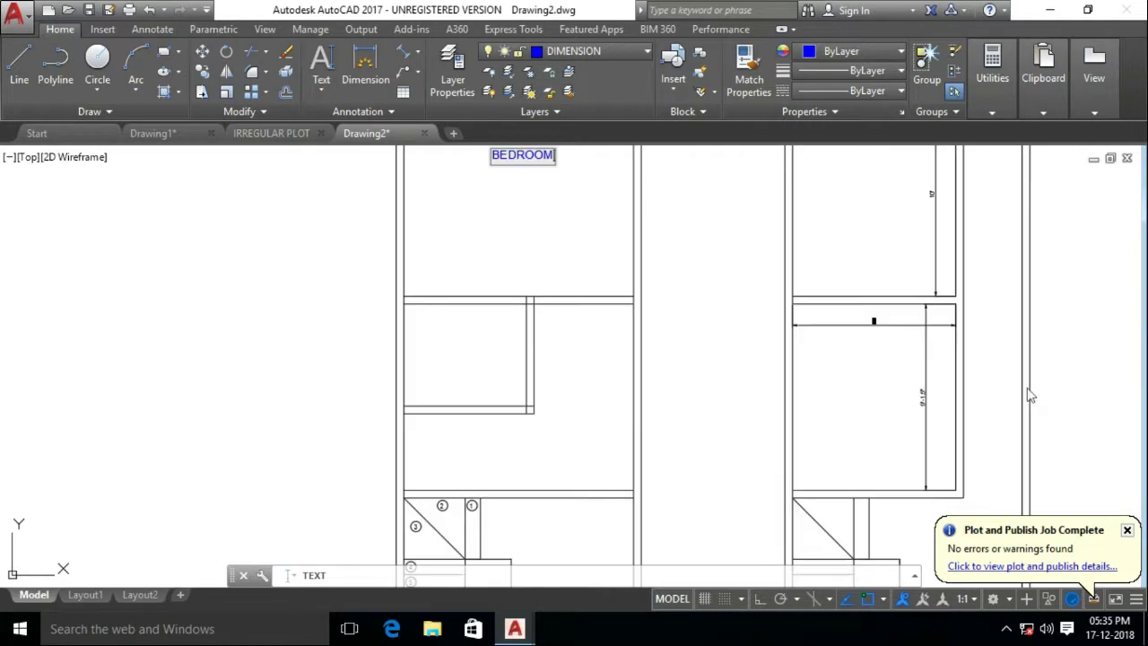
{"action": "scroll", "coordinate": [1030, 395], "scroll_direction": "up", "scroll_amount": 2}
{"action": "scroll", "coordinate": [1030, 396], "scroll_direction": "down", "scroll_amount": 2}
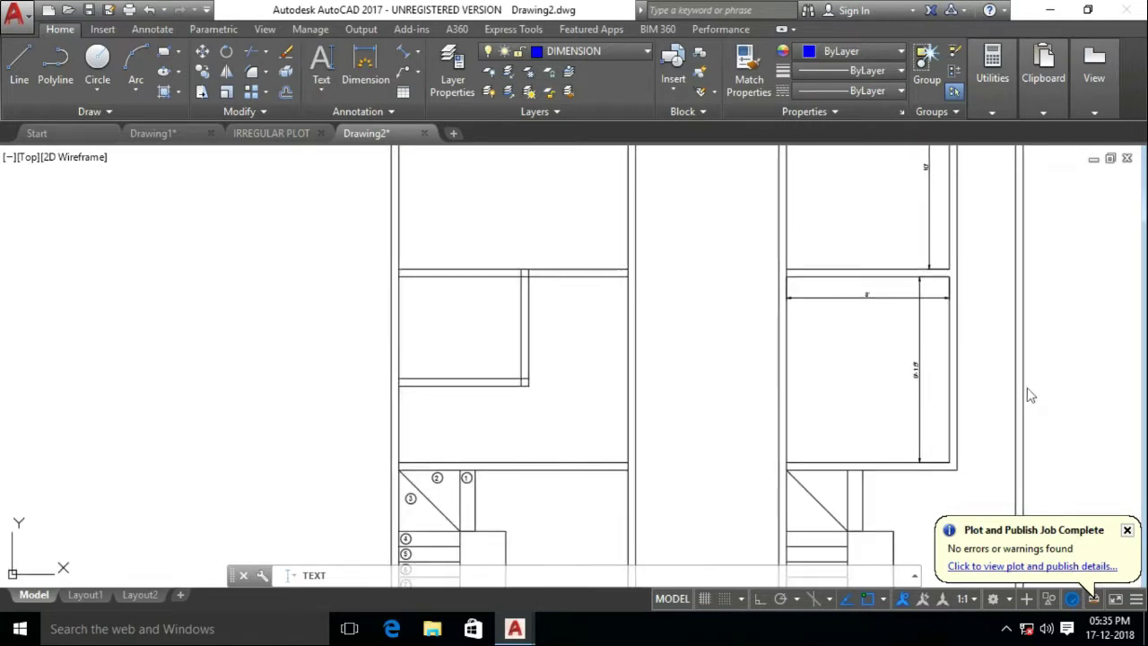
{"action": "scroll", "coordinate": [1029, 396], "scroll_direction": "down", "scroll_amount": 1}
{"action": "scroll", "coordinate": [1029, 396], "scroll_direction": "up", "scroll_amount": 2}
{"action": "scroll", "coordinate": [1029, 395], "scroll_direction": "down", "scroll_amount": 1}
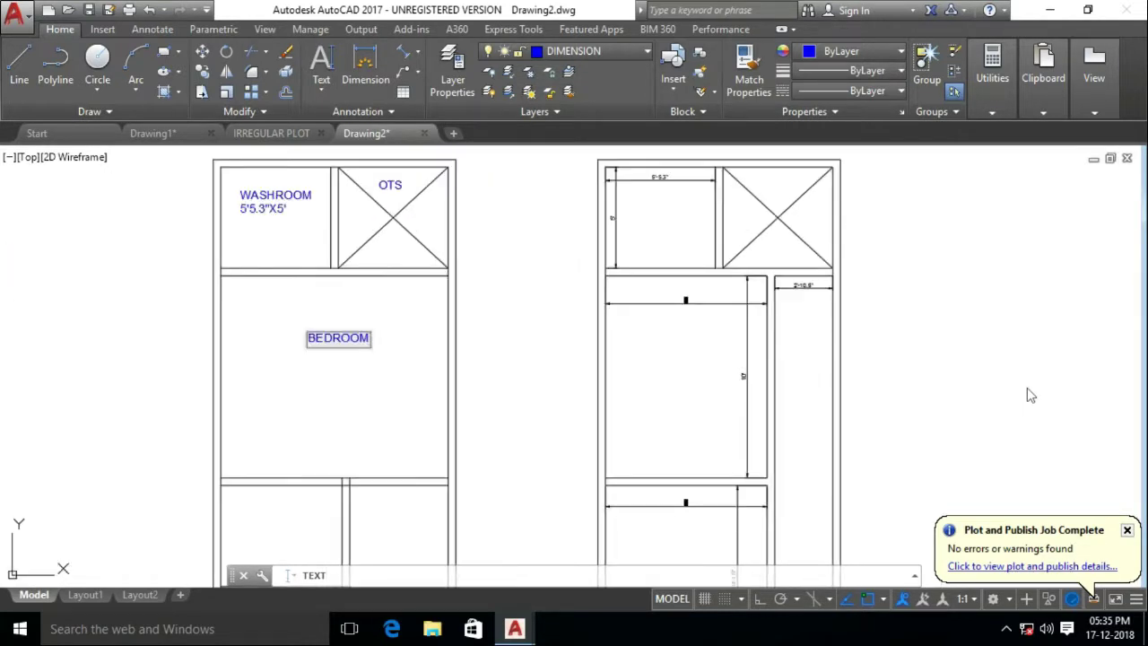
{"action": "scroll", "coordinate": [1030, 396], "scroll_direction": "up", "scroll_amount": 2}
{"action": "type", "text": "8'X9'1.5"}
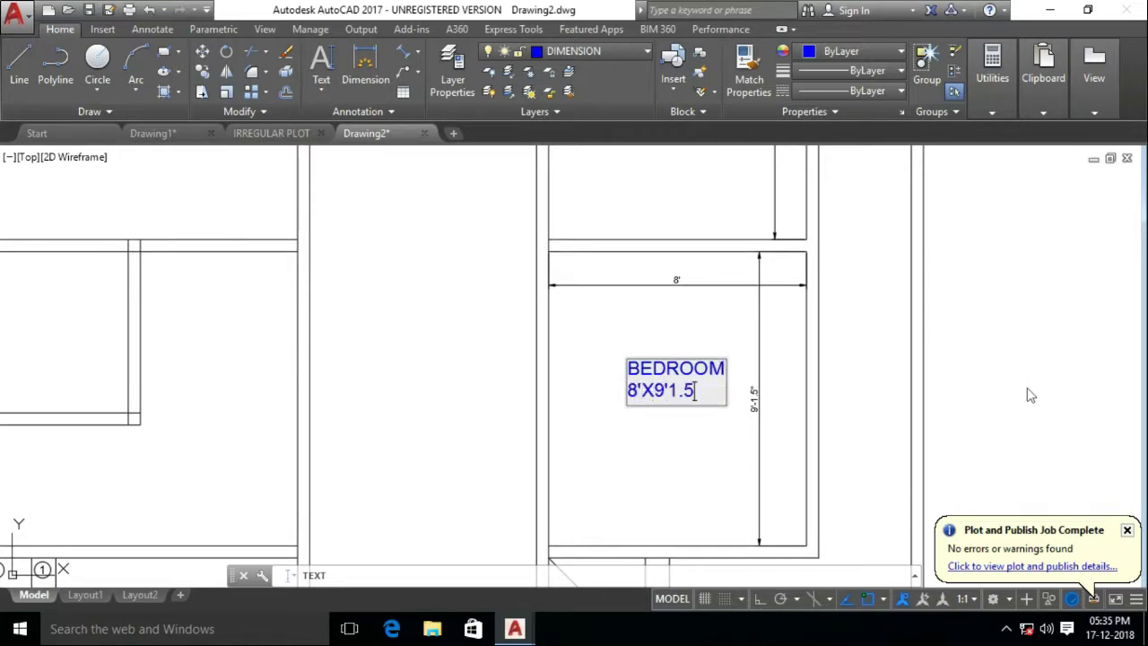
{"action": "type", "text": "\""}
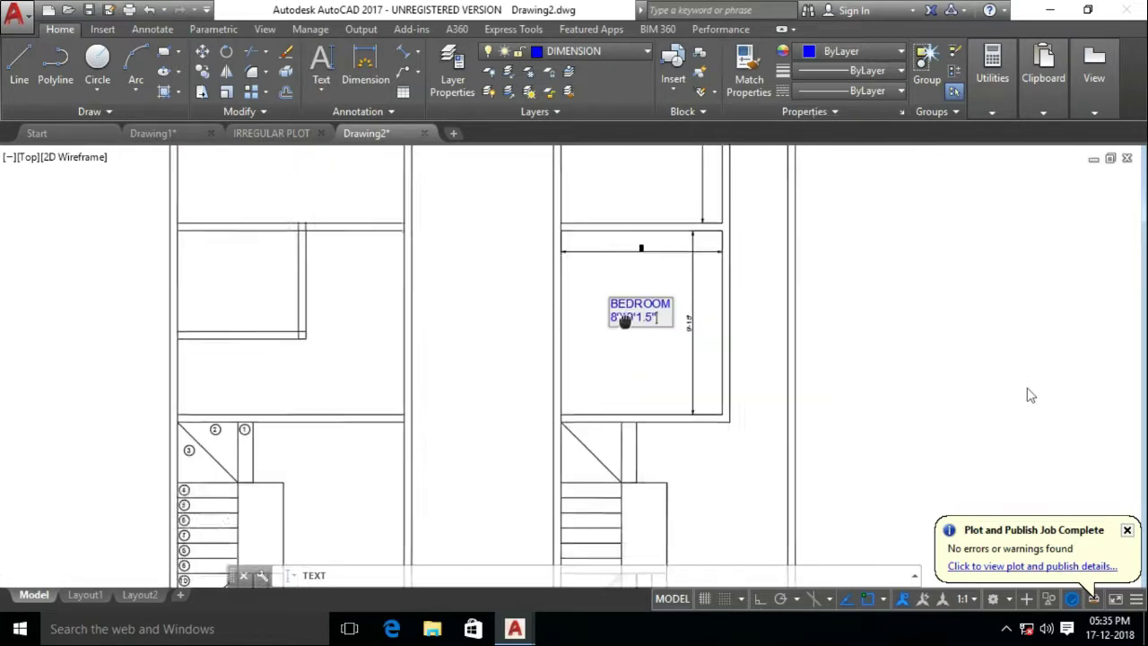
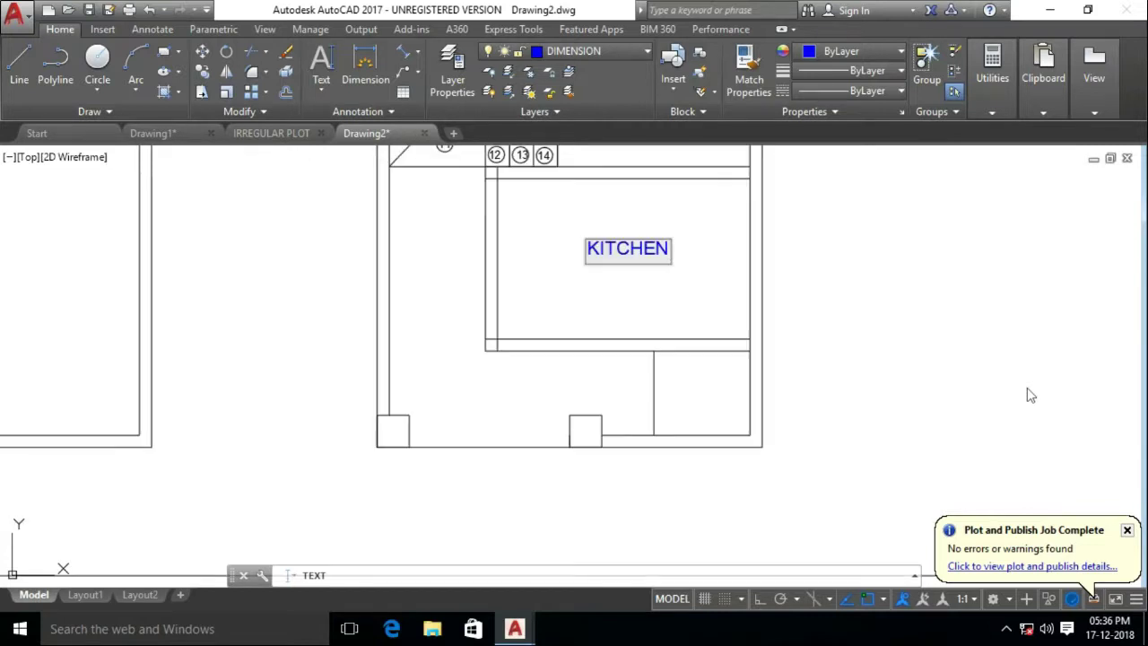
Finish the BALCONY and PUJA labels, then dimension the kitchen at 7'-10.5" wide by 5' high
{"action": "type", "text": "PUJA"}
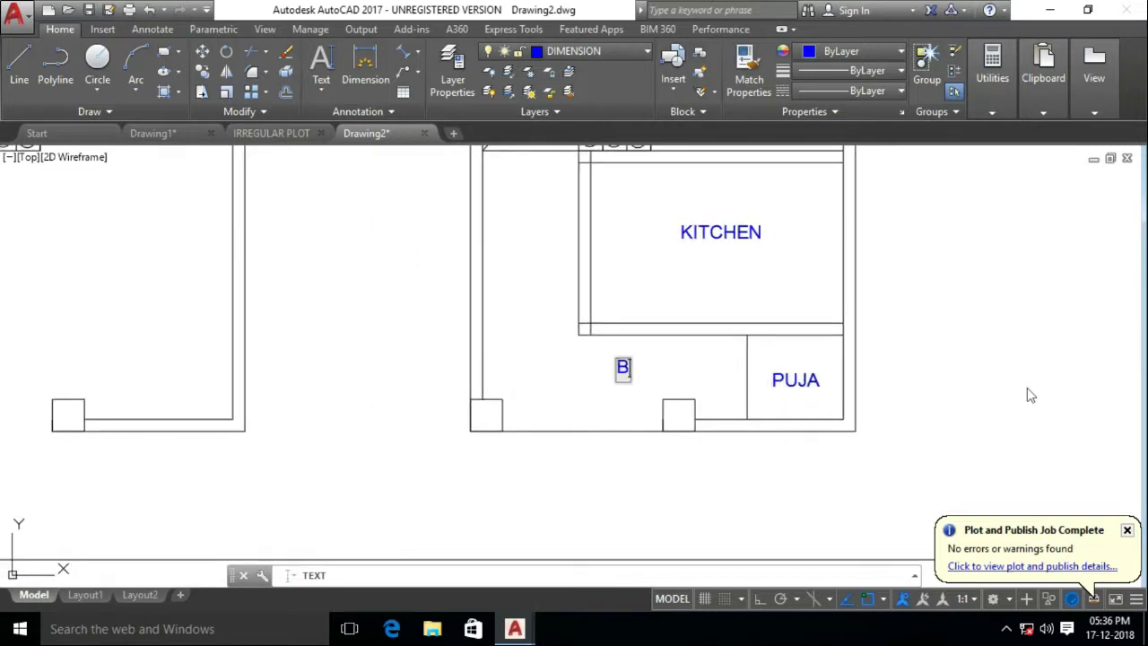
{"action": "type", "text": "NY"}
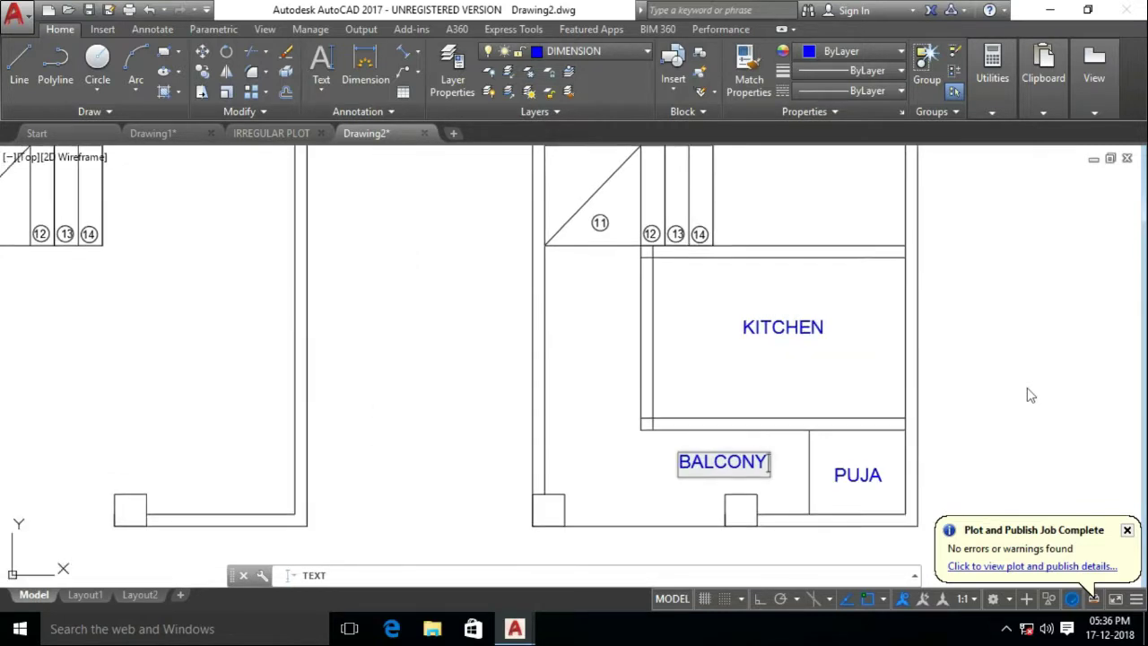
{"action": "key", "text": "Escape"}
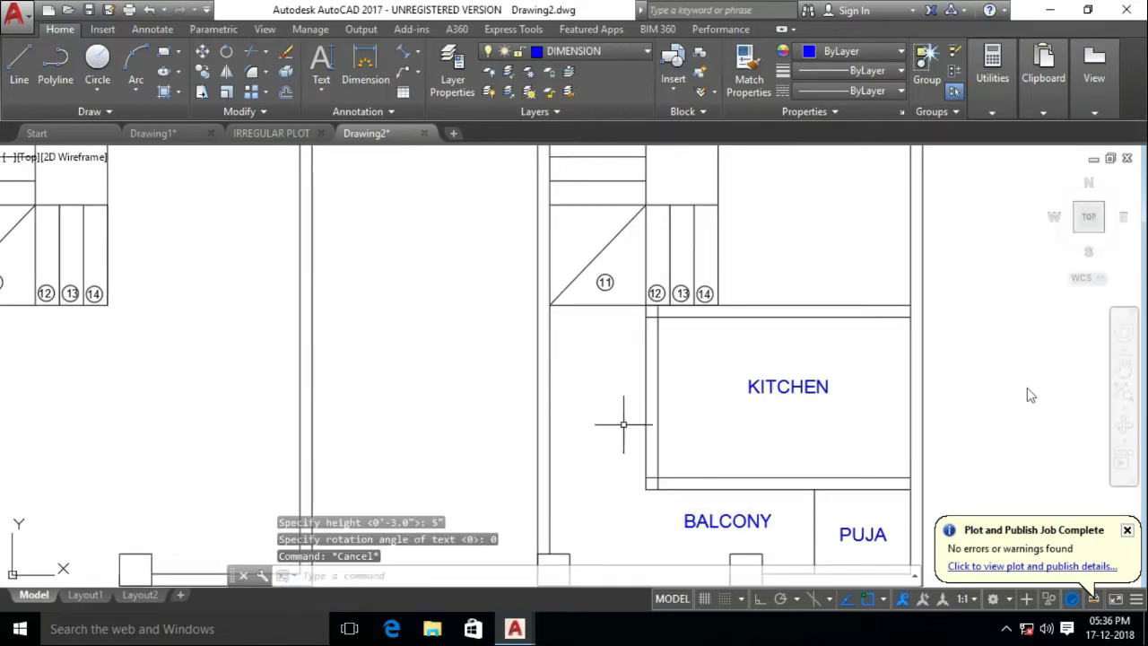
{"action": "left_click", "coordinate": [405, 51]}
{"action": "left_click", "coordinate": [658, 316]}
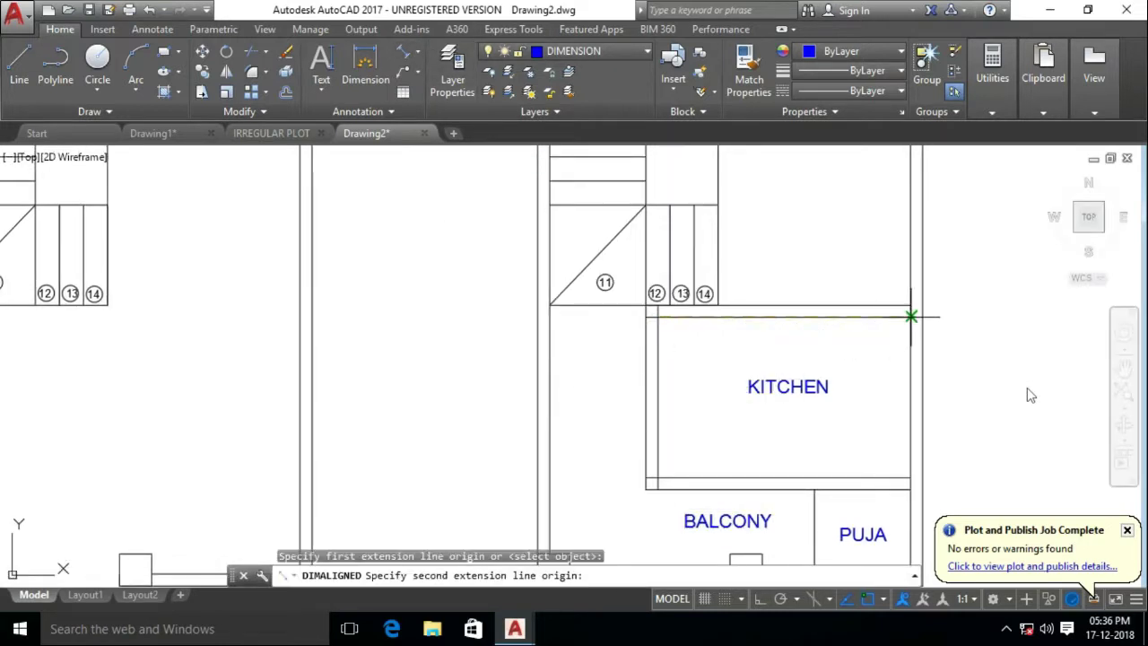
{"action": "left_click", "coordinate": [909, 316]}
{"action": "left_click", "coordinate": [661, 340]}
{"action": "key", "text": "Return"}
{"action": "left_click", "coordinate": [658, 318]}
{"action": "left_click", "coordinate": [658, 476]}
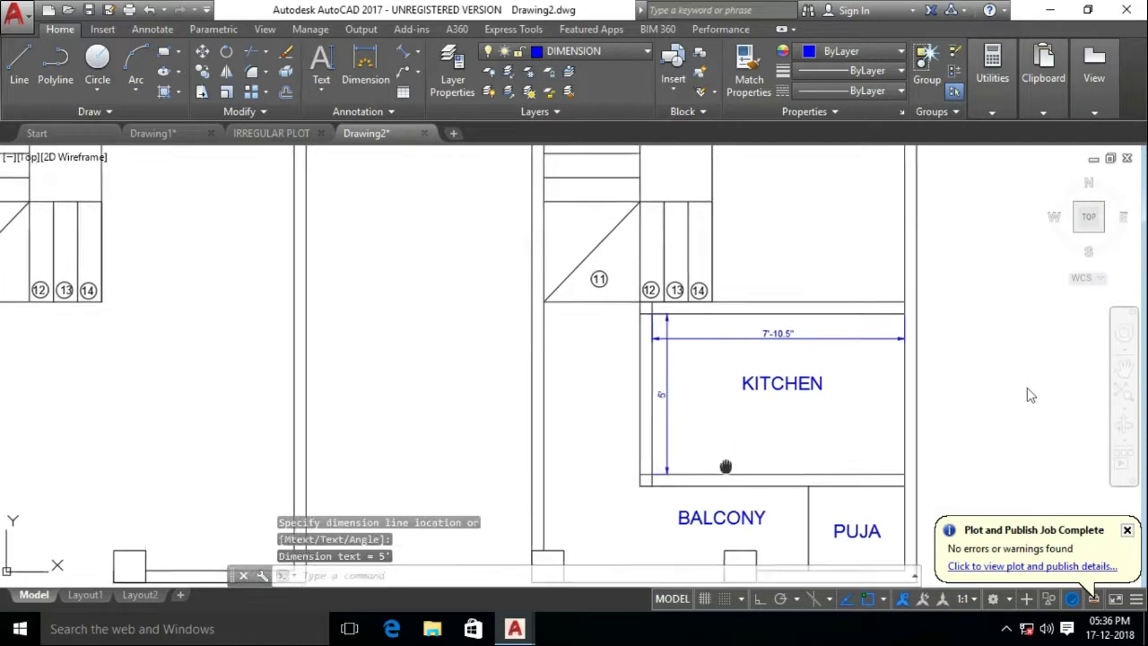
{"action": "middle_click_drag", "start_coordinate": [724, 466], "coordinate": [697, 422]}
{"action": "left_click", "coordinate": [645, 358]}
Dimension the puja room with its 2'-7.5" height and 3' width
{"action": "key", "text": "Return"}
{"action": "left_click", "coordinate": [883, 445]}
{"action": "left_click", "coordinate": [882, 529]}
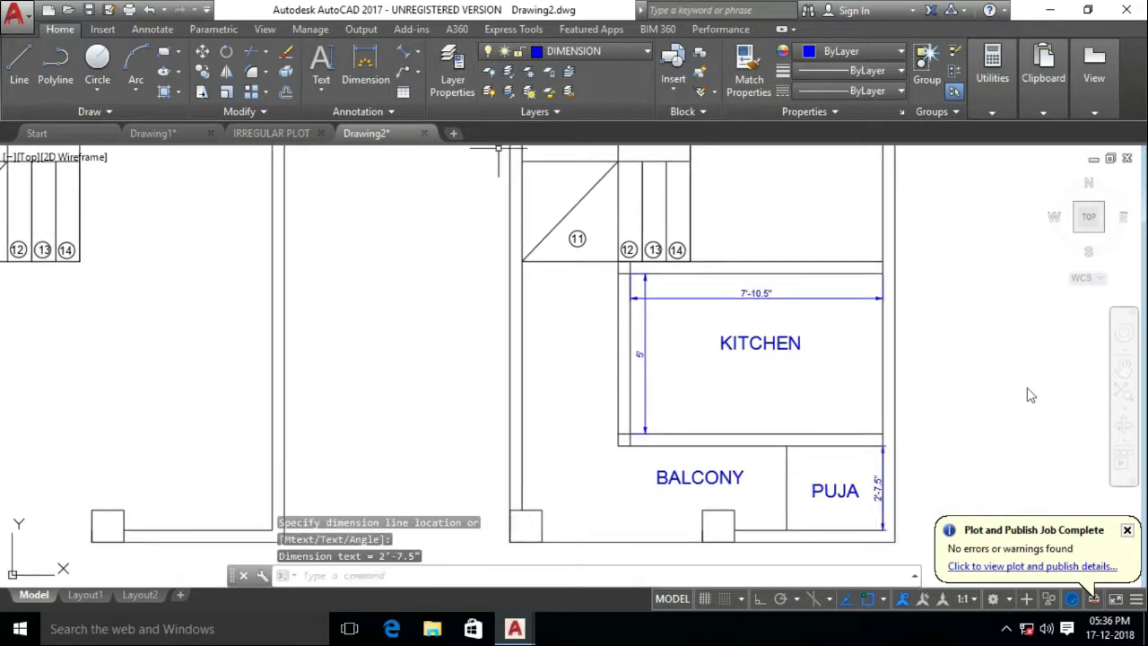
{"action": "left_click", "coordinate": [417, 51]}
{"action": "left_click", "coordinate": [439, 78]}
{"action": "middle_click_drag", "start_coordinate": [725, 467], "coordinate": [587, 434]}
{"action": "scroll", "coordinate": [725, 502], "scroll_direction": "up", "scroll_amount": 4}
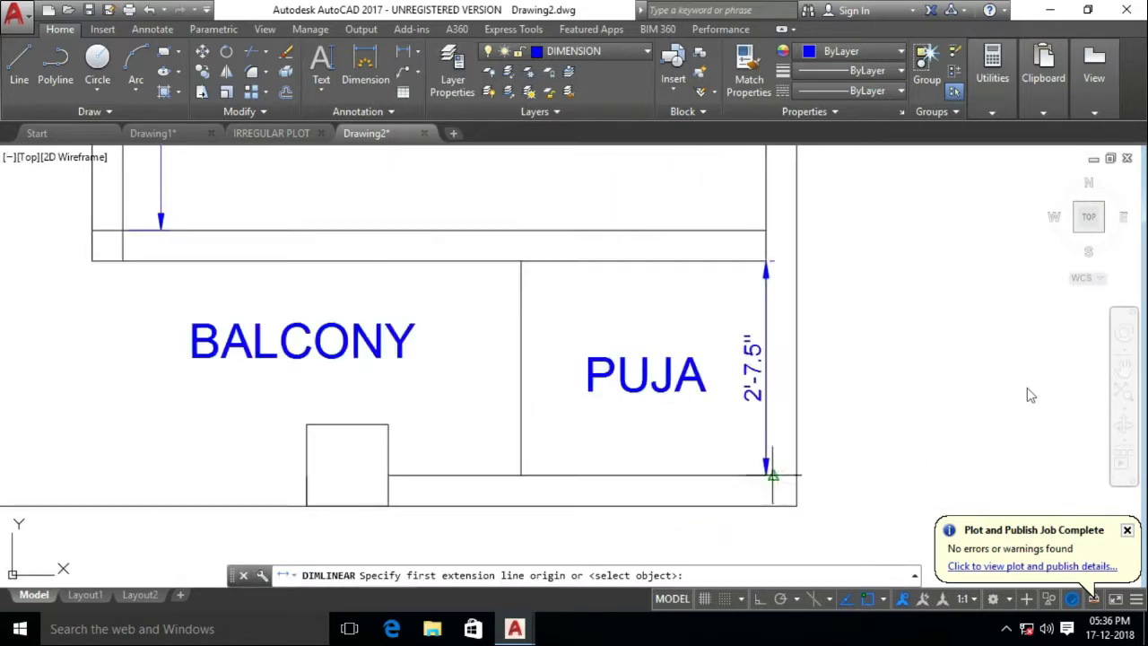
{"action": "left_click", "coordinate": [520, 475]}
{"action": "left_click", "coordinate": [574, 486]}
{"action": "scroll", "coordinate": [534, 483], "scroll_direction": "down", "scroll_amount": 2}
{"action": "left_click", "coordinate": [565, 424]}
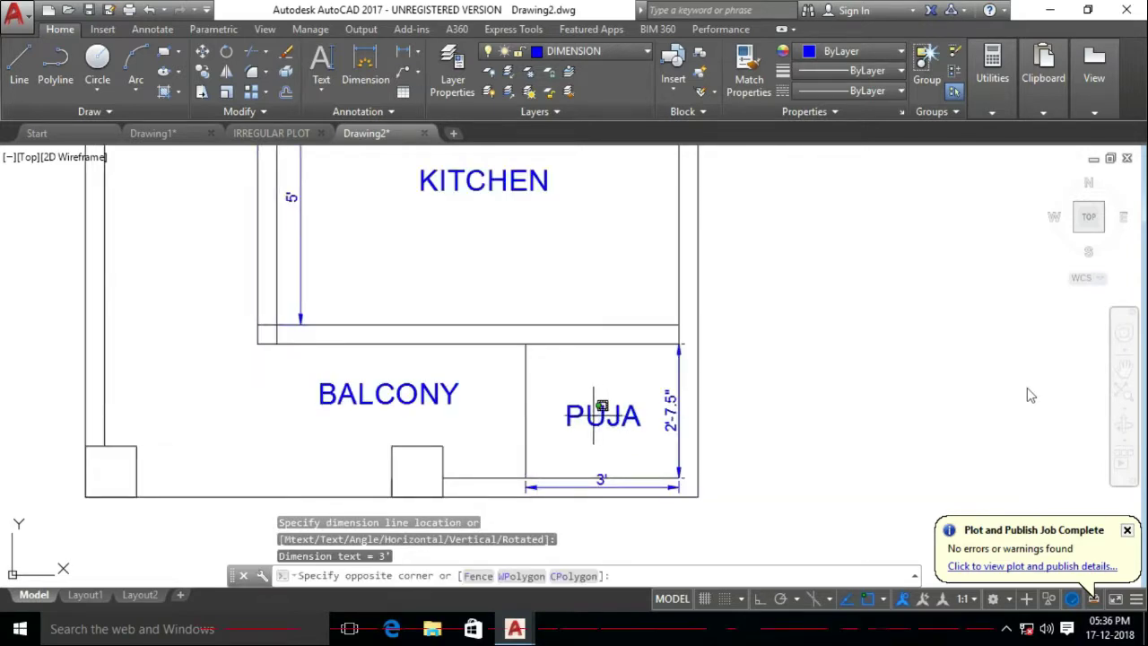
Place a copy of PUJA below the label and type the room's size into it
{"action": "scroll", "coordinate": [580, 414], "scroll_direction": "up", "scroll_amount": 2}
{"action": "left_click", "coordinate": [595, 466]}
{"action": "double_click", "coordinate": [592, 441]}
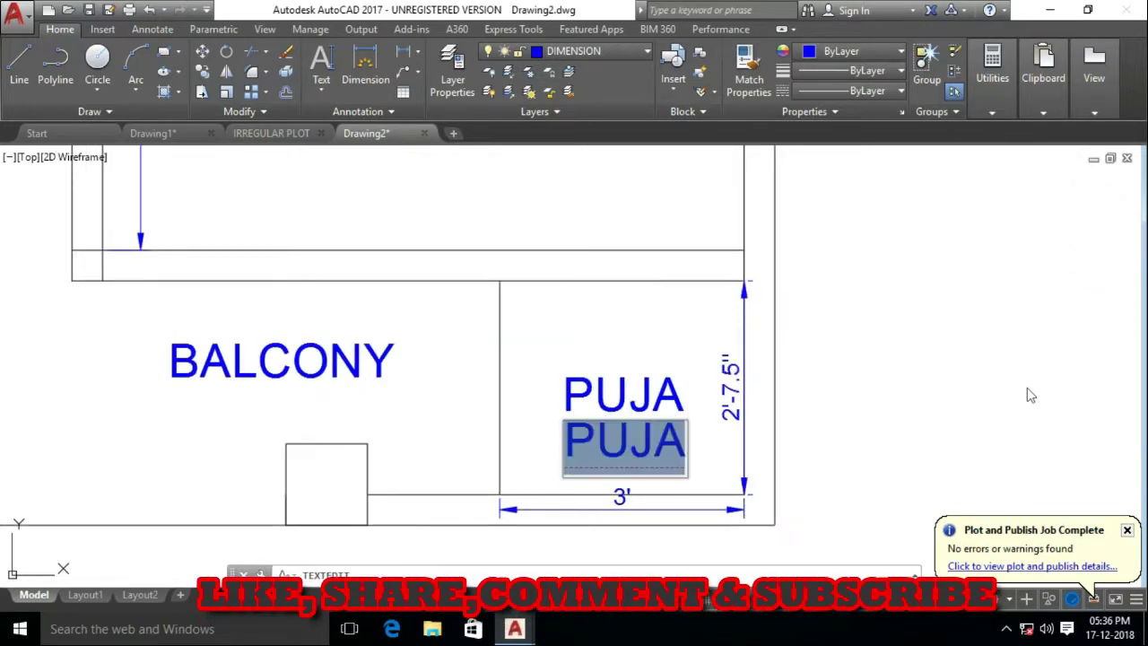
{"action": "type", "text": "2'7"}
{"action": "key", "text": "Return"}
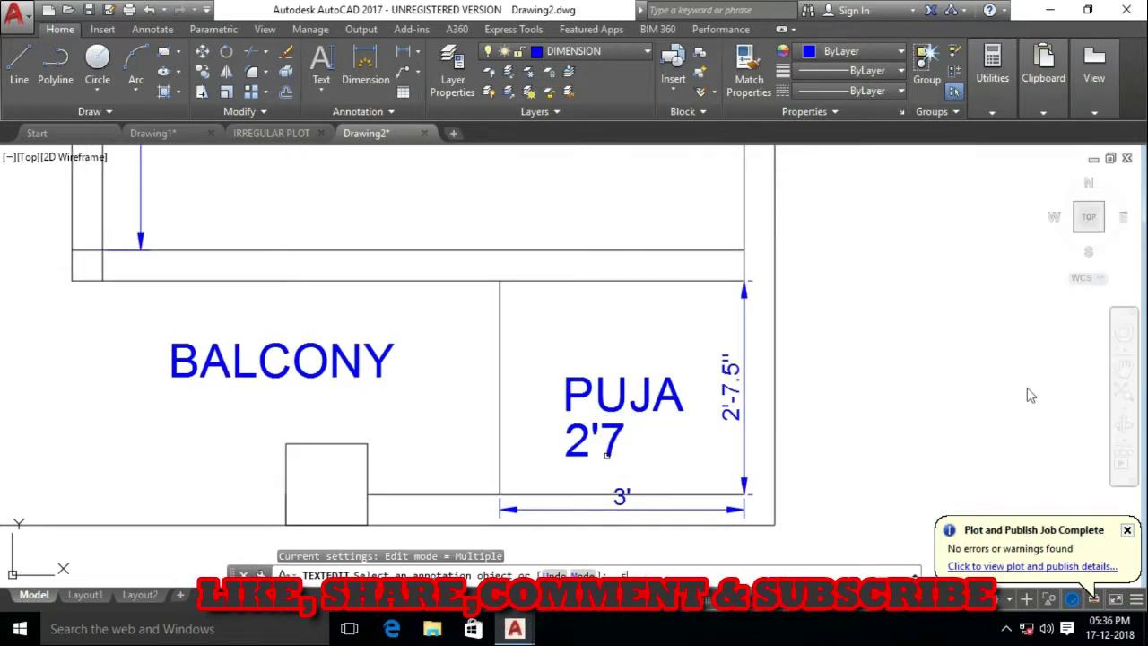
{"action": "left_click", "coordinate": [630, 452]}
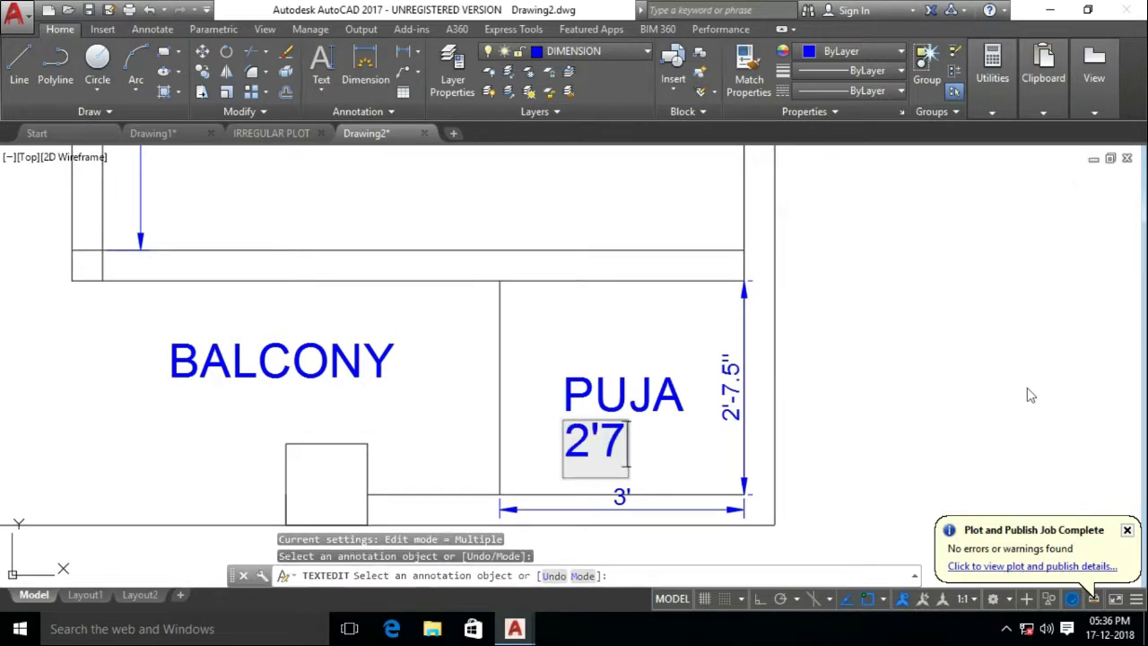
{"action": "type", "text": ".5\"X"}
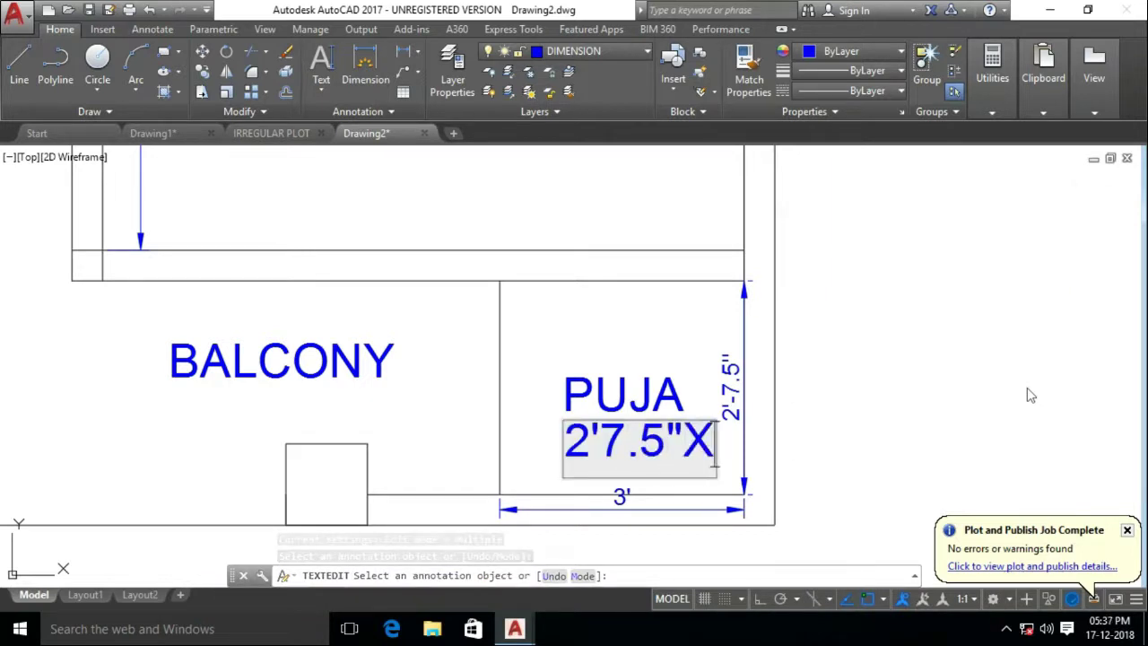
{"action": "type", "text": "3'"}
{"action": "key", "text": "Return"}
{"action": "key", "text": "Escape"}
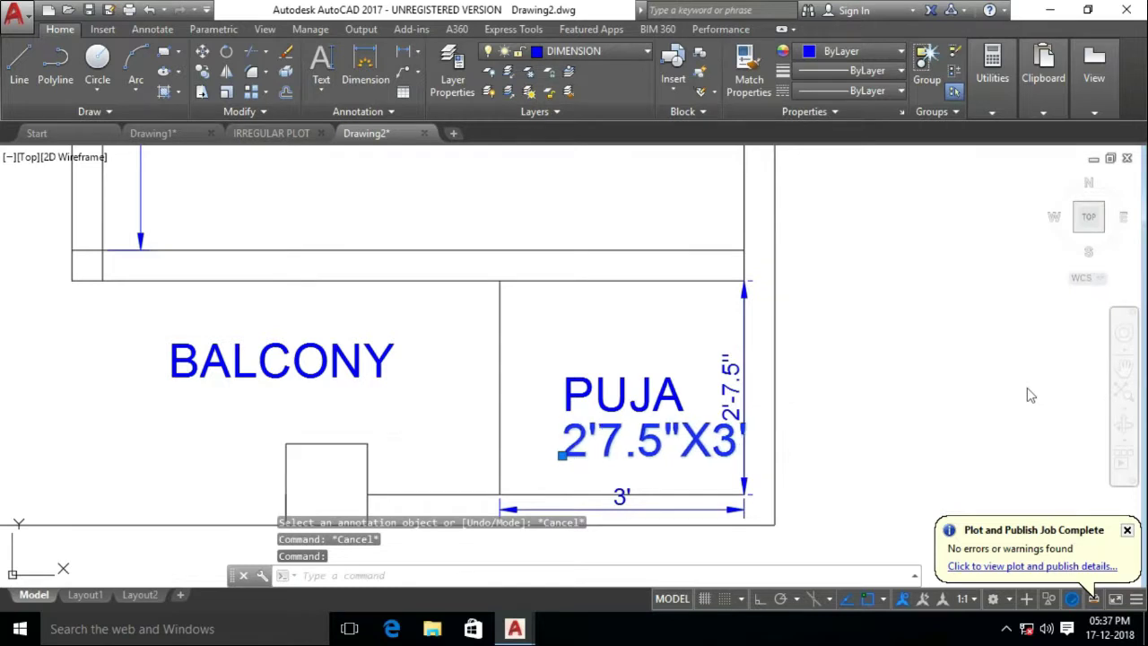
Delete the puja room's vertical and 3' horizontal dimensions
{"action": "left_click", "coordinate": [743, 397]}
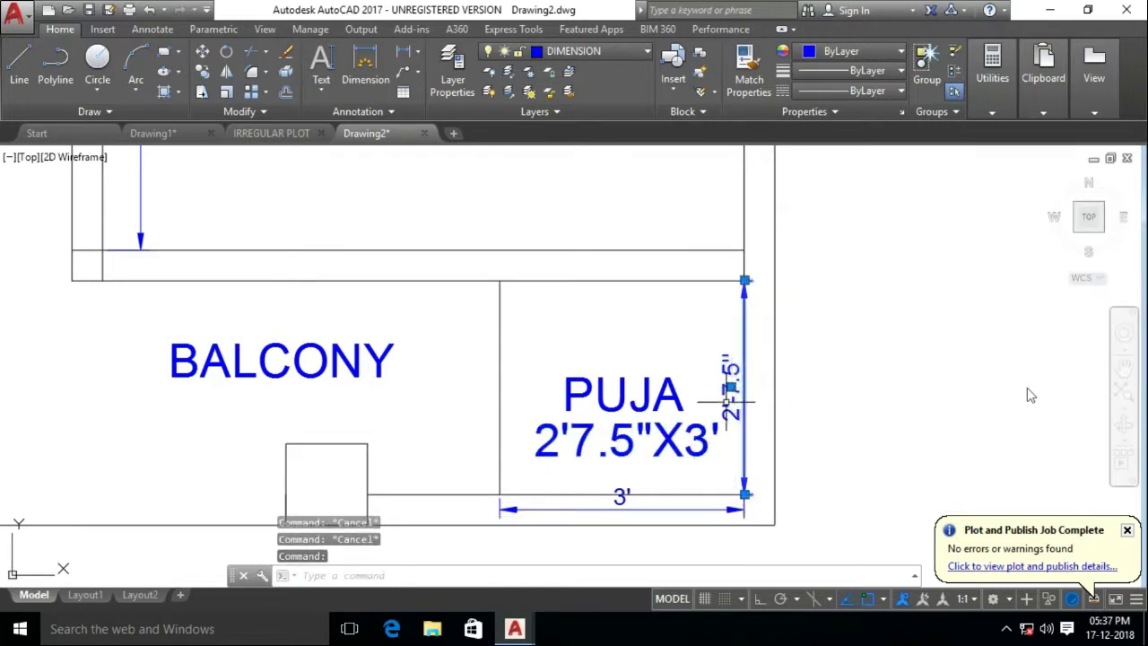
{"action": "key", "text": "Delete"}
{"action": "left_click", "coordinate": [689, 508]}
{"action": "key", "text": "Delete"}
Revise the puja size note to read 3'X2'75"
{"action": "double_click", "coordinate": [708, 435]}
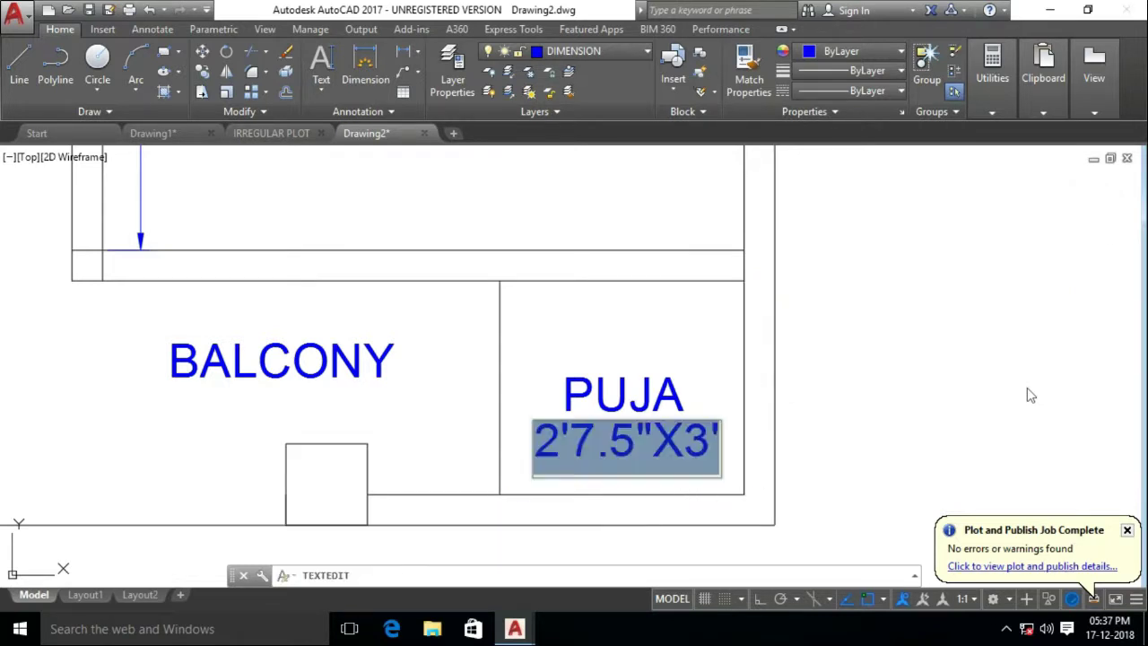
{"action": "key", "text": "BackSpace"}
{"action": "key", "text": "BackSpace"}
{"action": "key", "text": "BackSpace"}
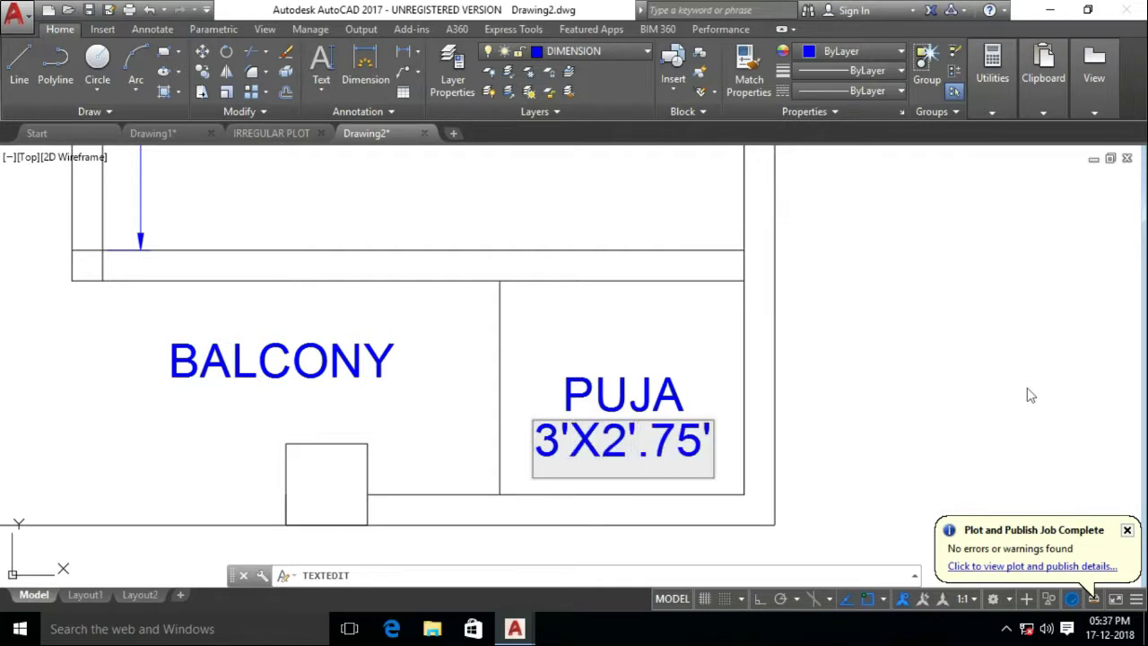
{"action": "type", "text": "\""}
{"action": "left_click", "coordinate": [1029, 394]}
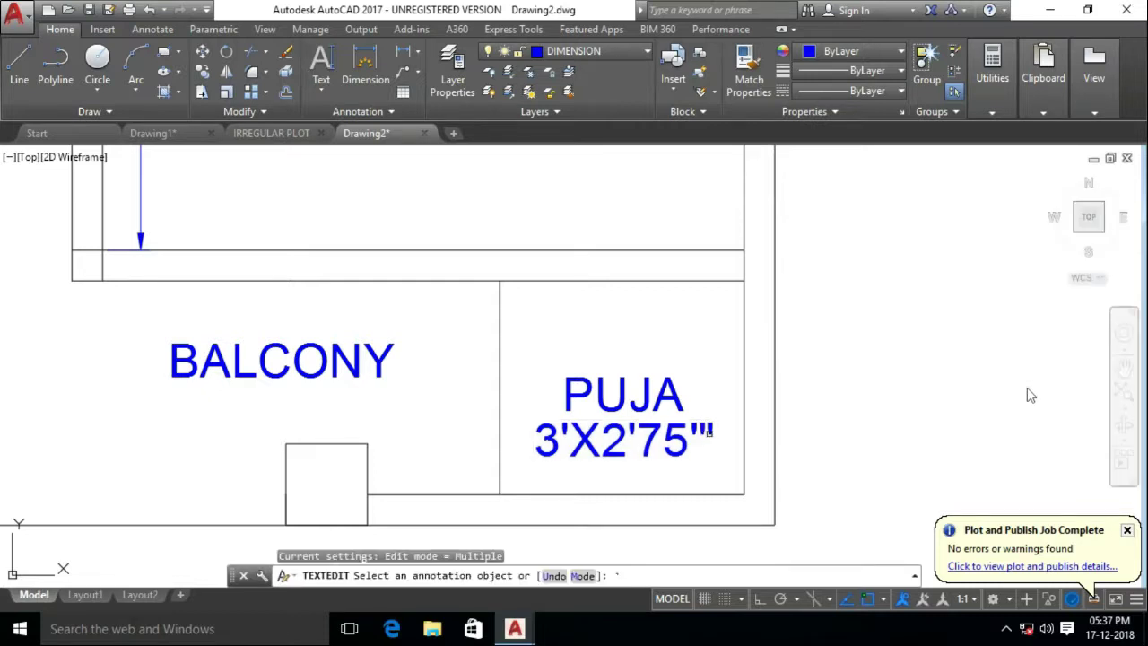
{"action": "key", "text": "Escape"}
Copy the PUJA label and paste a copy toward the kitchen
{"action": "double_click", "coordinate": [619, 435]}
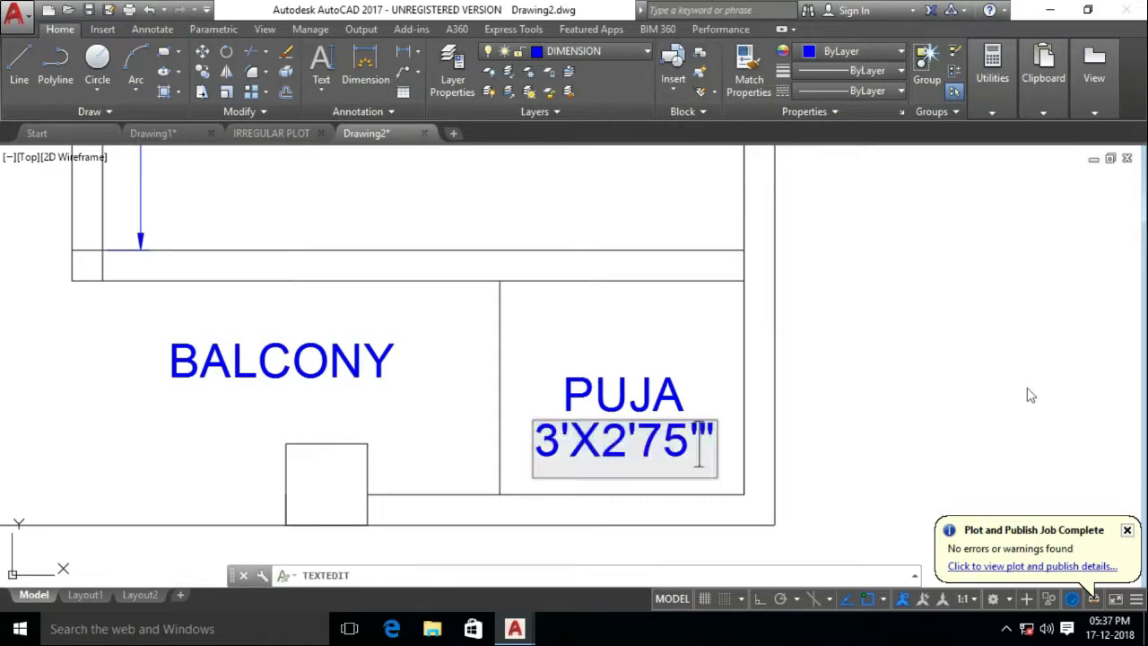
{"action": "key", "text": "Escape"}
{"action": "key", "text": "ctrl+c"}
{"action": "scroll", "coordinate": [583, 386], "scroll_direction": "down", "scroll_amount": 4}
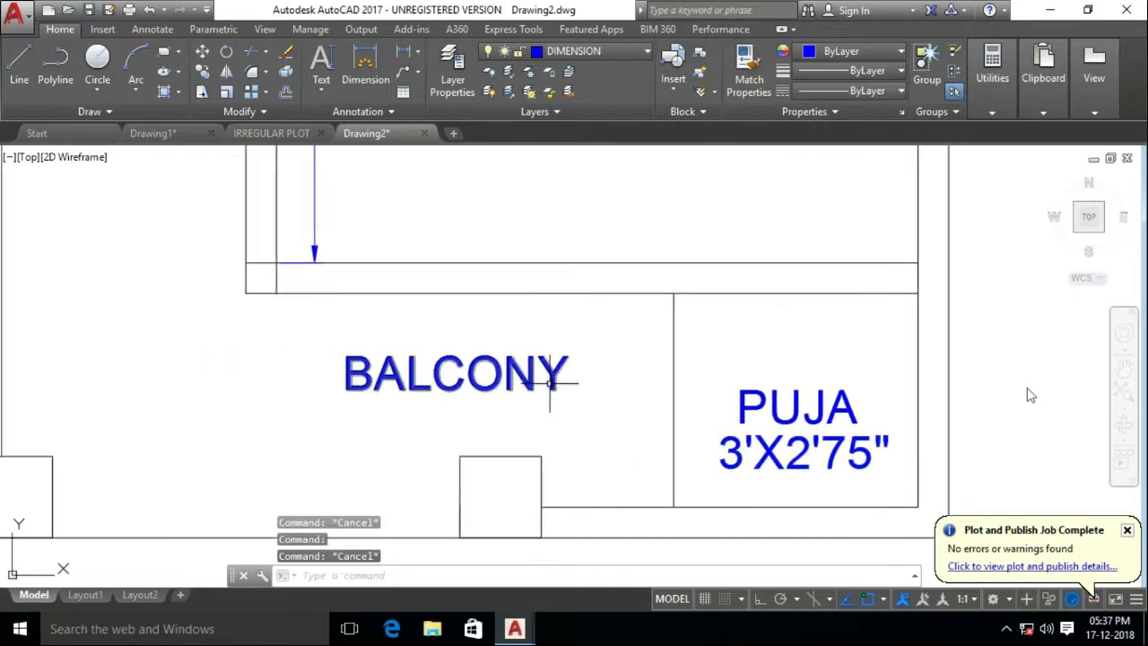
{"action": "key", "text": "ctrl+v"}
Drop the pasted label into the kitchen and change it to 7'10.5"
{"action": "left_click", "coordinate": [556, 346]}
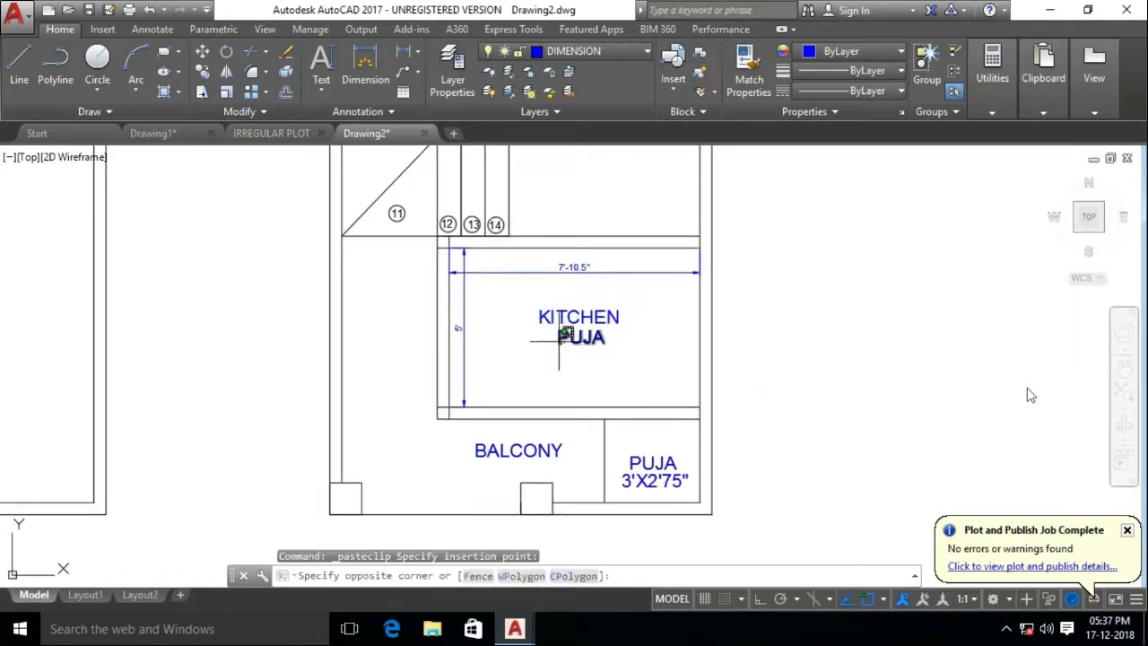
{"action": "scroll", "coordinate": [556, 345], "scroll_direction": "up", "scroll_amount": 2}
{"action": "double_click", "coordinate": [581, 337]}
{"action": "type", "text": "7'10.5\""}
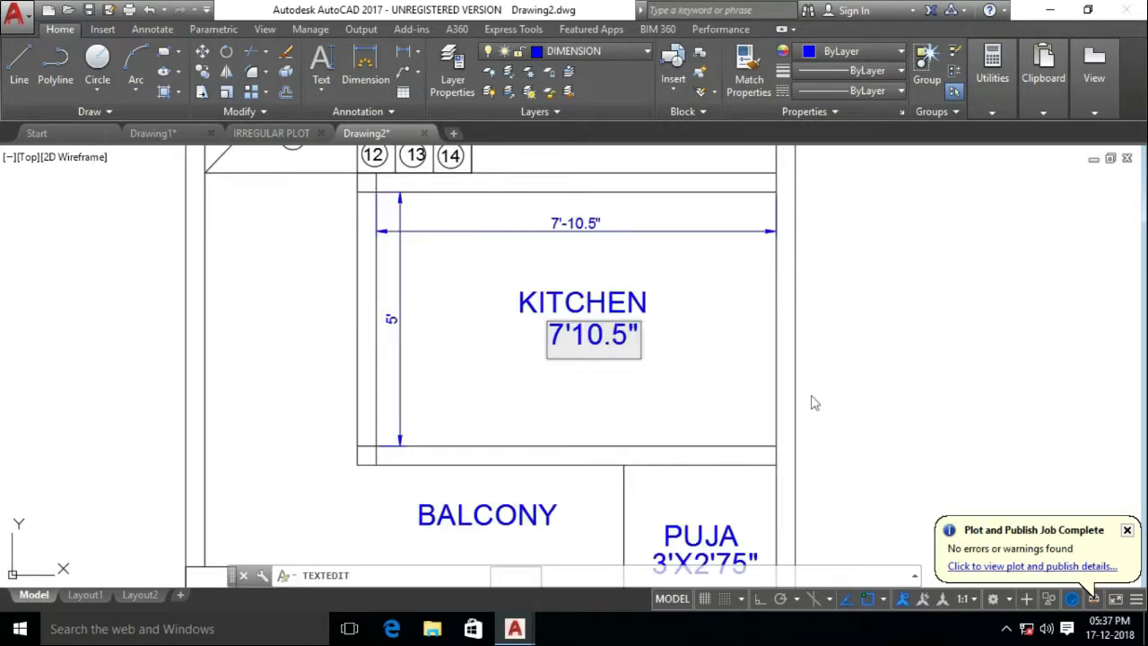
{"action": "key", "text": "Escape"}
{"action": "key", "text": "Escape"}
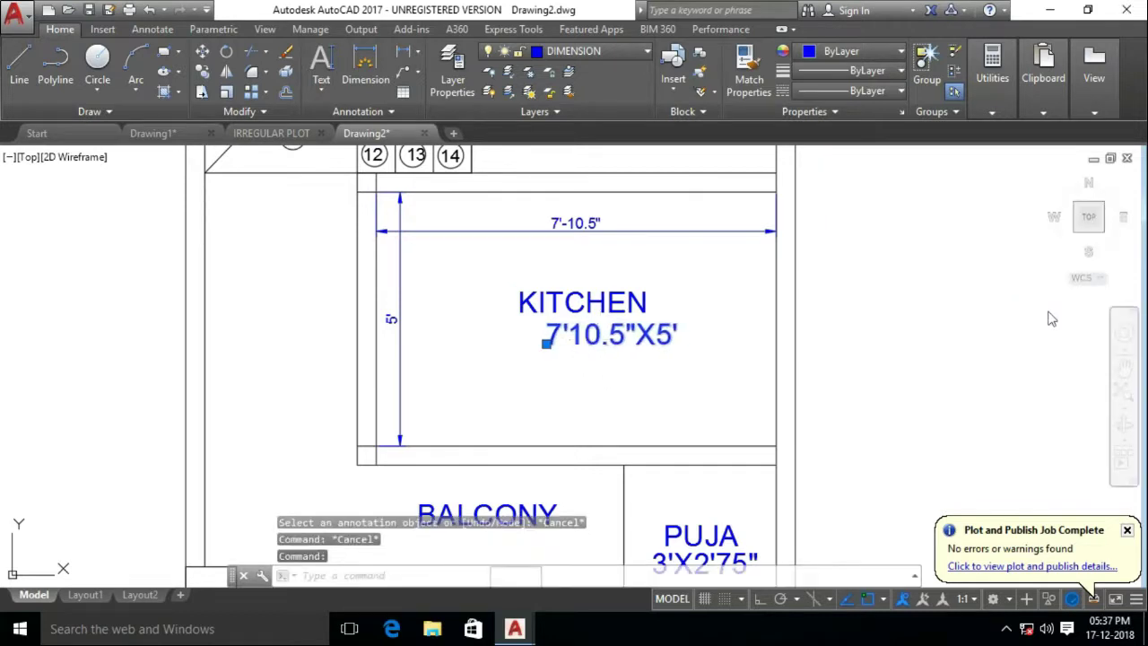
Delete the two kitchen dimensions
{"action": "middle_click_drag", "start_coordinate": [617, 364], "coordinate": [663, 421]}
{"action": "left_click", "coordinate": [460, 265]}
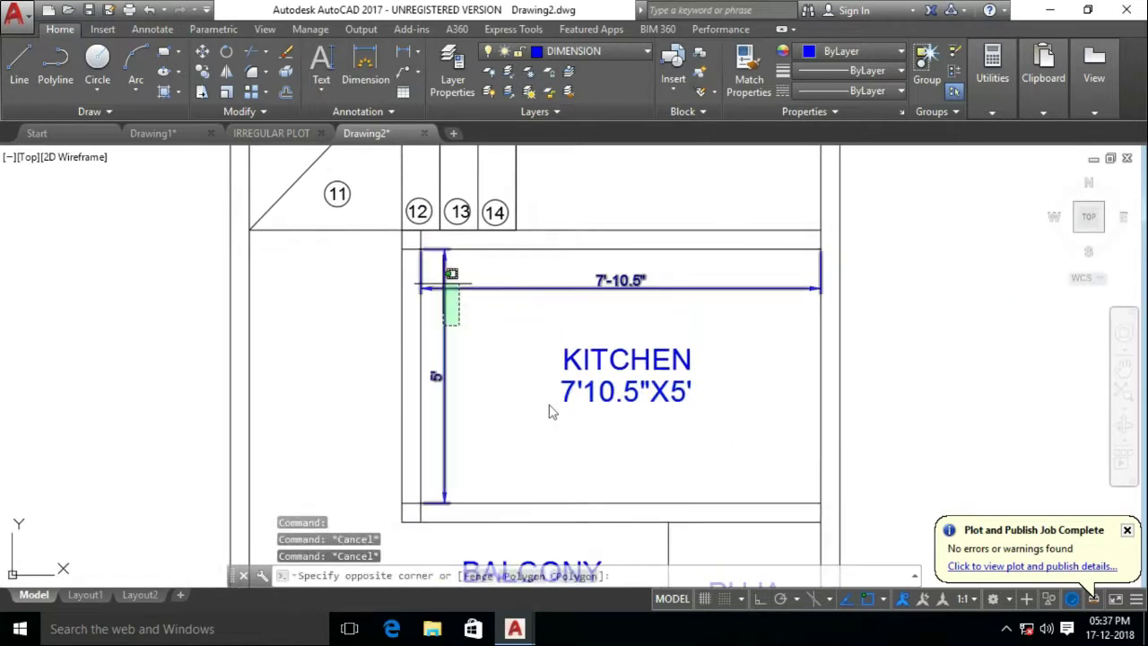
{"action": "left_click", "coordinate": [440, 319]}
{"action": "key", "text": "Delete"}
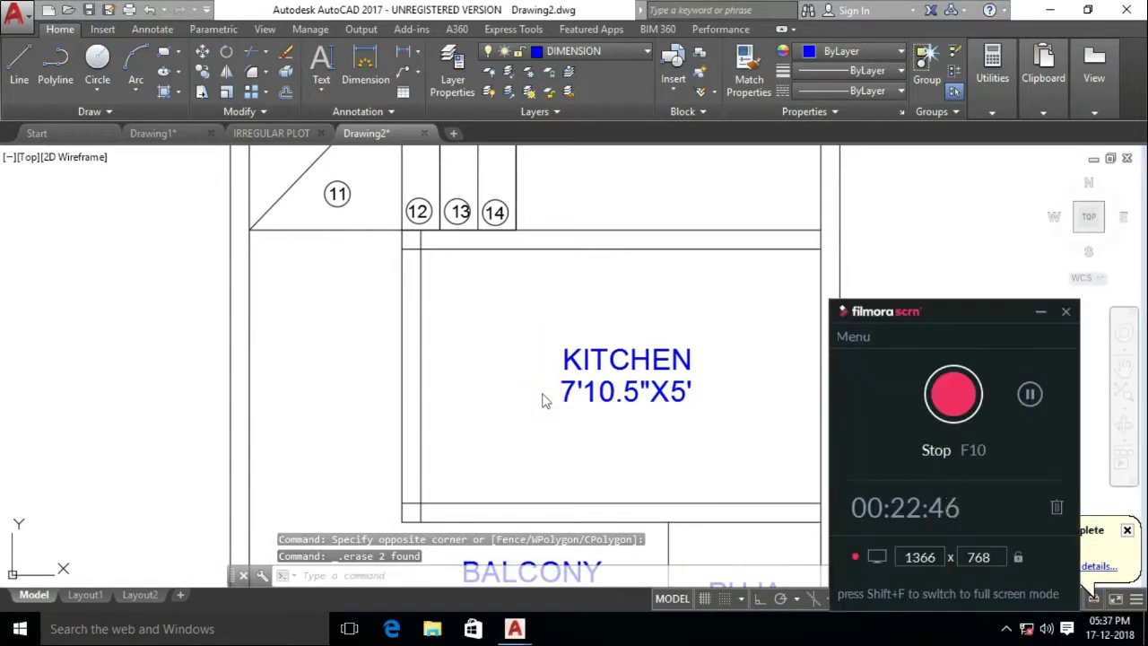
{"action": "key", "text": "Escape"}
{"action": "key", "text": "Escape"}
Dimension the living room's height and its 8'-3" width with DLI
{"action": "scroll", "coordinate": [515, 379], "scroll_direction": "down", "scroll_amount": 2}
{"action": "scroll", "coordinate": [515, 379], "scroll_direction": "down", "scroll_amount": 2}
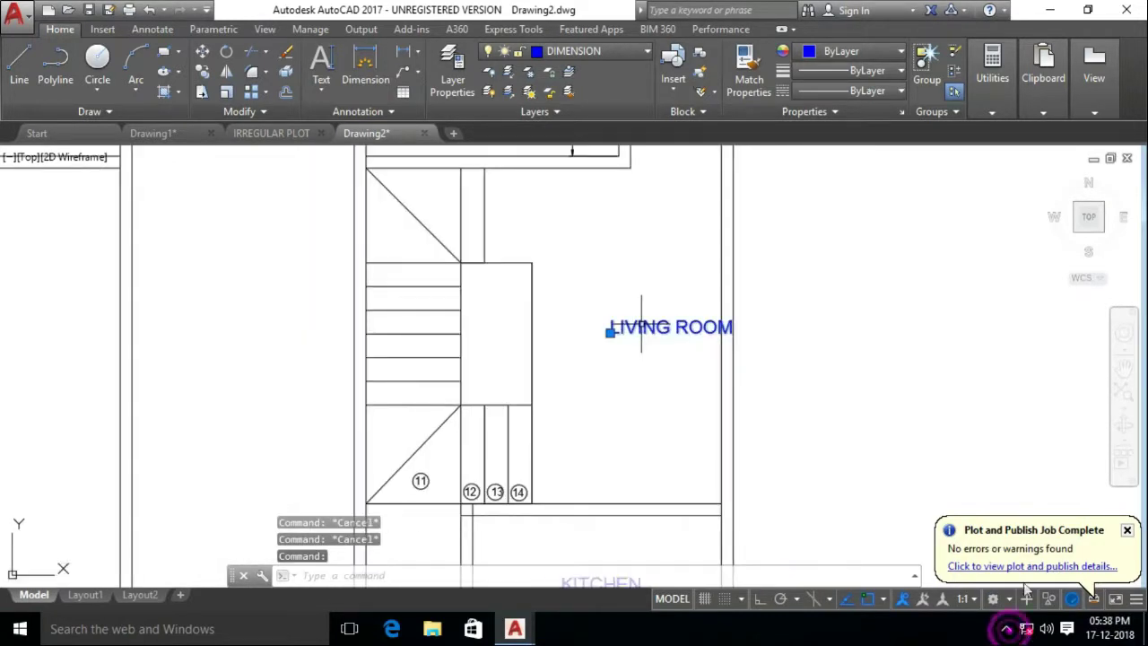
{"action": "type", "text": "dli"}
{"action": "key", "text": "Return"}
{"action": "left_click", "coordinate": [631, 167]}
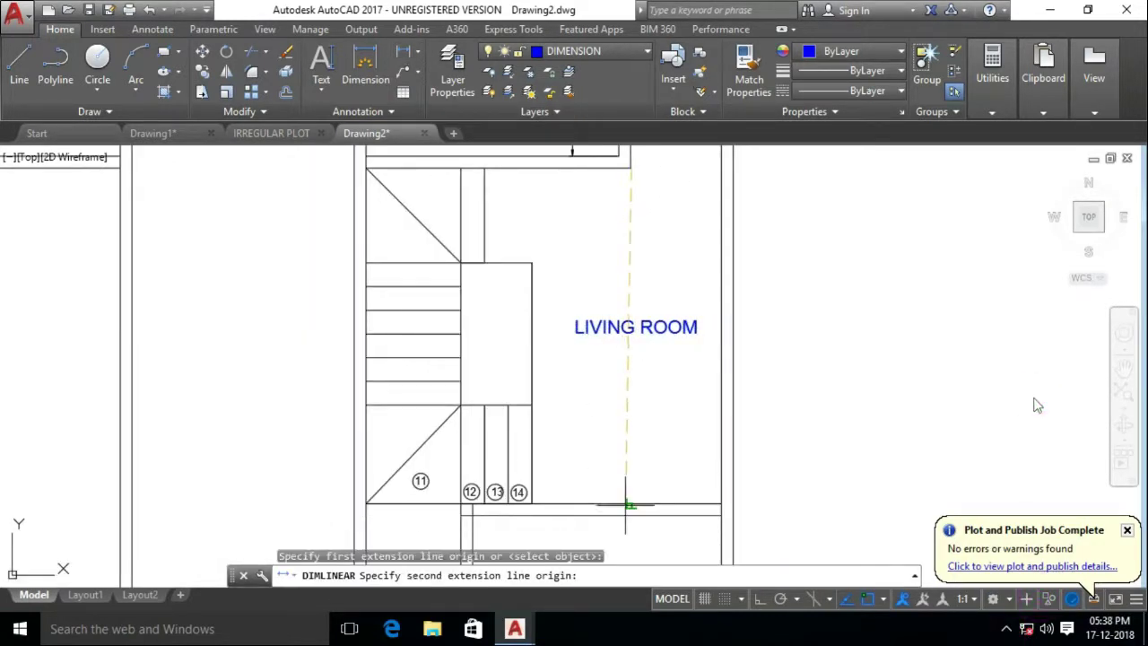
{"action": "left_click", "coordinate": [630, 504]}
{"action": "left_click", "coordinate": [613, 385]}
{"action": "key", "text": "Return"}
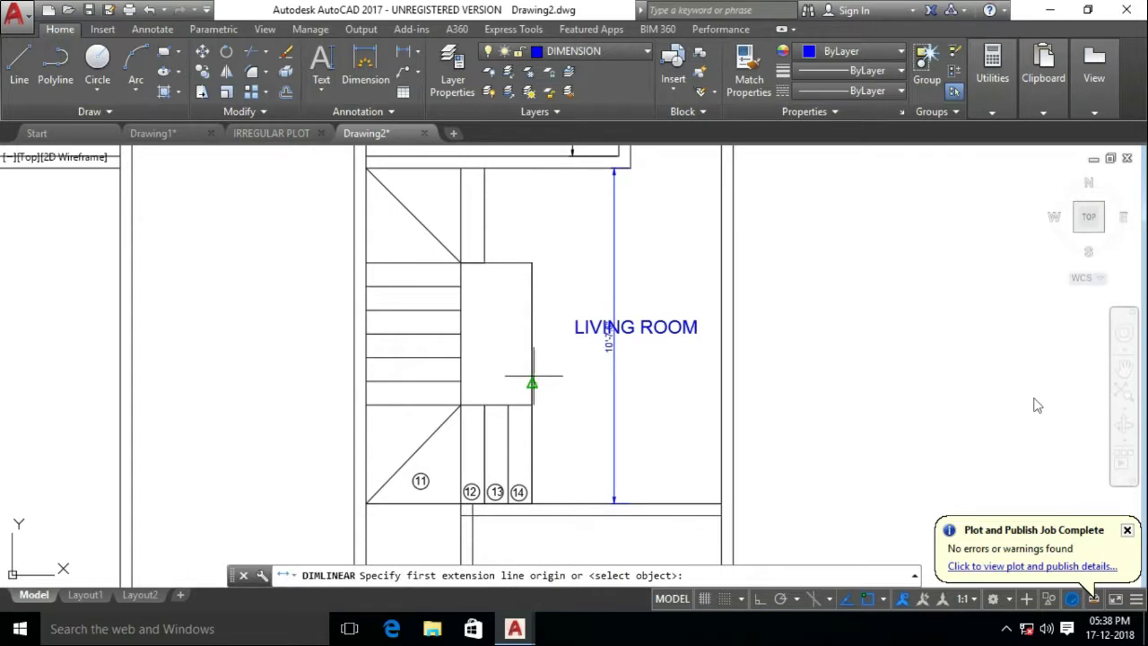
{"action": "left_click", "coordinate": [543, 515]}
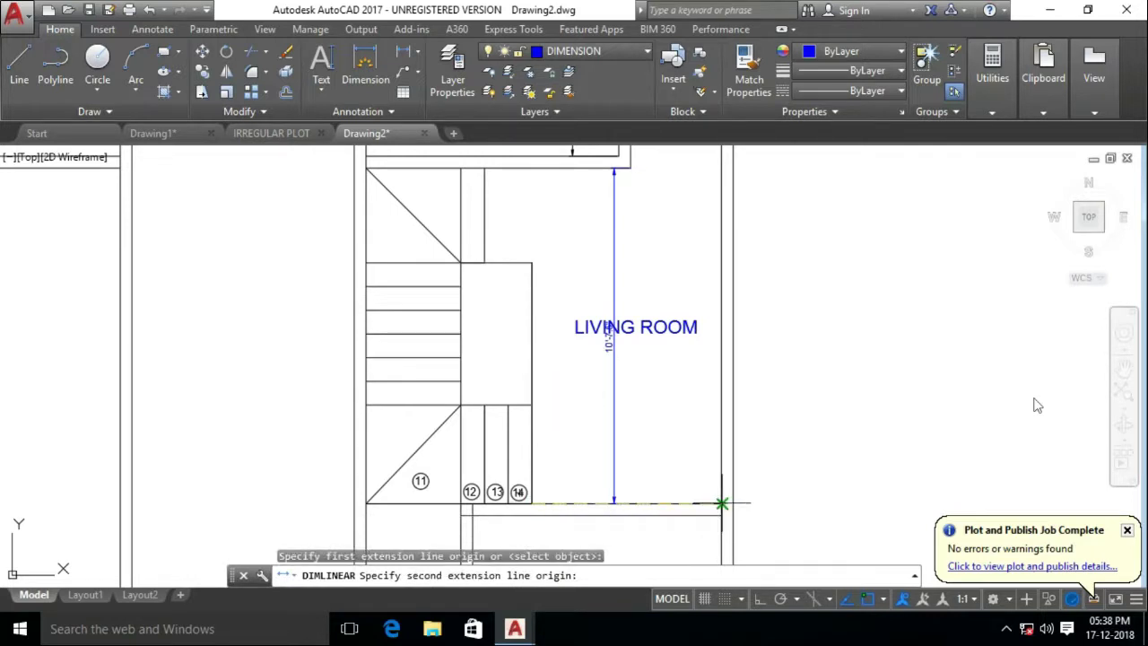
{"action": "key", "text": "Escape"}
{"action": "key", "text": "Return"}
{"action": "left_click", "coordinate": [460, 406]}
{"action": "left_click", "coordinate": [722, 404]}
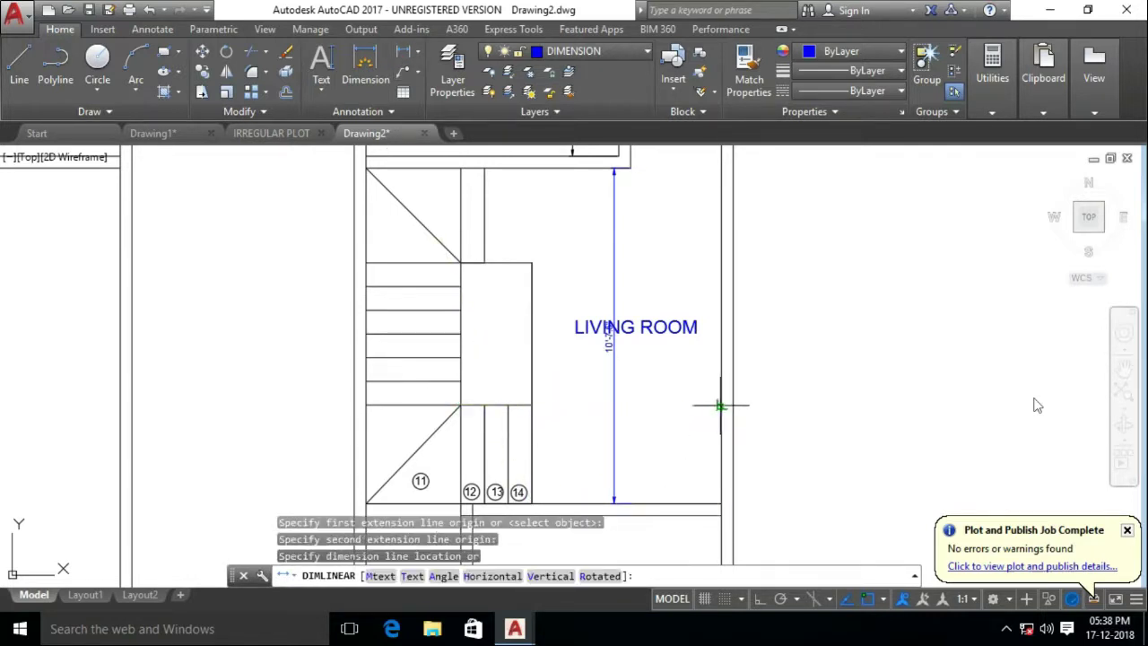
Paste a label copy into the living room and edit it to 8'3"X10'7.5"
{"action": "left_click", "coordinate": [672, 415]}
{"action": "scroll", "coordinate": [628, 370], "scroll_direction": "up", "scroll_amount": 4}
{"action": "key", "text": "ctrl+v"}
{"action": "left_click", "coordinate": [632, 347]}
{"action": "scroll", "coordinate": [632, 347], "scroll_direction": "up", "scroll_amount": 2}
{"action": "double_click", "coordinate": [638, 322]}
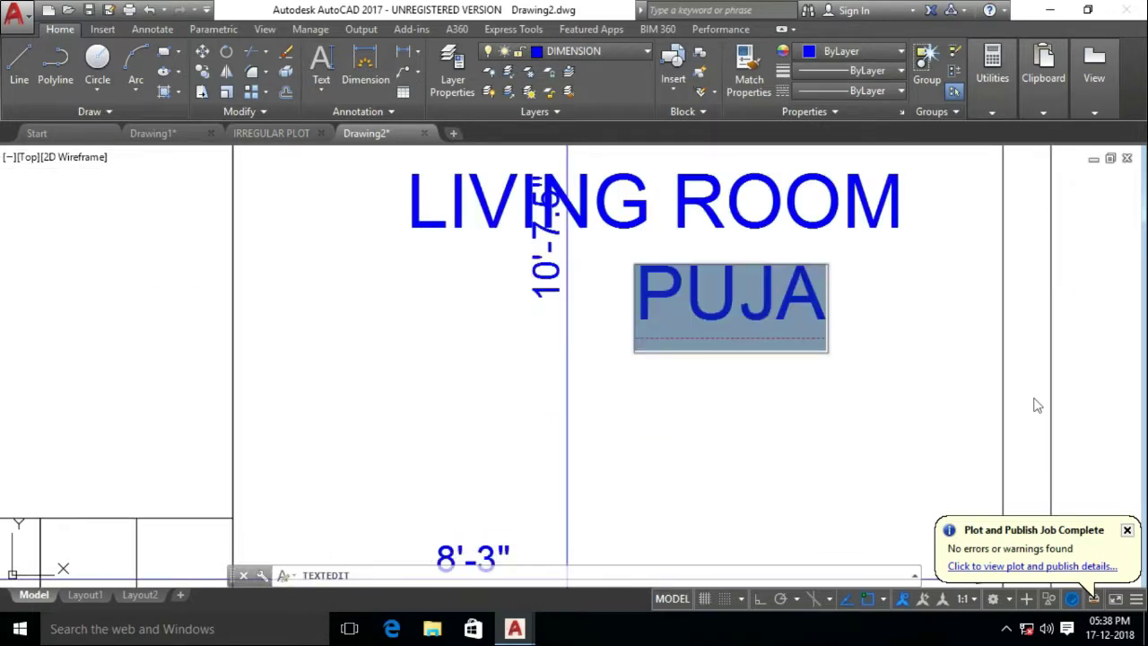
{"action": "type", "text": "8'3\"X10"}
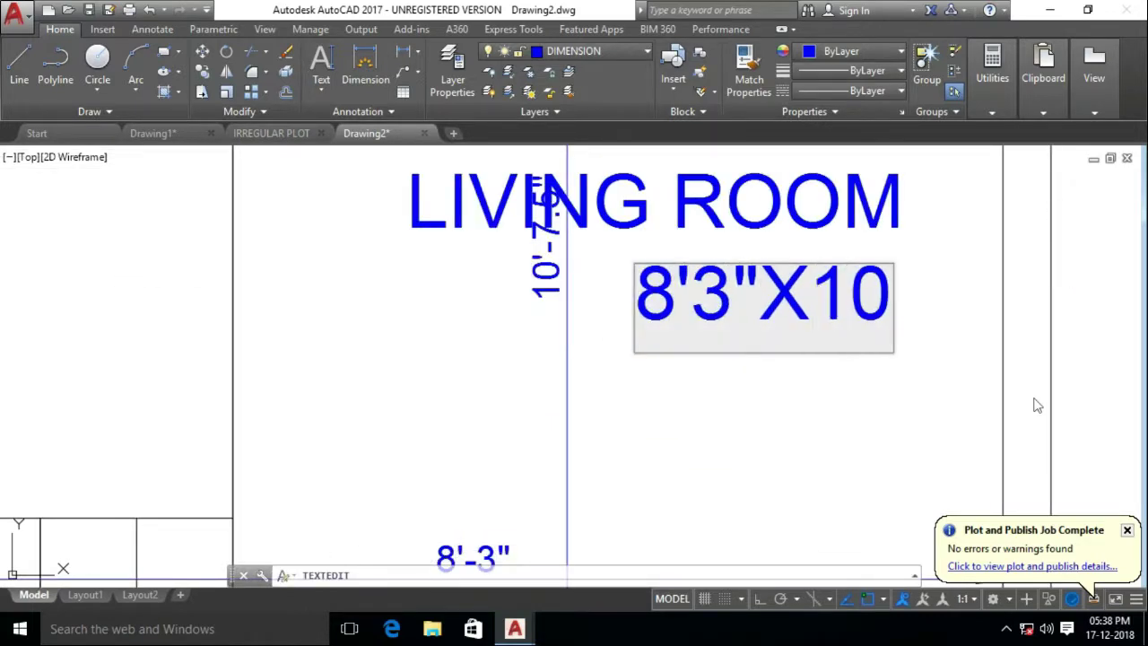
{"action": "type", "text": "'7.5\""}
{"action": "key", "text": "Return"}
Delete the two dimension lines running over the living room
{"action": "scroll", "coordinate": [661, 473], "scroll_direction": "down", "scroll_amount": 5}
{"action": "left_click_drag", "start_coordinate": [660, 474], "coordinate": [687, 395]}
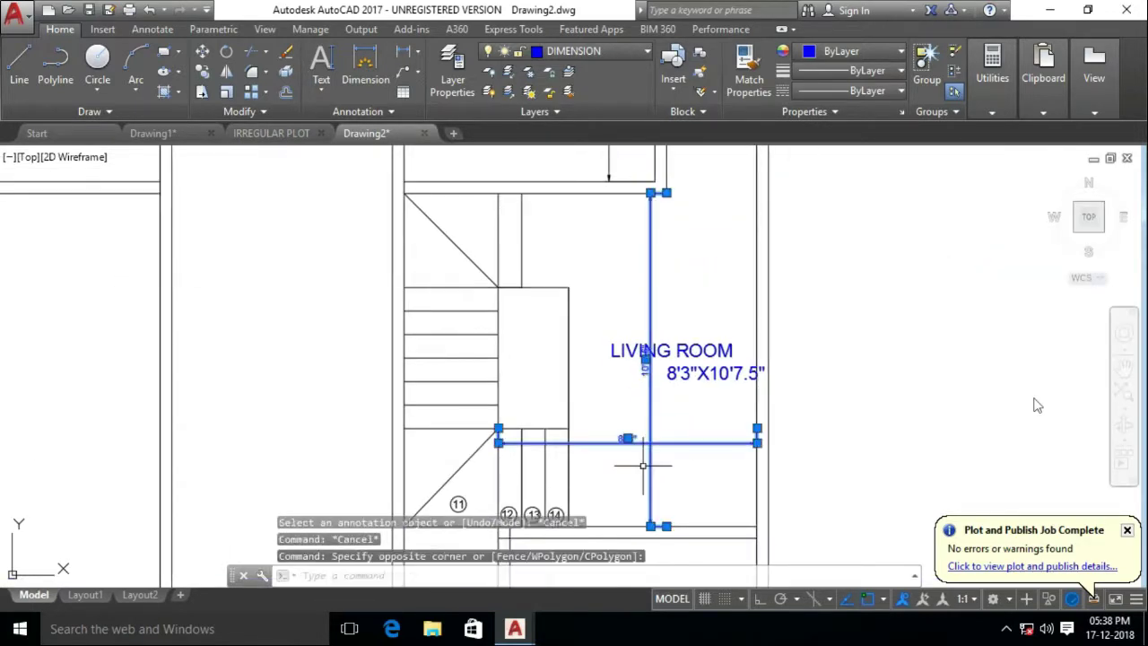
{"action": "key", "text": "Delete"}
{"action": "key", "text": "Escape"}
{"action": "key", "text": "Escape"}
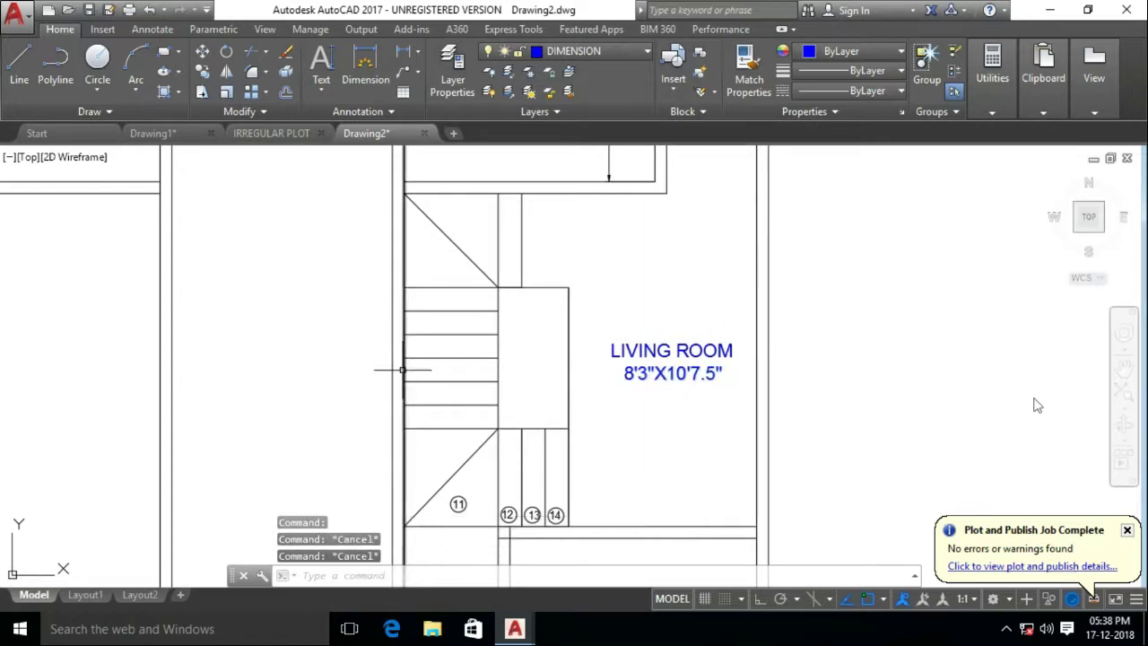
{"action": "middle_click_drag", "start_coordinate": [404, 371], "coordinate": [673, 372]}
{"action": "scroll", "coordinate": [143, 185], "scroll_direction": "up", "scroll_amount": 3}
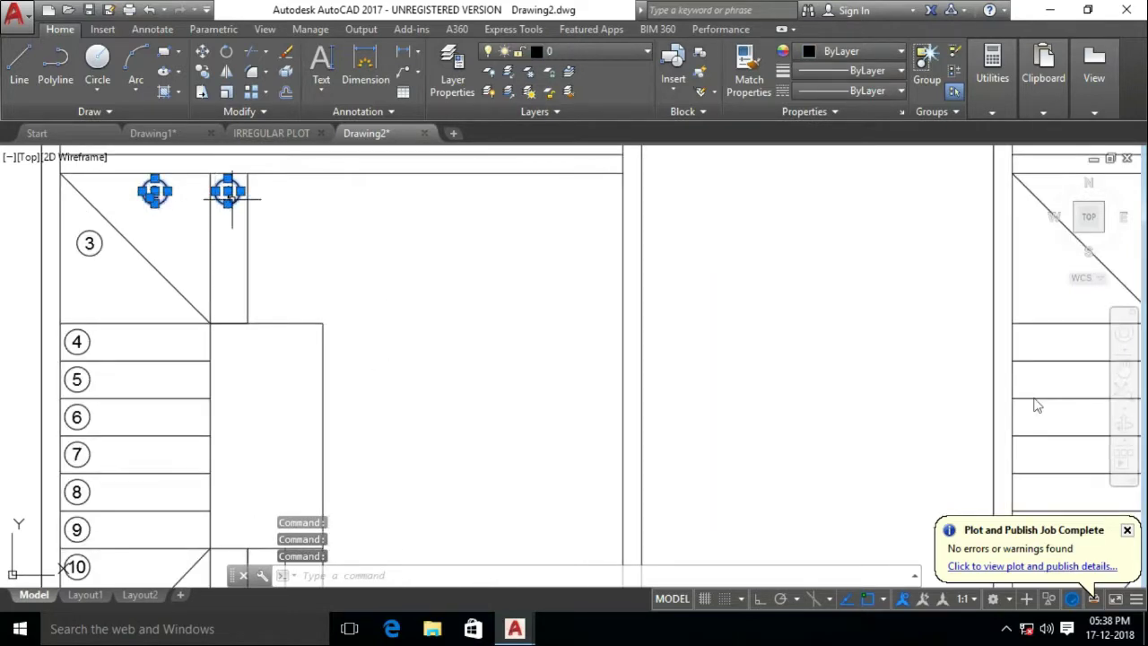
Copy the numbered stair step circles onto the second staircase
{"action": "scroll", "coordinate": [232, 197], "scroll_direction": "up", "scroll_amount": 3}
{"action": "scroll", "coordinate": [243, 218], "scroll_direction": "down", "scroll_amount": 5}
{"action": "mouse_move", "coordinate": [385, 159]}
{"action": "left_mouse_down"}
{"action": "mouse_move", "coordinate": [463, 457]}
{"action": "mouse_move", "coordinate": [544, 487]}
{"action": "left_mouse_up"}
{"action": "type", "text": "co"}
{"action": "key", "text": "Return"}
{"action": "left_click", "coordinate": [533, 470]}
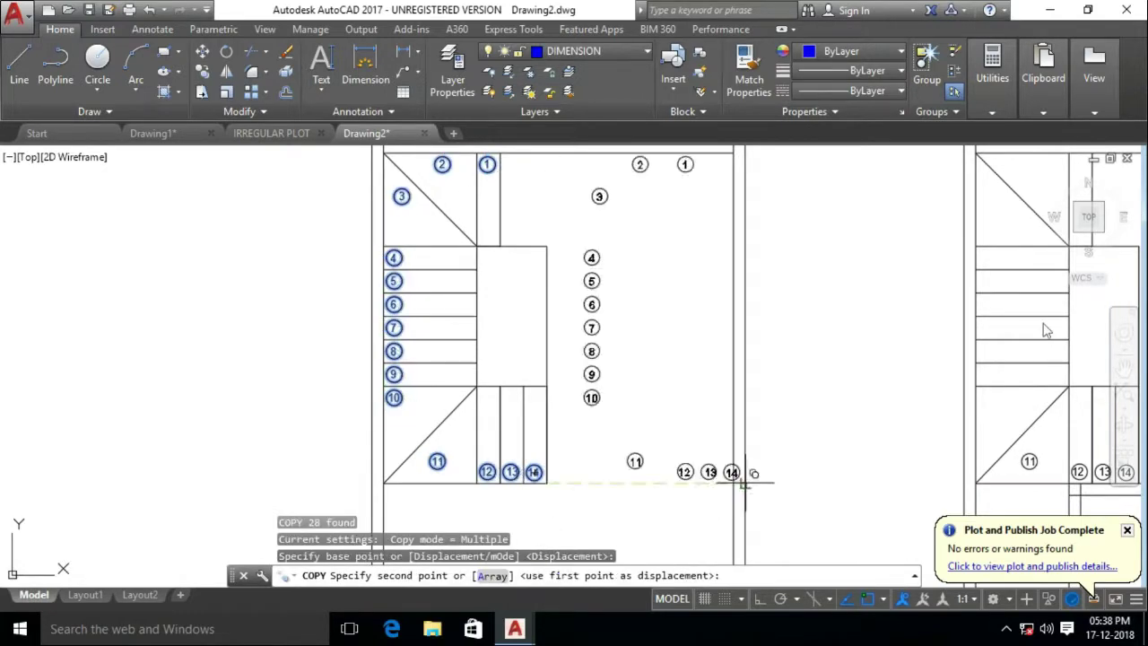
{"action": "scroll", "coordinate": [421, 448], "scroll_direction": "up", "scroll_amount": 2}
{"action": "scroll", "coordinate": [406, 433], "scroll_direction": "down", "scroll_amount": 3}
{"action": "scroll", "coordinate": [722, 271], "scroll_direction": "up", "scroll_amount": 3}
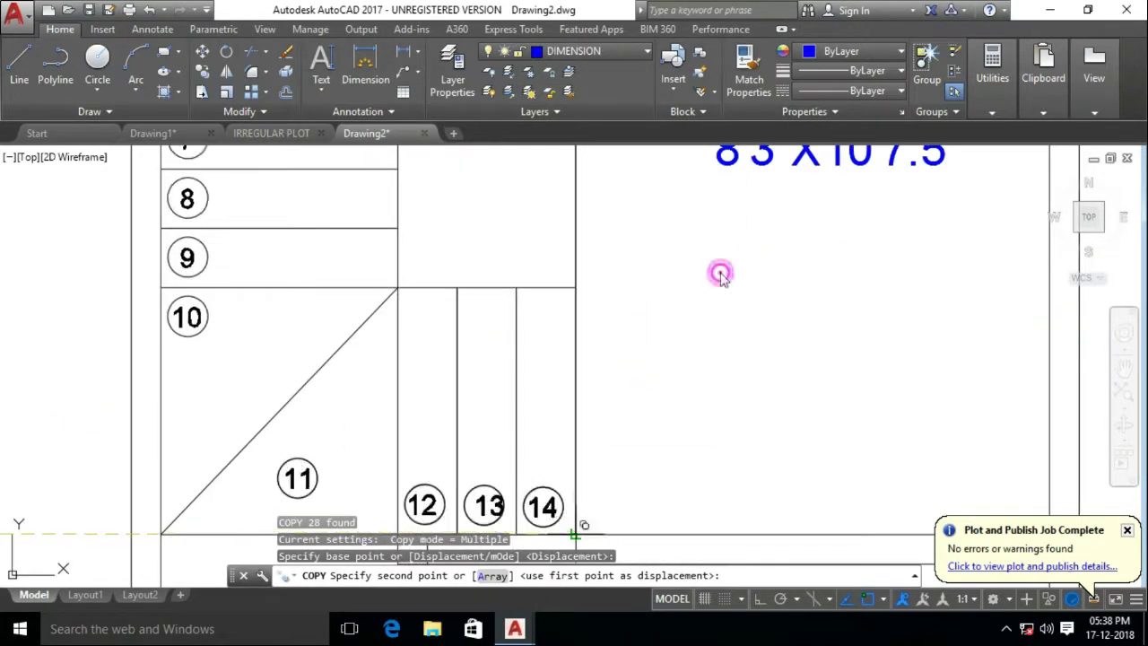
{"action": "key", "text": "Escape"}
Bring both staircases into view and begin selecting the stray object beside the bedroom wall
{"action": "scroll", "coordinate": [600, 332], "scroll_direction": "down", "scroll_amount": 2}
{"action": "middle_click_drag", "start_coordinate": [599, 332], "coordinate": [543, 418]}
{"action": "scroll", "coordinate": [712, 302], "scroll_direction": "up", "scroll_amount": 1}
{"action": "scroll", "coordinate": [600, 325], "scroll_direction": "down", "scroll_amount": 2}
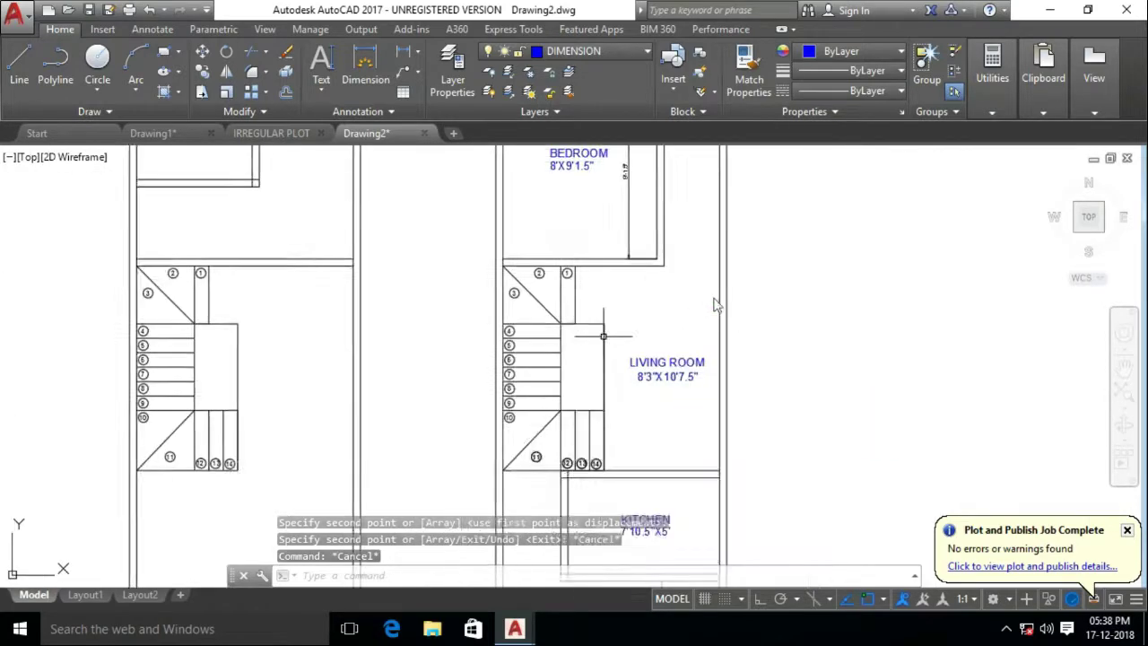
{"action": "scroll", "coordinate": [550, 185], "scroll_direction": "up", "scroll_amount": 1}
{"action": "scroll", "coordinate": [609, 268], "scroll_direction": "up", "scroll_amount": 2}
{"action": "left_click", "coordinate": [629, 291]}
{"action": "scroll", "coordinate": [591, 251], "scroll_direction": "down", "scroll_amount": 2}
{"action": "scroll", "coordinate": [577, 320], "scroll_direction": "up", "scroll_amount": 2}
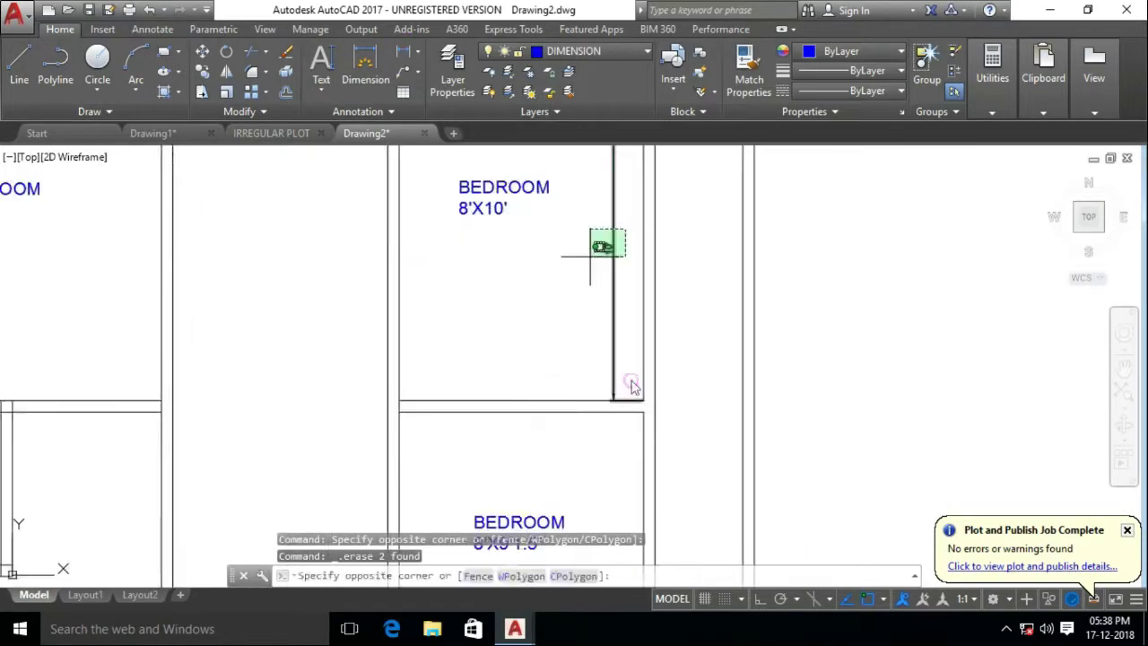
{"action": "scroll", "coordinate": [607, 243], "scroll_direction": "up", "scroll_amount": 1}
Delete the small stray object beside the bedroom wall
{"action": "left_click", "coordinate": [605, 210]}
{"action": "key", "text": "Delete"}
{"action": "middle_click_drag", "start_coordinate": [667, 306], "coordinate": [451, 299]}
Paste the BEDROOM label into the passage and reword it to 2'10" WIDE PASSAGE
{"action": "key", "text": "ctrl+v"}
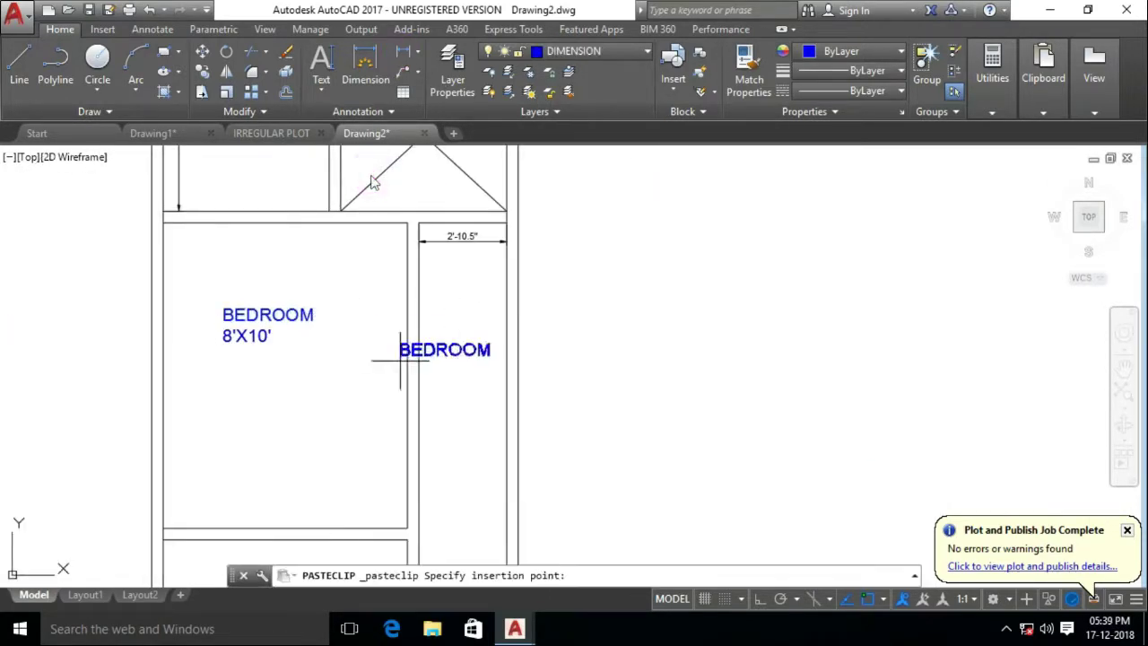
{"action": "left_click", "coordinate": [420, 355]}
{"action": "double_click", "coordinate": [452, 349]}
{"action": "type", "text": "2'10\" WIDE PASSAGE"}
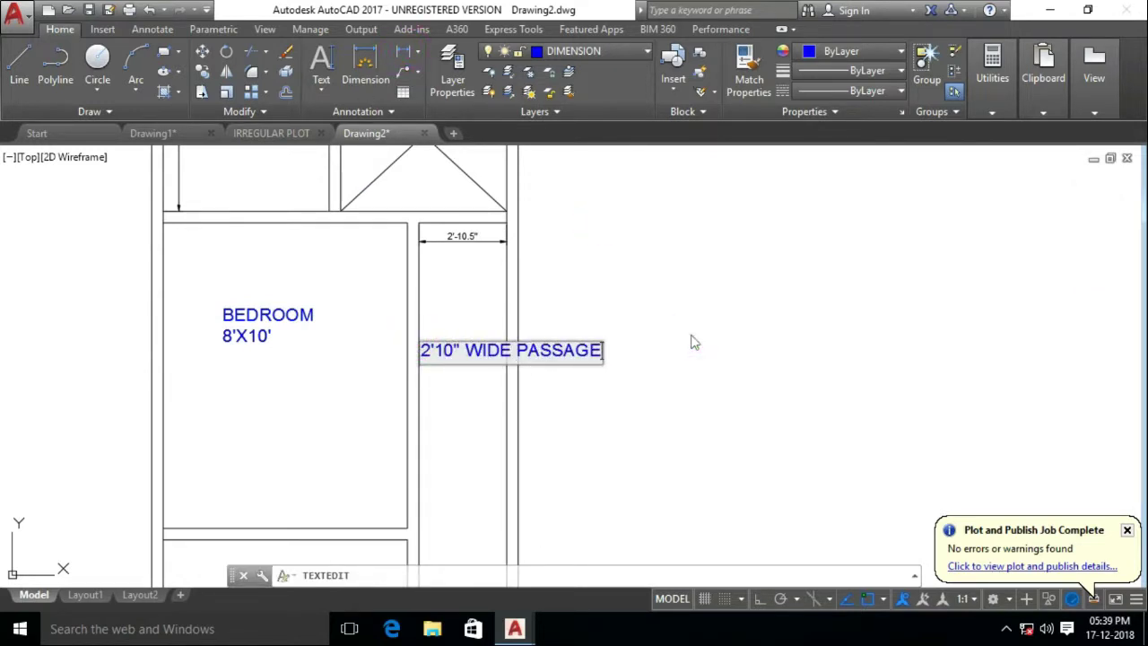
{"action": "key", "text": "Escape"}
Rotate the passage label to 90 degrees in Properties so it runs vertically
{"action": "key", "text": "ctrl+1"}
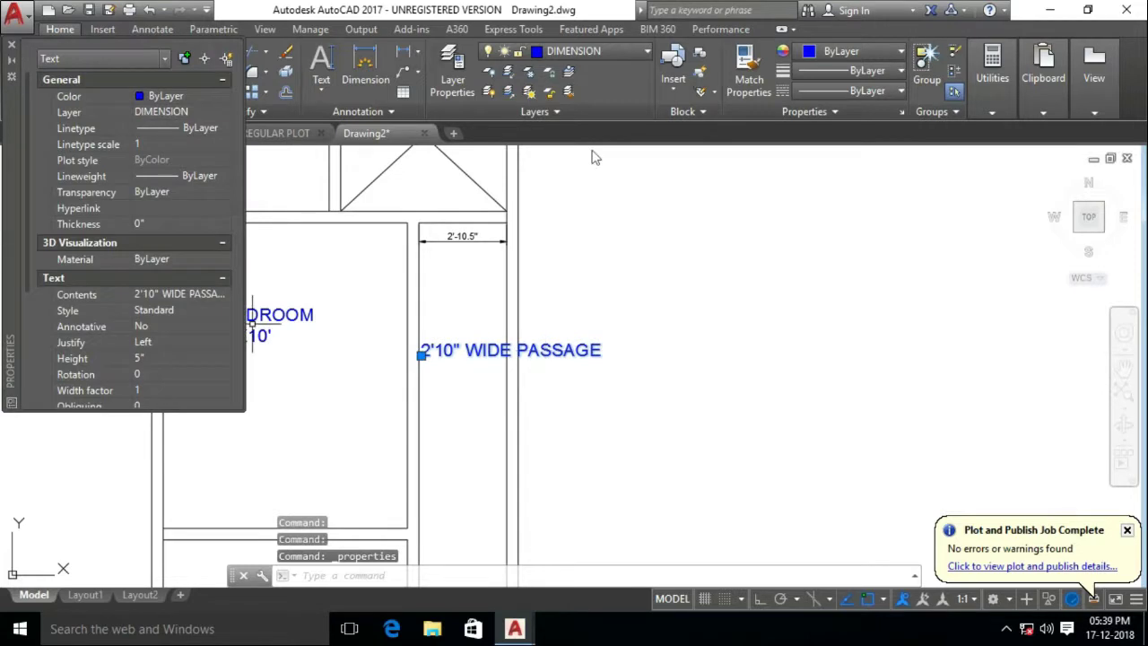
{"action": "type", "text": "90"}
{"action": "key", "text": "Return"}
{"action": "left_click", "coordinate": [11, 43]}
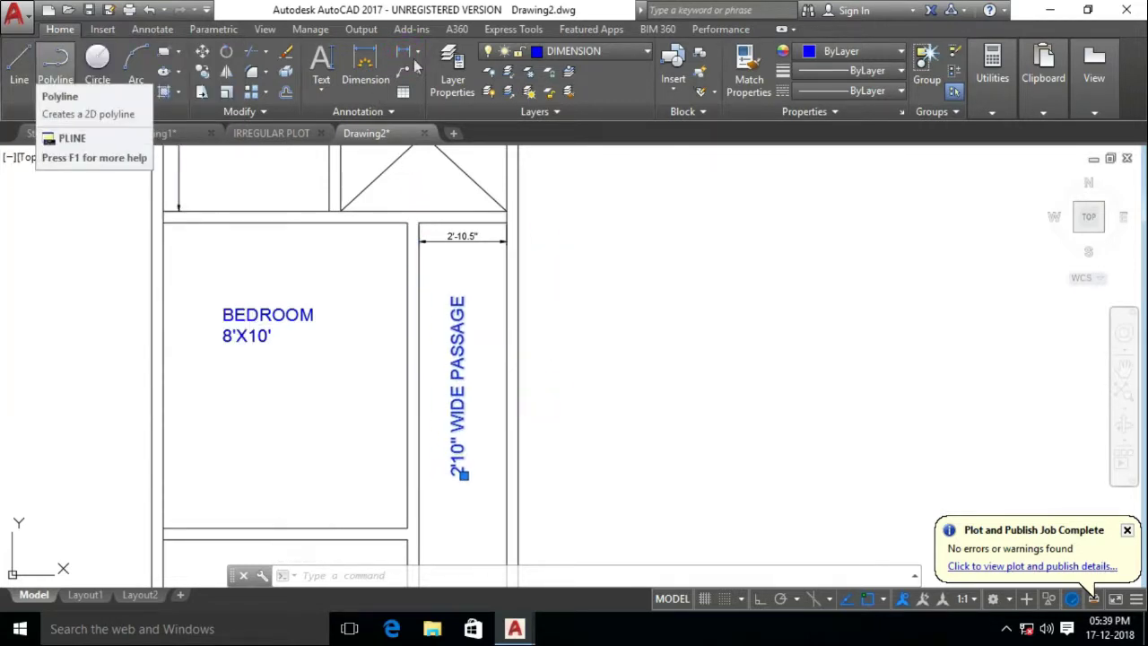
{"action": "key", "text": "Escape"}
{"action": "key", "text": "Escape"}
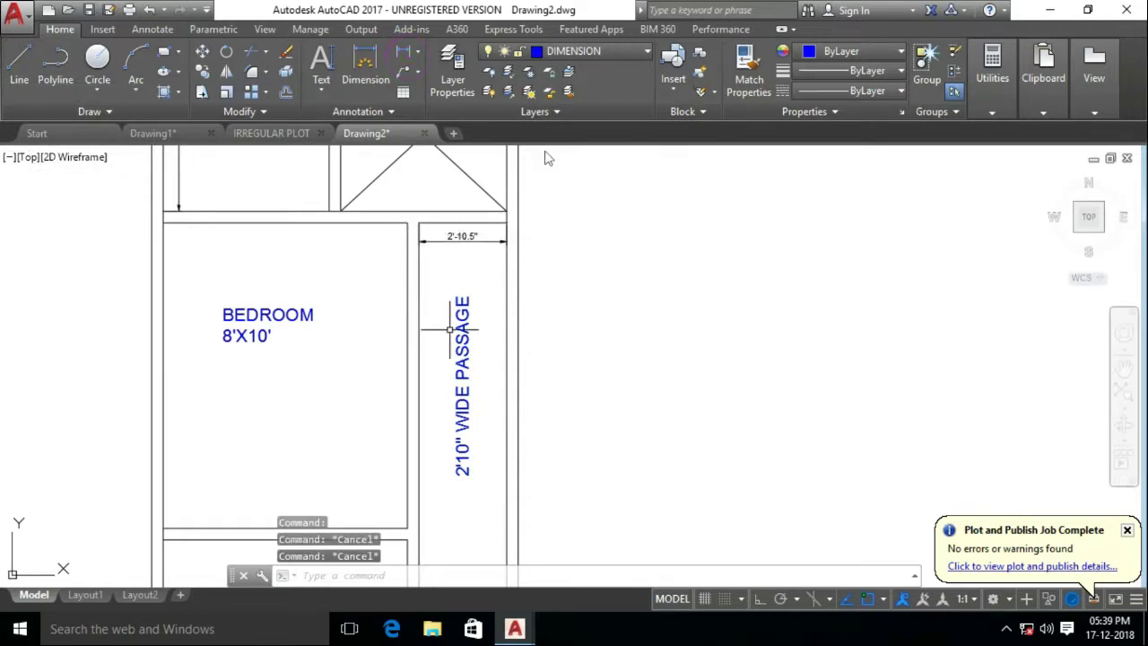
{"action": "scroll", "coordinate": [672, 404], "scroll_direction": "down", "scroll_amount": 5}
{"action": "scroll", "coordinate": [761, 397], "scroll_direction": "up", "scroll_amount": 3}
{"action": "scroll", "coordinate": [751, 422], "scroll_direction": "down", "scroll_amount": 3}
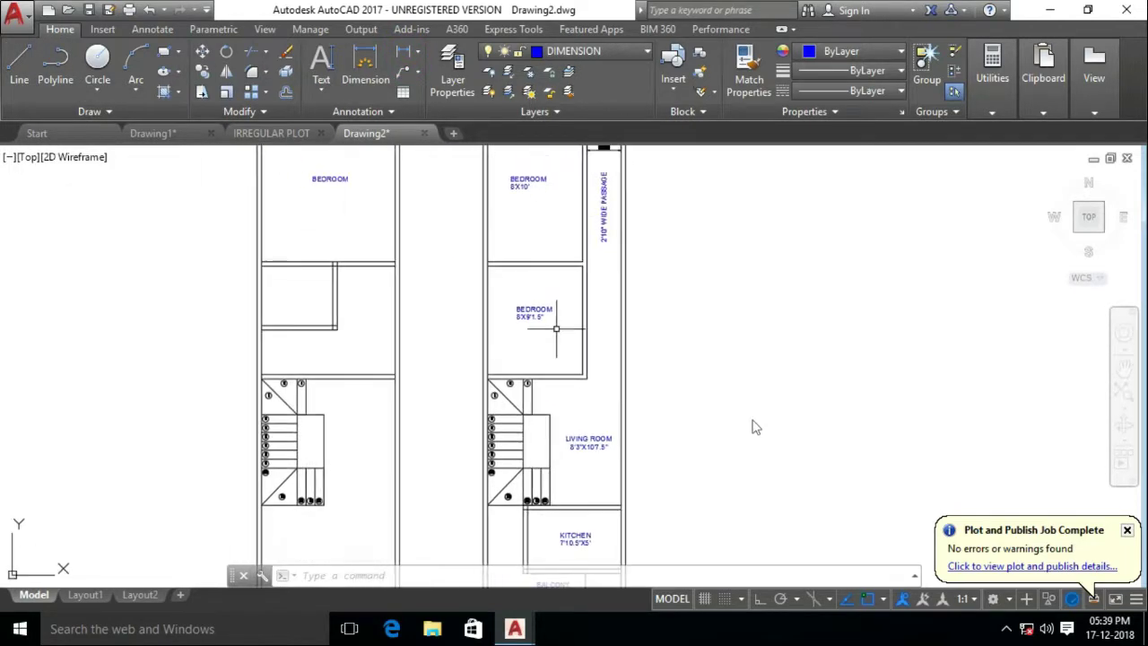
Try trimming a wall segment at the kitchen corner, then cancel the trim
{"action": "scroll", "coordinate": [541, 452], "scroll_direction": "up", "scroll_amount": 5}
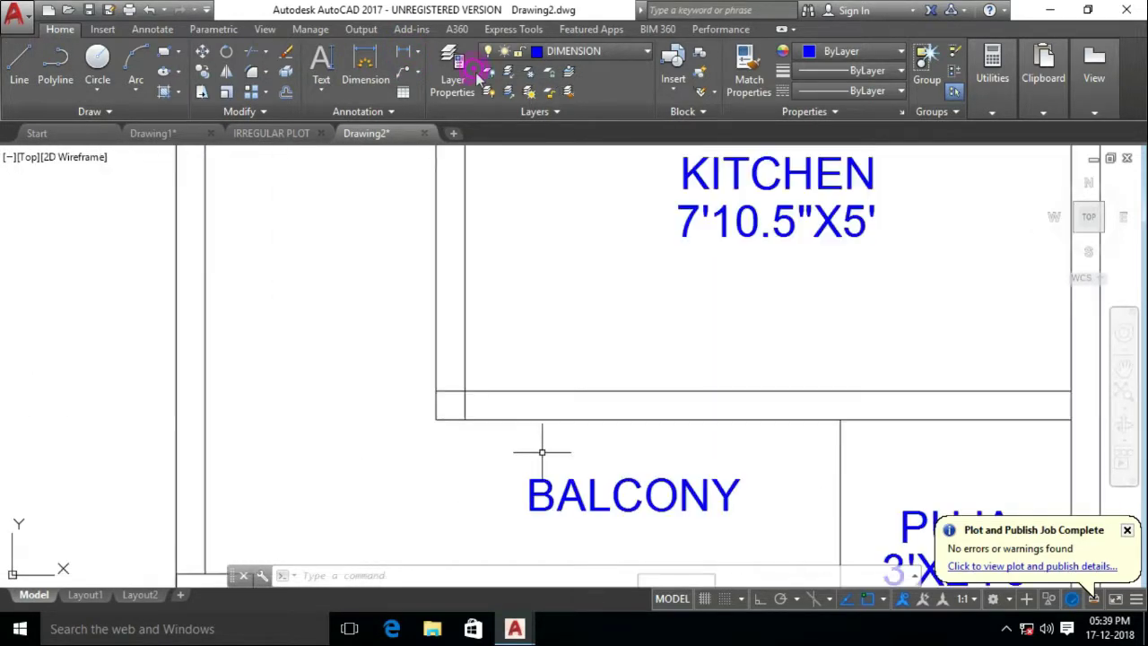
{"action": "type", "text": "tr"}
{"action": "key", "text": "Return"}
{"action": "key", "text": "Return"}
{"action": "scroll", "coordinate": [489, 421], "scroll_direction": "up", "scroll_amount": 2}
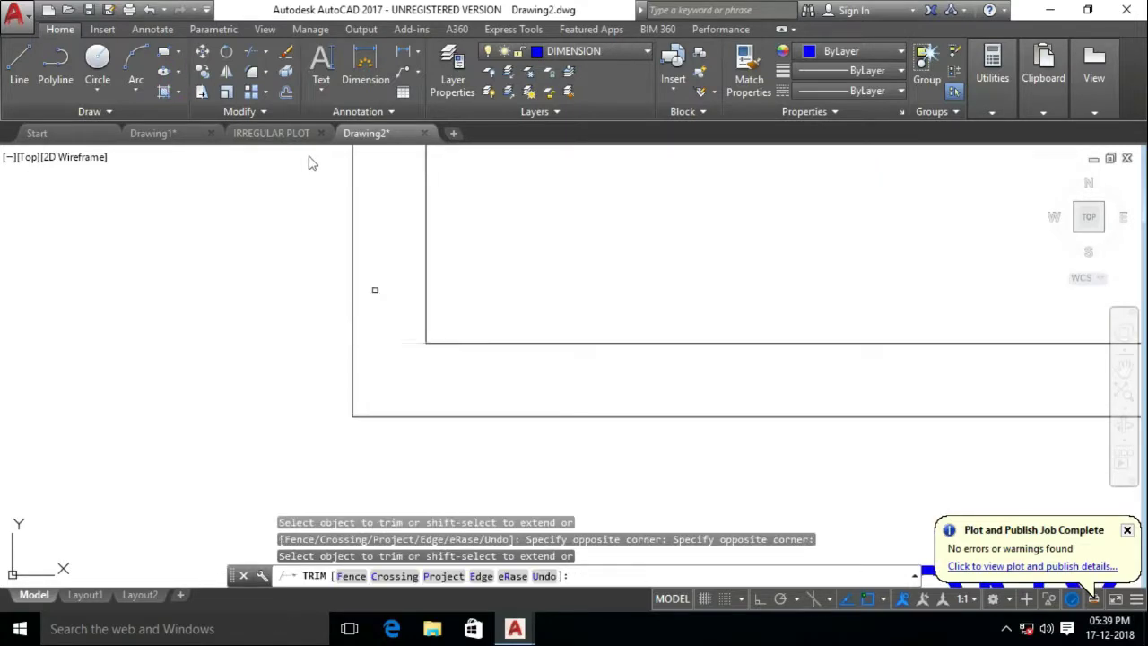
{"action": "scroll", "coordinate": [375, 290], "scroll_direction": "down", "scroll_amount": 3}
{"action": "scroll", "coordinate": [571, 442], "scroll_direction": "up", "scroll_amount": 3}
{"action": "left_click", "coordinate": [571, 442]}
{"action": "key", "text": "Escape"}
Start and cancel LINE and TRIM at the kitchen corner without changing the walls
{"action": "scroll", "coordinate": [655, 414], "scroll_direction": "down", "scroll_amount": 3}
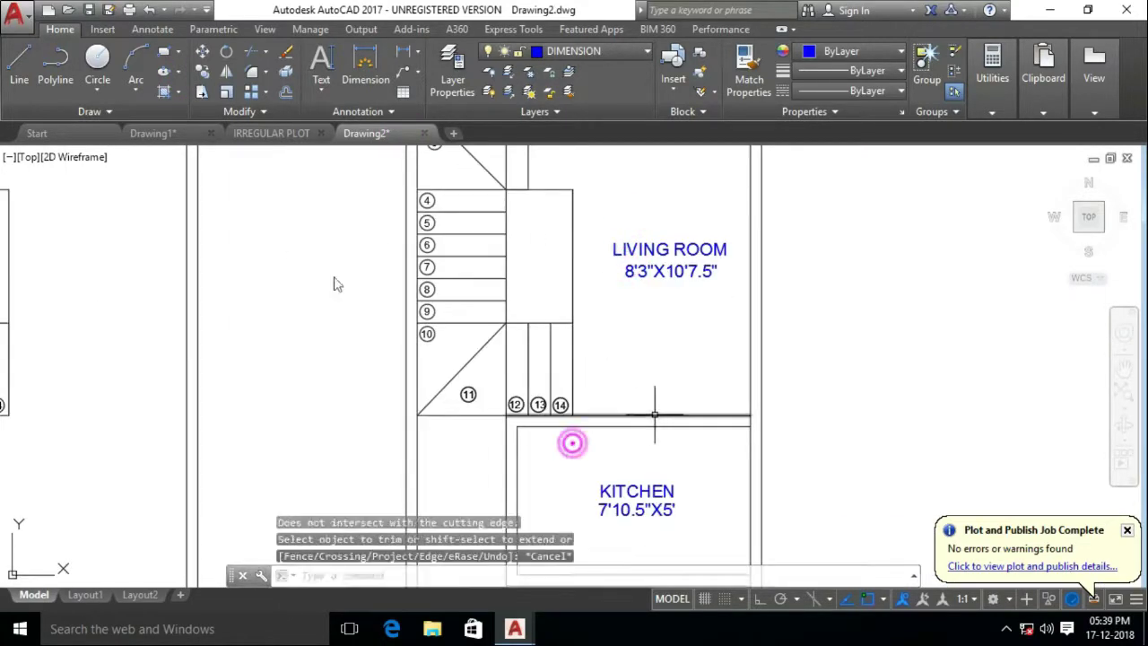
{"action": "type", "text": "l"}
{"action": "key", "text": "Return"}
{"action": "scroll", "coordinate": [769, 384], "scroll_direction": "up", "scroll_amount": 3}
{"action": "key", "text": "Escape"}
{"action": "type", "text": "tr"}
{"action": "key", "text": "Return"}
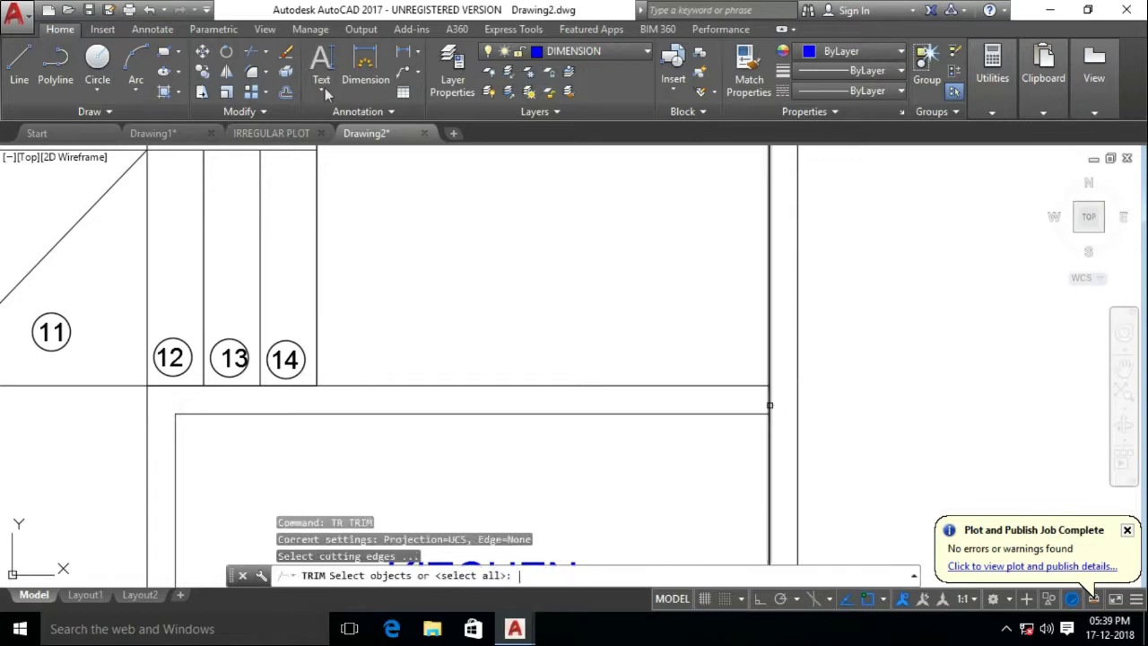
{"action": "key", "text": "Return"}
{"action": "key", "text": "Escape"}
{"action": "type", "text": "l"}
{"action": "key", "text": "Return"}
Start OFFSET with the default distance and then TRIM, cancelling both without edits
{"action": "type", "text": "o"}
{"action": "key", "text": "Return"}
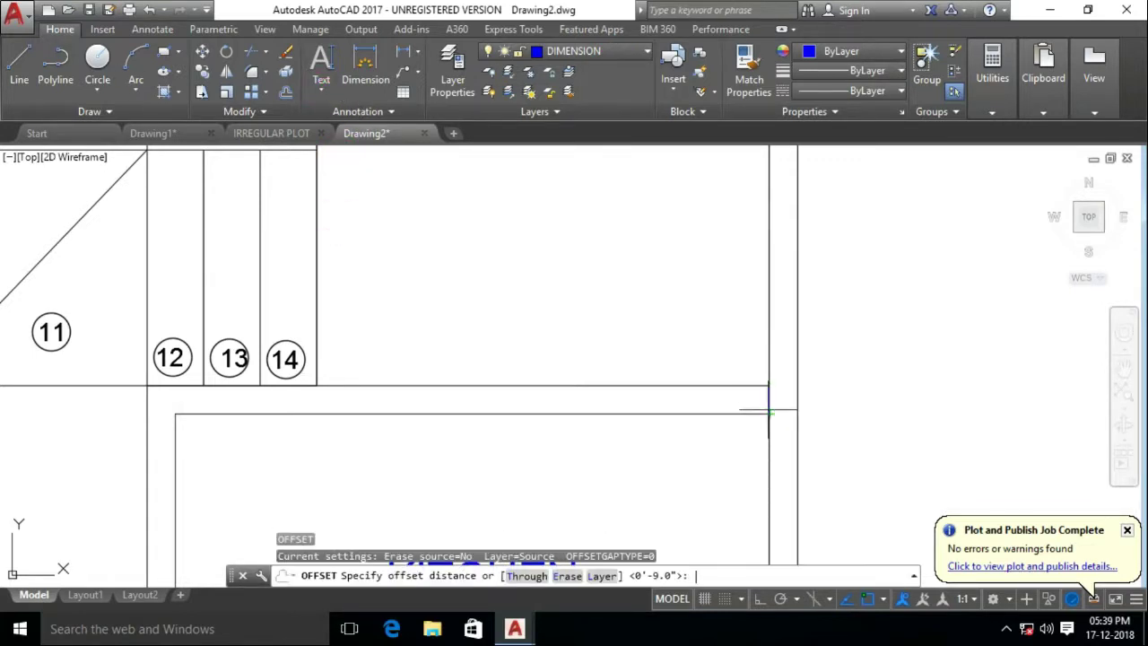
{"action": "key", "text": "Return"}
{"action": "key", "text": "Escape"}
{"action": "type", "text": "tr"}
{"action": "key", "text": "Return"}
{"action": "key", "text": "Return"}
{"action": "key", "text": "Escape"}
{"action": "key", "text": "Escape"}
Window-select and delete the short vertical segment and the right wall segment beside the stairs
{"action": "left_click", "coordinate": [431, 350]}
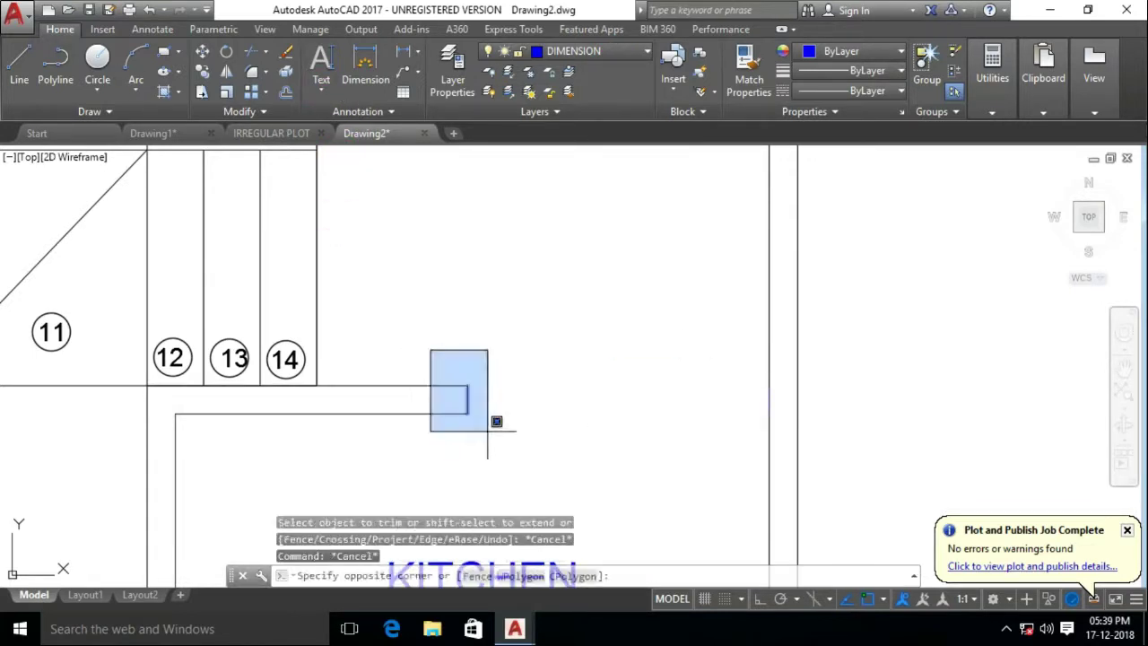
{"action": "left_click", "coordinate": [496, 421]}
{"action": "key", "text": "Delete"}
{"action": "left_click", "coordinate": [705, 301]}
{"action": "left_click", "coordinate": [815, 489]}
{"action": "key", "text": "Delete"}
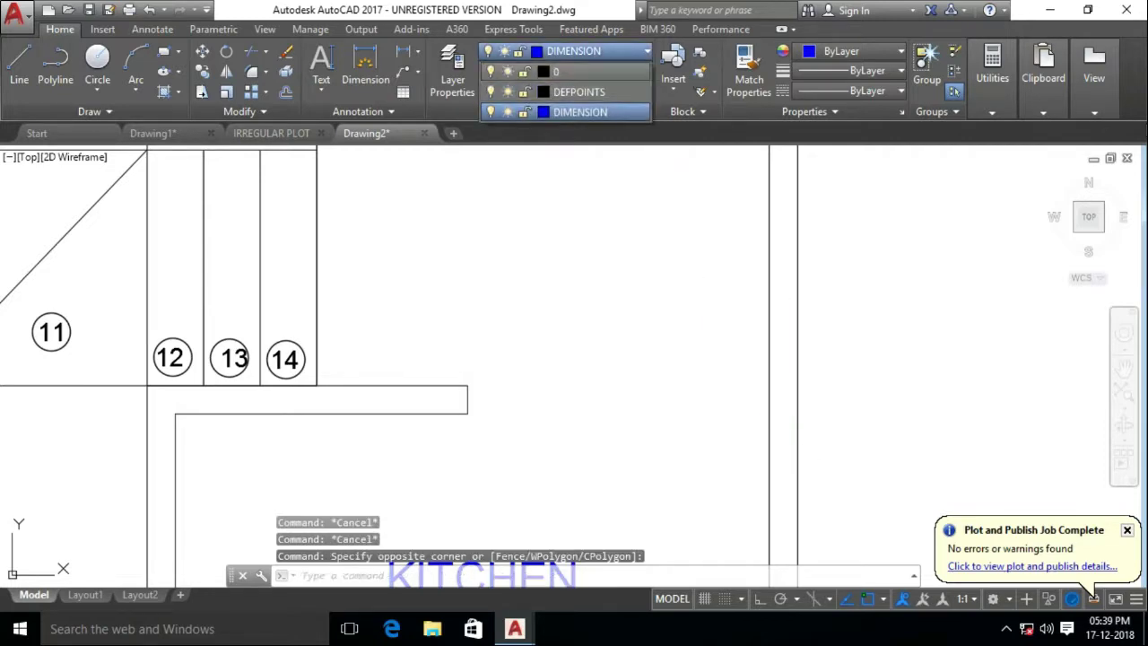
{"action": "scroll", "coordinate": [524, 328], "scroll_direction": "down", "scroll_amount": 5}
{"action": "scroll", "coordinate": [524, 218], "scroll_direction": "up", "scroll_amount": 5}
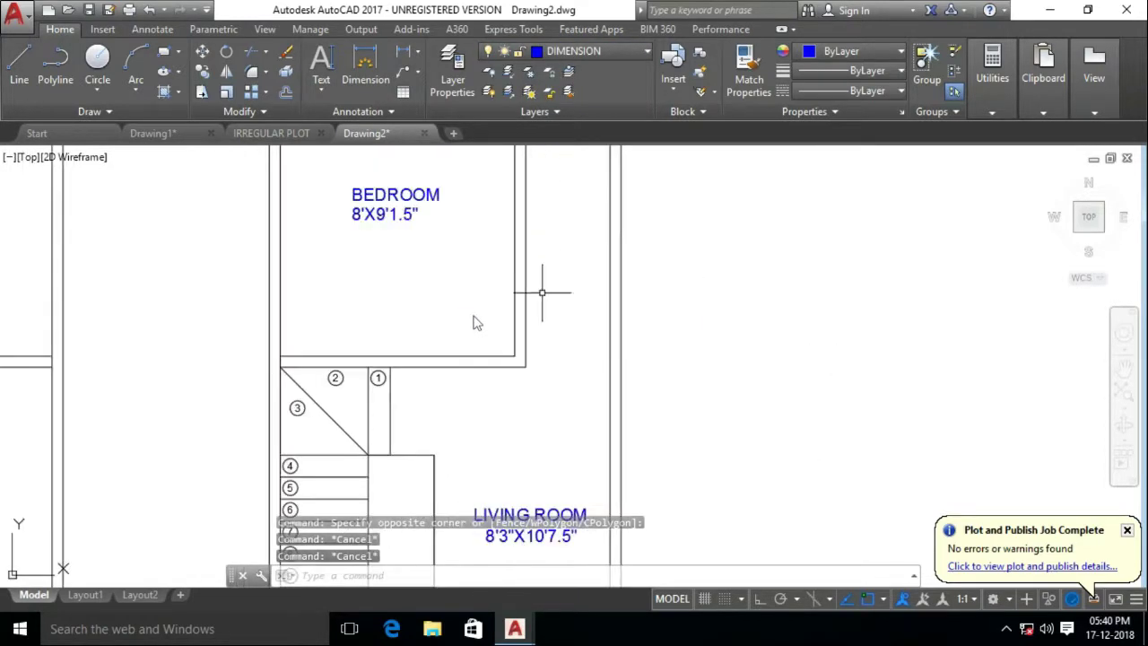
Bring the bedroom and living room into view and make layer 0 current
{"action": "middle_click_drag", "start_coordinate": [541, 292], "coordinate": [544, 352]}
{"action": "type", "text": "l"}
{"action": "key", "text": "Return"}
{"action": "left_click", "coordinate": [573, 51]}
{"action": "left_click", "coordinate": [547, 72]}
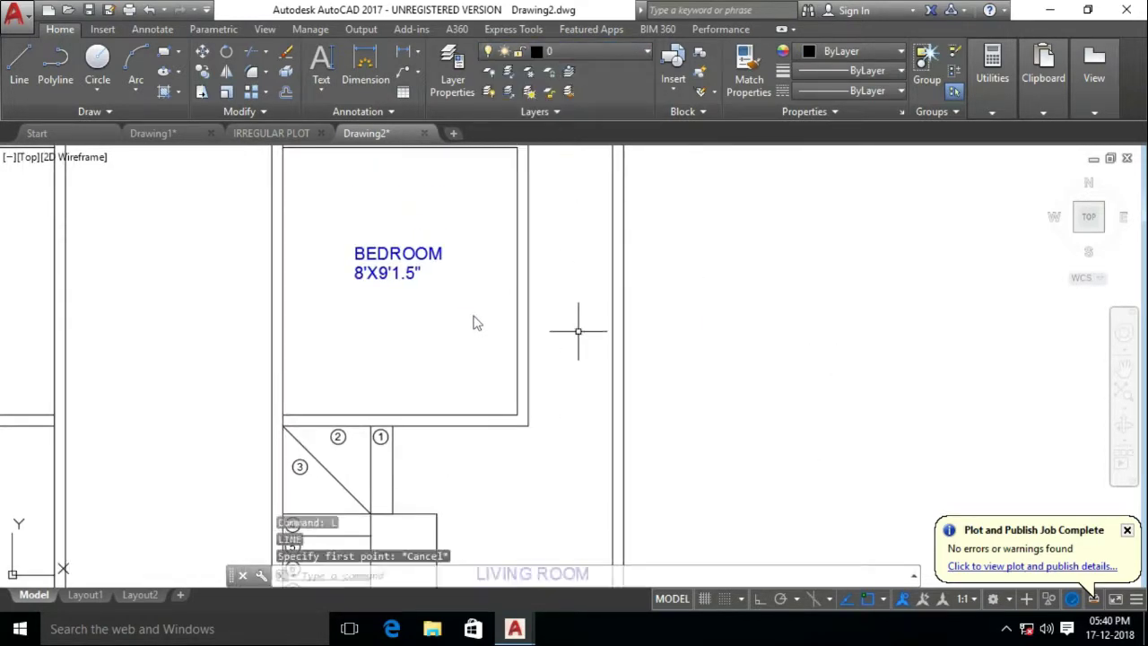
Offset the wall line by 3' at the bedroom/passage corner
{"action": "type", "text": "l"}
{"action": "key", "text": "Return"}
{"action": "scroll", "coordinate": [546, 417], "scroll_direction": "up", "scroll_amount": 2}
{"action": "key", "text": "Escape"}
{"action": "type", "text": "o"}
{"action": "key", "text": "Return"}
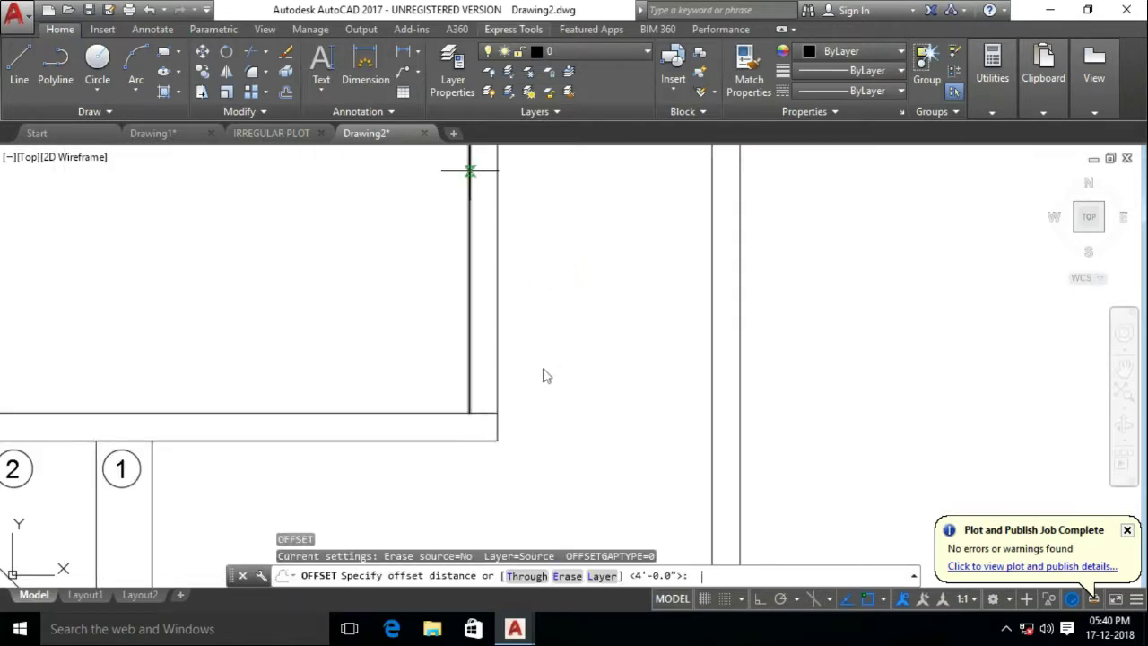
{"action": "type", "text": "3'"}
{"action": "key", "text": "Return"}
{"action": "left_click", "coordinate": [467, 384]}
{"action": "key", "text": "Escape"}
Try trimming a line at the bedroom/passage corner, then cancel
{"action": "scroll", "coordinate": [489, 331], "scroll_direction": "down", "scroll_amount": 2}
{"action": "type", "text": "tr"}
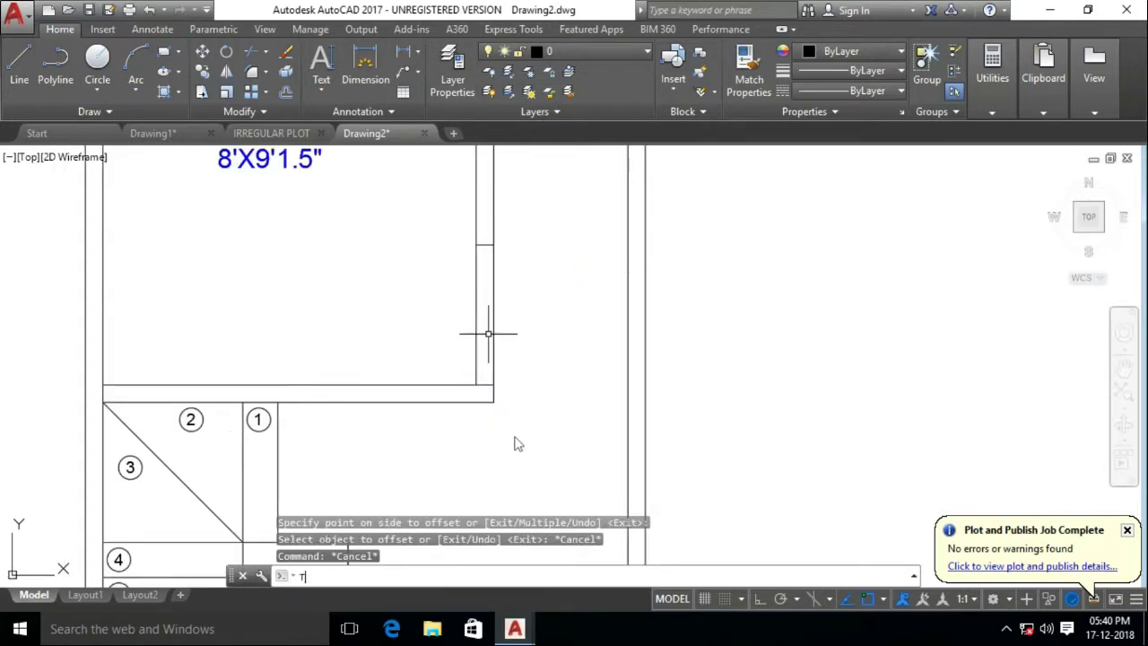
{"action": "key", "text": "Return"}
{"action": "key", "text": "Return"}
{"action": "left_click", "coordinate": [433, 355]}
{"action": "scroll", "coordinate": [546, 320], "scroll_direction": "up", "scroll_amount": 2}
{"action": "key", "text": "Escape"}
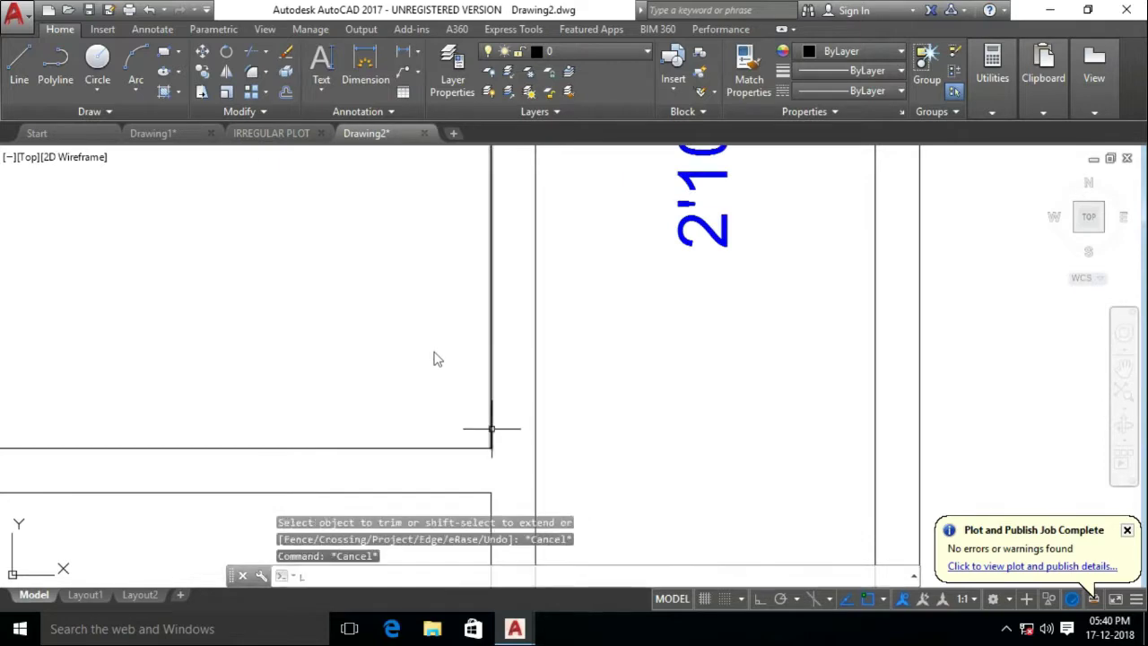
Draw a short line segment along the bedroom/passage corner
{"action": "key", "text": "l"}
{"action": "key", "text": "Return"}
{"action": "left_click", "coordinate": [492, 446]}
{"action": "left_click", "coordinate": [534, 445]}
{"action": "key", "text": "Escape"}
Offset another wall line at the corner by 3', then start TRIM
{"action": "type", "text": "o"}
{"action": "key", "text": "Return"}
{"action": "key", "text": "Return"}
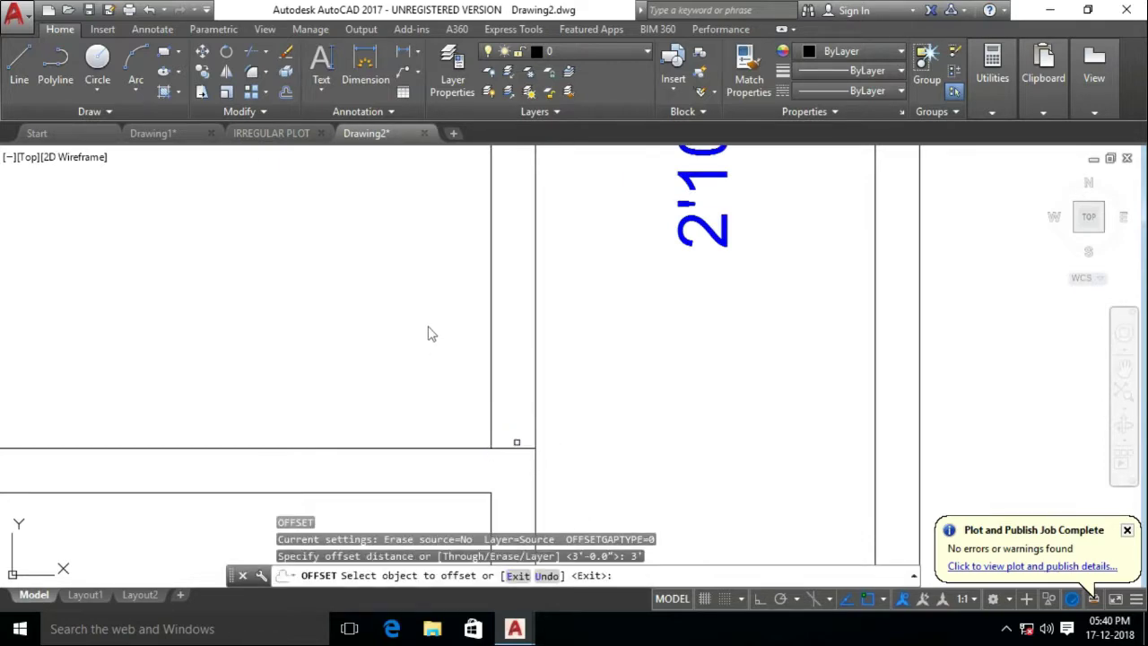
{"action": "left_click", "coordinate": [491, 412]}
{"action": "key", "text": "Escape"}
{"action": "scroll", "coordinate": [519, 399], "scroll_direction": "down", "scroll_amount": 3}
{"action": "type", "text": "tr"}
{"action": "key", "text": "Return"}
{"action": "key", "text": "Return"}
Start and cancel several line, 2'6" offset and trim attempts around the OTS walls
{"action": "scroll", "coordinate": [494, 367], "scroll_direction": "down", "scroll_amount": 2}
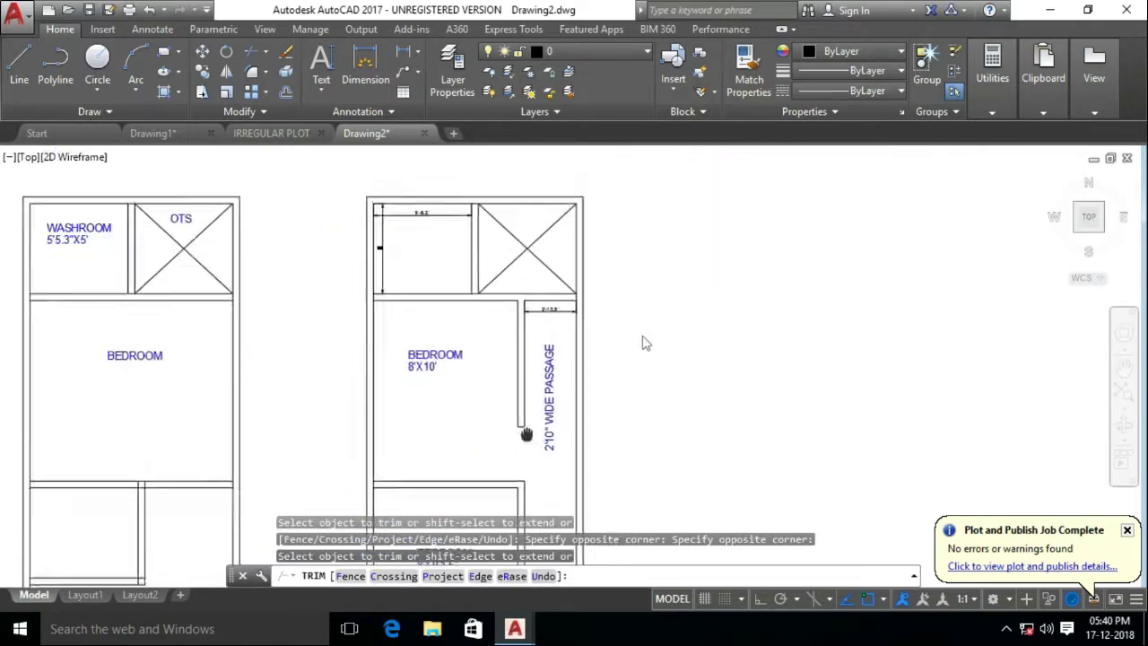
{"action": "scroll", "coordinate": [502, 350], "scroll_direction": "up", "scroll_amount": 4}
{"action": "key", "text": "Escape"}
{"action": "key", "text": "Escape"}
{"action": "type", "text": "l"}
{"action": "key", "text": "Return"}
{"action": "left_click", "coordinate": [430, 367]}
{"action": "key", "text": "Escape"}
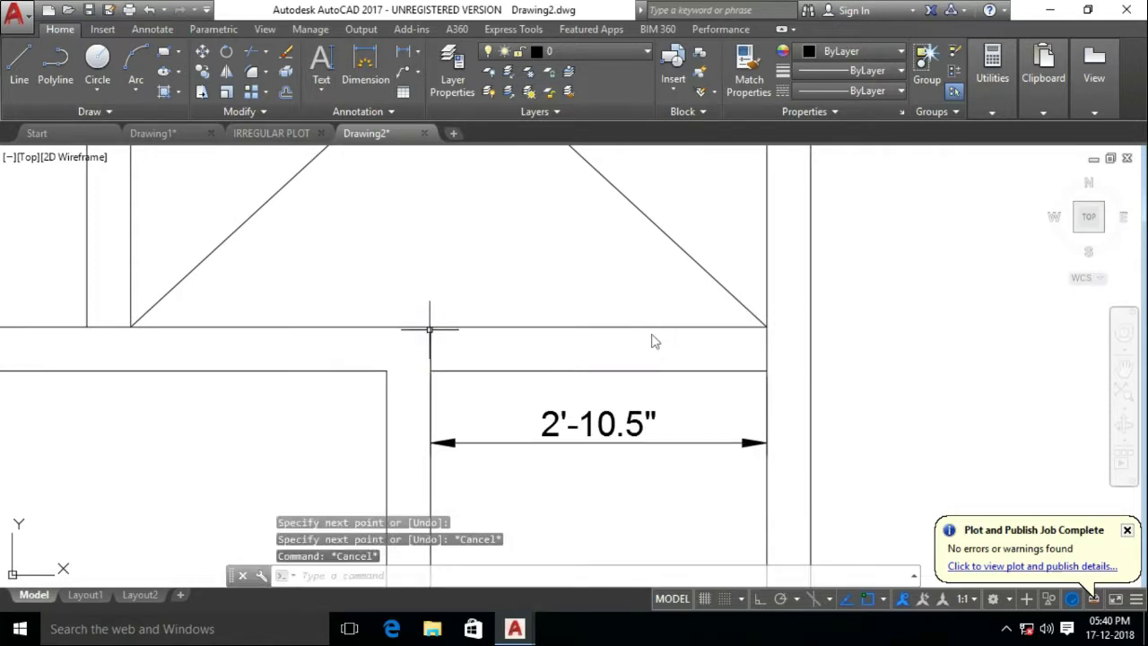
{"action": "type", "text": "o"}
{"action": "key", "text": "Return"}
{"action": "type", "text": "2'6"}
{"action": "key", "text": "Return"}
{"action": "key", "text": "Escape"}
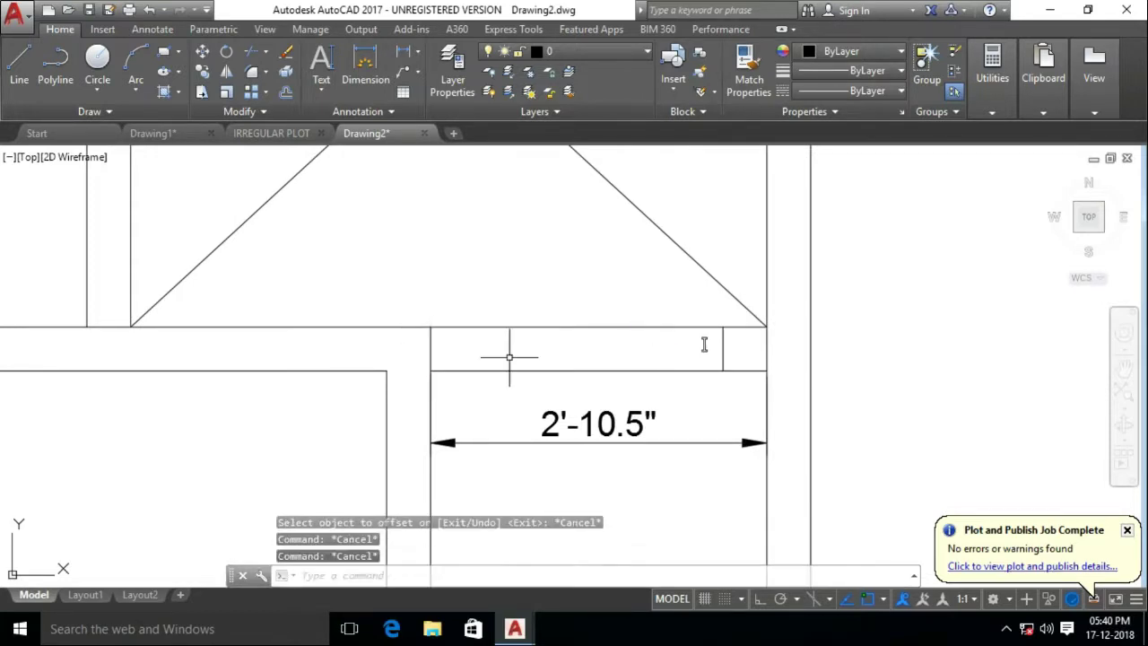
{"action": "type", "text": "tr"}
{"action": "key", "text": "Return"}
{"action": "key", "text": "Return"}
{"action": "key", "text": "Escape"}
{"action": "key", "text": "Escape"}
{"action": "scroll", "coordinate": [477, 346], "scroll_direction": "down", "scroll_amount": 3}
{"action": "type", "text": "l"}
{"action": "key", "text": "Return"}
{"action": "scroll", "coordinate": [455, 325], "scroll_direction": "up", "scroll_amount": 4}
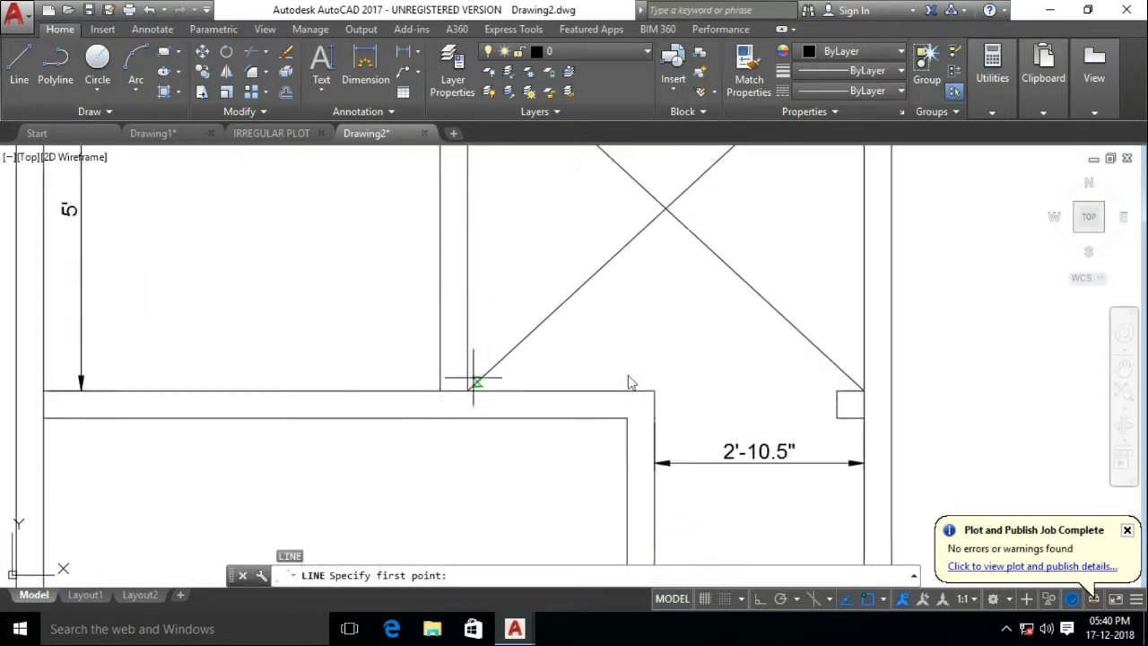
{"action": "key", "text": "Escape"}
{"action": "type", "text": "tr"}
{"action": "key", "text": "Return"}
{"action": "key", "text": "Return"}
{"action": "key", "text": "Escape"}
{"action": "type", "text": "l"}
{"action": "key", "text": "Return"}
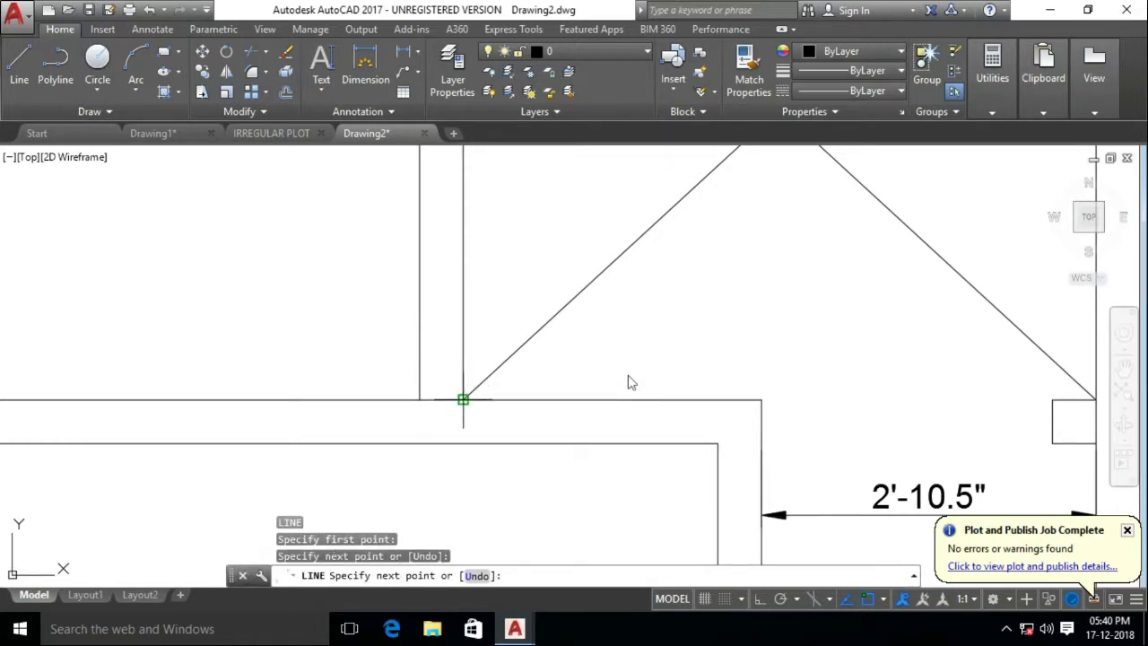
{"action": "key", "text": "Escape"}
{"action": "type", "text": "o"}
{"action": "key", "text": "Return"}
{"action": "type", "text": "2'6"}
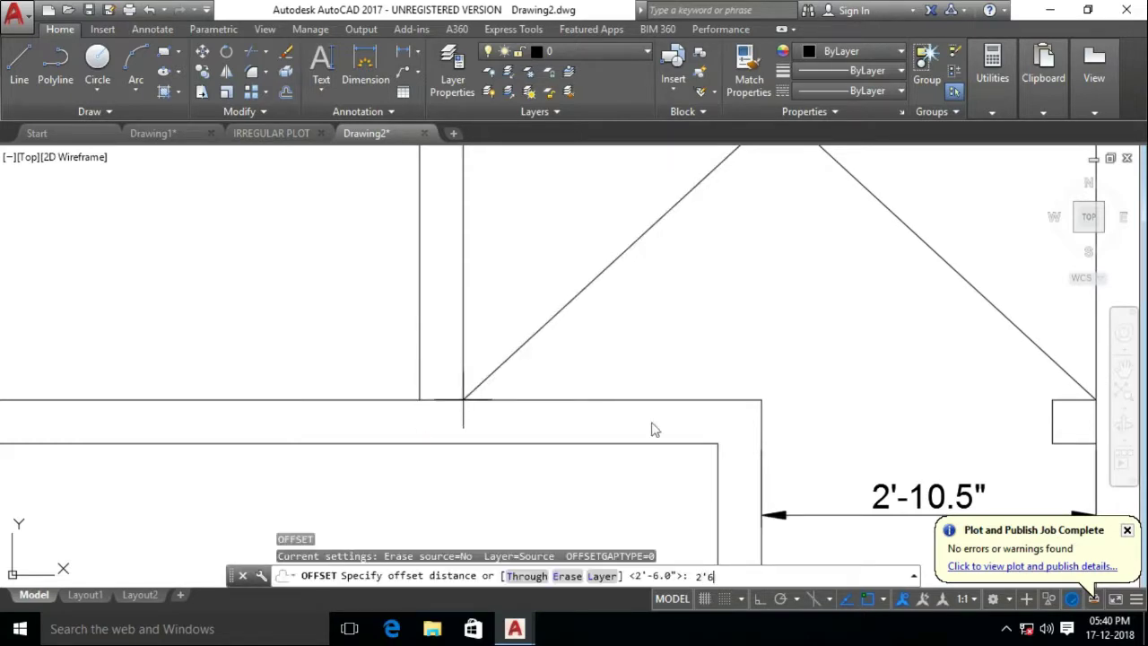
{"action": "key", "text": "Return"}
{"action": "scroll", "coordinate": [652, 428], "scroll_direction": "down", "scroll_amount": 5}
{"action": "key", "text": "Escape"}
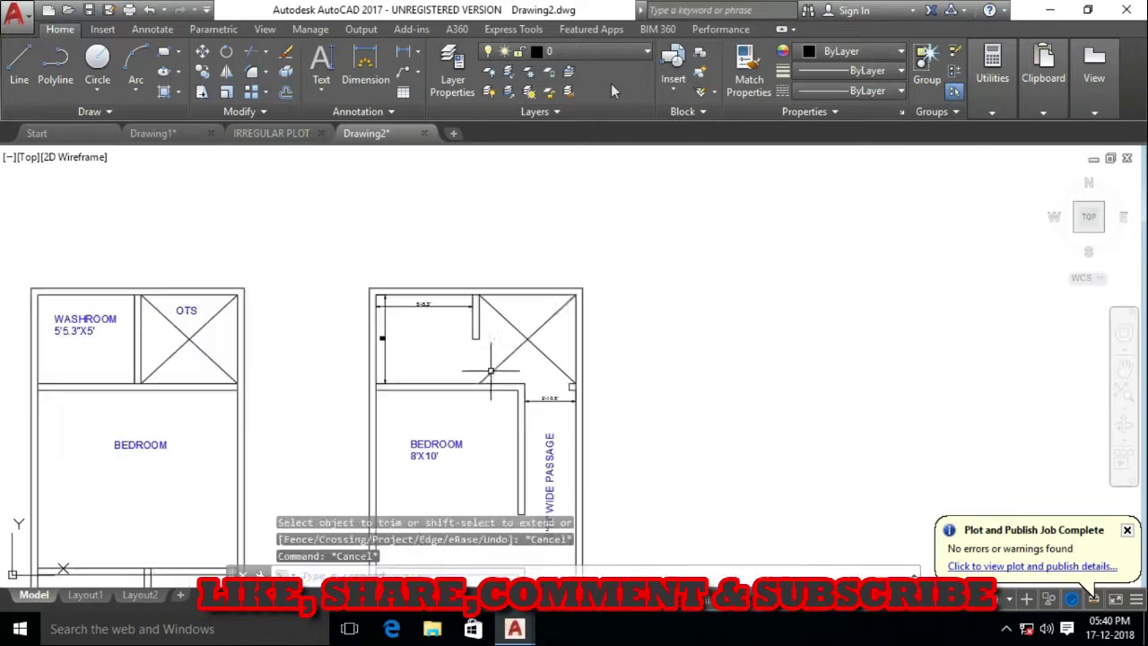
{"action": "scroll", "coordinate": [490, 370], "scroll_direction": "up", "scroll_amount": 4}
{"action": "type", "text": "l"}
{"action": "key", "text": "Return"}
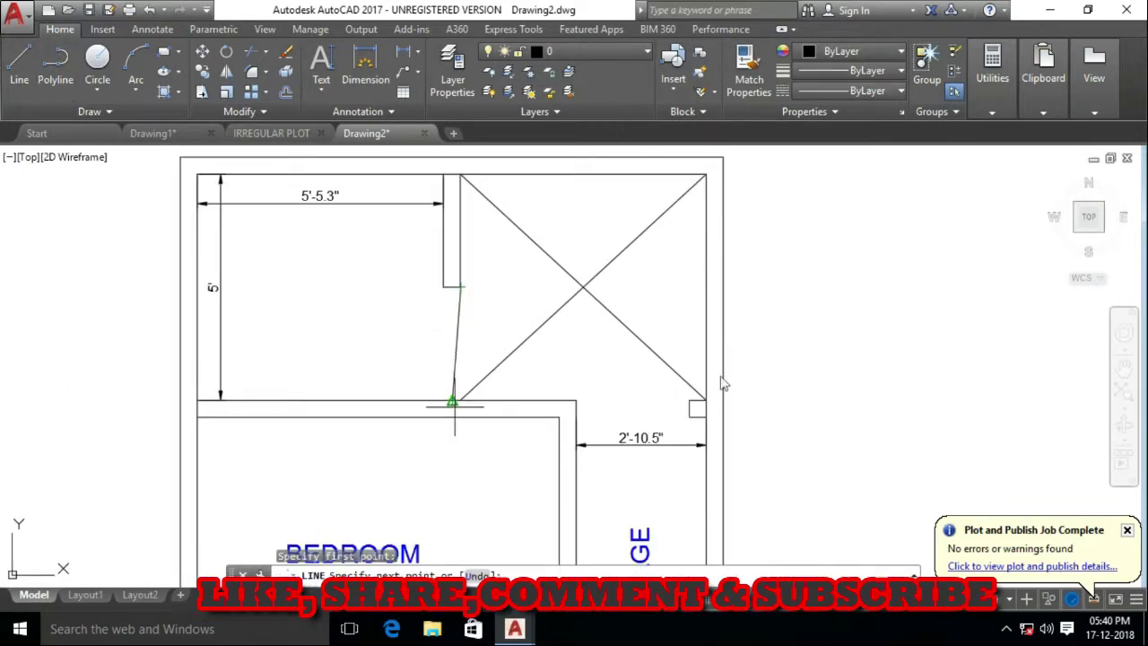
{"action": "key", "text": "Escape"}
{"action": "scroll", "coordinate": [538, 377], "scroll_direction": "down", "scroll_amount": 3}
{"action": "left_click", "coordinate": [19, 68]}
{"action": "scroll", "coordinate": [487, 312], "scroll_direction": "up", "scroll_amount": 3}
{"action": "left_click", "coordinate": [555, 374]}
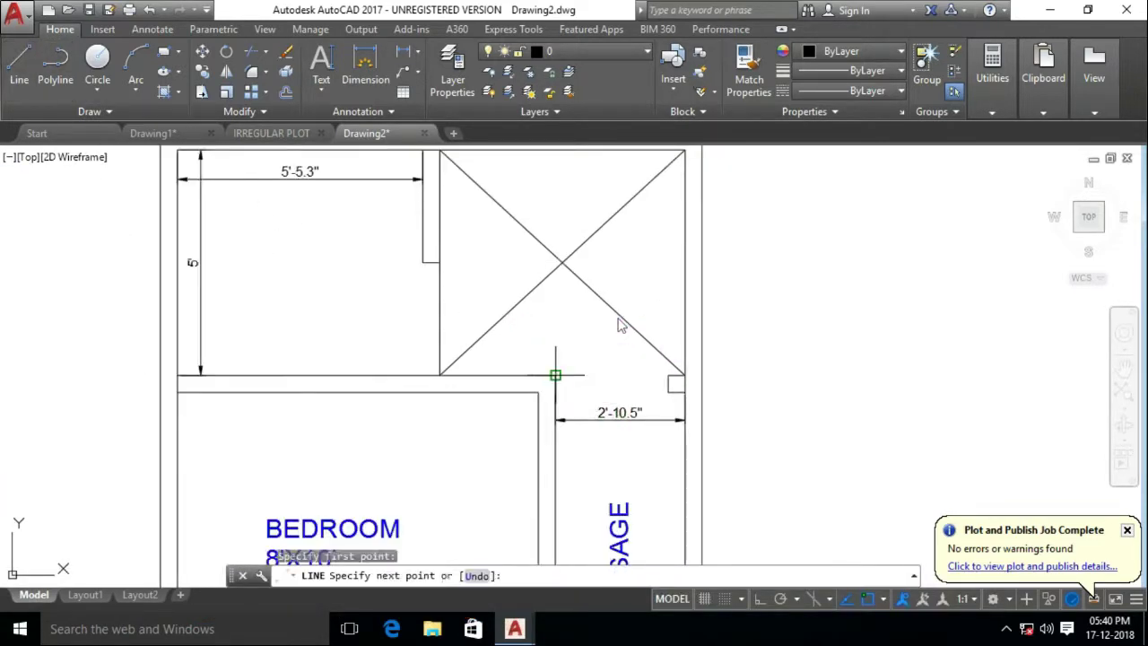
Offset three OTS wall lines 6 inches inward into the box
{"action": "type", "text": "o"}
{"action": "key", "text": "Return"}
{"action": "type", "text": "6"}
{"action": "key", "text": "Return"}
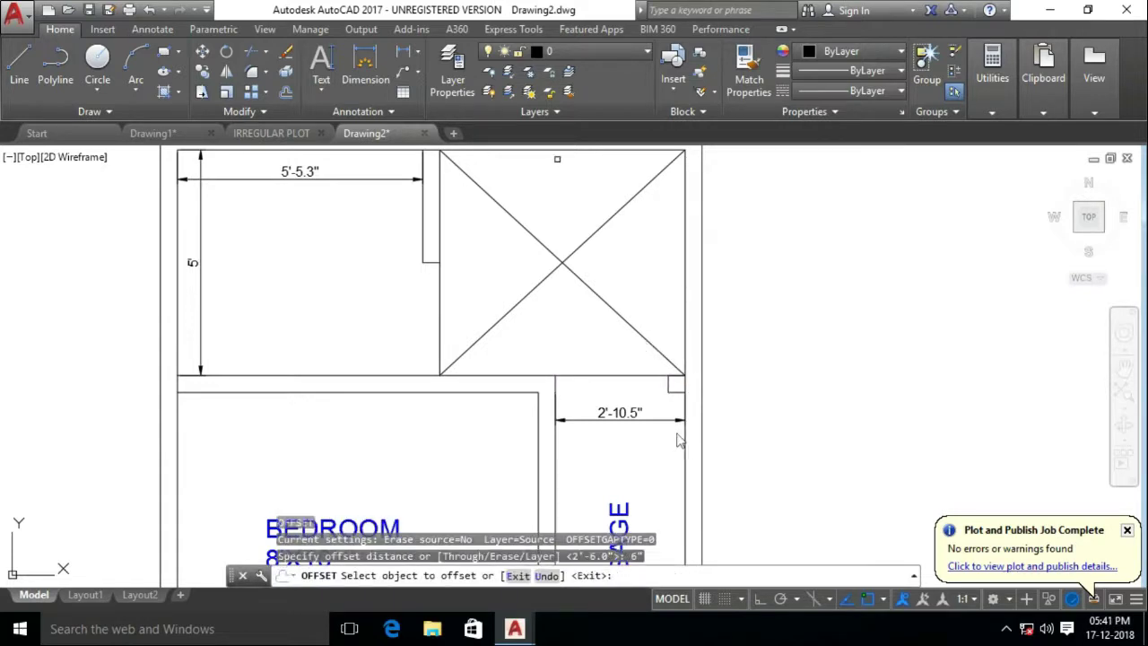
{"action": "left_click", "coordinate": [564, 150]}
{"action": "left_click", "coordinate": [464, 245]}
{"action": "left_click", "coordinate": [679, 410]}
{"action": "left_click", "coordinate": [755, 392]}
{"action": "left_click", "coordinate": [602, 375]}
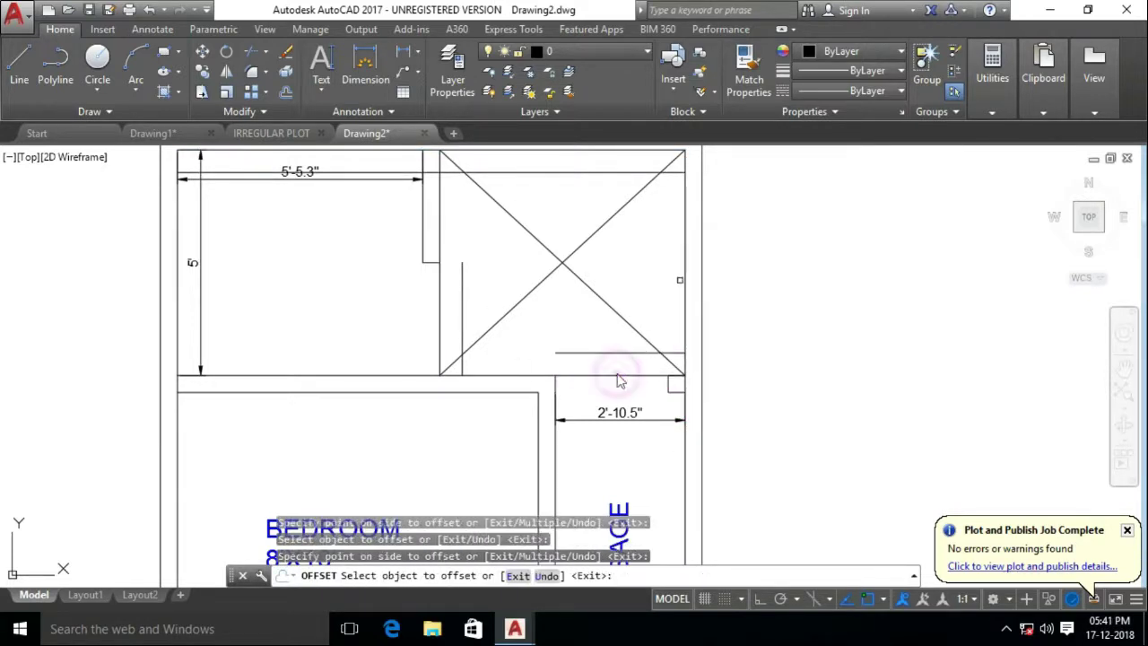
{"action": "left_click", "coordinate": [612, 279]}
{"action": "key", "text": "Escape"}
{"action": "key", "text": "Escape"}
Trim the diagonal and line ends at the OTS box's lower-left corner
{"action": "type", "text": "tr"}
{"action": "key", "text": "Return"}
{"action": "key", "text": "Return"}
{"action": "scroll", "coordinate": [619, 374], "scroll_direction": "up", "scroll_amount": 3}
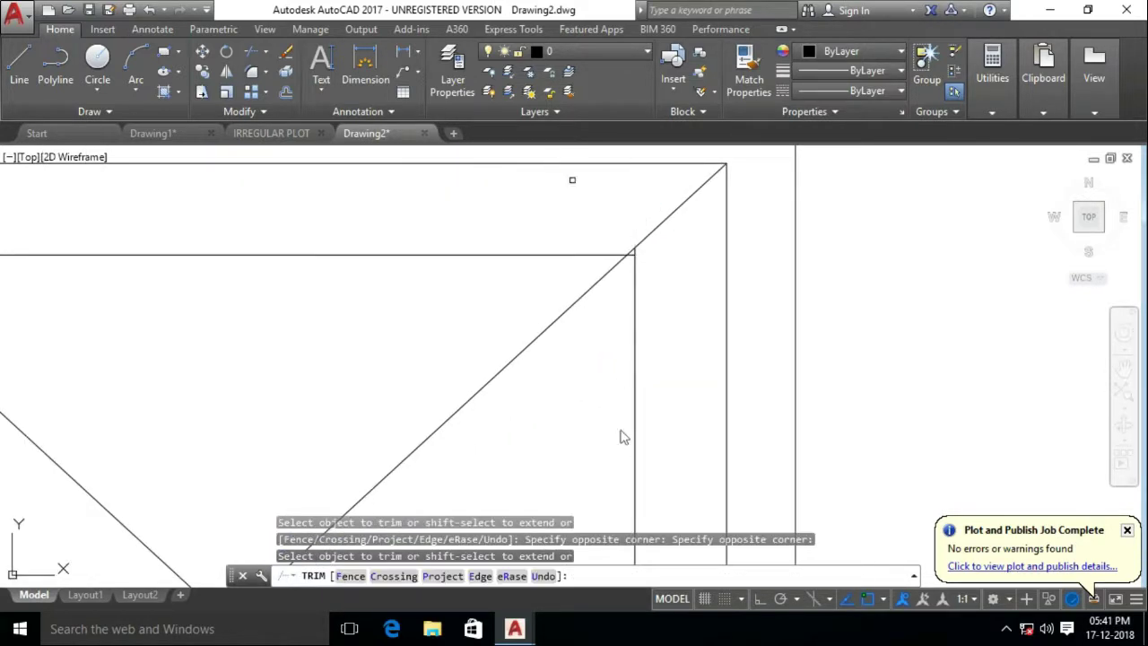
{"action": "scroll", "coordinate": [598, 383], "scroll_direction": "up", "scroll_amount": 2}
{"action": "scroll", "coordinate": [598, 383], "scroll_direction": "down", "scroll_amount": 1}
{"action": "scroll", "coordinate": [604, 431], "scroll_direction": "down", "scroll_amount": 1}
{"action": "scroll", "coordinate": [597, 410], "scroll_direction": "down", "scroll_amount": 1}
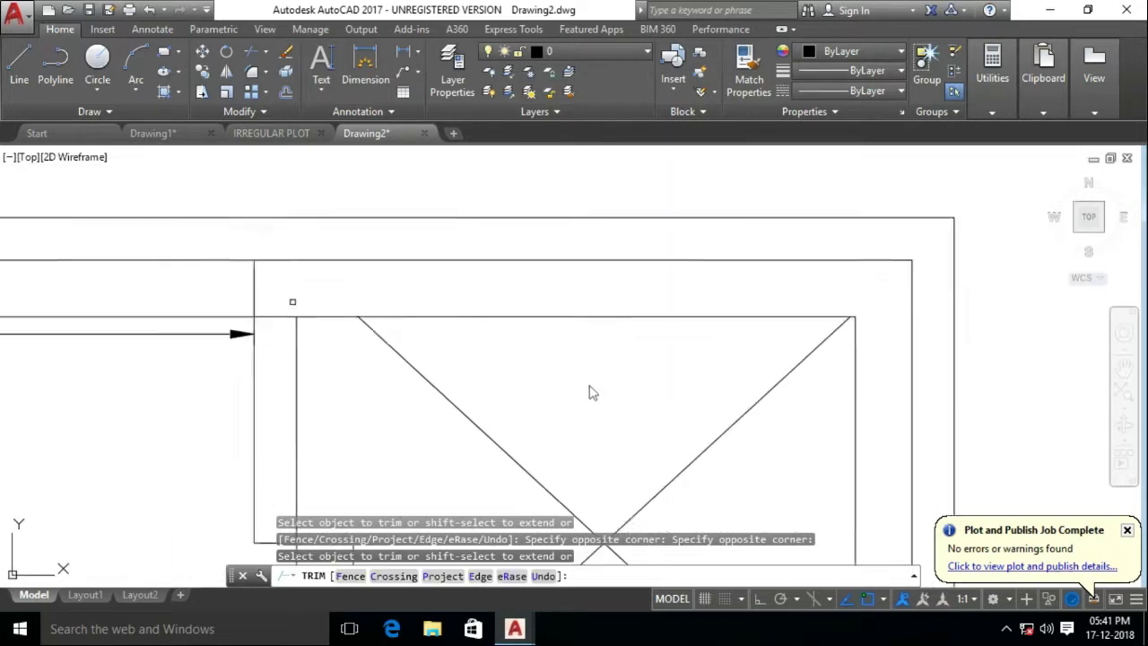
{"action": "scroll", "coordinate": [589, 392], "scroll_direction": "down", "scroll_amount": 1}
{"action": "scroll", "coordinate": [589, 392], "scroll_direction": "down", "scroll_amount": 2}
{"action": "scroll", "coordinate": [664, 323], "scroll_direction": "up", "scroll_amount": 3}
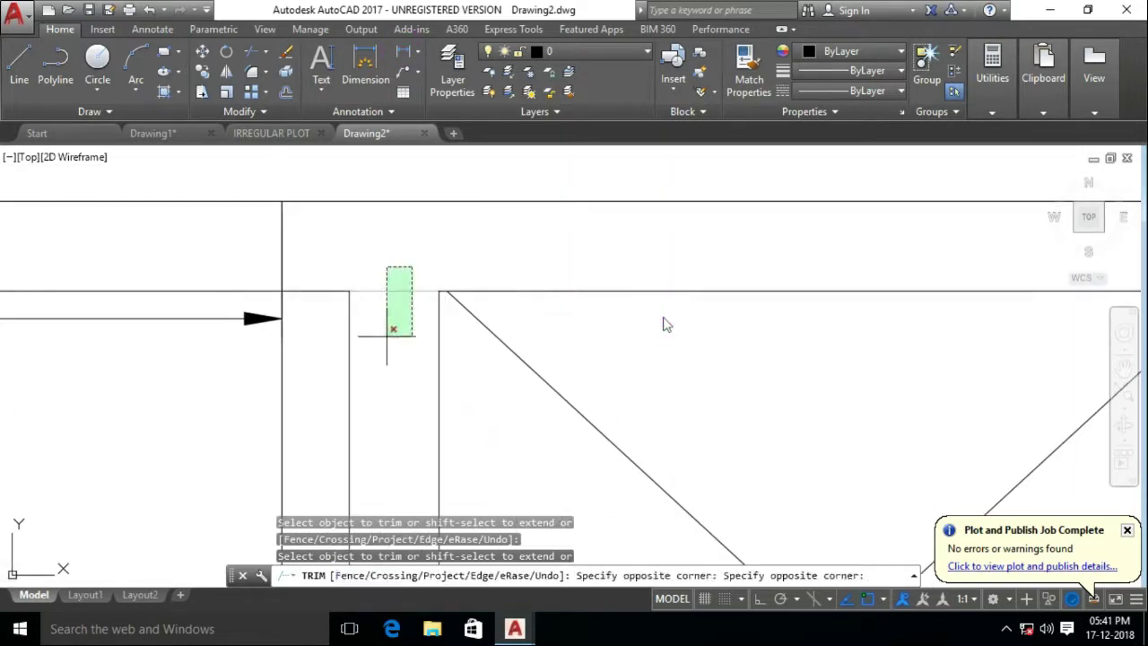
{"action": "scroll", "coordinate": [899, 344], "scroll_direction": "down", "scroll_amount": 2}
{"action": "scroll", "coordinate": [421, 475], "scroll_direction": "up", "scroll_amount": 3}
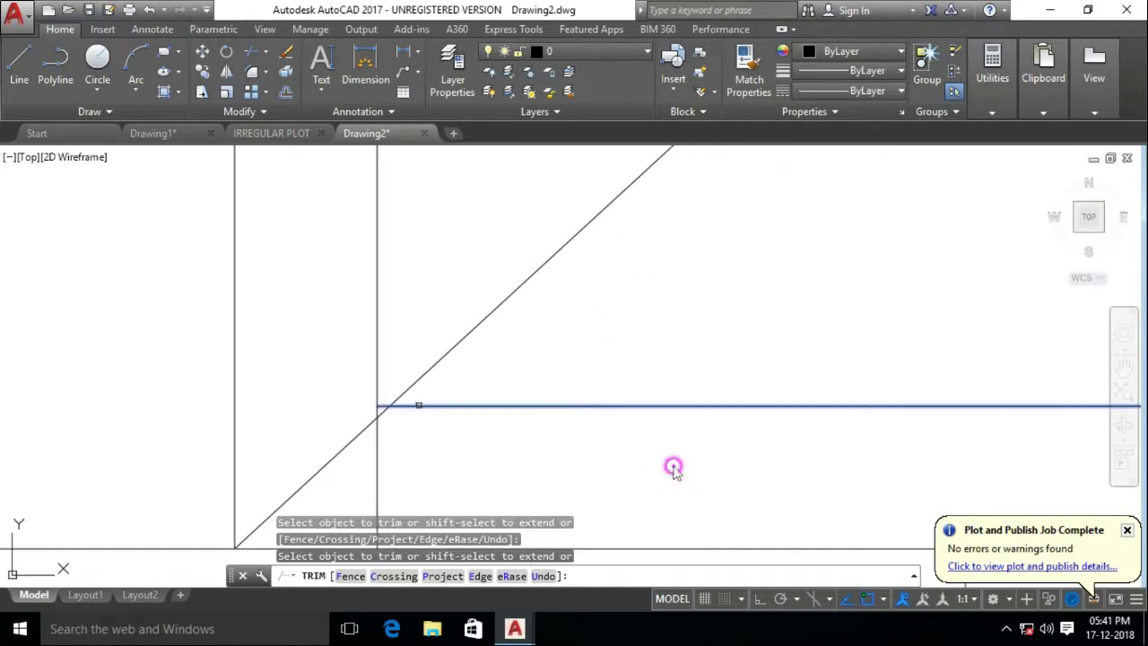
{"action": "left_click_drag", "start_coordinate": [410, 454], "coordinate": [328, 422]}
{"action": "left_click_drag", "start_coordinate": [396, 429], "coordinate": [364, 391]}
{"action": "scroll", "coordinate": [883, 453], "scroll_direction": "down", "scroll_amount": 3}
{"action": "scroll", "coordinate": [883, 452], "scroll_direction": "up", "scroll_amount": 3}
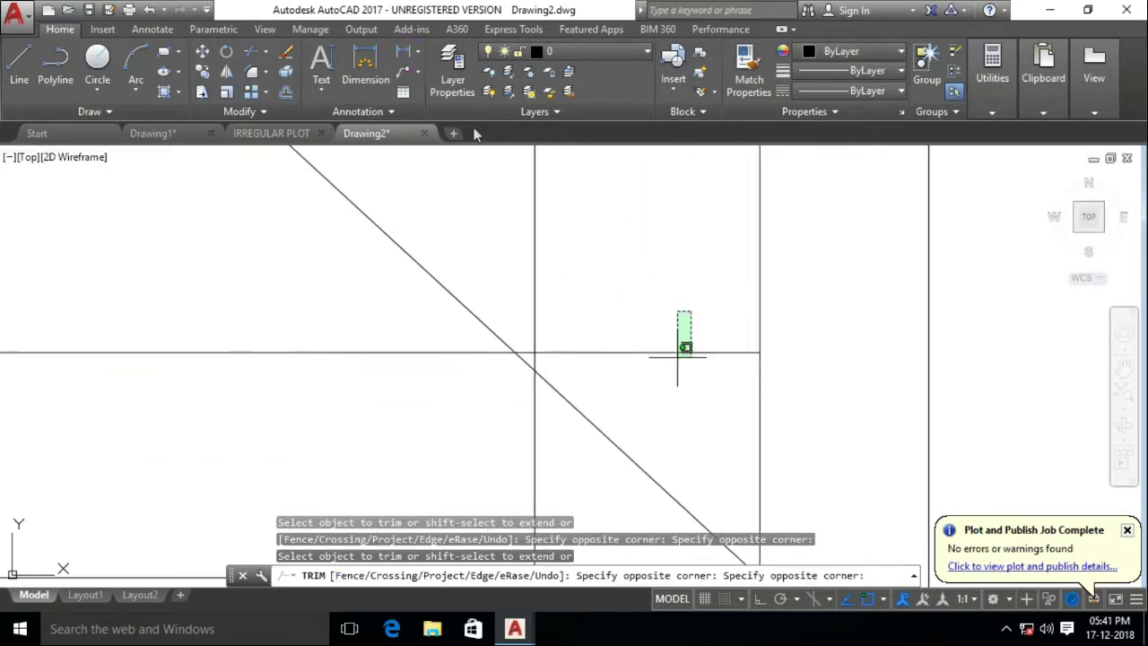
Trim the stubs at the other box corner and erase the leftover horizontal line
{"action": "left_click_drag", "start_coordinate": [687, 320], "coordinate": [640, 405]}
{"action": "left_click_drag", "start_coordinate": [451, 461], "coordinate": [628, 418]}
{"action": "key", "text": "Escape"}
{"action": "left_click", "coordinate": [807, 351]}
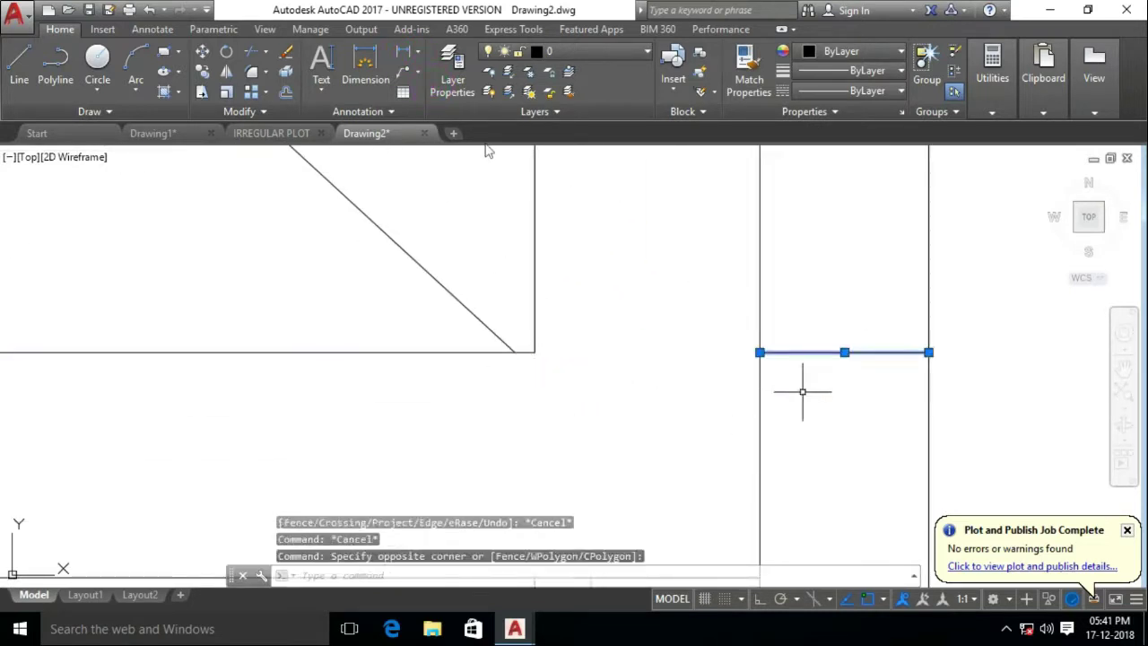
{"action": "key", "text": "Delete"}
Start extending the washroom partition wall to its boundary line
{"action": "scroll", "coordinate": [761, 474], "scroll_direction": "down", "scroll_amount": 3}
{"action": "scroll", "coordinate": [522, 476], "scroll_direction": "up", "scroll_amount": 2}
{"action": "scroll", "coordinate": [530, 499], "scroll_direction": "up", "scroll_amount": 2}
{"action": "scroll", "coordinate": [574, 440], "scroll_direction": "down", "scroll_amount": 2}
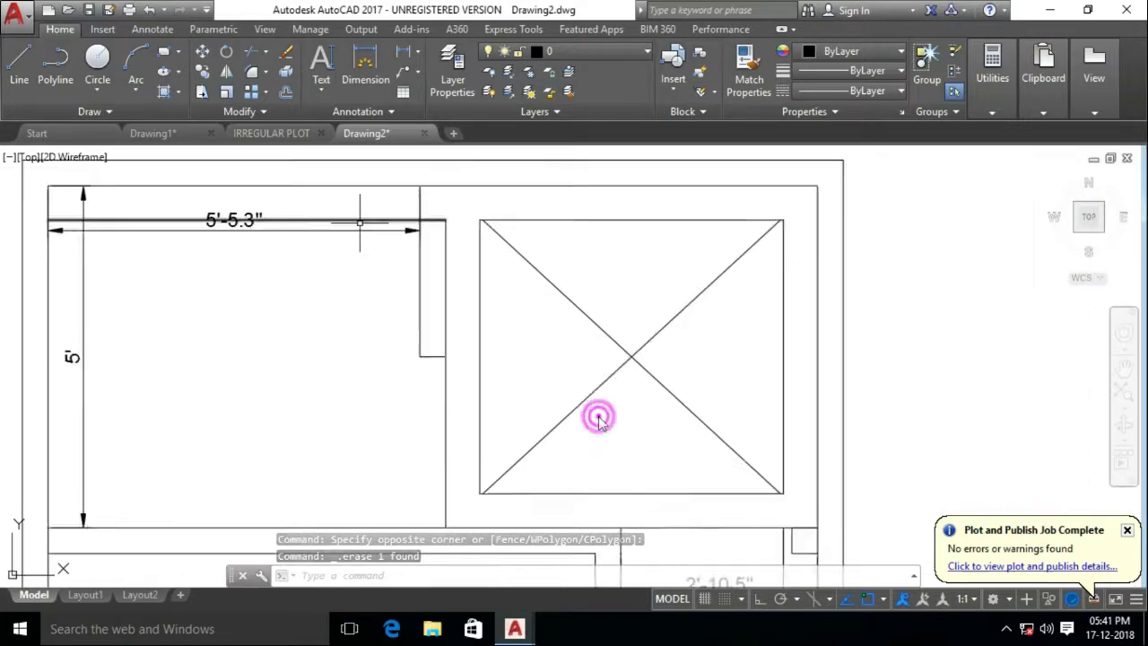
{"action": "scroll", "coordinate": [591, 439], "scroll_direction": "down", "scroll_amount": 2}
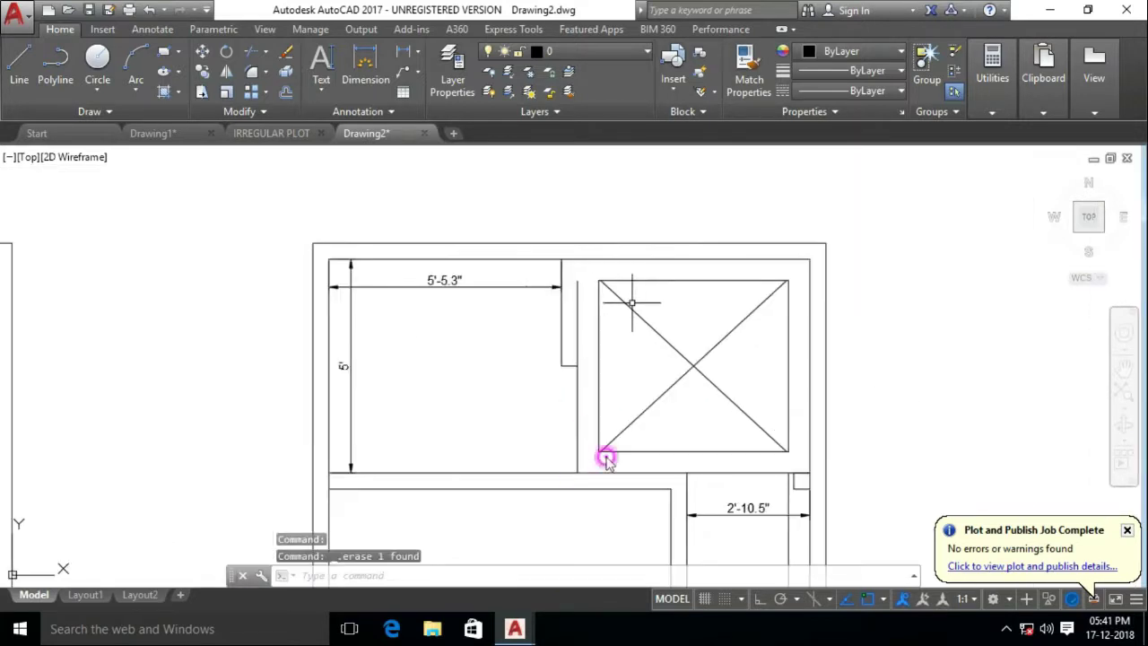
{"action": "type", "text": "EX"}
{"action": "key", "text": "Return"}
{"action": "left_click", "coordinate": [576, 413], "text": "shift"}
Finish the partition wall fix and load the ACAD_ISO03W100 linetype
{"action": "key", "text": "Escape"}
{"action": "left_click", "coordinate": [558, 408]}
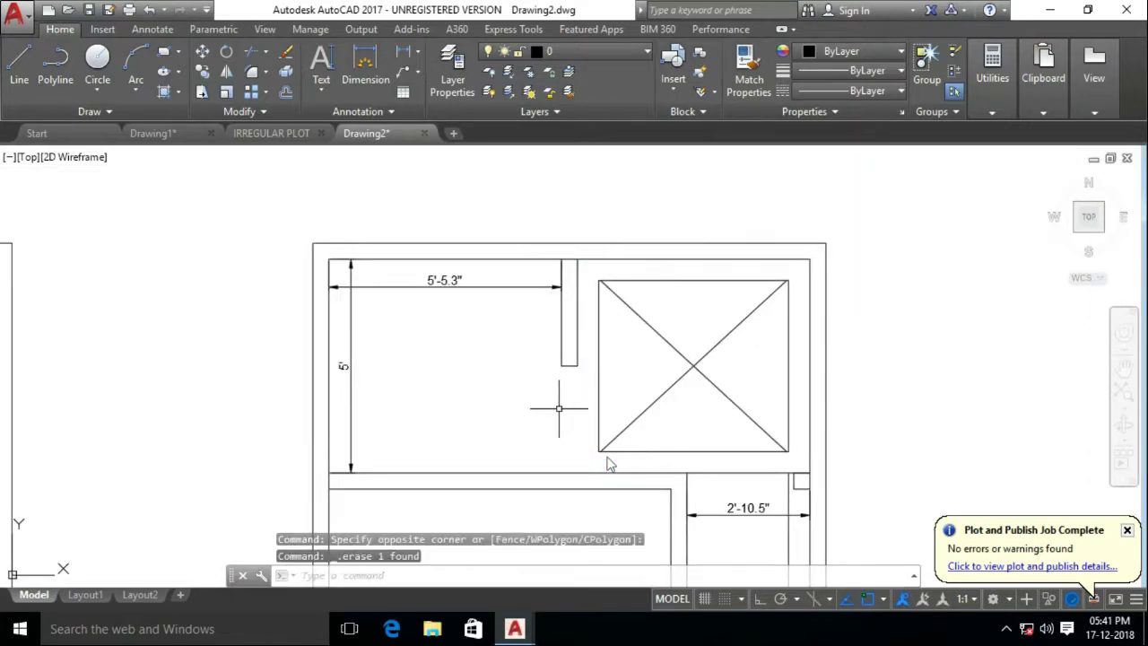
{"action": "left_click_drag", "start_coordinate": [743, 404], "coordinate": [623, 450]}
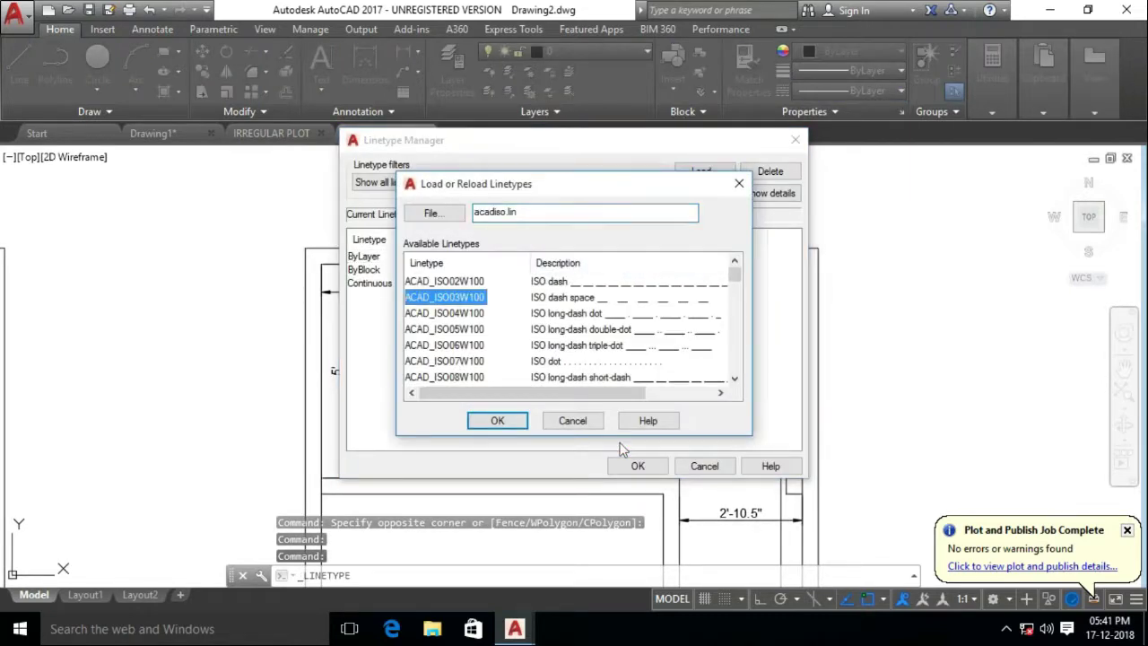
{"action": "key", "text": "Return"}
{"action": "left_click", "coordinate": [638, 465]}
Apply ACAD_ISO03W100 to the crossed OTS box and set its linetype scale to 5
{"action": "left_click_drag", "start_coordinate": [787, 280], "coordinate": [587, 446]}
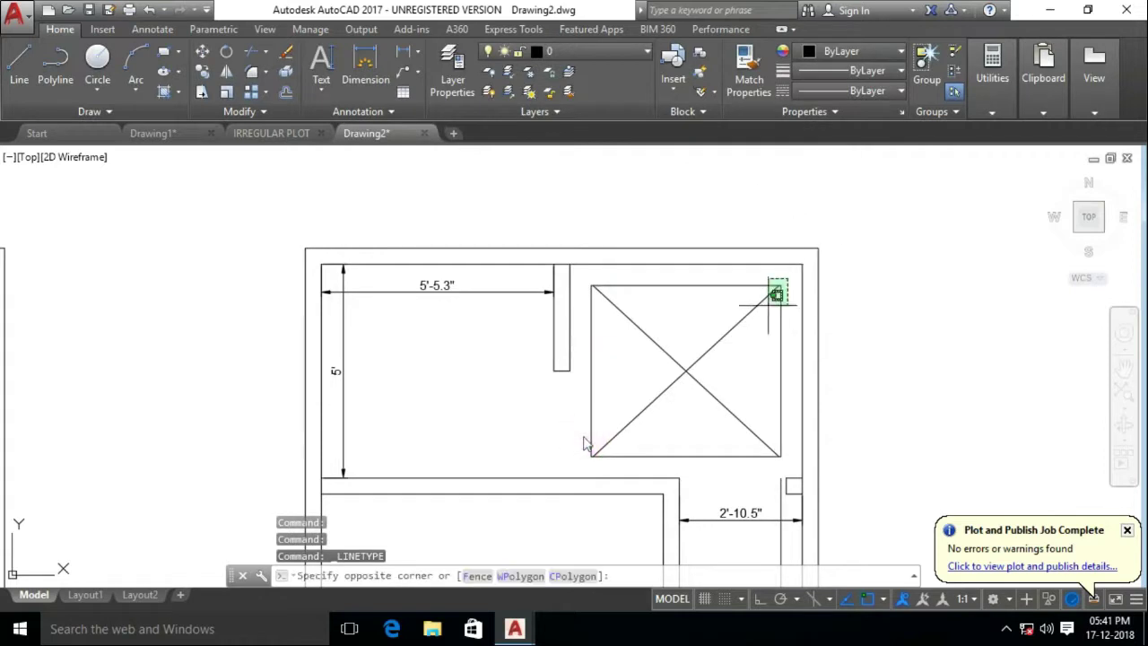
{"action": "left_click", "coordinate": [585, 443]}
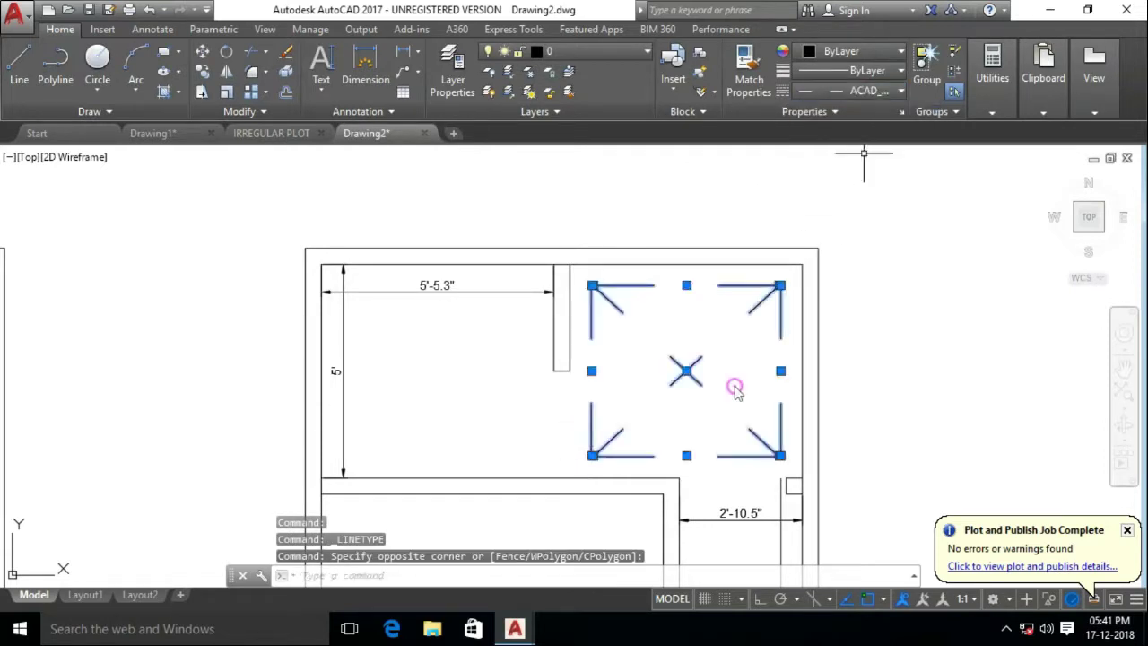
{"action": "key", "text": "ctrl+1"}
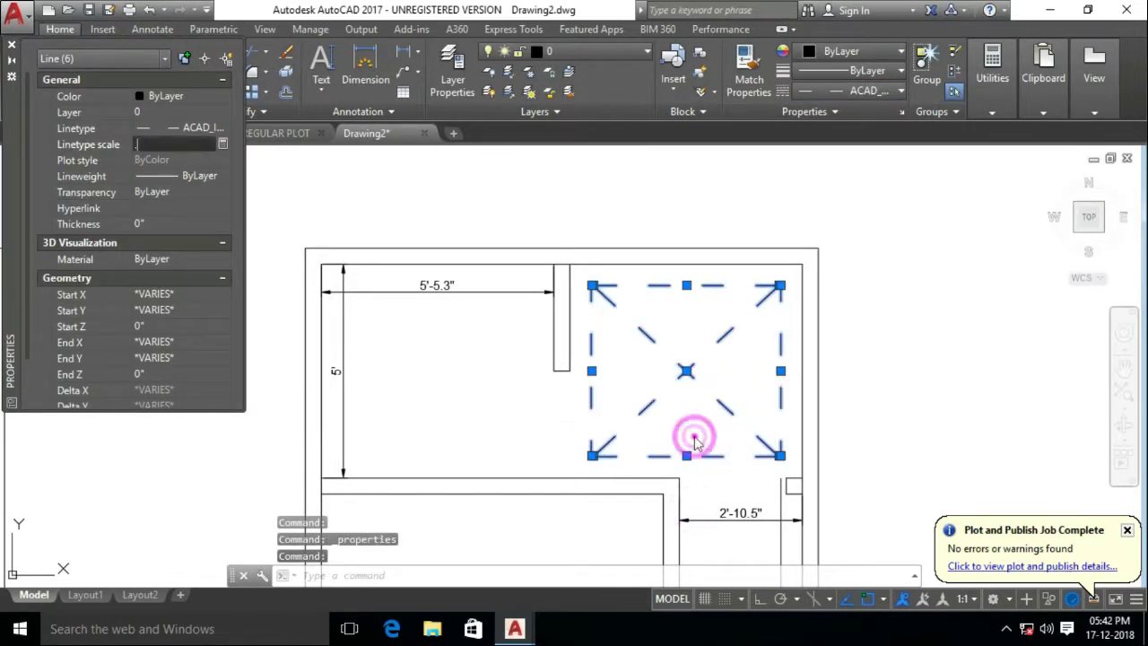
{"action": "type", "text": "5"}
{"action": "key", "text": "Return"}
{"action": "key", "text": "Escape"}
{"action": "key", "text": "ctrl+1"}
Paste the WASHROOM label into the right washroom and erase the left plan's OTS cross lines
{"action": "scroll", "coordinate": [457, 415], "scroll_direction": "down", "scroll_amount": 5}
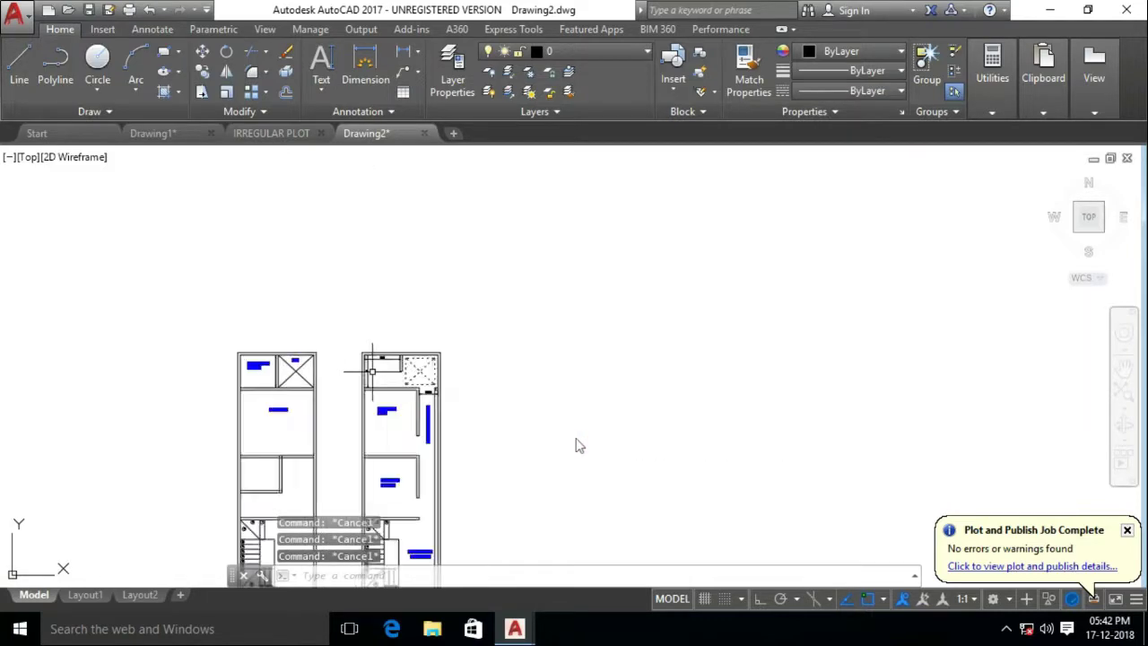
{"action": "scroll", "coordinate": [339, 346], "scroll_direction": "up", "scroll_amount": 3}
{"action": "key", "text": "ctrl+v"}
{"action": "left_click", "coordinate": [805, 390]}
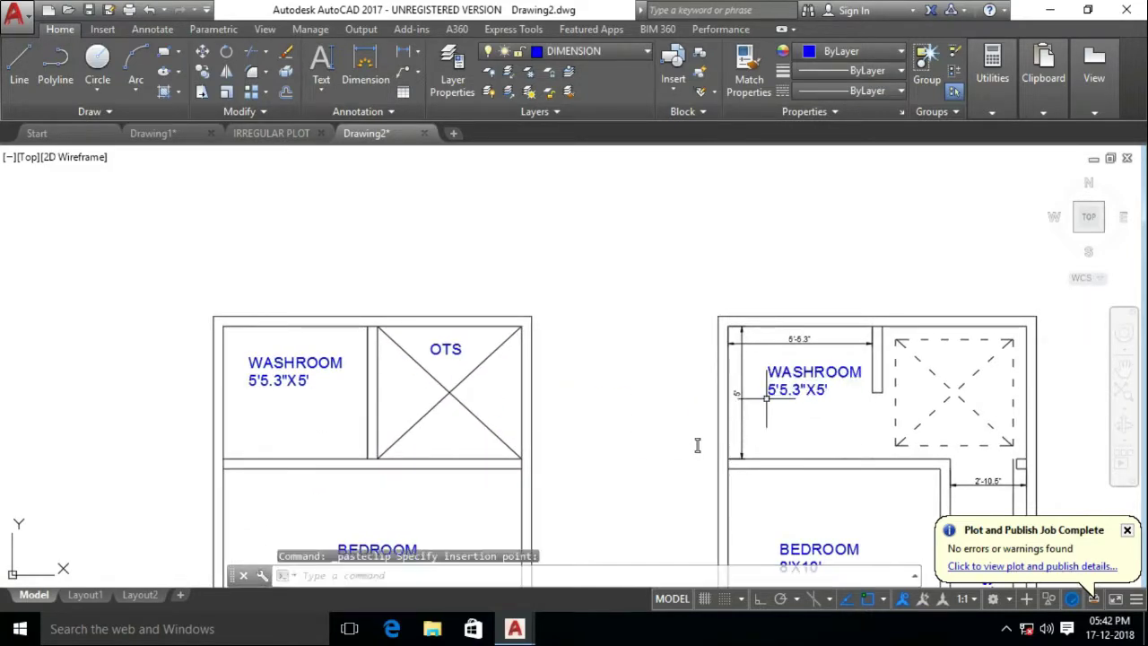
{"action": "left_click", "coordinate": [466, 399]}
{"action": "left_click", "coordinate": [440, 377]}
{"action": "key", "text": "Delete"}
Copy the dashed crossed box into the left plan's OTS area
{"action": "middle_click_drag", "start_coordinate": [806, 390], "coordinate": [693, 380]}
{"action": "left_click", "coordinate": [906, 323]}
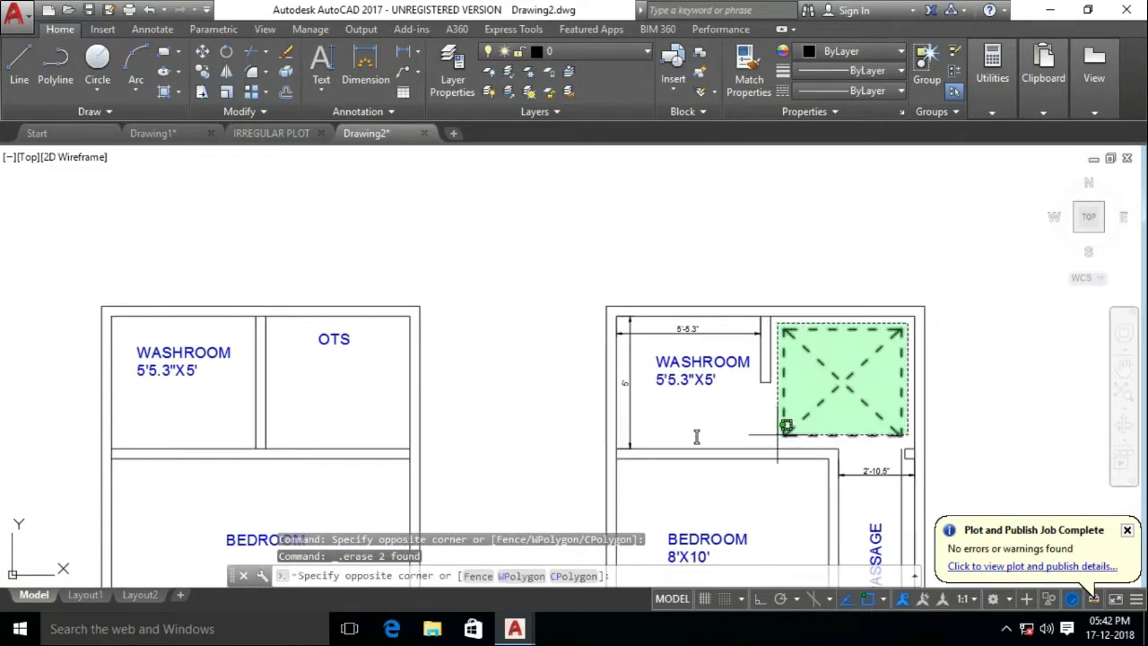
{"action": "left_click", "coordinate": [777, 435]}
{"action": "key", "text": "Return"}
{"action": "left_click", "coordinate": [901, 329]}
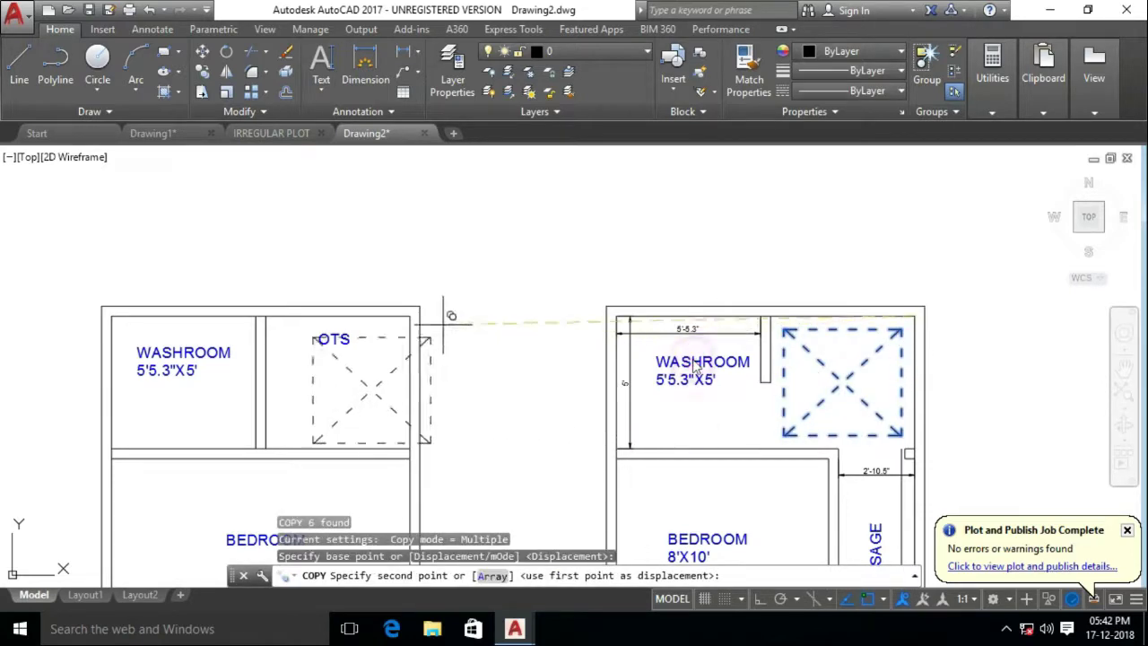
{"action": "left_click", "coordinate": [396, 329]}
{"action": "key", "text": "Escape"}
{"action": "key", "text": "Escape"}
Copy the OTS label across with COPY
{"action": "type", "text": "co"}
{"action": "key", "text": "Return"}
{"action": "left_click", "coordinate": [704, 432]}
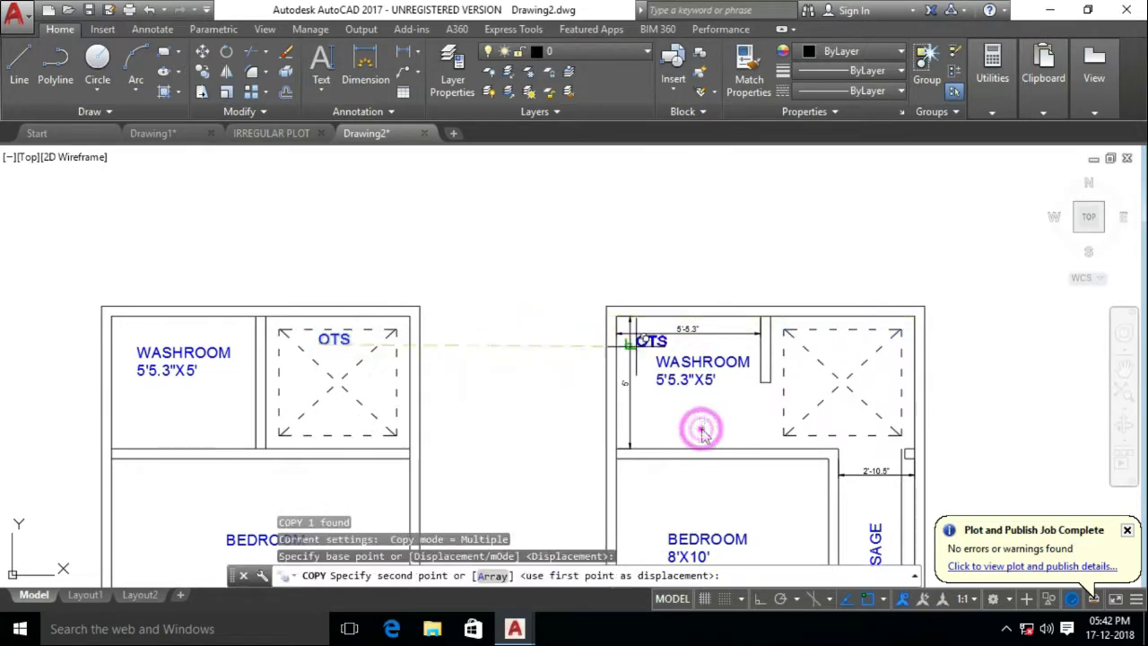
{"action": "key", "text": "Escape"}
Erase the right plan's washroom dimensions and select its WASHROOM label
{"action": "scroll", "coordinate": [857, 346], "scroll_direction": "up", "scroll_amount": 4}
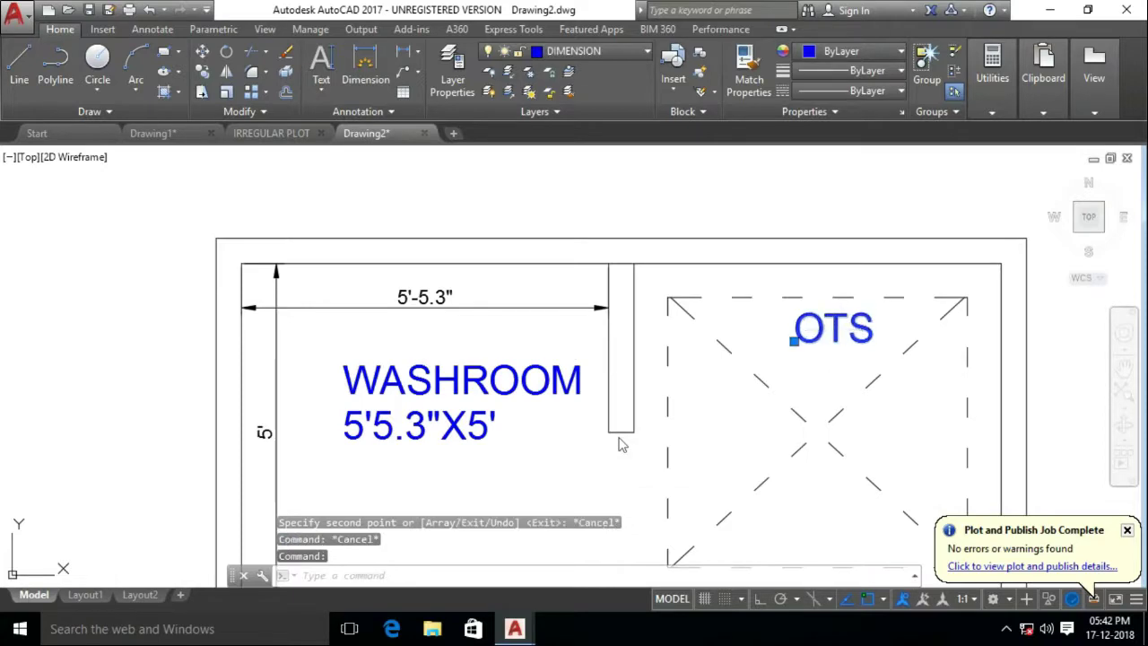
{"action": "left_click_drag", "start_coordinate": [621, 444], "coordinate": [595, 315]}
{"action": "key", "text": "Delete"}
{"action": "scroll", "coordinate": [594, 315], "scroll_direction": "down", "scroll_amount": 3}
{"action": "left_click_drag", "start_coordinate": [394, 385], "coordinate": [565, 348]}
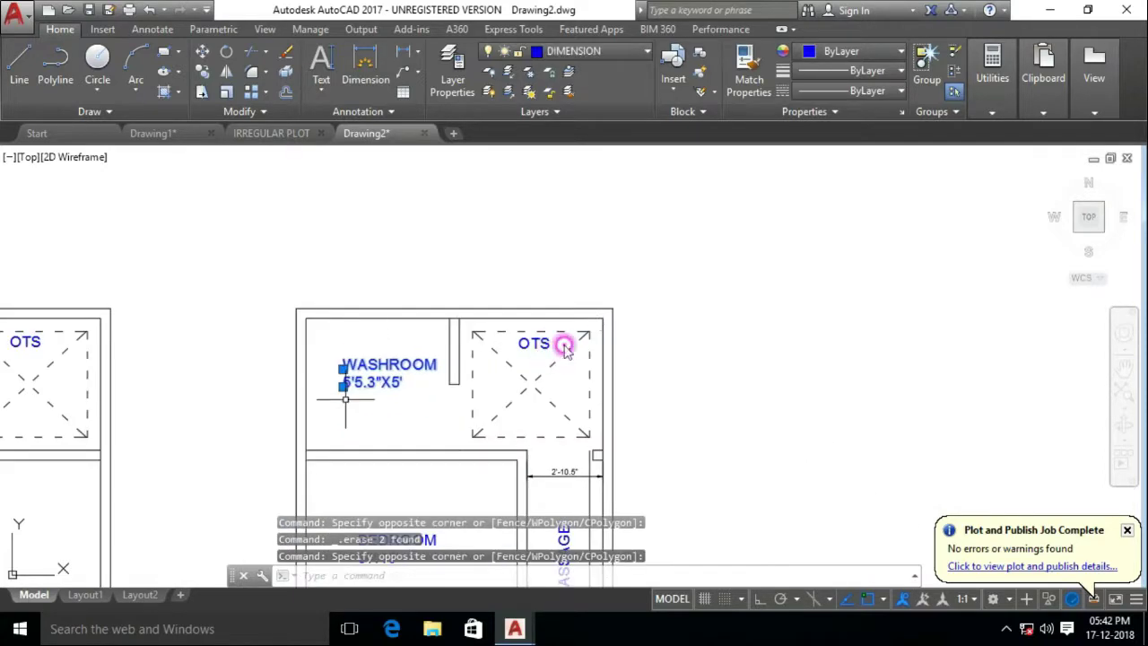
Erase the four short overrunning wall lines near the bedrooms
{"action": "scroll", "coordinate": [355, 175], "scroll_direction": "down", "scroll_amount": 2}
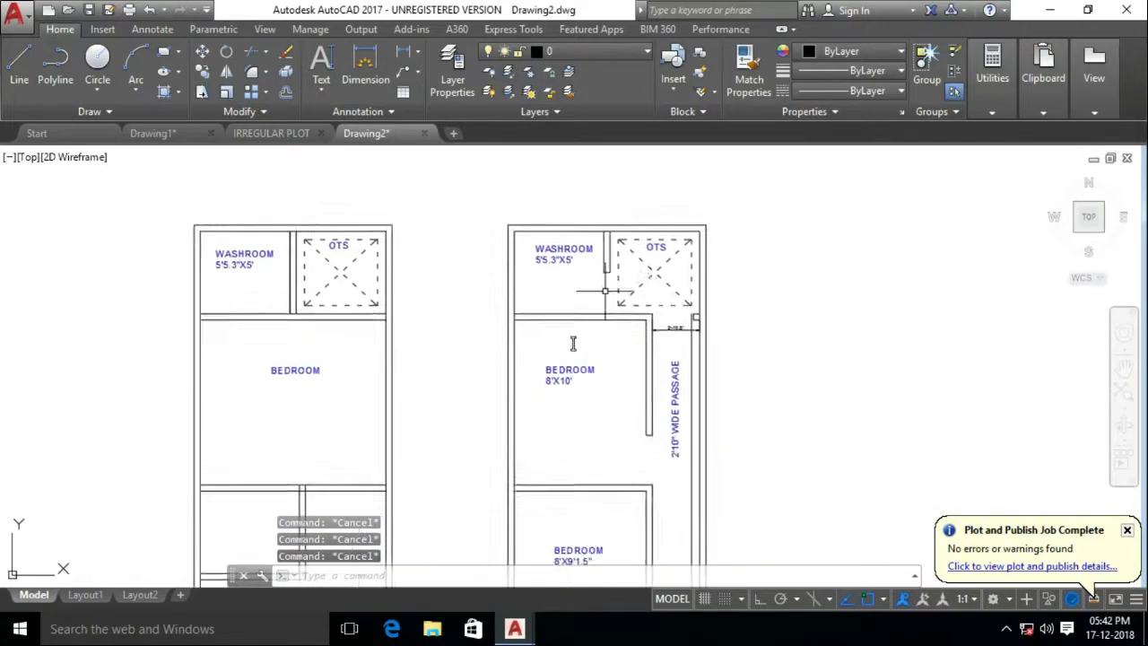
{"action": "scroll", "coordinate": [656, 290], "scroll_direction": "up", "scroll_amount": 6}
{"action": "scroll", "coordinate": [600, 346], "scroll_direction": "down", "scroll_amount": 3}
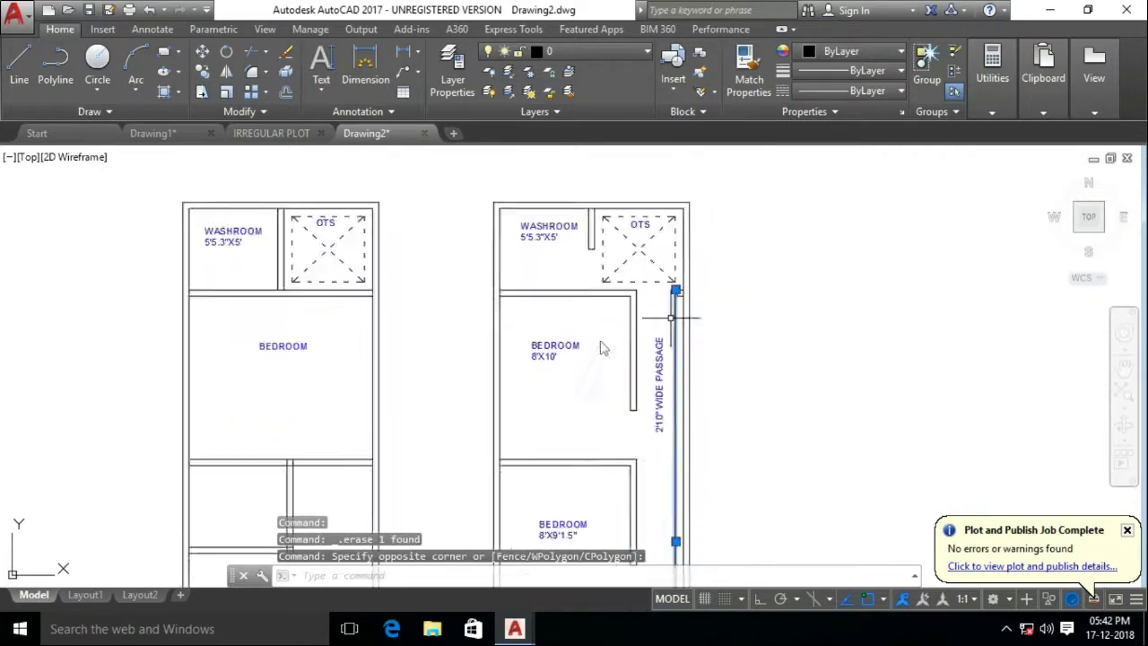
{"action": "scroll", "coordinate": [600, 346], "scroll_direction": "down", "scroll_amount": 2}
{"action": "scroll", "coordinate": [599, 346], "scroll_direction": "up", "scroll_amount": 8}
{"action": "type", "text": "tr"}
{"action": "key", "text": "Return"}
{"action": "key", "text": "Return"}
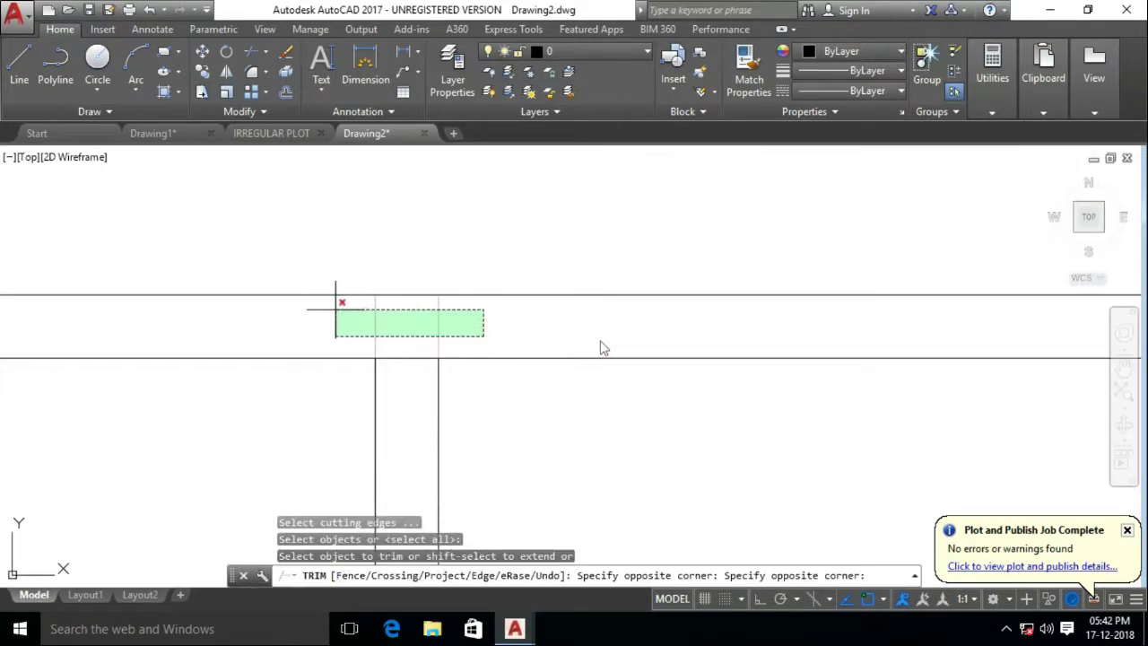
{"action": "key", "text": "Escape"}
{"action": "scroll", "coordinate": [651, 336], "scroll_direction": "down", "scroll_amount": 3}
{"action": "left_click_drag", "start_coordinate": [663, 309], "coordinate": [560, 395]}
{"action": "key", "text": "Delete"}
Offset a wall line to the left and trim the right piece of the lower wall
{"action": "scroll", "coordinate": [541, 371], "scroll_direction": "up", "scroll_amount": 3}
{"action": "scroll", "coordinate": [538, 321], "scroll_direction": "up", "scroll_amount": 2}
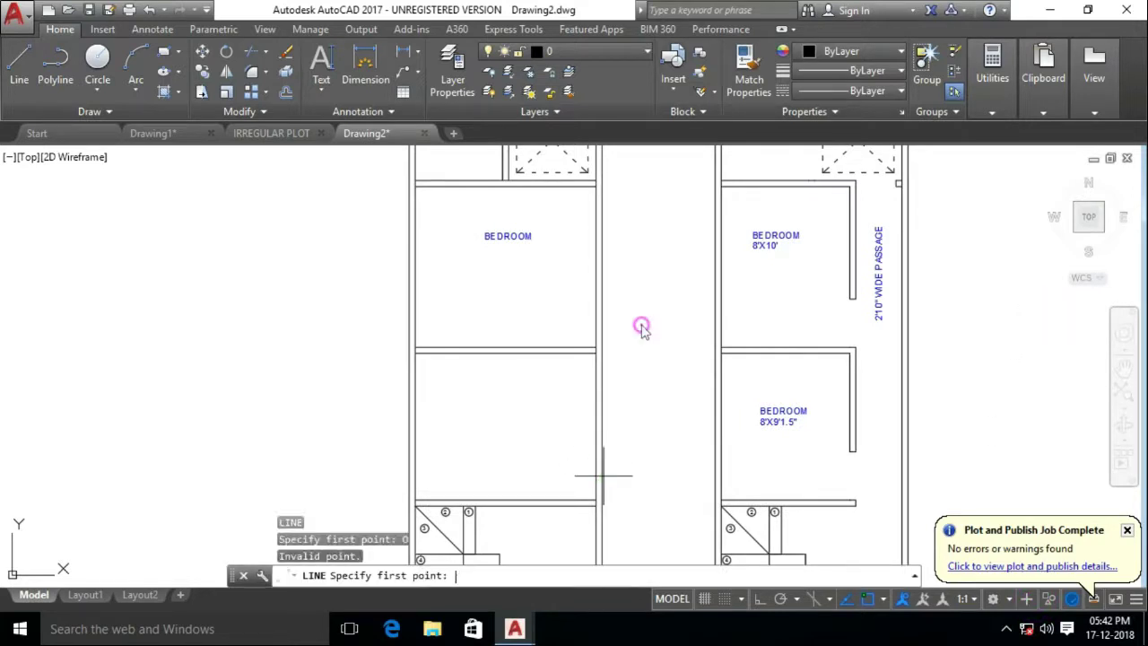
{"action": "type", "text": "o"}
{"action": "key", "text": "Return"}
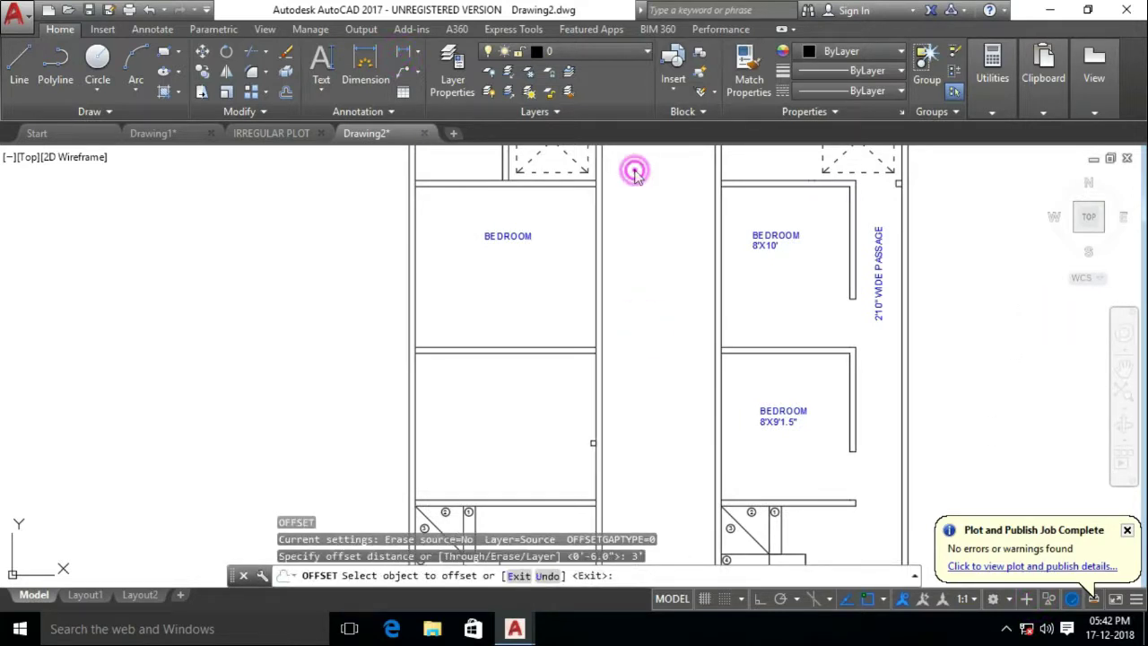
{"action": "left_click", "coordinate": [597, 430]}
{"action": "left_click", "coordinate": [556, 435]}
{"action": "key", "text": "Escape"}
{"action": "type", "text": "tr"}
{"action": "key", "text": "Return"}
{"action": "left_click_drag", "start_coordinate": [614, 469], "coordinate": [565, 515]}
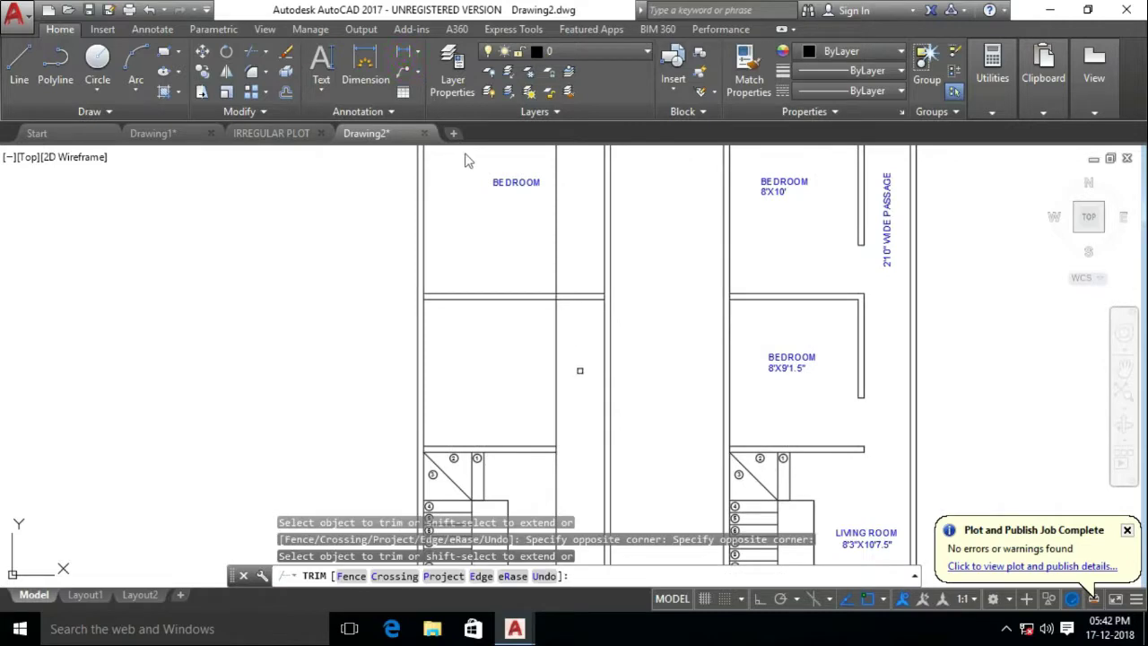
Offset another wall line 4.5 units to the left to form a new wall
{"action": "type", "text": "o"}
{"action": "key", "text": "Return"}
{"action": "type", "text": "4.5"}
{"action": "key", "text": "Return"}
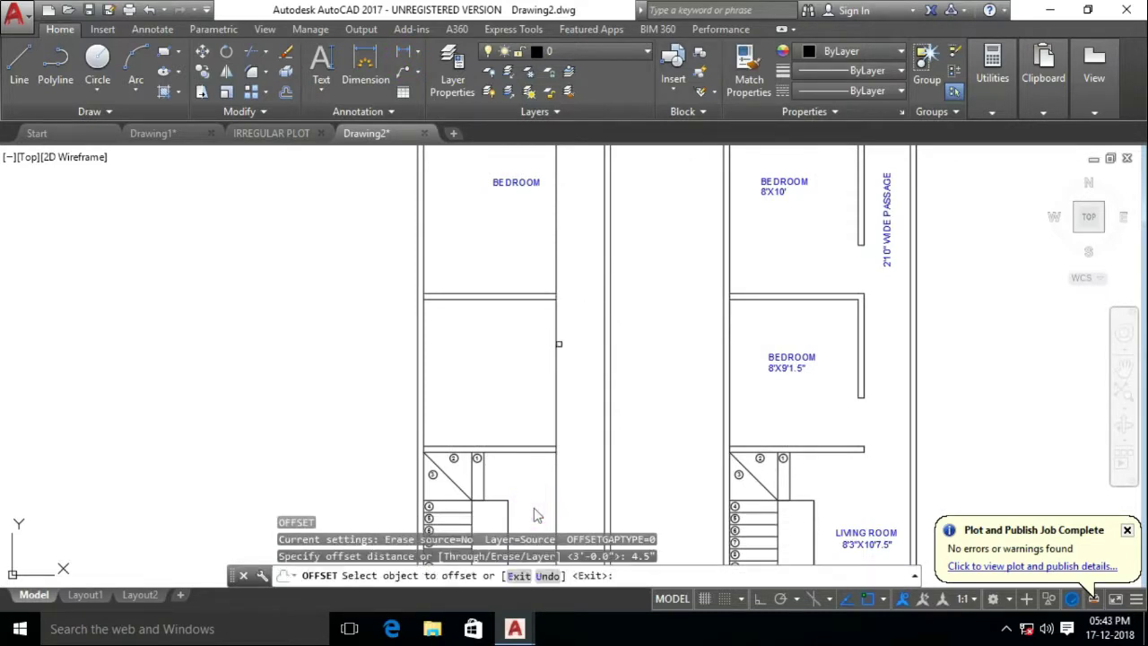
{"action": "left_click", "coordinate": [555, 341]}
{"action": "left_click", "coordinate": [496, 341]}
Trim a wall segment on the right side of the new walls
{"action": "type", "text": "tr"}
{"action": "key", "text": "Return"}
{"action": "key", "text": "Return"}
{"action": "scroll", "coordinate": [556, 340], "scroll_direction": "up", "scroll_amount": 5}
{"action": "scroll", "coordinate": [574, 389], "scroll_direction": "down", "scroll_amount": 2}
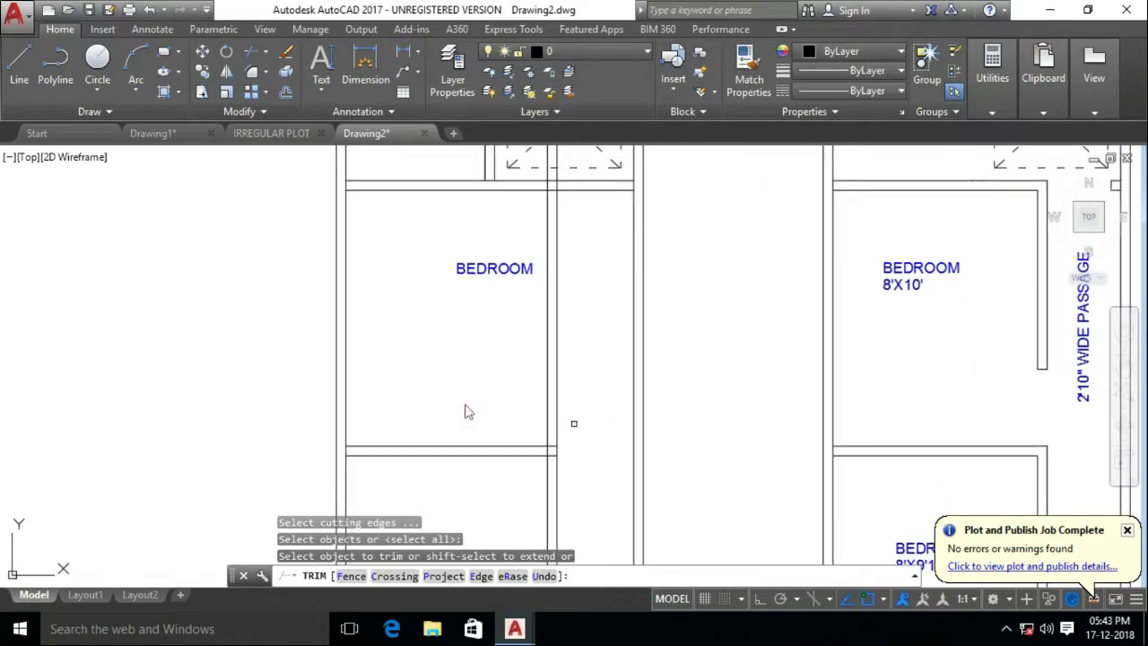
{"action": "left_click", "coordinate": [715, 425]}
{"action": "scroll", "coordinate": [717, 428], "scroll_direction": "down", "scroll_amount": 3}
{"action": "key", "text": "Escape"}
{"action": "scroll", "coordinate": [635, 328], "scroll_direction": "down", "scroll_amount": 2}
{"action": "scroll", "coordinate": [654, 308], "scroll_direction": "up", "scroll_amount": 2}
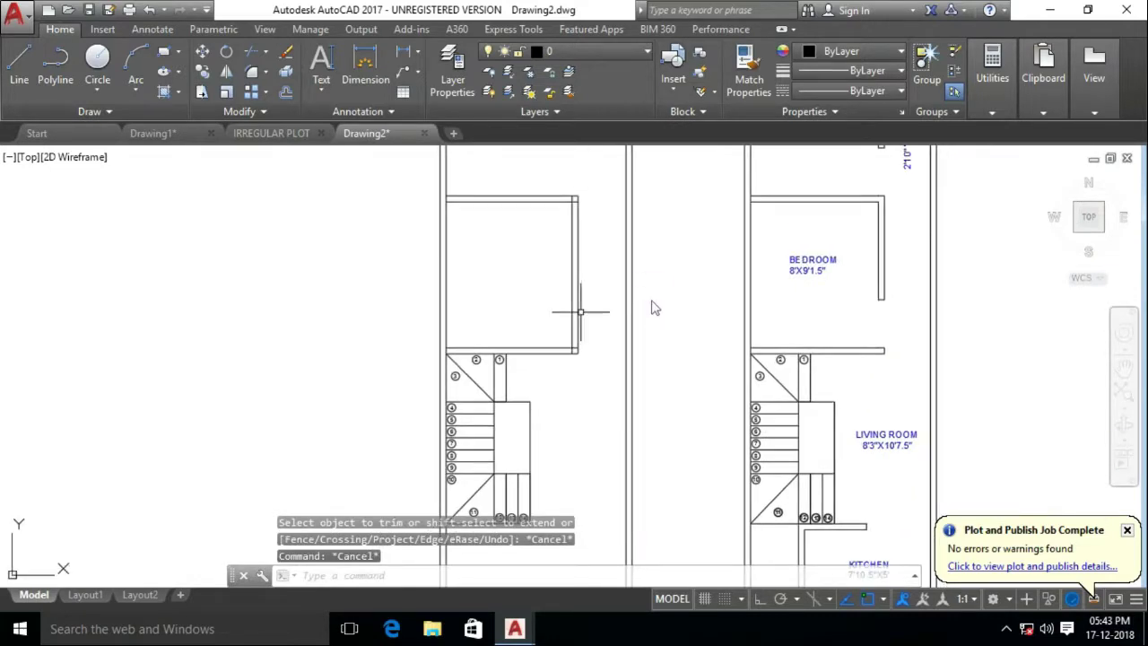
{"action": "scroll", "coordinate": [655, 307], "scroll_direction": "up", "scroll_amount": 2}
Trim an overrunning wall line end using all lines as cutting edges
{"action": "type", "text": "tr"}
{"action": "key", "text": "Return"}
{"action": "key", "text": "Return"}
{"action": "scroll", "coordinate": [653, 307], "scroll_direction": "up", "scroll_amount": 2}
{"action": "left_click", "coordinate": [654, 307]}
{"action": "scroll", "coordinate": [654, 308], "scroll_direction": "up", "scroll_amount": 2}
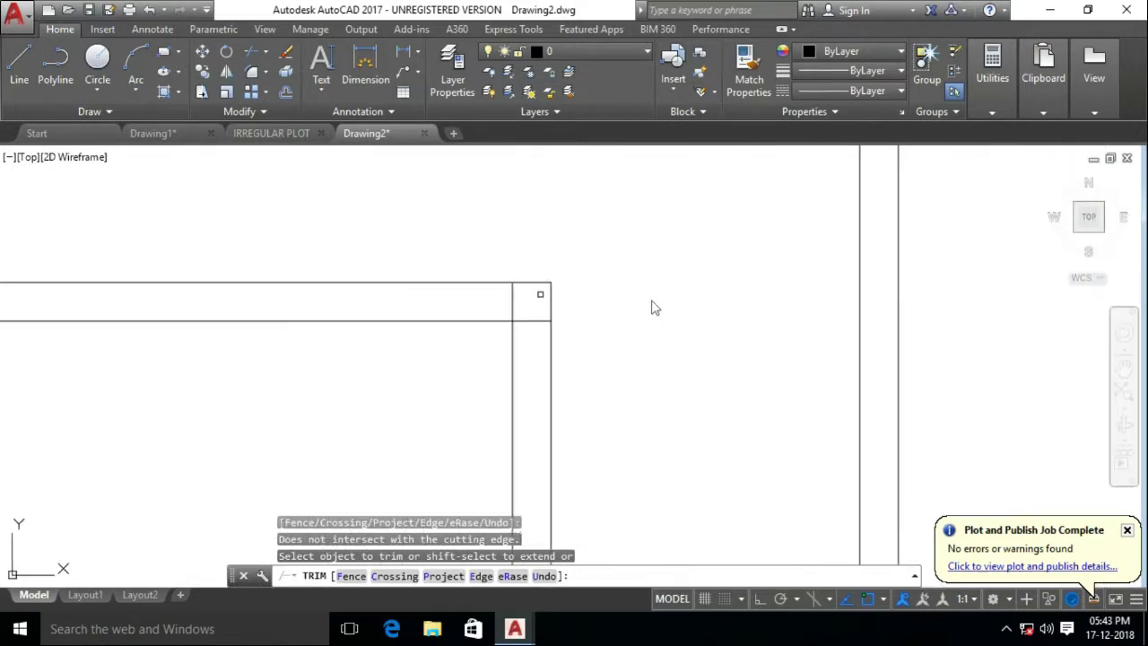
{"action": "scroll", "coordinate": [654, 307], "scroll_direction": "down", "scroll_amount": 3}
{"action": "key", "text": "Escape"}
{"action": "middle_click_drag", "start_coordinate": [709, 427], "coordinate": [715, 475]}
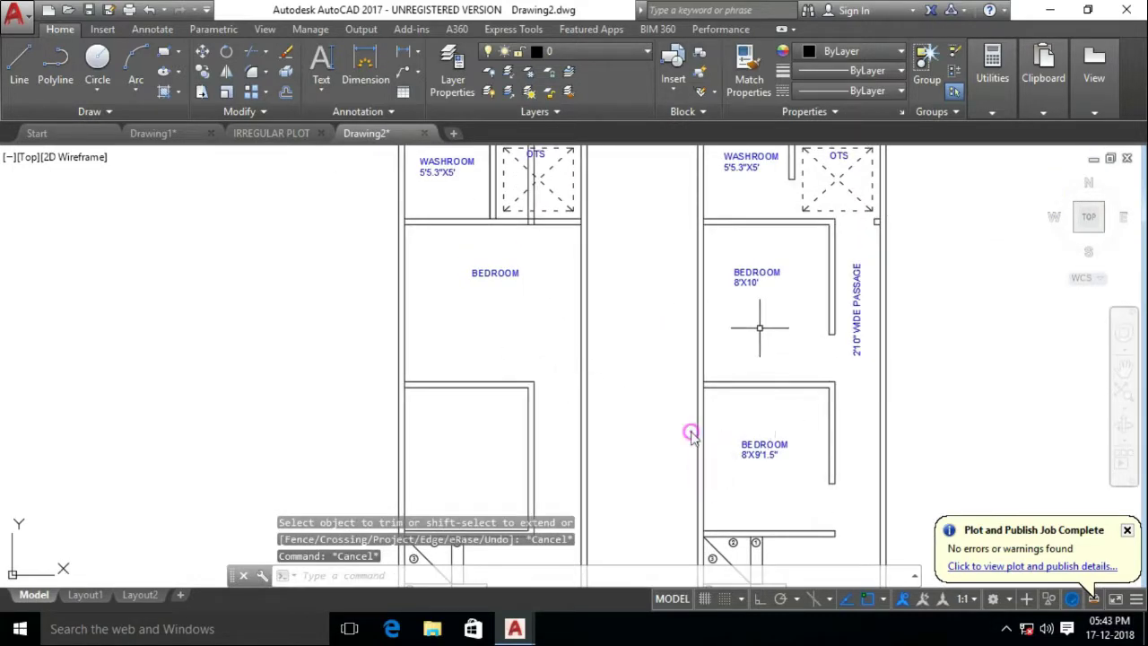
{"action": "scroll", "coordinate": [690, 435], "scroll_direction": "down", "scroll_amount": 2}
Copy the KITCHEN label and place it in the left plan's kitchen
{"action": "left_click", "coordinate": [744, 402]}
{"action": "left_click", "coordinate": [672, 436]}
{"action": "key", "text": "ctrl+c"}
{"action": "key", "text": "ctrl+v"}
{"action": "scroll", "coordinate": [689, 384], "scroll_direction": "up", "scroll_amount": 2}
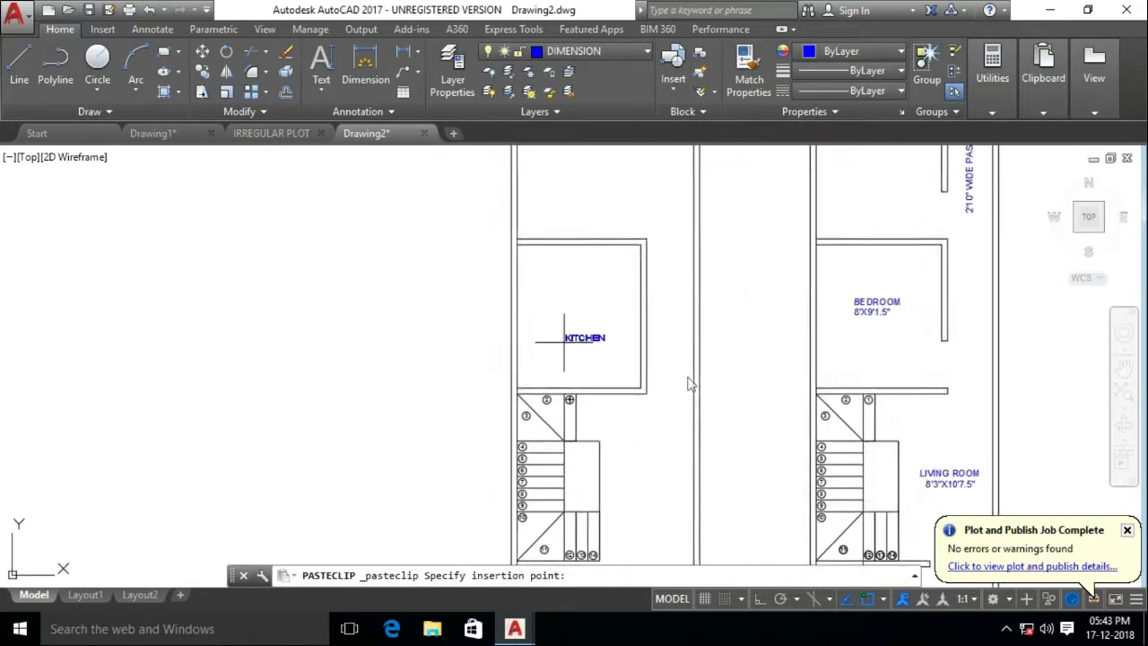
{"action": "scroll", "coordinate": [564, 340], "scroll_direction": "up", "scroll_amount": 4}
{"action": "left_click", "coordinate": [547, 330]}
{"action": "scroll", "coordinate": [573, 341], "scroll_direction": "down", "scroll_amount": 2}
Dimension the kitchen's width (7'-10.5") and depth (9'-1.5") with DIMLINEAR
{"action": "type", "text": "dli"}
{"action": "key", "text": "Return"}
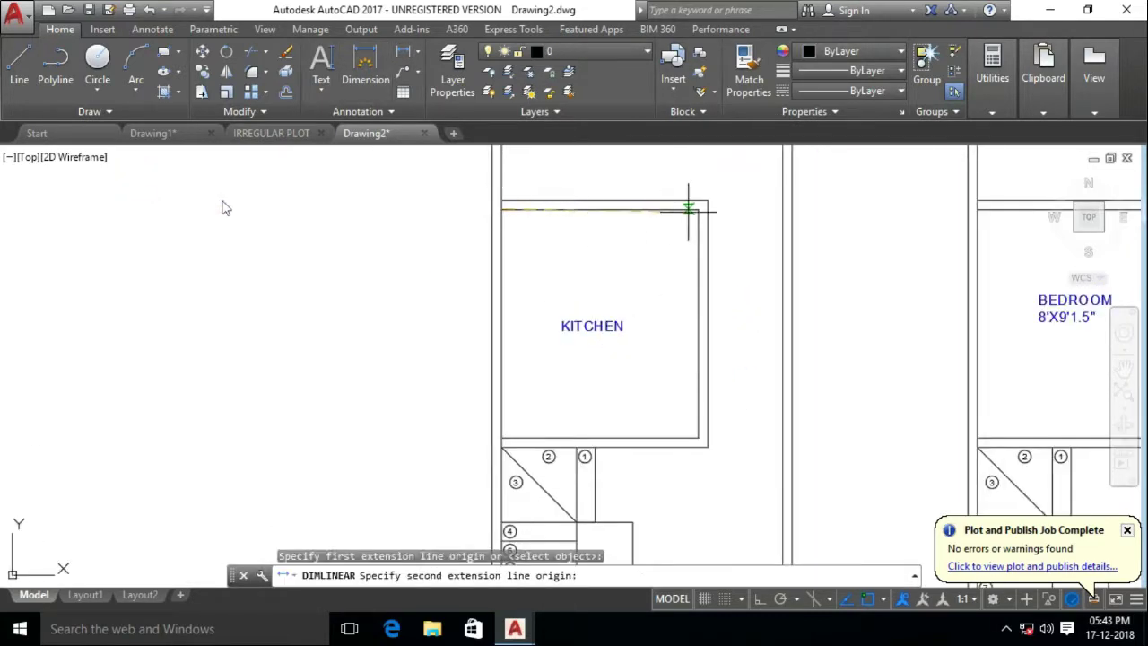
{"action": "left_click", "coordinate": [687, 209]}
{"action": "left_click", "coordinate": [627, 242]}
{"action": "key", "text": "Return"}
{"action": "left_click", "coordinate": [500, 211]}
{"action": "left_click", "coordinate": [435, 436]}
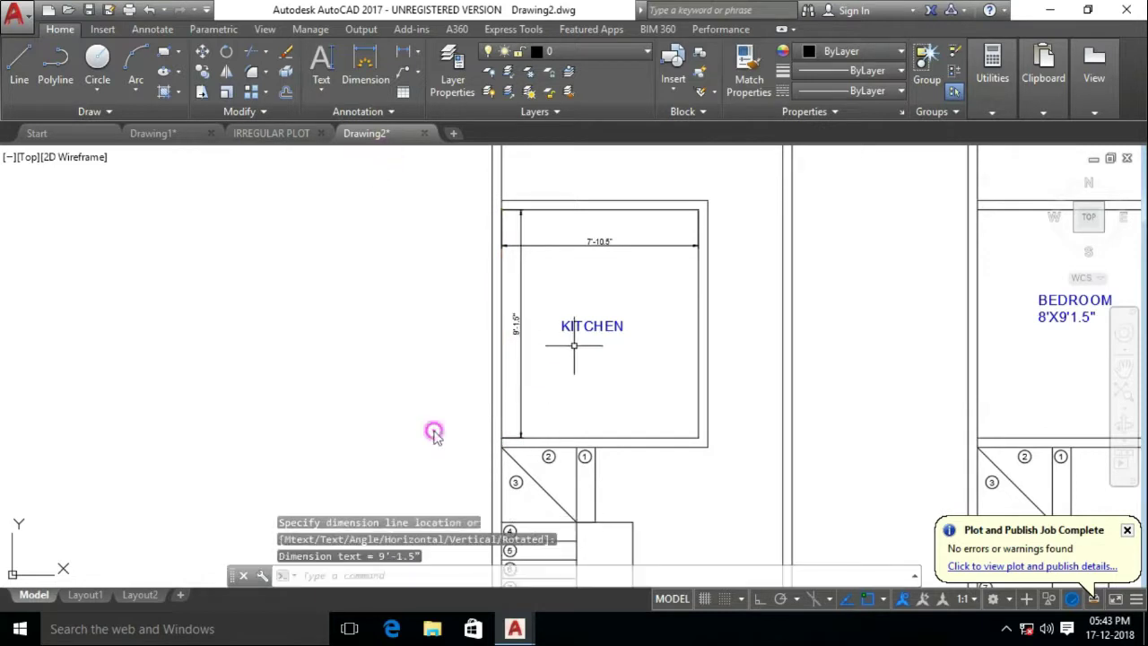
Paste another label copy and edit it to read 7'10.5"X9'1.5" under the name
{"action": "scroll", "coordinate": [436, 436], "scroll_direction": "up", "scroll_amount": 2}
{"action": "key", "text": "ctrl+v"}
{"action": "type", "text": "ed"}
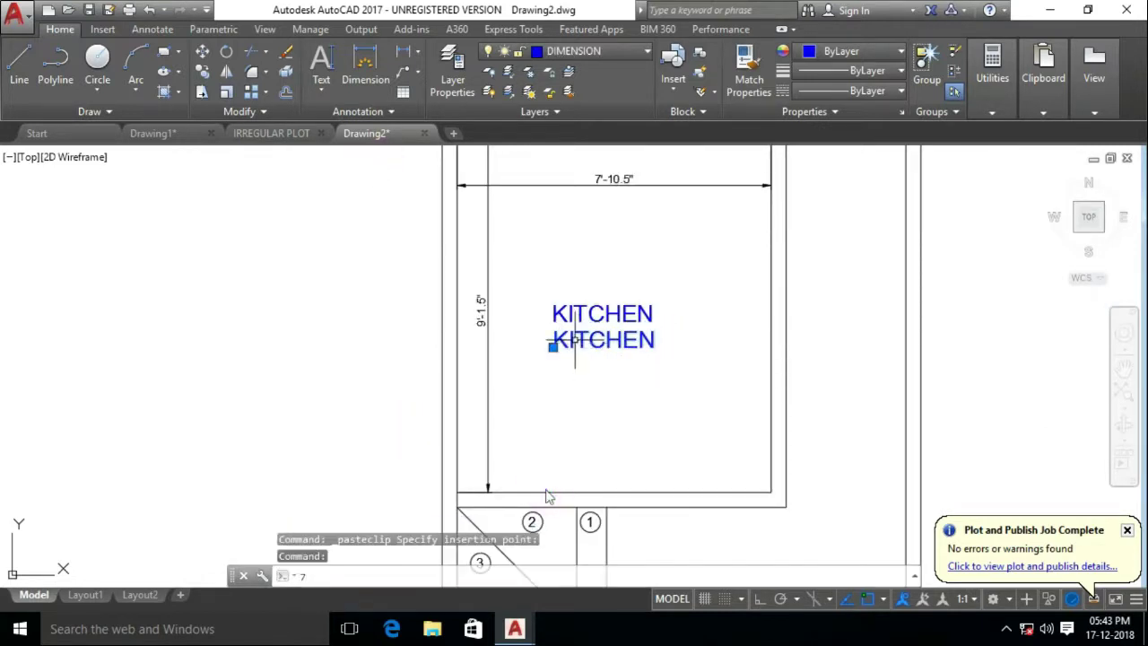
{"action": "key", "text": "Return"}
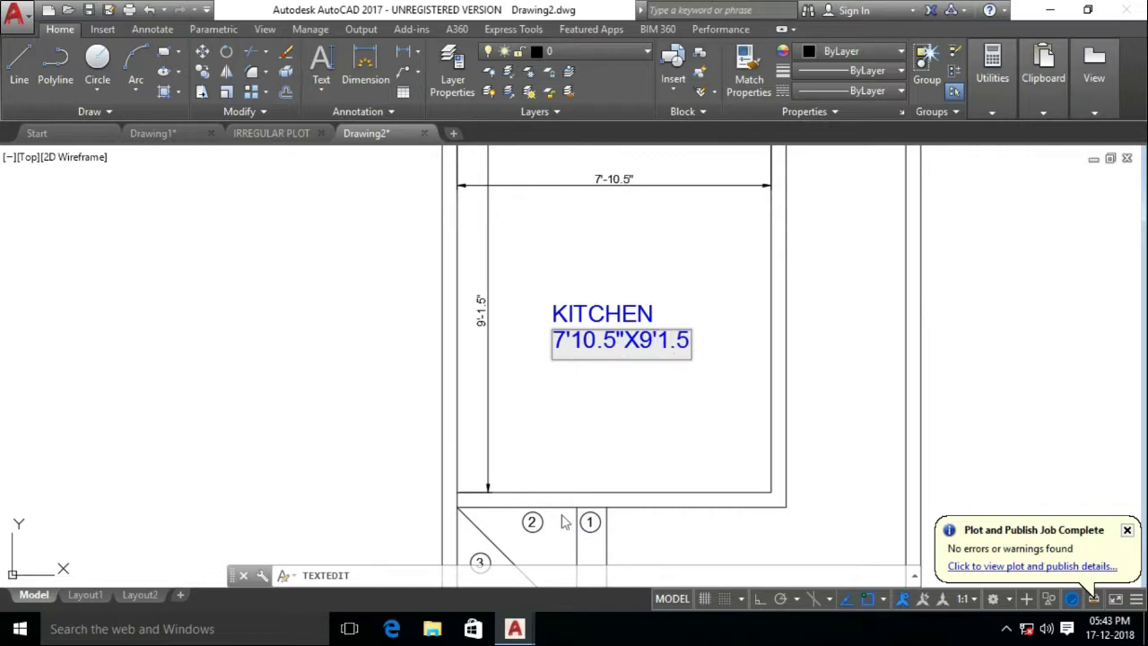
{"action": "type", "text": "\""}
{"action": "key", "text": "Return"}
{"action": "key", "text": "Escape"}
Erase the two temporary kitchen dimensions
{"action": "scroll", "coordinate": [583, 269], "scroll_direction": "down", "scroll_amount": 1}
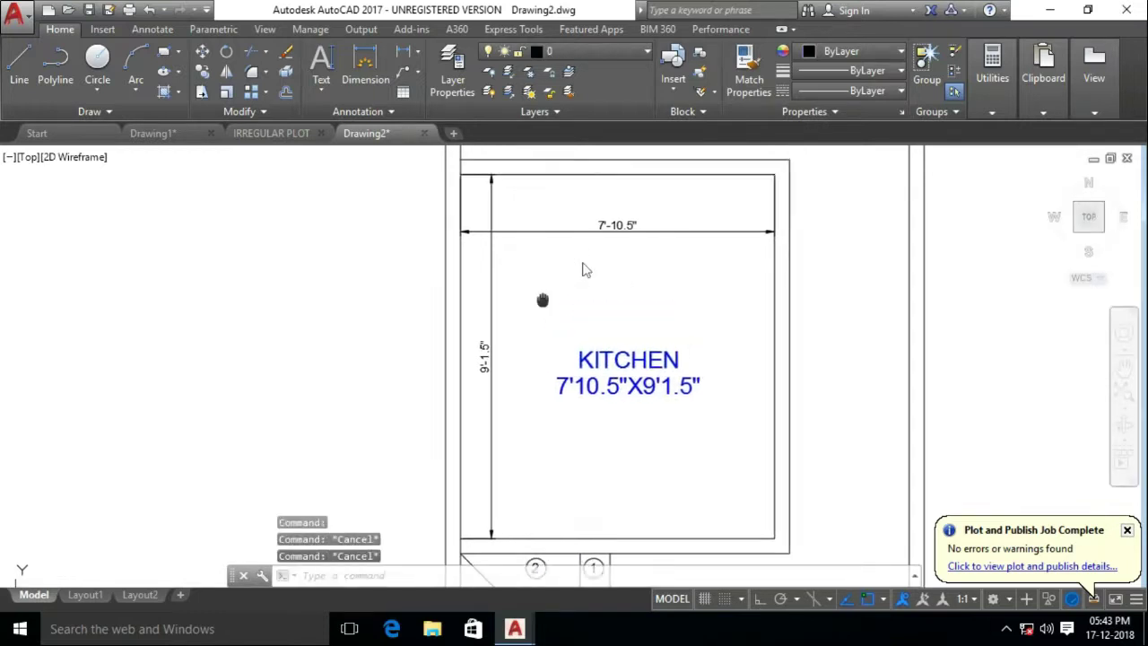
{"action": "left_click_drag", "start_coordinate": [466, 197], "coordinate": [595, 259]}
{"action": "key", "text": "Delete"}
{"action": "scroll", "coordinate": [625, 338], "scroll_direction": "down", "scroll_amount": 3}
{"action": "scroll", "coordinate": [724, 308], "scroll_direction": "down", "scroll_amount": 2}
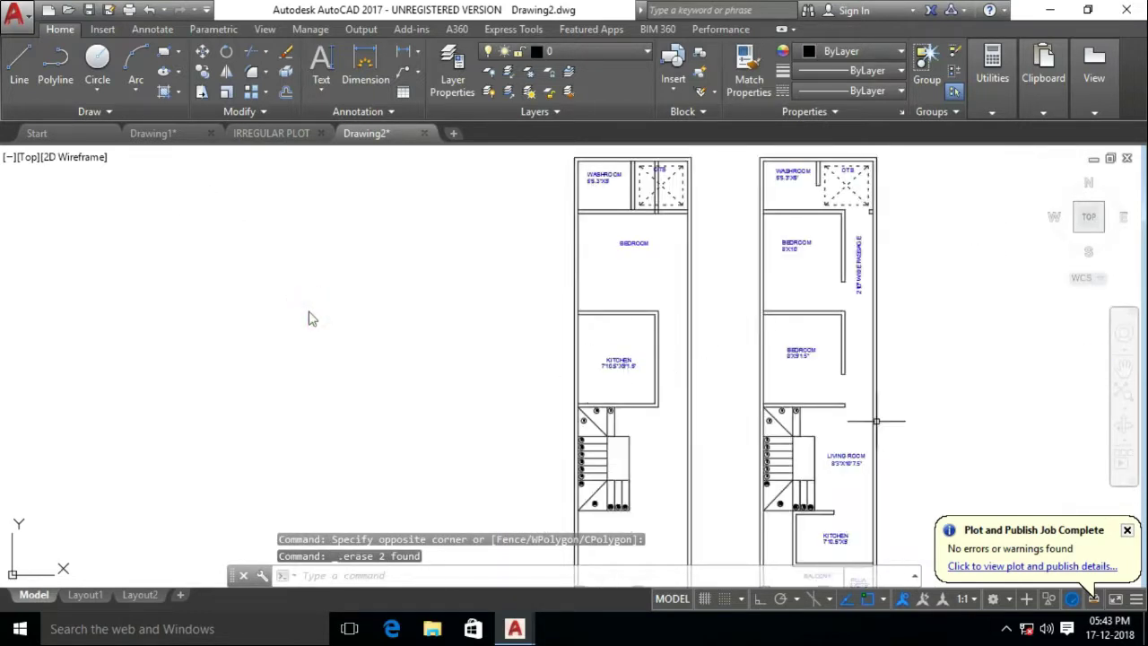
Select the balcony–puja divider line and set its linetype to dashed in Properties
{"action": "scroll", "coordinate": [311, 319], "scroll_direction": "up", "scroll_amount": 2}
{"action": "middle_click_drag", "start_coordinate": [422, 502], "coordinate": [456, 356]}
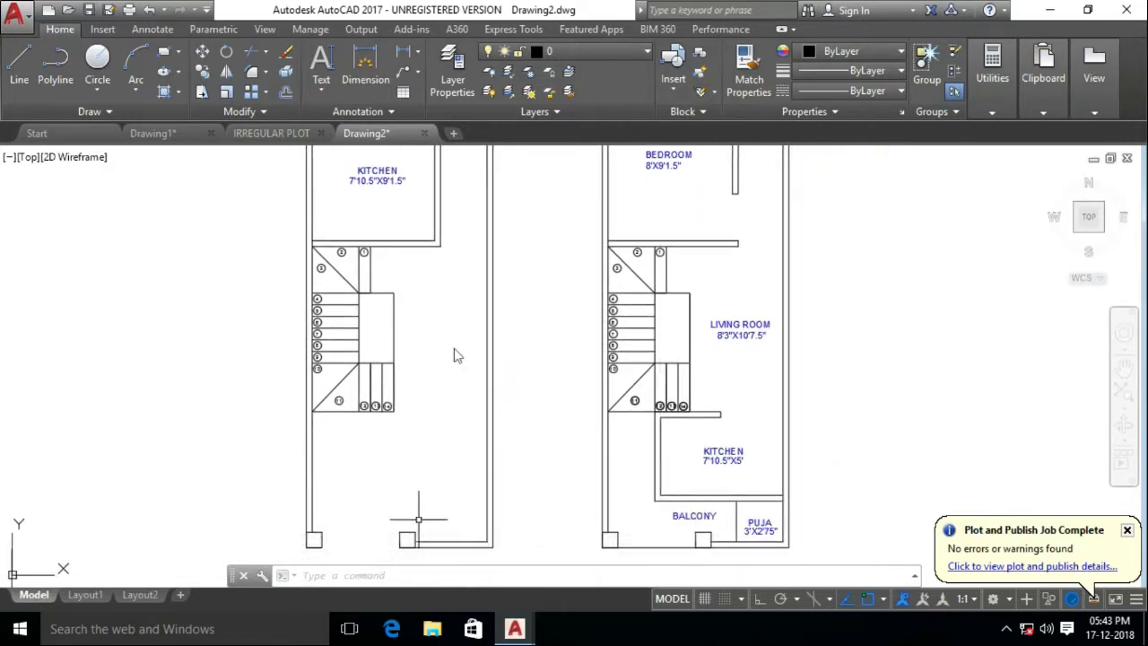
{"action": "middle_click_drag", "start_coordinate": [418, 518], "coordinate": [569, 436]}
{"action": "scroll", "coordinate": [512, 463], "scroll_direction": "down", "scroll_amount": 1}
{"action": "scroll", "coordinate": [460, 353], "scroll_direction": "down", "scroll_amount": 1}
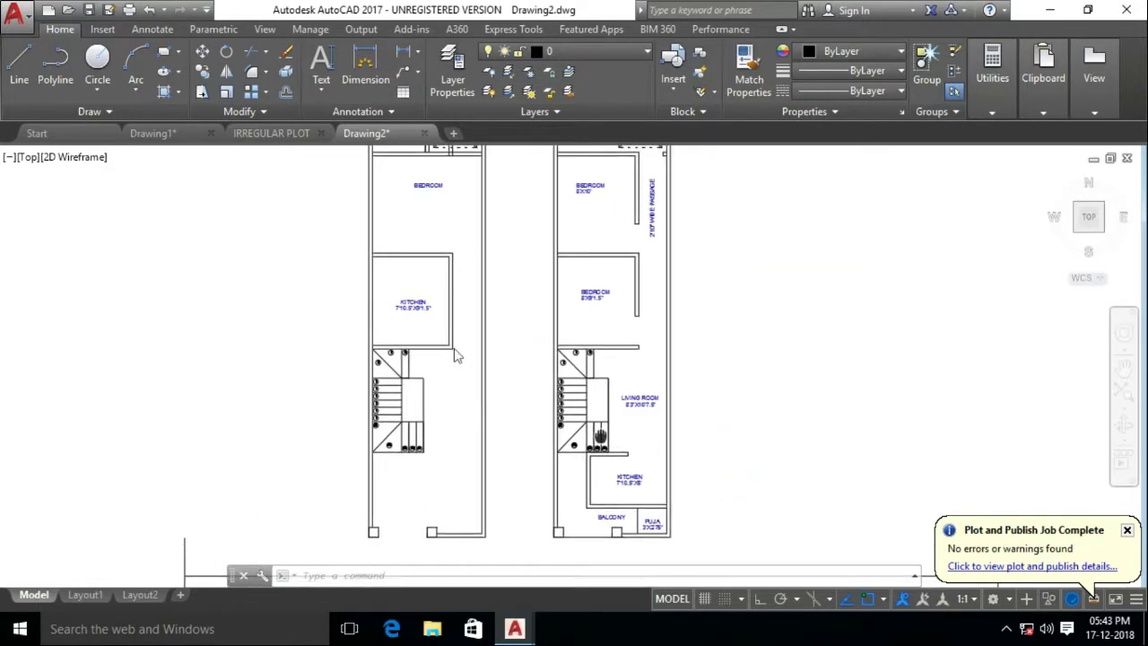
{"action": "left_click", "coordinate": [664, 349]}
{"action": "scroll", "coordinate": [646, 524], "scroll_direction": "up", "scroll_amount": 8}
{"action": "left_click", "coordinate": [546, 351]}
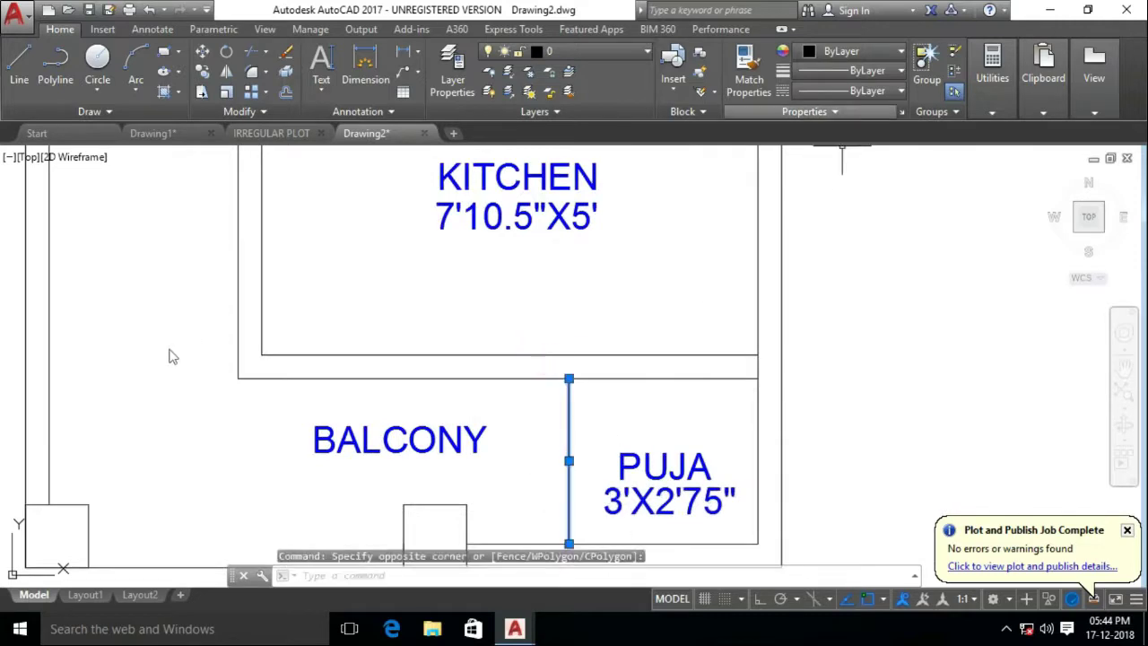
{"action": "key", "text": "ctrl+1"}
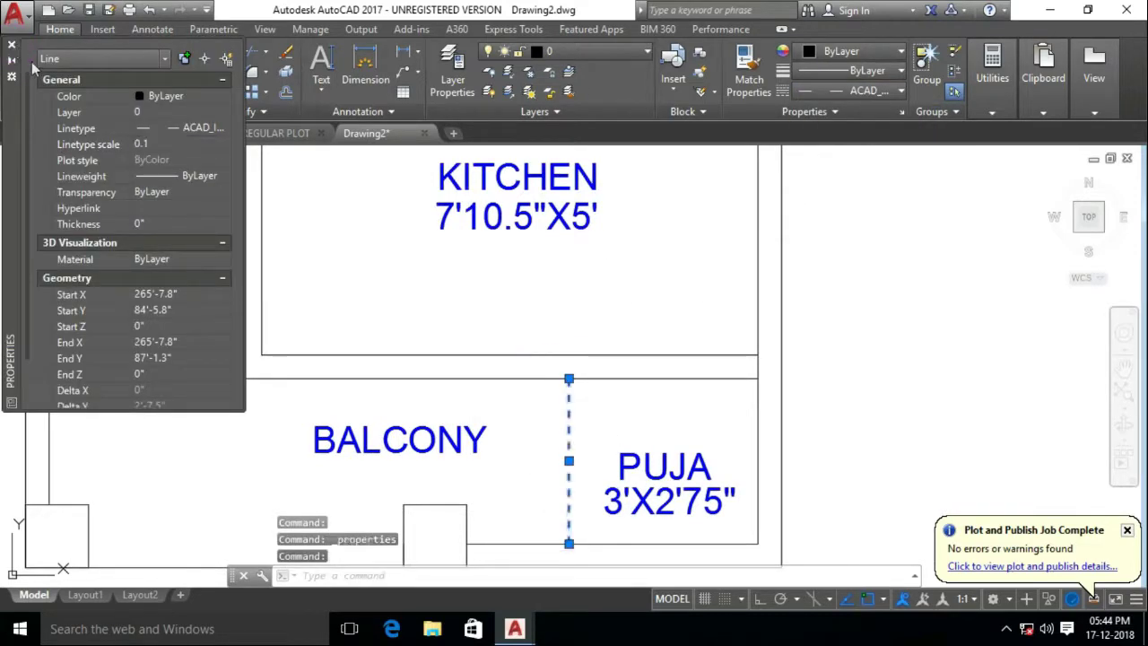
{"action": "scroll", "coordinate": [531, 413], "scroll_direction": "down", "scroll_amount": 4}
{"action": "scroll", "coordinate": [608, 485], "scroll_direction": "up", "scroll_amount": 6}
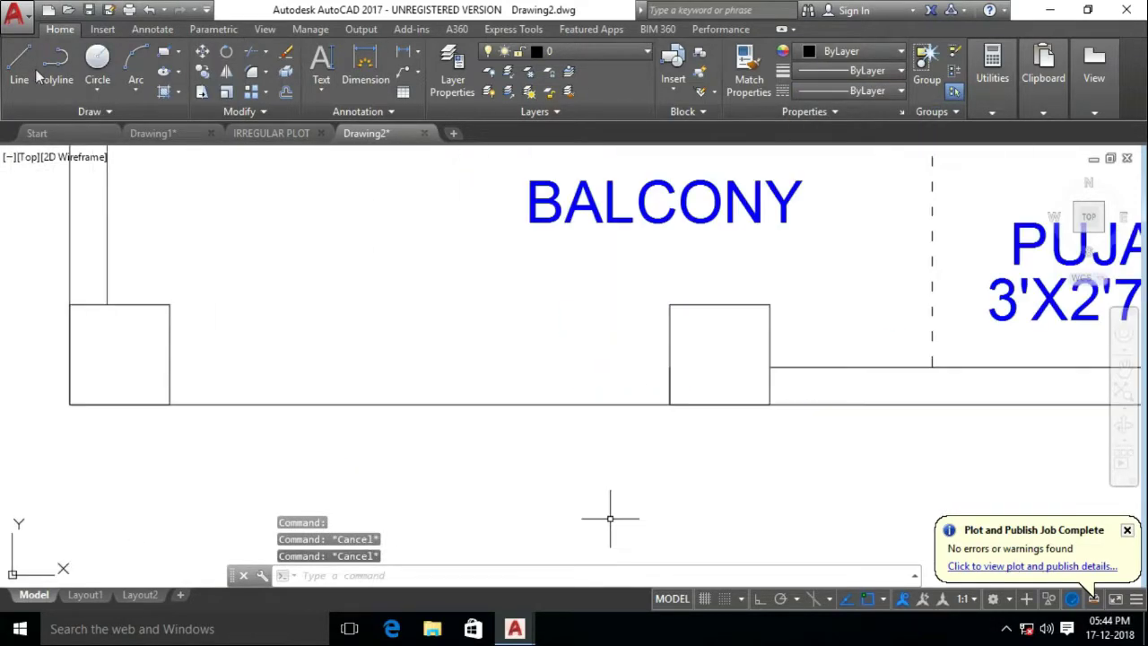
Offset the balcony's bottom wall line upward to start the parapet wall
{"action": "type", "text": "o"}
{"action": "key", "text": "Return"}
{"action": "key", "text": "Return"}
{"action": "left_click", "coordinate": [475, 403]}
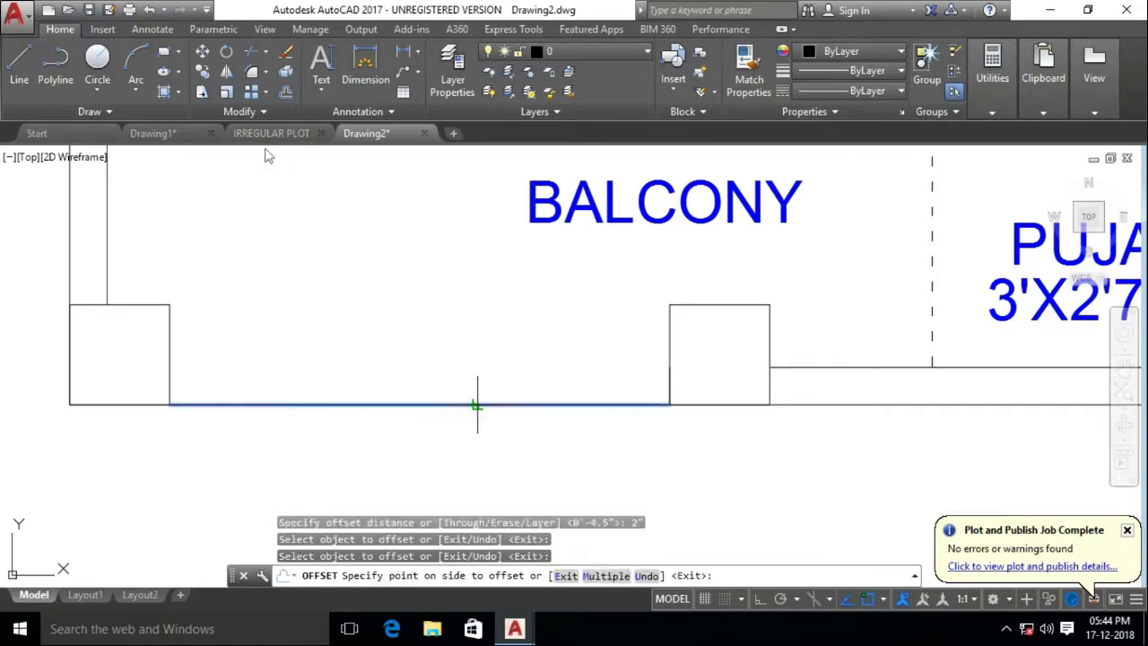
{"action": "left_click", "coordinate": [757, 398]}
{"action": "key", "text": "Escape"}
{"action": "scroll", "coordinate": [717, 393], "scroll_direction": "down", "scroll_amount": 1}
{"action": "left_click", "coordinate": [633, 385]}
{"action": "key", "text": "Escape"}
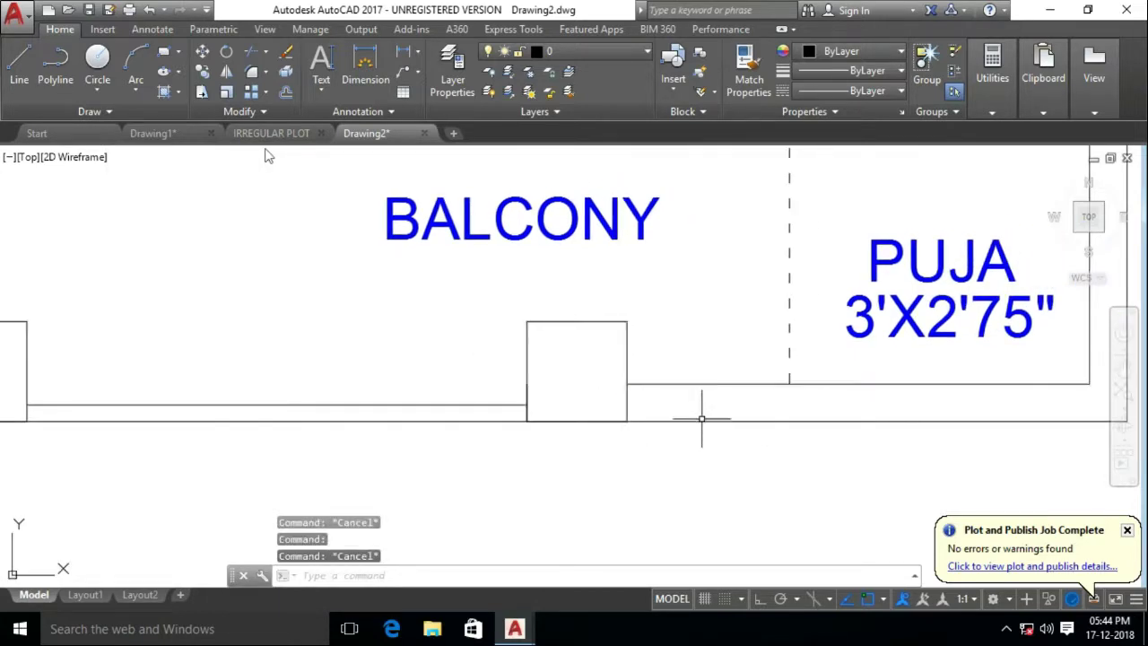
Erase the second column square at the balcony
{"action": "scroll", "coordinate": [695, 422], "scroll_direction": "down", "scroll_amount": 7}
{"action": "scroll", "coordinate": [704, 428], "scroll_direction": "up", "scroll_amount": 7}
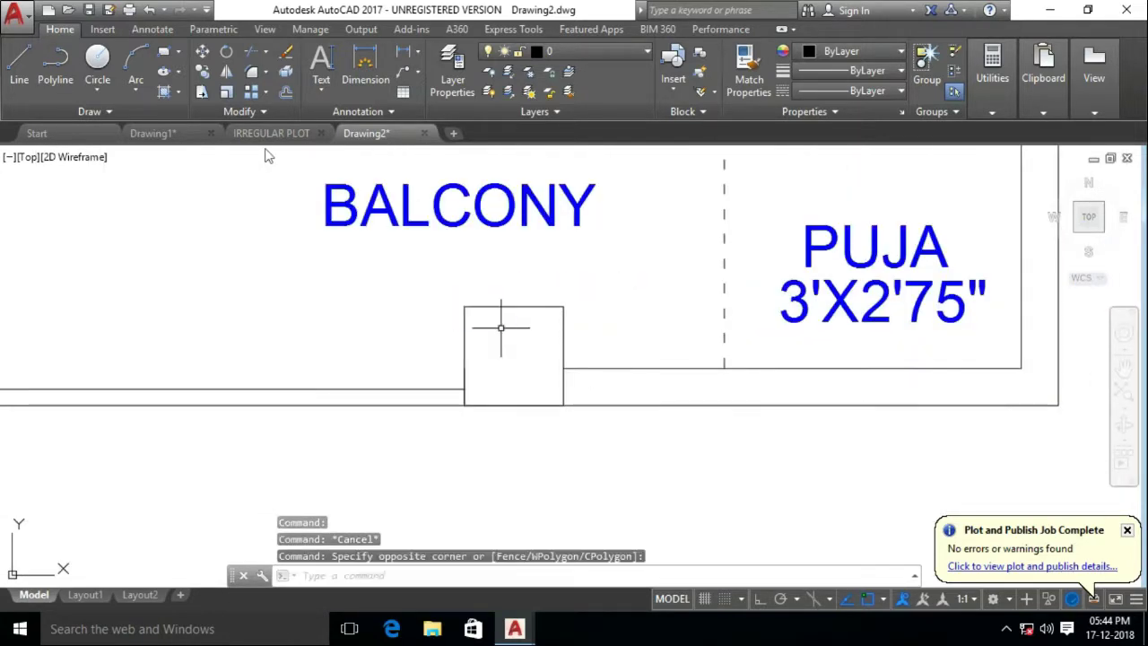
{"action": "left_click", "coordinate": [440, 320]}
{"action": "key", "text": "Delete"}
{"action": "middle_click_drag", "start_coordinate": [527, 383], "coordinate": [617, 372]}
Offset the long lower wall line just above it, running to the puja room
{"action": "type", "text": "o"}
{"action": "key", "text": "Return"}
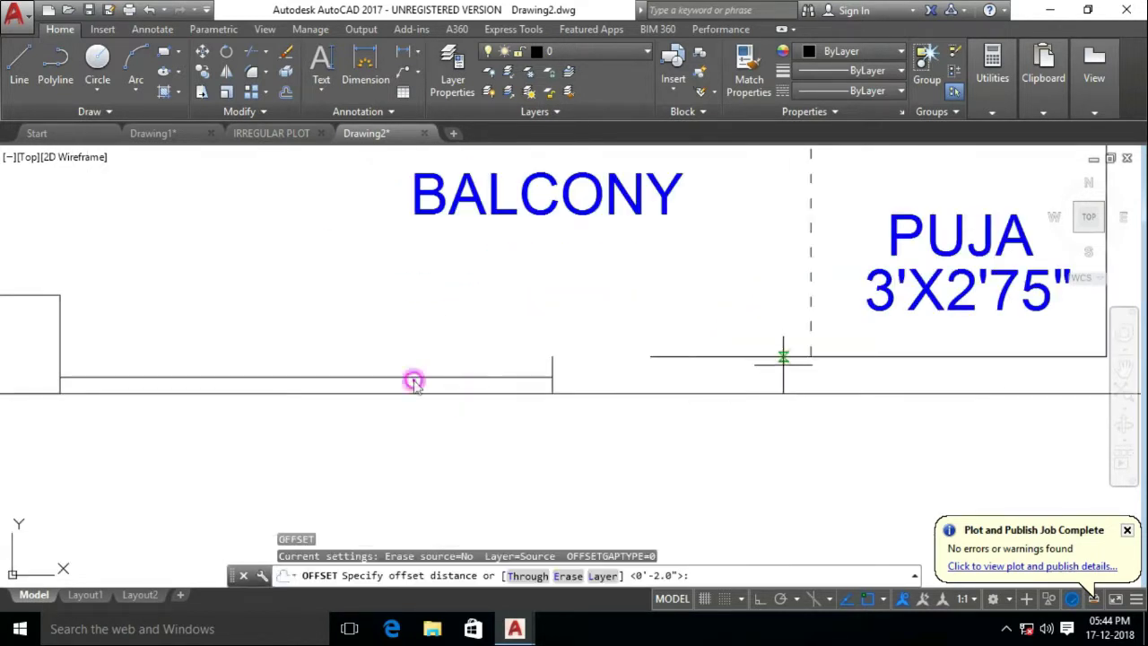
{"action": "key", "text": "Return"}
{"action": "left_click", "coordinate": [744, 391]}
{"action": "left_click", "coordinate": [762, 357]}
{"action": "key", "text": "Escape"}
Trim the short line at the dashed divider and erase the leftover vertical tick
{"action": "type", "text": "ex"}
{"action": "key", "text": "Return"}
{"action": "key", "text": "Return"}
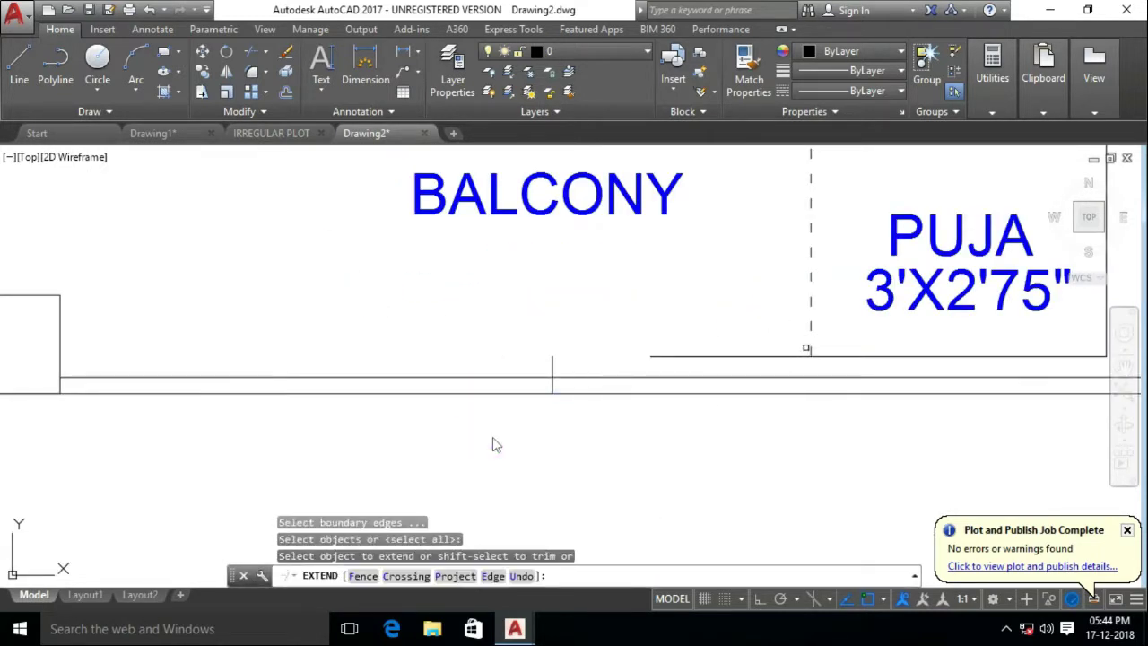
{"action": "key", "text": "Escape"}
{"action": "left_click", "coordinate": [766, 385]}
{"action": "type", "text": "tr"}
{"action": "key", "text": "Return"}
{"action": "key", "text": "Return"}
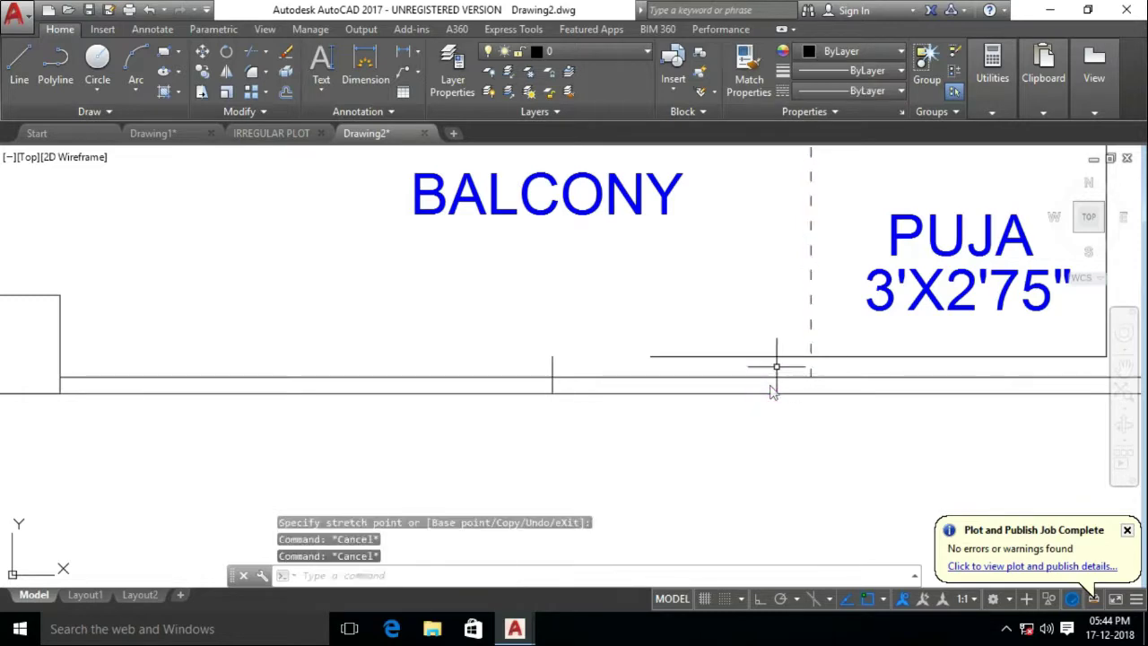
{"action": "left_click", "coordinate": [774, 361]}
{"action": "left_click", "coordinate": [759, 405]}
{"action": "key", "text": "Escape"}
{"action": "left_click", "coordinate": [558, 354]}
{"action": "left_click", "coordinate": [563, 409]}
{"action": "key", "text": "Delete"}
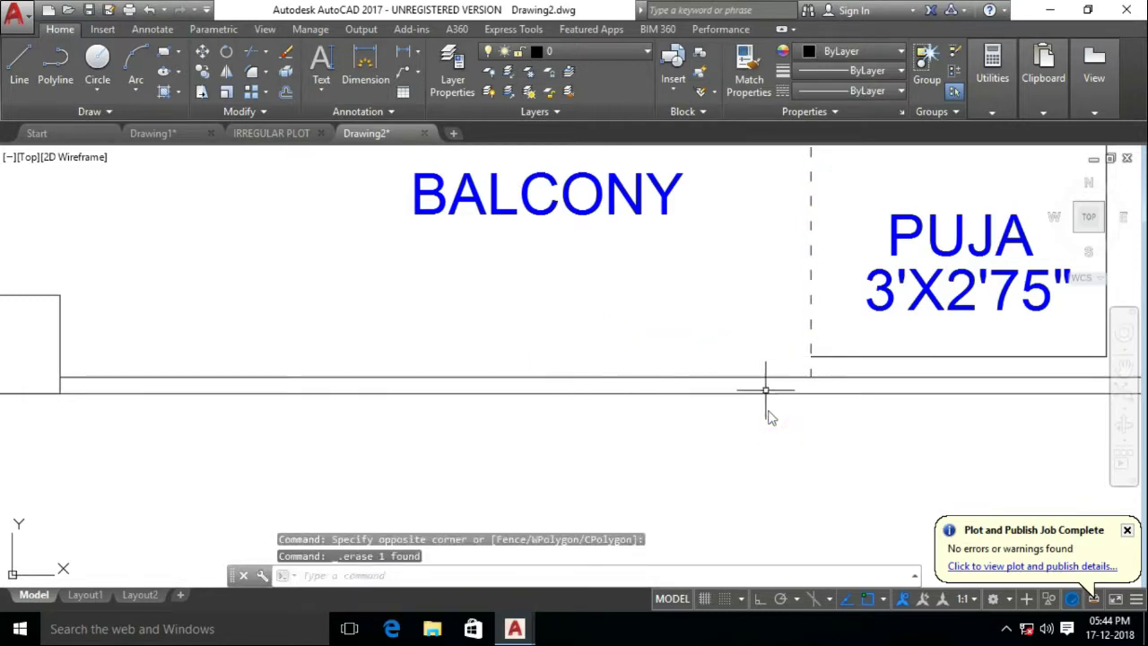
Start LINE and TRIM commands, then cancel both without changes
{"action": "scroll", "coordinate": [767, 412], "scroll_direction": "up", "scroll_amount": 3}
{"action": "type", "text": "l"}
{"action": "key", "text": "Return"}
{"action": "key", "text": "Escape"}
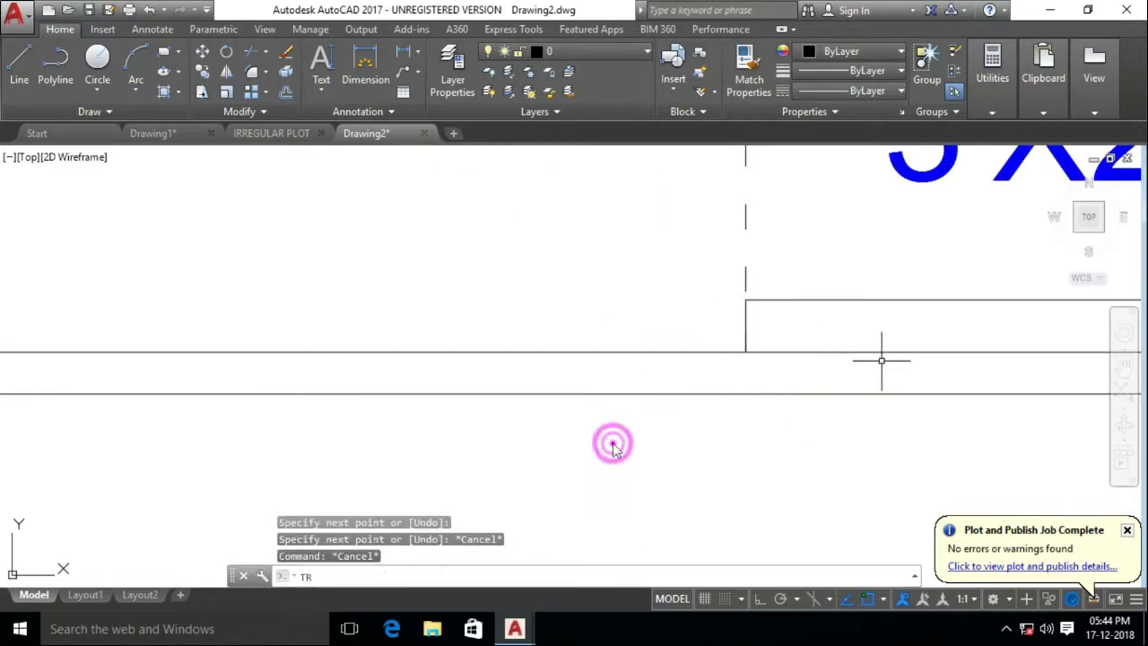
{"action": "type", "text": "tr"}
{"action": "key", "text": "Return"}
{"action": "scroll", "coordinate": [612, 440], "scroll_direction": "down", "scroll_amount": 4}
{"action": "key", "text": "Escape"}
{"action": "key", "text": "Escape"}
{"action": "scroll", "coordinate": [687, 325], "scroll_direction": "down", "scroll_amount": 2}
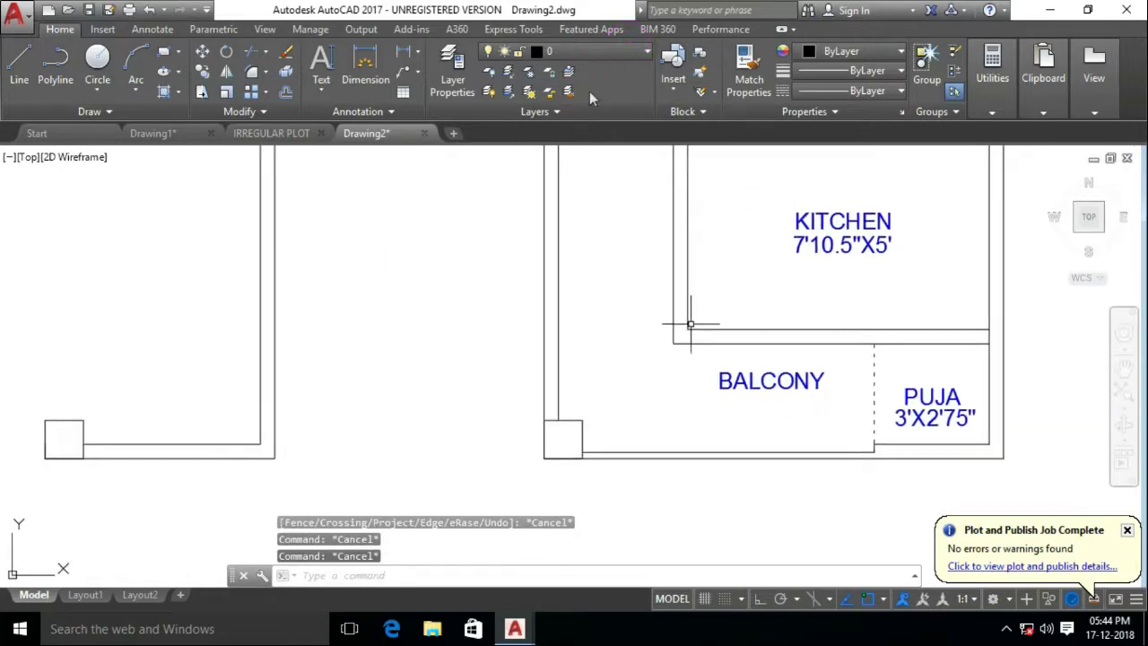
{"action": "scroll", "coordinate": [568, 187], "scroll_direction": "down", "scroll_amount": 3}
{"action": "scroll", "coordinate": [569, 187], "scroll_direction": "down", "scroll_amount": 2}
{"action": "scroll", "coordinate": [572, 191], "scroll_direction": "down", "scroll_amount": 2}
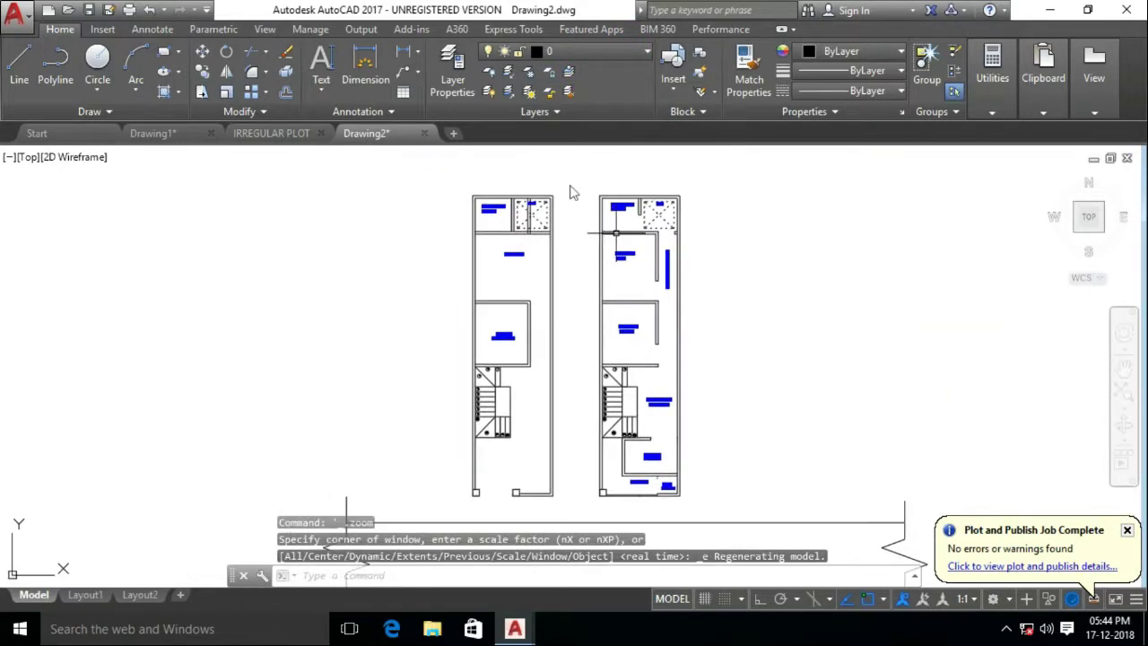
Dimension the left plan's bedroom: 11'-3" width and 10' depth
{"action": "scroll", "coordinate": [569, 187], "scroll_direction": "up", "scroll_amount": 5}
{"action": "type", "text": "dli"}
{"action": "key", "text": "Return"}
{"action": "scroll", "coordinate": [367, 260], "scroll_direction": "up", "scroll_amount": 3}
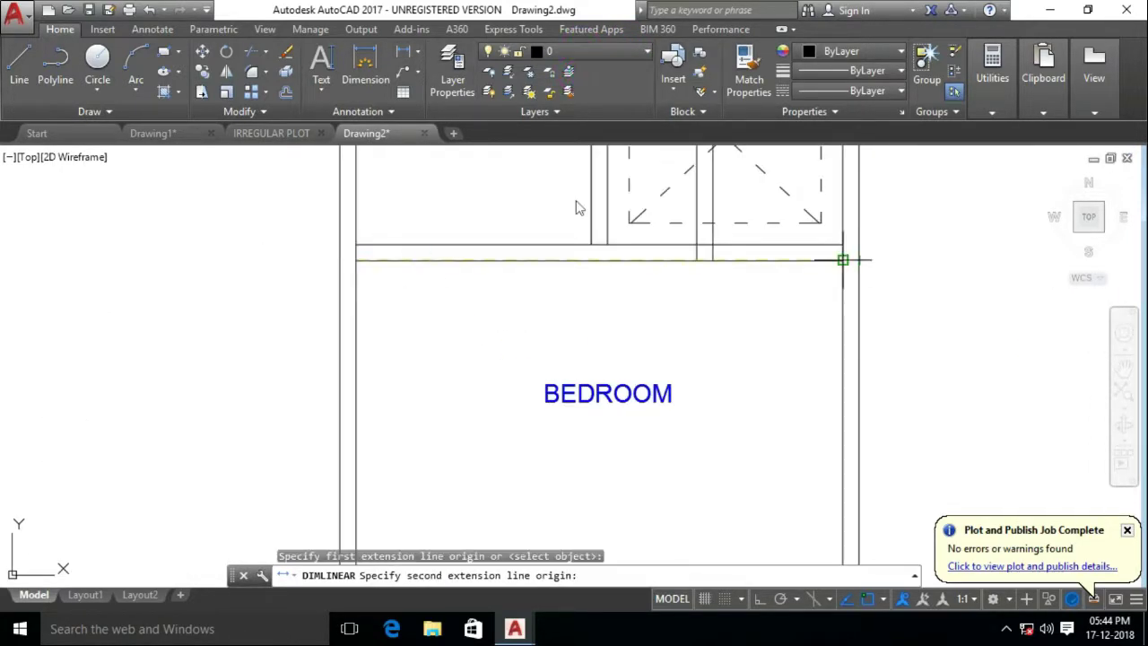
{"action": "left_click", "coordinate": [843, 260]}
{"action": "left_click", "coordinate": [628, 300]}
{"action": "key", "text": "Return"}
{"action": "left_click", "coordinate": [356, 260]}
{"action": "middle_click_drag", "start_coordinate": [385, 448], "coordinate": [466, 258]}
{"action": "left_click", "coordinate": [461, 502]}
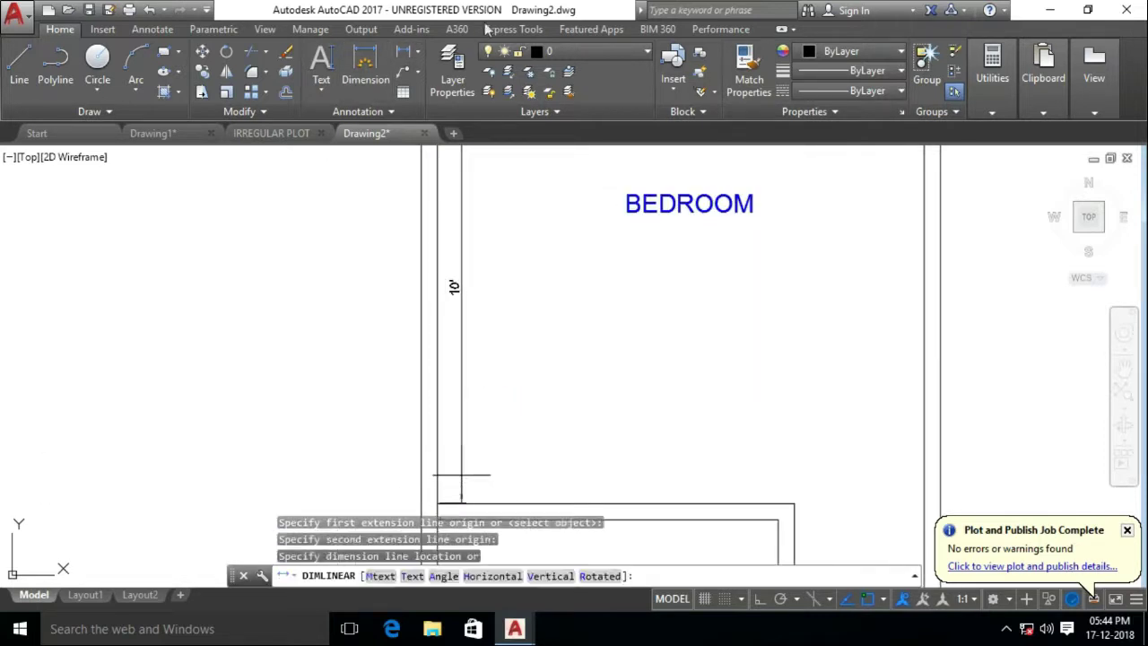
{"action": "left_click", "coordinate": [461, 475]}
Label the bedroom 11'3"X10' with a pasted KITCHEN text, then erase both dimensions
{"action": "scroll", "coordinate": [461, 475], "scroll_direction": "down", "scroll_amount": 1}
{"action": "scroll", "coordinate": [615, 332], "scroll_direction": "up", "scroll_amount": 1}
{"action": "key", "text": "ctrl+v"}
{"action": "left_click", "coordinate": [600, 341]}
{"action": "double_click", "coordinate": [655, 329]}
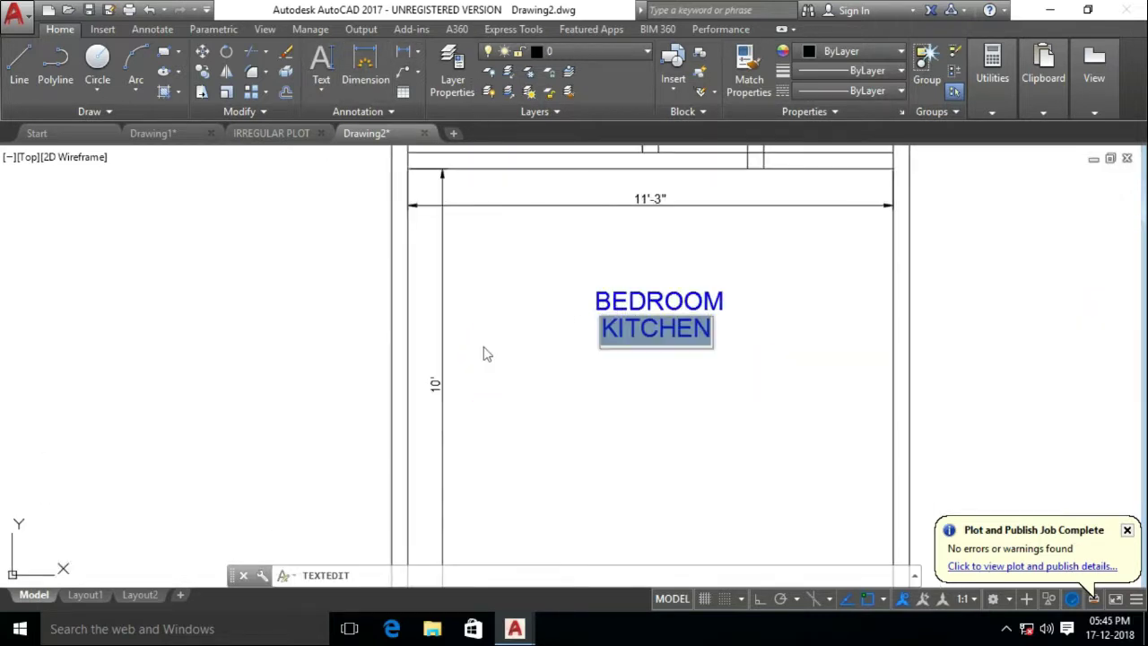
{"action": "type", "text": "11'3\"X10'"}
{"action": "key", "text": "Return"}
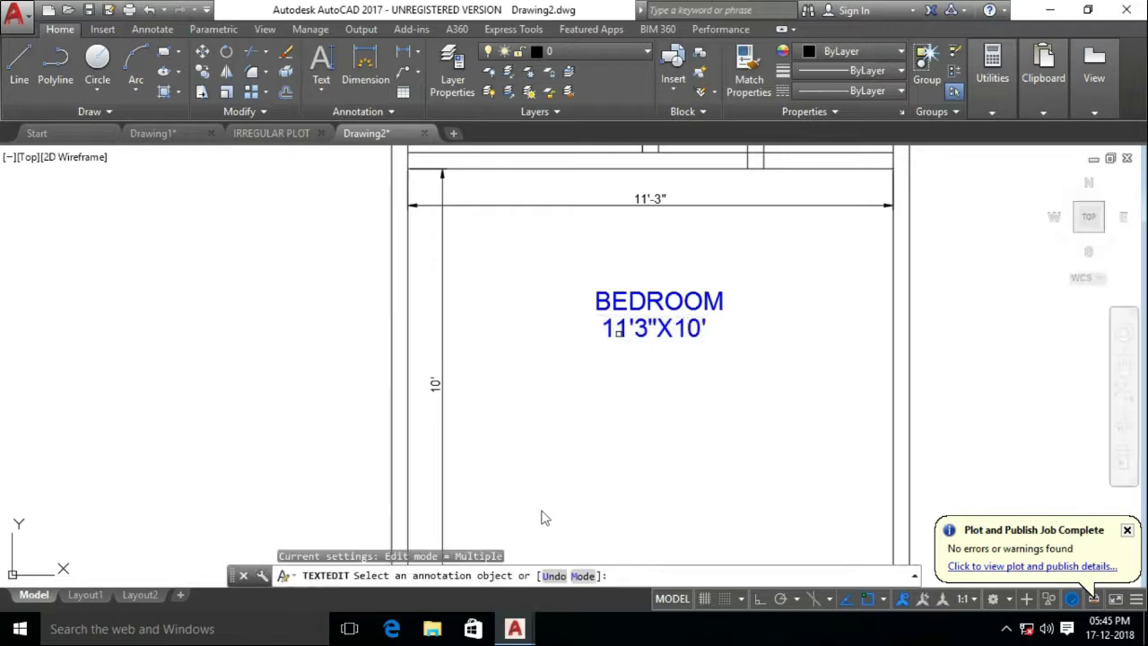
{"action": "left_click", "coordinate": [544, 256]}
{"action": "left_click", "coordinate": [463, 195]}
{"action": "key", "text": "Delete"}
Start a line at the kitchen wall corner, then cancel it
{"action": "scroll", "coordinate": [610, 296], "scroll_direction": "down", "scroll_amount": 3}
{"action": "scroll", "coordinate": [628, 309], "scroll_direction": "down", "scroll_amount": 1}
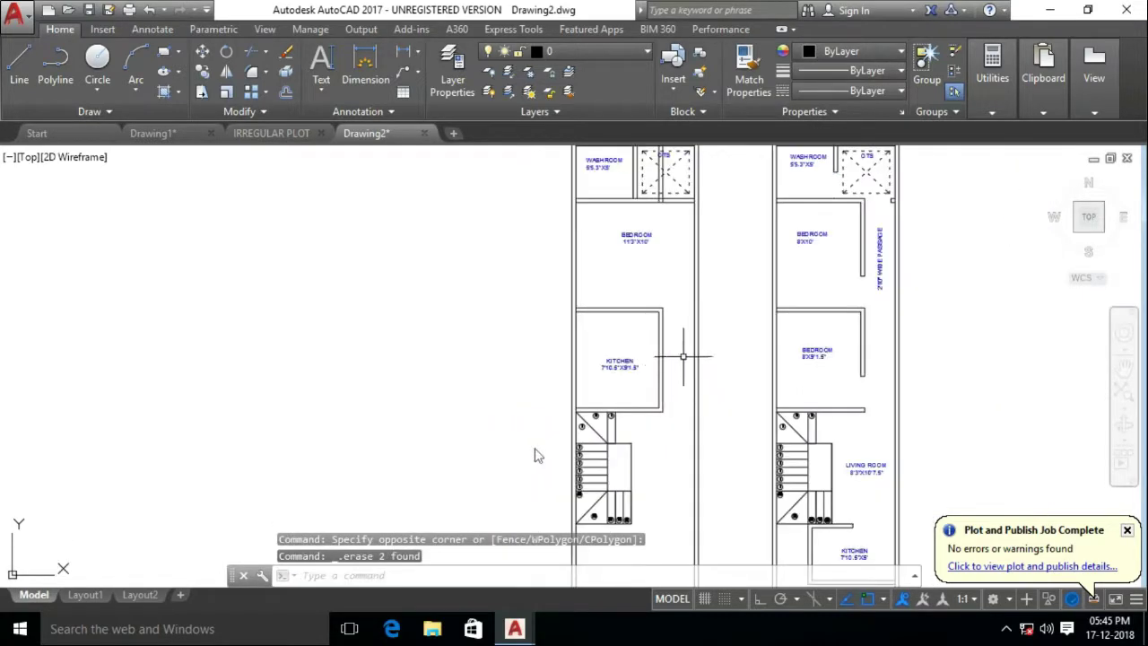
{"action": "scroll", "coordinate": [648, 418], "scroll_direction": "up", "scroll_amount": 3}
{"action": "type", "text": "l"}
{"action": "key", "text": "Return"}
{"action": "scroll", "coordinate": [658, 404], "scroll_direction": "up", "scroll_amount": 2}
{"action": "scroll", "coordinate": [600, 360], "scroll_direction": "up", "scroll_amount": 2}
{"action": "scroll", "coordinate": [619, 357], "scroll_direction": "down", "scroll_amount": 1}
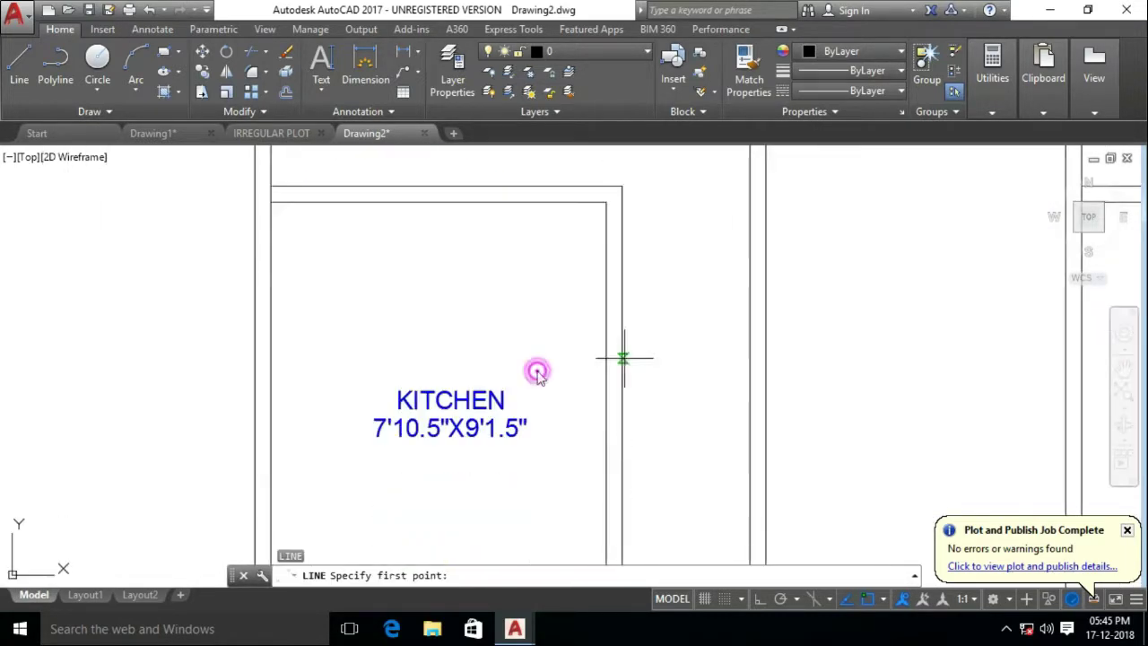
{"action": "scroll", "coordinate": [583, 440], "scroll_direction": "down", "scroll_amount": 2}
{"action": "scroll", "coordinate": [584, 440], "scroll_direction": "up", "scroll_amount": 3}
{"action": "left_click", "coordinate": [591, 431]}
{"action": "key", "text": "Escape"}
Offset the kitchen wall line by 3 and trim the wall open
{"action": "type", "text": "o"}
{"action": "key", "text": "Return"}
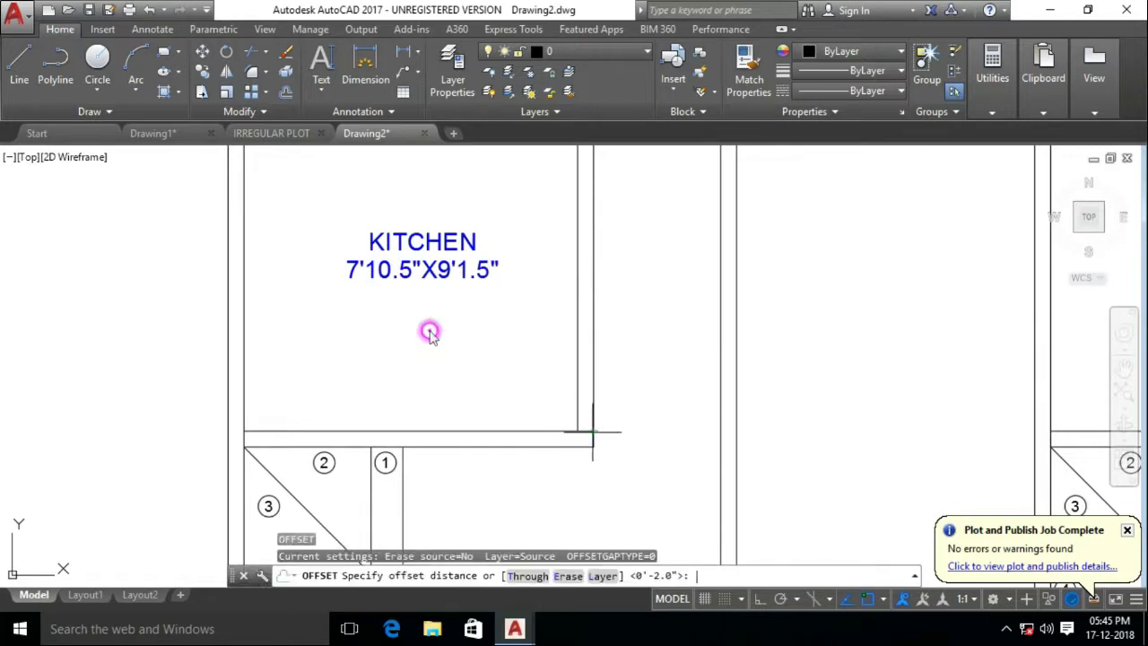
{"action": "type", "text": "3"}
{"action": "key", "text": "Return"}
{"action": "key", "text": "Escape"}
{"action": "type", "text": "tr"}
{"action": "key", "text": "Return"}
{"action": "left_click", "coordinate": [505, 359]}
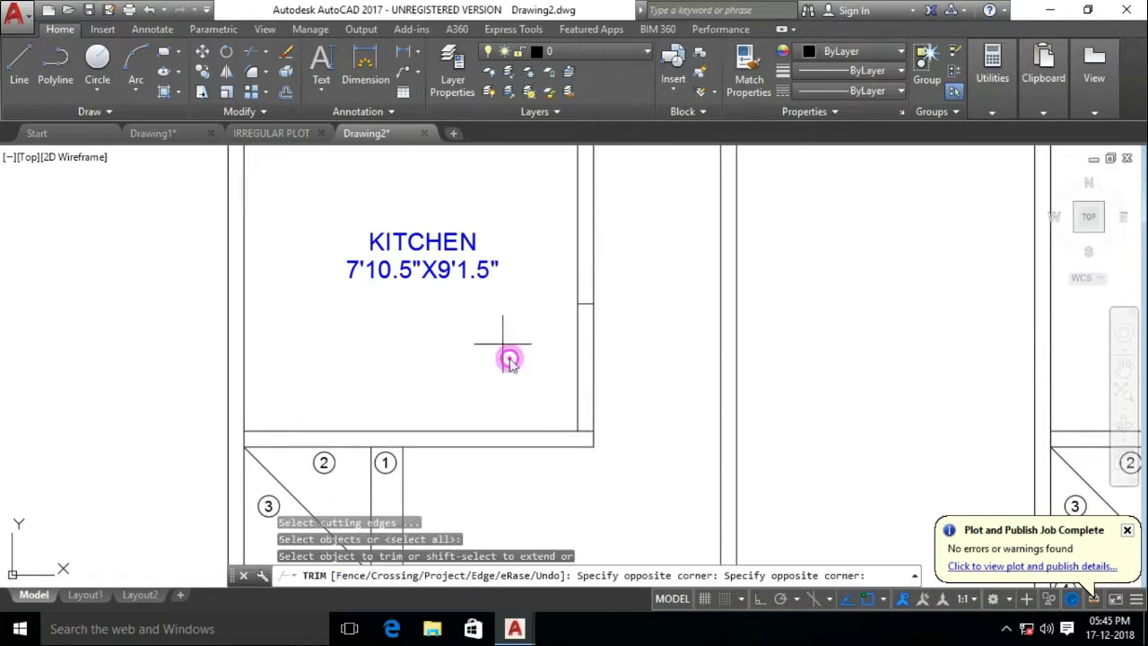
{"action": "key", "text": "Escape"}
{"action": "scroll", "coordinate": [538, 392], "scroll_direction": "down", "scroll_amount": 4}
{"action": "scroll", "coordinate": [538, 392], "scroll_direction": "up", "scroll_amount": 1}
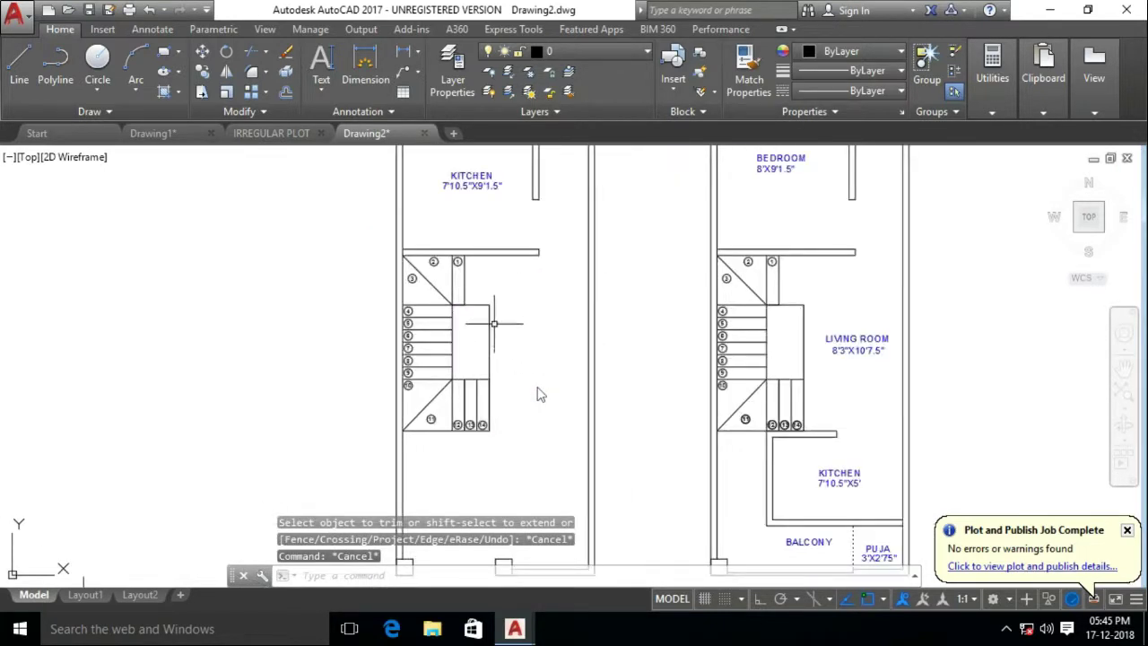
{"action": "scroll", "coordinate": [541, 395], "scroll_direction": "up", "scroll_amount": 3}
{"action": "scroll", "coordinate": [538, 395], "scroll_direction": "down", "scroll_amount": 2}
{"action": "scroll", "coordinate": [443, 425], "scroll_direction": "down", "scroll_amount": 2}
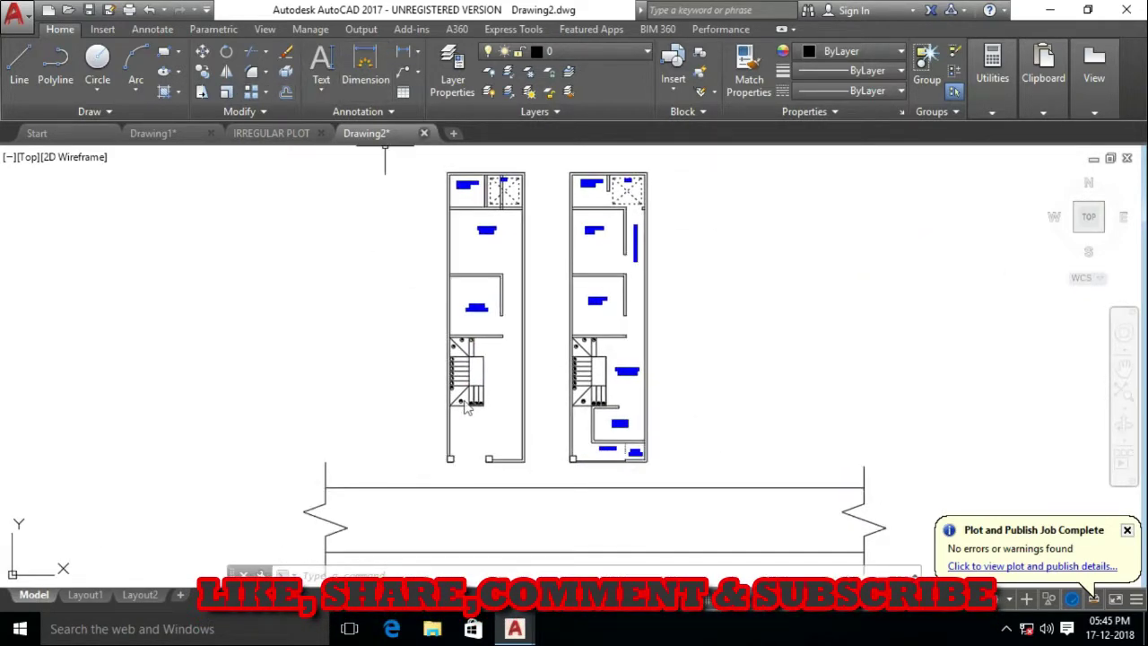
Paste a room label under the ground floor plan and retitle it GROUND FLOOR PLAN
{"action": "scroll", "coordinate": [465, 408], "scroll_direction": "up", "scroll_amount": 2}
{"action": "key", "text": "ctrl+v"}
{"action": "scroll", "coordinate": [449, 340], "scroll_direction": "up", "scroll_amount": 3}
{"action": "scroll", "coordinate": [448, 345], "scroll_direction": "up", "scroll_amount": 2}
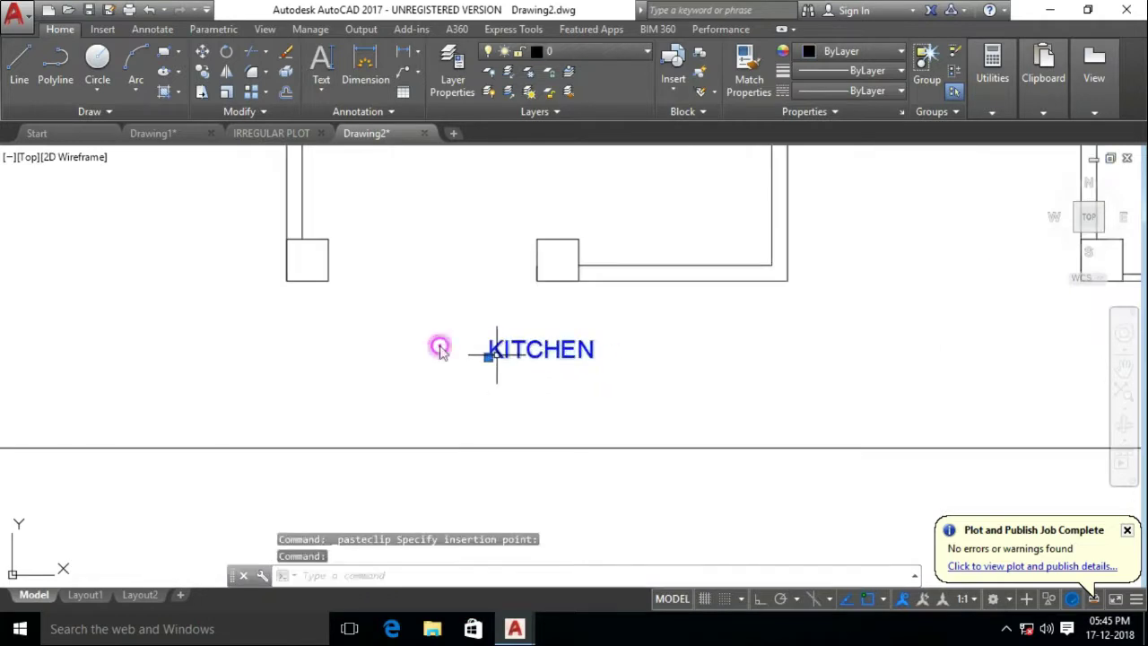
{"action": "left_click", "coordinate": [487, 349]}
{"action": "double_click", "coordinate": [499, 350]}
{"action": "type", "text": "GROUND FLOOR PLAN"}
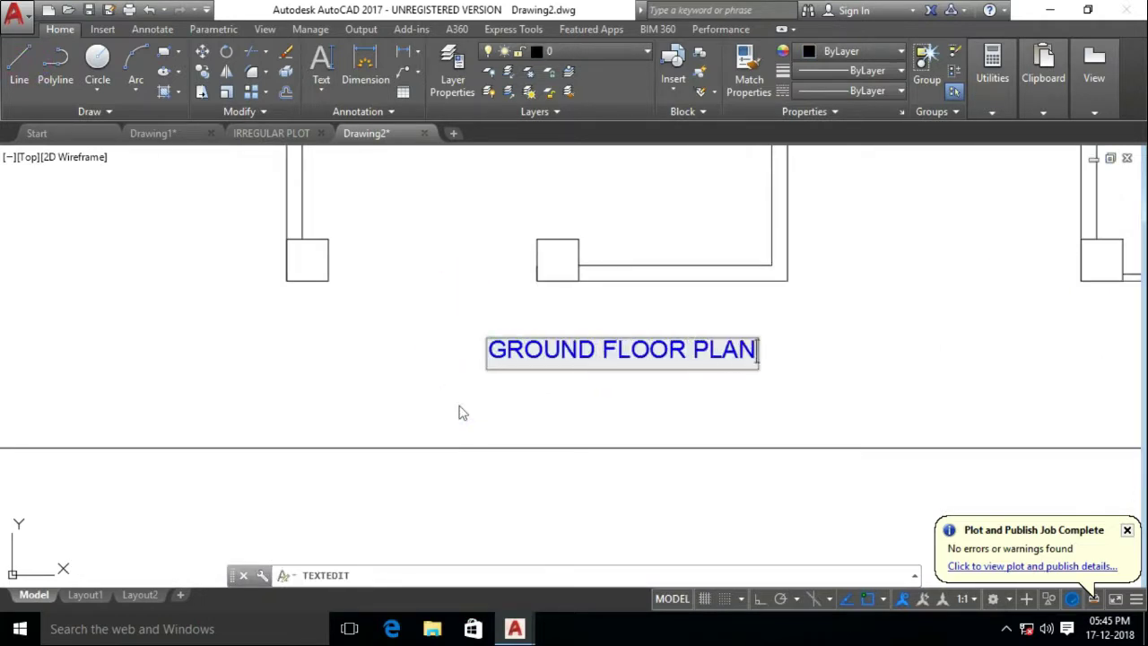
{"action": "left_click", "coordinate": [463, 413]}
Place a pasted label under the first floor plan and retitle it FIRST FLOOR PLAN
{"action": "middle_click_drag", "start_coordinate": [1014, 391], "coordinate": [493, 379]}
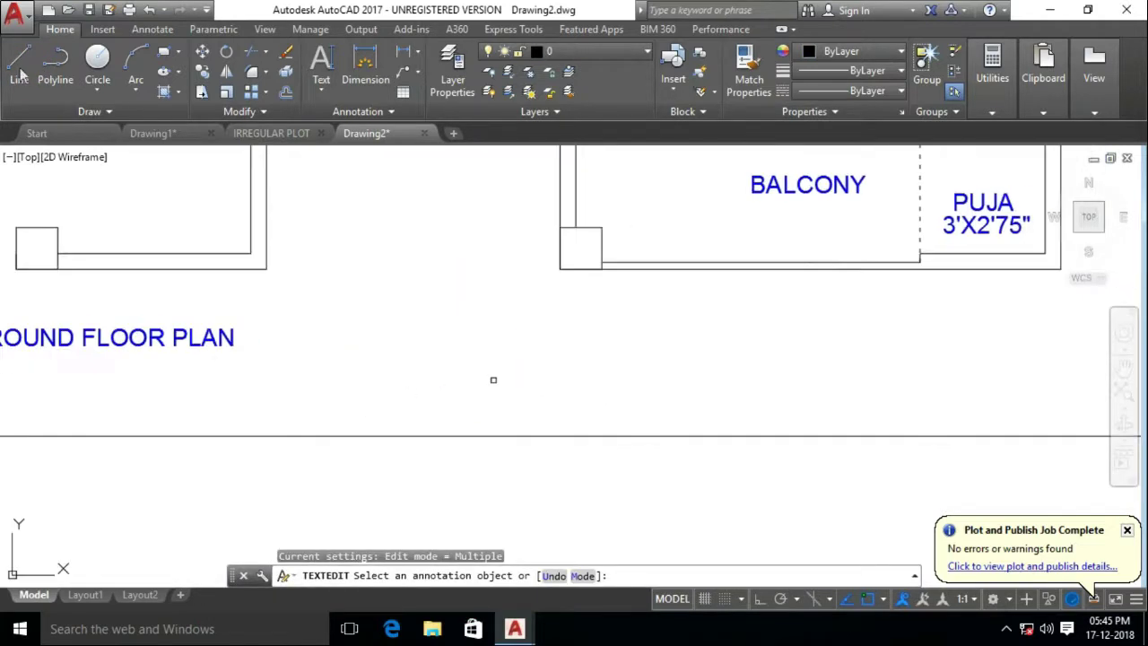
{"action": "left_click", "coordinate": [718, 350]}
{"action": "double_click", "coordinate": [780, 330]}
{"action": "type", "text": "FIRST FLOOR PLAN"}
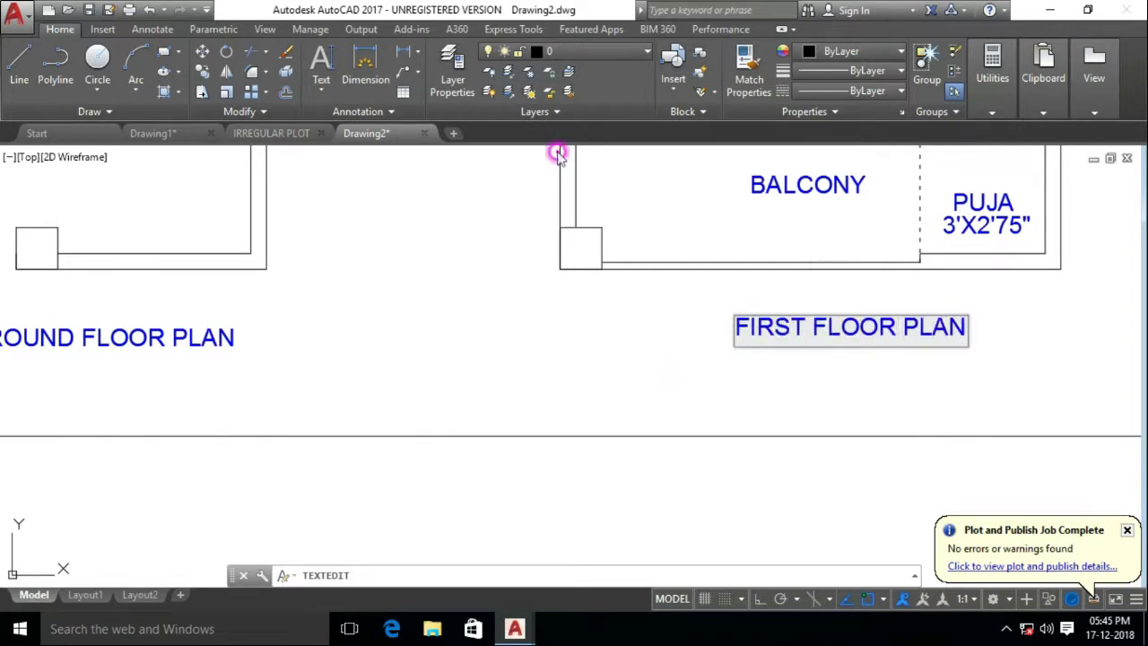
{"action": "left_click", "coordinate": [679, 326]}
{"action": "key", "text": "Escape"}
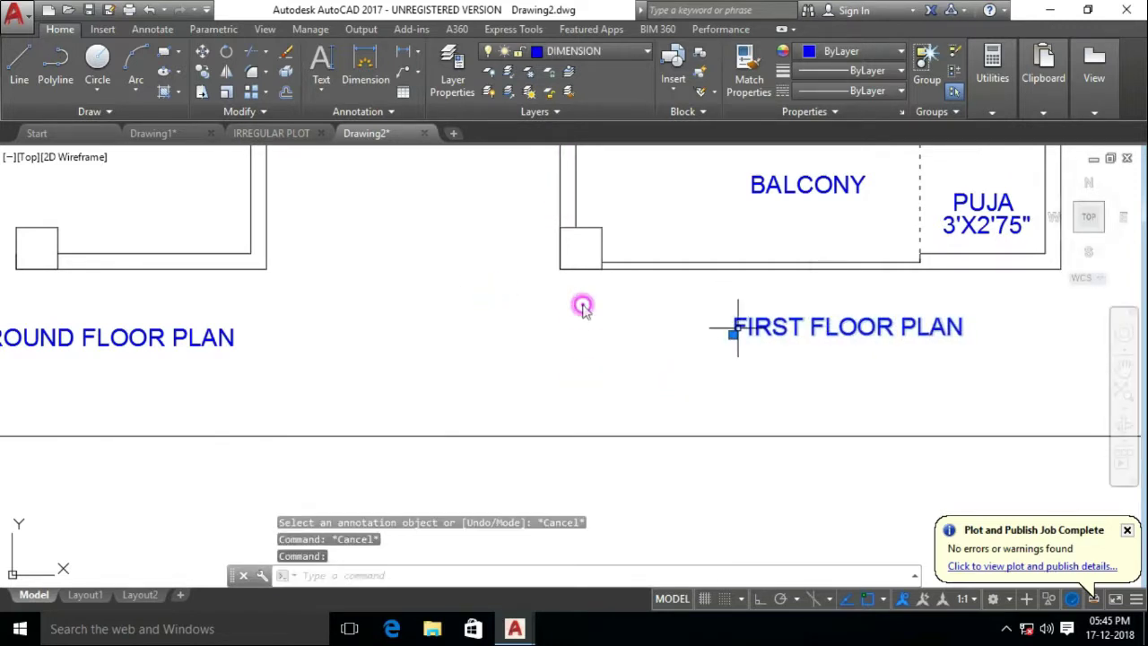
Select both plan titles and give them the same larger text height in Properties
{"action": "middle_click_drag", "start_coordinate": [232, 331], "coordinate": [532, 358]}
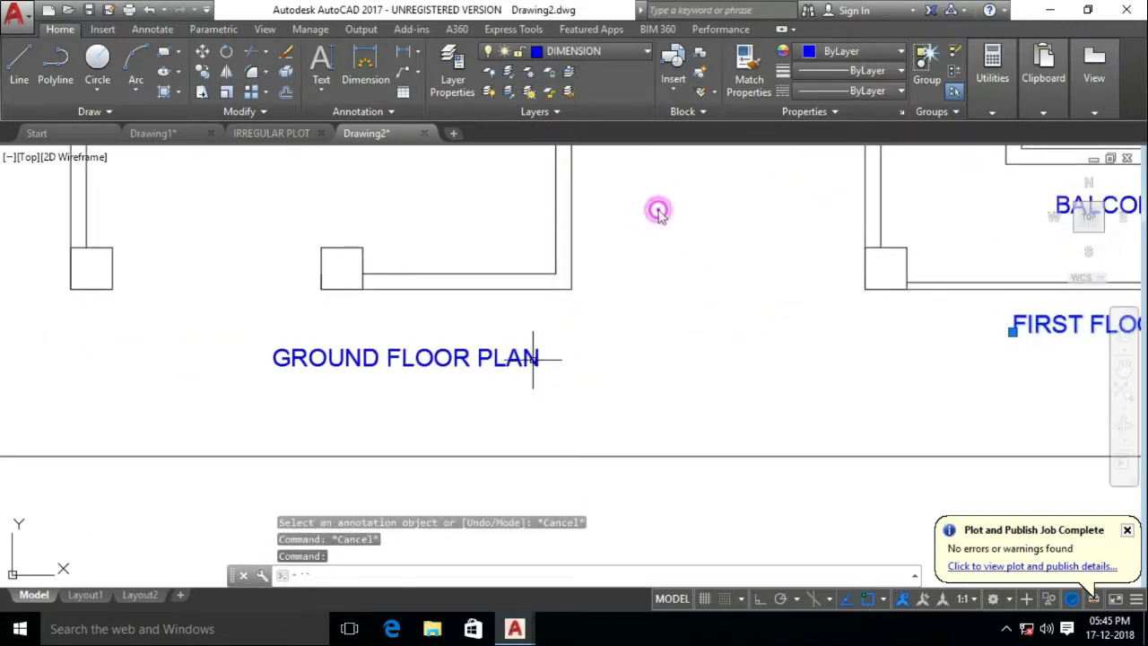
{"action": "key", "text": "Escape"}
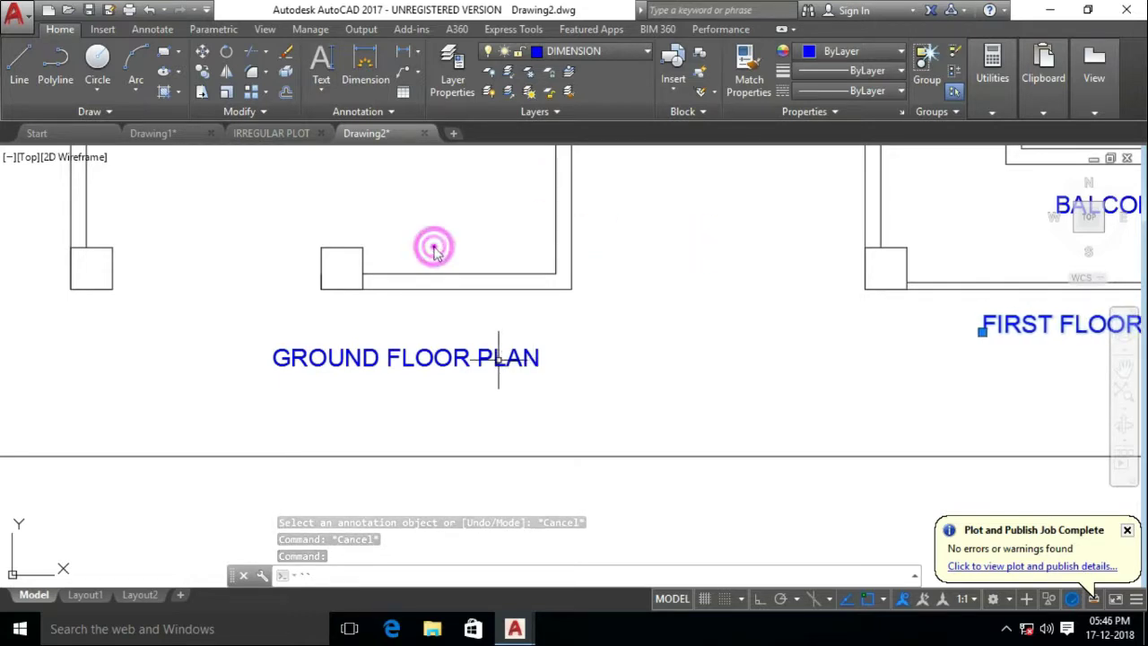
{"action": "left_click", "coordinate": [503, 357]}
{"action": "middle_click_drag", "start_coordinate": [486, 389], "coordinate": [428, 389]}
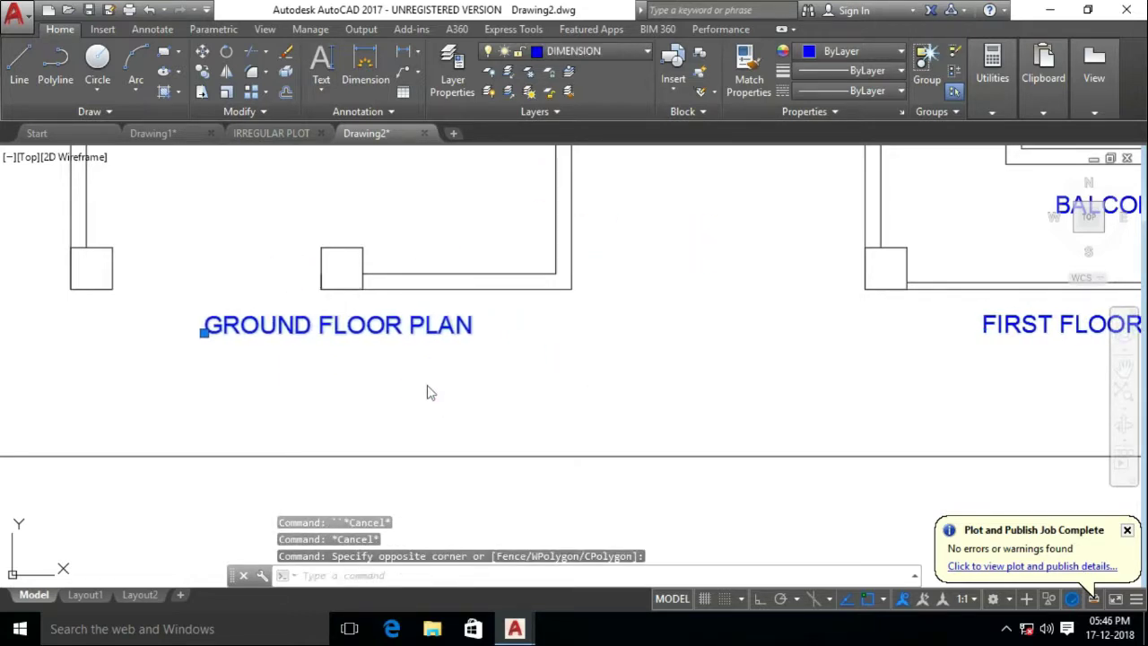
{"action": "scroll", "coordinate": [528, 368], "scroll_direction": "down", "scroll_amount": 5}
{"action": "left_click", "coordinate": [663, 357]}
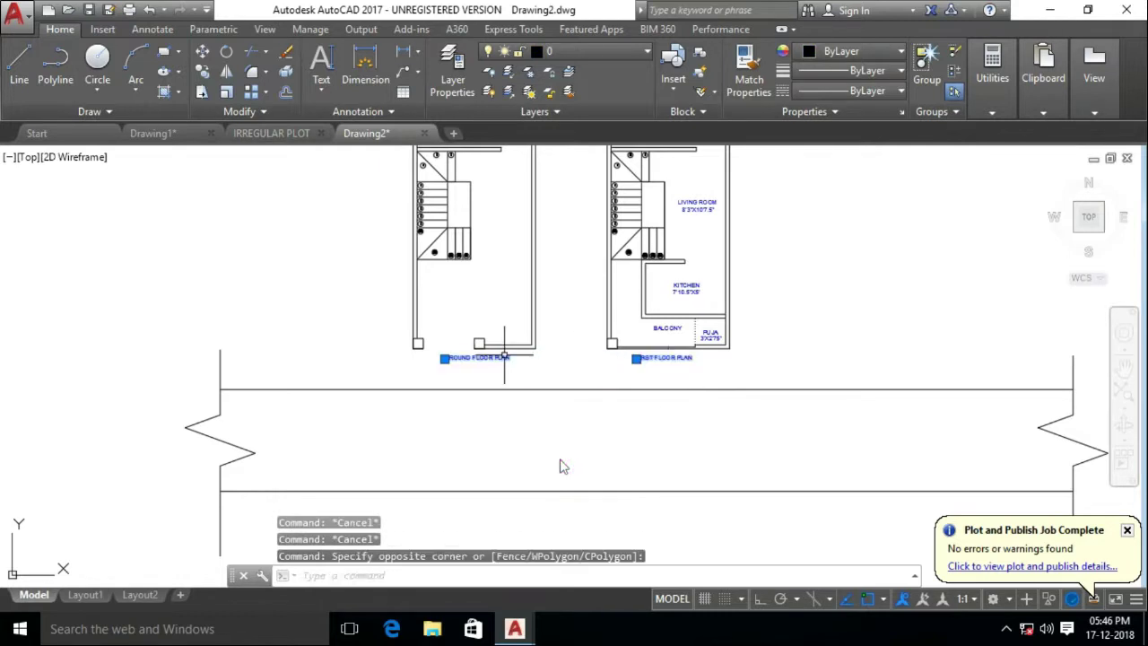
{"action": "key", "text": "ctrl+1"}
{"action": "key", "text": "Return"}
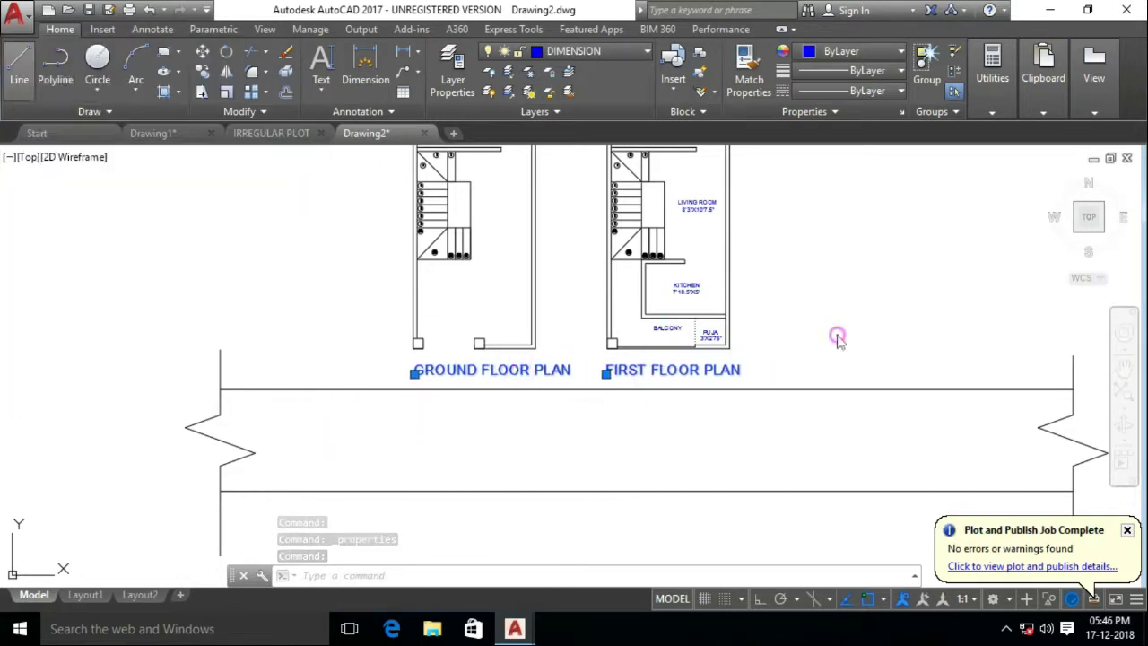
{"action": "key", "text": "Escape"}
{"action": "key", "text": "Escape"}
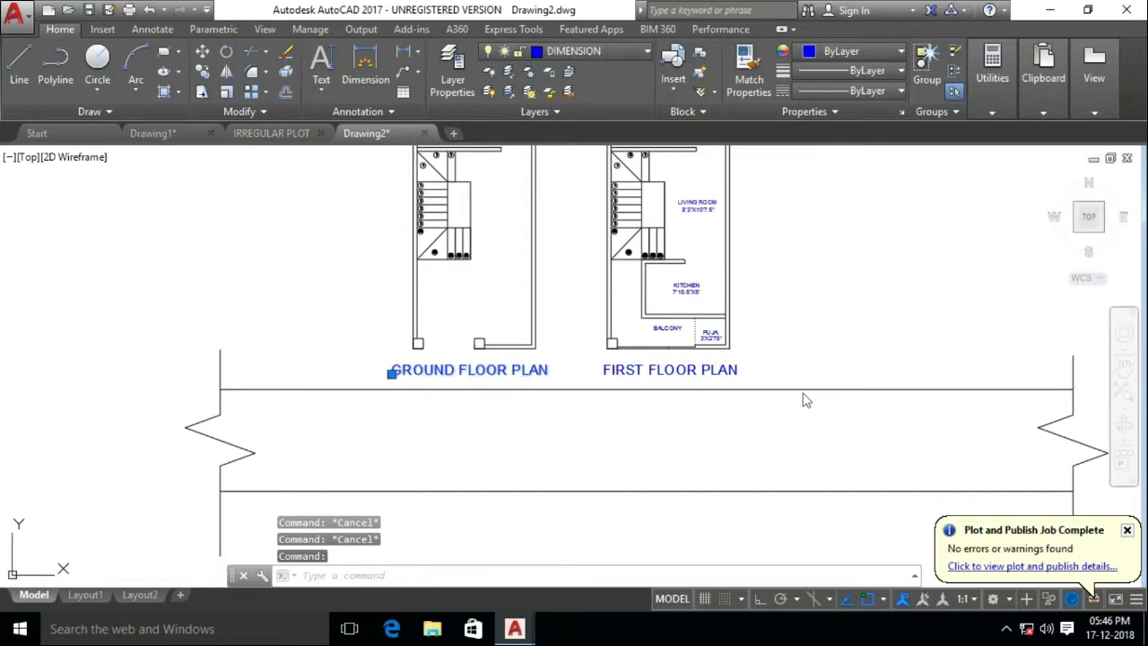
{"action": "key", "text": "Escape"}
{"action": "scroll", "coordinate": [567, 261], "scroll_direction": "up", "scroll_amount": 3}
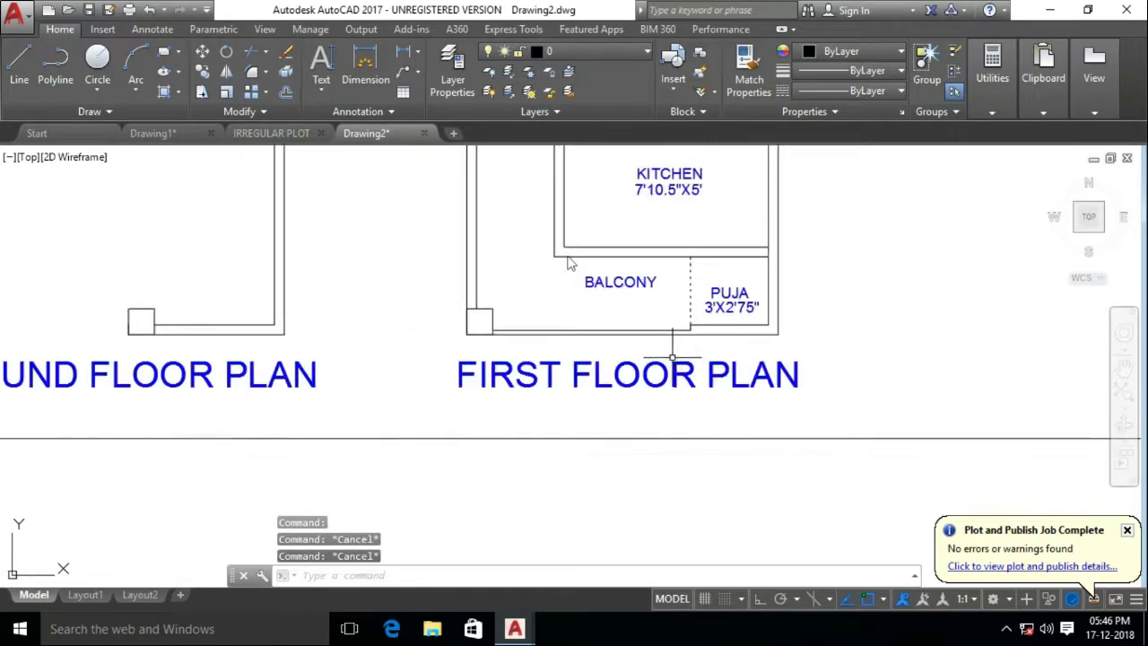
{"action": "middle_click_drag", "start_coordinate": [551, 299], "coordinate": [642, 410]}
Erase the two diagonal lines in the OTS
{"action": "middle_click_drag", "start_coordinate": [553, 164], "coordinate": [559, 404]}
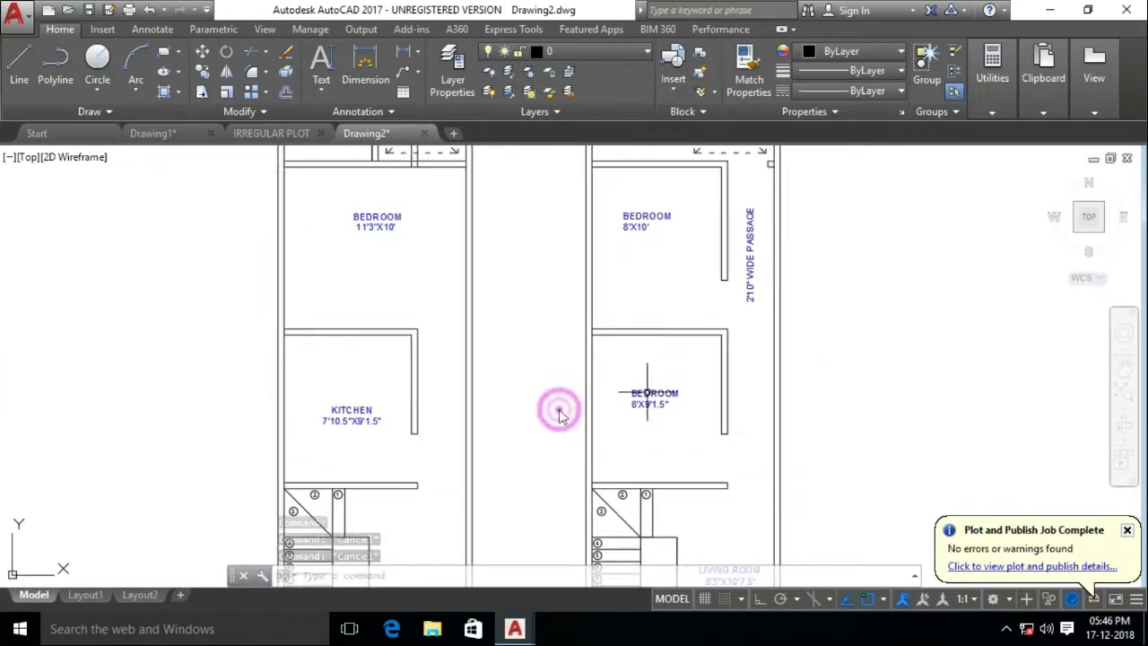
{"action": "middle_click_drag", "start_coordinate": [533, 285], "coordinate": [558, 416]}
{"action": "scroll", "coordinate": [431, 240], "scroll_direction": "up", "scroll_amount": 5}
{"action": "left_click", "coordinate": [460, 205]}
{"action": "left_click", "coordinate": [410, 167]}
{"action": "key", "text": "Delete"}
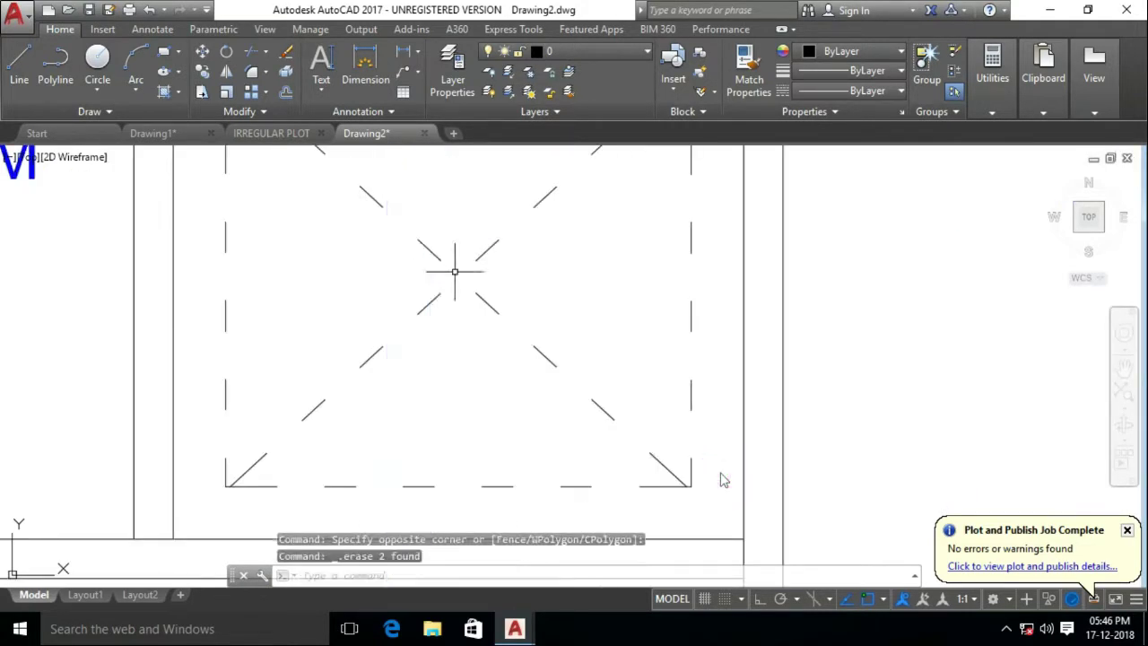
{"action": "scroll", "coordinate": [456, 269], "scroll_direction": "down", "scroll_amount": 5}
{"action": "scroll", "coordinate": [546, 376], "scroll_direction": "down", "scroll_amount": 2}
{"action": "scroll", "coordinate": [566, 301], "scroll_direction": "down", "scroll_amount": 2}
{"action": "left_click", "coordinate": [371, 200]}
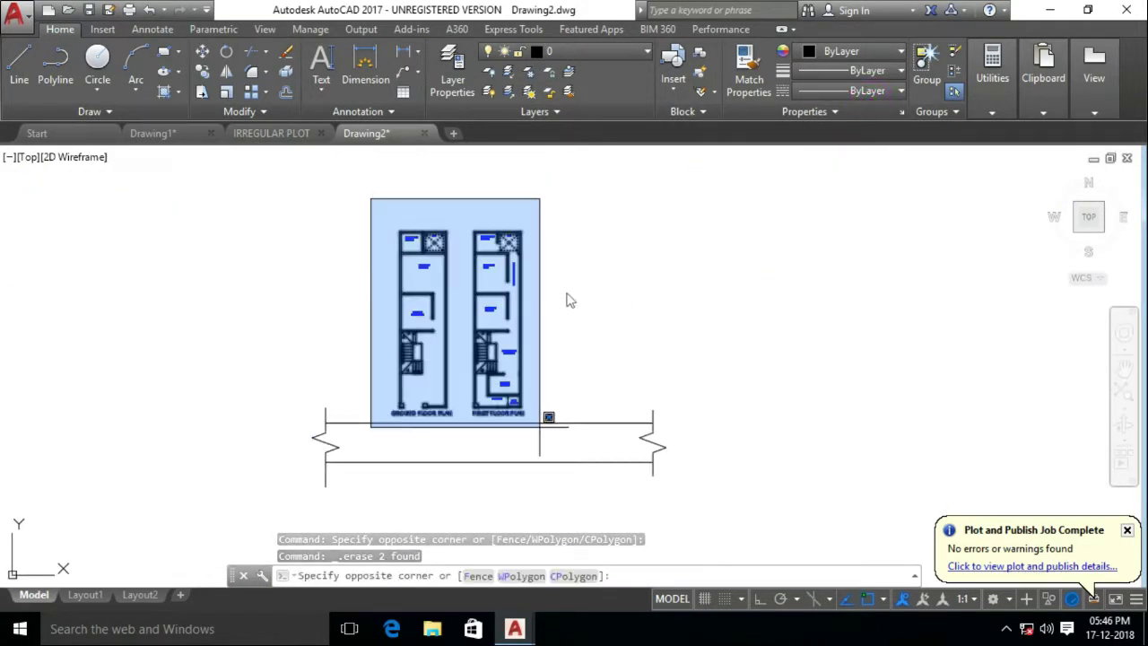
{"action": "left_click", "coordinate": [546, 415]}
{"action": "key", "text": "Escape"}
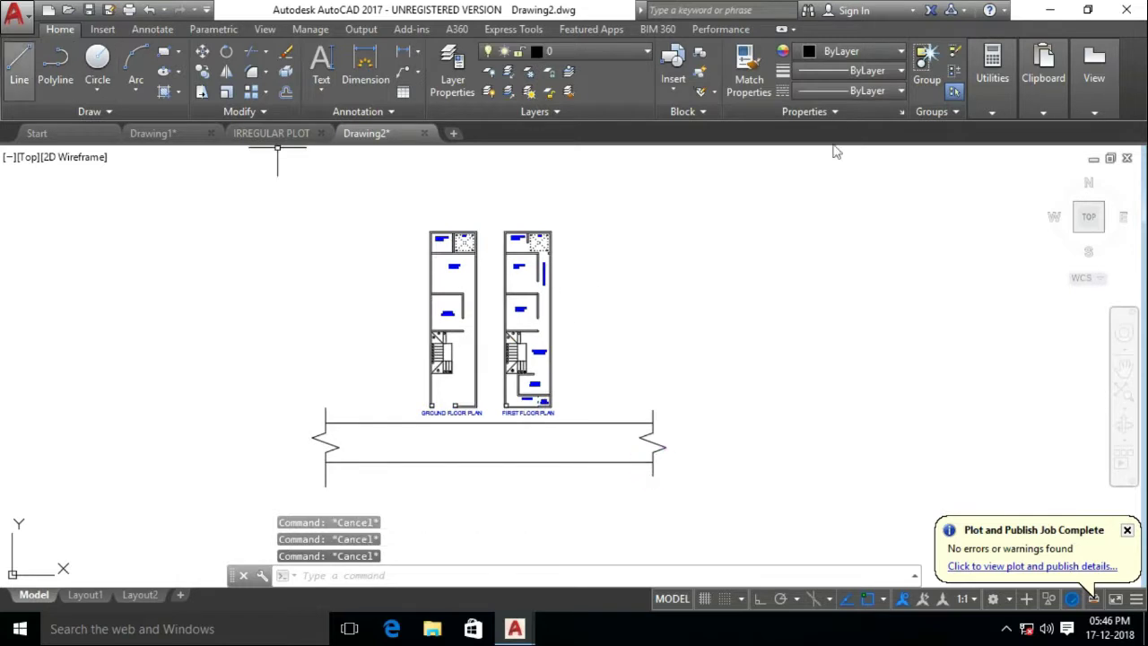
Offset the road's bottom edge by 5 to make a line in the road's middle
{"action": "scroll", "coordinate": [348, 453], "scroll_direction": "up", "scroll_amount": 5}
{"action": "key", "text": "l"}
{"action": "key", "text": "Return"}
{"action": "key", "text": "Escape"}
{"action": "key", "text": "o"}
{"action": "key", "text": "Return"}
{"action": "type", "text": "5"}
{"action": "key", "text": "Return"}
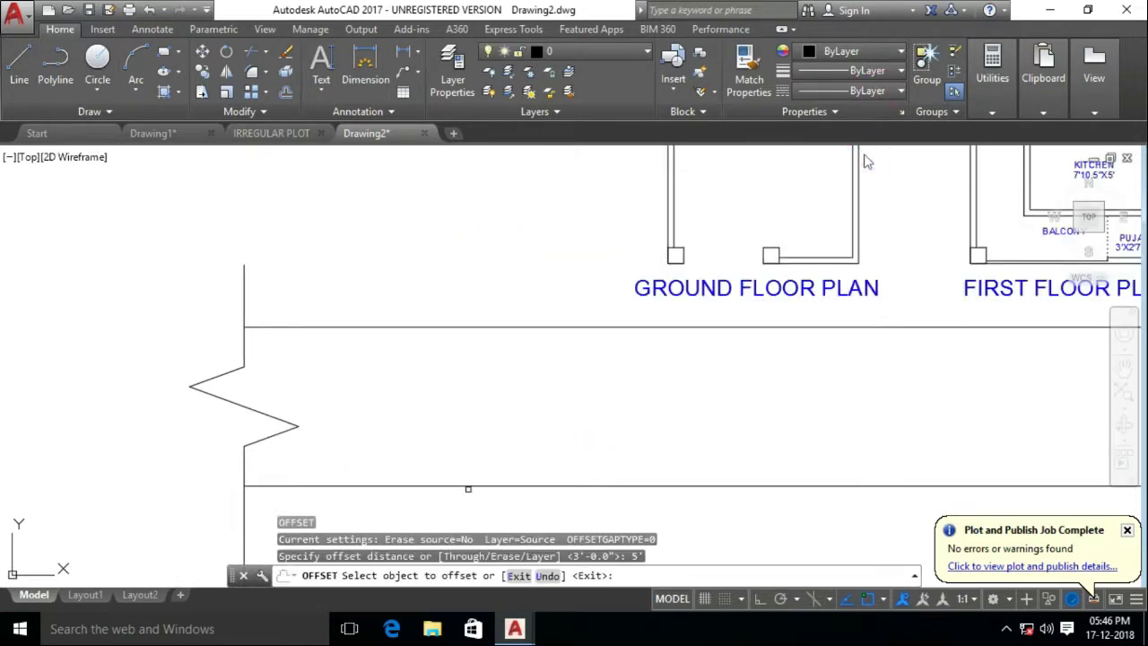
{"action": "left_click", "coordinate": [487, 486]}
{"action": "left_click", "coordinate": [487, 422]}
Give the middle road line a dashed linetype
{"action": "left_click", "coordinate": [243, 404]}
{"action": "left_click", "coordinate": [852, 70]}
{"action": "left_click", "coordinate": [861, 153]}
{"action": "scroll", "coordinate": [685, 358], "scroll_direction": "down", "scroll_amount": 3}
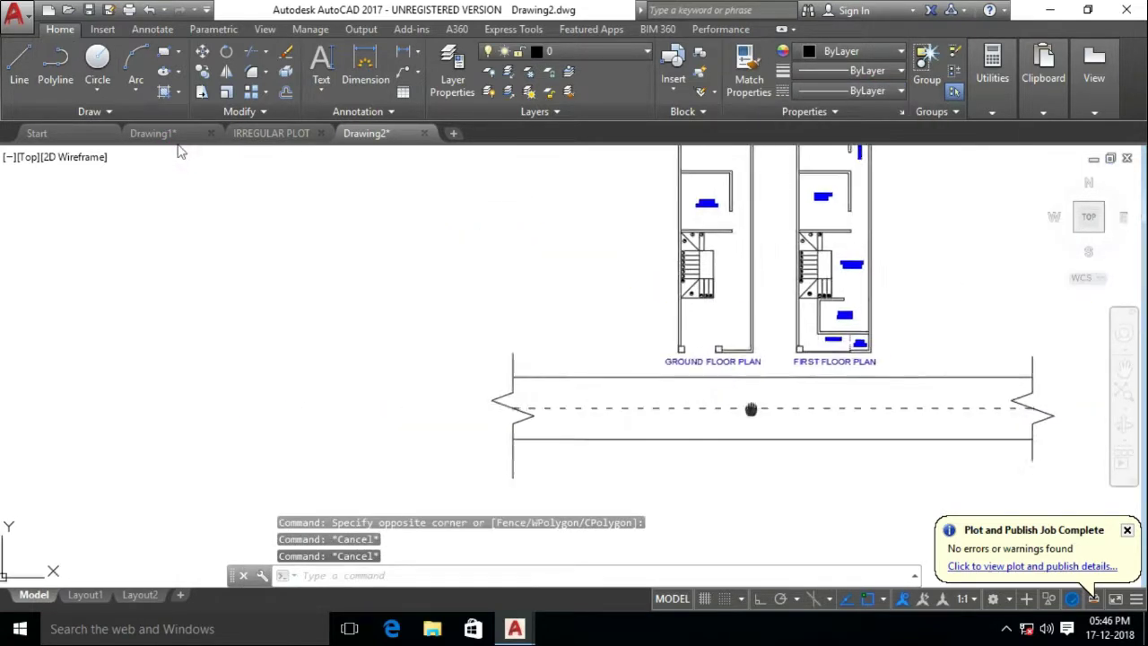
{"action": "middle_click_drag", "start_coordinate": [750, 409], "coordinate": [524, 439]}
{"action": "scroll", "coordinate": [524, 439], "scroll_direction": "up", "scroll_amount": 2}
{"action": "middle_click_drag", "start_coordinate": [568, 263], "coordinate": [627, 388]}
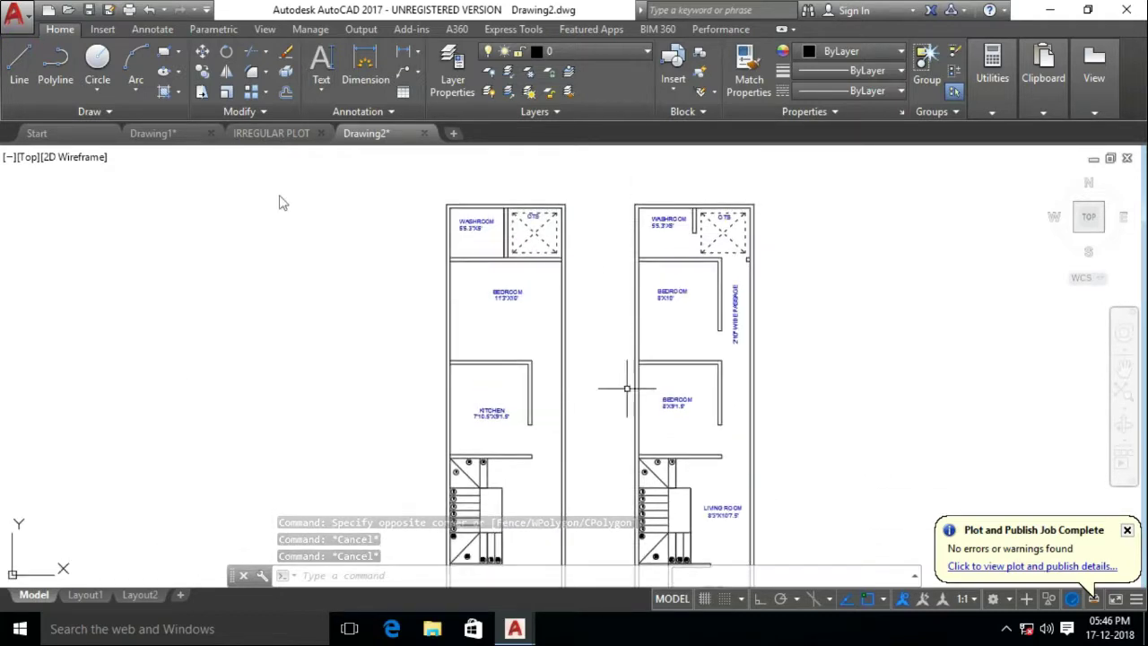
Create the DOOR and WINDOW layers in the Layer manager
{"action": "type", "text": "la"}
{"action": "key", "text": "Return"}
{"action": "key", "text": "alt+n"}
{"action": "type", "text": "DOOR"}
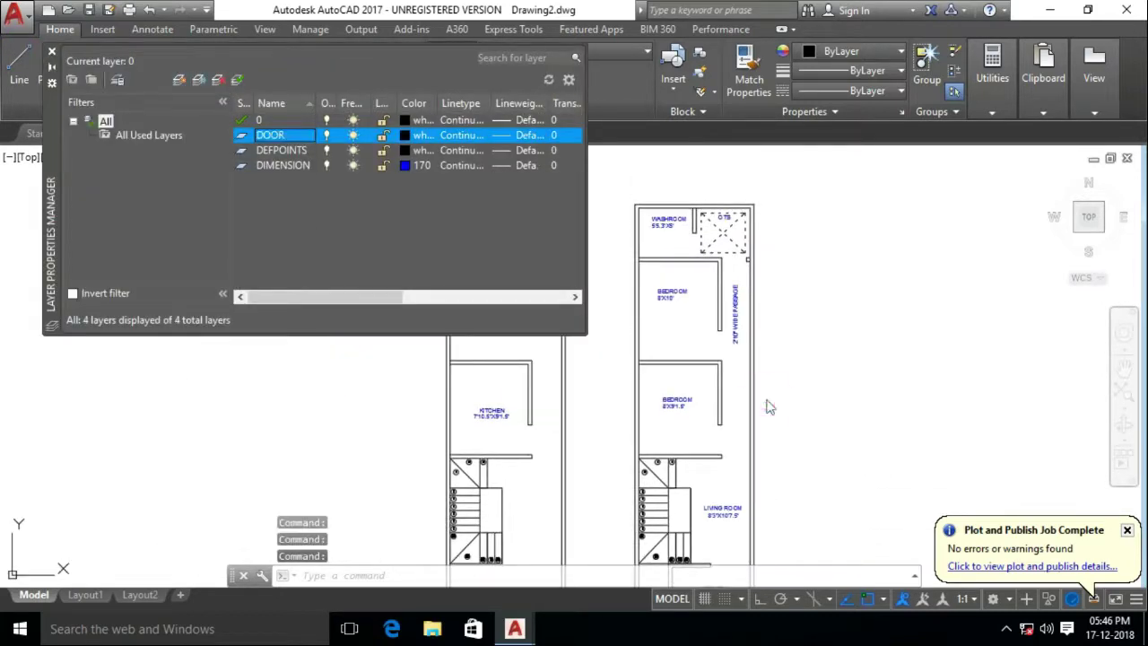
{"action": "key", "text": "alt+n"}
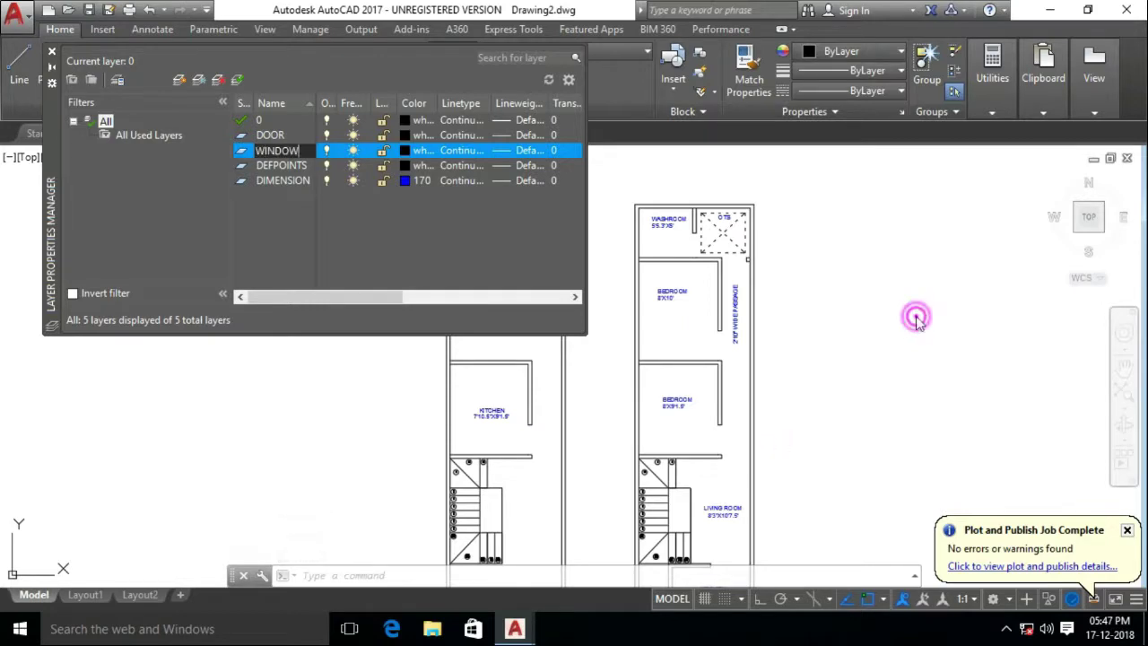
Insert the doors block drawing beside the plans and explode it
{"action": "type", "text": "i"}
{"action": "key", "text": "Return"}
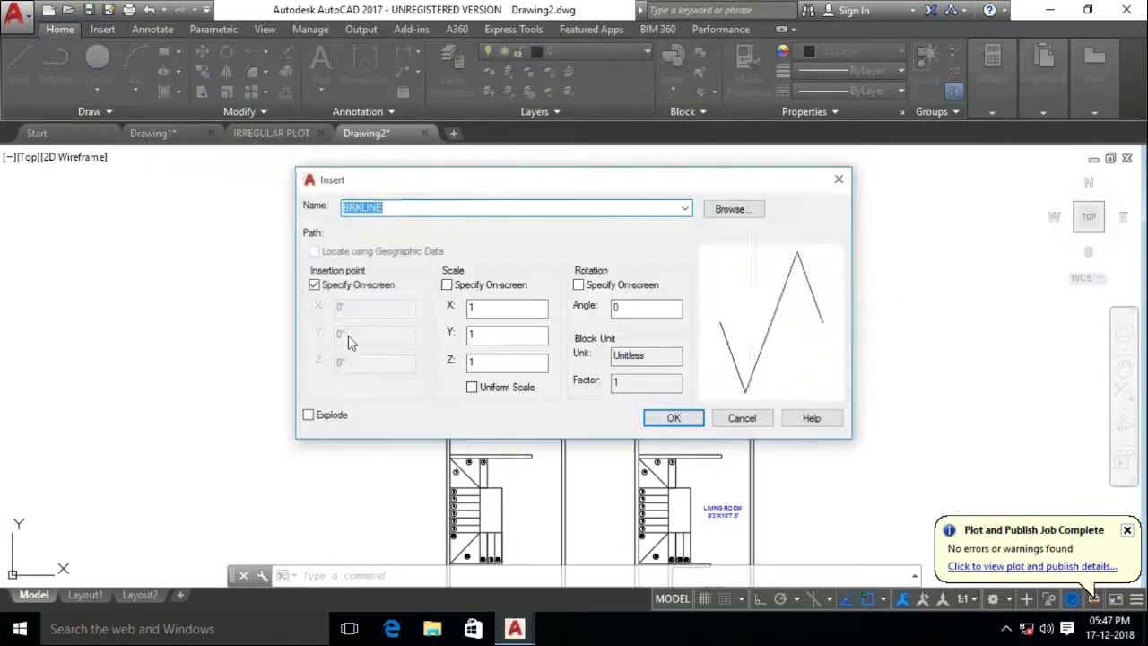
{"action": "left_click", "coordinate": [734, 208]}
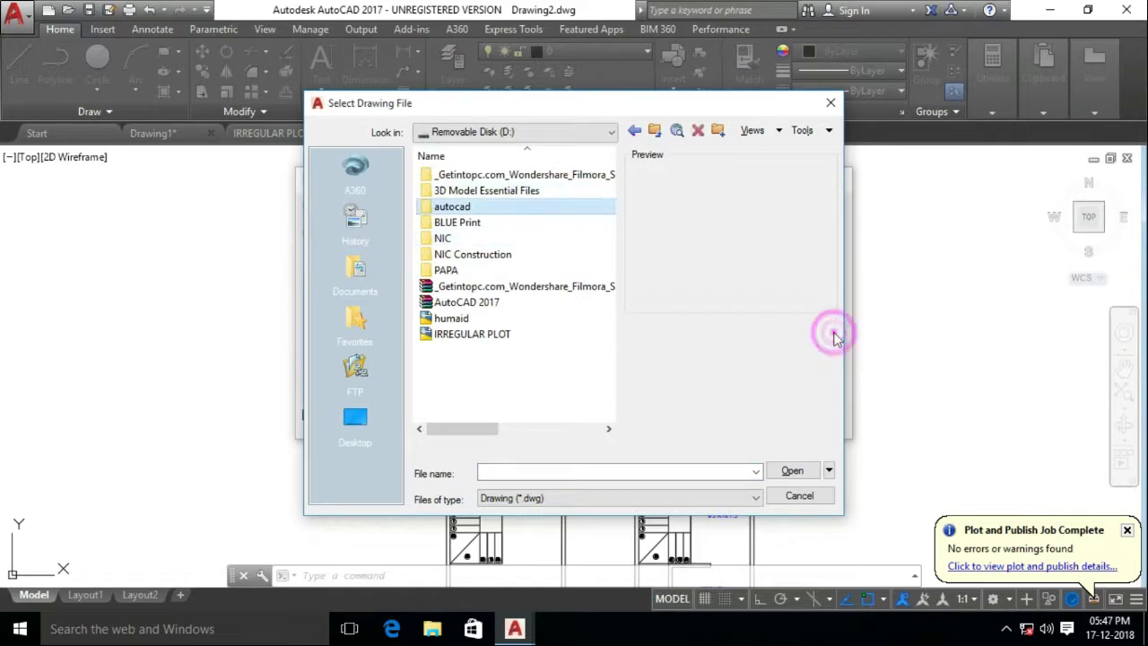
{"action": "key", "text": "Return"}
{"action": "left_click", "coordinate": [473, 299]}
{"action": "key", "text": "Return"}
{"action": "key", "text": "Return"}
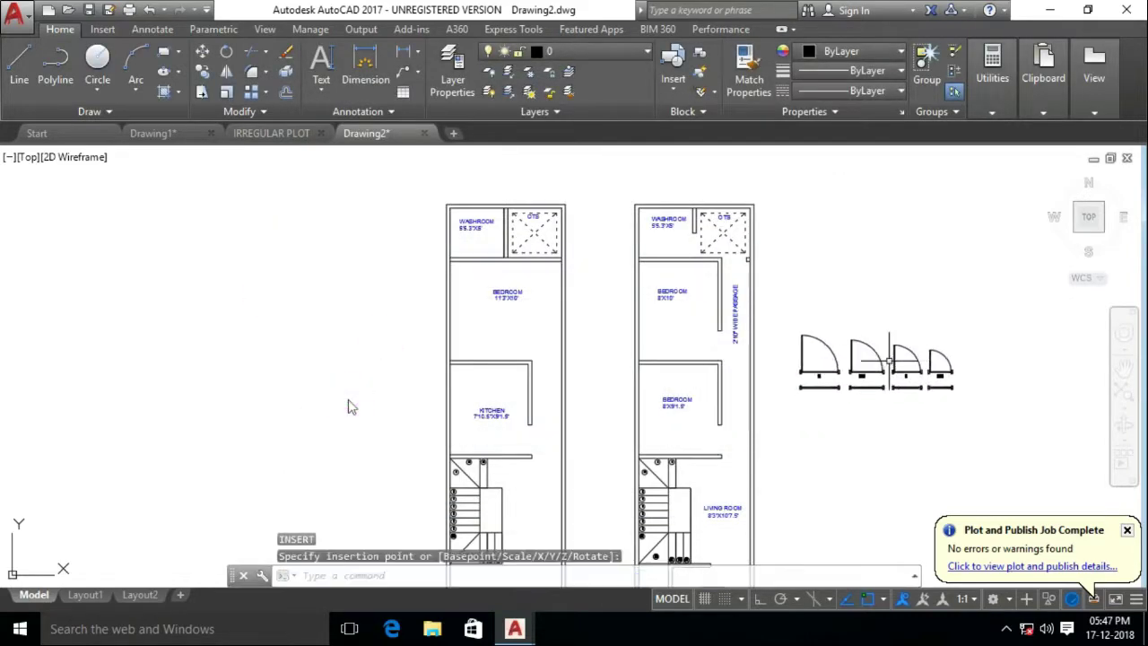
{"action": "left_click", "coordinate": [889, 362]}
{"action": "scroll", "coordinate": [896, 368], "scroll_direction": "up", "scroll_amount": 5}
{"action": "left_click", "coordinate": [815, 290]}
{"action": "type", "text": "x"}
{"action": "key", "text": "Return"}
Erase the hatch on the door jamb
{"action": "left_click", "coordinate": [1031, 211]}
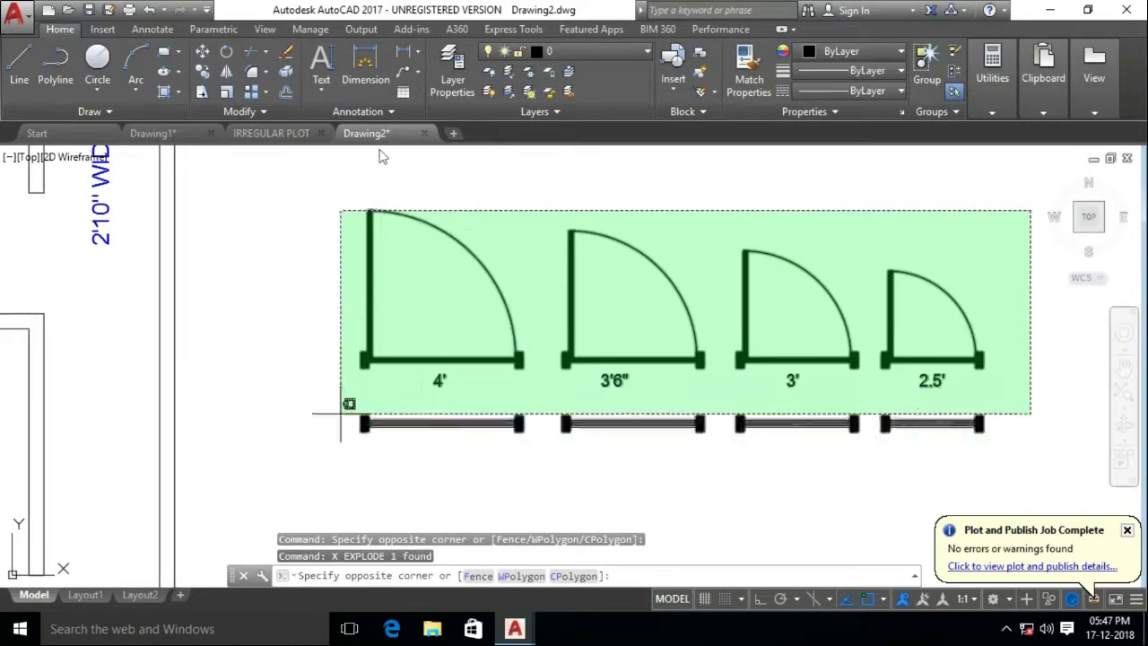
{"action": "left_click", "coordinate": [341, 414]}
{"action": "key", "text": "Escape"}
{"action": "key", "text": "Escape"}
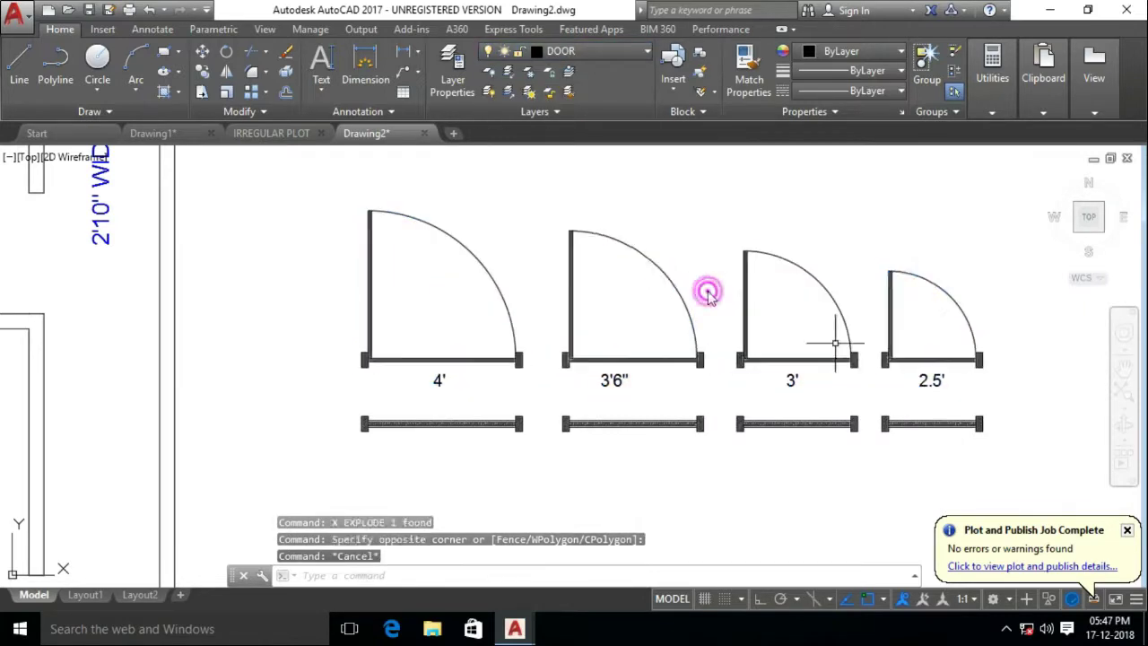
{"action": "scroll", "coordinate": [842, 345], "scroll_direction": "up", "scroll_amount": 3}
{"action": "scroll", "coordinate": [843, 346], "scroll_direction": "up", "scroll_amount": 1}
{"action": "key", "text": "Delete"}
{"action": "left_click", "coordinate": [487, 333]}
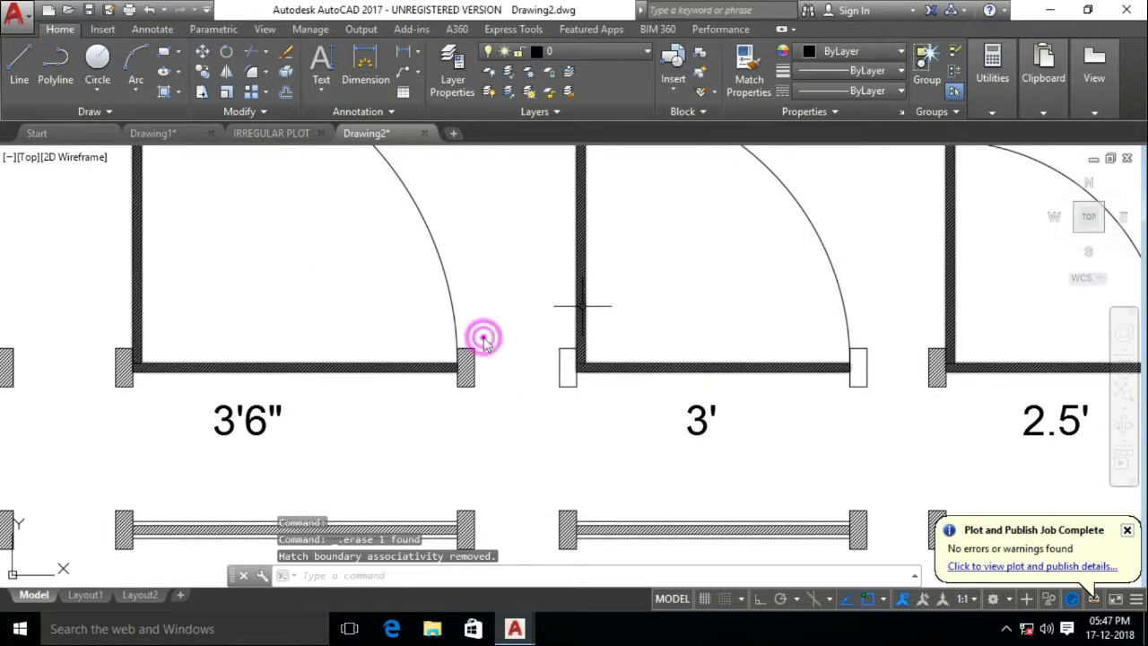
{"action": "key", "text": "Escape"}
{"action": "scroll", "coordinate": [484, 345], "scroll_direction": "down", "scroll_amount": 2}
Copy the 3' door into two bedrooms and the kitchen
{"action": "left_click", "coordinate": [499, 225]}
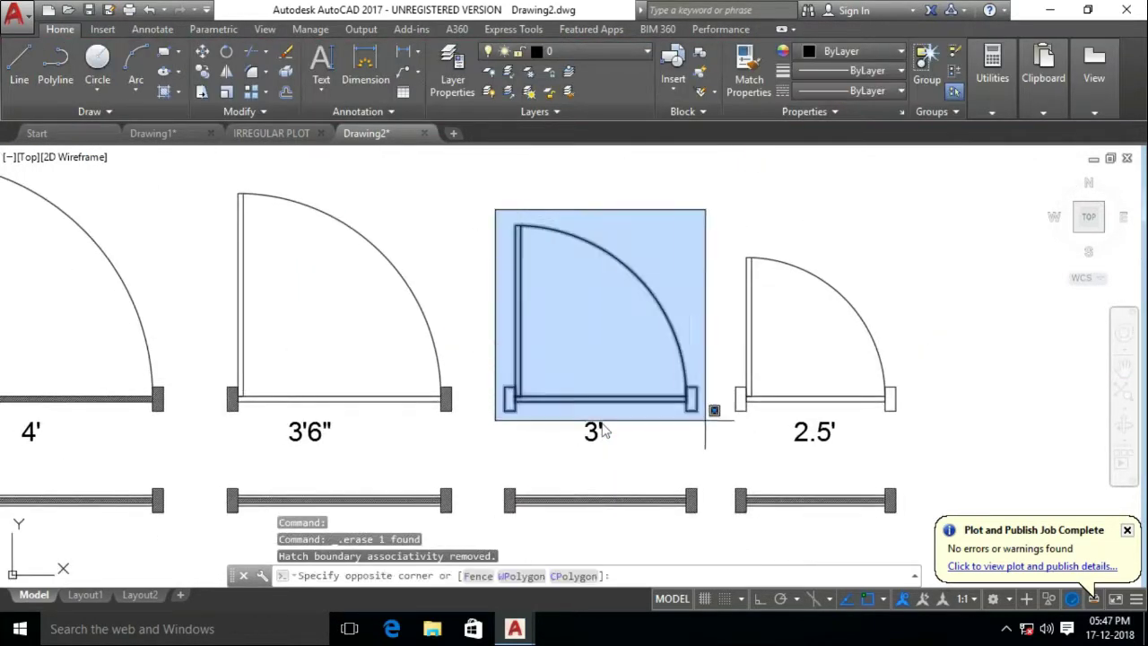
{"action": "left_click", "coordinate": [711, 419]}
{"action": "type", "text": "co"}
{"action": "key", "text": "Return"}
{"action": "left_click", "coordinate": [601, 398]}
{"action": "scroll", "coordinate": [602, 399], "scroll_direction": "down", "scroll_amount": 3}
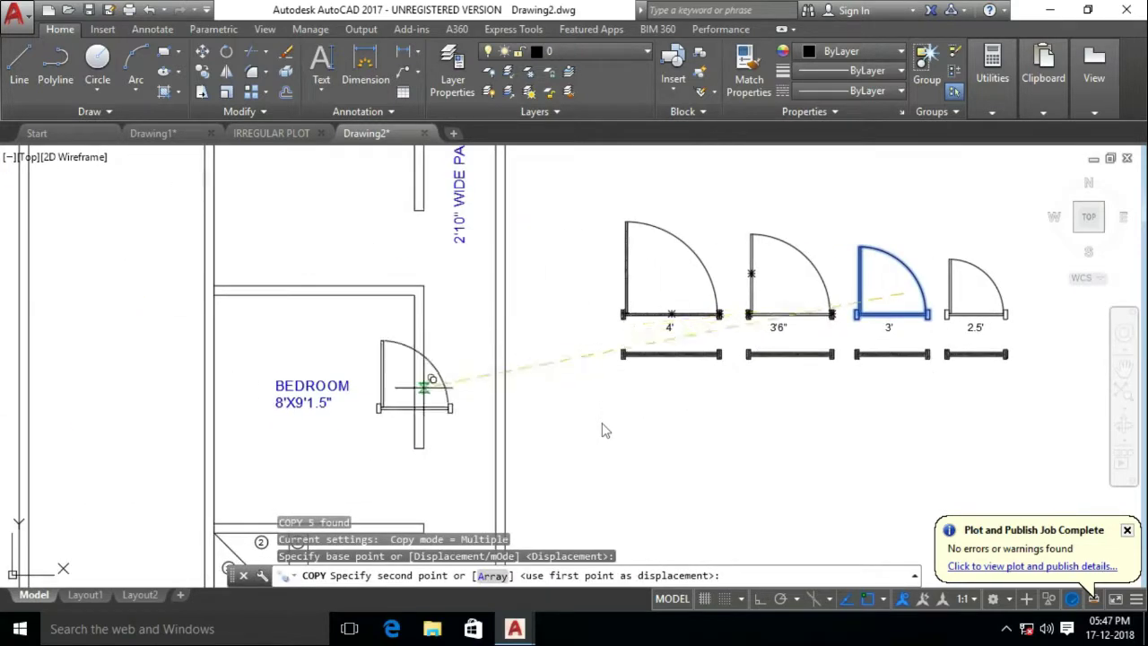
{"action": "middle_click_drag", "start_coordinate": [410, 350], "coordinate": [538, 350]}
{"action": "scroll", "coordinate": [602, 431], "scroll_direction": "down", "scroll_amount": 1}
{"action": "left_click", "coordinate": [537, 327]}
{"action": "scroll", "coordinate": [537, 376], "scroll_direction": "down", "scroll_amount": 2}
{"action": "scroll", "coordinate": [502, 395], "scroll_direction": "up", "scroll_amount": 2}
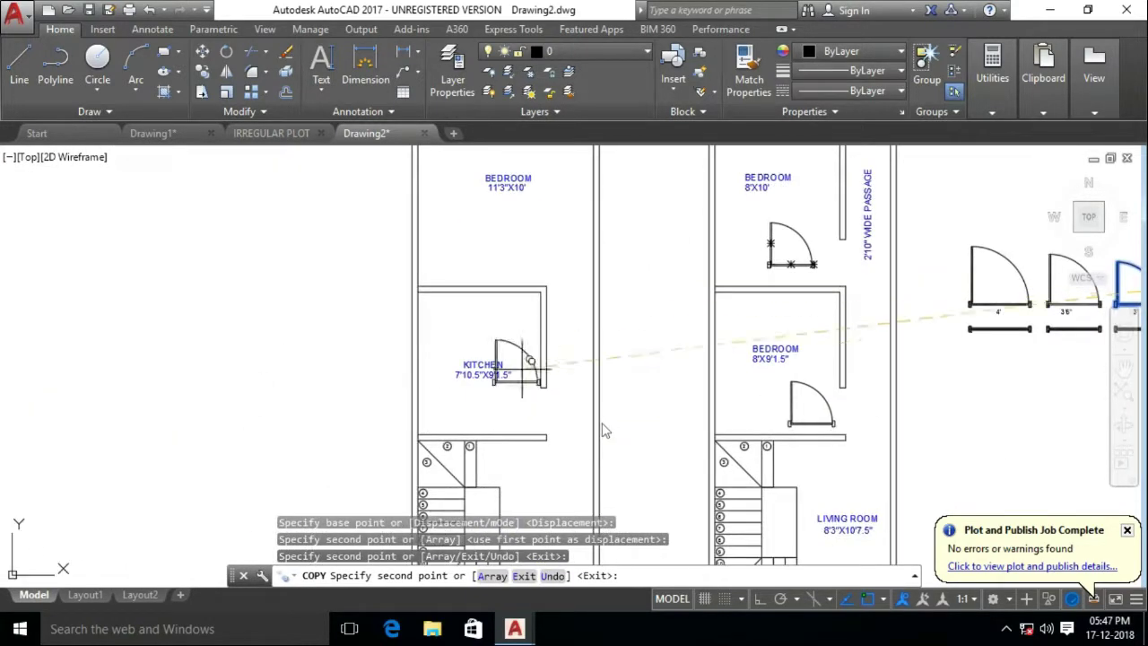
{"action": "left_click", "coordinate": [584, 364]}
{"action": "left_click", "coordinate": [727, 359]}
{"action": "scroll", "coordinate": [556, 443], "scroll_direction": "down", "scroll_amount": 1}
{"action": "key", "text": "Escape"}
{"action": "scroll", "coordinate": [573, 489], "scroll_direction": "up", "scroll_amount": 5}
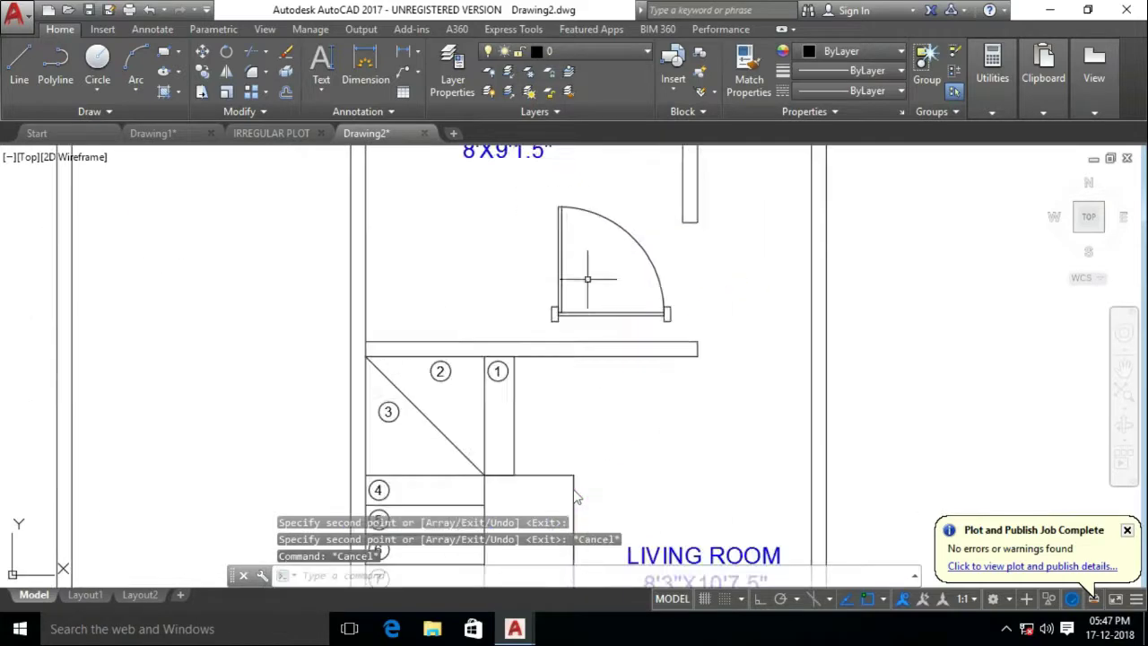
{"action": "scroll", "coordinate": [573, 489], "scroll_direction": "up", "scroll_amount": 2}
Rotate the lower bedroom door 90° with Ortho on
{"action": "left_click", "coordinate": [533, 256]}
{"action": "left_click", "coordinate": [686, 389]}
{"action": "type", "text": "ro"}
{"action": "key", "text": "Return"}
{"action": "left_click", "coordinate": [624, 356]}
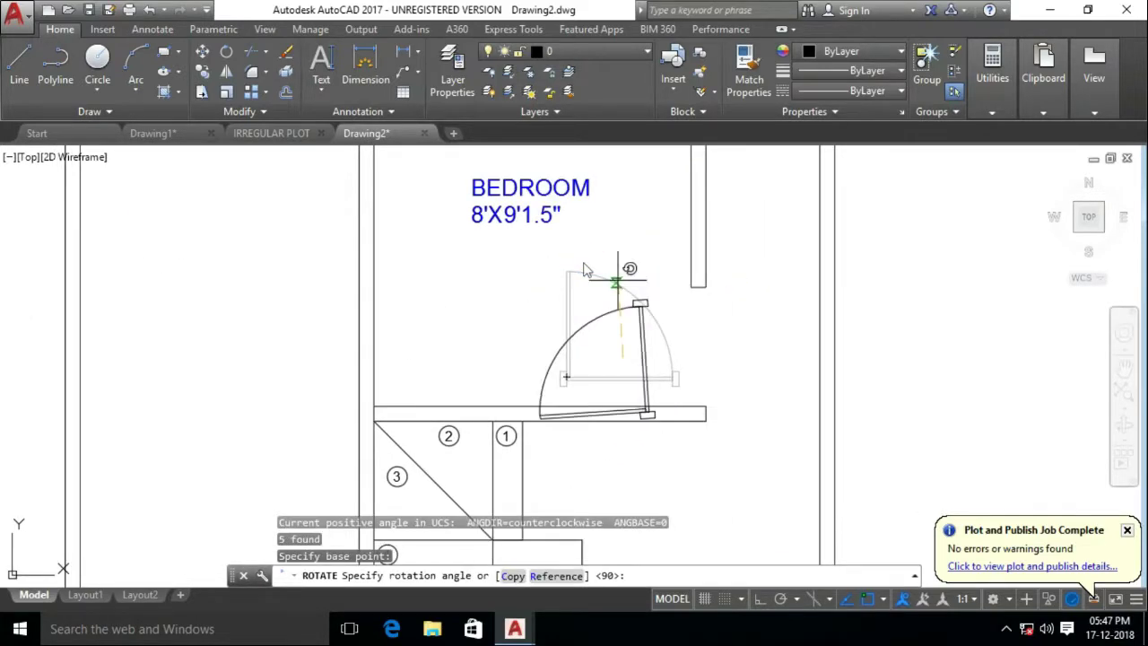
{"action": "key", "text": "F8"}
{"action": "key", "text": "Escape"}
{"action": "type", "text": "ro"}
{"action": "key", "text": "Return"}
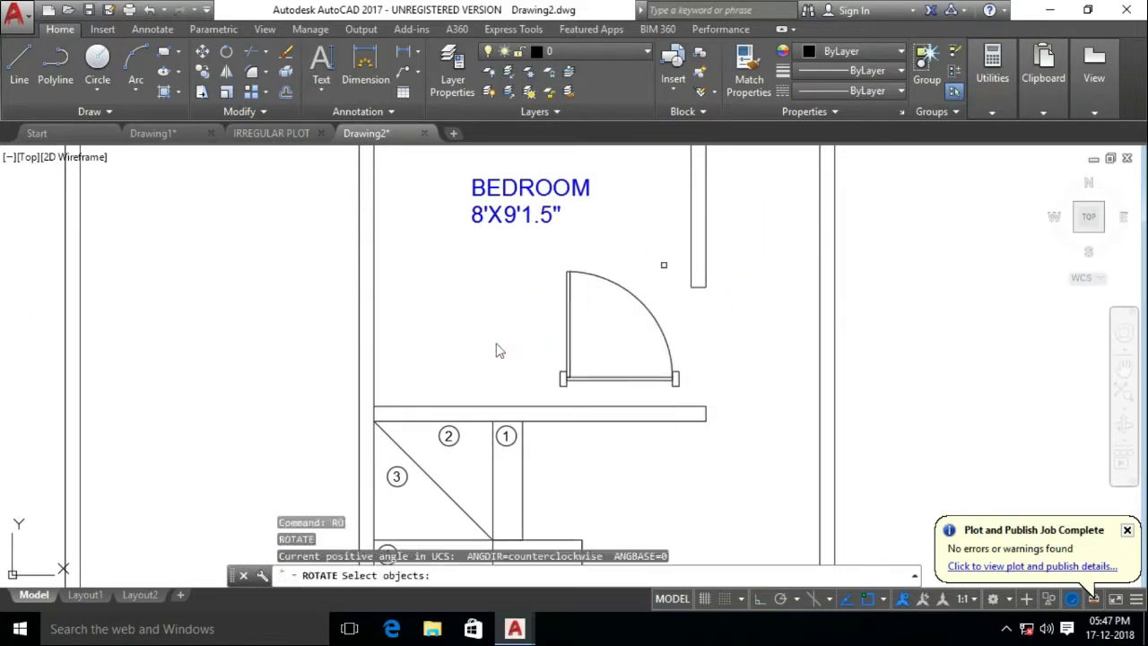
{"action": "left_click", "coordinate": [513, 386]}
{"action": "key", "text": "Return"}
{"action": "left_click", "coordinate": [617, 338]}
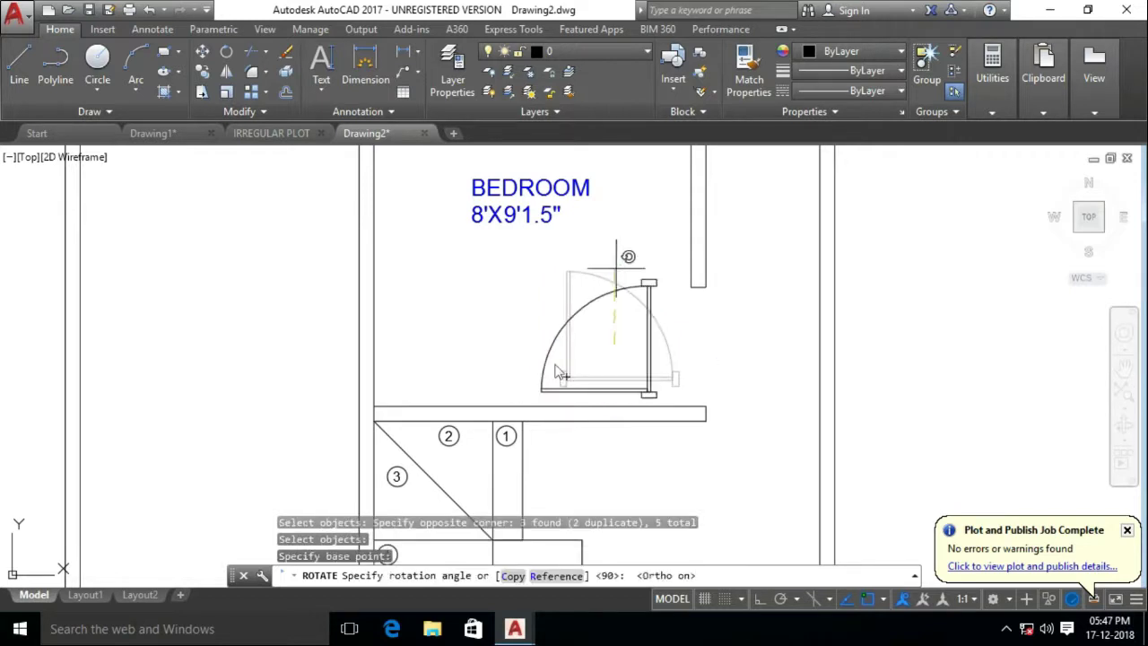
{"action": "left_click", "coordinate": [616, 267]}
Move the rotated door against the 8'X9'1.5" bedroom's right wall
{"action": "left_click", "coordinate": [528, 265]}
{"action": "left_click", "coordinate": [670, 405]}
{"action": "scroll", "coordinate": [566, 406], "scroll_direction": "up", "scroll_amount": 5}
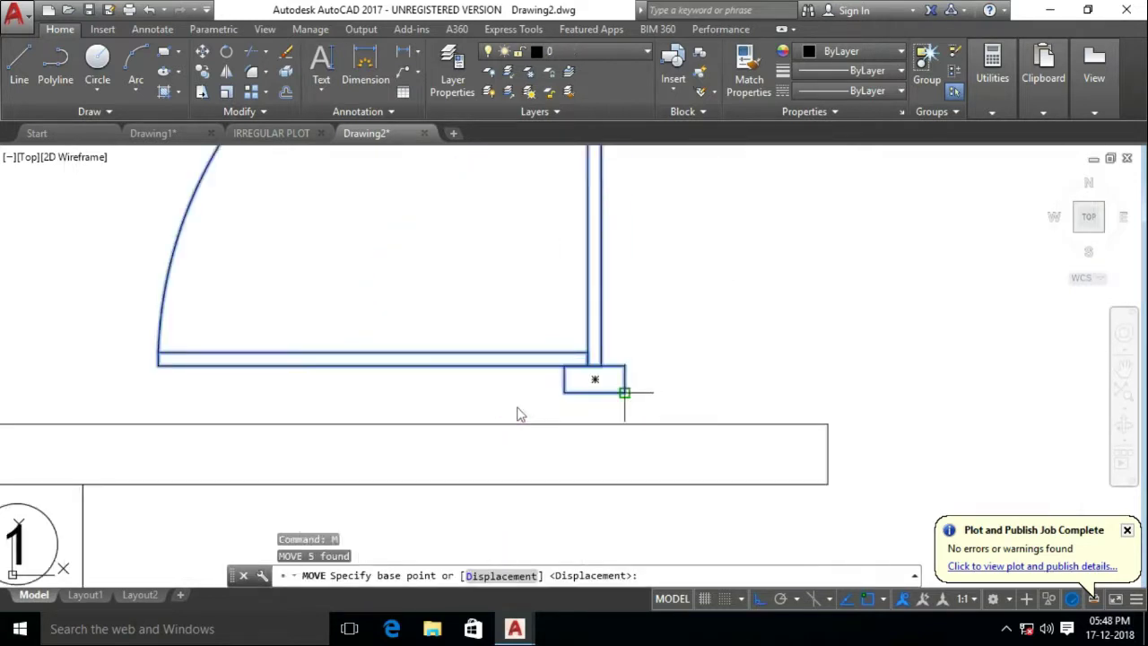
{"action": "left_click", "coordinate": [520, 410]}
{"action": "scroll", "coordinate": [543, 323], "scroll_direction": "down", "scroll_amount": 3}
{"action": "left_click", "coordinate": [500, 313]}
{"action": "scroll", "coordinate": [499, 313], "scroll_direction": "up", "scroll_amount": 2}
Select the bedroom door and start copying it with CO
{"action": "left_click", "coordinate": [846, 300]}
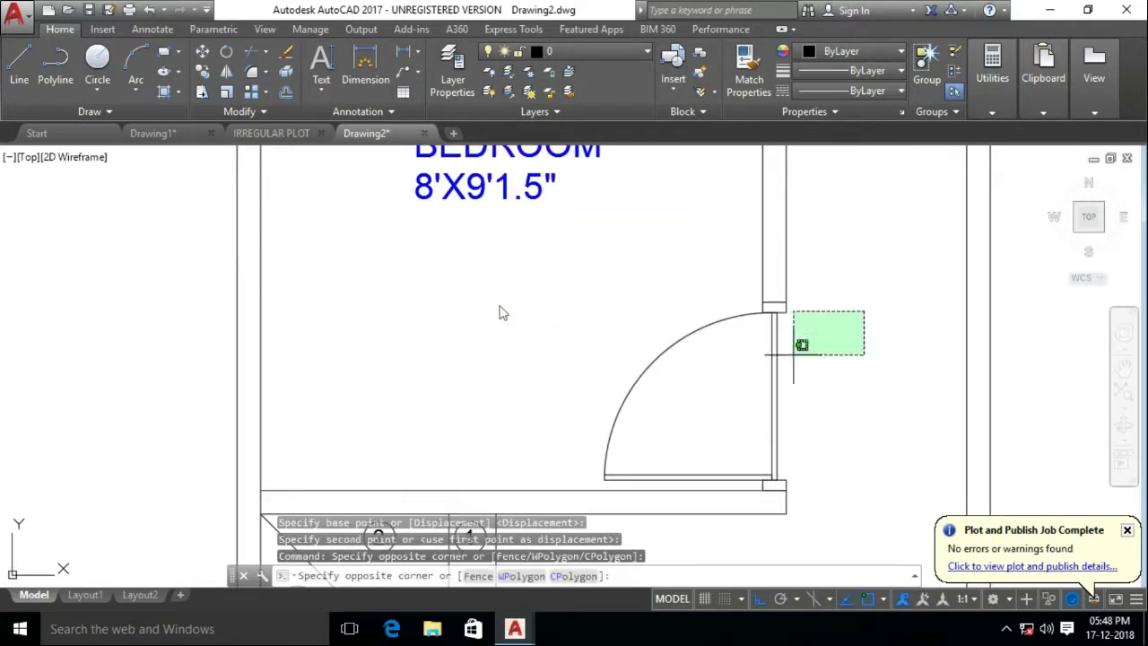
{"action": "left_click", "coordinate": [565, 482]}
{"action": "type", "text": "co"}
{"action": "key", "text": "Return"}
Place the door copy on the upper bedroom's right wall and erase the old door
{"action": "left_click", "coordinate": [729, 418]}
{"action": "scroll", "coordinate": [730, 417], "scroll_direction": "down", "scroll_amount": 3}
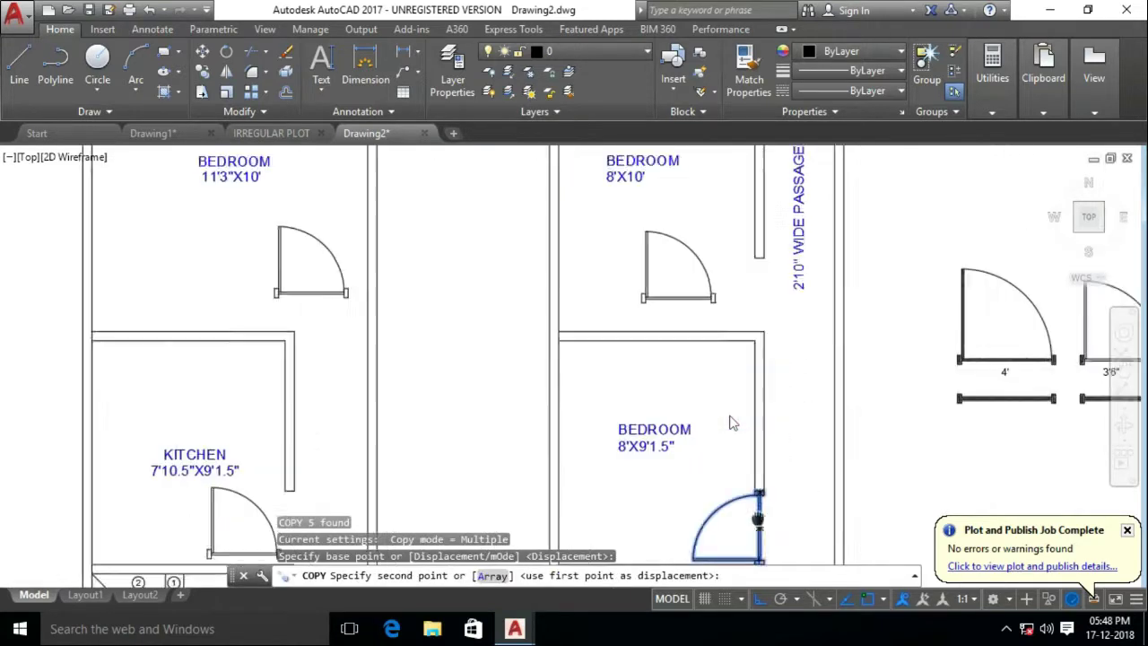
{"action": "scroll", "coordinate": [761, 367], "scroll_direction": "up", "scroll_amount": 3}
{"action": "left_click", "coordinate": [546, 333]}
{"action": "key", "text": "Escape"}
{"action": "left_click_drag", "start_coordinate": [463, 177], "coordinate": [724, 395]}
{"action": "key", "text": "Delete"}
{"action": "scroll", "coordinate": [725, 396], "scroll_direction": "down", "scroll_amount": 3}
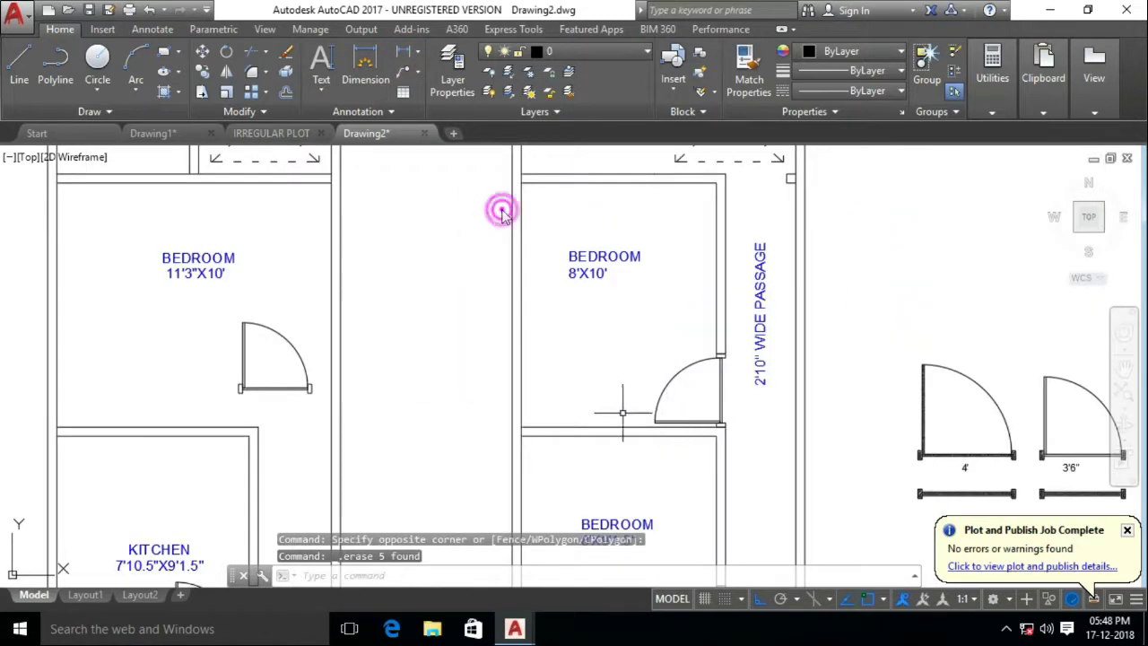
{"action": "scroll", "coordinate": [500, 204], "scroll_direction": "down", "scroll_amount": 2}
{"action": "scroll", "coordinate": [687, 218], "scroll_direction": "down", "scroll_amount": 1}
{"action": "scroll", "coordinate": [502, 217], "scroll_direction": "down", "scroll_amount": 1}
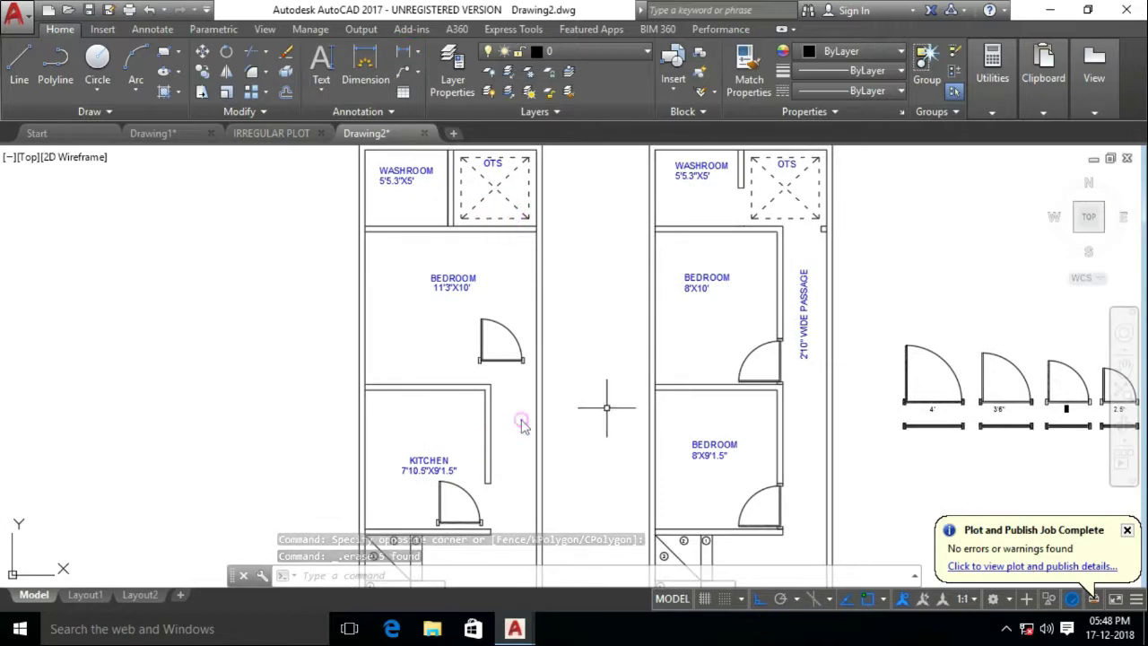
{"action": "scroll", "coordinate": [523, 426], "scroll_direction": "up", "scroll_amount": 2}
{"action": "scroll", "coordinate": [525, 427], "scroll_direction": "up", "scroll_amount": 3}
{"action": "scroll", "coordinate": [525, 427], "scroll_direction": "up", "scroll_amount": 2}
Mirror the ground-floor bedroom door to face the other way
{"action": "left_click", "coordinate": [503, 391]}
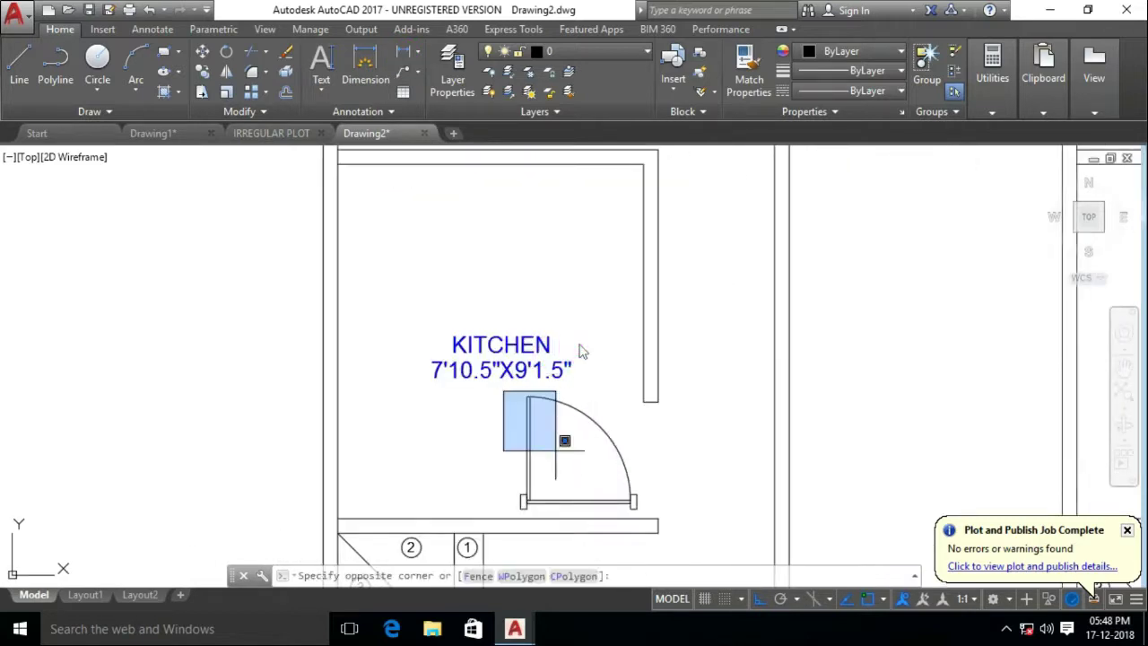
{"action": "left_click", "coordinate": [642, 509]}
{"action": "scroll", "coordinate": [546, 336], "scroll_direction": "down", "scroll_amount": 3}
{"action": "scroll", "coordinate": [546, 297], "scroll_direction": "up", "scroll_amount": 3}
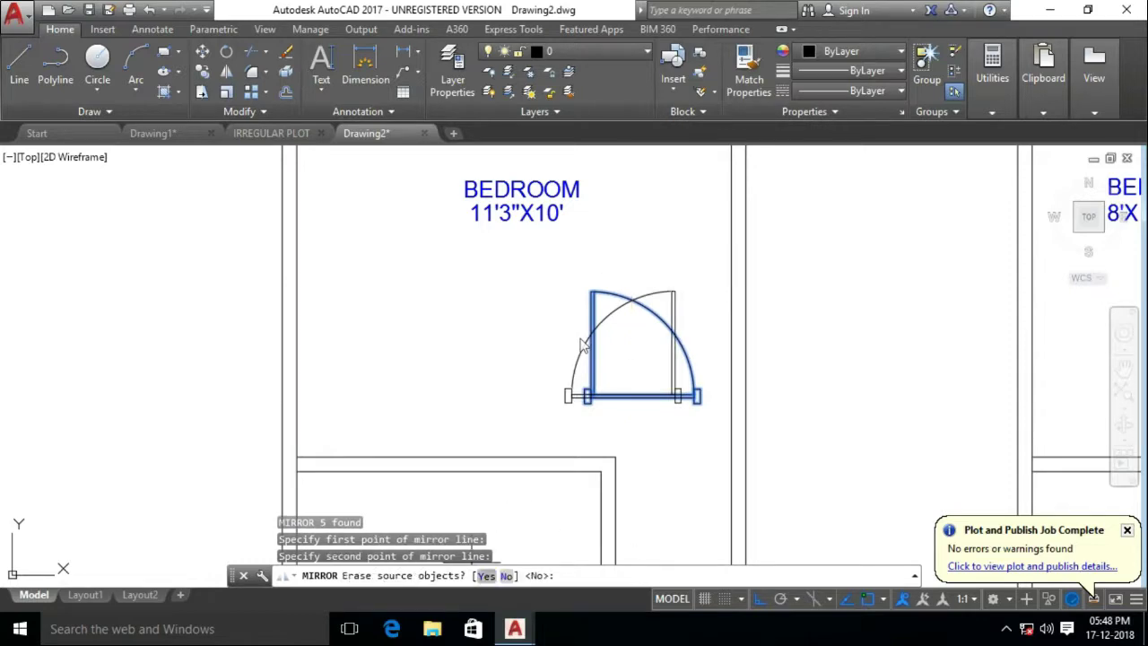
{"action": "key", "text": "Return"}
{"action": "left_click", "coordinate": [564, 230]}
{"action": "left_click", "coordinate": [692, 405]}
{"action": "type", "text": "m"}
{"action": "key", "text": "Return"}
{"action": "scroll", "coordinate": [613, 359], "scroll_direction": "up", "scroll_amount": 2}
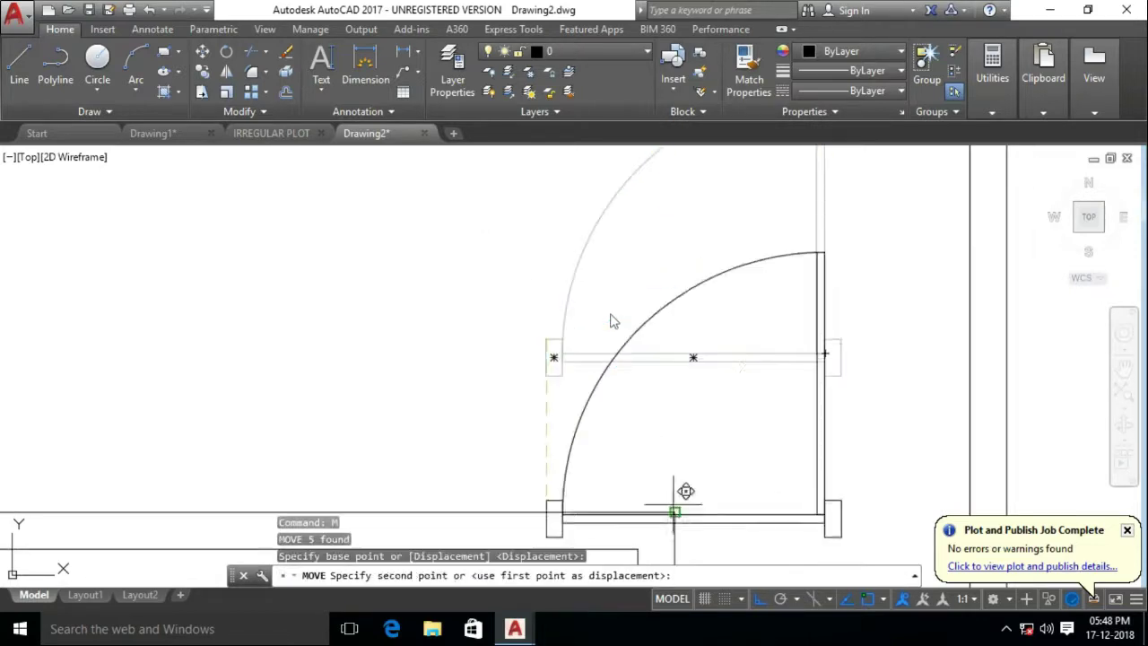
{"action": "key", "text": "Escape"}
{"action": "key", "text": "Escape"}
{"action": "scroll", "coordinate": [690, 502], "scroll_direction": "down", "scroll_amount": 3}
{"action": "scroll", "coordinate": [673, 475], "scroll_direction": "down", "scroll_amount": 2}
{"action": "scroll", "coordinate": [887, 439], "scroll_direction": "up", "scroll_amount": 3}
{"action": "scroll", "coordinate": [807, 358], "scroll_direction": "up", "scroll_amount": 2}
Copy the bedroom door to the 7'10.5"X9'1.5" kitchen beside the staircase
{"action": "left_click", "coordinate": [801, 262]}
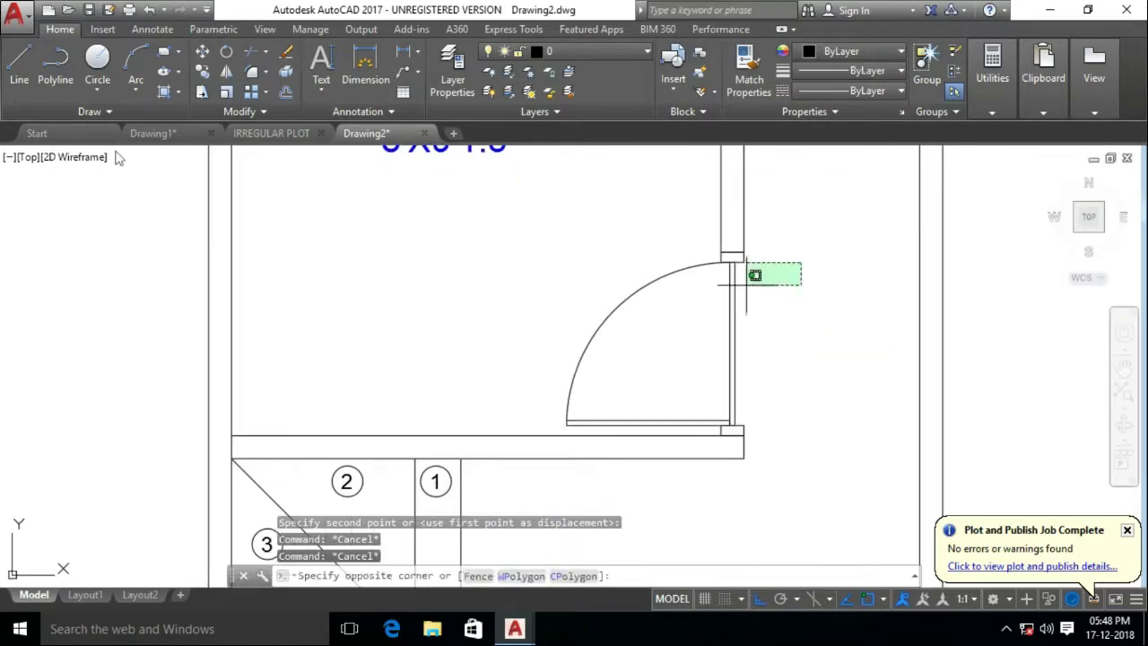
{"action": "left_click", "coordinate": [541, 412]}
{"action": "left_click", "coordinate": [805, 264]}
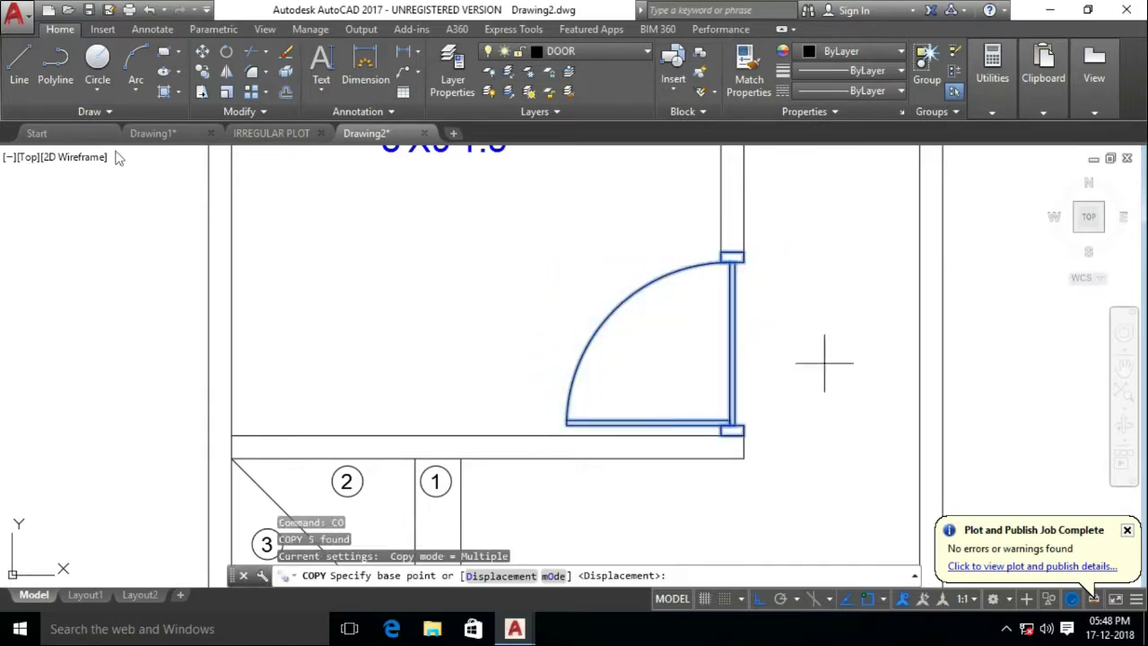
{"action": "middle_click_drag", "start_coordinate": [701, 421], "coordinate": [397, 421]}
{"action": "key", "text": "Escape"}
{"action": "scroll", "coordinate": [457, 412], "scroll_direction": "down", "scroll_amount": 4}
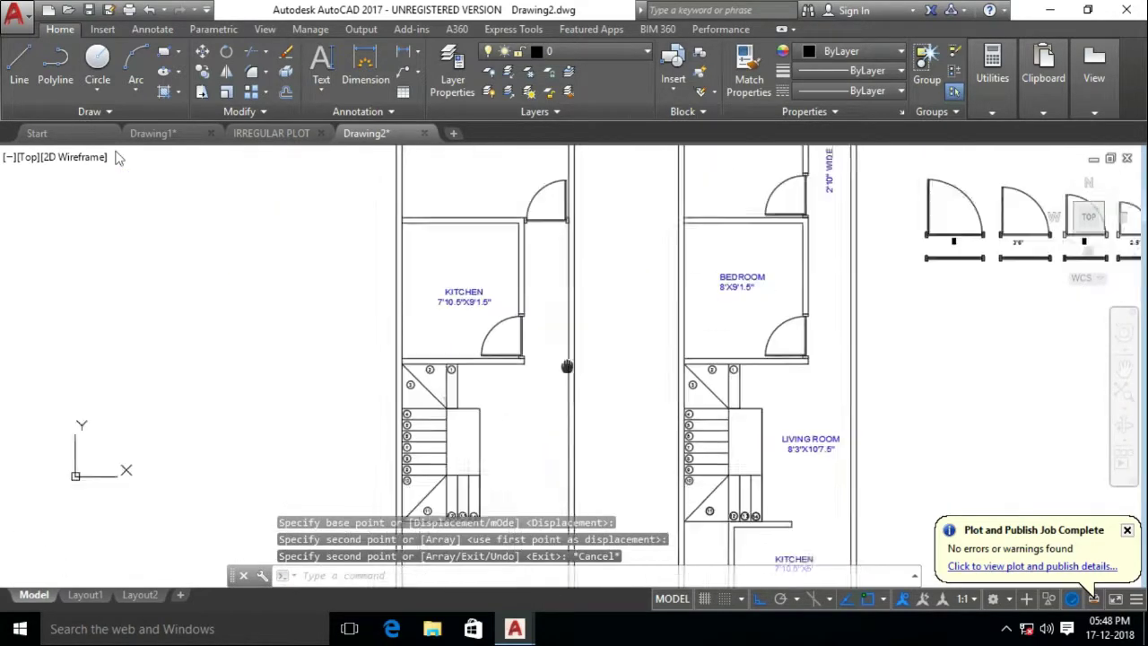
{"action": "scroll", "coordinate": [502, 377], "scroll_direction": "up", "scroll_amount": 2}
Close the wall corner beside the stairs into a sharp joint
{"action": "type", "text": "o"}
{"action": "key", "text": "Return"}
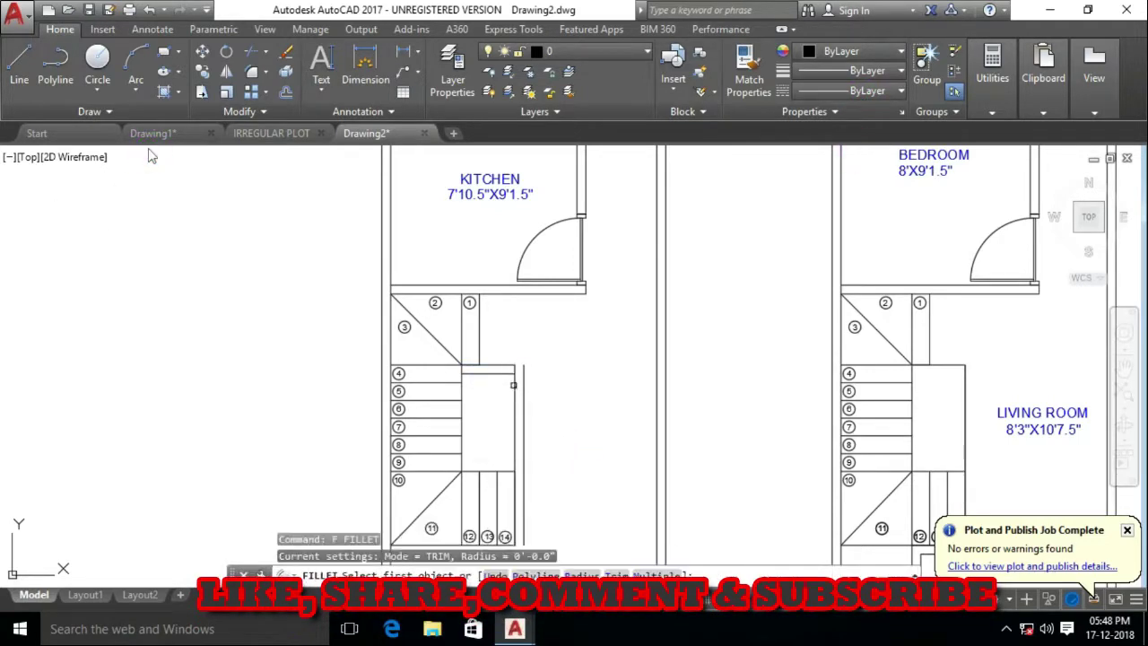
{"action": "scroll", "coordinate": [517, 373], "scroll_direction": "up", "scroll_amount": 4}
{"action": "left_click", "coordinate": [527, 359]}
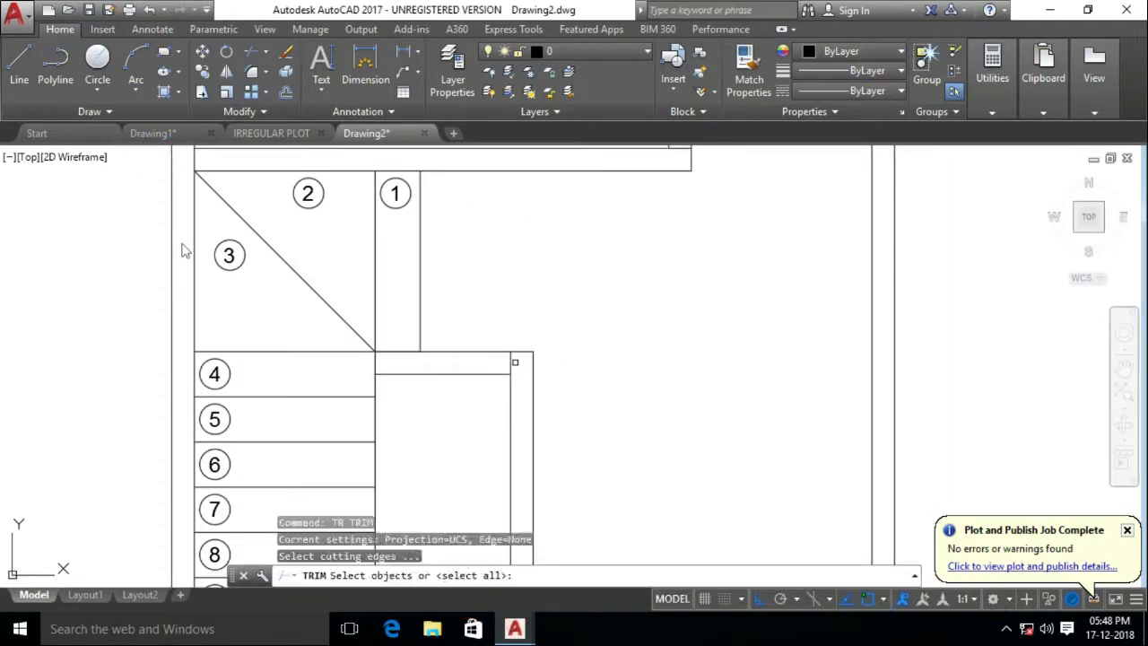
{"action": "key", "text": "Escape"}
{"action": "key", "text": "Escape"}
{"action": "scroll", "coordinate": [542, 413], "scroll_direction": "down", "scroll_amount": 2}
Copy the kitchen door down below the kitchen
{"action": "key", "text": "Escape"}
{"action": "key", "text": "Escape"}
{"action": "key", "text": "Escape"}
{"action": "scroll", "coordinate": [538, 381], "scroll_direction": "down", "scroll_amount": 3}
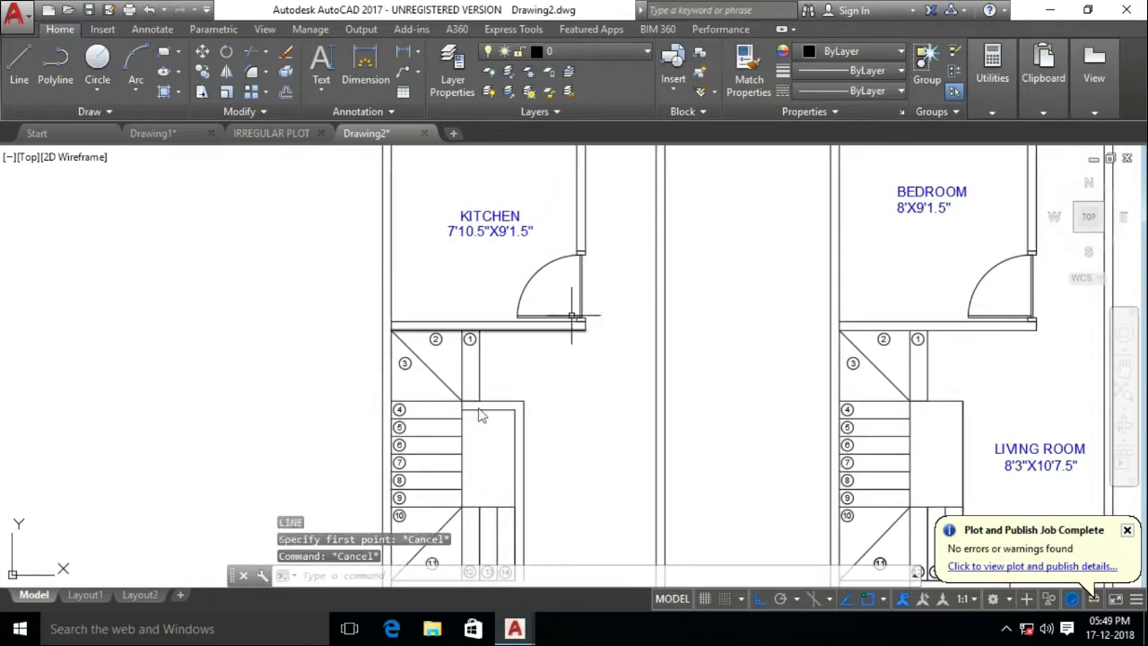
{"action": "scroll", "coordinate": [477, 387], "scroll_direction": "up", "scroll_amount": 3}
{"action": "left_click", "coordinate": [599, 260]}
{"action": "left_click", "coordinate": [484, 354]}
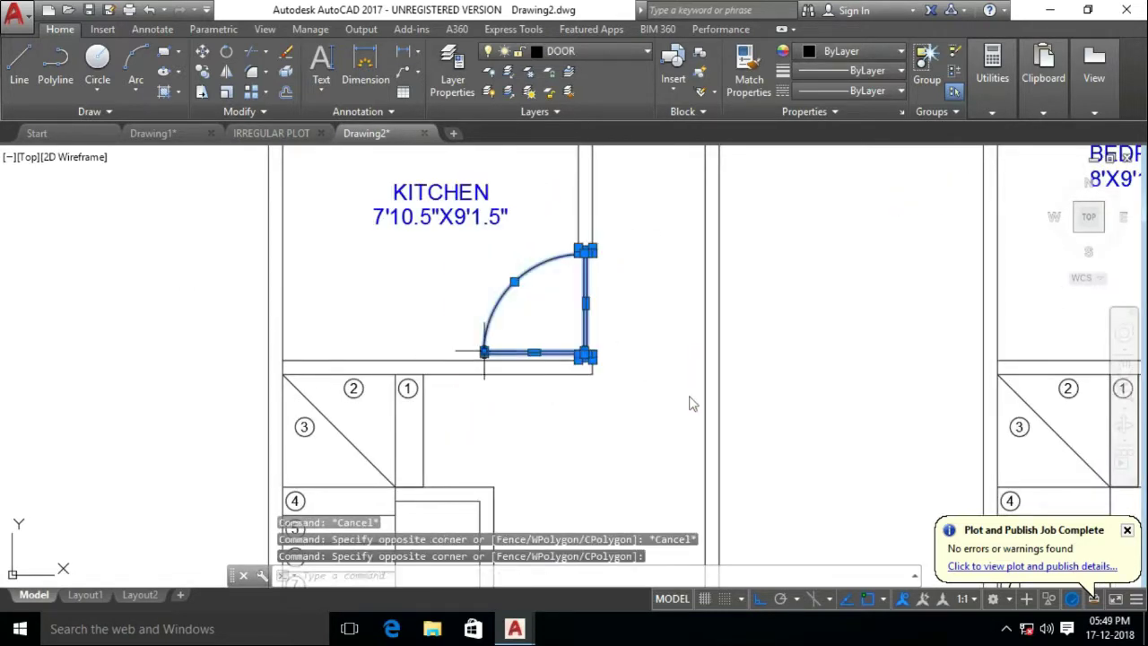
{"action": "left_click", "coordinate": [690, 404]}
{"action": "key", "text": "Escape"}
{"action": "middle_click_drag", "start_coordinate": [691, 403], "coordinate": [703, 355]}
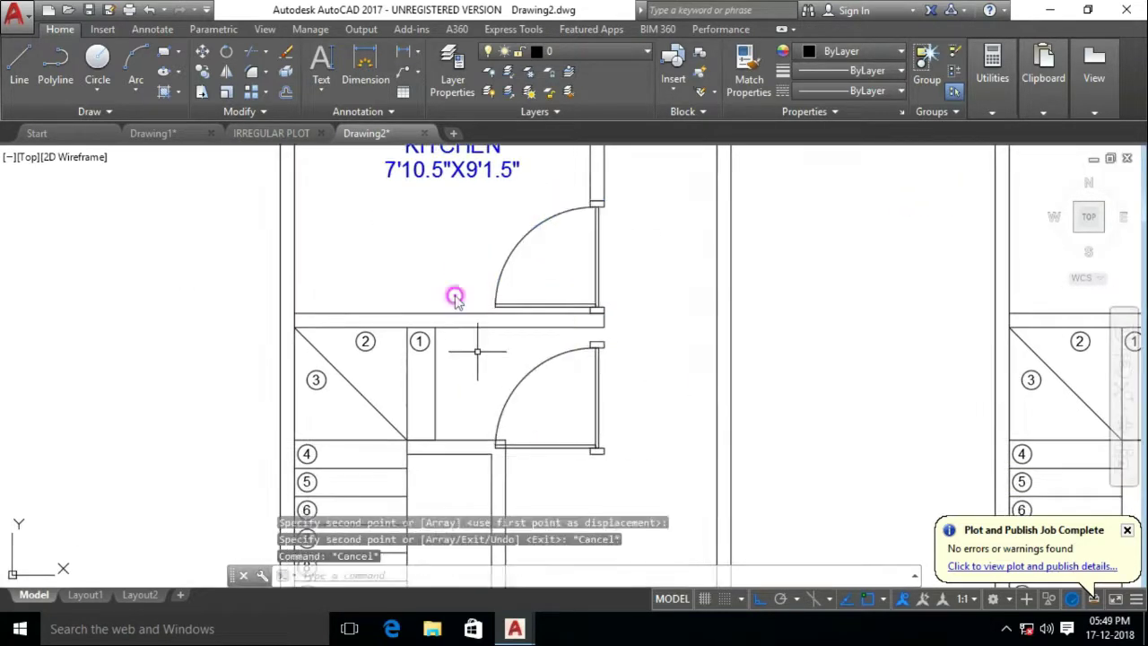
{"action": "left_click", "coordinate": [440, 300]}
Mirror the copied door with Erase source set to Yes
{"action": "type", "text": "mi"}
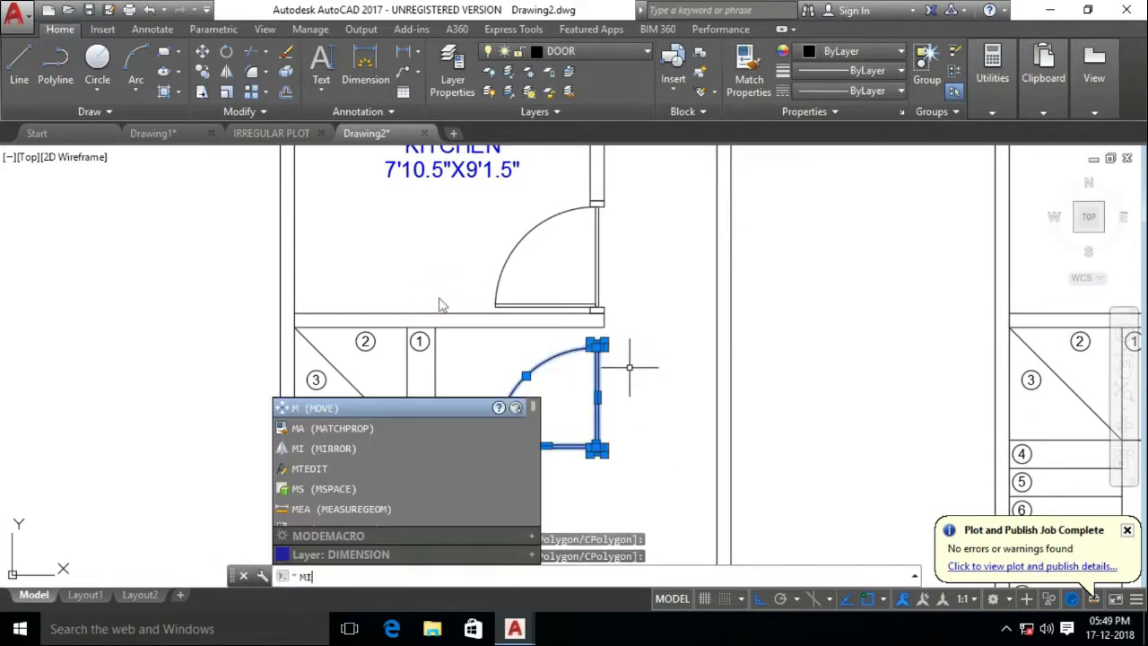
{"action": "key", "text": "Return"}
{"action": "type", "text": "y"}
{"action": "key", "text": "Return"}
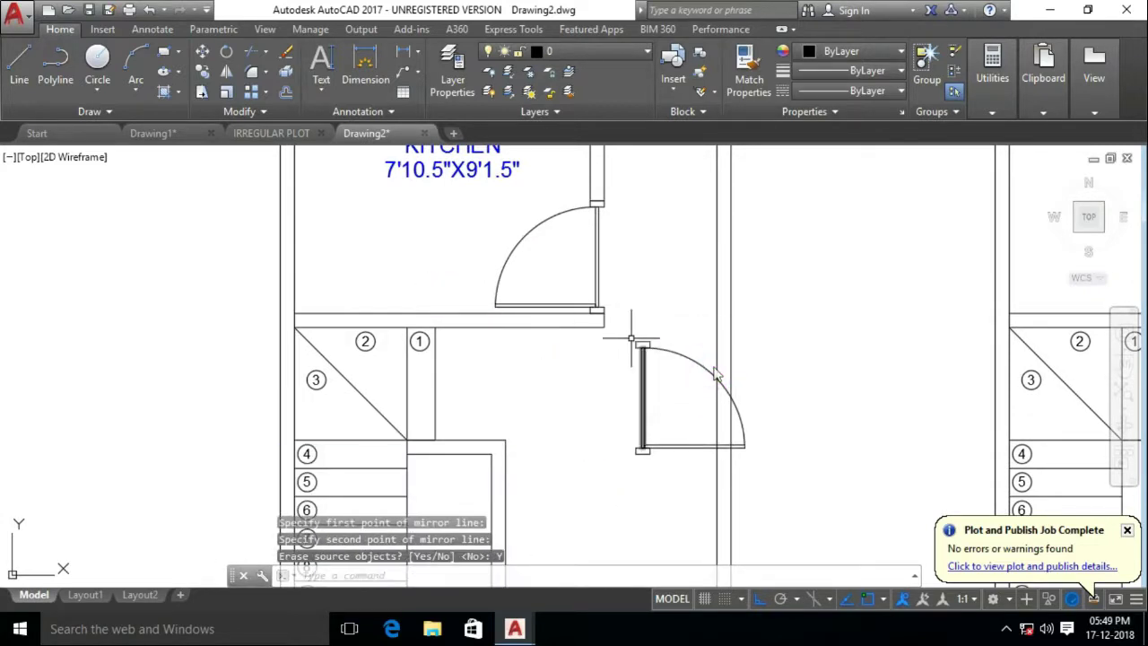
{"action": "left_click", "coordinate": [628, 332]}
{"action": "left_click", "coordinate": [766, 466]}
{"action": "right_click", "coordinate": [813, 354]}
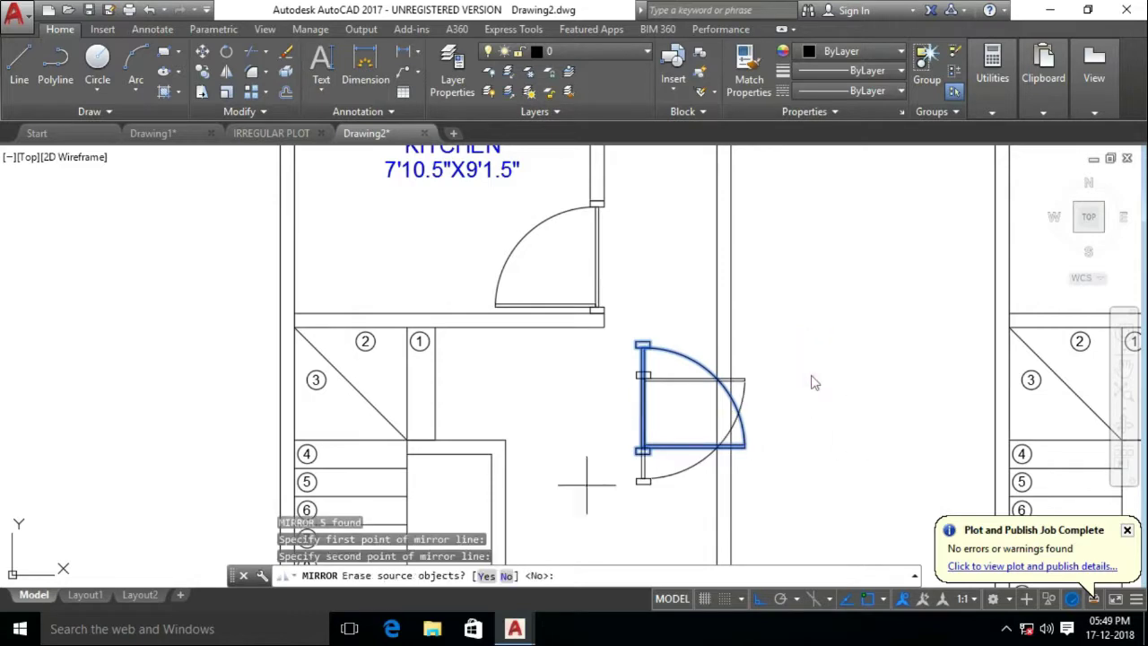
{"action": "key", "text": "Return"}
Move the flipped door beside the ground-floor stairs and view both plans
{"action": "left_click", "coordinate": [603, 368]}
{"action": "left_click", "coordinate": [768, 492]}
{"action": "type", "text": "m"}
{"action": "key", "text": "Return"}
{"action": "scroll", "coordinate": [565, 424], "scroll_direction": "up", "scroll_amount": 3}
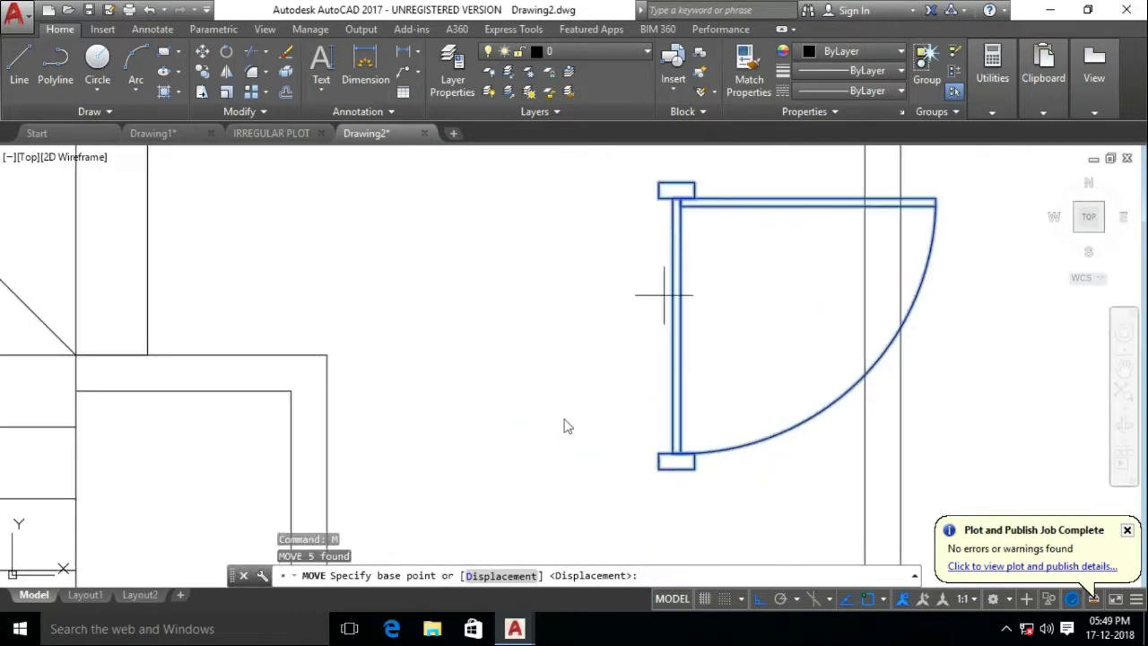
{"action": "left_click", "coordinate": [747, 295]}
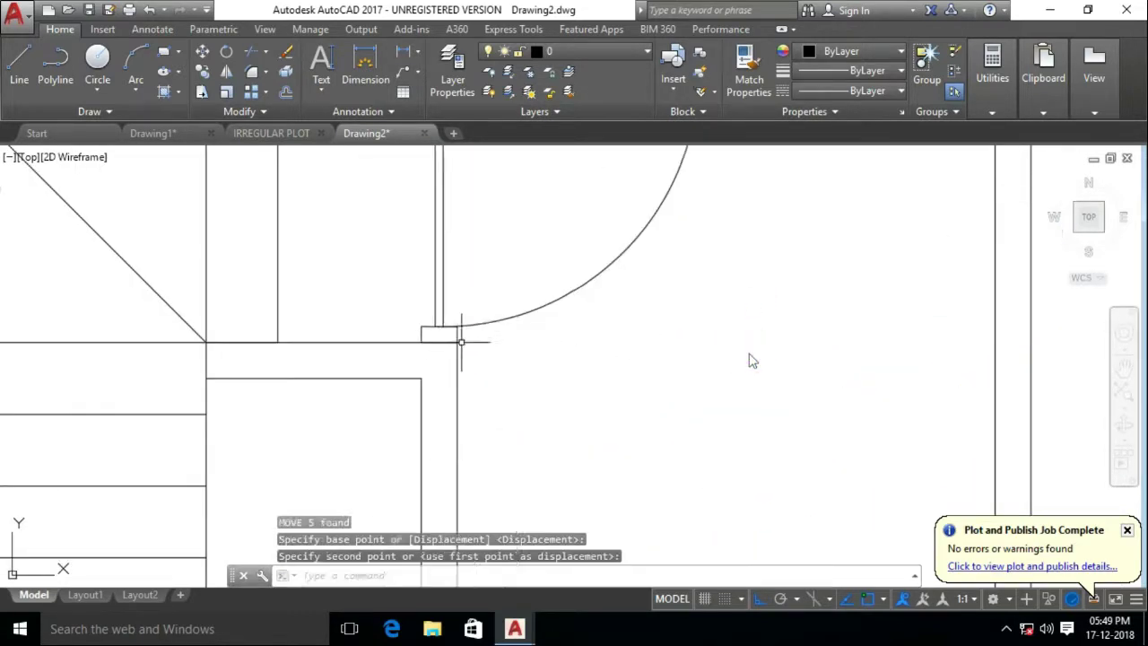
{"action": "left_click", "coordinate": [859, 364]}
{"action": "scroll", "coordinate": [599, 411], "scroll_direction": "down", "scroll_amount": 3}
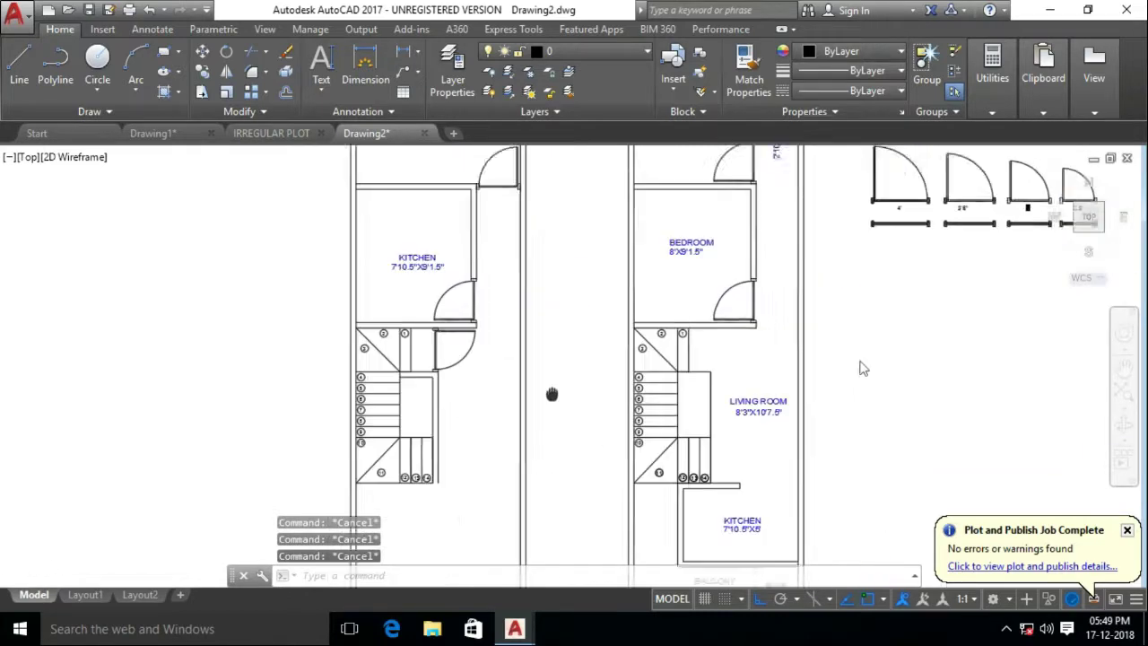
{"action": "middle_click_drag", "start_coordinate": [718, 404], "coordinate": [641, 377]}
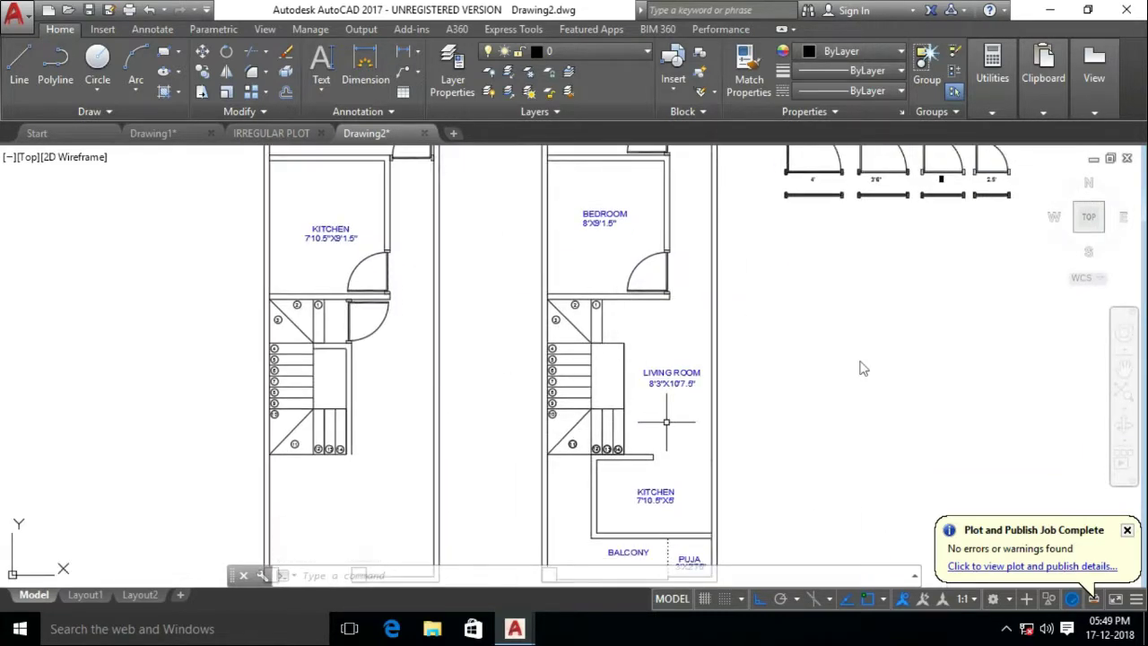
{"action": "scroll", "coordinate": [351, 473], "scroll_direction": "up", "scroll_amount": 5}
Cancel an extend near the stairs, then select the 3' door sill
{"action": "type", "text": "ex"}
{"action": "key", "text": "Return"}
{"action": "key", "text": "Escape"}
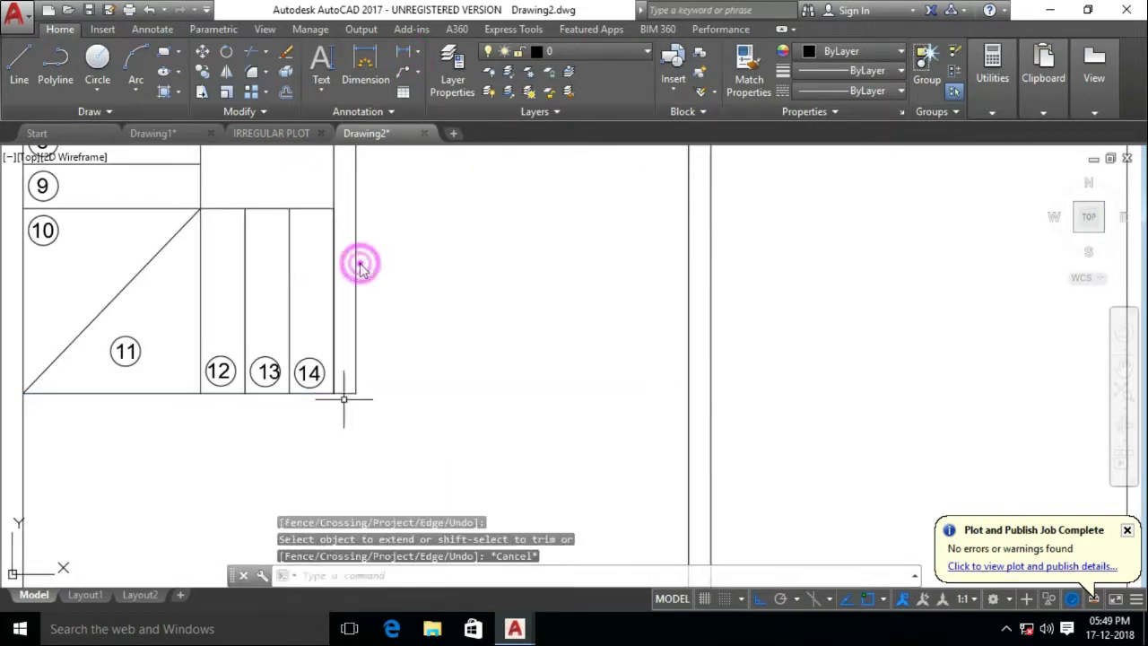
{"action": "key", "text": "Escape"}
{"action": "scroll", "coordinate": [358, 259], "scroll_direction": "down", "scroll_amount": 1}
{"action": "scroll", "coordinate": [359, 262], "scroll_direction": "down", "scroll_amount": 3}
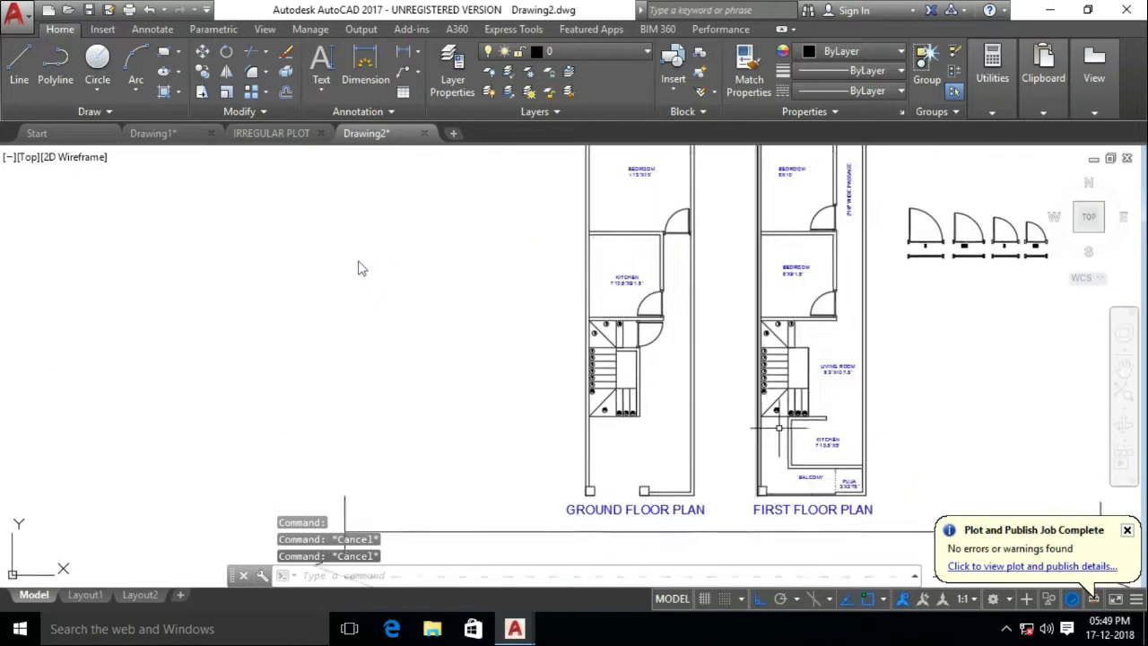
{"action": "scroll", "coordinate": [475, 465], "scroll_direction": "up", "scroll_amount": 2}
{"action": "scroll", "coordinate": [475, 468], "scroll_direction": "up", "scroll_amount": 2}
{"action": "scroll", "coordinate": [599, 345], "scroll_direction": "down", "scroll_amount": 2}
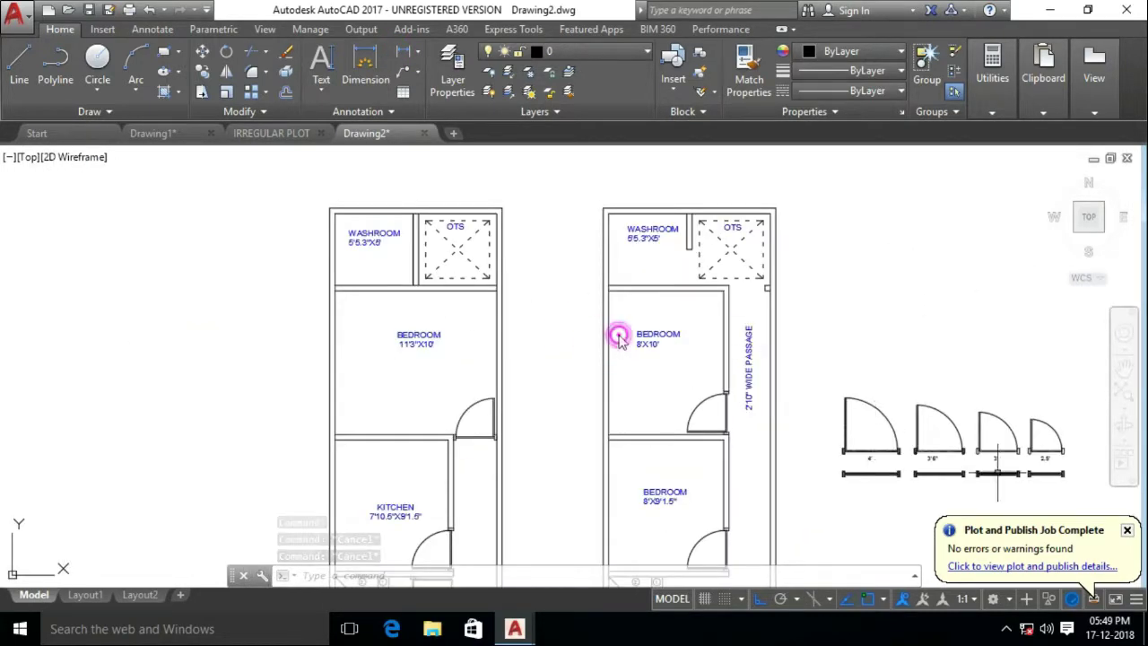
{"action": "scroll", "coordinate": [619, 336], "scroll_direction": "up", "scroll_amount": 4}
{"action": "left_click", "coordinate": [482, 366]}
{"action": "left_click", "coordinate": [659, 422]}
Copy the 3' door sill to a spot just below the wall opening
{"action": "type", "text": "co"}
{"action": "key", "text": "Return"}
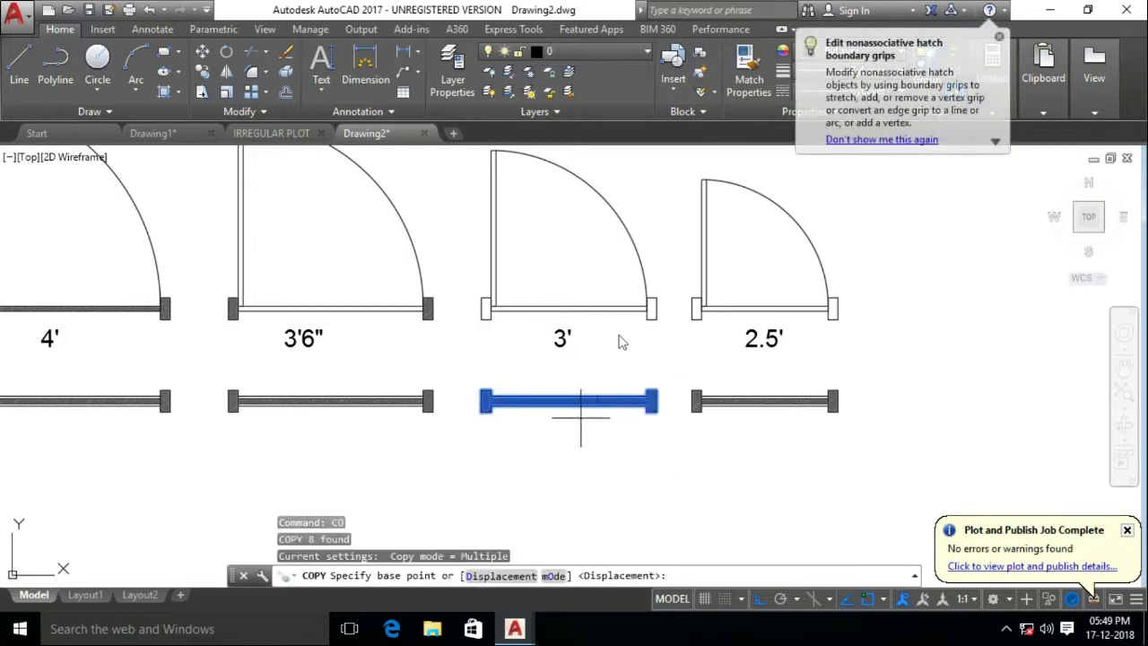
{"action": "left_click", "coordinate": [580, 417]}
{"action": "scroll", "coordinate": [580, 417], "scroll_direction": "down", "scroll_amount": 3}
{"action": "scroll", "coordinate": [574, 432], "scroll_direction": "up", "scroll_amount": 3}
{"action": "scroll", "coordinate": [484, 415], "scroll_direction": "up", "scroll_amount": 5}
{"action": "key", "text": "F8"}
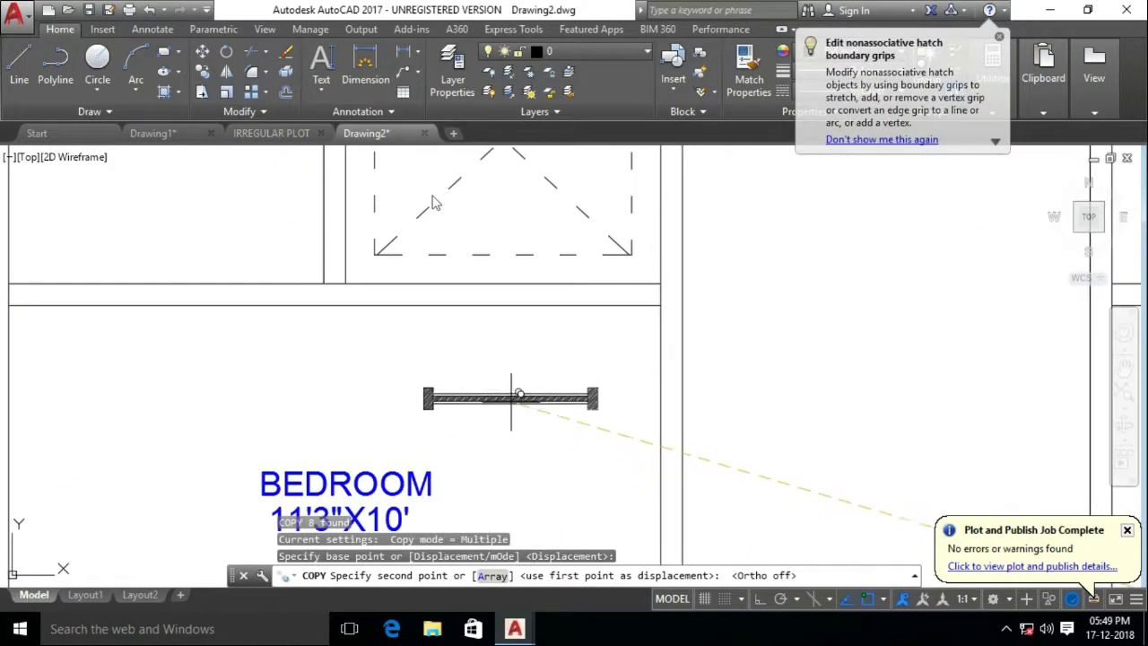
{"action": "scroll", "coordinate": [524, 383], "scroll_direction": "up", "scroll_amount": 2}
{"action": "left_click", "coordinate": [531, 463]}
{"action": "key", "text": "Escape"}
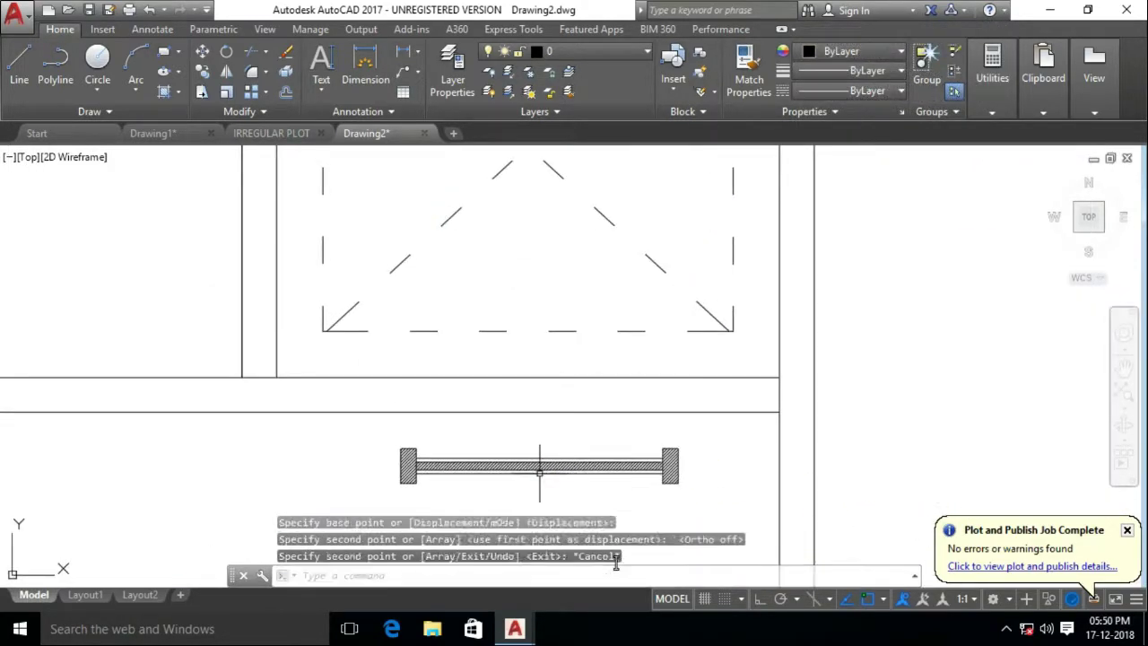
Move the copied sill by its bottom midpoint into the wall gap between the OTS and the bedroom
{"action": "type", "text": "tr"}
{"action": "key", "text": "Return"}
{"action": "key", "text": "Return"}
{"action": "key", "text": "Escape"}
{"action": "scroll", "coordinate": [363, 418], "scroll_direction": "down", "scroll_amount": 3}
{"action": "middle_click_drag", "start_coordinate": [363, 418], "coordinate": [342, 364]}
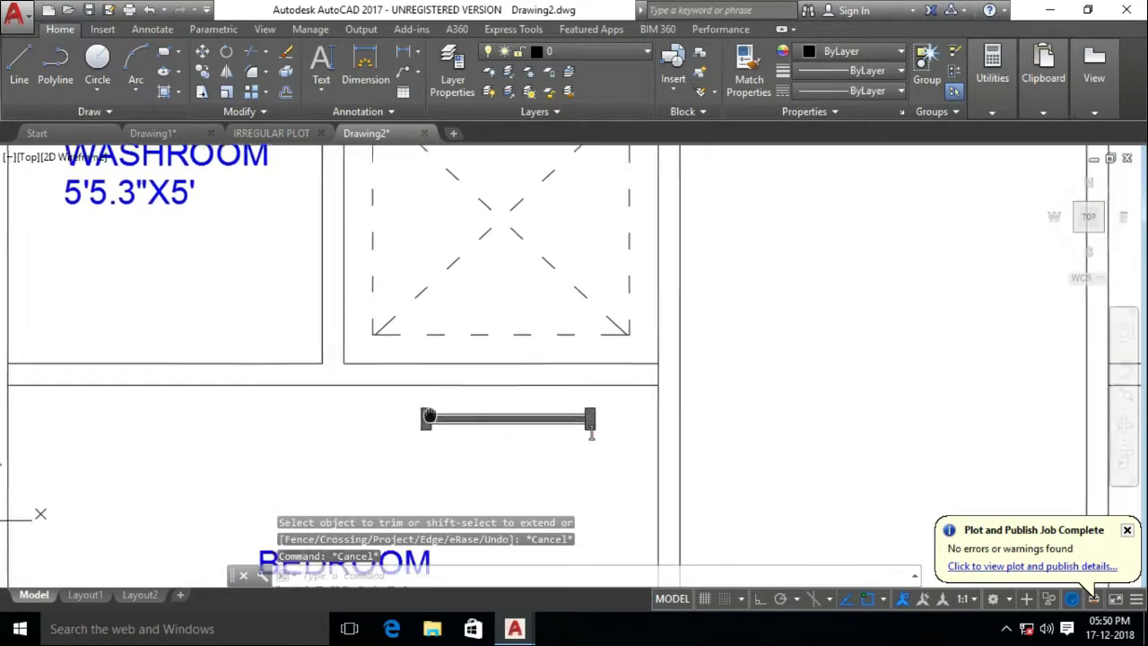
{"action": "type", "text": "m"}
{"action": "key", "text": "Return"}
{"action": "left_click", "coordinate": [410, 397]}
{"action": "scroll", "coordinate": [409, 397], "scroll_direction": "up", "scroll_amount": 2}
{"action": "left_click", "coordinate": [719, 470]}
{"action": "key", "text": "Return"}
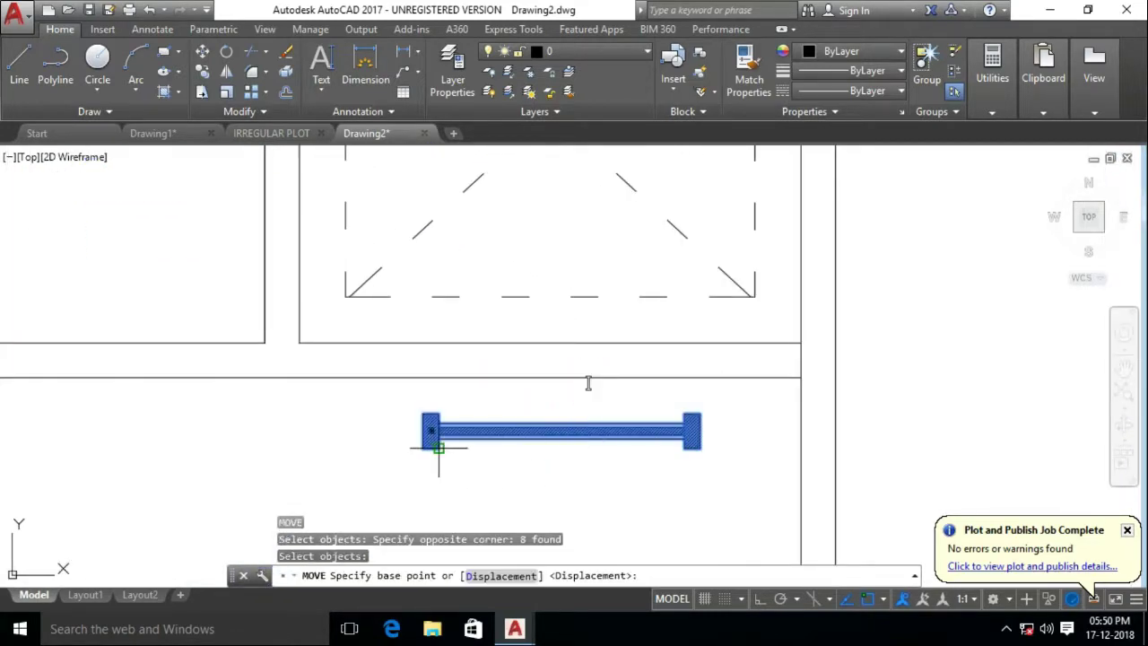
{"action": "scroll", "coordinate": [535, 454], "scroll_direction": "up", "scroll_amount": 2}
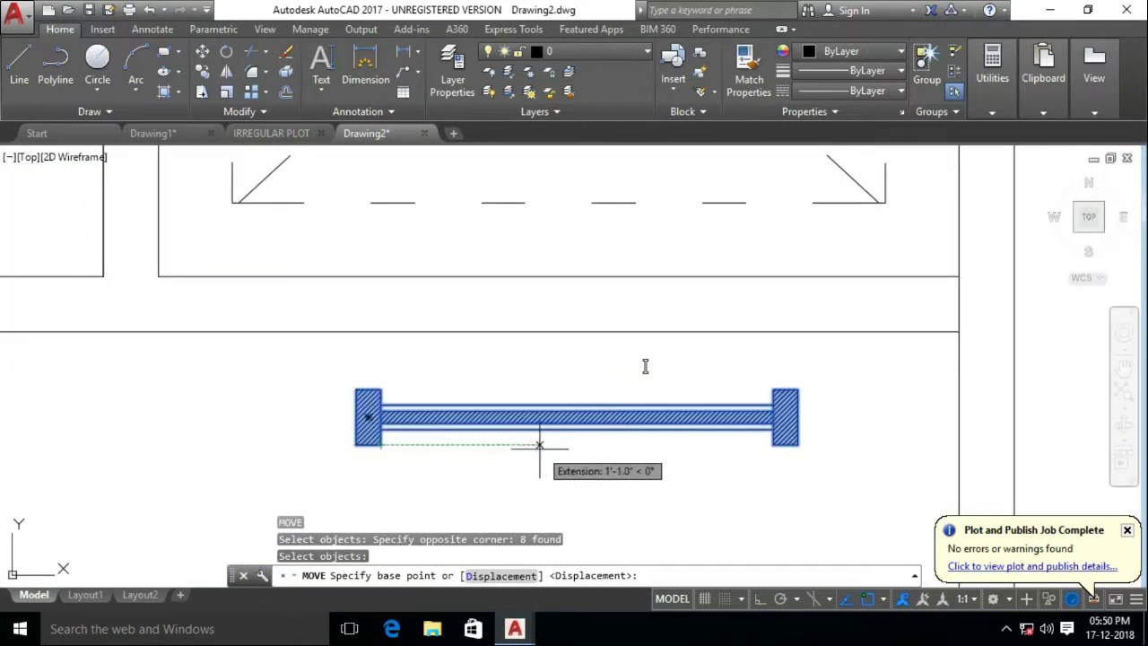
{"action": "left_click", "coordinate": [577, 442]}
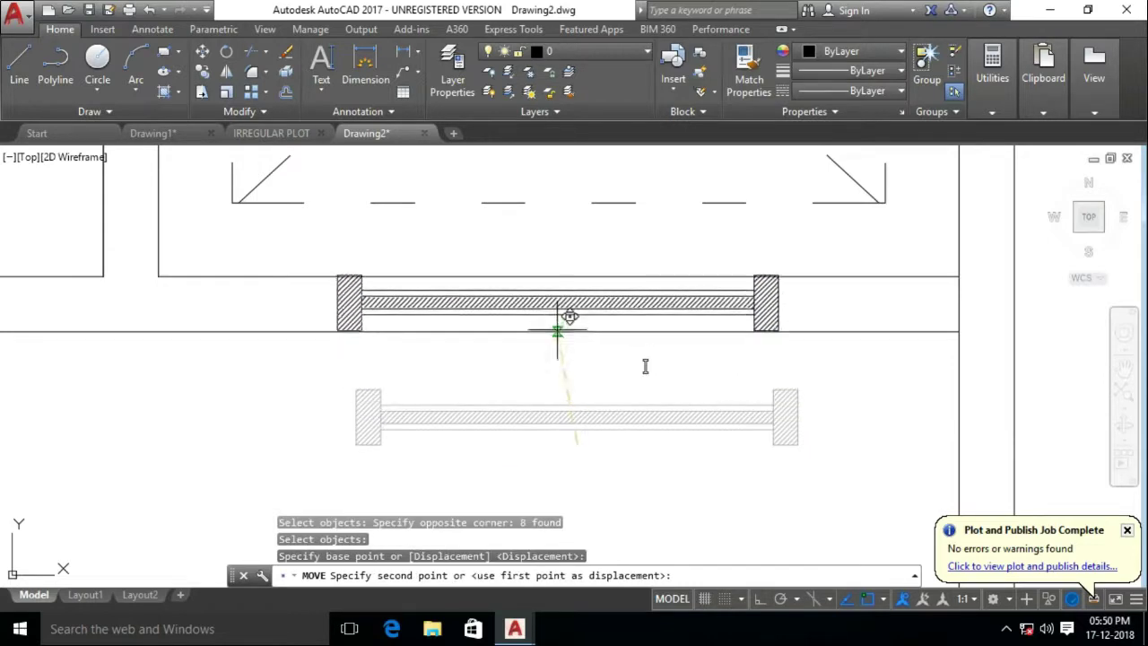
{"action": "left_click", "coordinate": [559, 332]}
{"action": "key", "text": "Escape"}
{"action": "key", "text": "Escape"}
{"action": "key", "text": "Escape"}
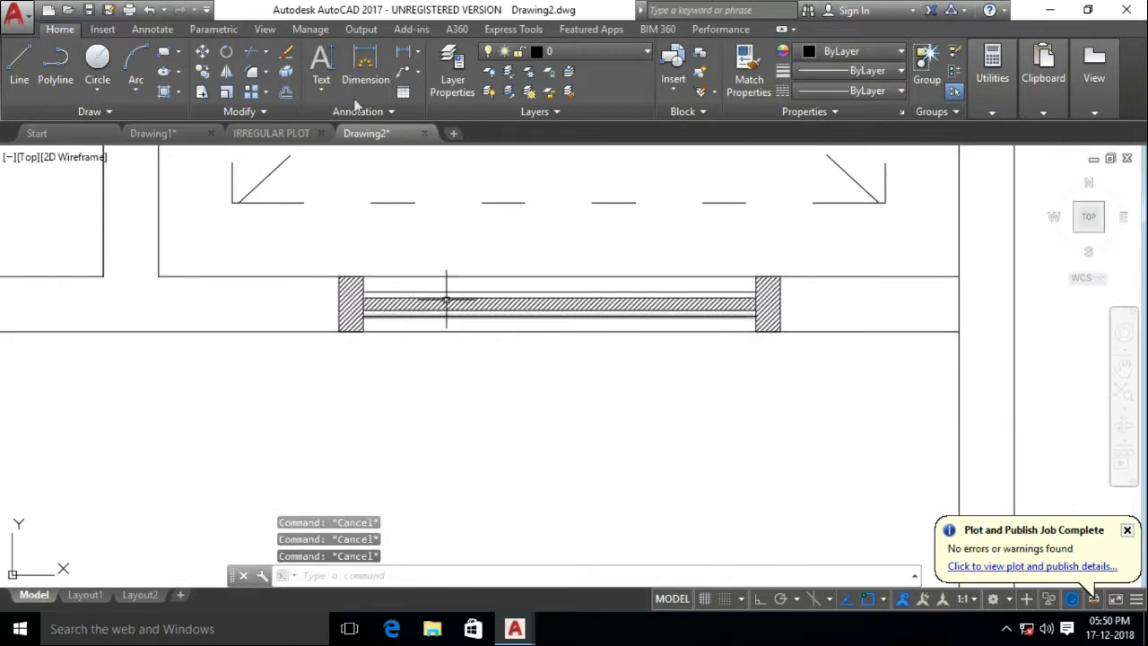
{"action": "scroll", "coordinate": [507, 314], "scroll_direction": "down", "scroll_amount": 5}
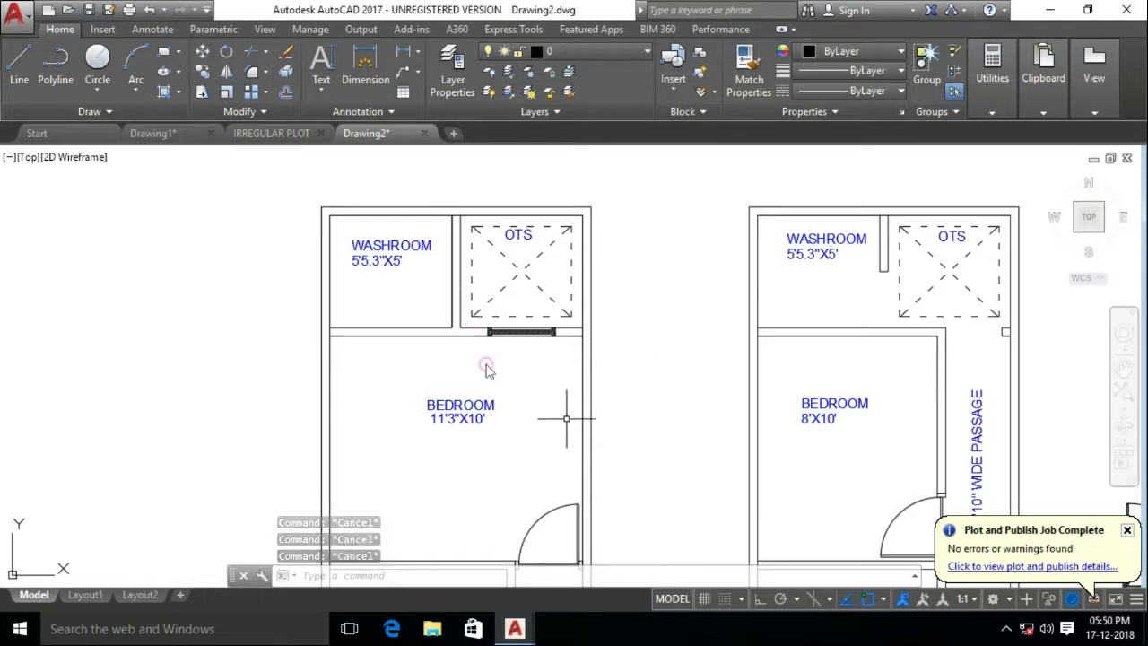
Copy the 2.5' door into the washrooms of both floor plans
{"action": "middle_click_drag", "start_coordinate": [519, 373], "coordinate": [568, 373]}
{"action": "scroll", "coordinate": [897, 395], "scroll_direction": "down", "scroll_amount": 3}
{"action": "scroll", "coordinate": [609, 358], "scroll_direction": "up", "scroll_amount": 4}
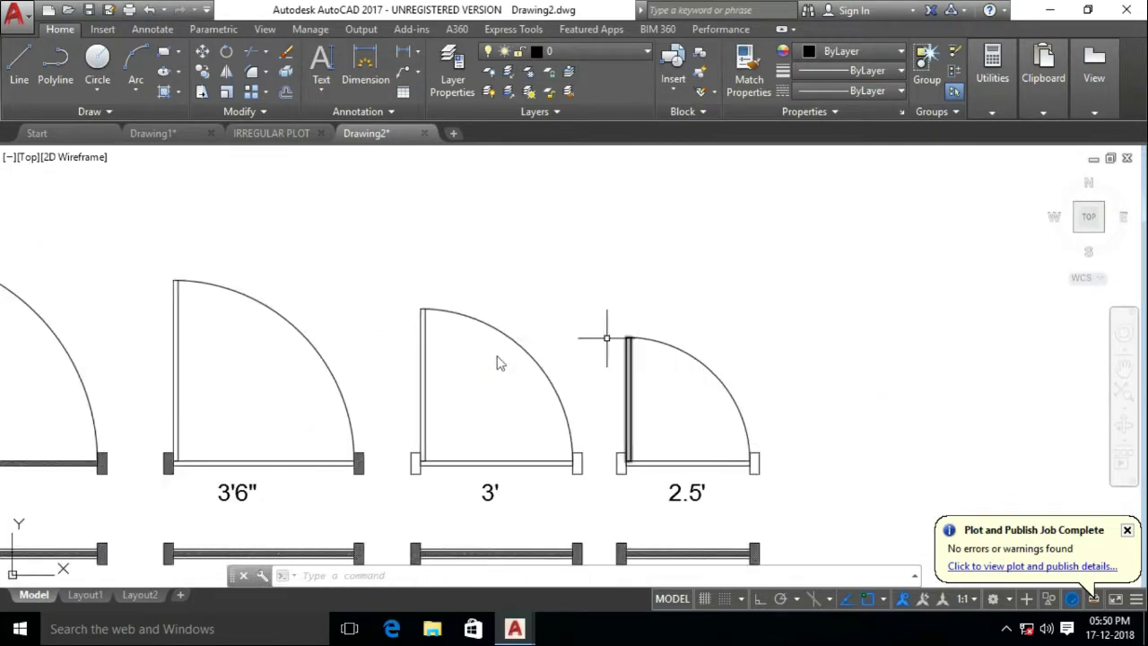
{"action": "left_click", "coordinate": [586, 315]}
{"action": "left_click", "coordinate": [793, 482]}
{"action": "type", "text": "co"}
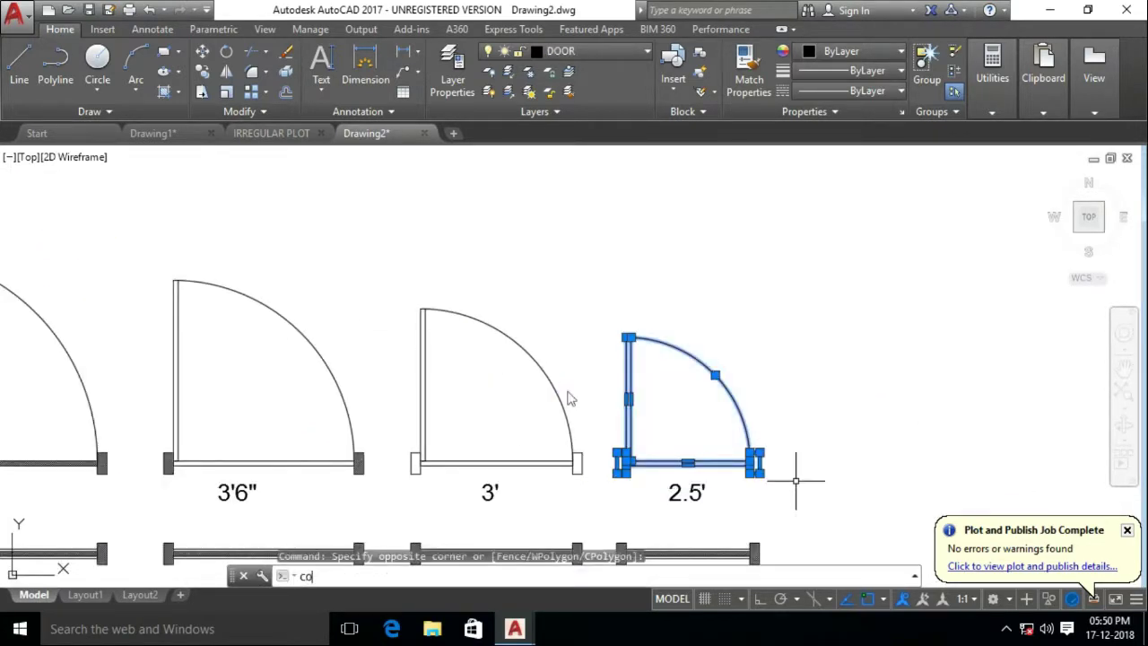
{"action": "key", "text": "Return"}
{"action": "left_click", "coordinate": [621, 462]}
{"action": "scroll", "coordinate": [753, 224], "scroll_direction": "down", "scroll_amount": 3}
{"action": "scroll", "coordinate": [753, 225], "scroll_direction": "up", "scroll_amount": 5}
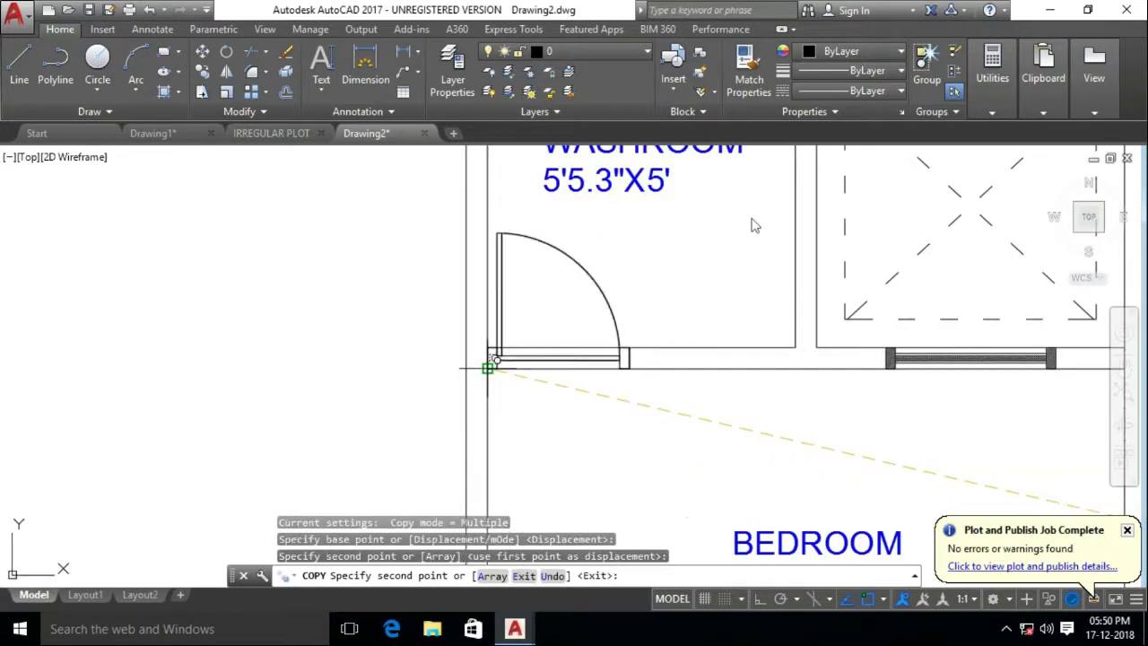
{"action": "scroll", "coordinate": [753, 224], "scroll_direction": "down", "scroll_amount": 3}
{"action": "scroll", "coordinate": [666, 372], "scroll_direction": "up", "scroll_amount": 4}
{"action": "key", "text": "Escape"}
Rotate the first-floor washroom door 90° so it fits its wall
{"action": "middle_click_drag", "start_coordinate": [666, 371], "coordinate": [667, 451]}
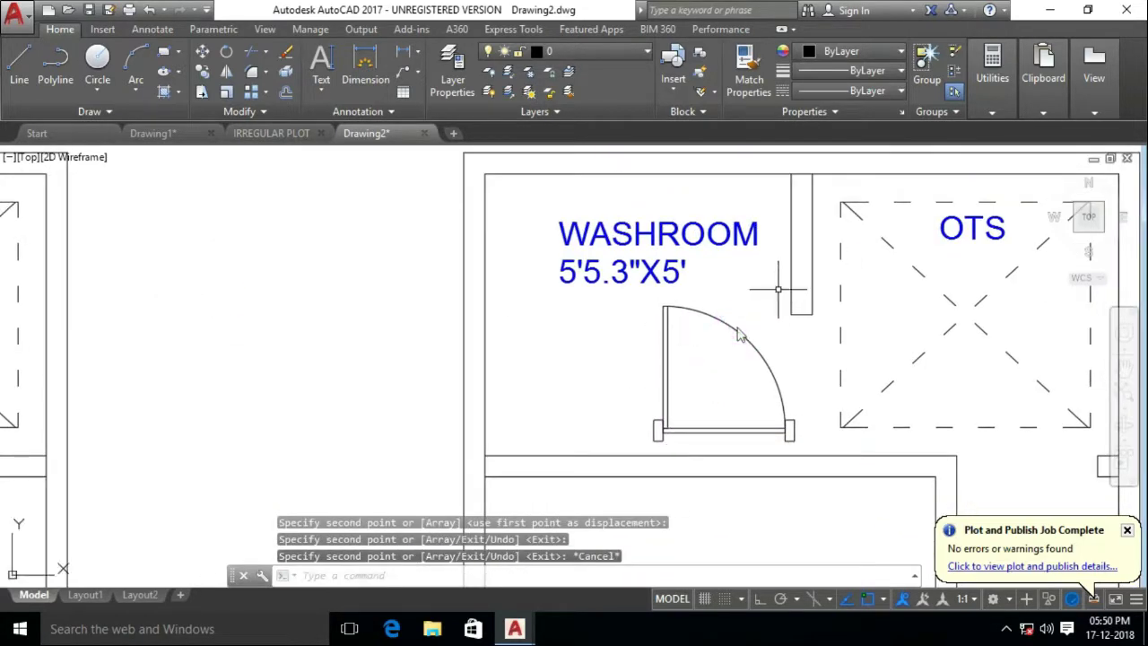
{"action": "left_click", "coordinate": [778, 289]}
{"action": "left_click", "coordinate": [625, 456]}
{"action": "key", "text": "Return"}
{"action": "left_click", "coordinate": [735, 332]}
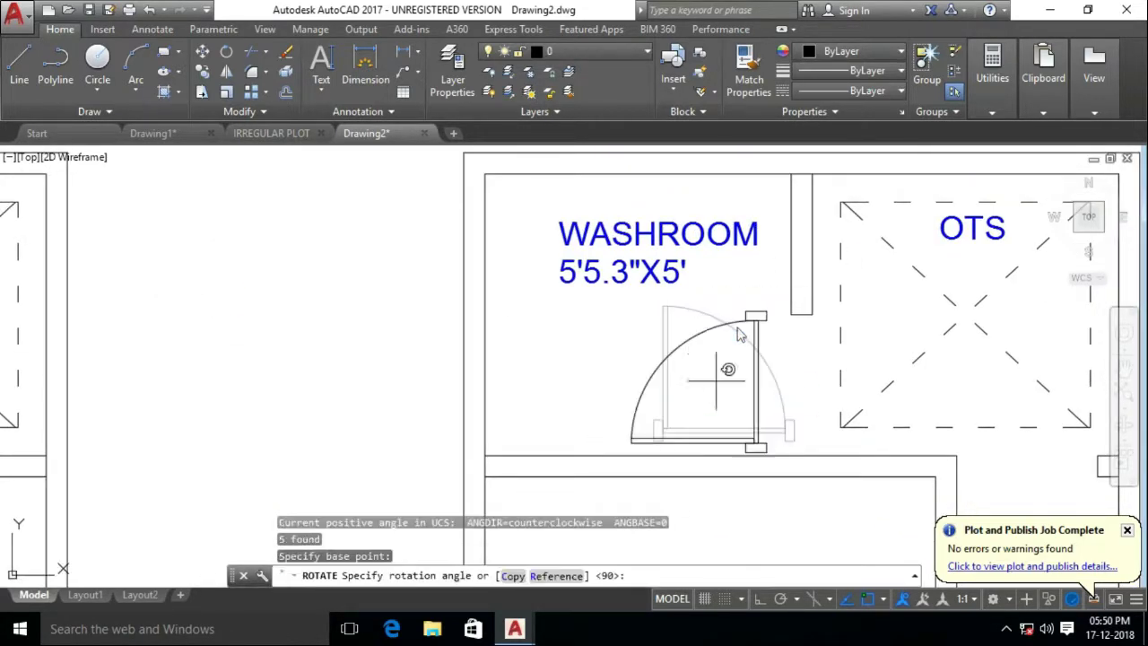
{"action": "left_click", "coordinate": [533, 366]}
{"action": "key", "text": "ctrl+z"}
{"action": "key", "text": "Return"}
{"action": "left_click", "coordinate": [629, 306]}
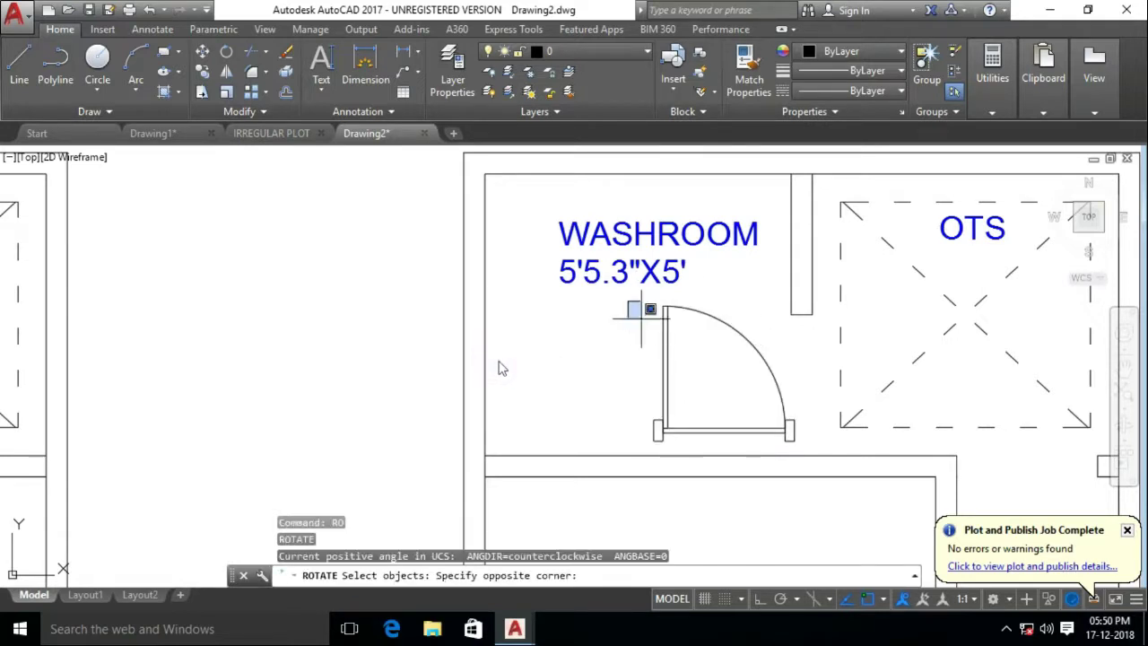
{"action": "left_click", "coordinate": [811, 460]}
{"action": "key", "text": "Return"}
{"action": "left_click", "coordinate": [709, 390]}
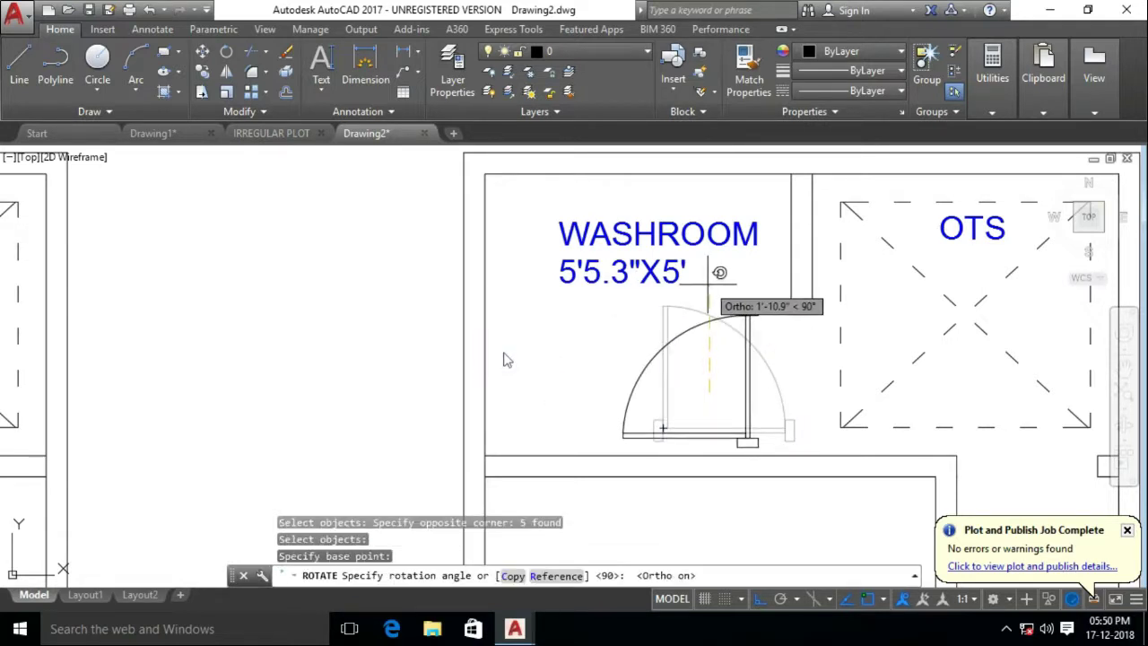
{"action": "left_click", "coordinate": [505, 359]}
Reselect the rotated washroom door for a move, then abandon the move
{"action": "left_click", "coordinate": [767, 287]}
{"action": "left_click", "coordinate": [581, 472]}
{"action": "type", "text": "m"}
{"action": "key", "text": "Return"}
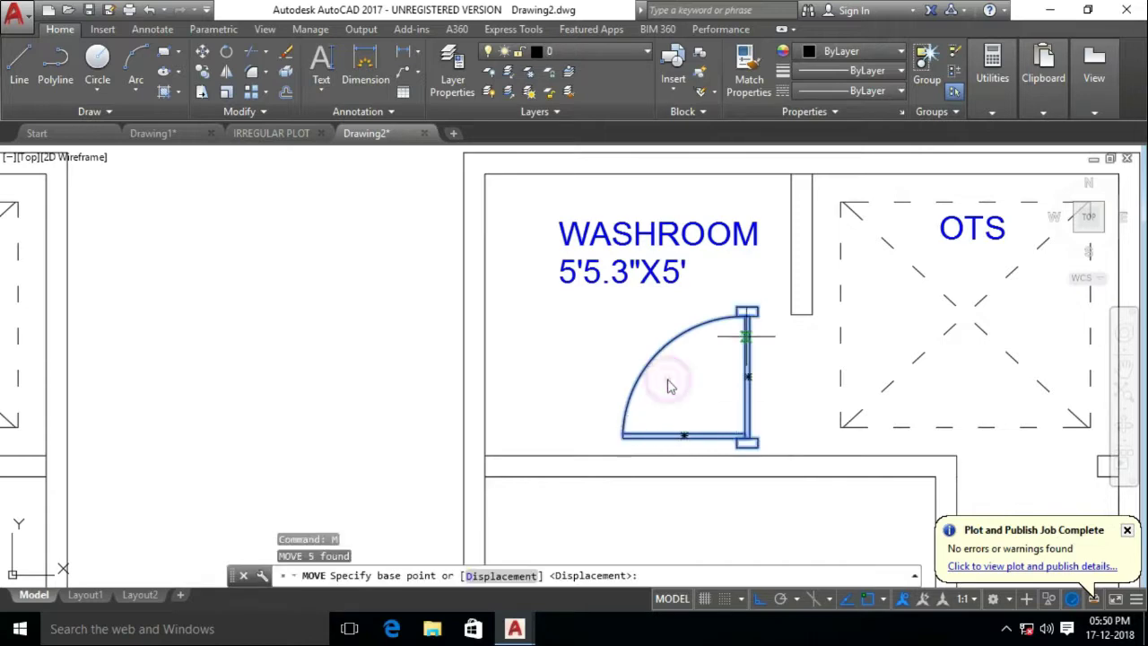
{"action": "left_click", "coordinate": [758, 307]}
{"action": "key", "text": "Escape"}
{"action": "key", "text": "Escape"}
Delete the leftover sample doors beside the plans
{"action": "scroll", "coordinate": [173, 359], "scroll_direction": "down", "scroll_amount": 3}
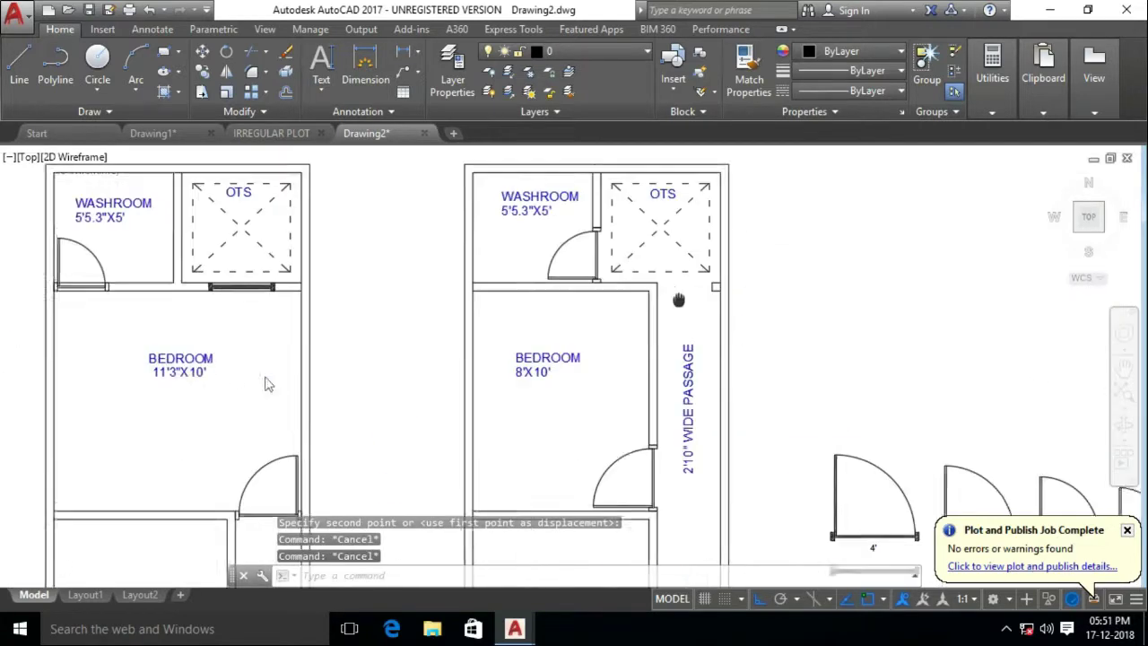
{"action": "scroll", "coordinate": [448, 341], "scroll_direction": "down", "scroll_amount": 2}
{"action": "scroll", "coordinate": [565, 210], "scroll_direction": "up", "scroll_amount": 3}
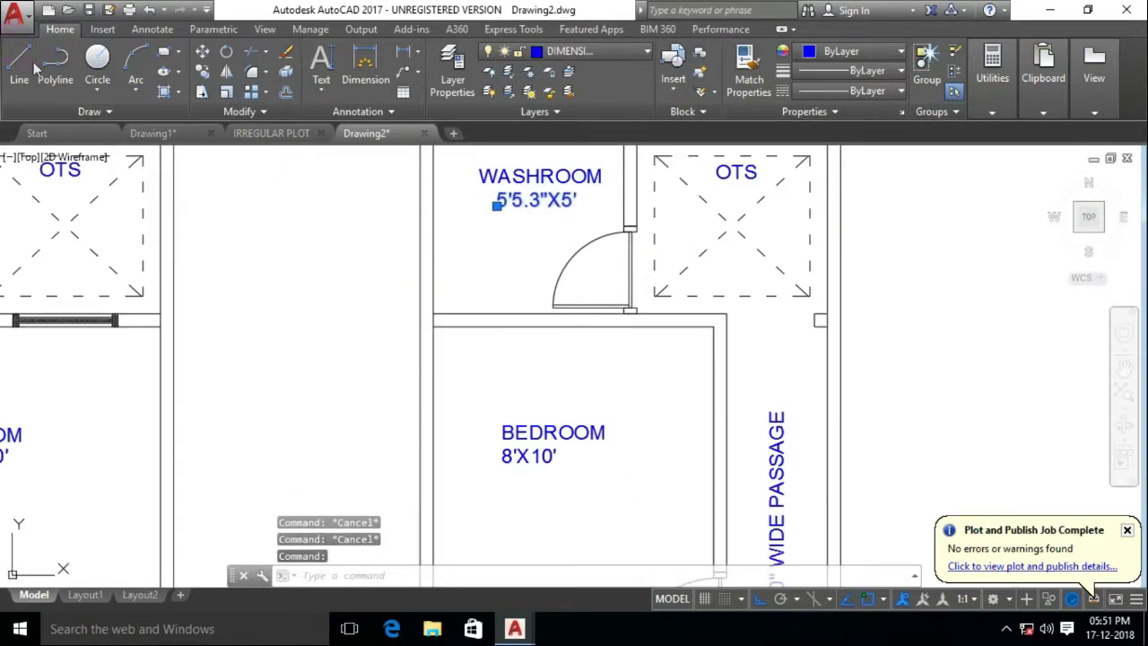
{"action": "scroll", "coordinate": [728, 246], "scroll_direction": "down", "scroll_amount": 5}
{"action": "left_click", "coordinate": [701, 264]}
{"action": "left_click", "coordinate": [903, 386]}
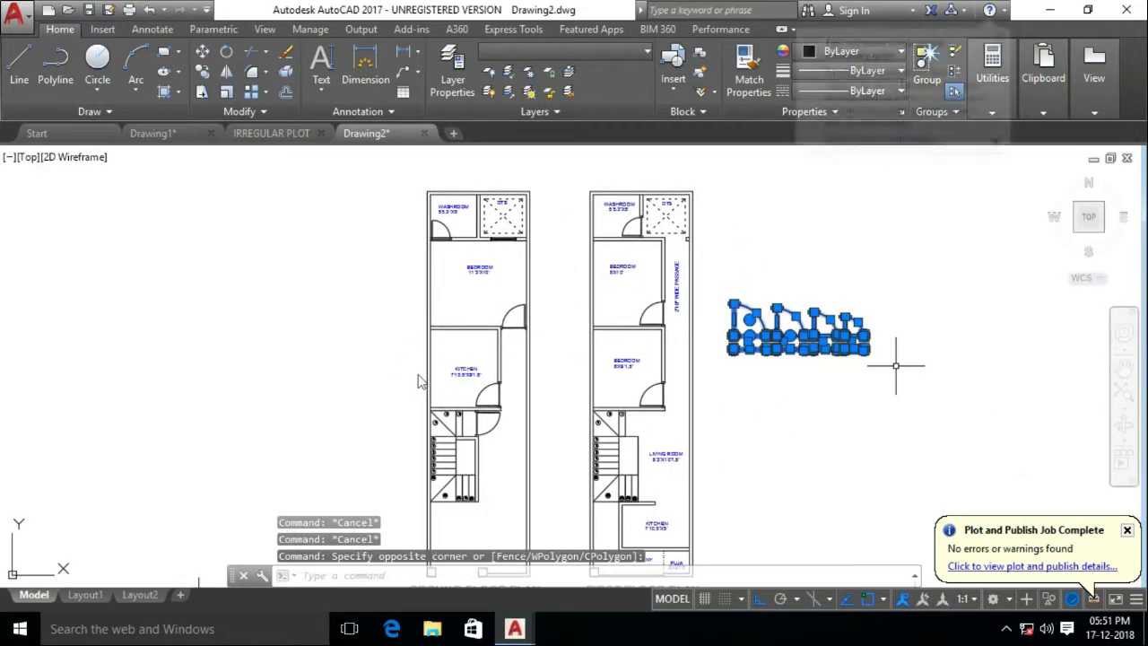
{"action": "key", "text": "Delete"}
Start a STRETCH on the road's left end, then cancel the first attempt
{"action": "middle_click_drag", "start_coordinate": [733, 412], "coordinate": [720, 348]}
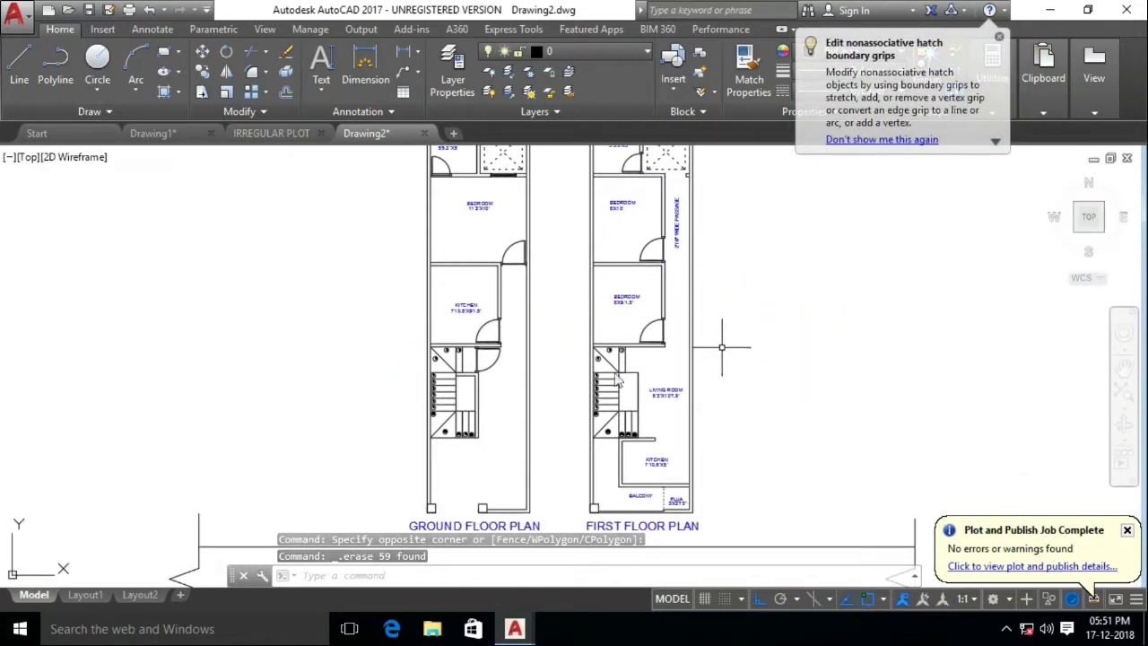
{"action": "scroll", "coordinate": [706, 341], "scroll_direction": "down", "scroll_amount": 2}
{"action": "scroll", "coordinate": [615, 379], "scroll_direction": "down", "scroll_amount": 2}
{"action": "scroll", "coordinate": [340, 408], "scroll_direction": "up", "scroll_amount": 2}
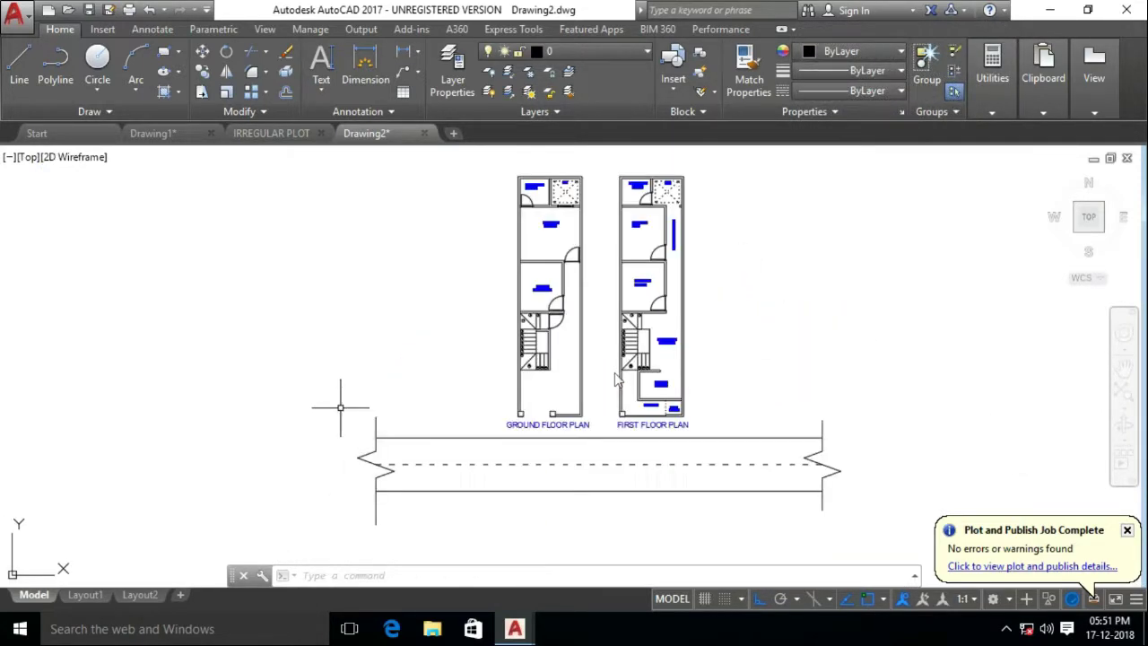
{"action": "type", "text": "s"}
{"action": "key", "text": "Return"}
{"action": "middle_click_drag", "start_coordinate": [407, 367], "coordinate": [459, 304]}
{"action": "left_click", "coordinate": [463, 338]}
{"action": "left_click", "coordinate": [371, 522]}
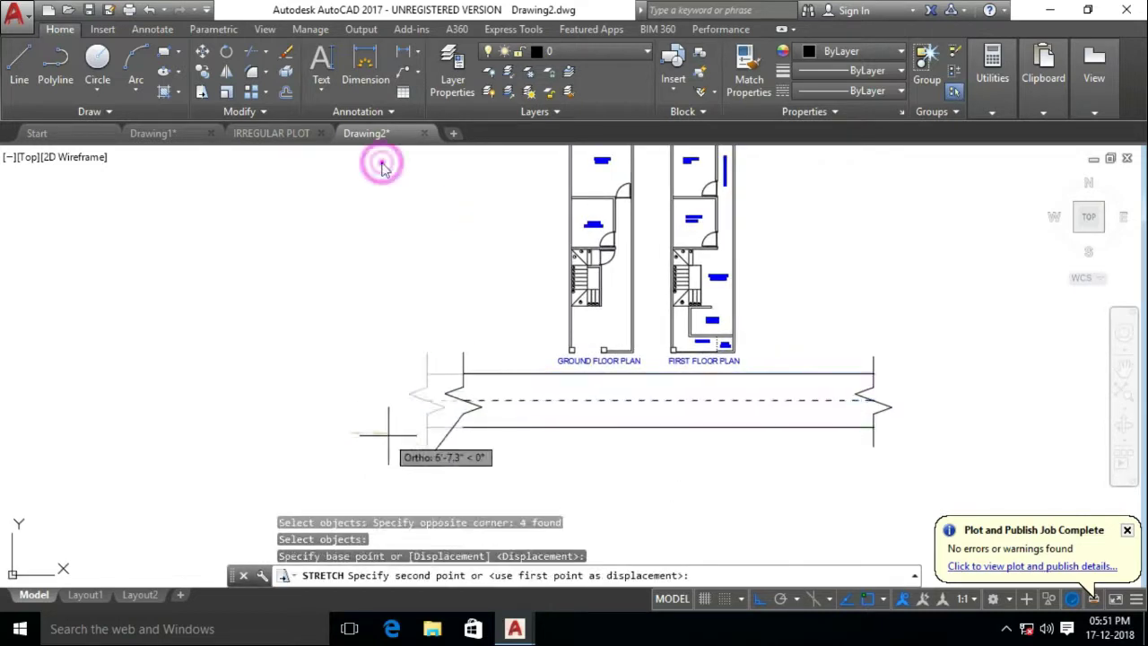
{"action": "key", "text": "Escape"}
Stretch the road's left end to the right so it fits under both plans
{"action": "type", "text": "s"}
{"action": "left_click", "coordinate": [492, 307]}
{"action": "left_click", "coordinate": [384, 448]}
{"action": "left_click", "coordinate": [394, 433]}
{"action": "left_click", "coordinate": [455, 432]}
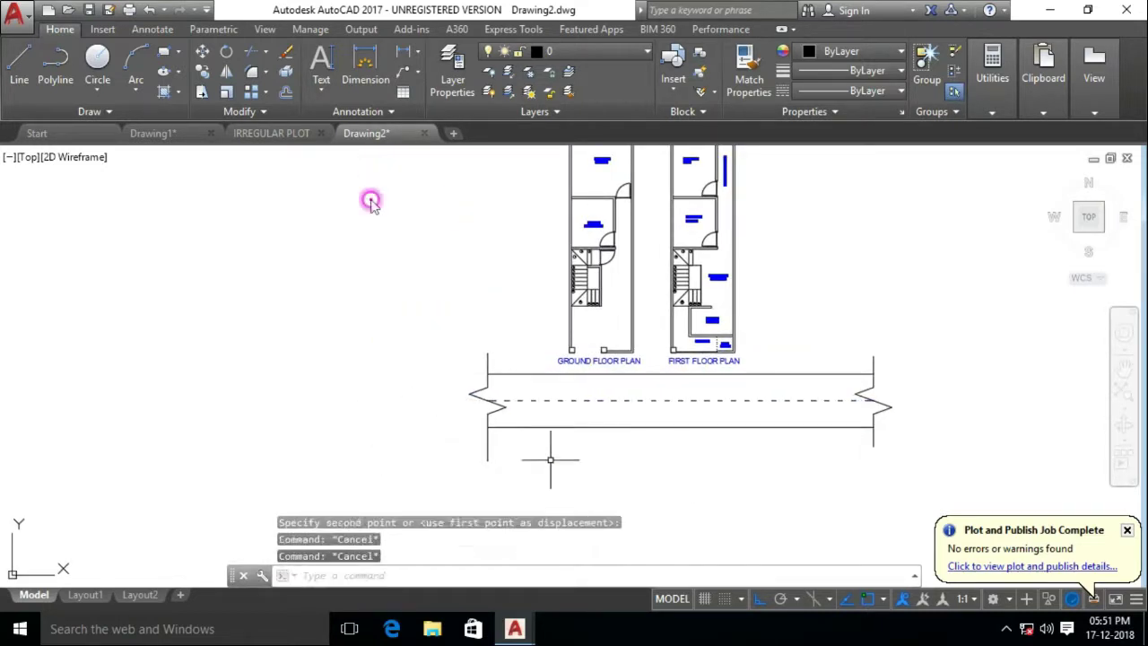
{"action": "left_click", "coordinate": [941, 327]}
{"action": "left_click", "coordinate": [541, 434]}
{"action": "key", "text": "Return"}
{"action": "key", "text": "Escape"}
{"action": "key", "text": "Escape"}
Start the INSERT command to bring in a drawing block
{"action": "scroll", "coordinate": [541, 436], "scroll_direction": "down", "scroll_amount": 3}
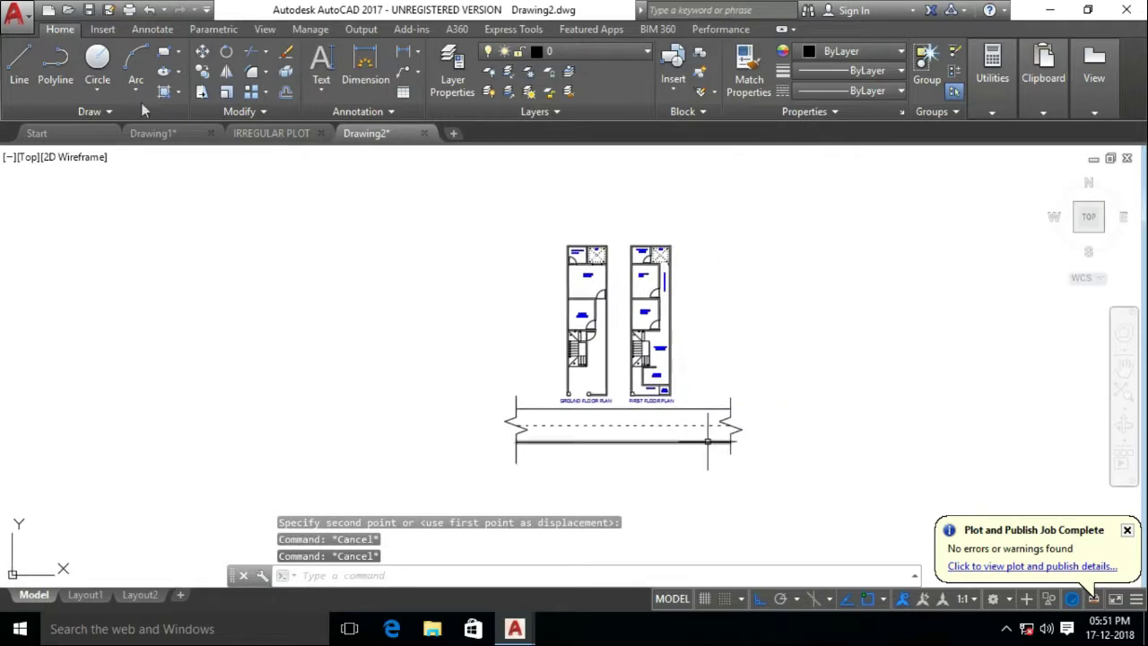
{"action": "type", "text": "i"}
{"action": "key", "text": "Return"}
Insert the Print.dwg title block, then select and delete it
{"action": "key", "text": "alt+b"}
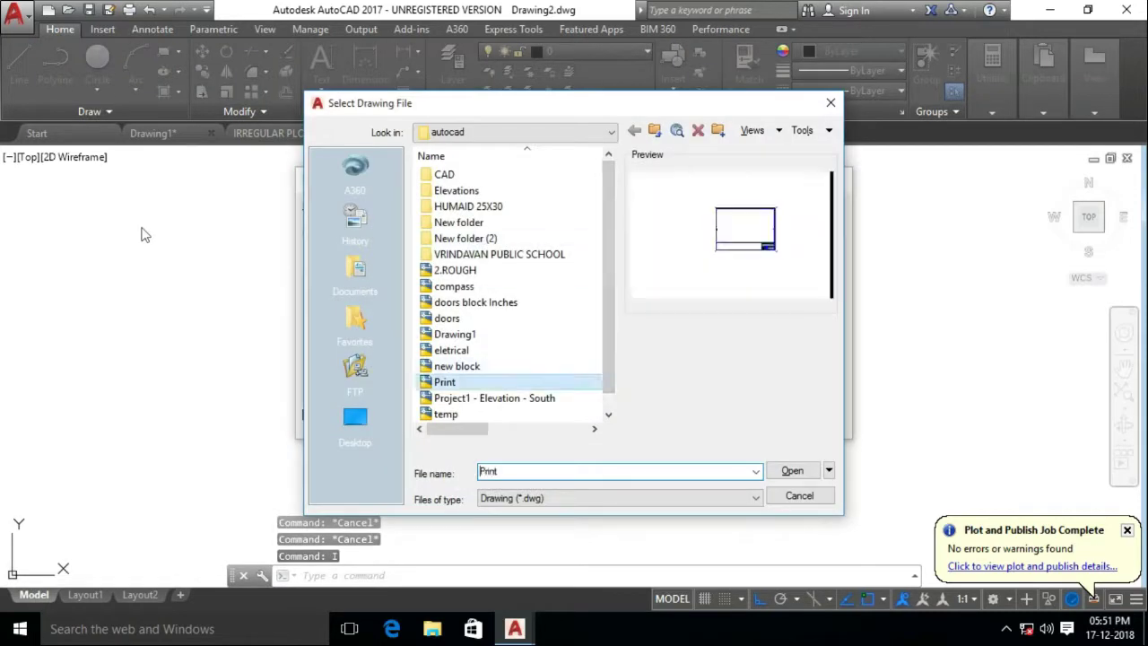
{"action": "key", "text": "Return"}
{"action": "key", "text": "Return"}
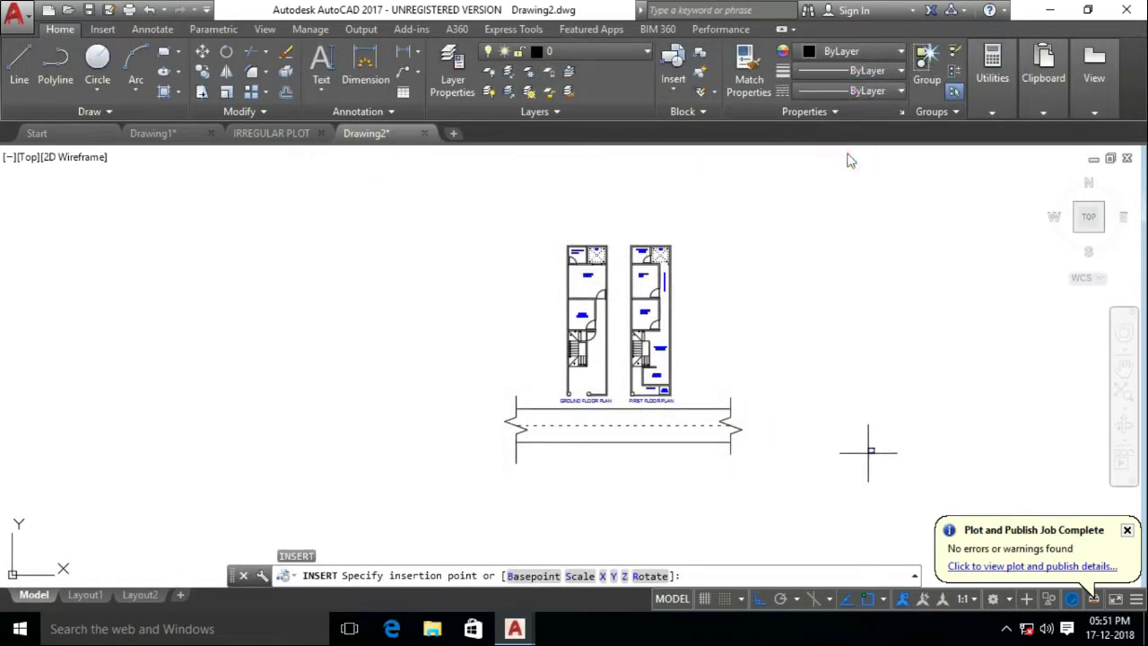
{"action": "scroll", "coordinate": [871, 444], "scroll_direction": "up", "scroll_amount": 10}
{"action": "scroll", "coordinate": [822, 409], "scroll_direction": "up", "scroll_amount": 5}
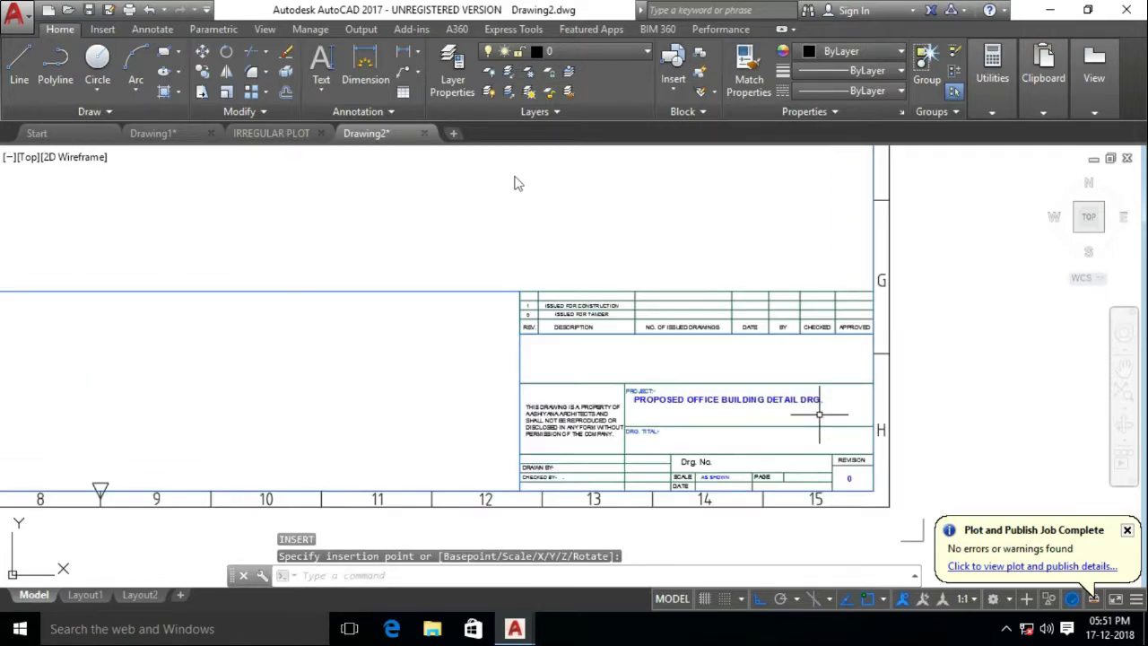
{"action": "left_click", "coordinate": [819, 414]}
{"action": "scroll", "coordinate": [819, 415], "scroll_direction": "down", "scroll_amount": 5}
{"action": "left_click_drag", "start_coordinate": [846, 440], "coordinate": [773, 391]}
{"action": "key", "text": "Delete"}
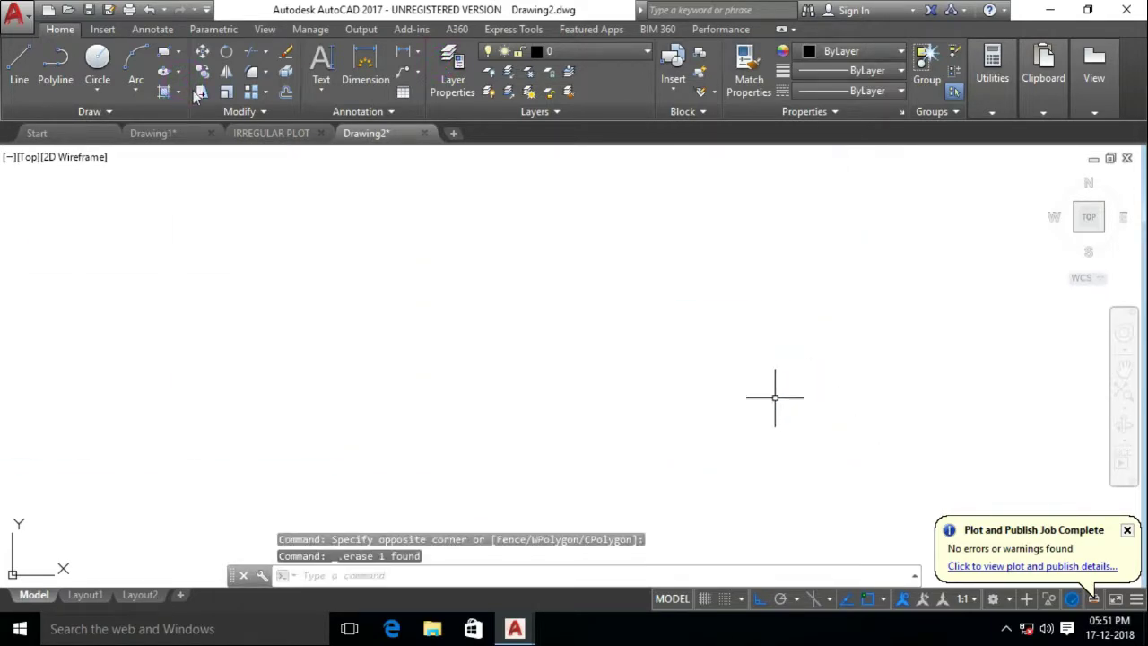
Insert the compass.dwg drawing as a block
{"action": "type", "text": "I"}
{"action": "key", "text": "Return"}
{"action": "key", "text": "alt+b"}
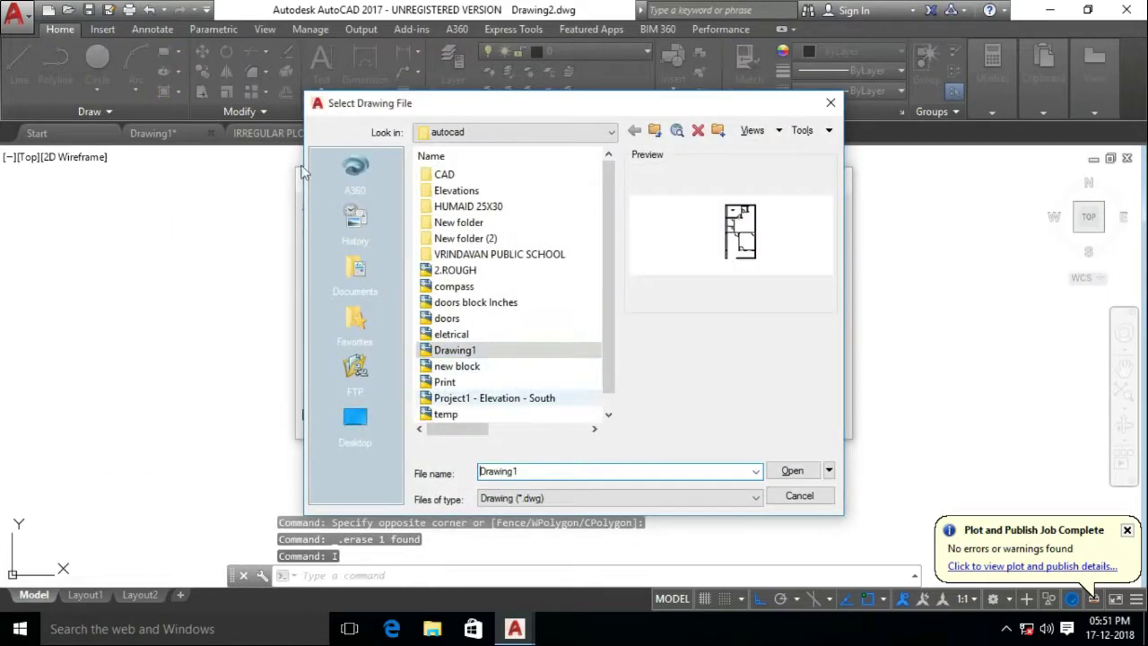
{"action": "key", "text": "Down"}
{"action": "key", "text": "Down"}
{"action": "key", "text": "Down"}
{"action": "key", "text": "Up"}
{"action": "key", "text": "Up"}
{"action": "key", "text": "Up"}
{"action": "key", "text": "Up"}
{"action": "key", "text": "Up"}
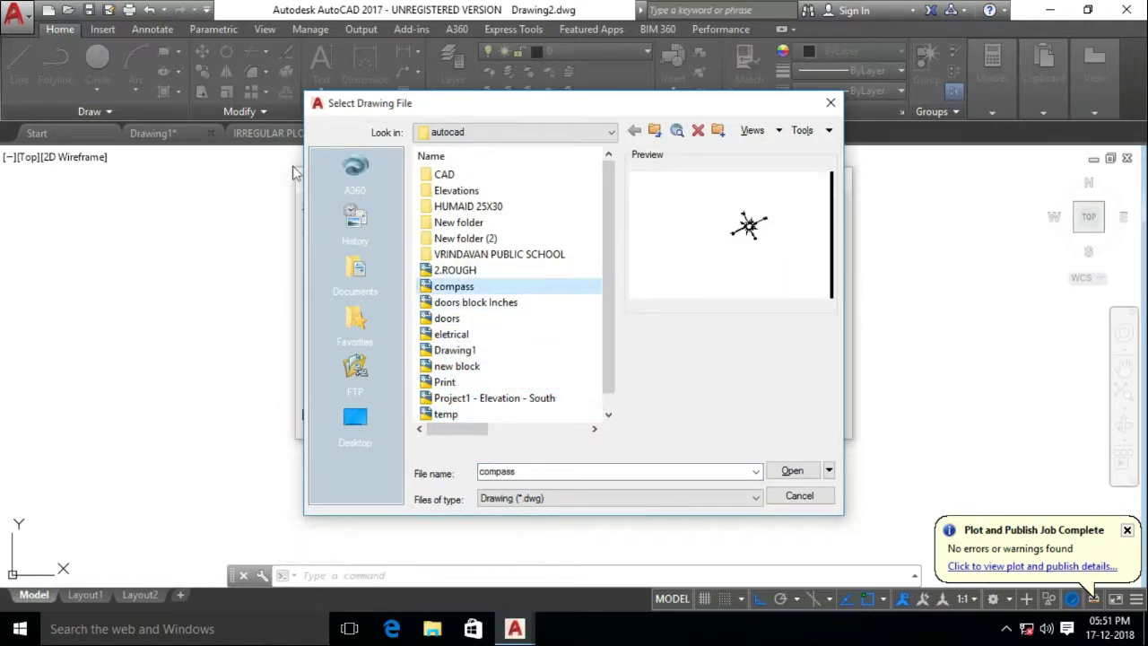
{"action": "key", "text": "Return"}
{"action": "key", "text": "Return"}
{"action": "scroll", "coordinate": [632, 391], "scroll_direction": "up", "scroll_amount": 3}
{"action": "scroll", "coordinate": [632, 391], "scroll_direction": "up", "scroll_amount": 3}
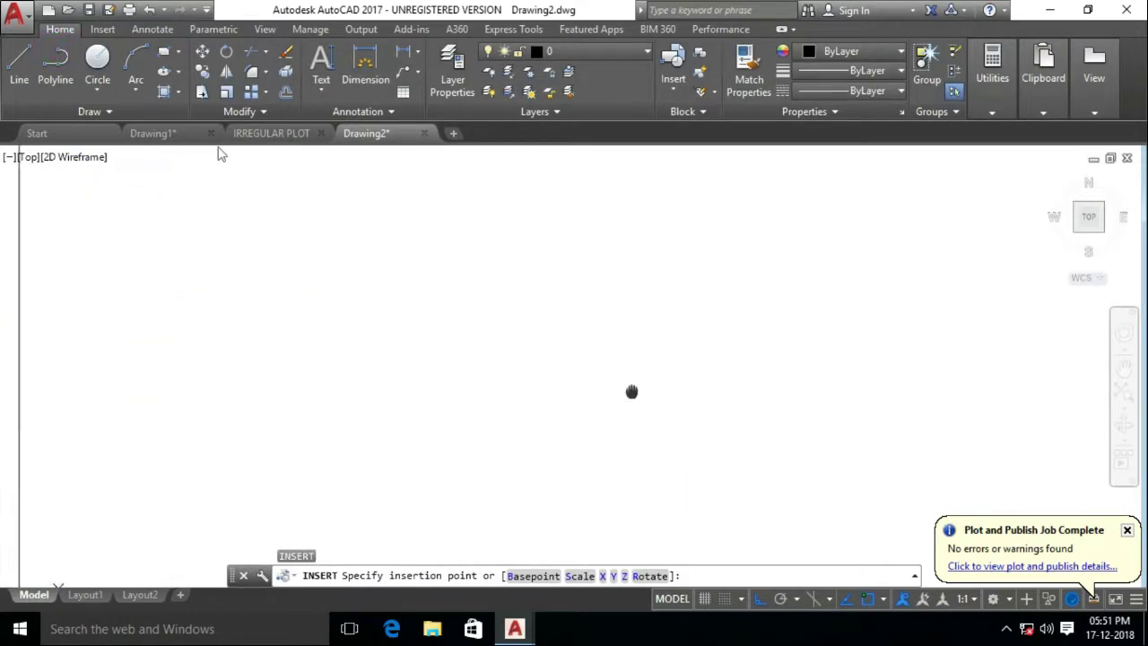
Begin rotating the compass about its centre, then cancel the rotation
{"action": "left_click", "coordinate": [735, 218]}
{"action": "type", "text": "ro"}
{"action": "key", "text": "Return"}
{"action": "scroll", "coordinate": [634, 288], "scroll_direction": "up", "scroll_amount": 2}
{"action": "left_click", "coordinate": [634, 289]}
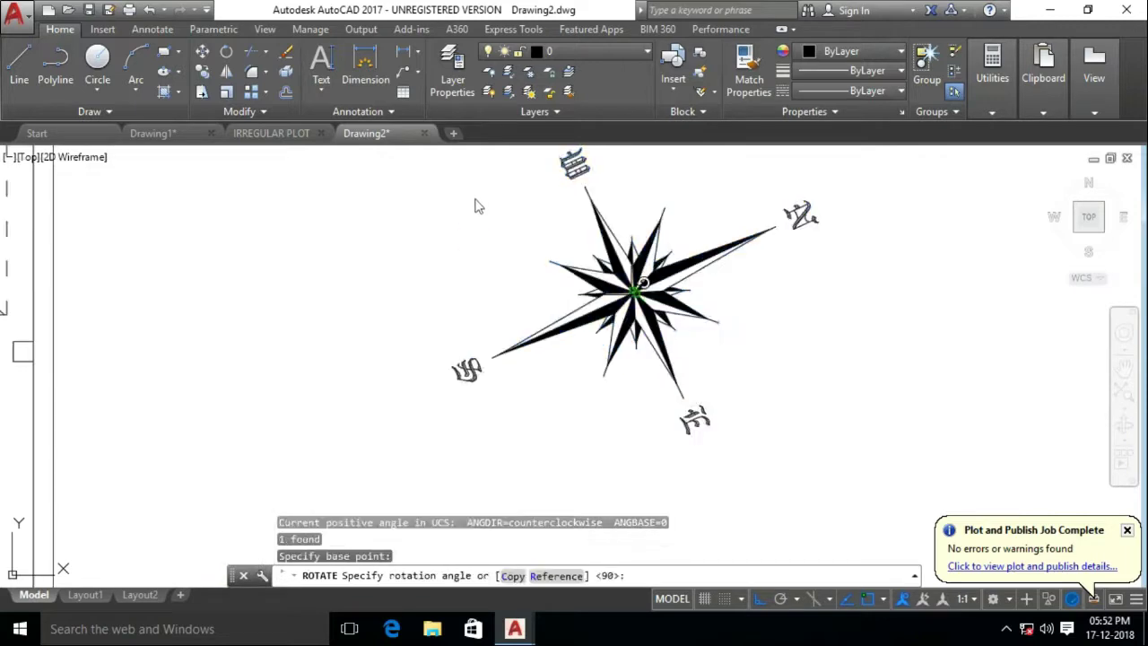
{"action": "scroll", "coordinate": [476, 206], "scroll_direction": "down", "scroll_amount": 2}
{"action": "key", "text": "F8"}
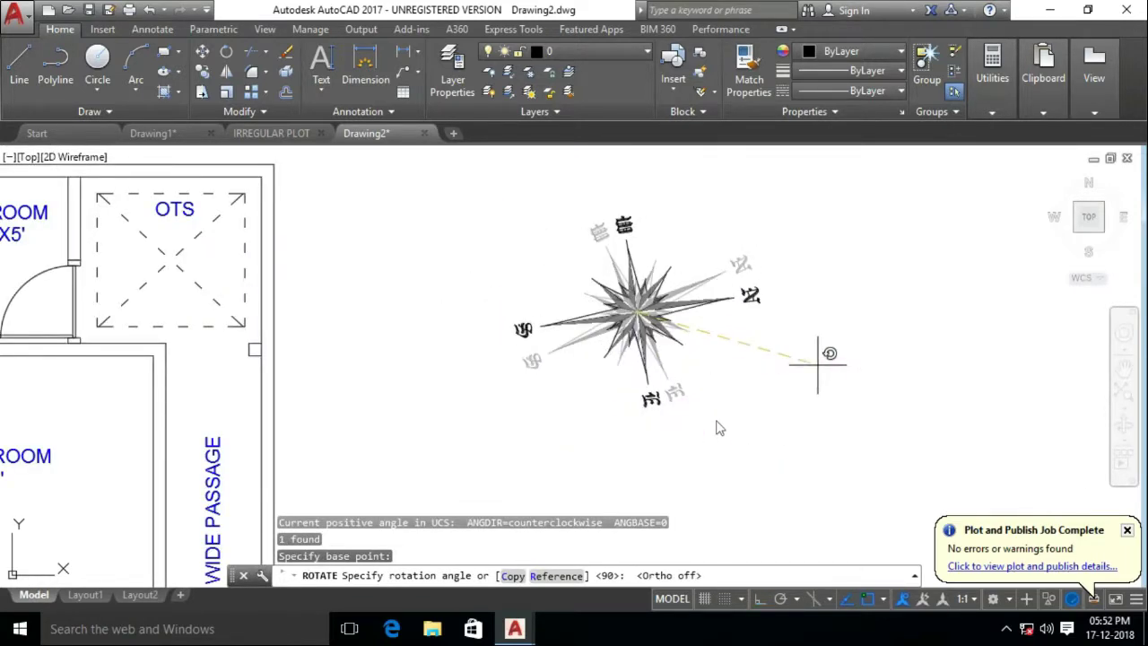
{"action": "key", "text": "Escape"}
{"action": "key", "text": "Escape"}
{"action": "scroll", "coordinate": [821, 390], "scroll_direction": "down", "scroll_amount": 4}
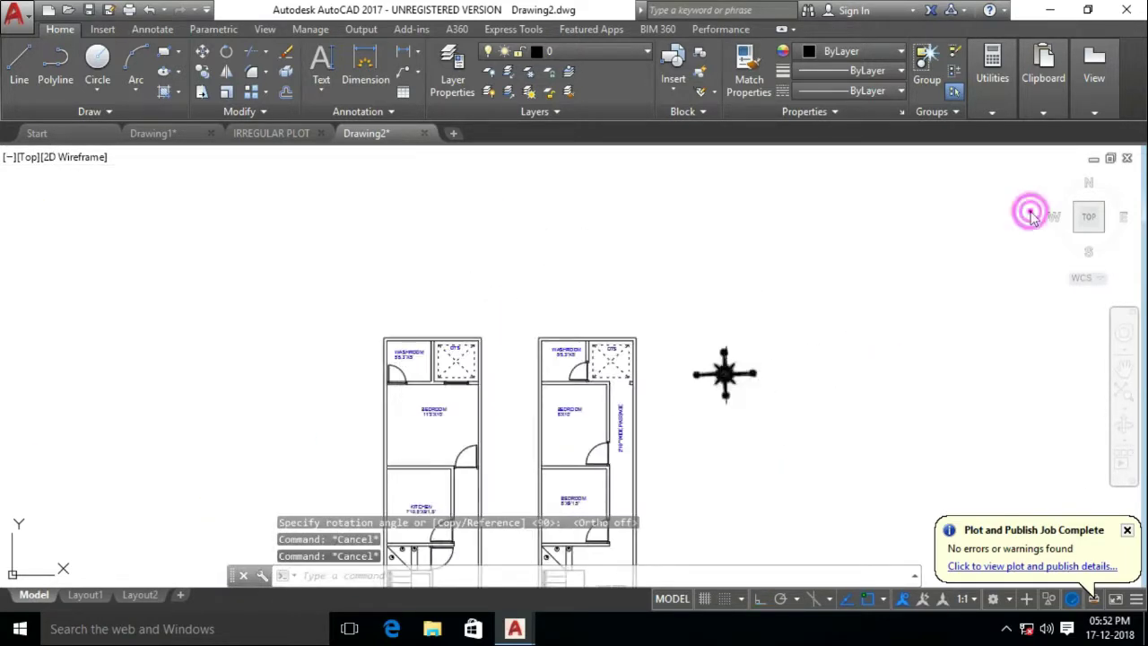
Draw a rectangular border enclosing both plans, the road and the compass
{"action": "type", "text": "rec"}
{"action": "key", "text": "Return"}
{"action": "left_click", "coordinate": [501, 271]}
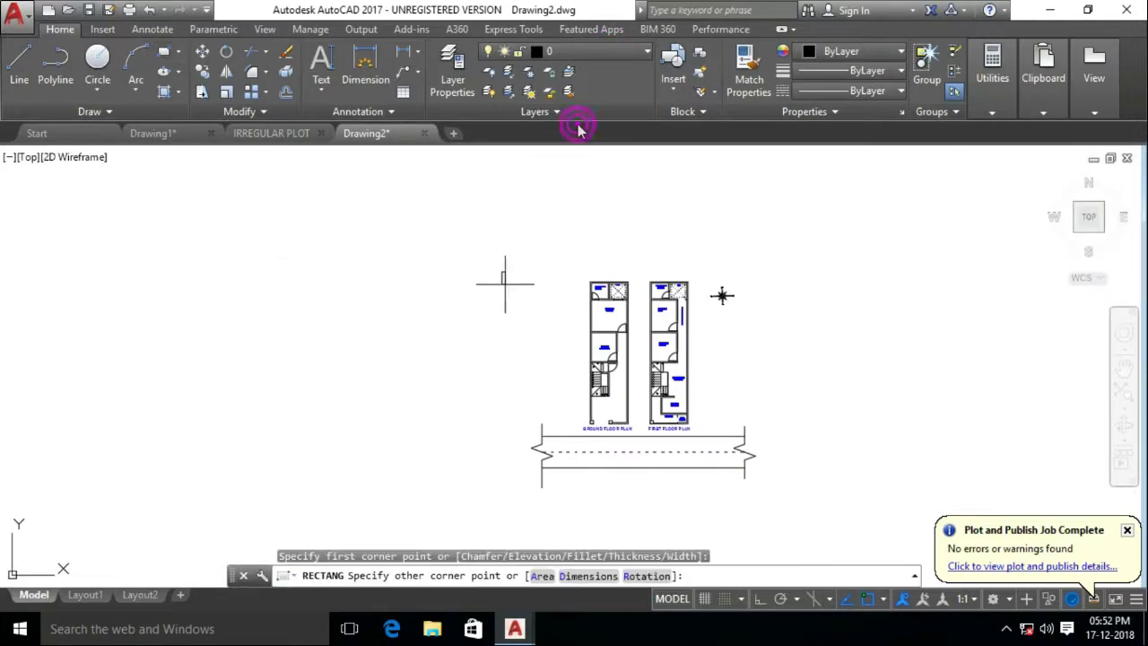
{"action": "left_click", "coordinate": [775, 489]}
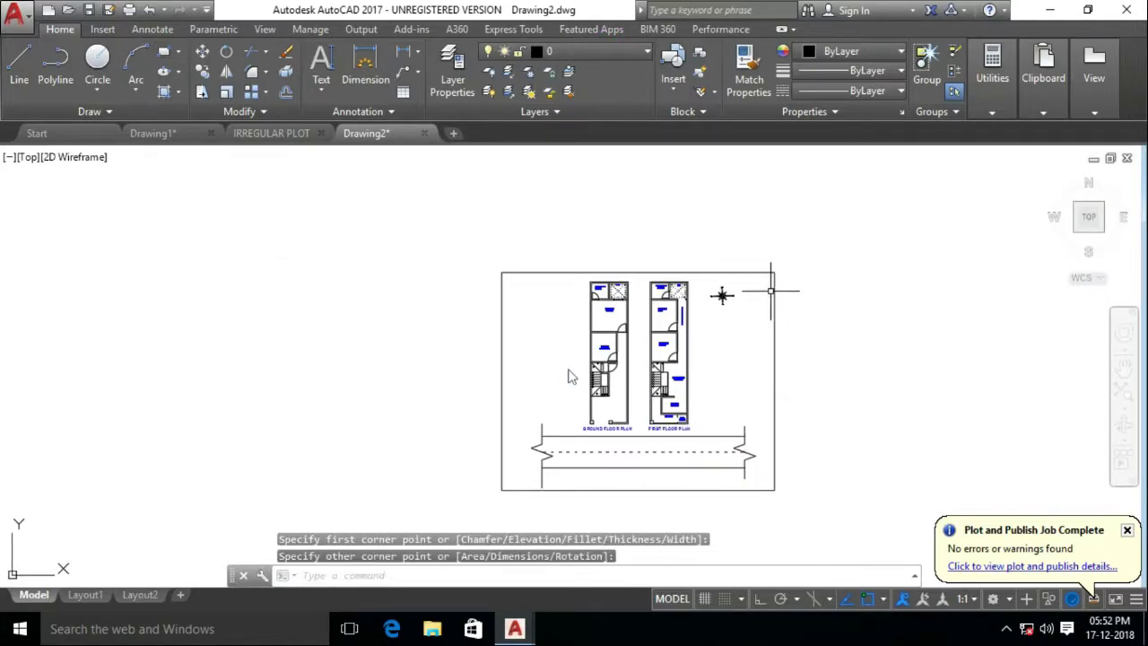
{"action": "scroll", "coordinate": [720, 282], "scroll_direction": "up", "scroll_amount": 5}
Scale the compass down by reference length, then select the border rectangle
{"action": "left_click", "coordinate": [730, 333]}
{"action": "type", "text": "sc"}
{"action": "key", "text": "Return"}
{"action": "left_click", "coordinate": [735, 339]}
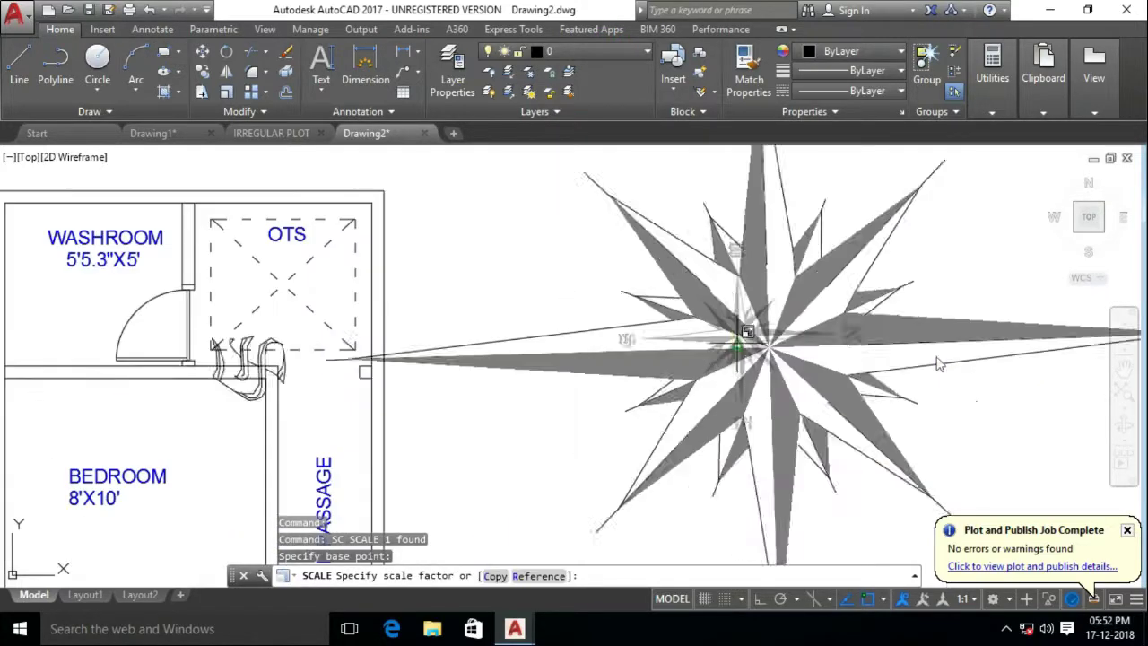
{"action": "type", "text": "r"}
{"action": "key", "text": "Return"}
{"action": "left_click", "coordinate": [686, 404]}
{"action": "left_click", "coordinate": [684, 400]}
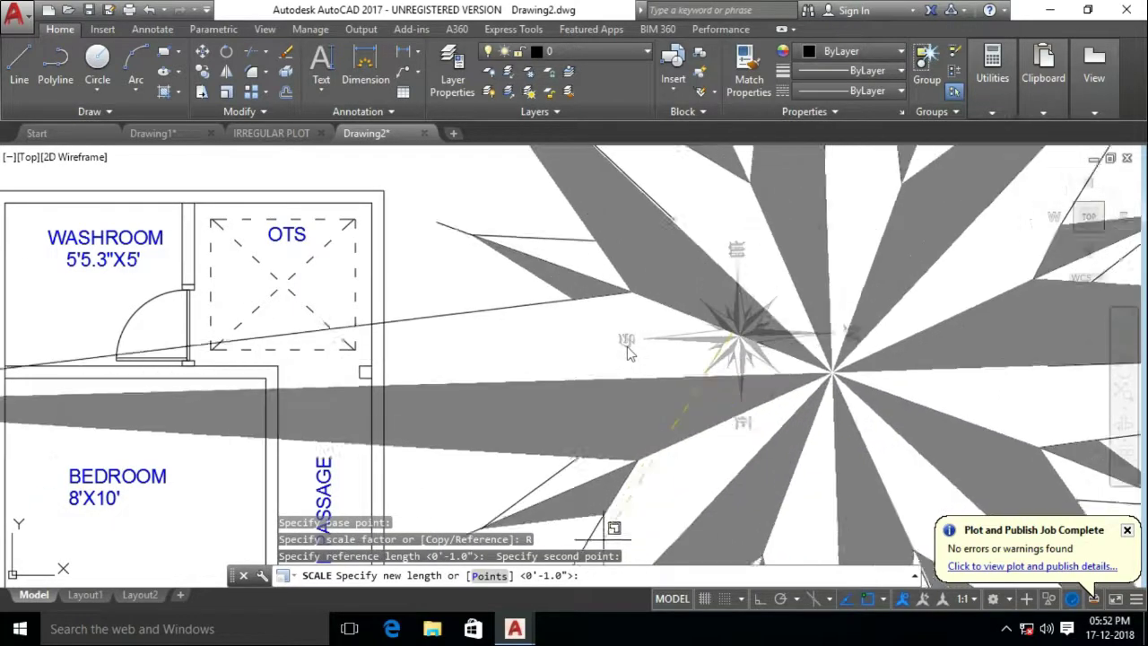
{"action": "key", "text": "F3"}
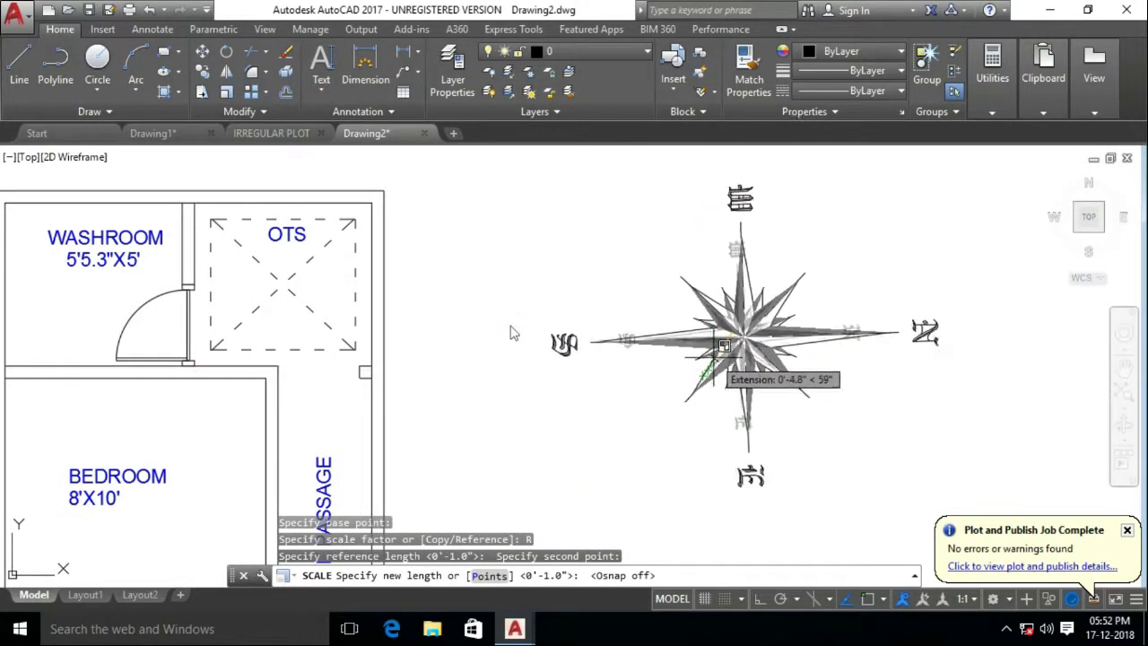
{"action": "left_click", "coordinate": [521, 416]}
{"action": "scroll", "coordinate": [564, 248], "scroll_direction": "down", "scroll_amount": 4}
{"action": "scroll", "coordinate": [564, 249], "scroll_direction": "down", "scroll_amount": 2}
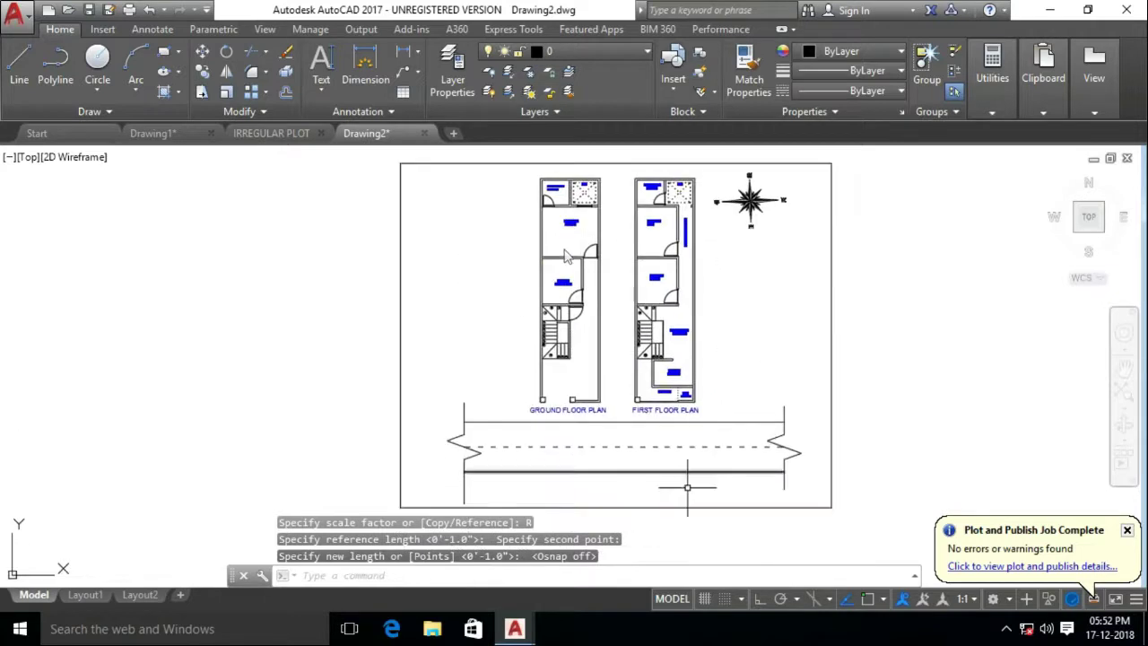
{"action": "left_click", "coordinate": [625, 365]}
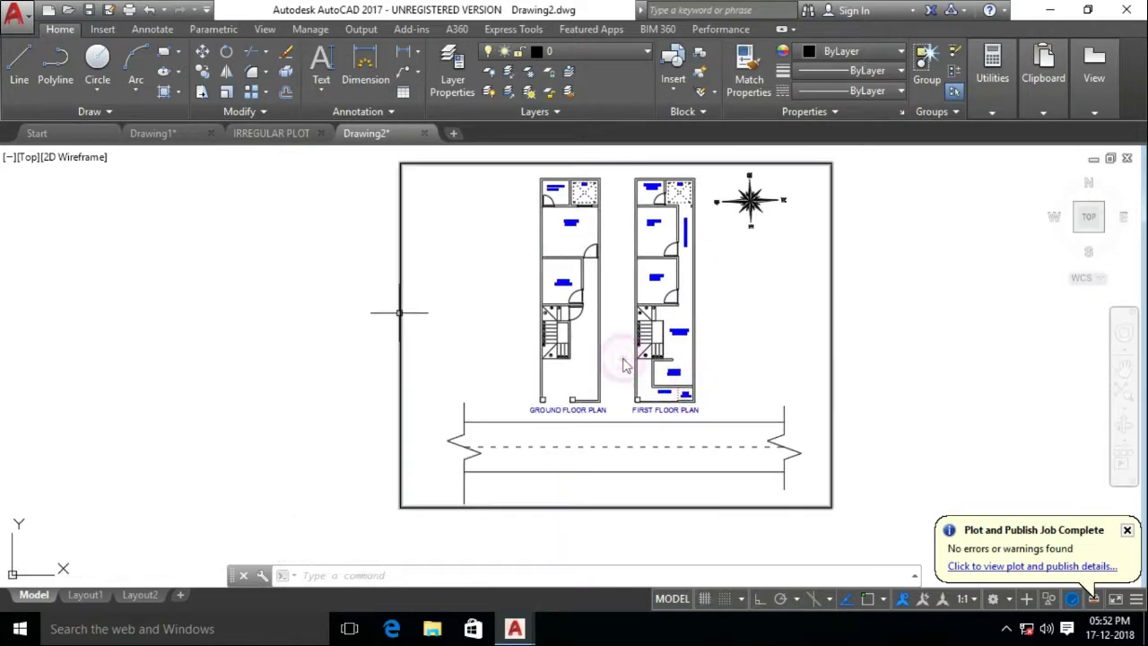
Window-select the compass and shrink it further with SC using reference points
{"action": "left_click", "coordinate": [511, 334]}
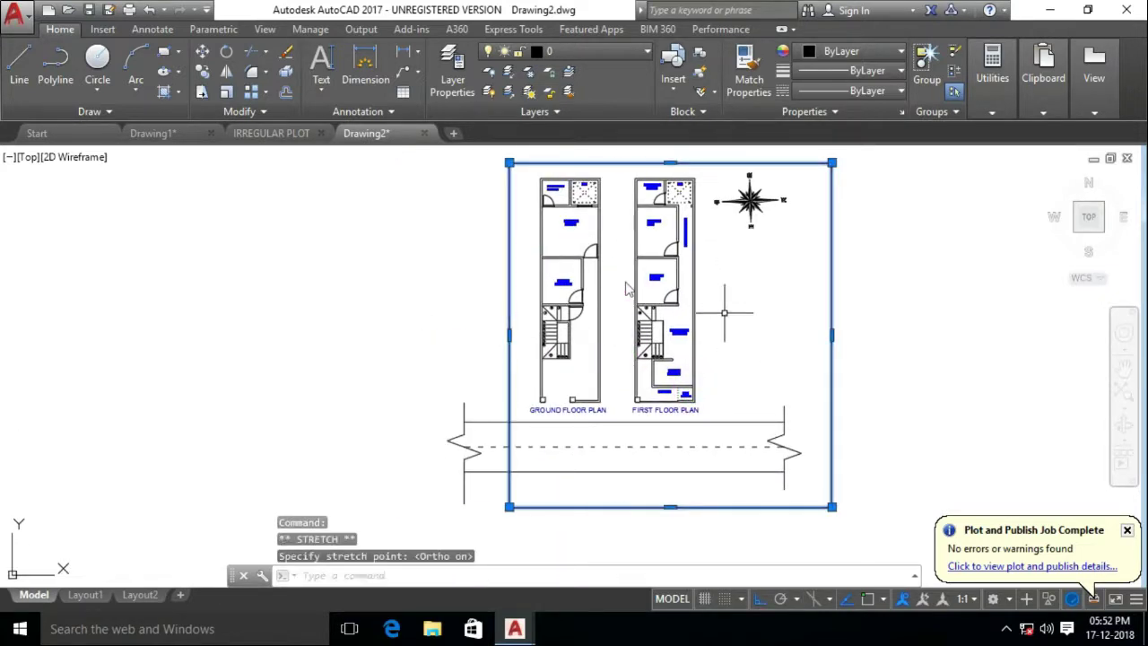
{"action": "scroll", "coordinate": [717, 359], "scroll_direction": "up", "scroll_amount": 2}
{"action": "key", "text": "Escape"}
{"action": "left_click", "coordinate": [661, 179]}
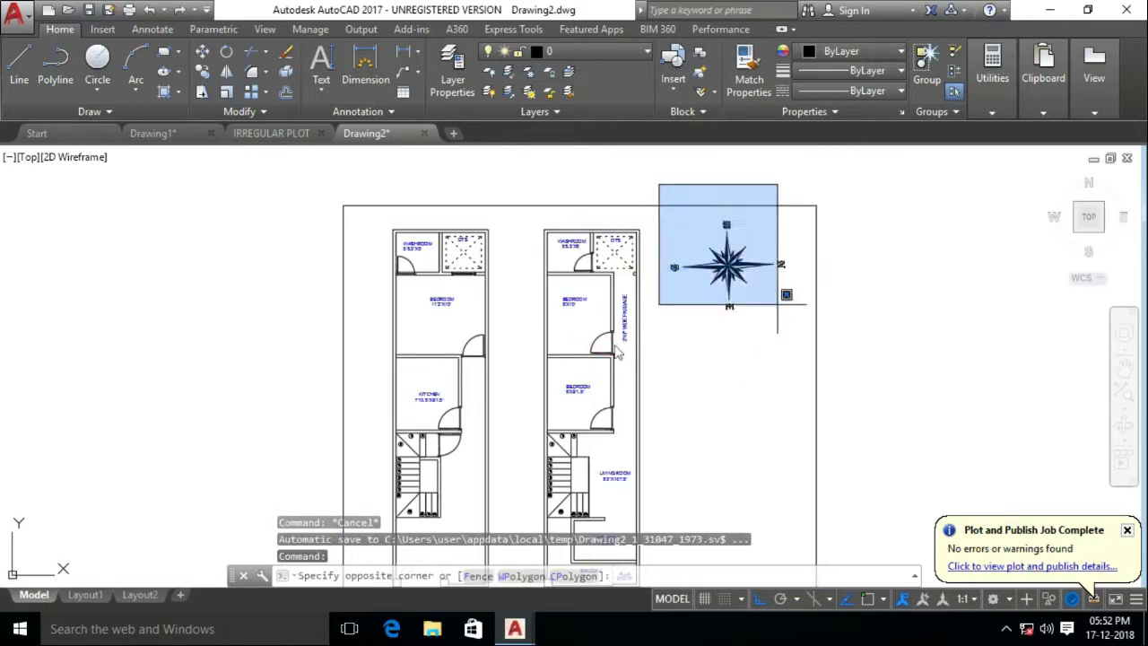
{"action": "left_click", "coordinate": [791, 312]}
{"action": "type", "text": "sc"}
{"action": "key", "text": "Return"}
{"action": "scroll", "coordinate": [722, 269], "scroll_direction": "up", "scroll_amount": 3}
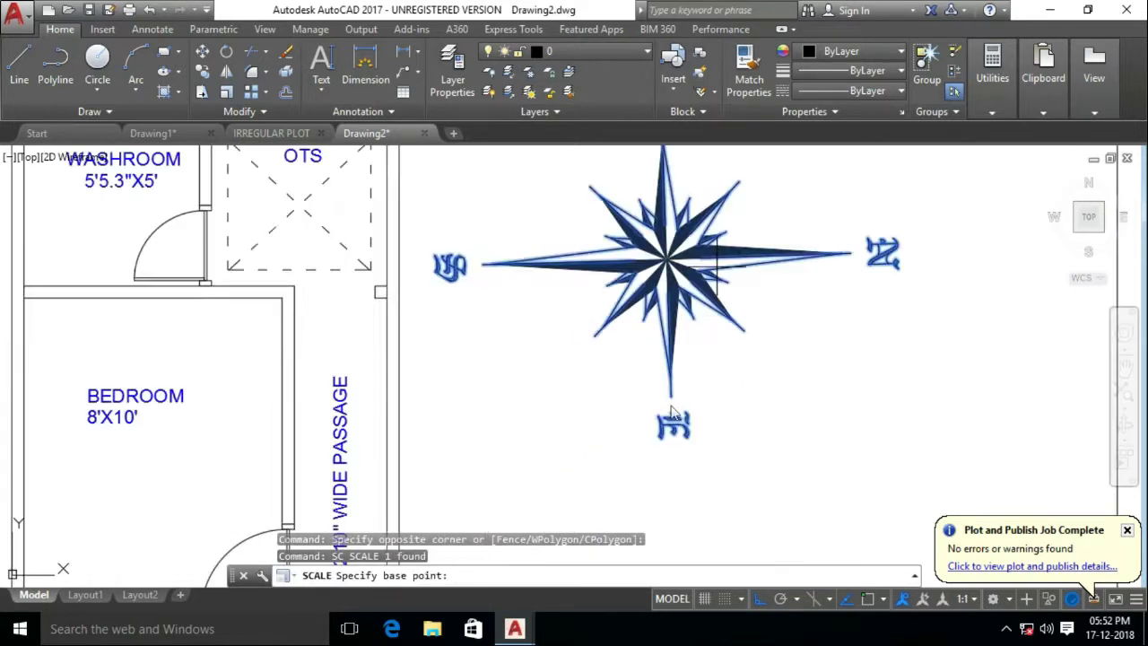
{"action": "left_click", "coordinate": [636, 257]}
{"action": "type", "text": "R"}
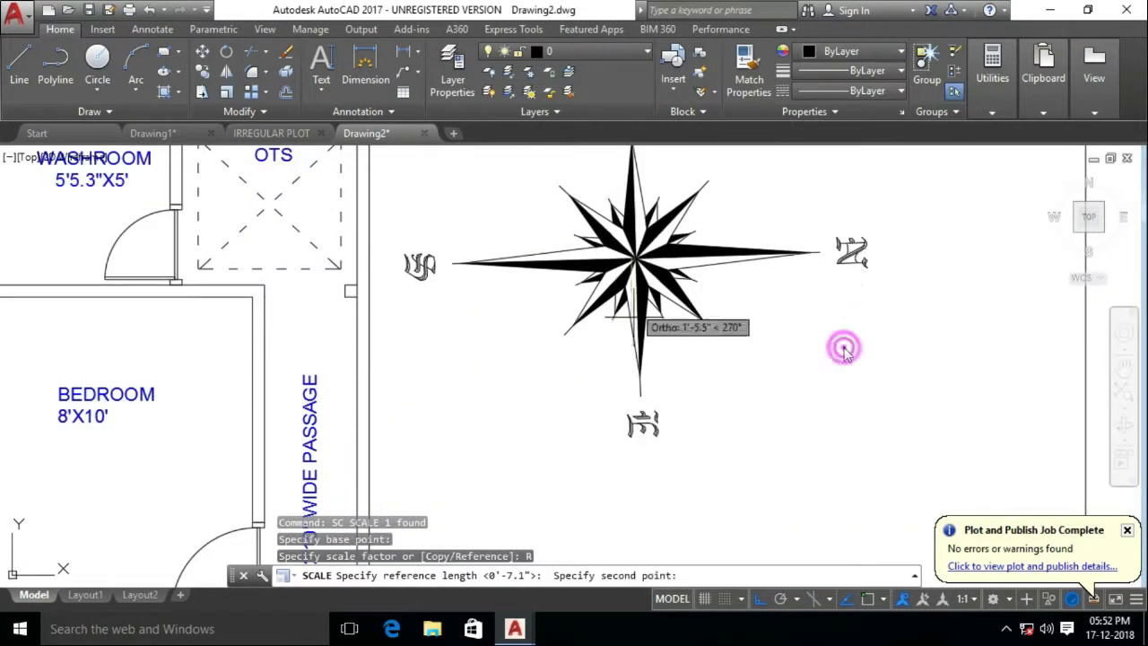
{"action": "left_click", "coordinate": [843, 350]}
{"action": "left_click", "coordinate": [866, 320]}
{"action": "scroll", "coordinate": [654, 328], "scroll_direction": "down", "scroll_amount": 3}
{"action": "scroll", "coordinate": [738, 346], "scroll_direction": "up", "scroll_amount": 1}
Stretch the border's right side in toward the first-floor plan using its grip
{"action": "left_click", "coordinate": [748, 346]}
{"action": "left_click", "coordinate": [750, 370]}
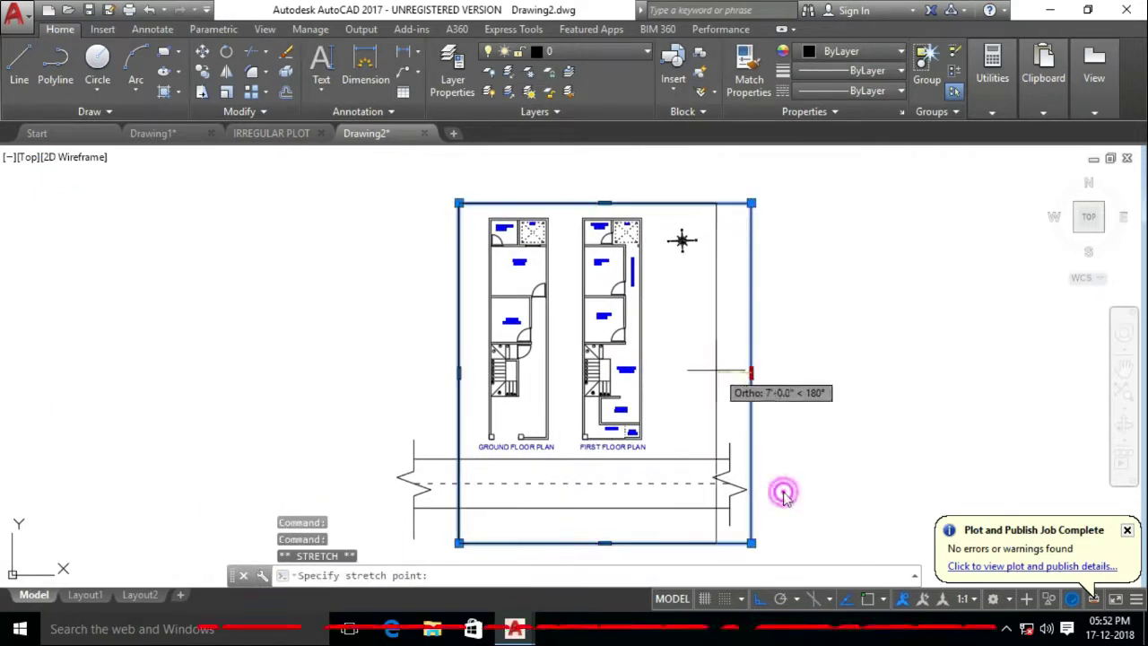
{"action": "key", "text": "Escape"}
{"action": "key", "text": "Escape"}
{"action": "scroll", "coordinate": [783, 493], "scroll_direction": "up", "scroll_amount": 4}
{"action": "left_click", "coordinate": [697, 358]}
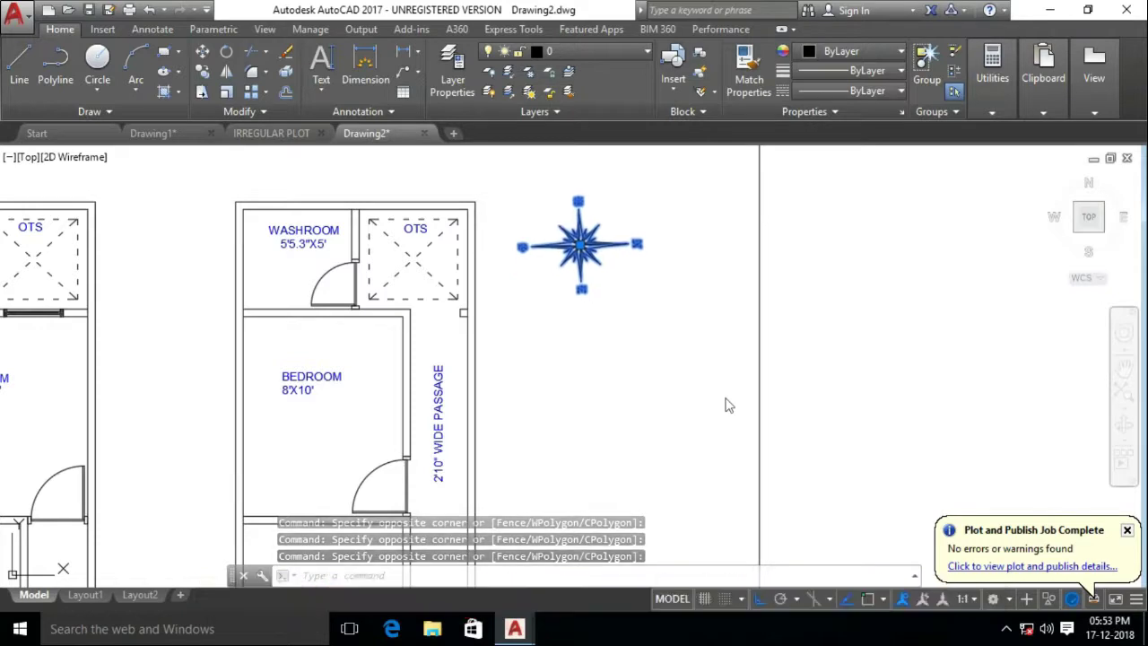
{"action": "scroll", "coordinate": [728, 405], "scroll_direction": "down", "scroll_amount": 4}
{"action": "key", "text": "Escape"}
{"action": "key", "text": "Escape"}
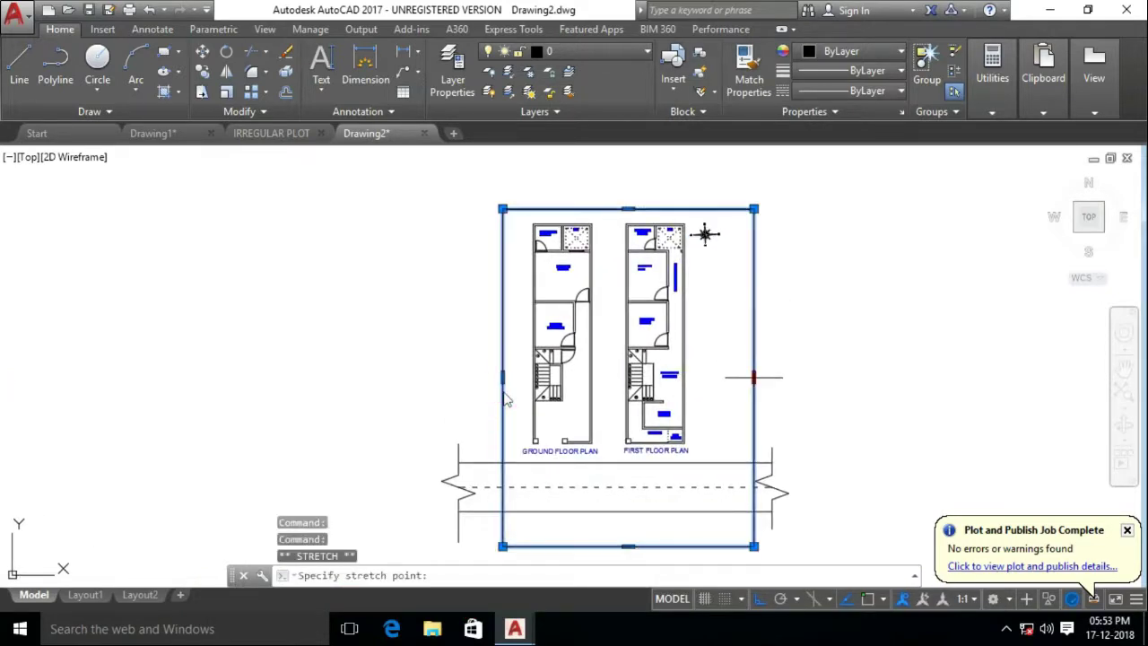
Attempt a stretch over the road's right-end zigzag with a crossing window, then cancel
{"action": "key", "text": "Escape"}
{"action": "key", "text": "Escape"}
{"action": "scroll", "coordinate": [640, 515], "scroll_direction": "up", "scroll_amount": 1}
{"action": "scroll", "coordinate": [567, 285], "scroll_direction": "up", "scroll_amount": 3}
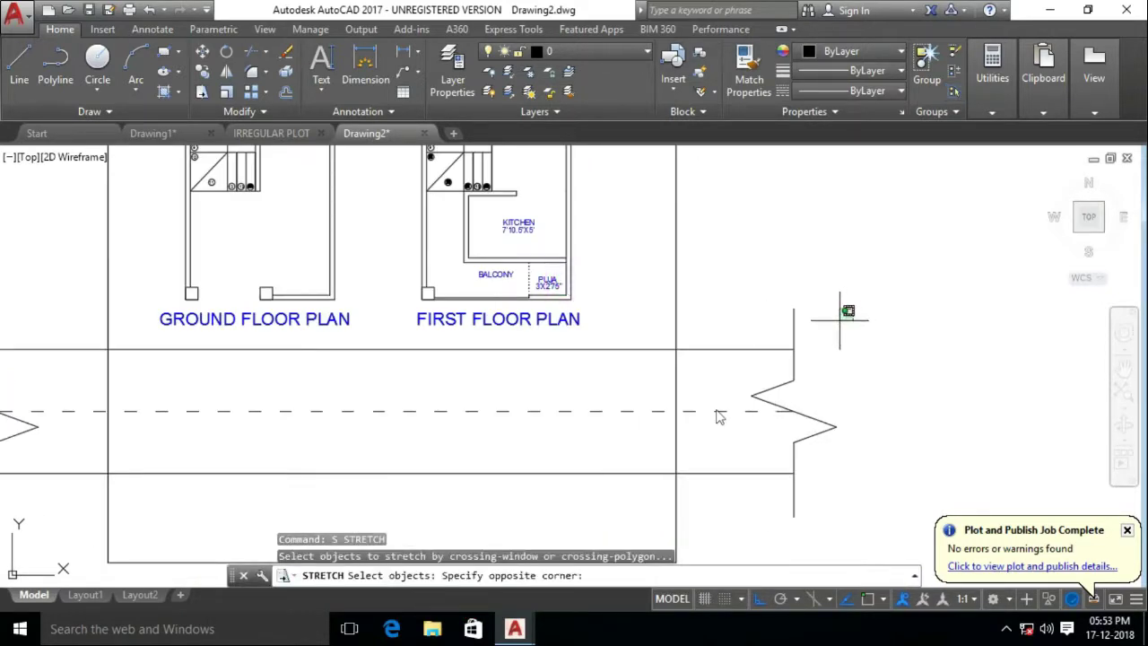
{"action": "left_click", "coordinate": [633, 415]}
{"action": "key", "text": "Return"}
{"action": "key", "text": "Escape"}
{"action": "left_click", "coordinate": [635, 243]}
{"action": "left_click", "coordinate": [862, 402]}
{"action": "key", "text": "Return"}
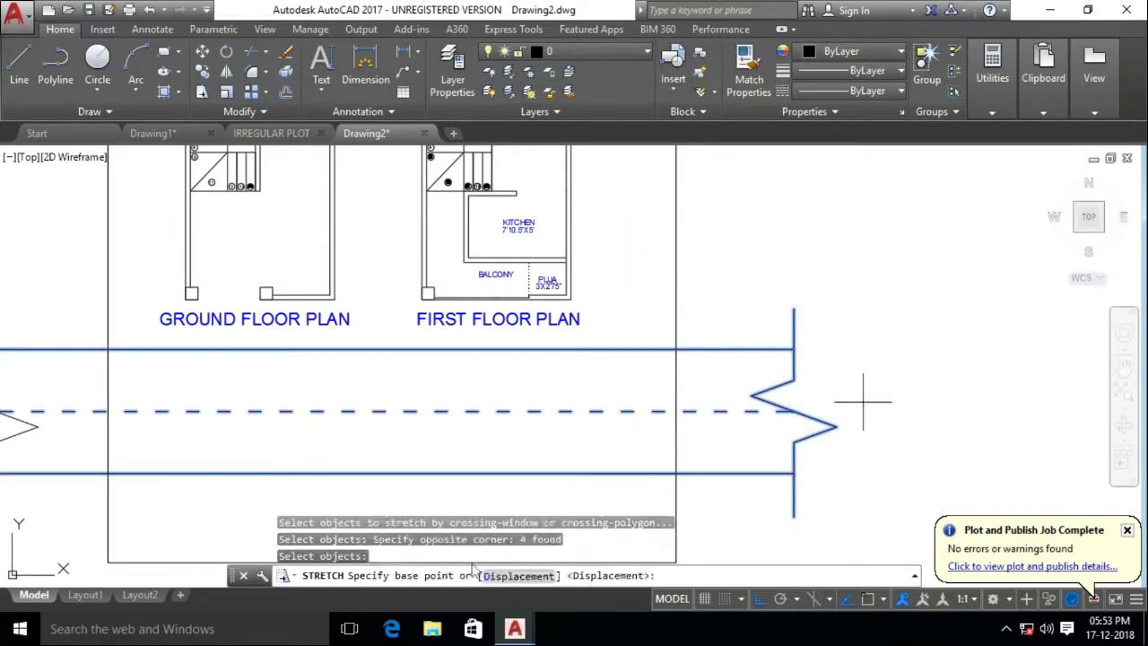
{"action": "left_click", "coordinate": [862, 401]}
{"action": "key", "text": "Escape"}
Attempt a stretch over the road's left-end zigzag, then cancel
{"action": "scroll", "coordinate": [699, 404], "scroll_direction": "down", "scroll_amount": 3}
{"action": "type", "text": "s"}
{"action": "key", "text": "Return"}
{"action": "left_click", "coordinate": [407, 231]}
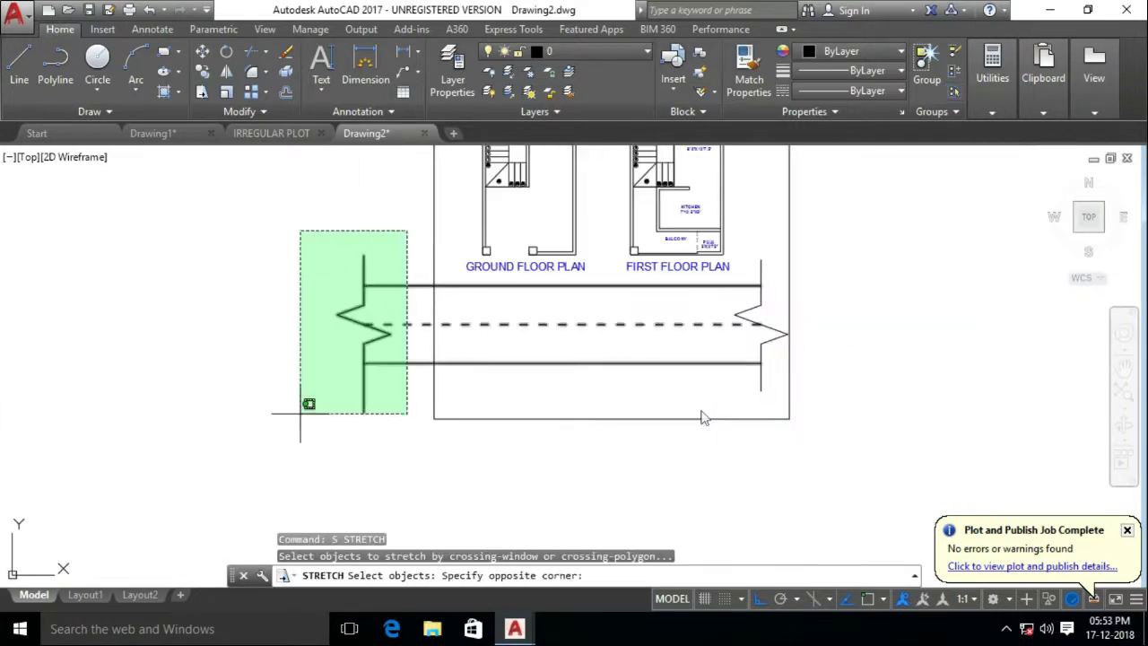
{"action": "left_click", "coordinate": [300, 413]}
{"action": "key", "text": "Return"}
{"action": "left_click", "coordinate": [300, 391]}
{"action": "key", "text": "Escape"}
{"action": "key", "text": "Escape"}
{"action": "scroll", "coordinate": [661, 359], "scroll_direction": "down", "scroll_amount": 2}
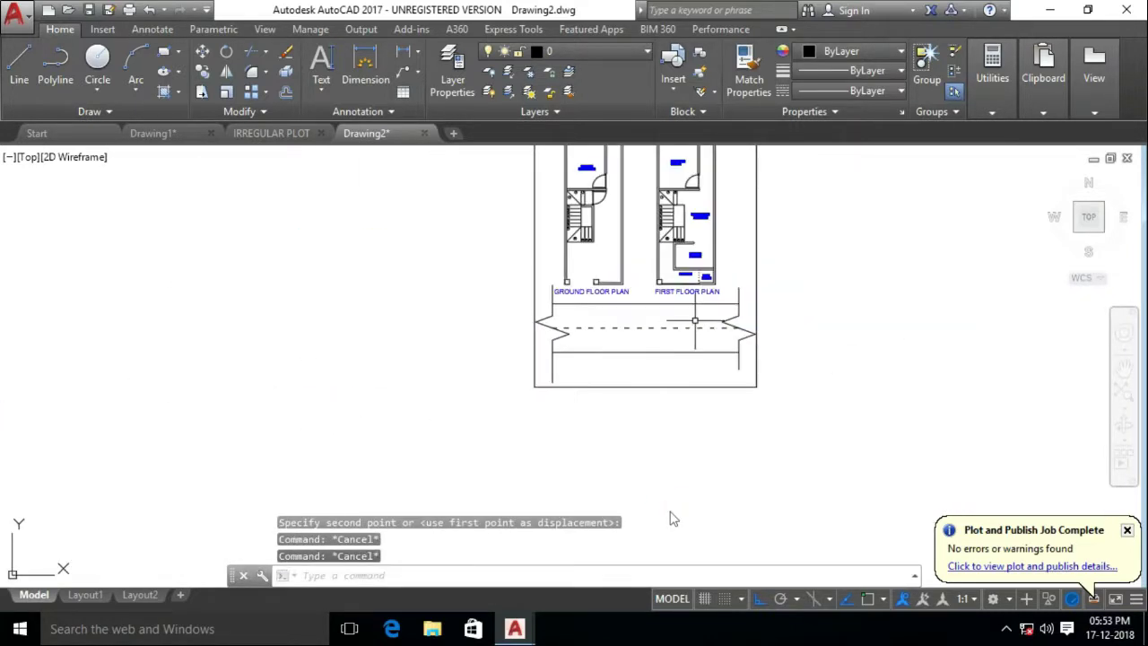
{"action": "scroll", "coordinate": [789, 287], "scroll_direction": "up", "scroll_amount": 2}
{"action": "scroll", "coordinate": [800, 342], "scroll_direction": "up", "scroll_amount": 3}
Erase the right zigzag break line and extend the road's edge and centre lines to the border
{"action": "left_click", "coordinate": [705, 264]}
{"action": "left_click", "coordinate": [707, 273]}
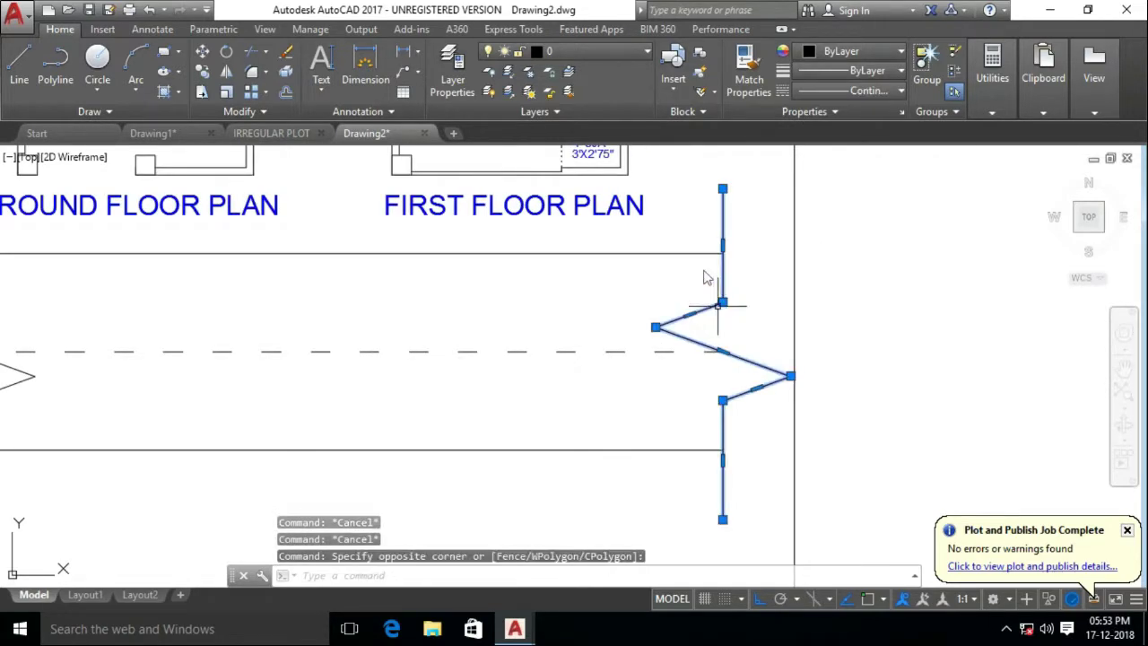
{"action": "key", "text": "Delete"}
{"action": "key", "text": "Return"}
{"action": "left_click", "coordinate": [452, 276]}
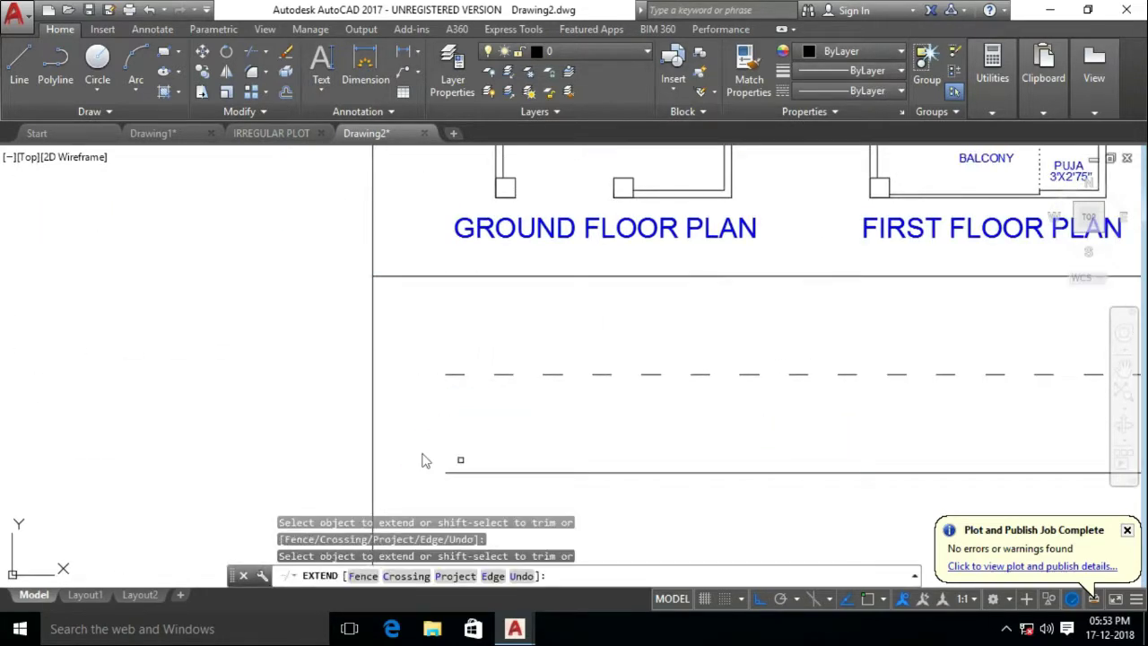
{"action": "left_click", "coordinate": [441, 410]}
{"action": "scroll", "coordinate": [441, 409], "scroll_direction": "down", "scroll_amount": 3}
{"action": "scroll", "coordinate": [601, 430], "scroll_direction": "up", "scroll_amount": 2}
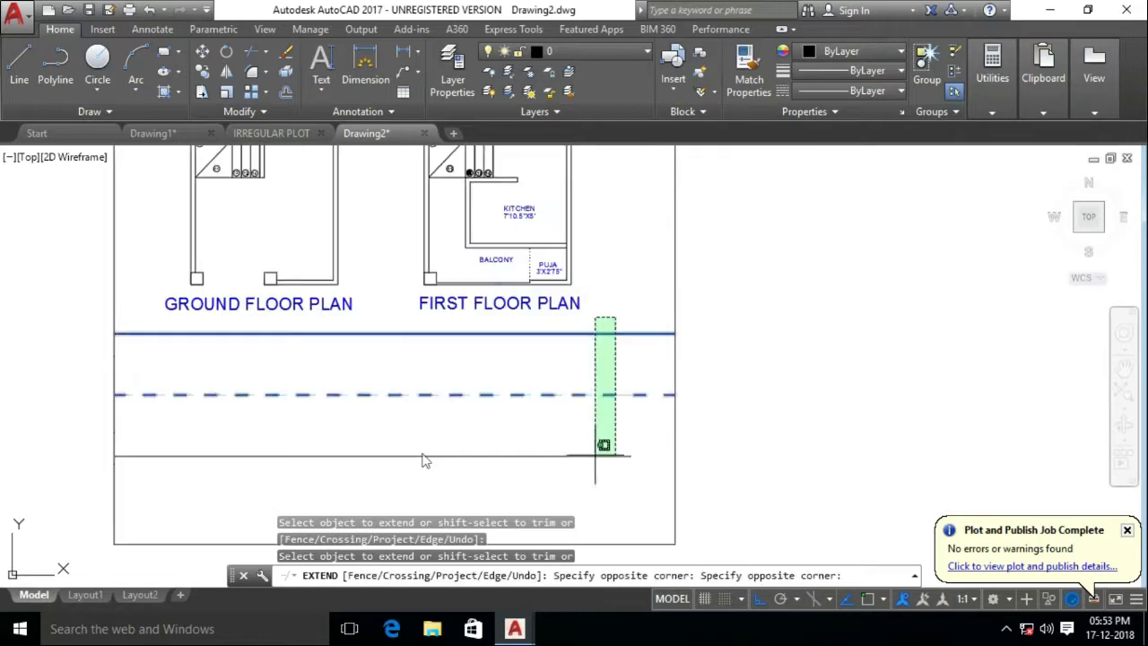
{"action": "left_click", "coordinate": [605, 441]}
{"action": "scroll", "coordinate": [629, 459], "scroll_direction": "down", "scroll_amount": 3}
{"action": "key", "text": "Escape"}
Bring up the Plot dialog and close it without plotting
{"action": "scroll", "coordinate": [581, 396], "scroll_direction": "up", "scroll_amount": 1}
{"action": "scroll", "coordinate": [574, 377], "scroll_direction": "up", "scroll_amount": 2}
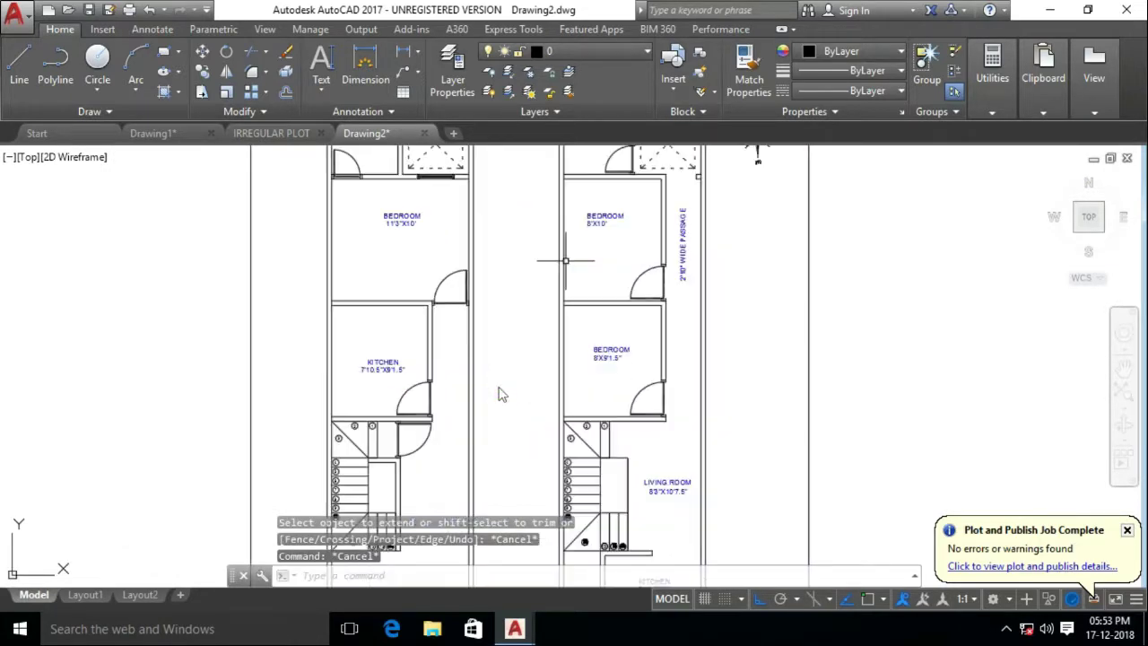
{"action": "scroll", "coordinate": [615, 343], "scroll_direction": "down", "scroll_amount": 3}
{"action": "key", "text": "ctrl+p"}
{"action": "key", "text": "Escape"}
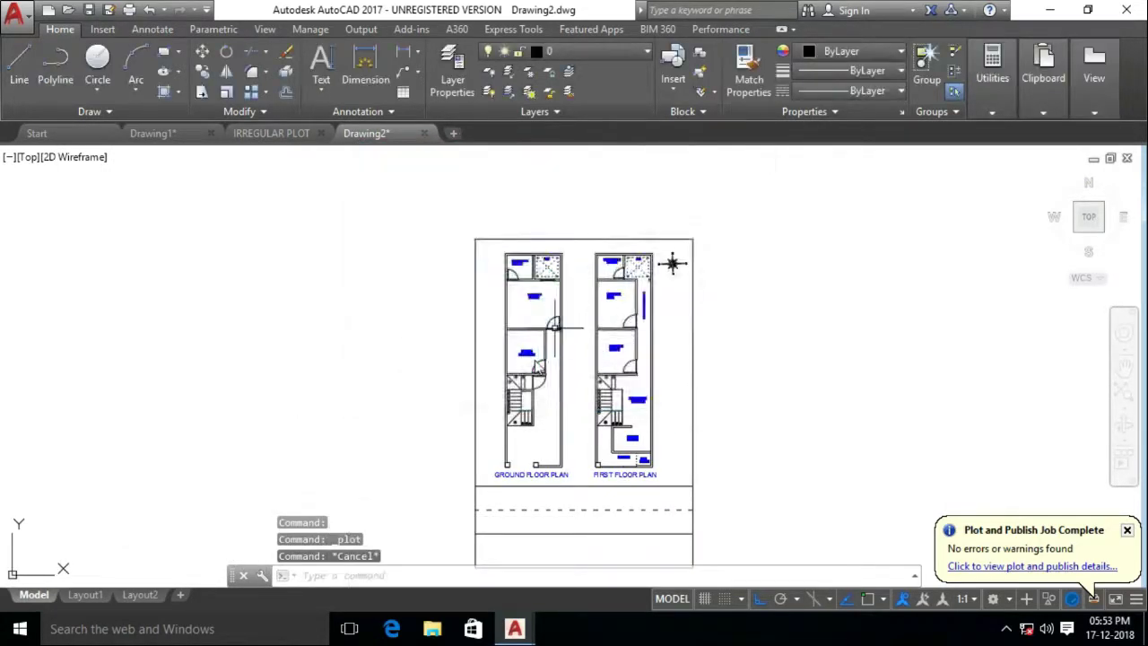
{"action": "scroll", "coordinate": [504, 361], "scroll_direction": "up", "scroll_amount": 2}
{"action": "scroll", "coordinate": [509, 368], "scroll_direction": "up", "scroll_amount": 2}
Start HATCH and pick inside the first-floor walls, undoing one wrong pick
{"action": "type", "text": "h"}
{"action": "key", "text": "Return"}
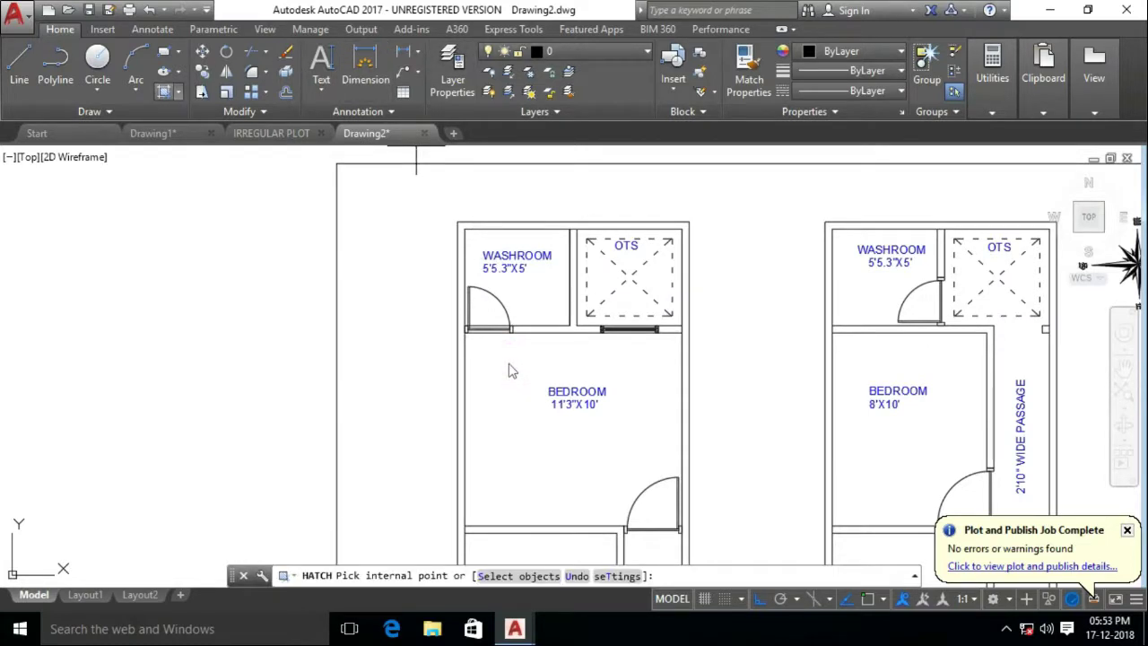
{"action": "scroll", "coordinate": [615, 257], "scroll_direction": "down", "scroll_amount": 4}
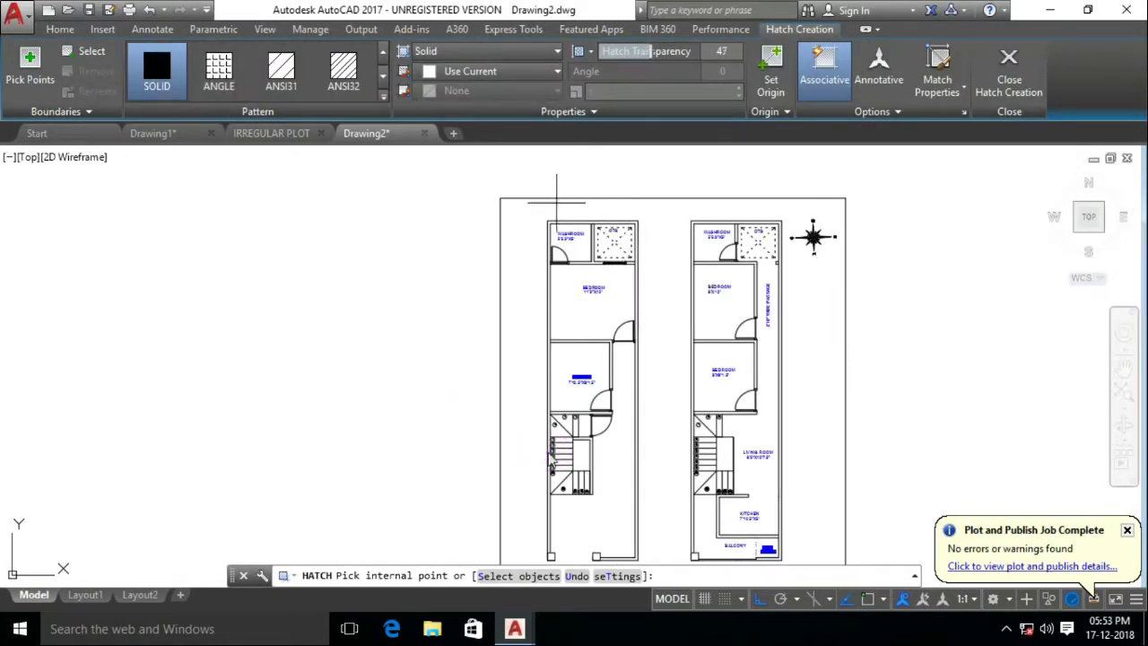
{"action": "left_click", "coordinate": [646, 474]}
{"action": "scroll", "coordinate": [636, 362], "scroll_direction": "up", "scroll_amount": 7}
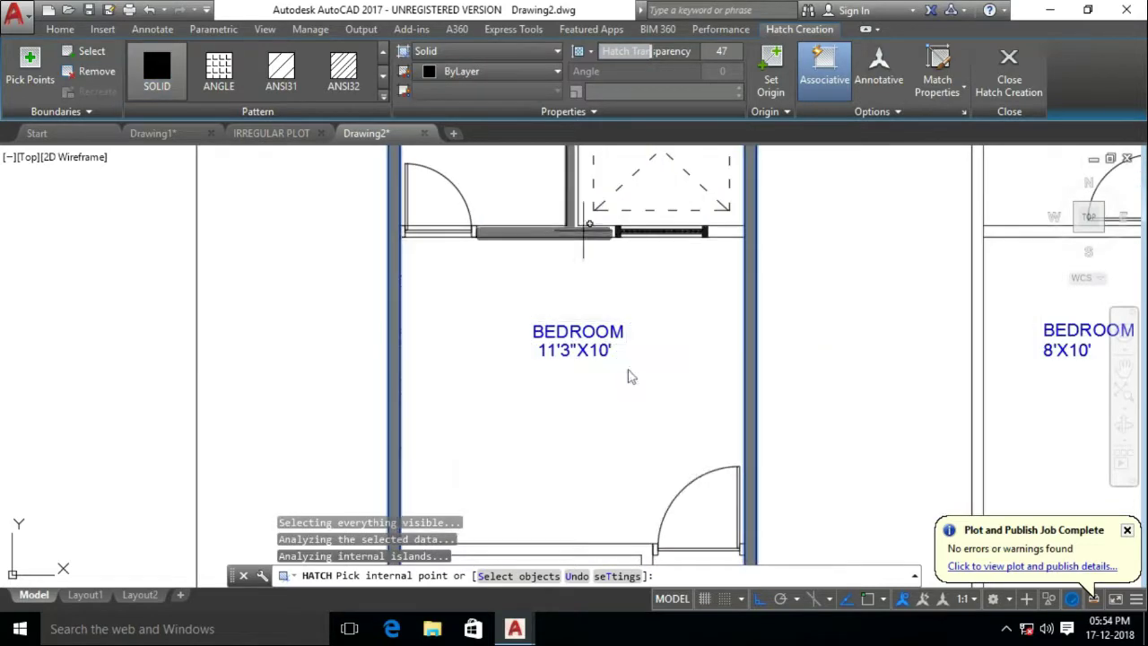
{"action": "left_click", "coordinate": [625, 379]}
{"action": "type", "text": "u"}
{"action": "key", "text": "Return"}
Pan and zoom around the first floor plan to inspect the washroom and OTS walls
{"action": "mouse_move", "coordinate": [643, 219]}
{"action": "middle_mouse_down"}
{"action": "mouse_move", "coordinate": [623, 312]}
{"action": "mouse_move", "coordinate": [622, 169]}
{"action": "middle_mouse_up"}
{"action": "scroll", "coordinate": [619, 341], "scroll_direction": "down", "scroll_amount": 4}
{"action": "scroll", "coordinate": [609, 346], "scroll_direction": "up", "scroll_amount": 3}
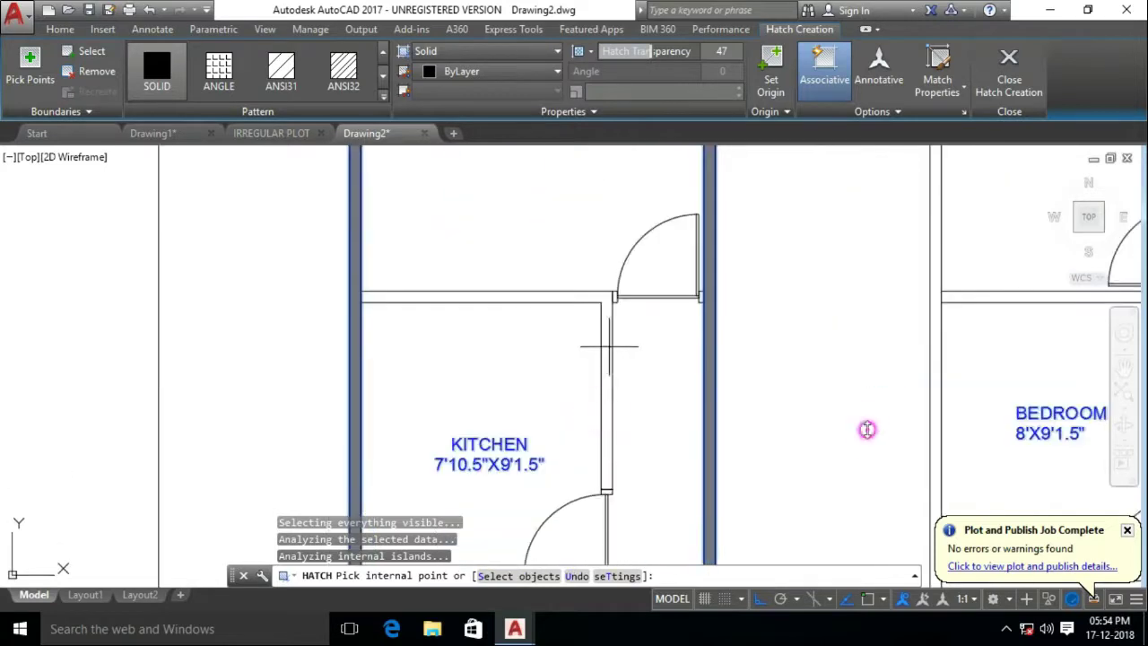
{"action": "scroll", "coordinate": [627, 348], "scroll_direction": "down", "scroll_amount": 3}
{"action": "scroll", "coordinate": [627, 348], "scroll_direction": "up", "scroll_amount": 4}
{"action": "scroll", "coordinate": [699, 431], "scroll_direction": "down", "scroll_amount": 3}
{"action": "scroll", "coordinate": [768, 504], "scroll_direction": "up", "scroll_amount": 3}
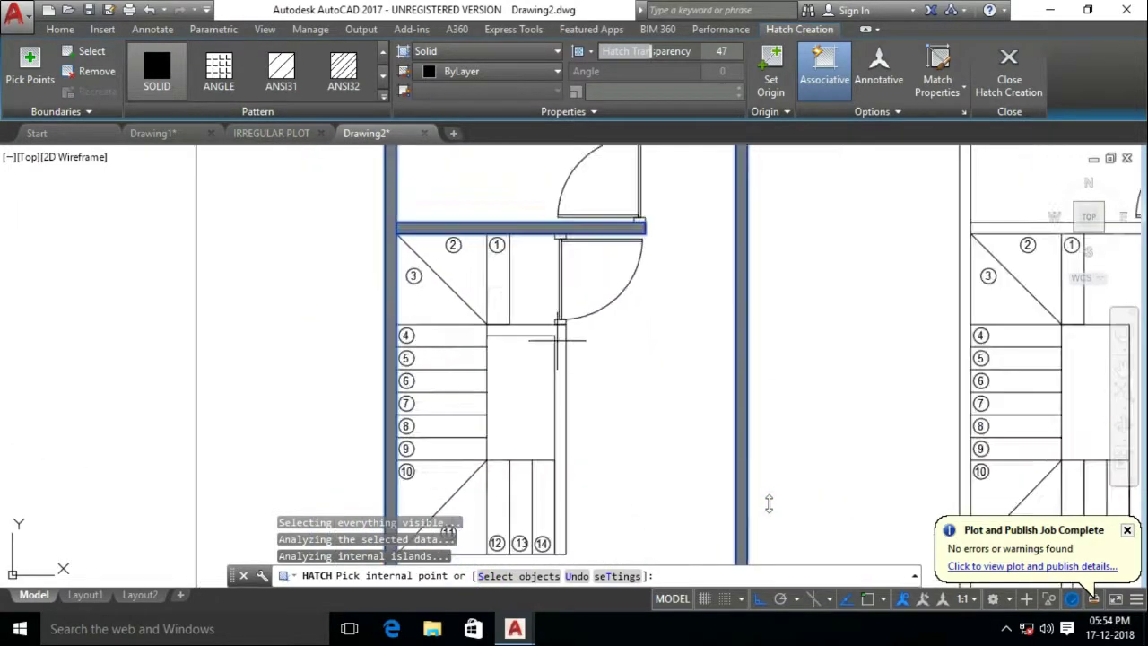
{"action": "scroll", "coordinate": [628, 350], "scroll_direction": "down", "scroll_amount": 3}
{"action": "scroll", "coordinate": [594, 389], "scroll_direction": "down", "scroll_amount": 3}
{"action": "scroll", "coordinate": [684, 269], "scroll_direction": "up", "scroll_amount": 1}
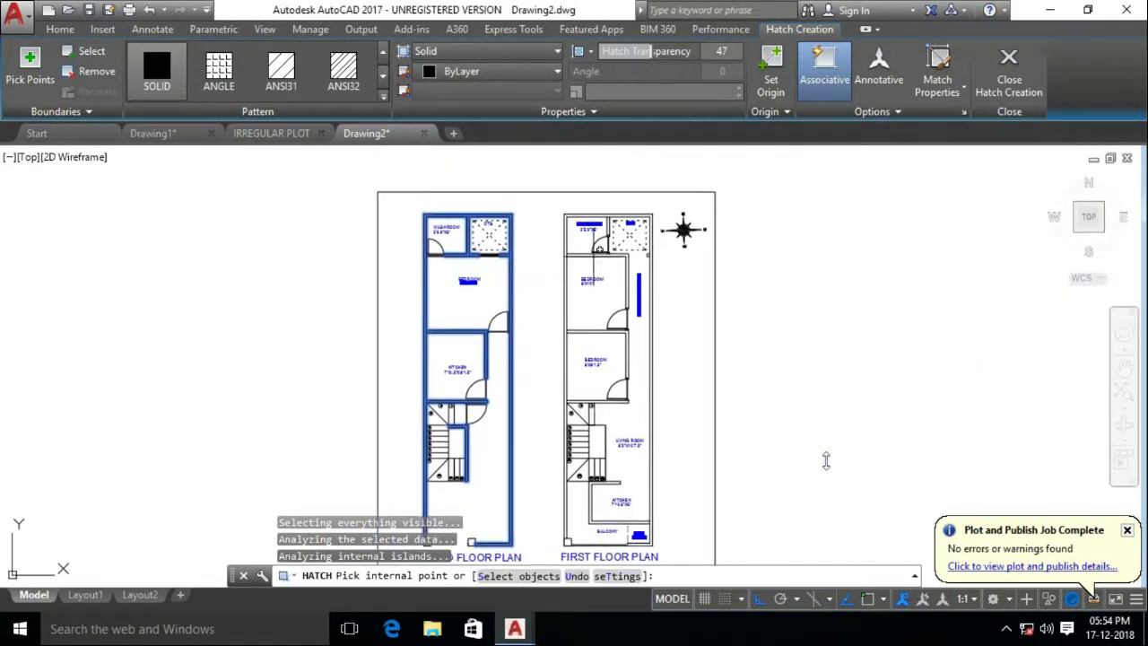
{"action": "scroll", "coordinate": [629, 215], "scroll_direction": "up", "scroll_amount": 4}
{"action": "scroll", "coordinate": [599, 239], "scroll_direction": "up", "scroll_amount": 2}
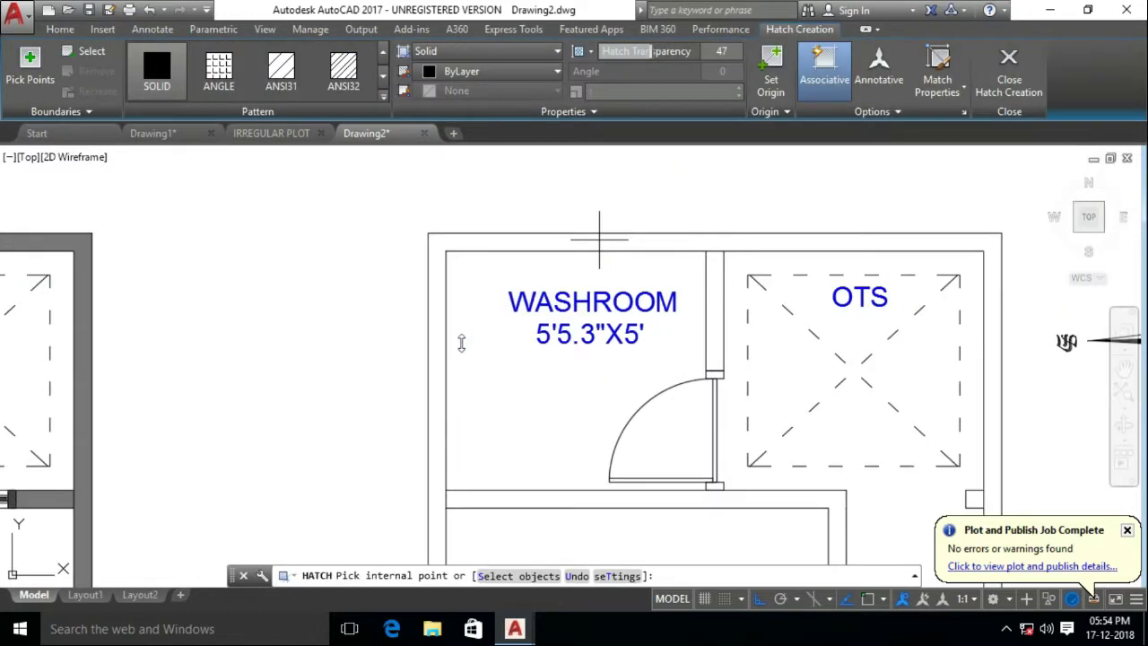
{"action": "scroll", "coordinate": [460, 341], "scroll_direction": "down", "scroll_amount": 3}
{"action": "scroll", "coordinate": [461, 341], "scroll_direction": "up", "scroll_amount": 2}
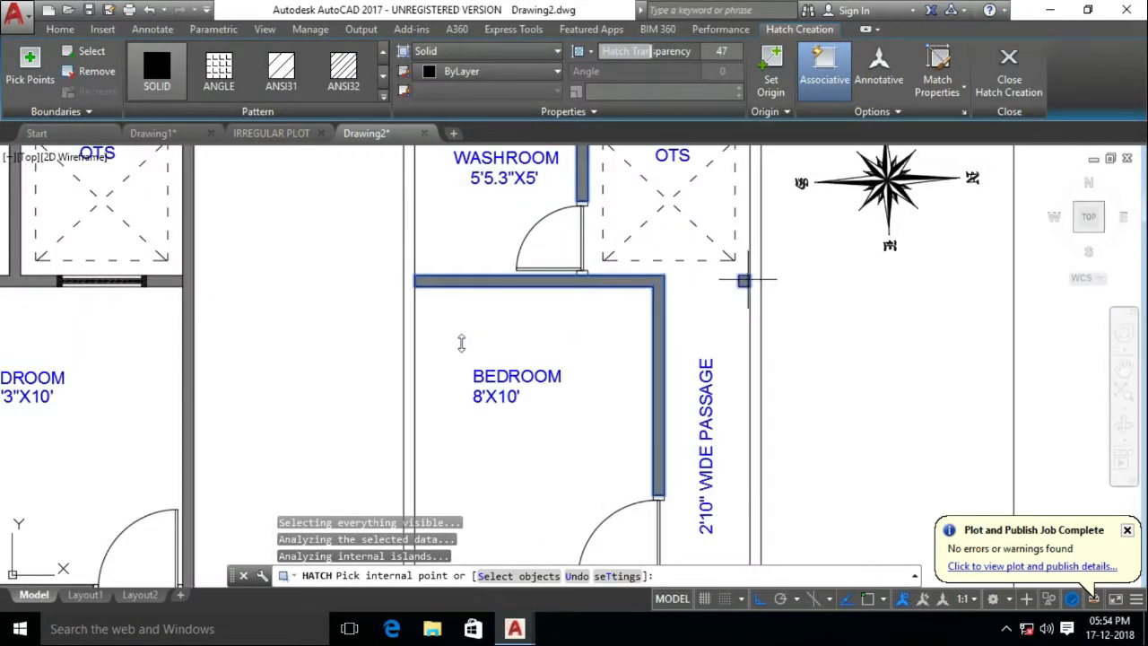
{"action": "scroll", "coordinate": [461, 342], "scroll_direction": "down", "scroll_amount": 2}
{"action": "scroll", "coordinate": [461, 341], "scroll_direction": "down", "scroll_amount": 1}
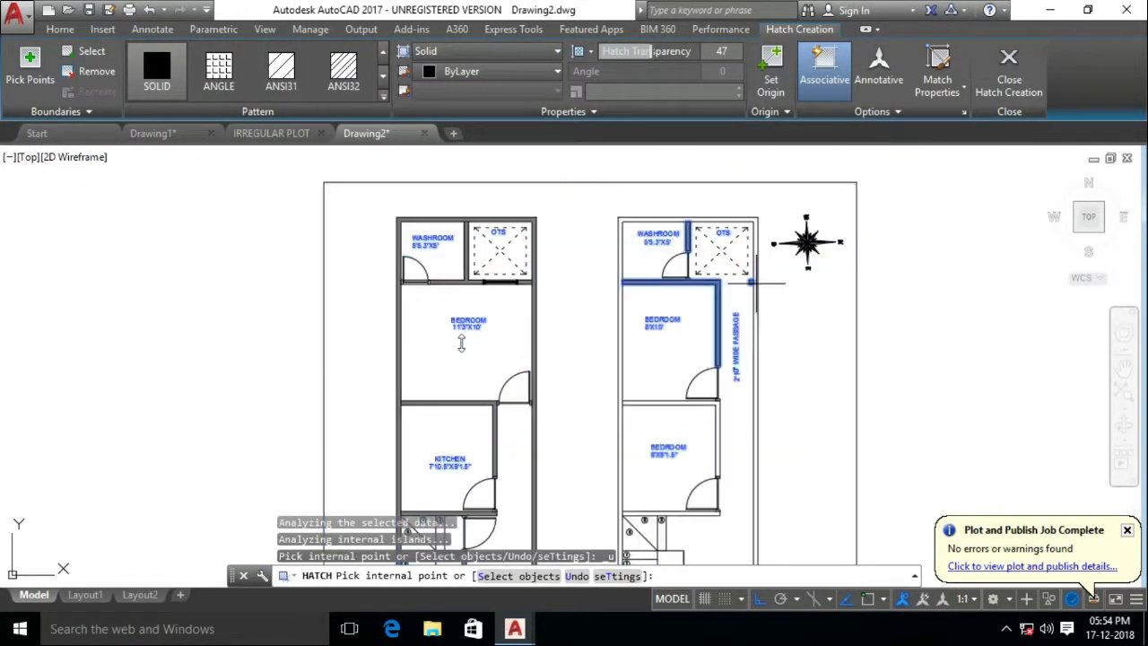
{"action": "scroll", "coordinate": [461, 341], "scroll_direction": "down", "scroll_amount": 1}
{"action": "scroll", "coordinate": [757, 336], "scroll_direction": "up", "scroll_amount": 5}
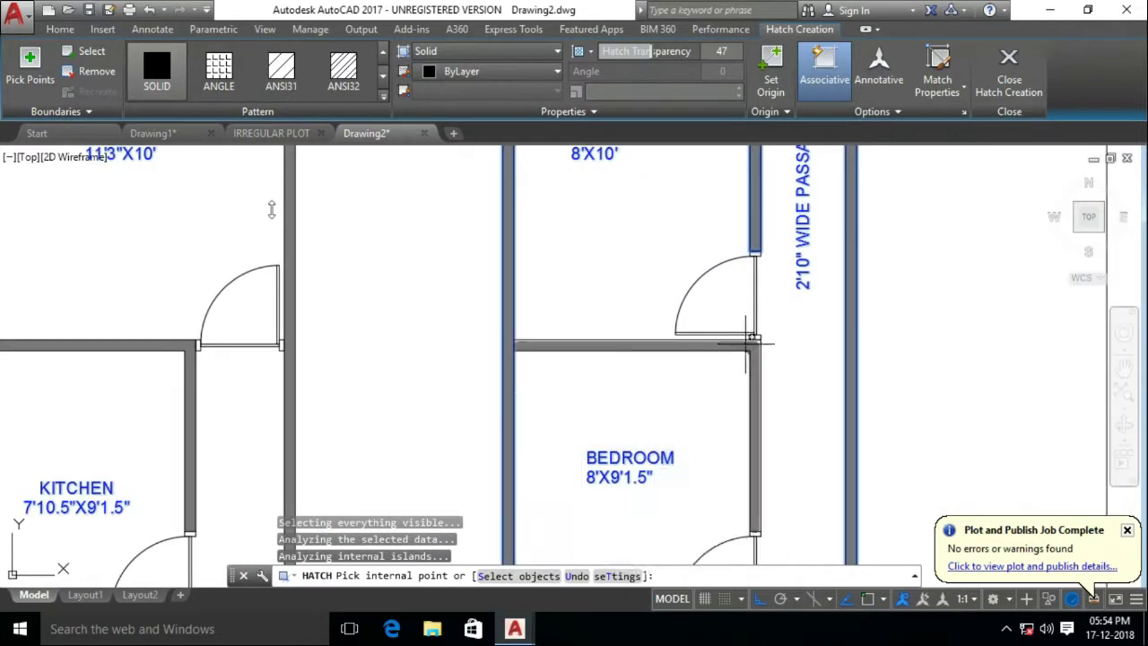
{"action": "scroll", "coordinate": [750, 341], "scroll_direction": "down", "scroll_amount": 2}
{"action": "scroll", "coordinate": [717, 367], "scroll_direction": "up", "scroll_amount": 2}
{"action": "scroll", "coordinate": [705, 380], "scroll_direction": "down", "scroll_amount": 3}
{"action": "scroll", "coordinate": [665, 425], "scroll_direction": "up", "scroll_amount": 3}
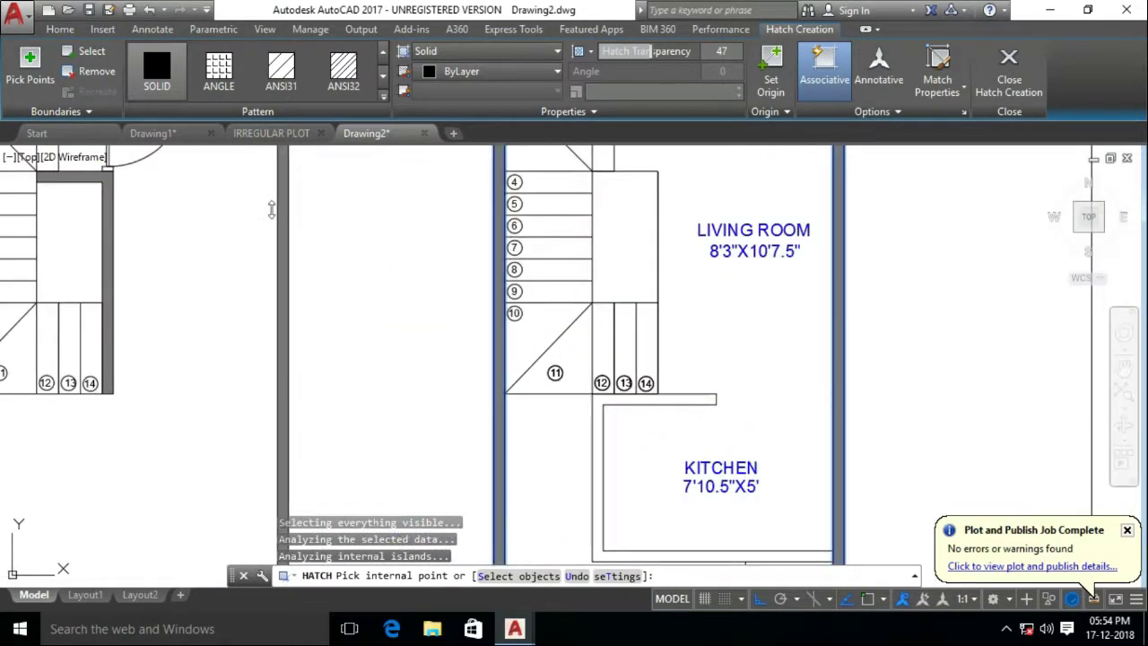
{"action": "scroll", "coordinate": [628, 430], "scroll_direction": "down", "scroll_amount": 2}
{"action": "scroll", "coordinate": [614, 435], "scroll_direction": "down", "scroll_amount": 3}
{"action": "scroll", "coordinate": [659, 408], "scroll_direction": "down", "scroll_amount": 3}
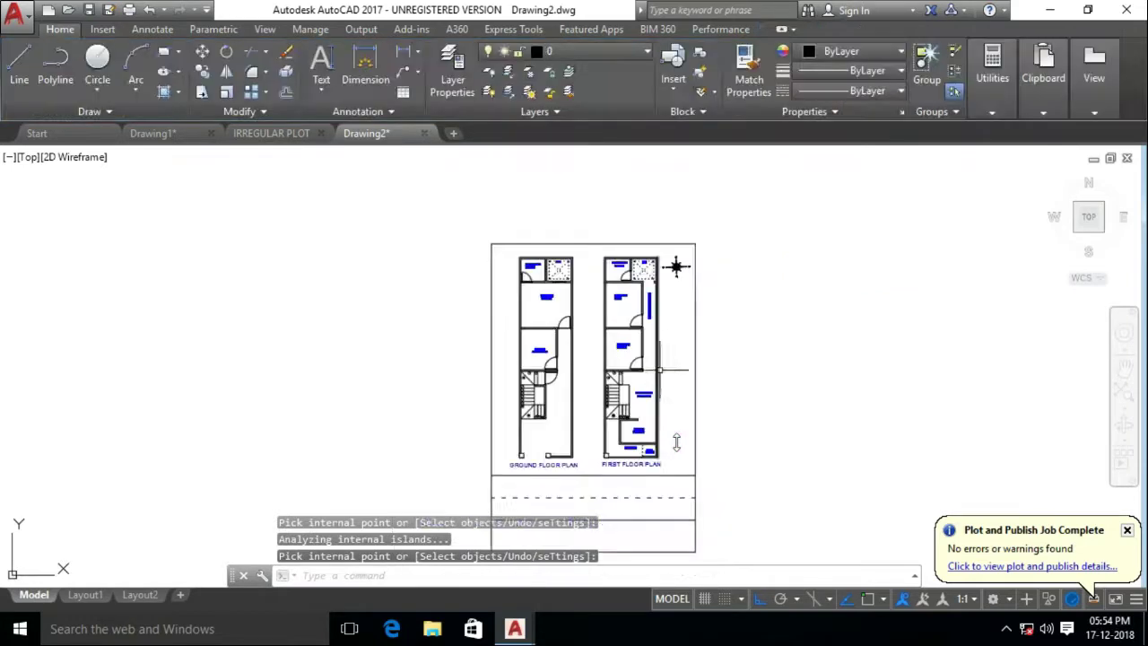
{"action": "scroll", "coordinate": [659, 408], "scroll_direction": "down", "scroll_amount": 2}
Set the plot area to a Window picked around the border corners
{"action": "key", "text": "ctrl+p"}
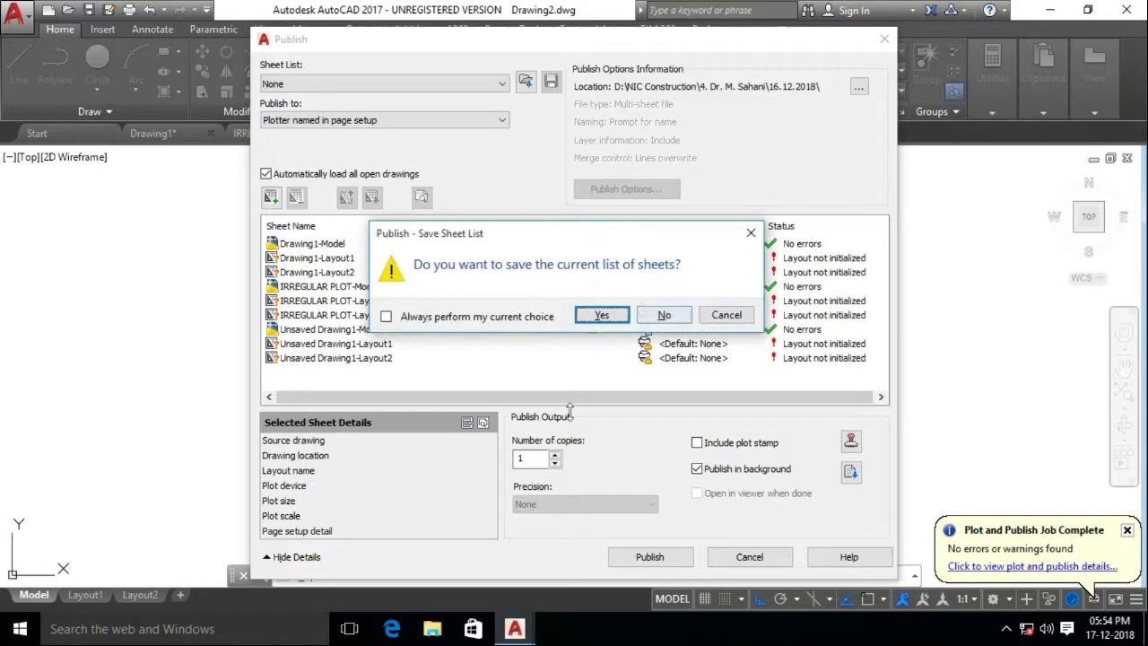
{"action": "left_click", "coordinate": [743, 313]}
{"action": "key", "text": "ctrl+p"}
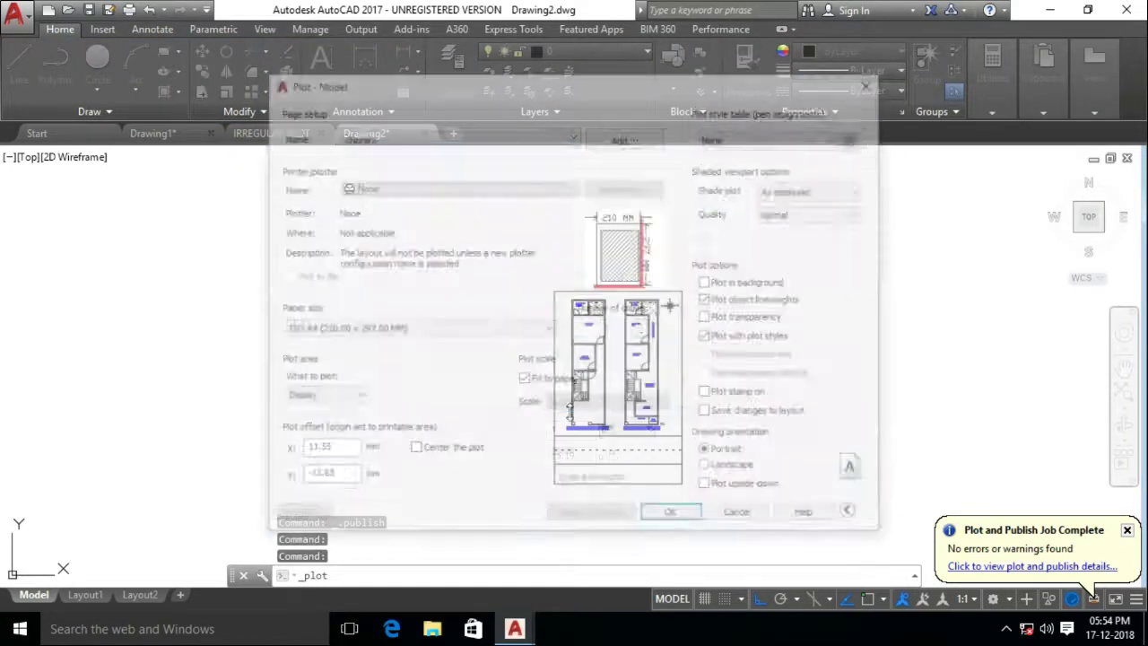
{"action": "left_click", "coordinate": [331, 394]}
{"action": "left_click", "coordinate": [296, 446]}
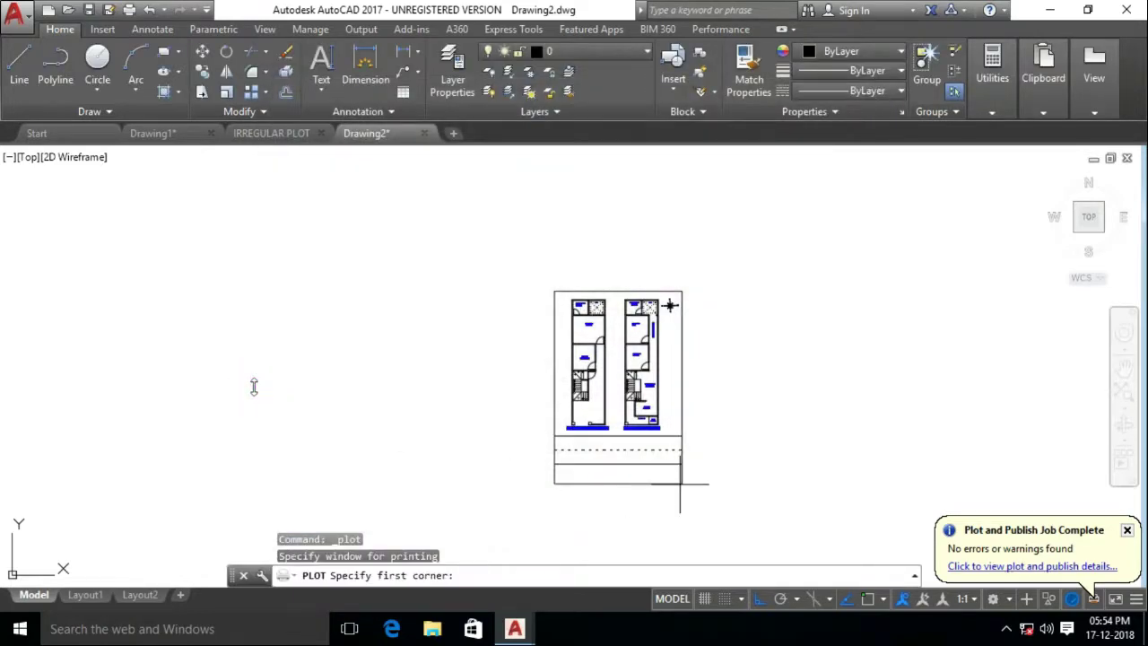
{"action": "left_click", "coordinate": [682, 485]}
{"action": "left_click", "coordinate": [554, 292]}
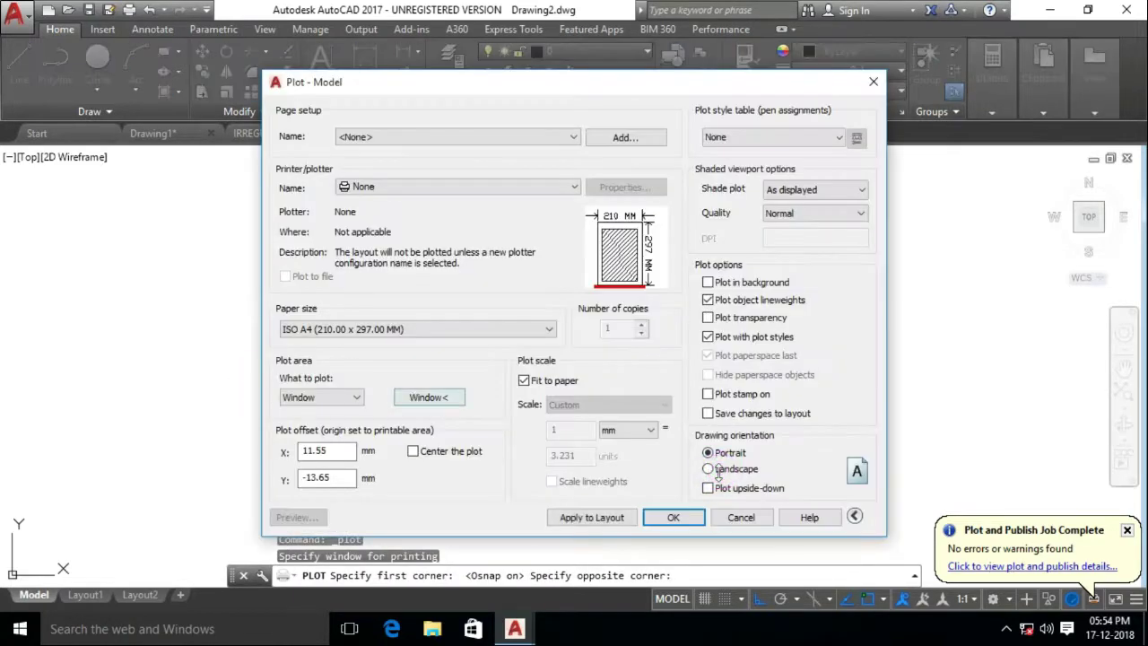
Center the plot, enable transparency, set quality Maximum and plotter DWG To PDF.pc3
{"action": "key", "text": "alt+c"}
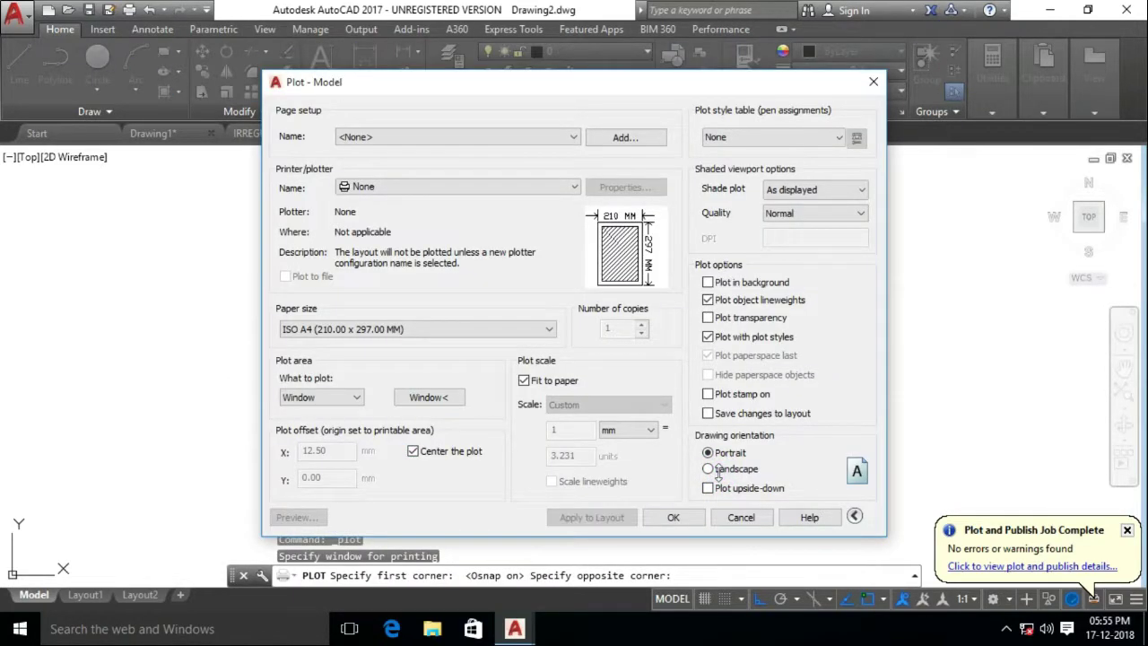
{"action": "key", "text": "alt+t"}
{"action": "key", "text": "alt+q"}
{"action": "key", "text": "alt+Down"}
{"action": "key", "text": "Down"}
{"action": "key", "text": "Down"}
{"action": "key", "text": "Return"}
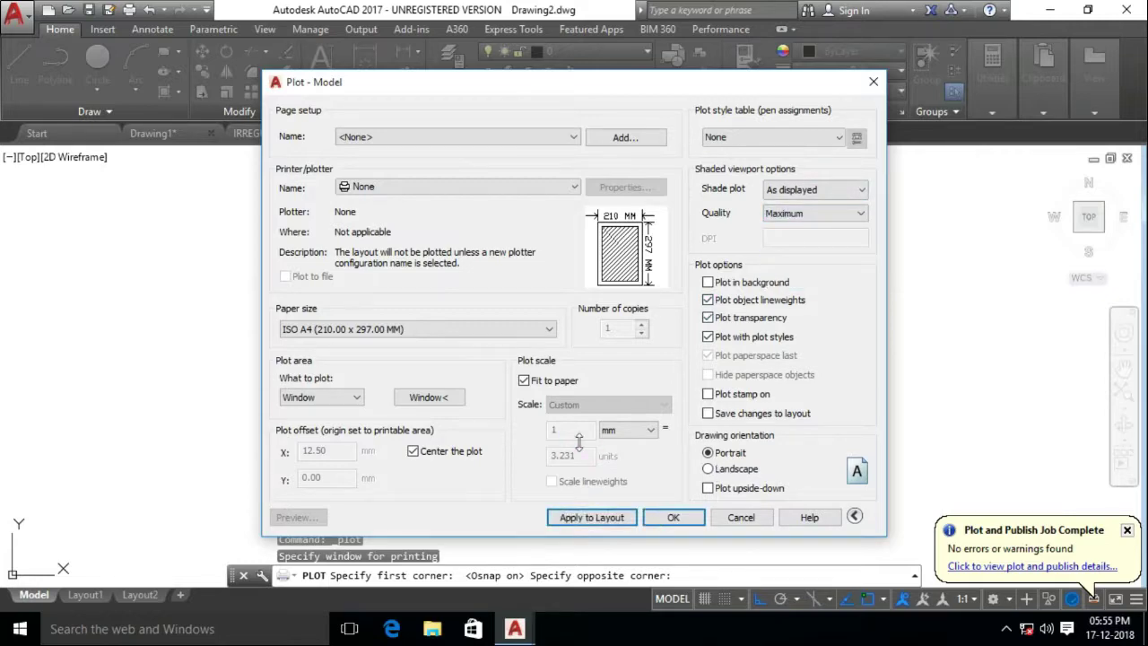
{"action": "key", "text": "alt+m"}
{"action": "key", "text": "alt+Down"}
{"action": "key", "text": "Return"}
Preview the plot, then change the paper size to ISO full bleed A4
{"action": "key", "text": "alt+p"}
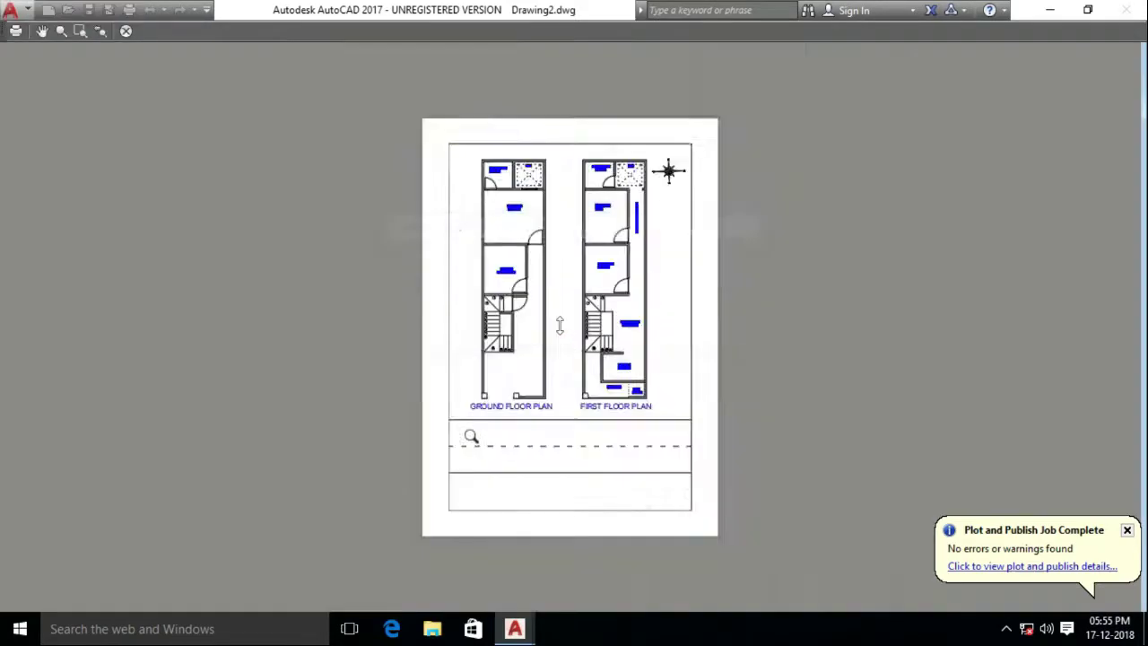
{"action": "scroll", "coordinate": [560, 326], "scroll_direction": "up", "scroll_amount": 3}
{"action": "scroll", "coordinate": [556, 320], "scroll_direction": "down", "scroll_amount": 3}
{"action": "key", "text": "Escape"}
{"action": "left_click", "coordinate": [558, 328]}
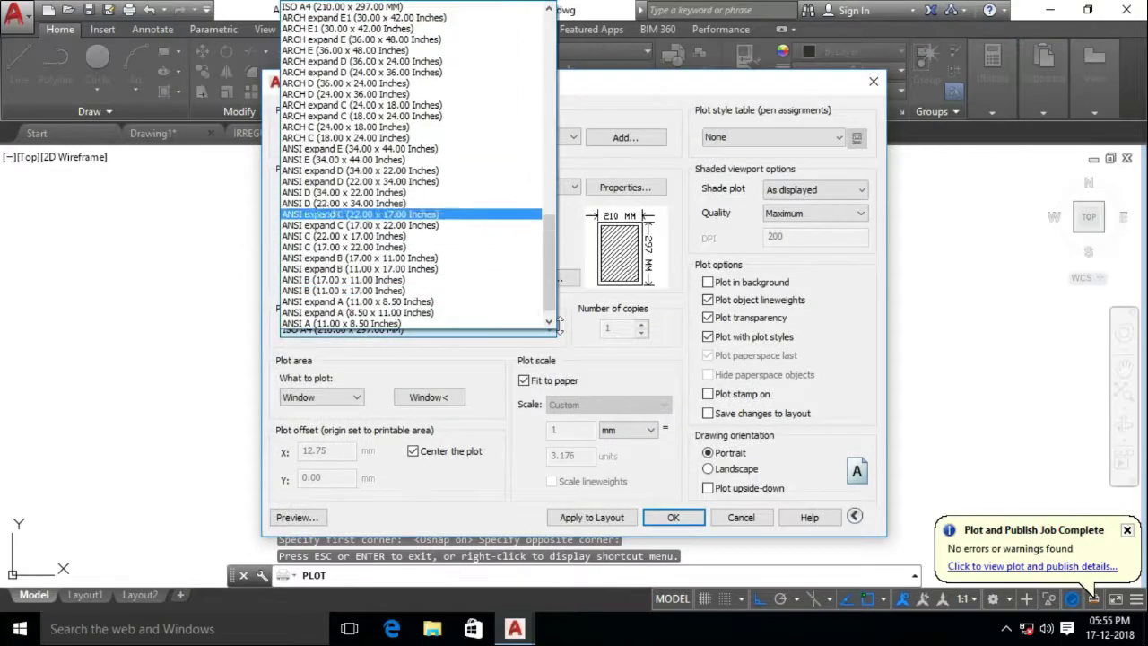
{"action": "key", "text": "Up"}
{"action": "key", "text": "Up"}
{"action": "key", "text": "Up"}
{"action": "key", "text": "Up"}
{"action": "key", "text": "Up"}
{"action": "key", "text": "Up"}
{"action": "key", "text": "Up"}
{"action": "key", "text": "Up"}
{"action": "key", "text": "Up"}
{"action": "key", "text": "Up"}
{"action": "key", "text": "Up"}
{"action": "key", "text": "Up"}
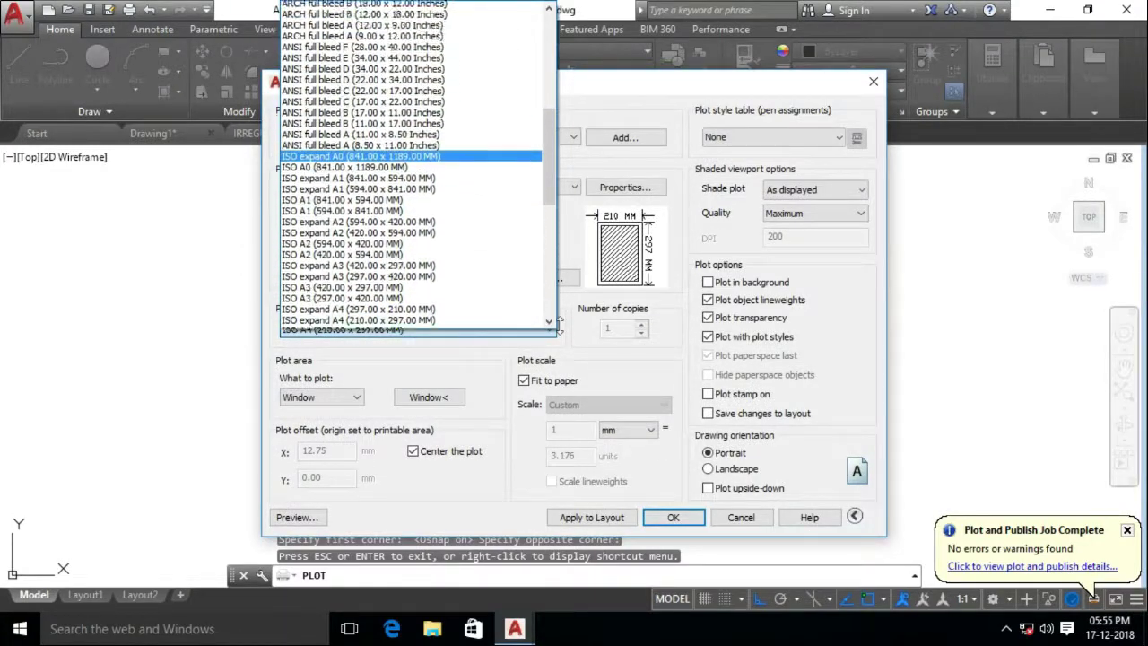
{"action": "key", "text": "Up"}
{"action": "key", "text": "Up"}
{"action": "key", "text": "Up"}
{"action": "key", "text": "Up"}
{"action": "key", "text": "Up"}
{"action": "key", "text": "Up"}
{"action": "key", "text": "Up"}
{"action": "key", "text": "Up"}
{"action": "key", "text": "Up"}
{"action": "key", "text": "Up"}
{"action": "key", "text": "Return"}
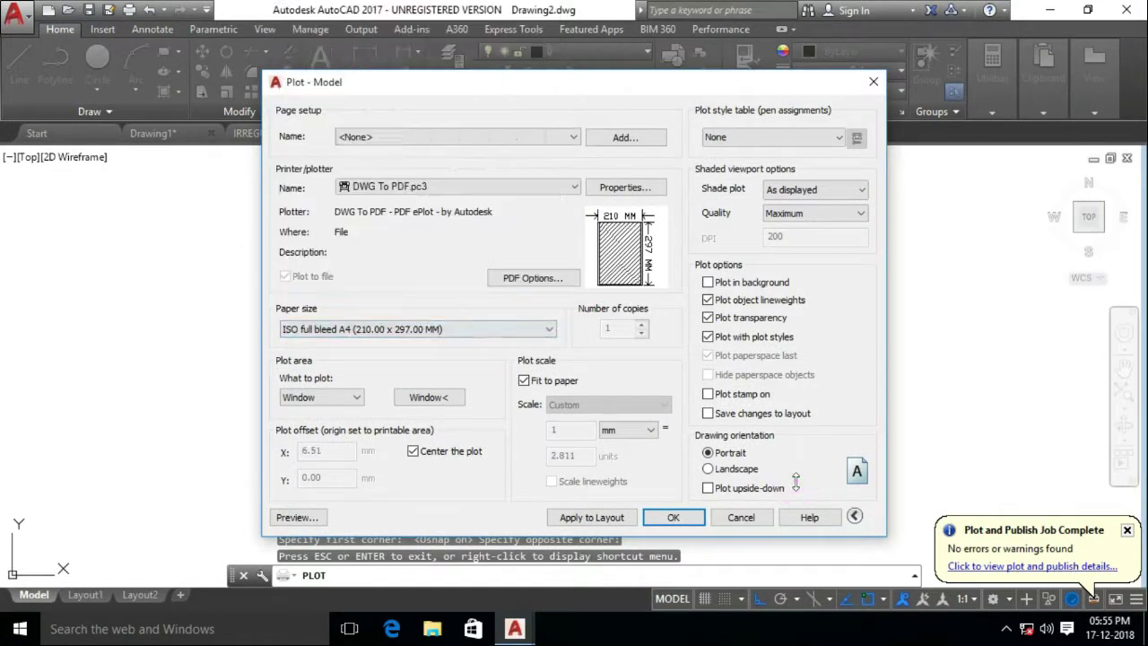
Preview the A4 layout and send the plot to a PDF file
{"action": "key", "text": "alt+p"}
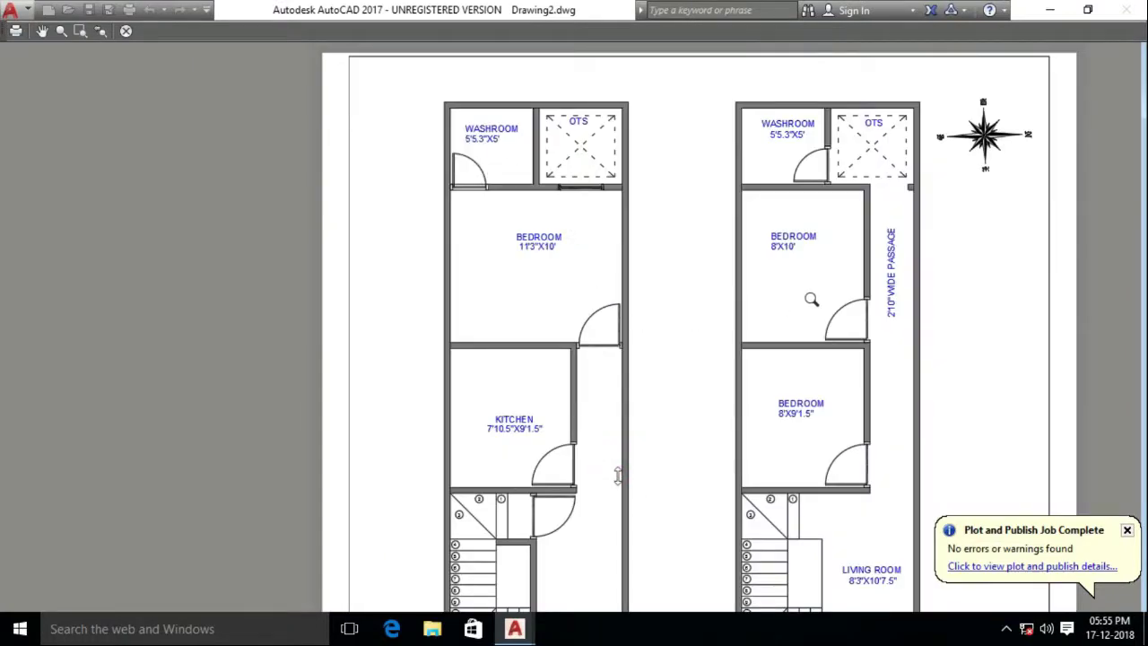
{"action": "scroll", "coordinate": [482, 371], "scroll_direction": "down", "scroll_amount": 3}
{"action": "scroll", "coordinate": [481, 371], "scroll_direction": "up", "scroll_amount": 2}
{"action": "left_click", "coordinate": [15, 30]}
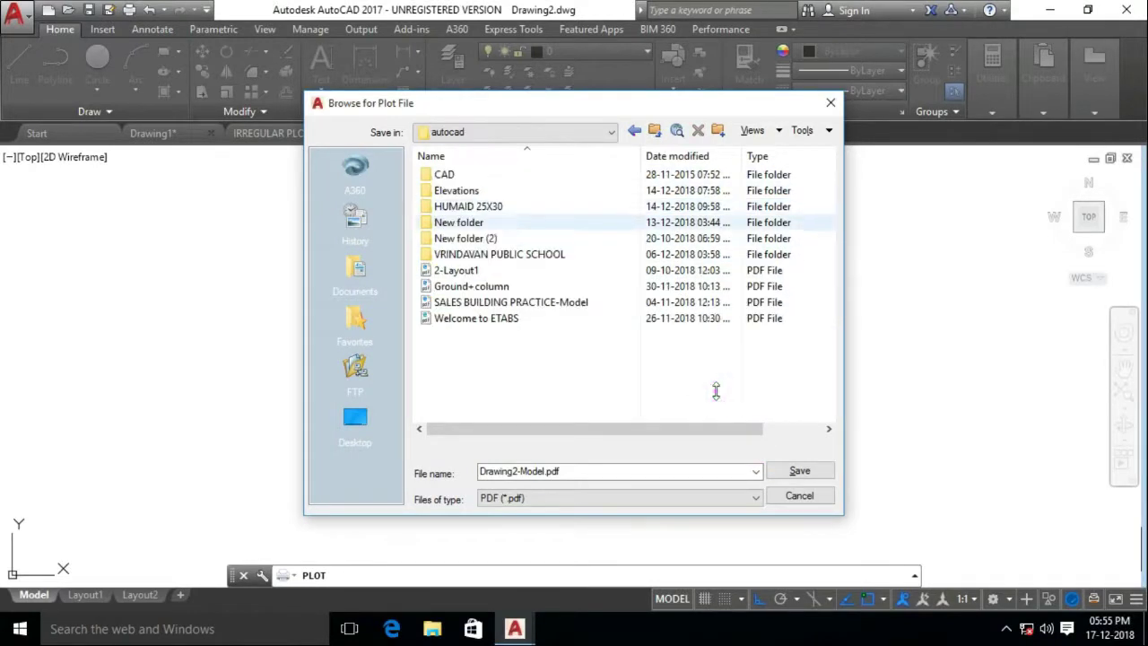
Create a CLIENT folder in autocad, open it, and enter the PDF name 12X45 GF+FF
{"action": "right_click", "coordinate": [715, 310]}
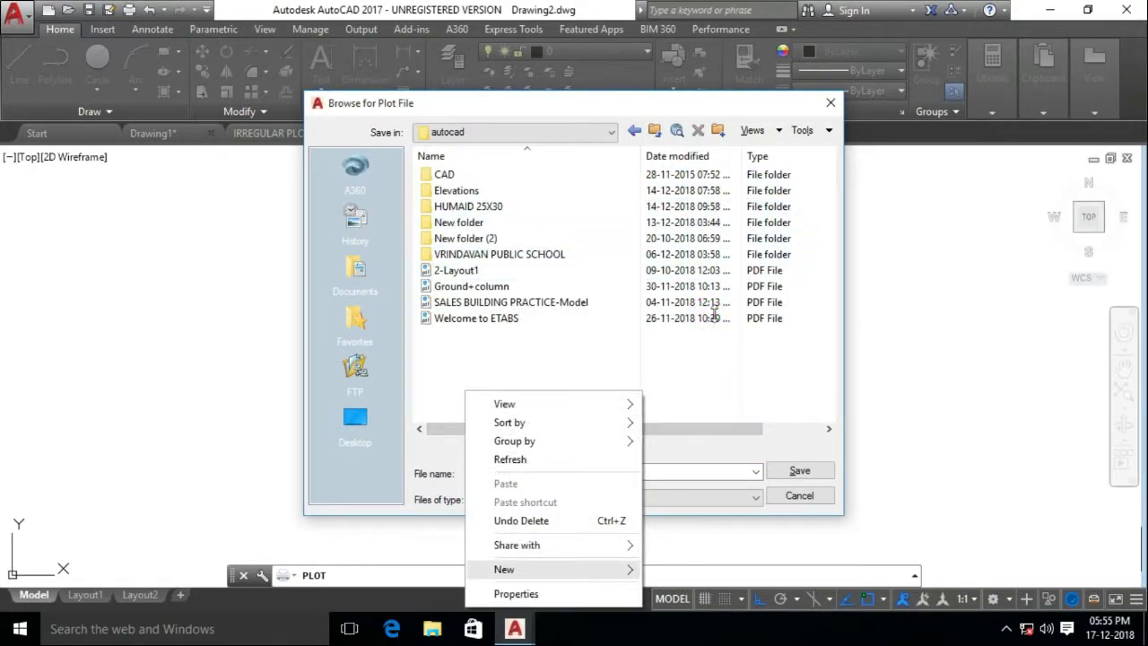
{"action": "key", "text": "Right"}
{"action": "key", "text": "Return"}
{"action": "type", "text": "C"}
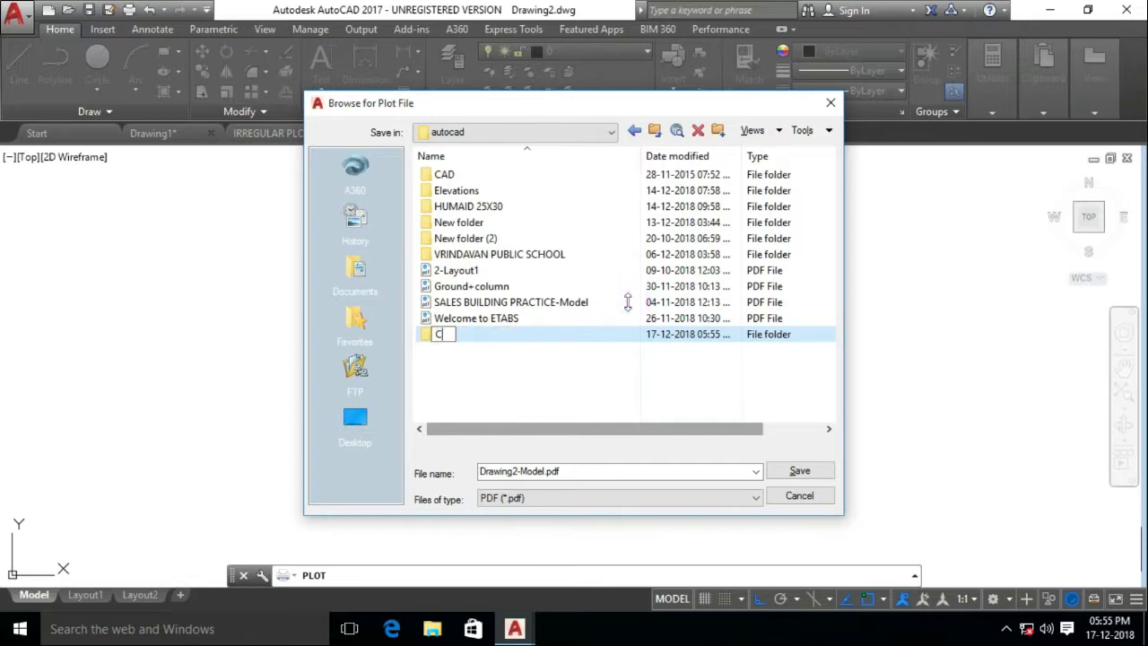
{"action": "type", "text": "LIENT1"}
{"action": "left_click", "coordinate": [708, 392]}
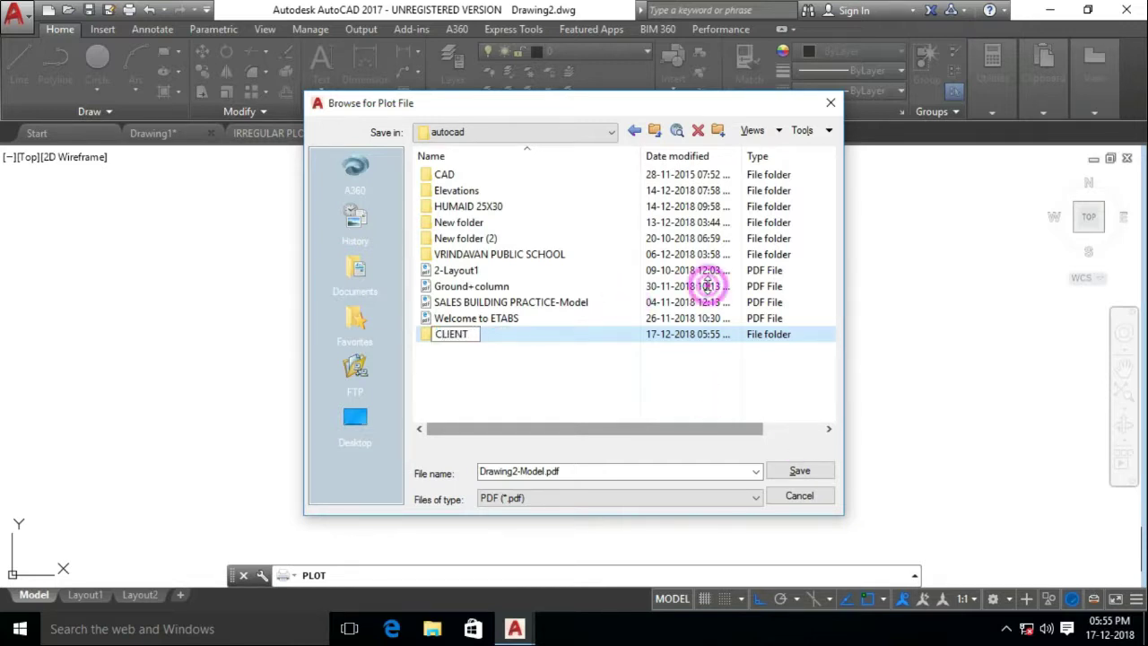
{"action": "left_click", "coordinate": [763, 286]}
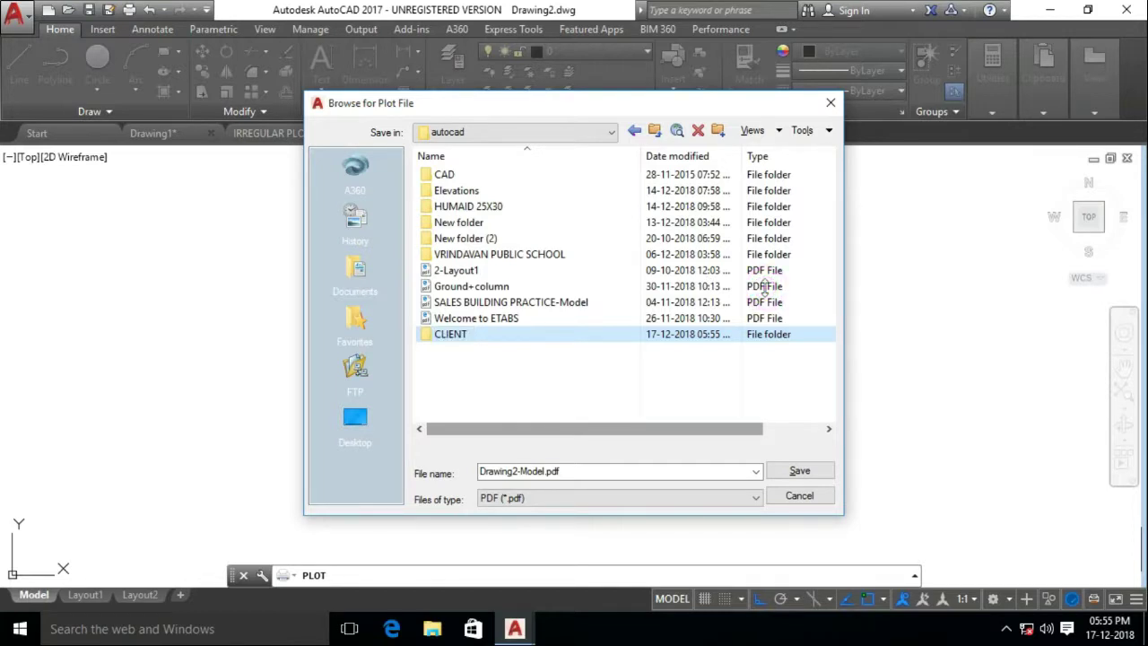
{"action": "double_click", "coordinate": [717, 334]}
{"action": "type", "text": "12"}
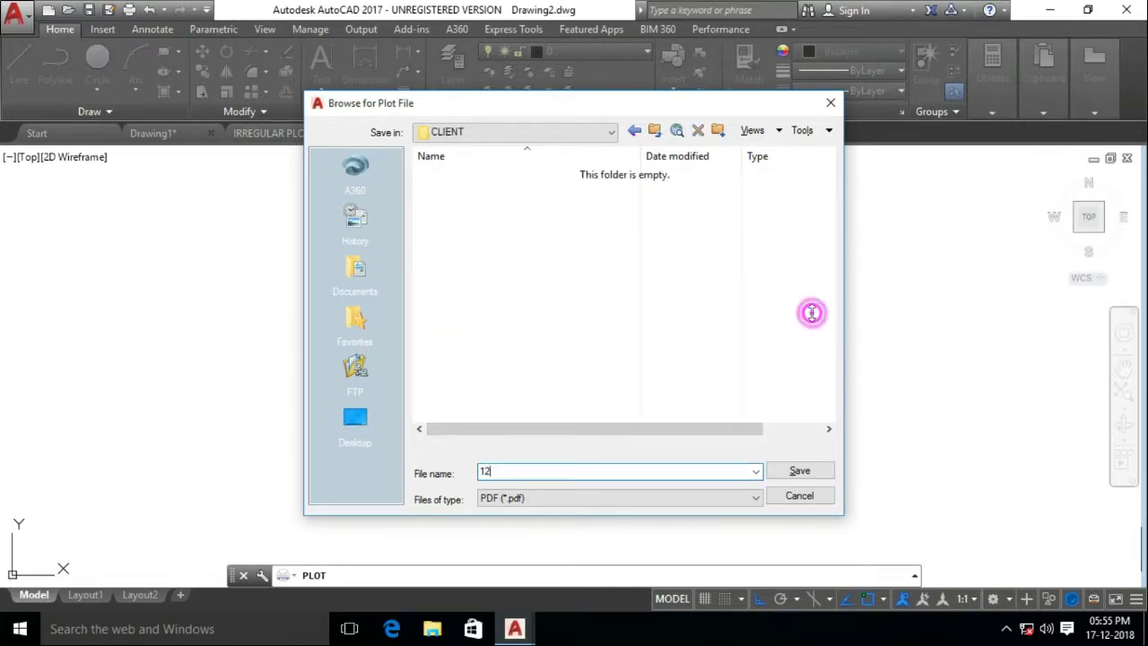
{"action": "type", "text": "X45 GF+"}
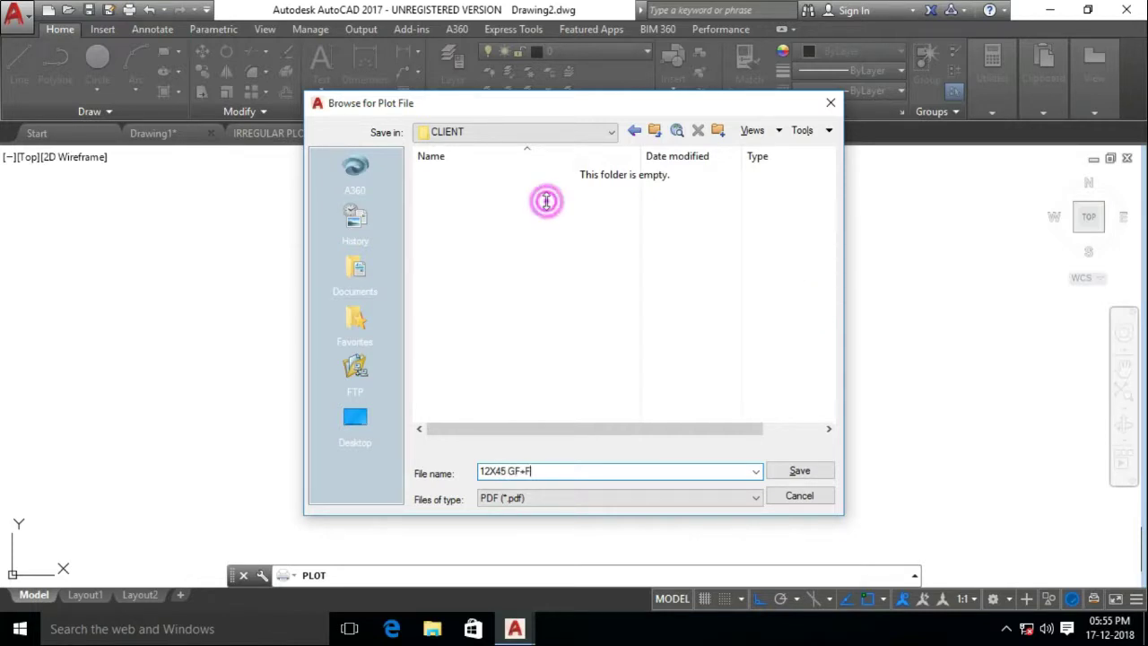
{"action": "type", "text": "F"}
Save 12X45 GF+FF.pdf and check both plotted floor plans and titles in Edge
{"action": "key", "text": "Return"}
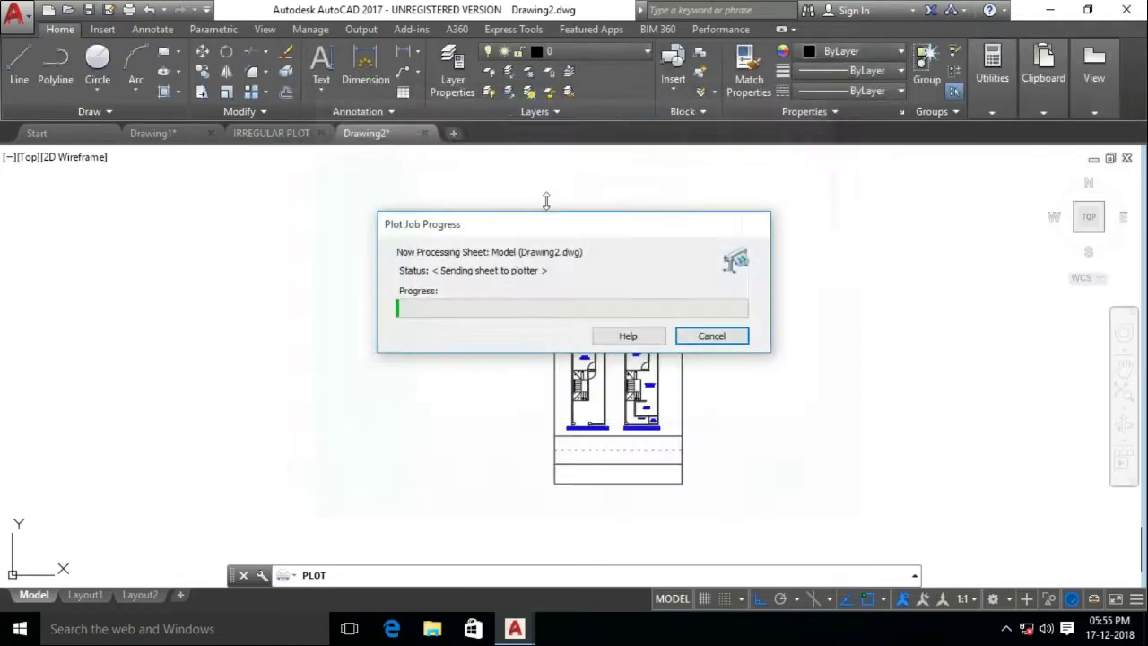
{"action": "scroll", "coordinate": [546, 199], "scroll_direction": "down", "scroll_amount": 2}
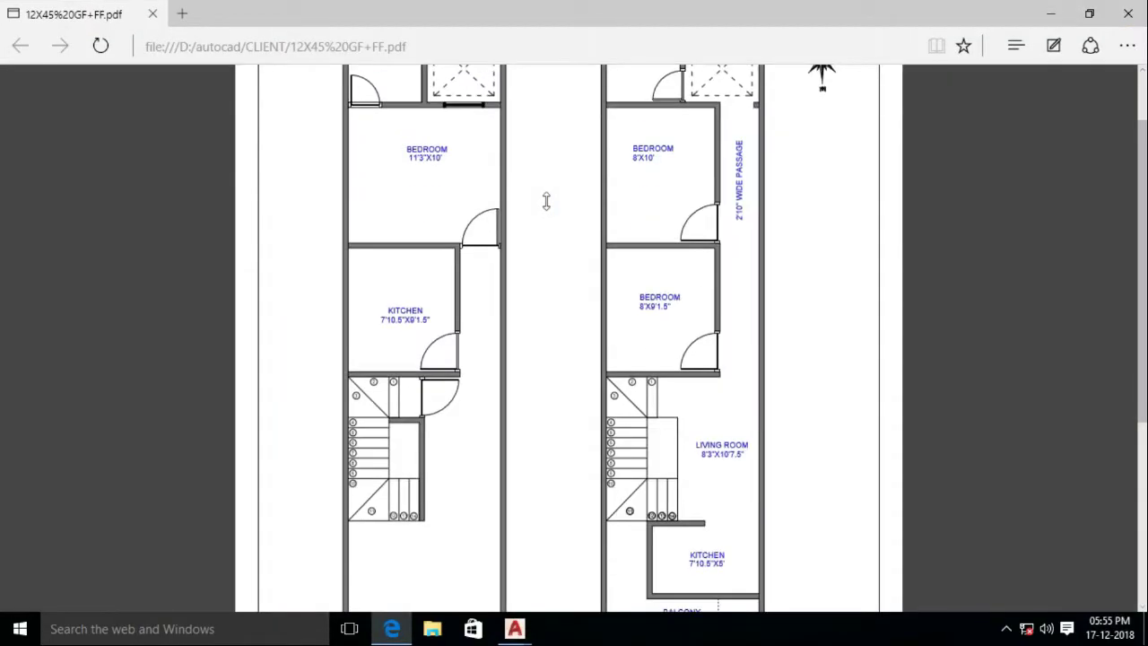
{"action": "scroll", "coordinate": [546, 199], "scroll_direction": "down", "scroll_amount": 3}
{"action": "left_click", "coordinate": [729, 294]}
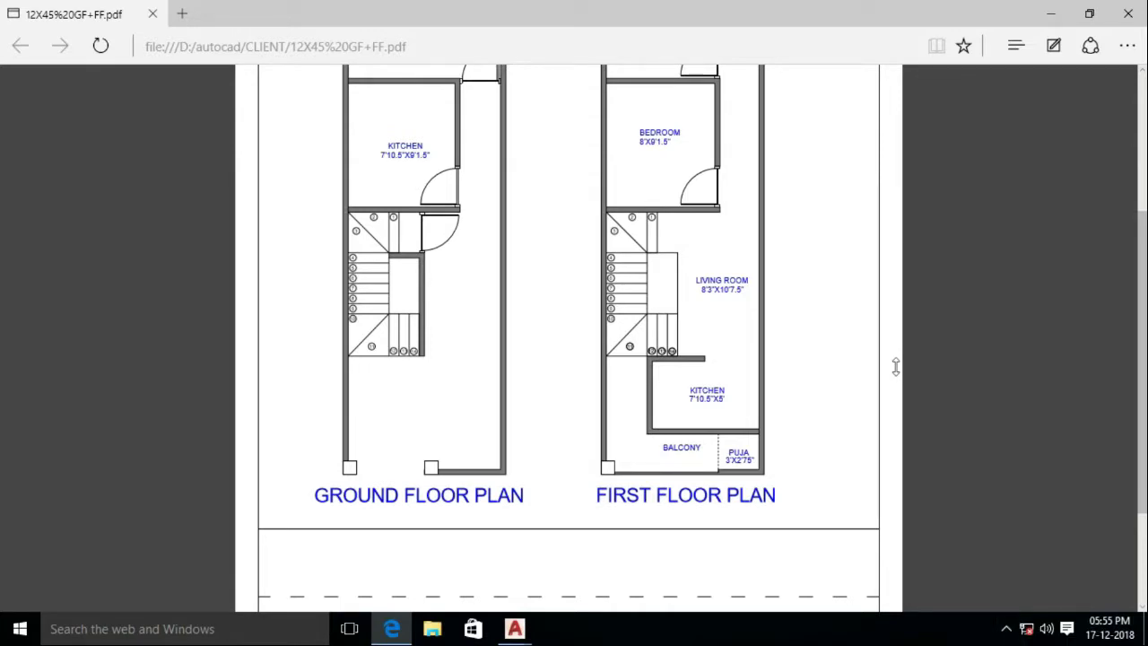
{"action": "scroll", "coordinate": [894, 366], "scroll_direction": "up", "scroll_amount": 3}
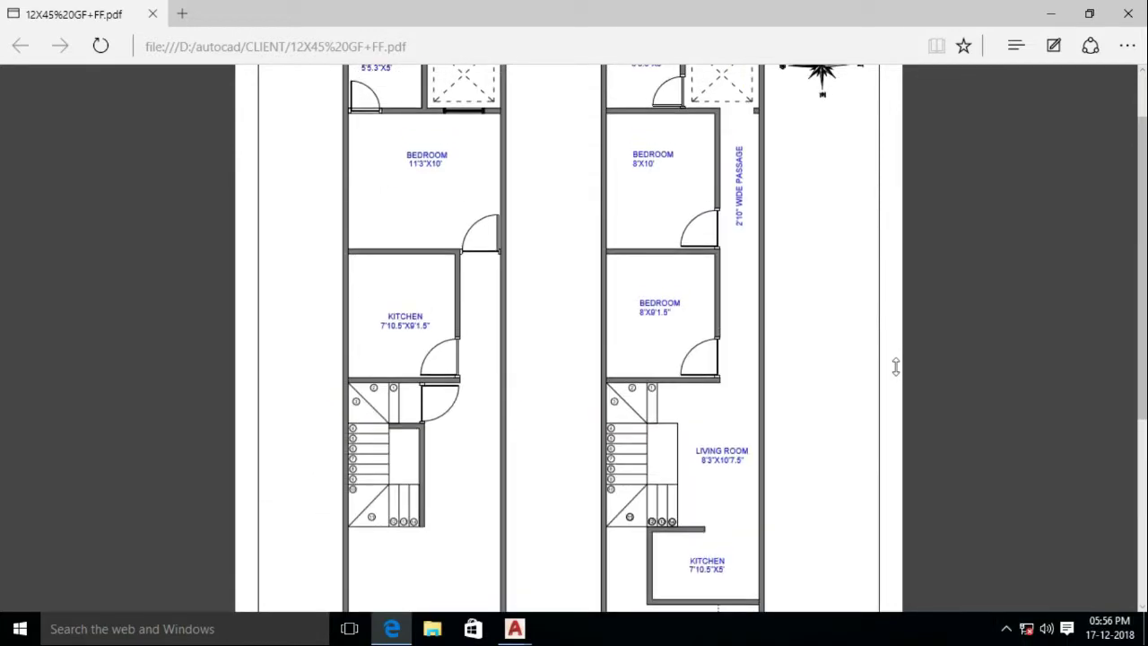
{"action": "scroll", "coordinate": [894, 366], "scroll_direction": "down", "scroll_amount": 1}
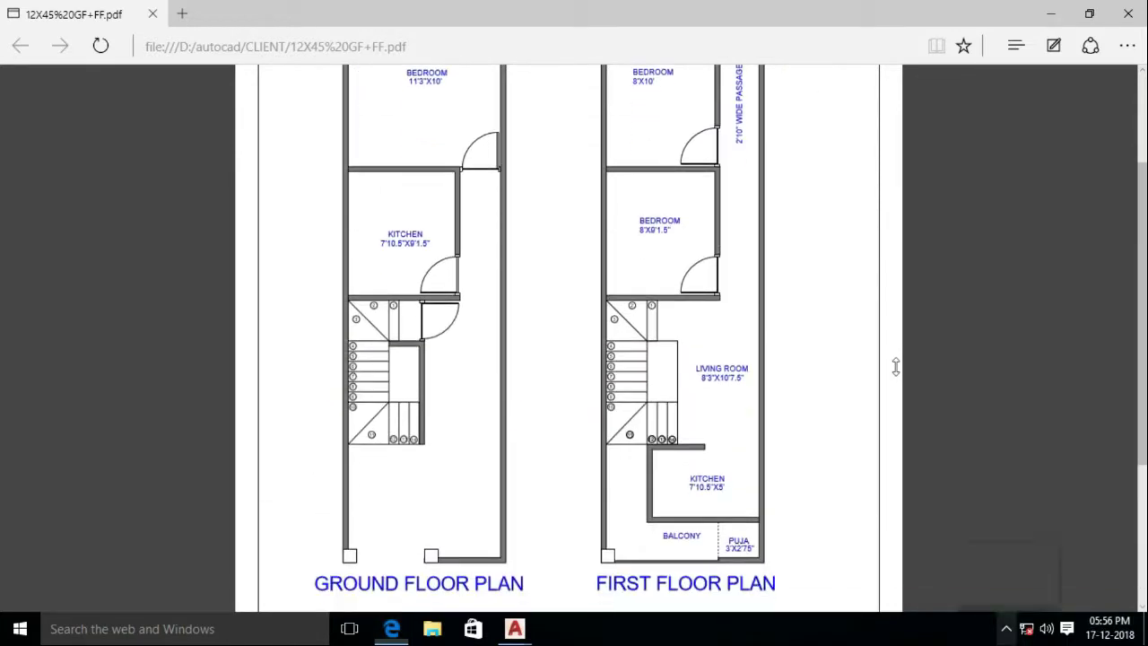
{"action": "right_click", "coordinate": [1006, 594]}
{"action": "left_click", "coordinate": [1031, 603]}
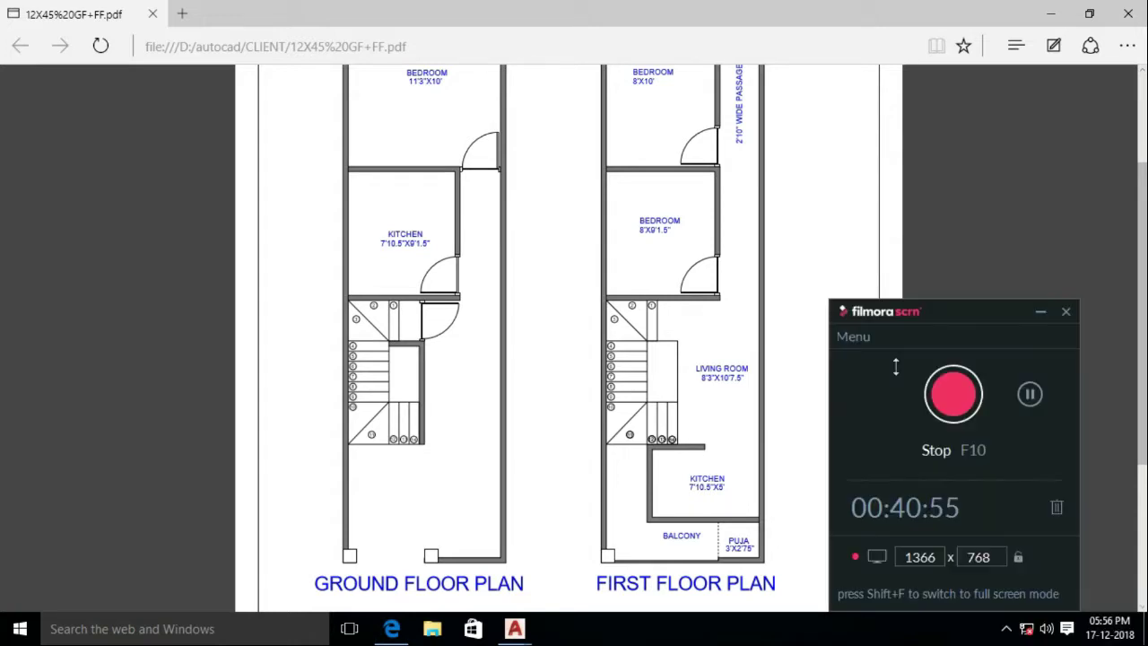
{"action": "left_click", "coordinate": [953, 392]}
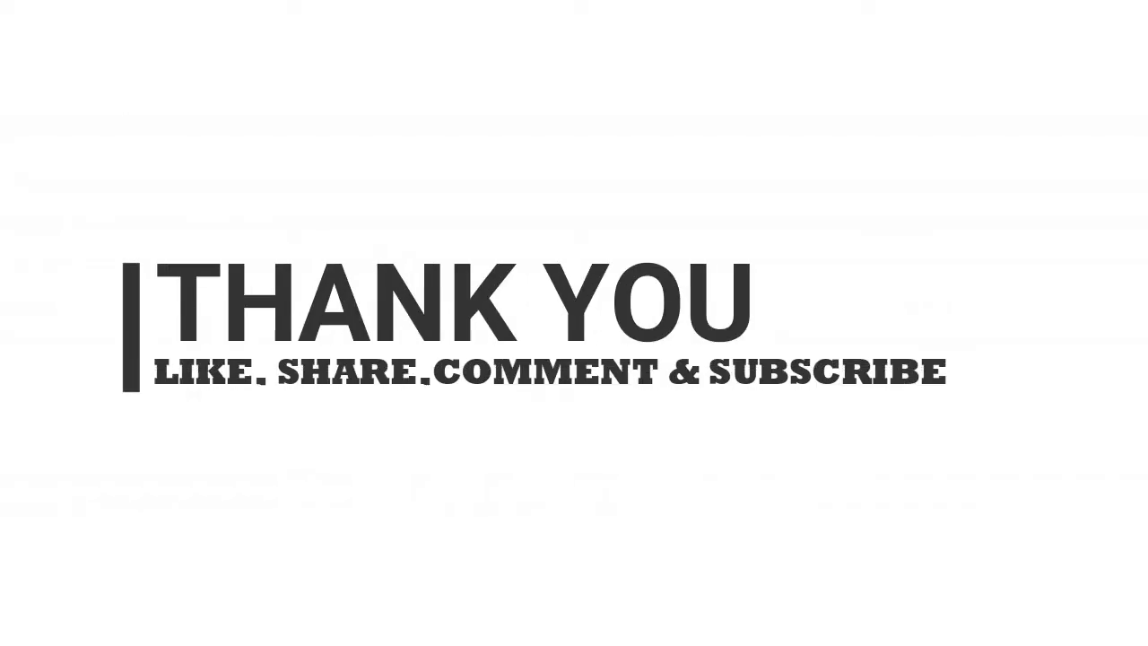